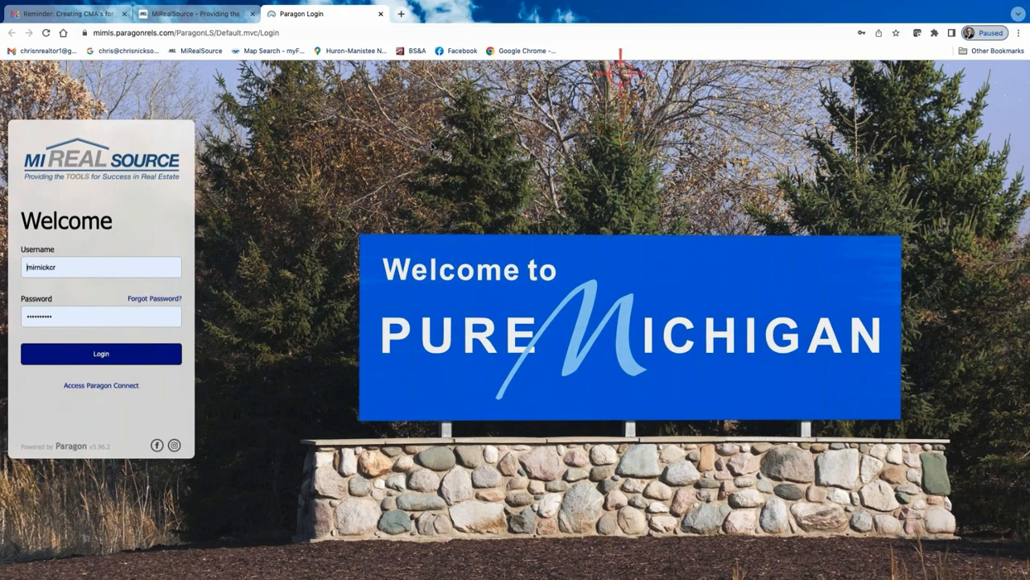
# Log in to Paragon and open BS&A Online from the tax integrations
pyautogui.click(101, 353)
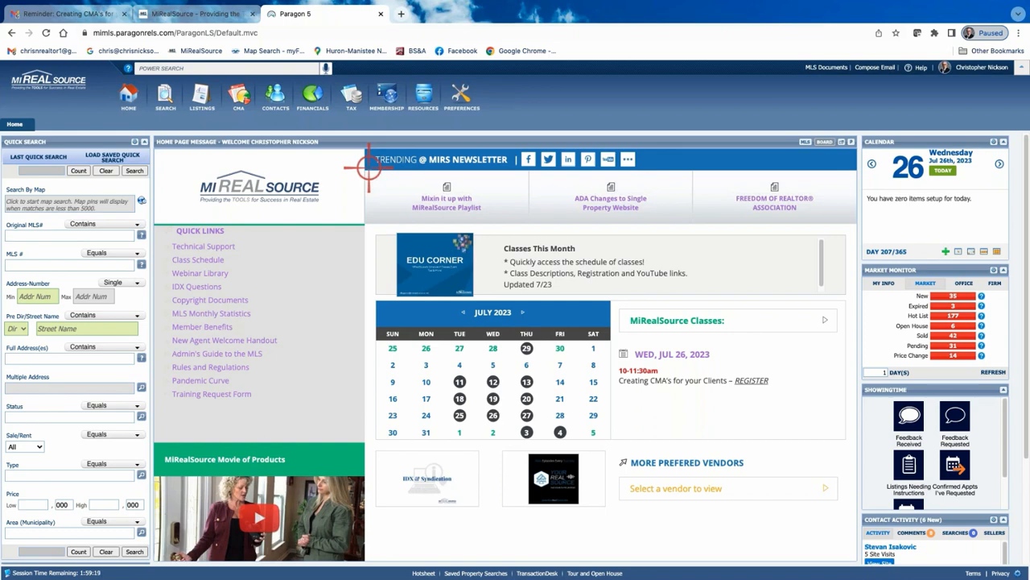
pyautogui.click(353, 98)
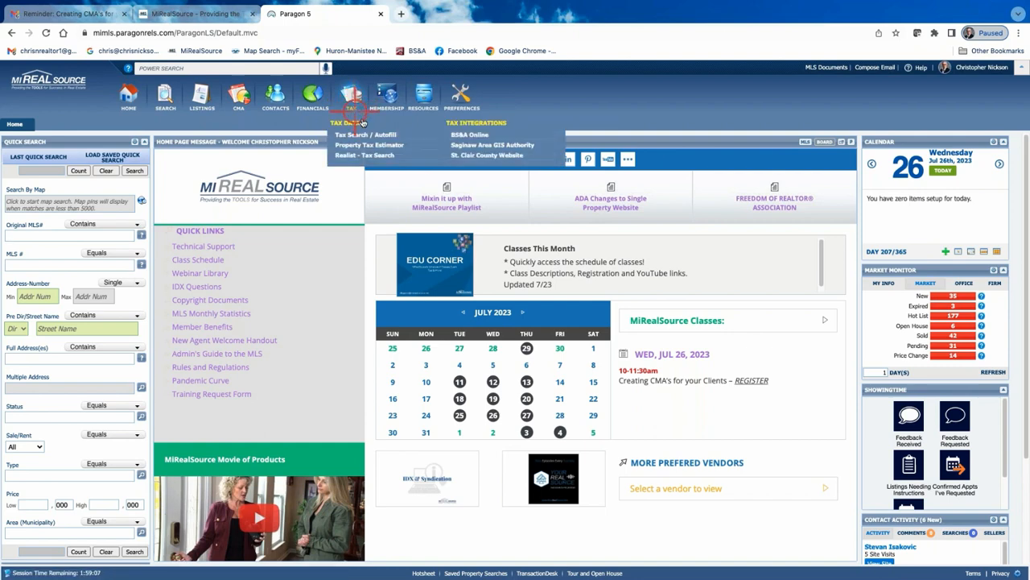
pyautogui.click(480, 136)
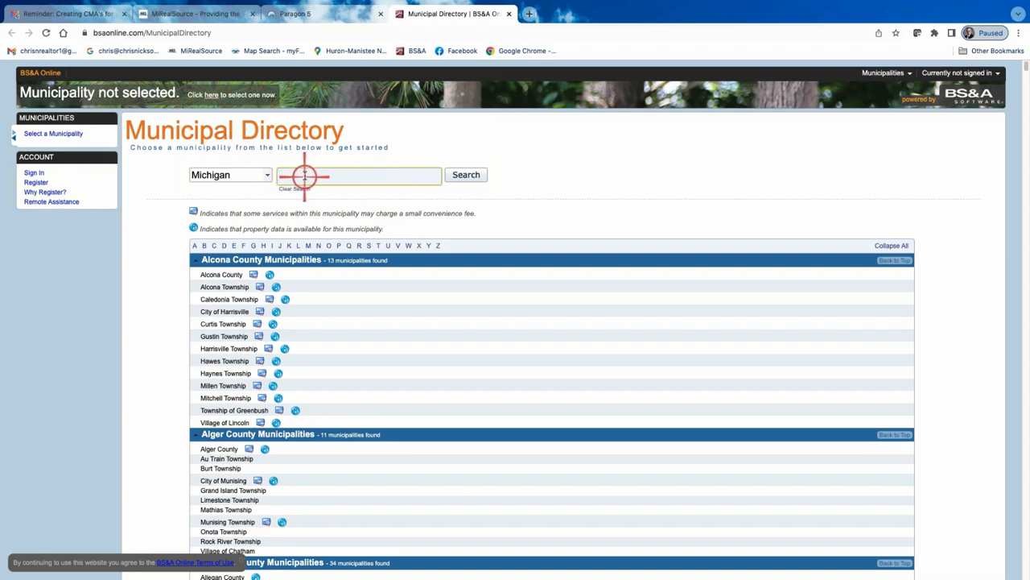
pyautogui.write('sterl')
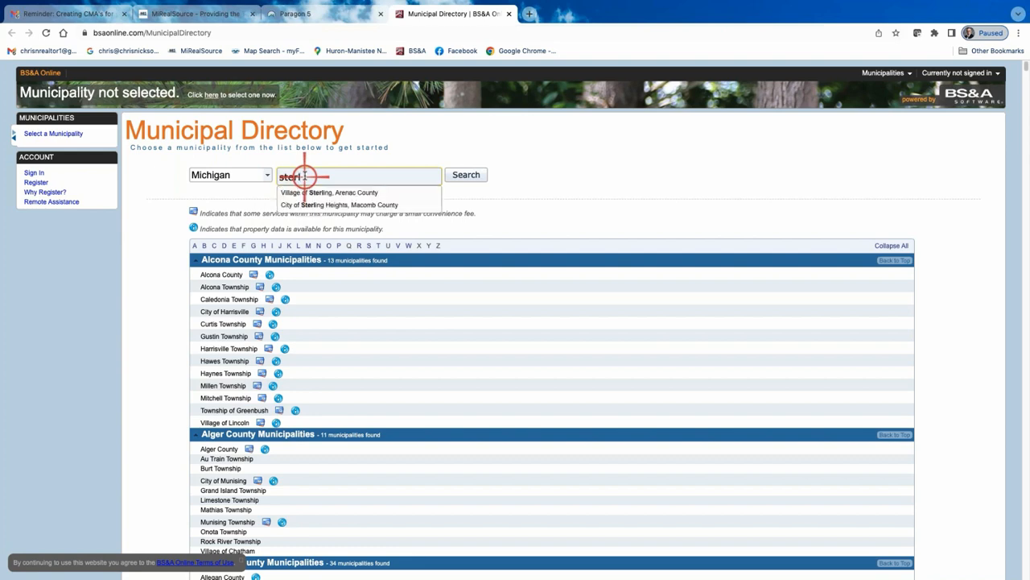
pyautogui.click(354, 205)
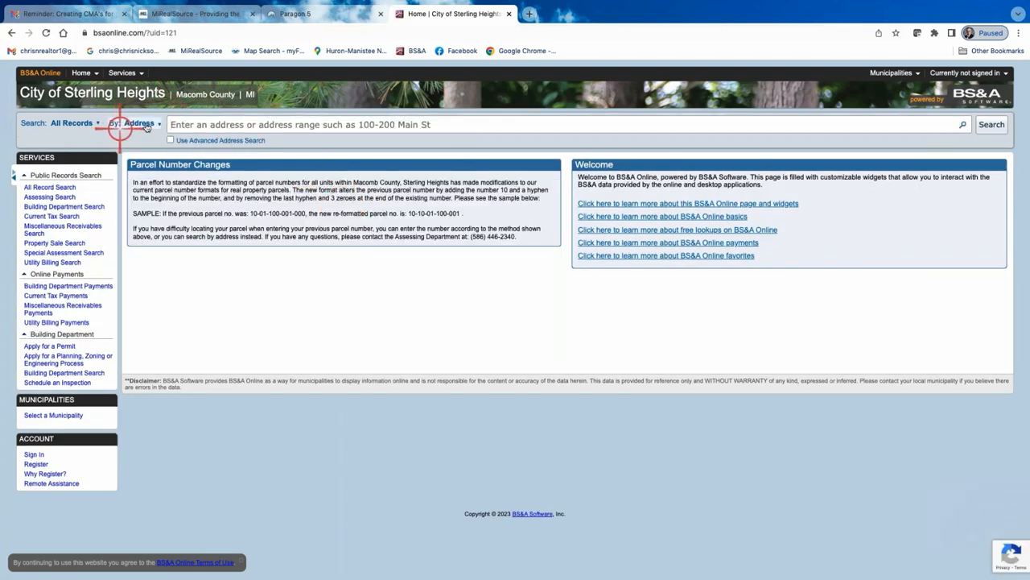
pyautogui.click(186, 125)
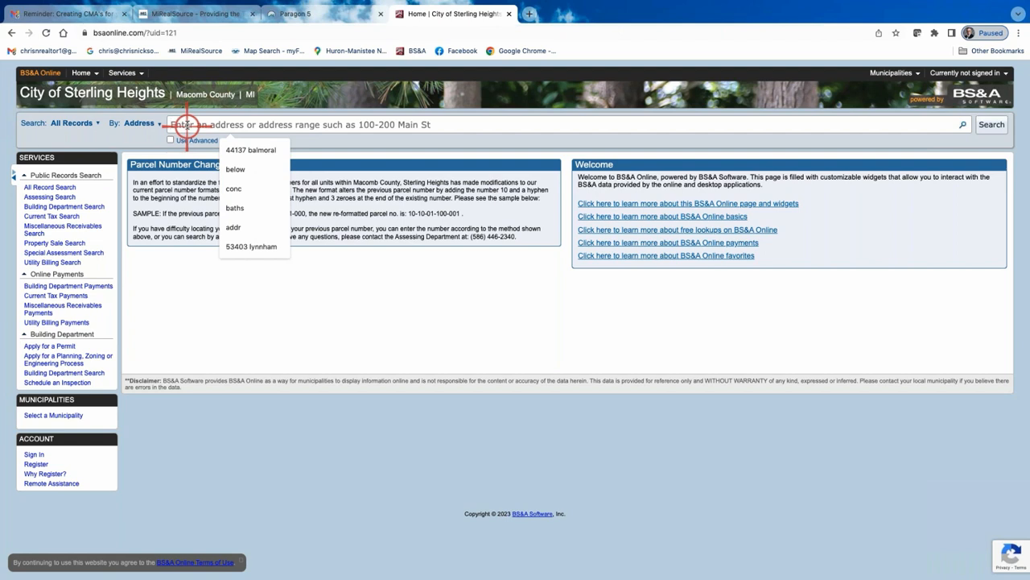
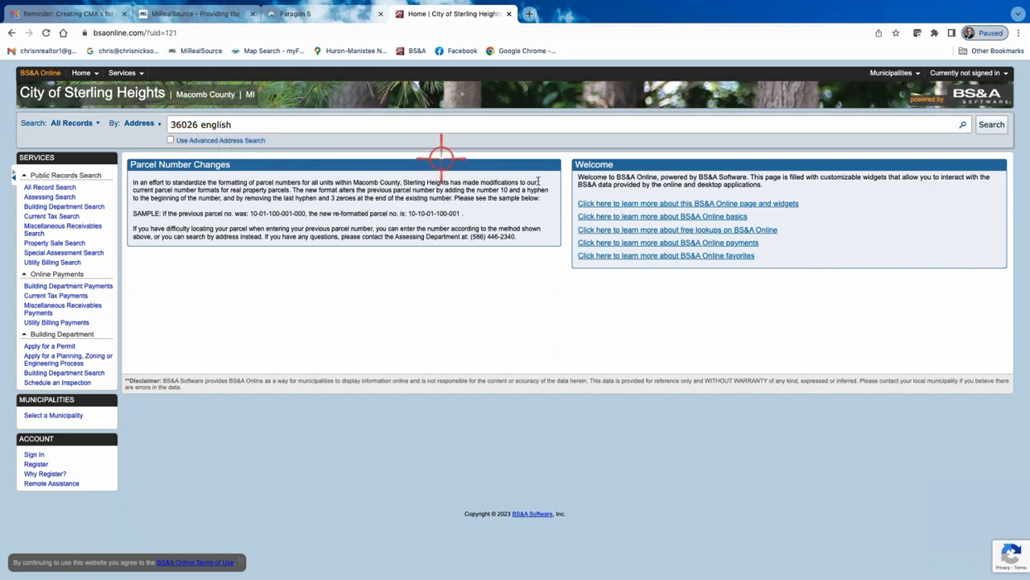
pyautogui.click(963, 125)
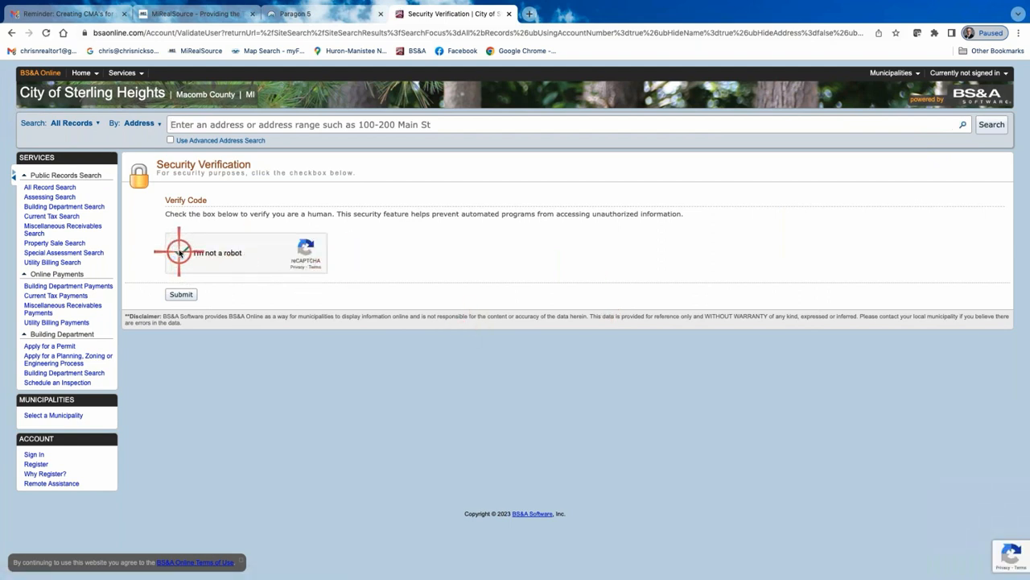
pyautogui.click(179, 251)
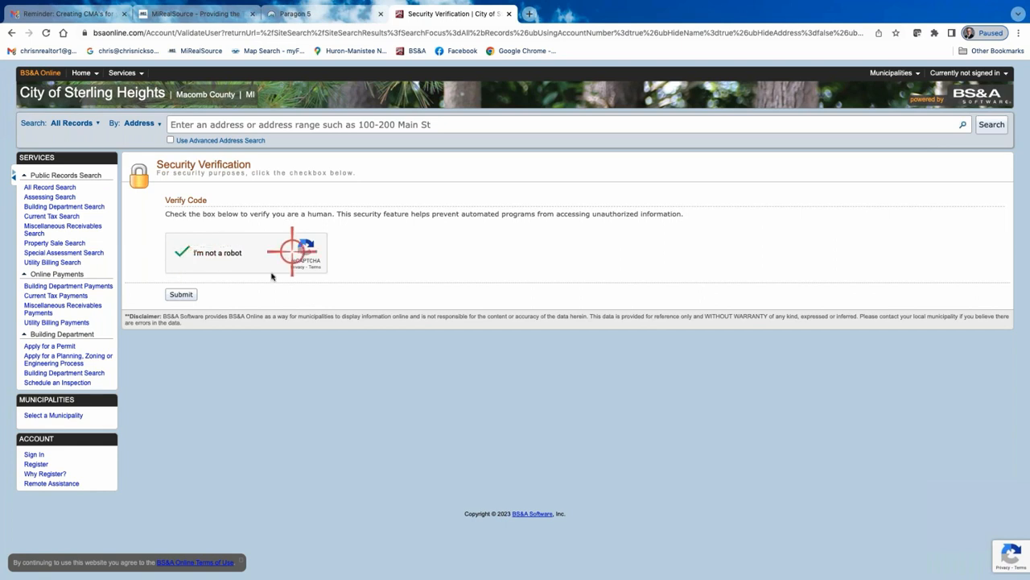
pyautogui.click(181, 295)
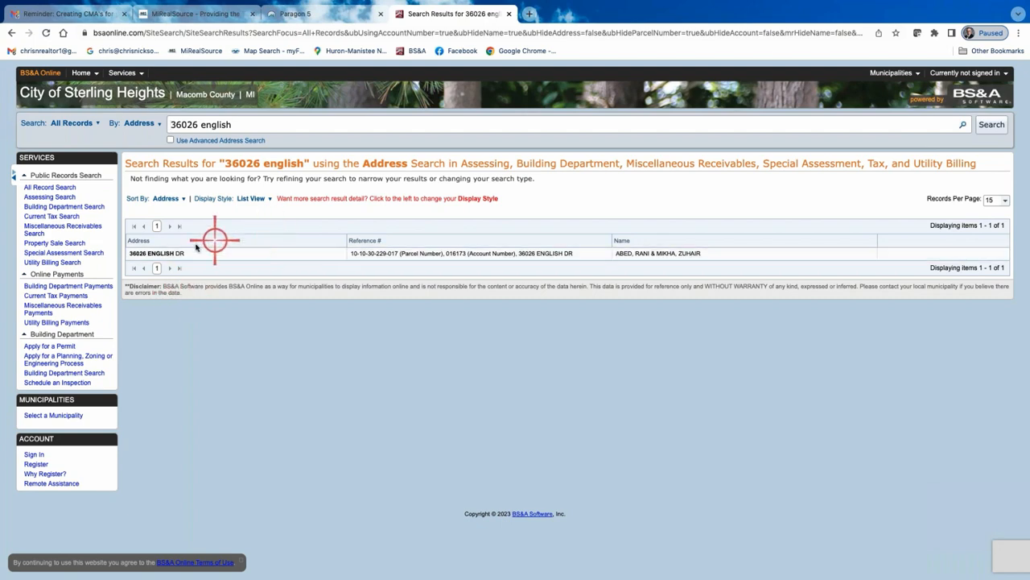
pyautogui.click(433, 254)
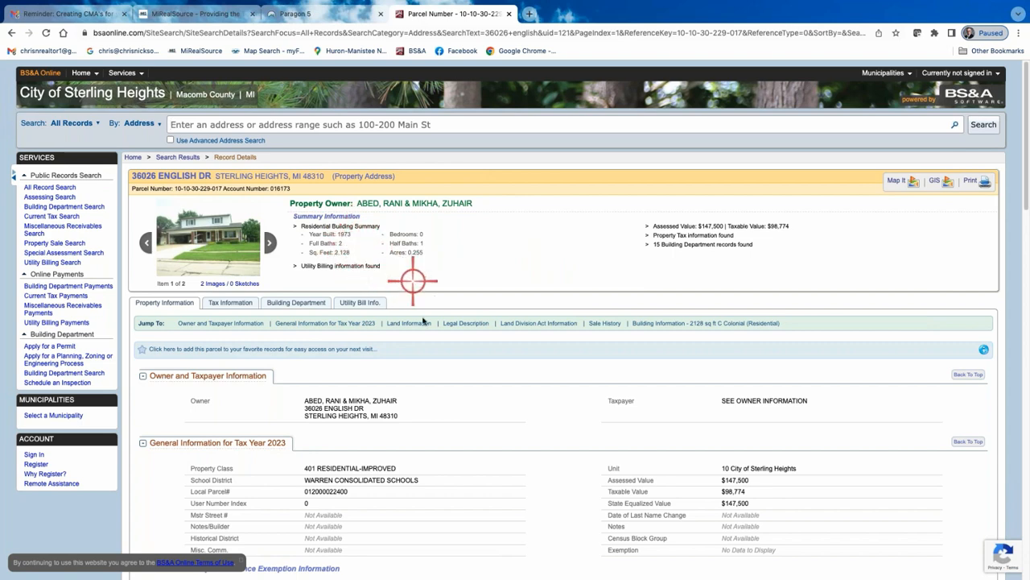
# Review the property's assessment, land, sale history and building information
pyautogui.scroll(-2, 366, 393)
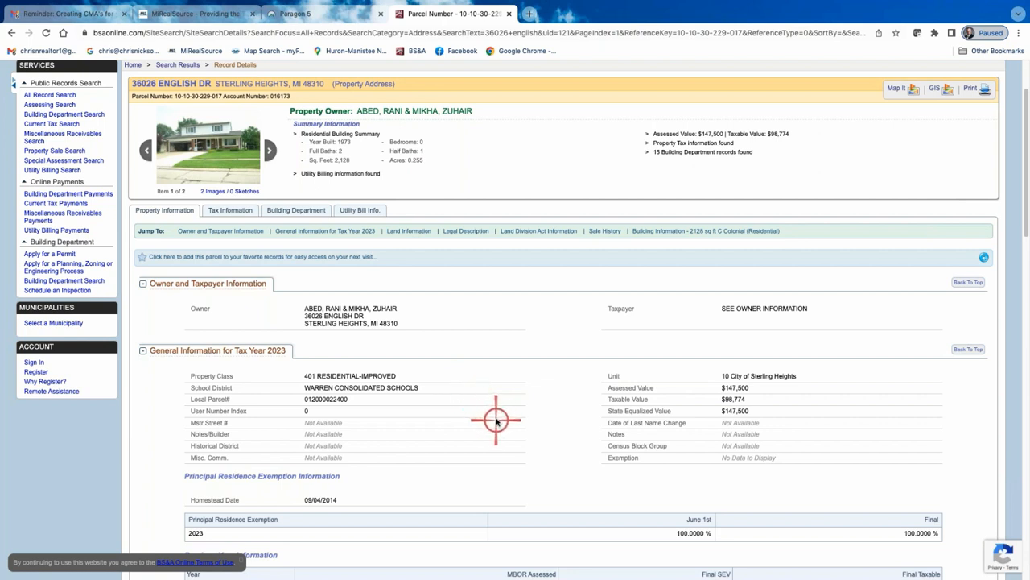
pyautogui.scroll(-1, 495, 417)
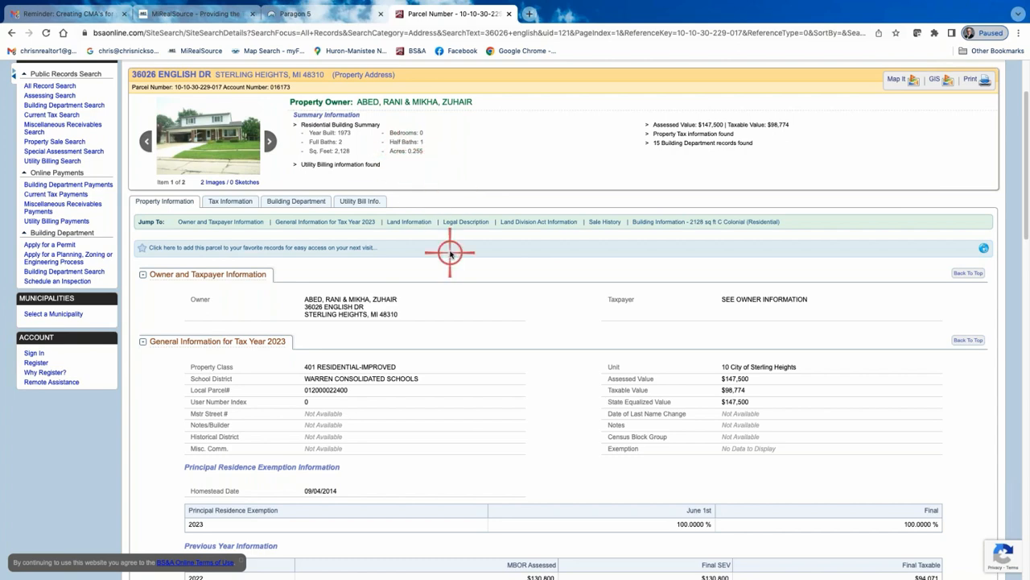
pyautogui.scroll(-3, 451, 253)
pyautogui.scroll(-2, 462, 332)
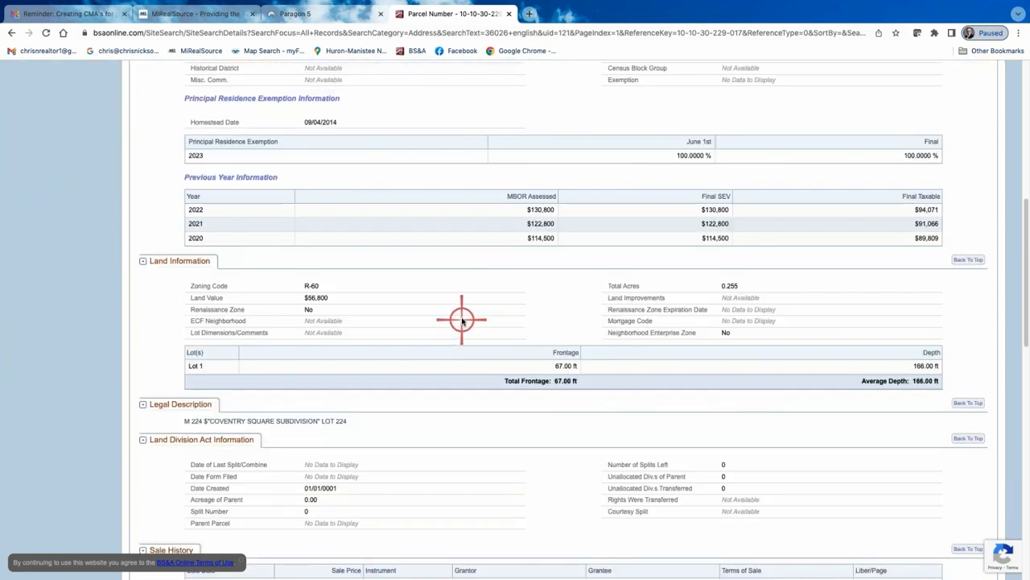
pyautogui.scroll(-1, 463, 322)
pyautogui.scroll(-2, 580, 395)
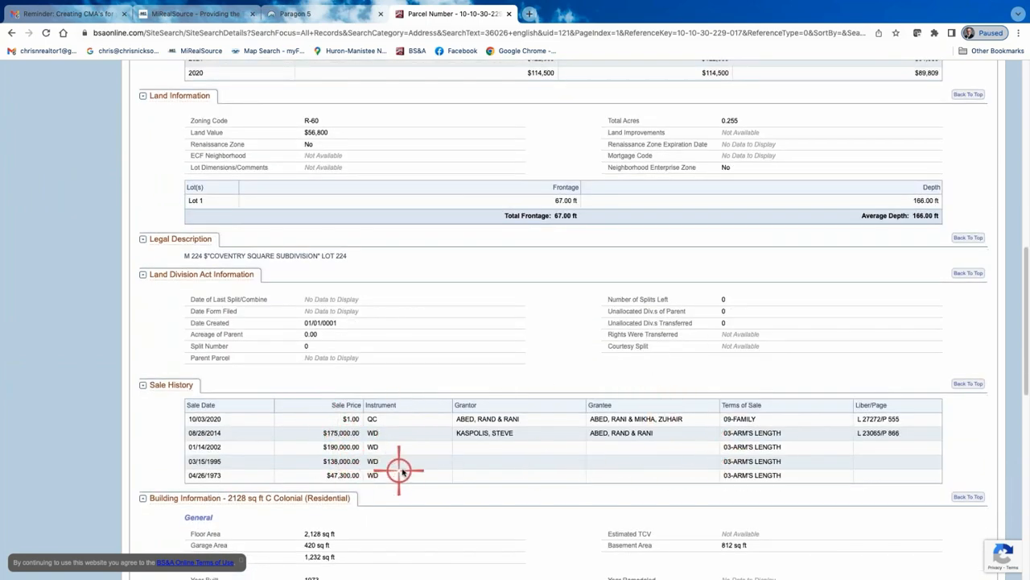
pyautogui.scroll(-1, 427, 461)
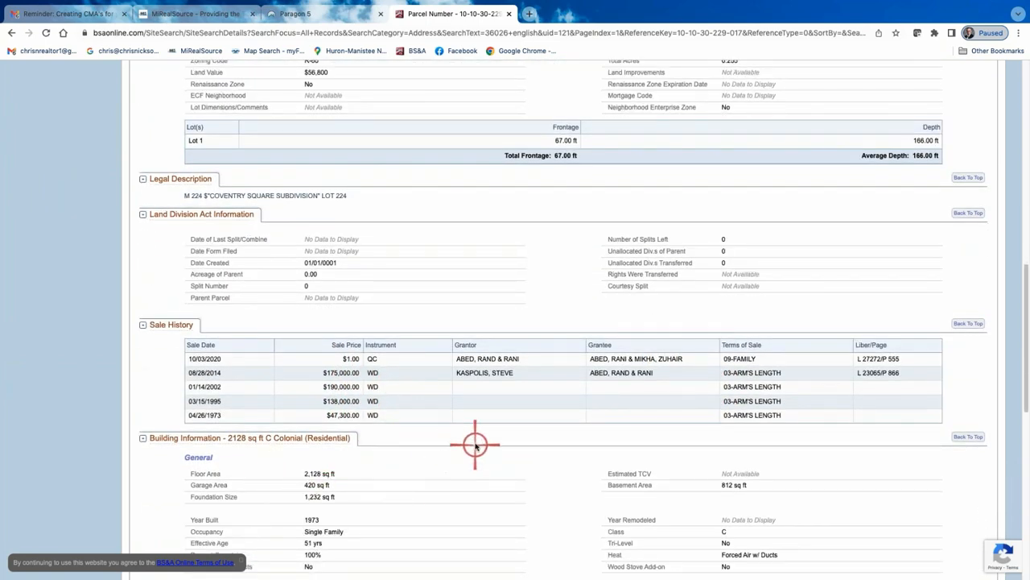
pyautogui.scroll(5, 463, 426)
pyautogui.scroll(4, 464, 425)
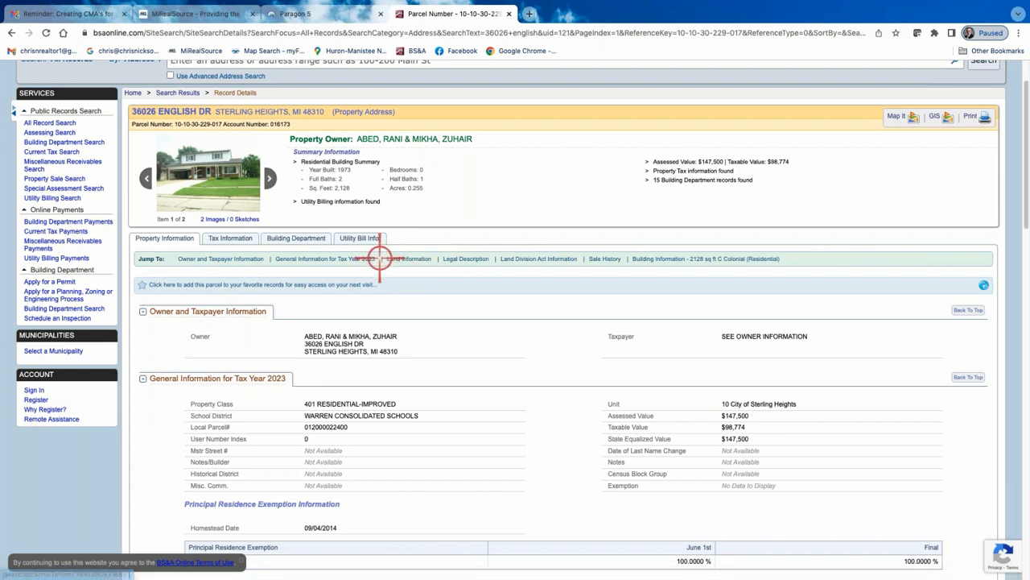
# Examine the property's Building Department permits and enforcement records
pyautogui.click(297, 237)
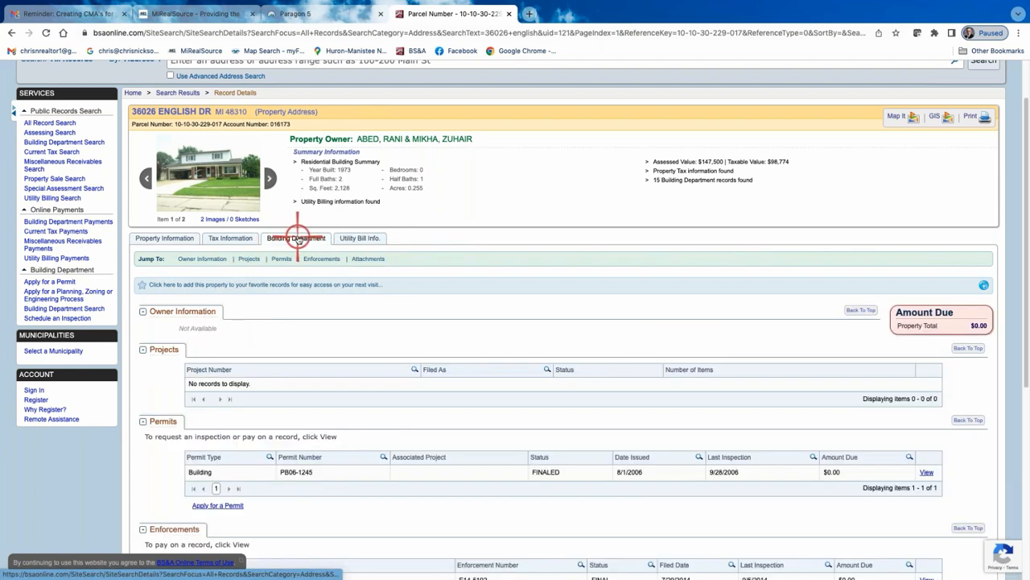
pyautogui.scroll(-4, 398, 371)
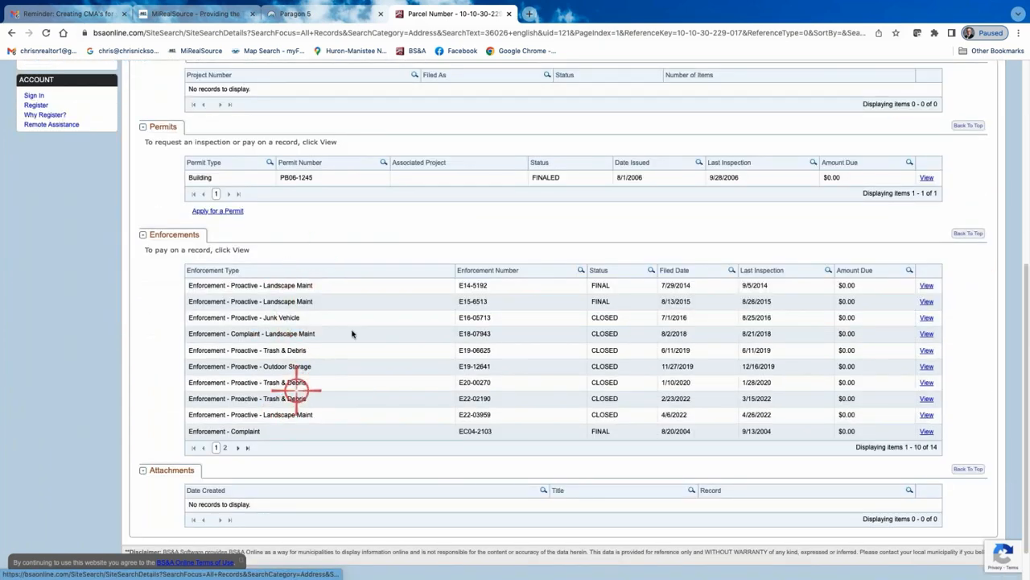
pyautogui.scroll(1, 356, 329)
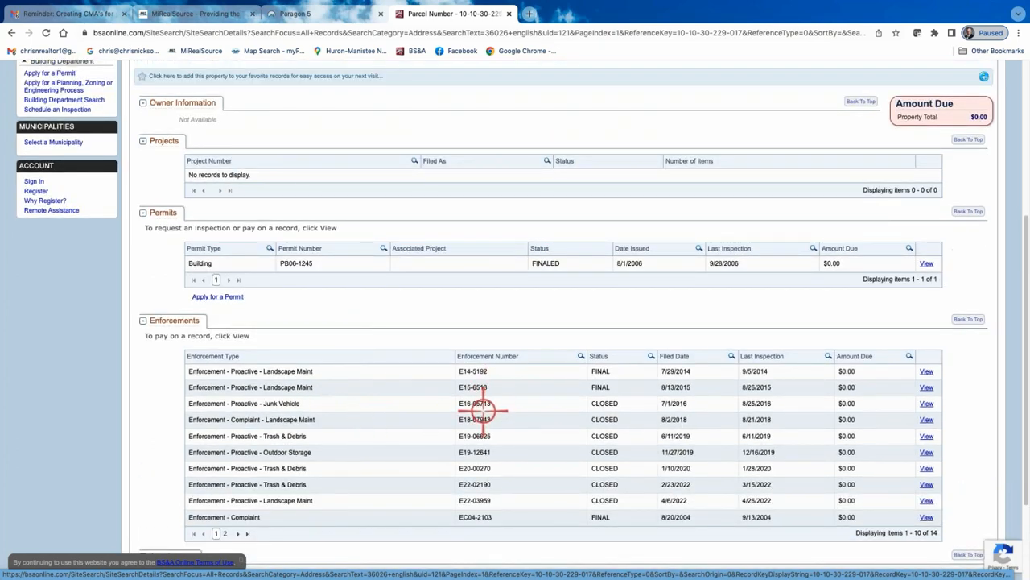
pyautogui.scroll(2, 376, 385)
# Examine the property's tax information and tax history, returning to the property information afterwards
pyautogui.click(233, 193)
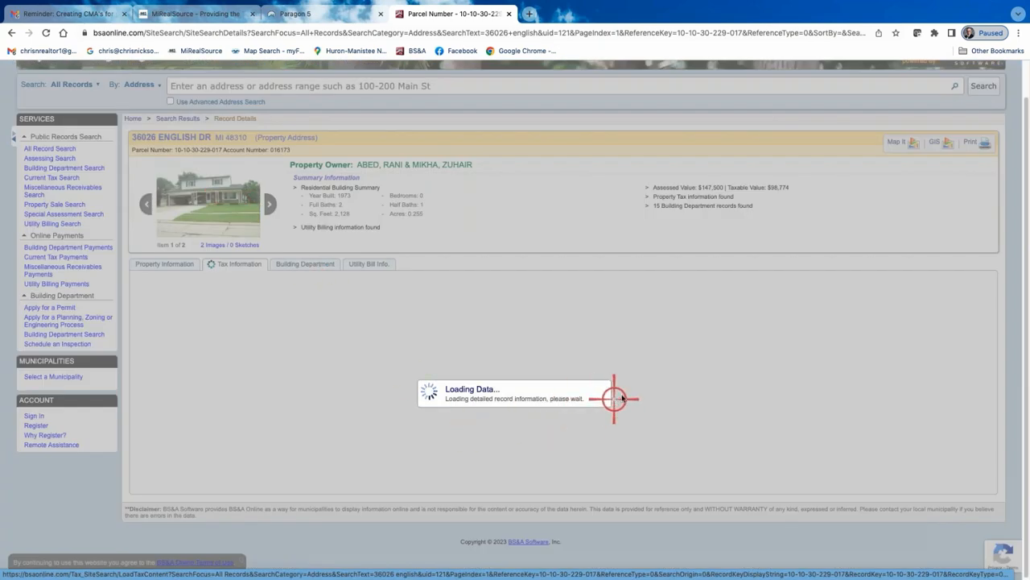
pyautogui.scroll(-2, 668, 367)
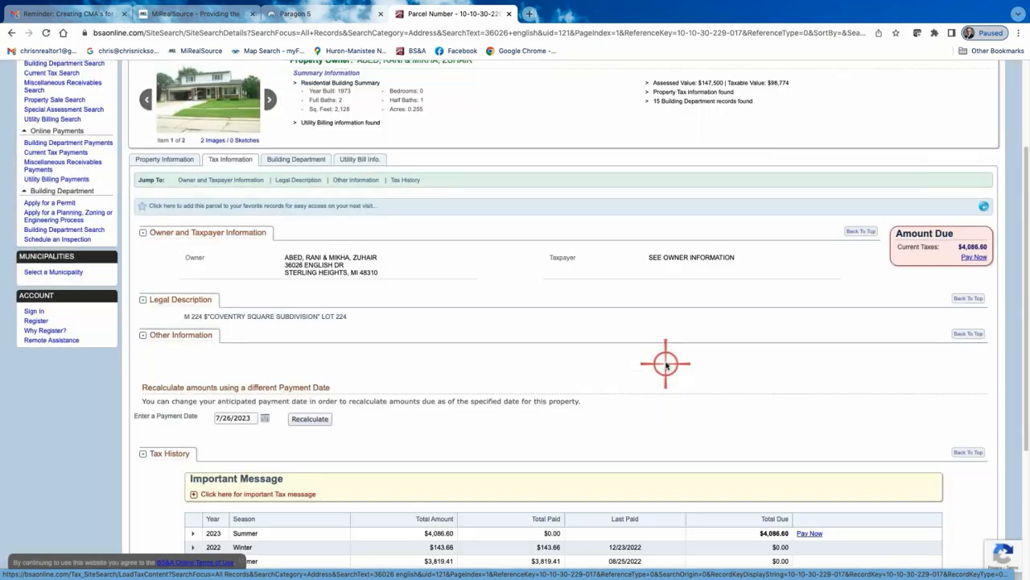
pyautogui.scroll(-3, 655, 395)
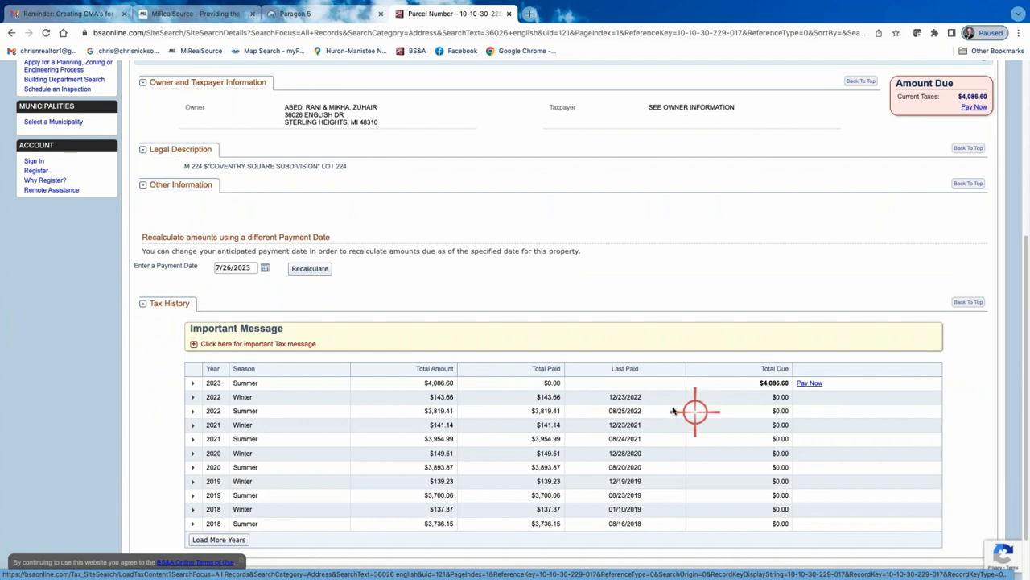
pyautogui.scroll(6, 695, 413)
pyautogui.click(155, 302)
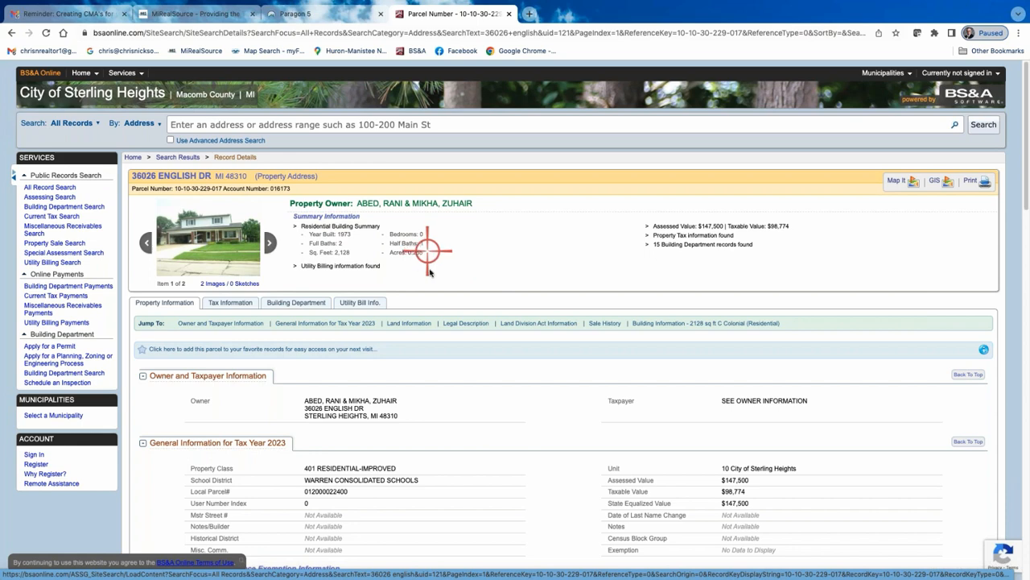
# Switch back to Paragon and start a Residential search
pyautogui.click(317, 14)
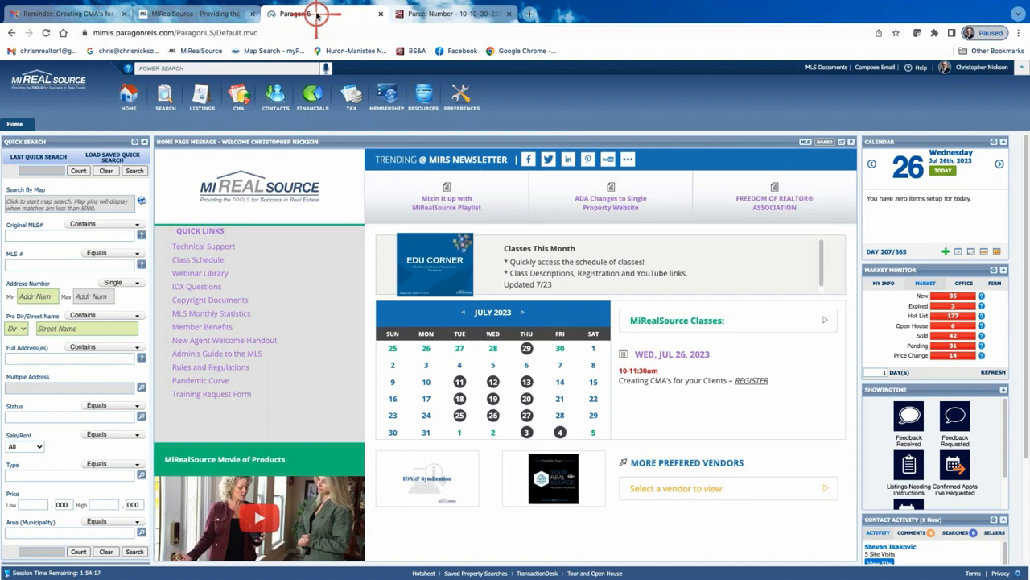
pyautogui.click(164, 95)
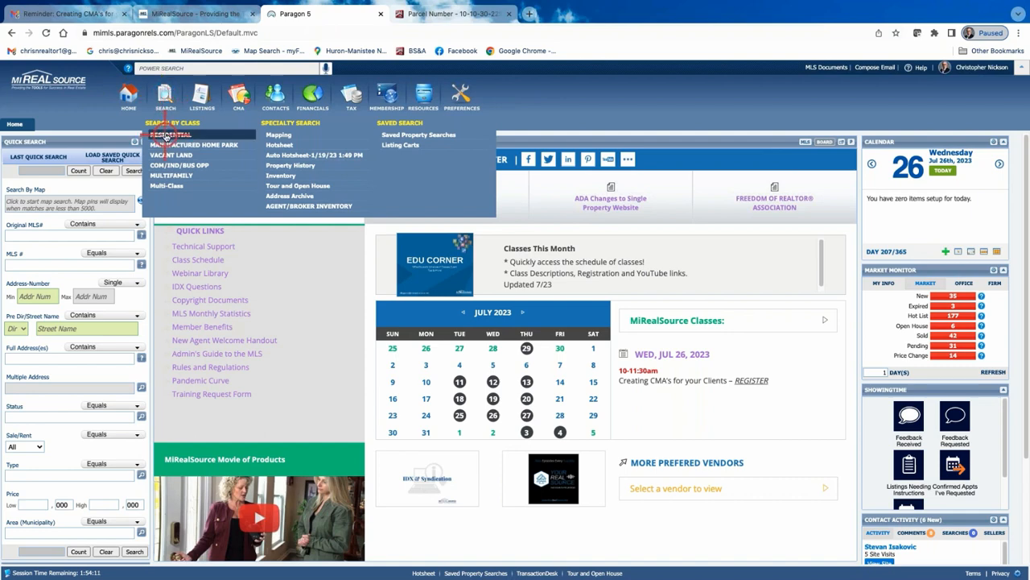
pyautogui.click(166, 135)
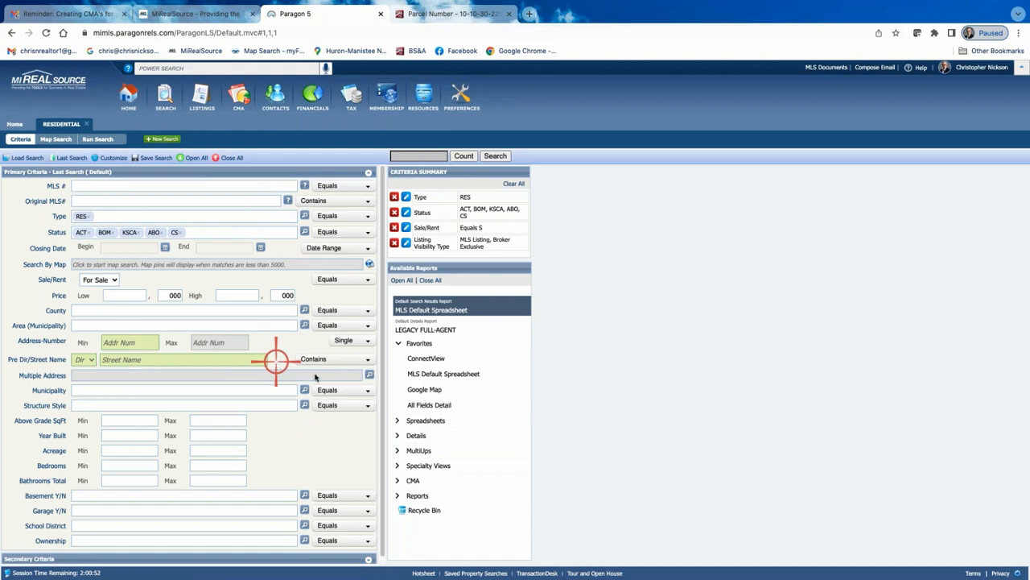
# Add the Sold and Pending statuses to the search's status criteria
pyautogui.click(304, 232)
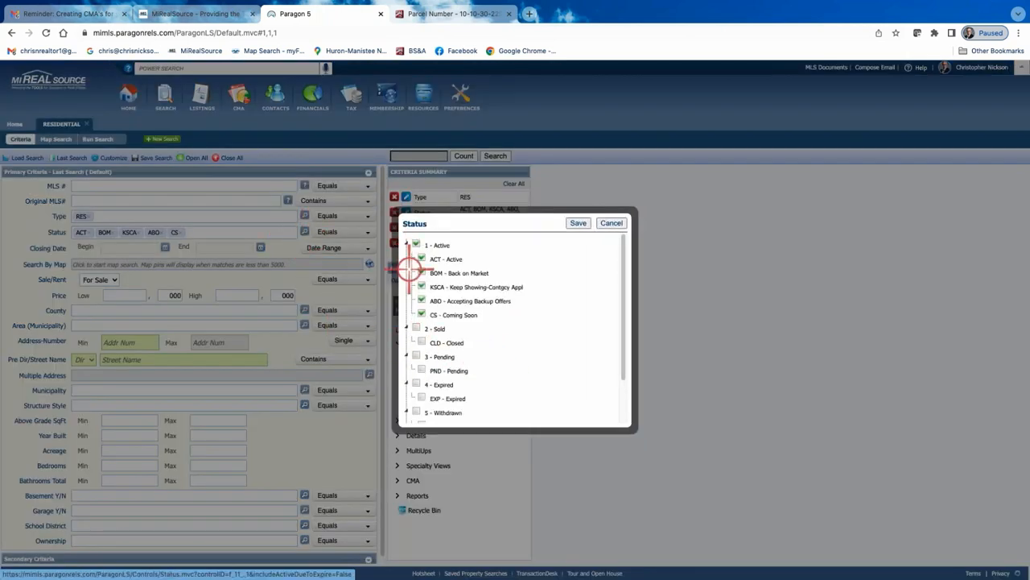
pyautogui.click(416, 328)
pyautogui.click(415, 356)
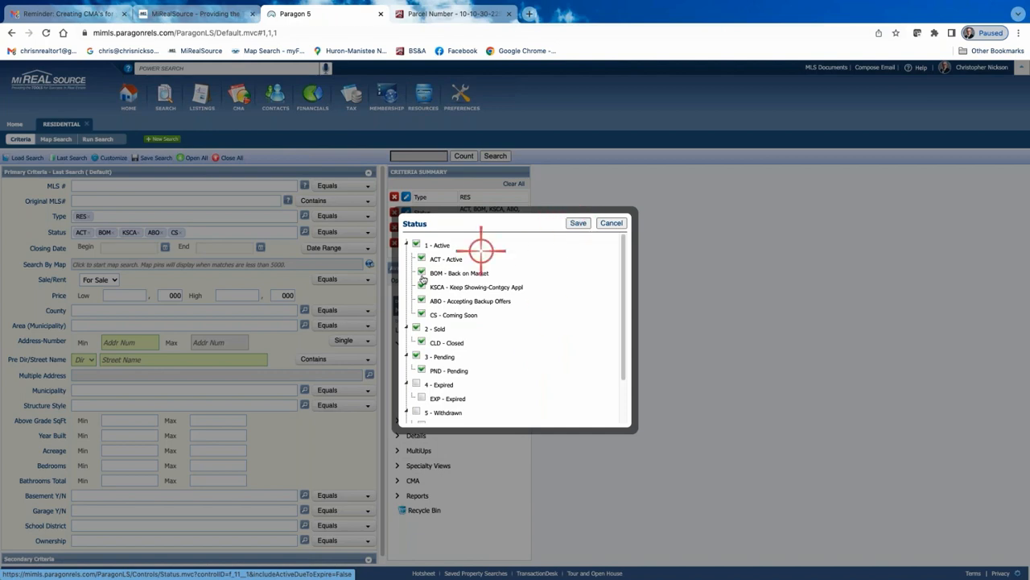
pyautogui.click(577, 223)
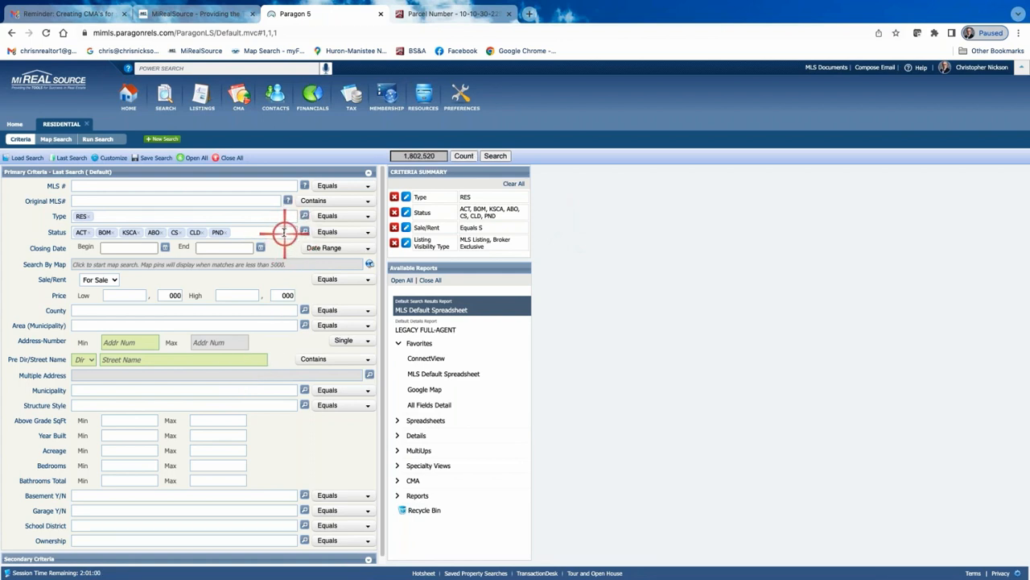
# Set the closing date to 30 Days Back and the structure style to 2 Story
pyautogui.click(370, 250)
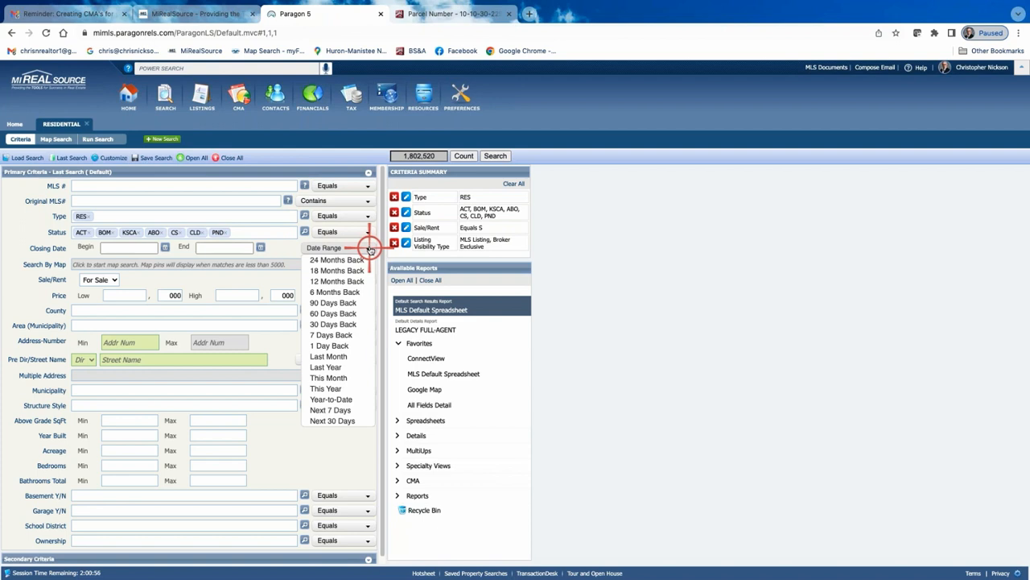
pyautogui.click(333, 324)
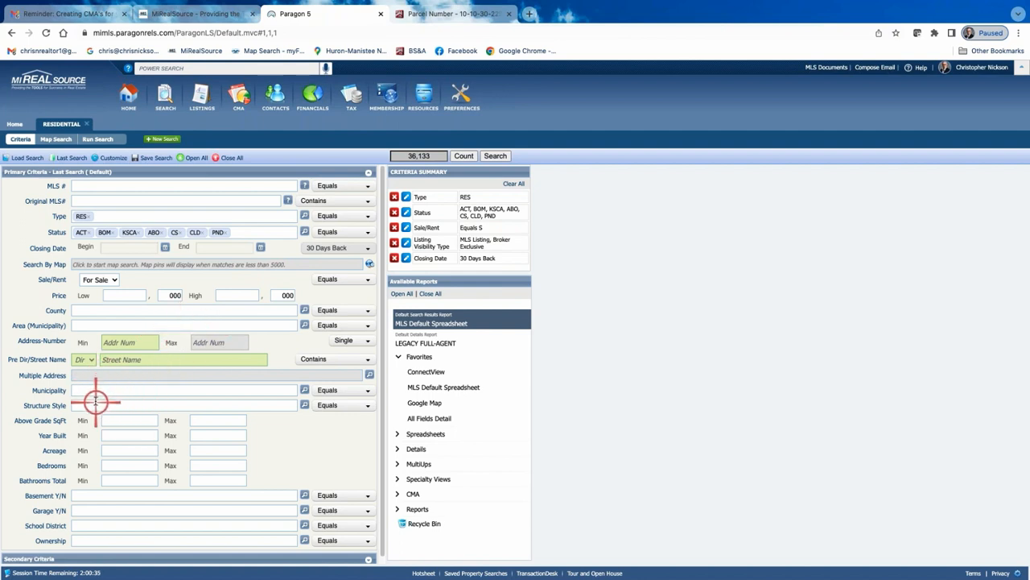
pyautogui.click(304, 404)
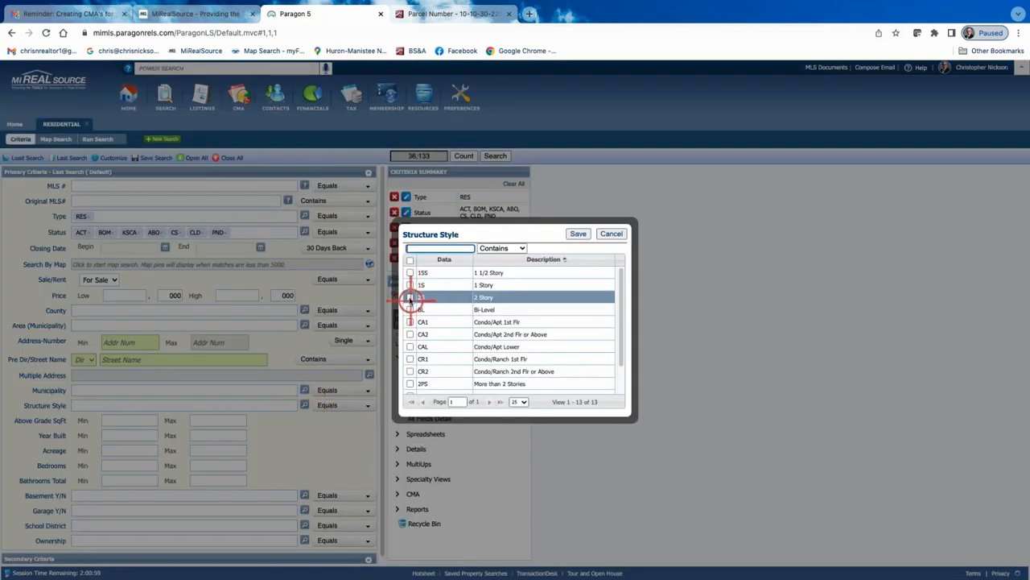
pyautogui.click(410, 297)
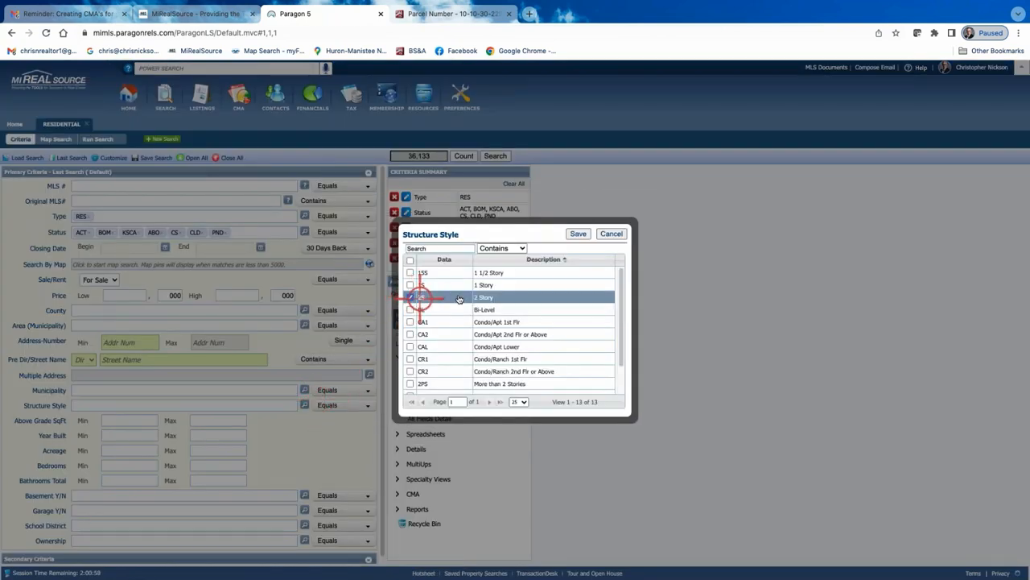
pyautogui.click(578, 234)
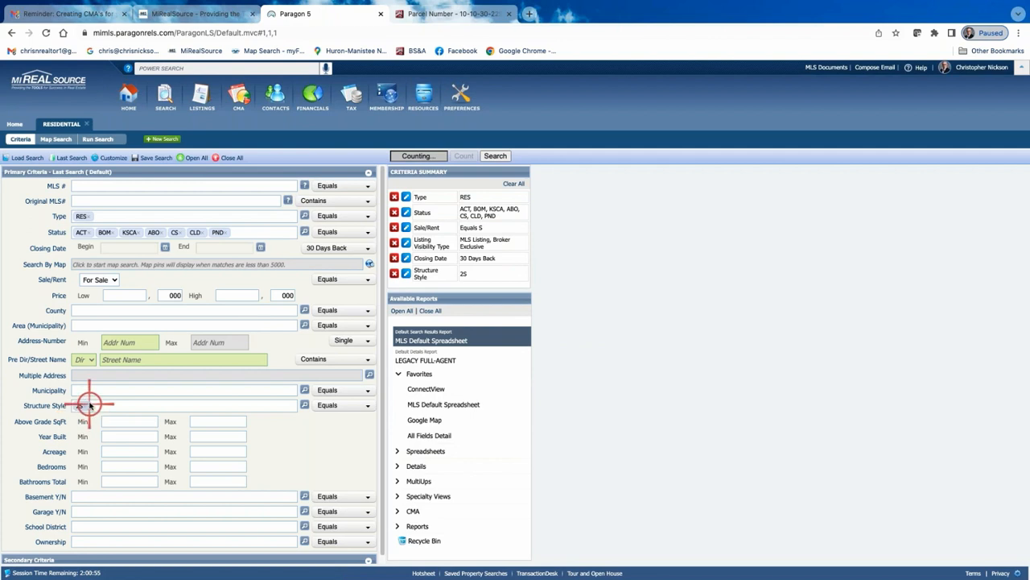
# Limit the above grade square footage to 1800–2300 and set the maximum year built to 2000
pyautogui.click(143, 421)
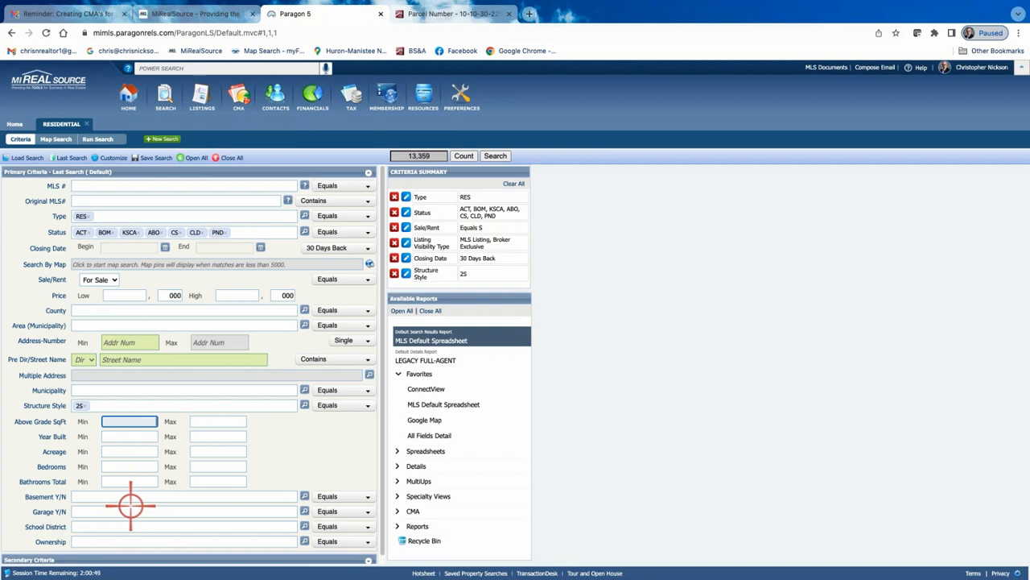
pyautogui.write('1800')
pyautogui.click(239, 421)
pyautogui.write('2300')
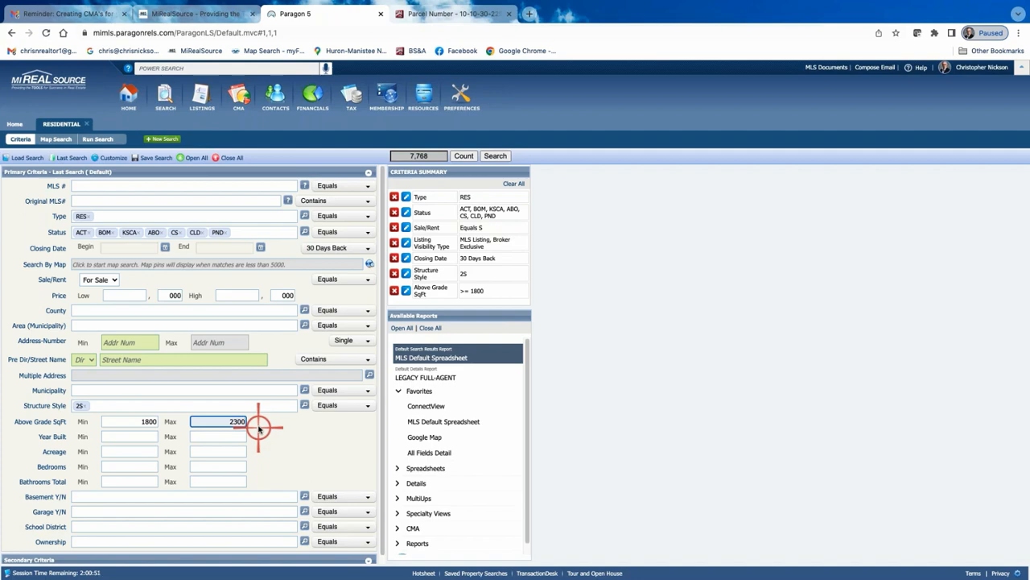
pyautogui.click(234, 436)
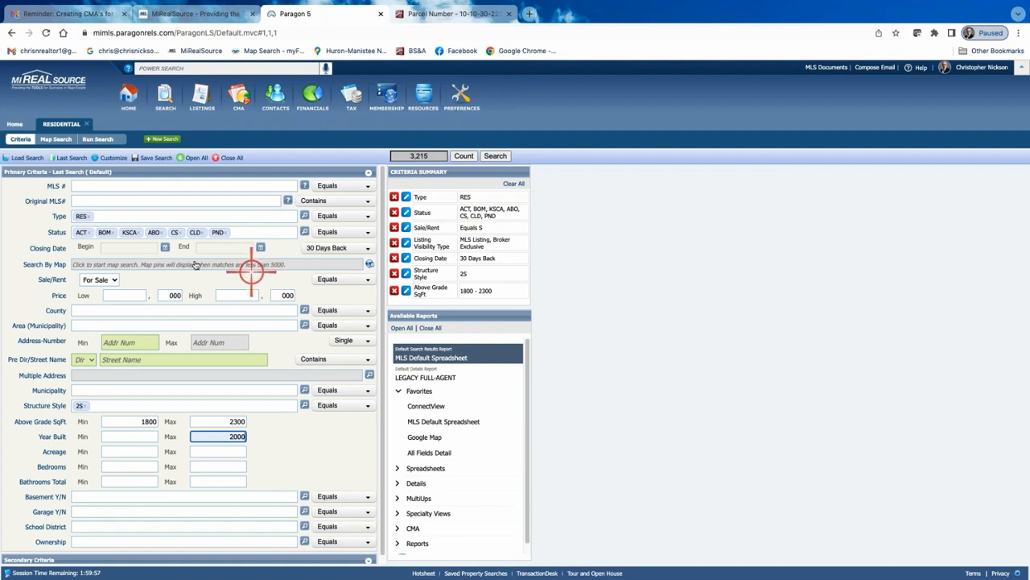
pyautogui.click(418, 156)
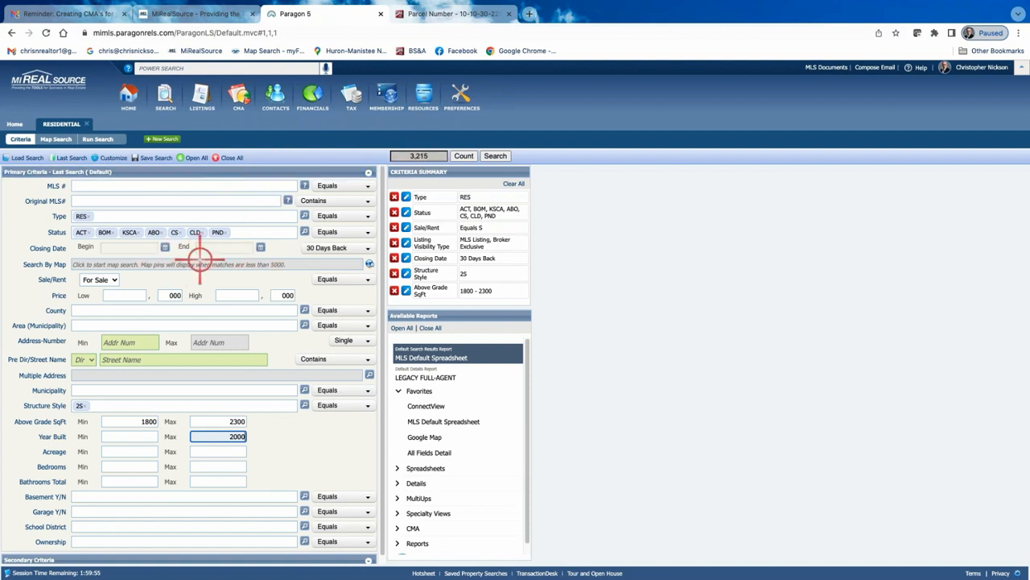
pyautogui.click(223, 264)
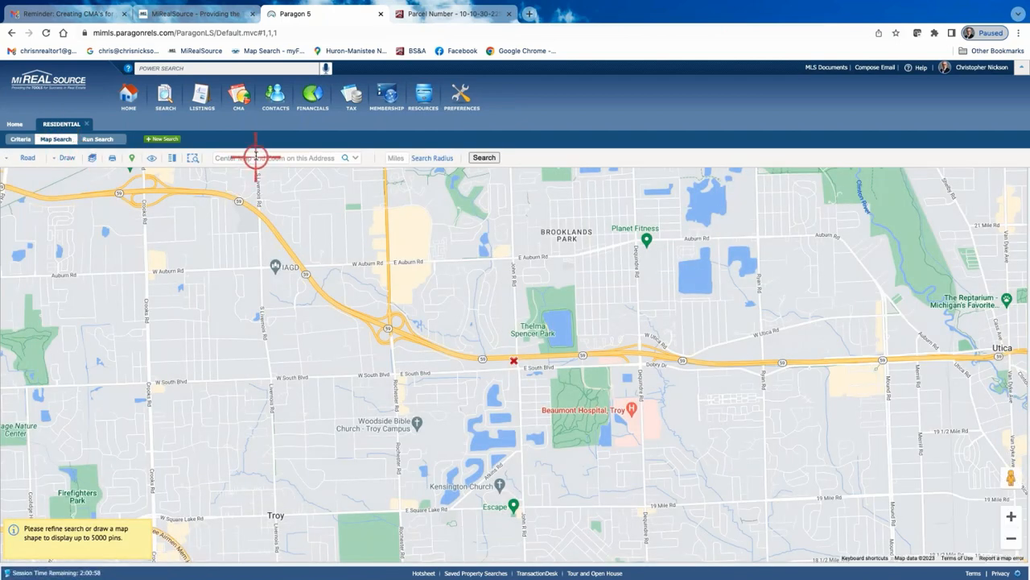
pyautogui.click(255, 157)
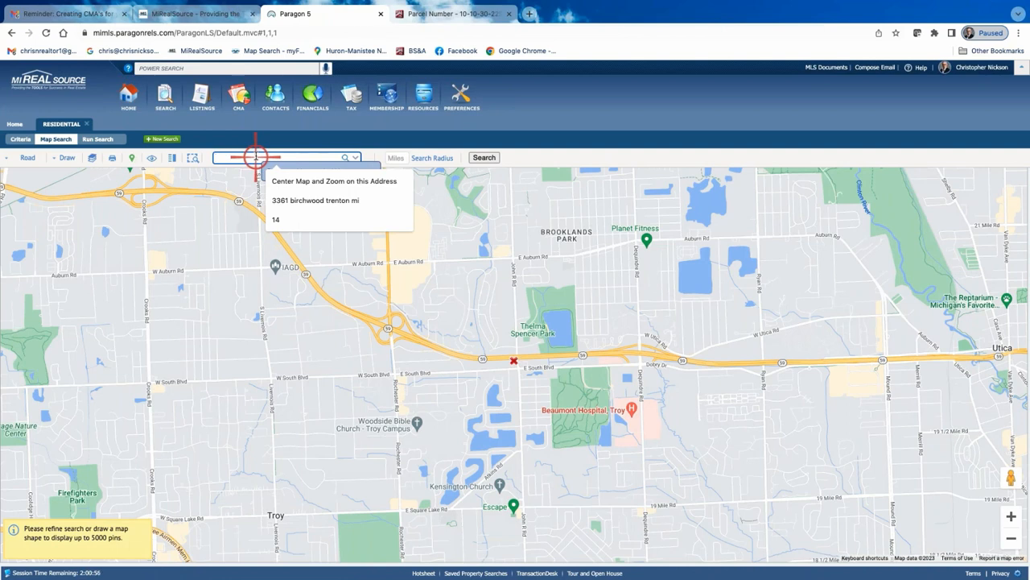
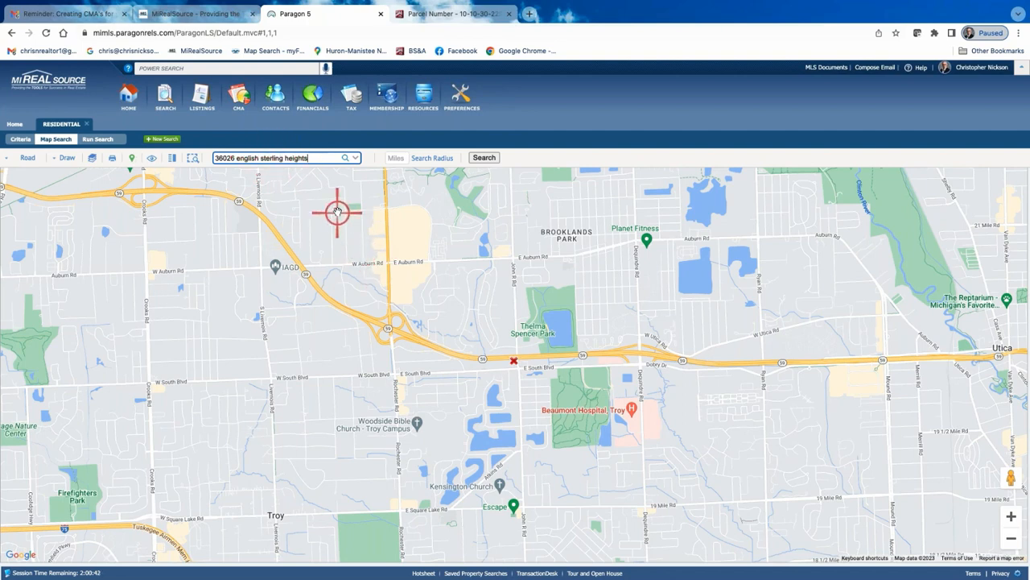
pyautogui.press('Return')
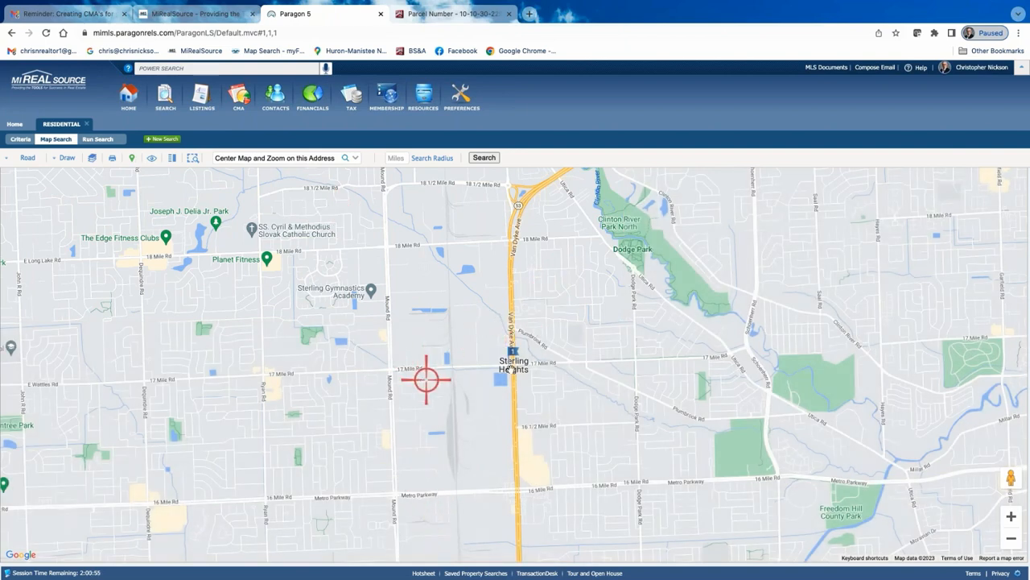
pyautogui.moveTo(333, 428); pyautogui.dragTo(522, 181)
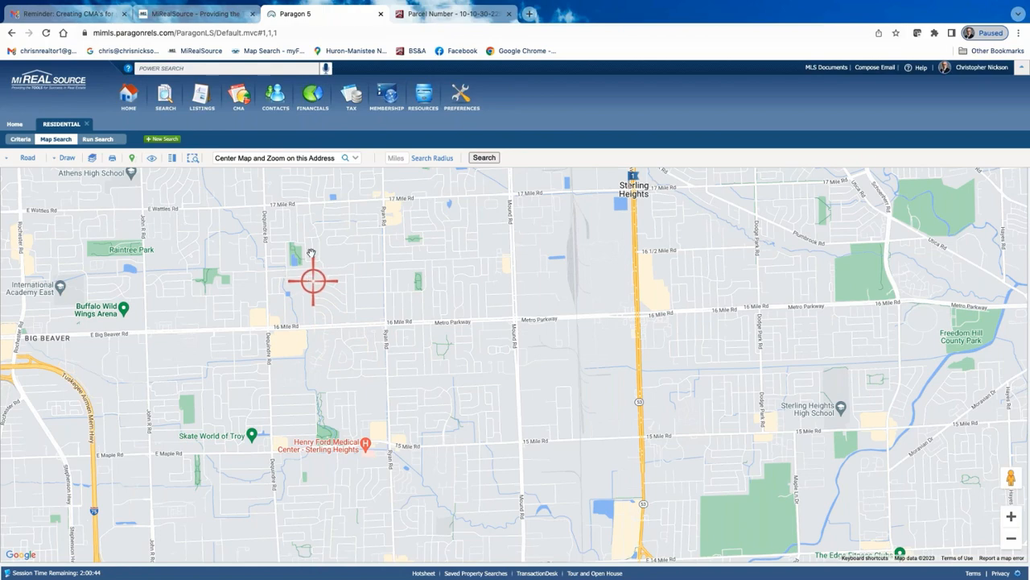
pyautogui.scroll(1, 314, 280)
pyautogui.click(306, 158)
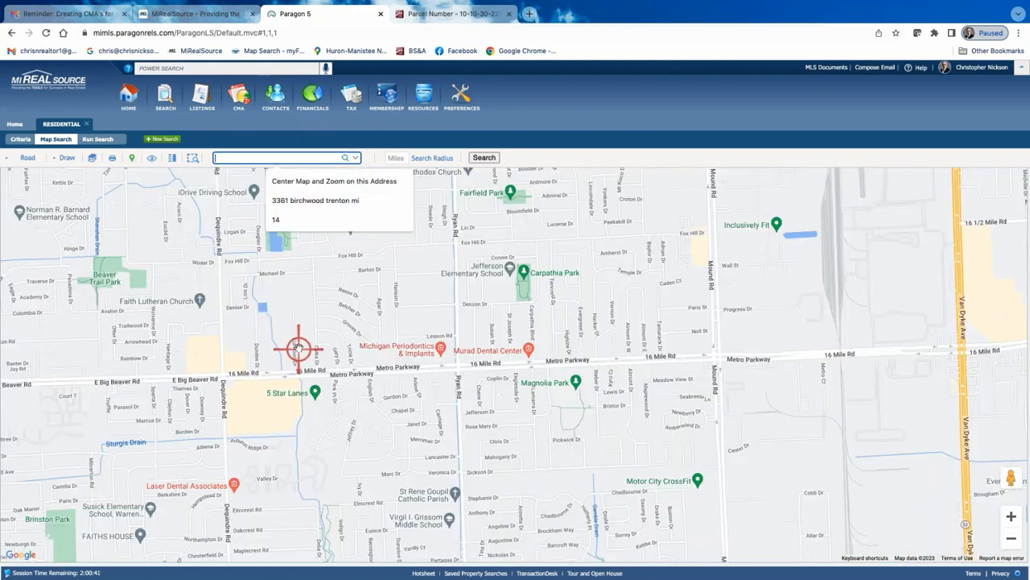
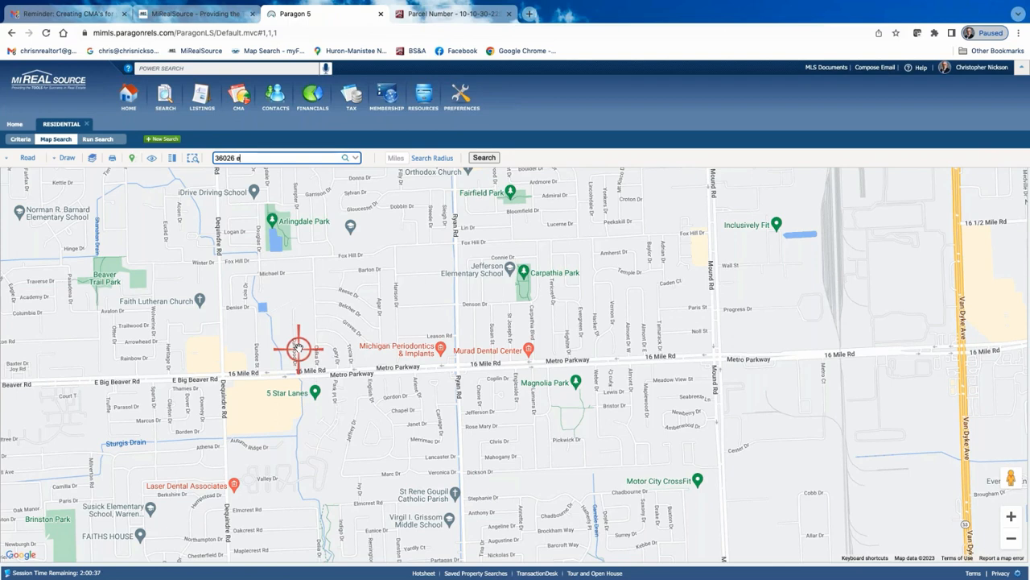
pyautogui.press('Return')
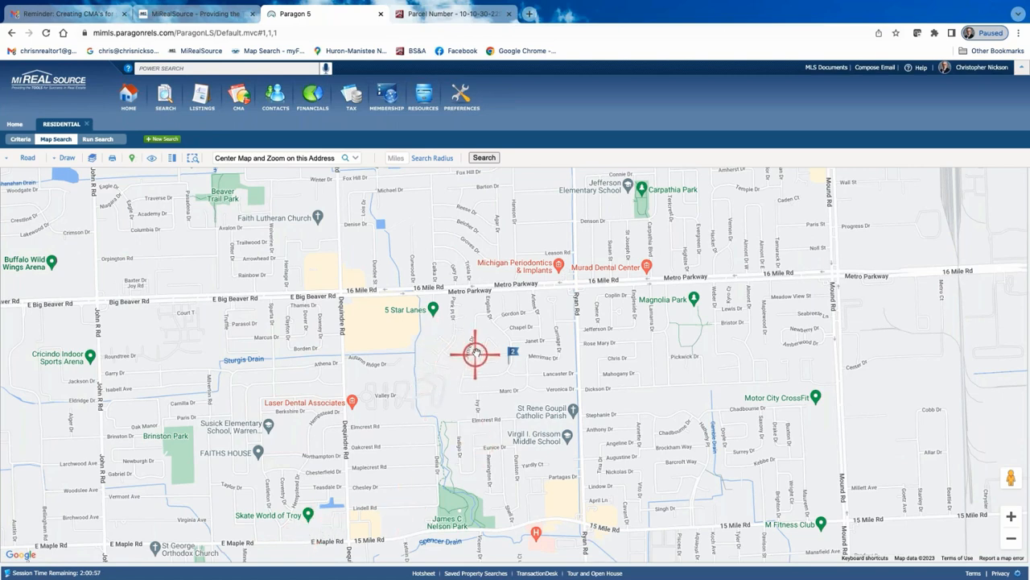
# Draw a polygon around the subject bounded by 17 Mile, Mound, 15 Mile and Dequindre roads
pyautogui.moveTo(679, 366); pyautogui.dragTo(551, 435)
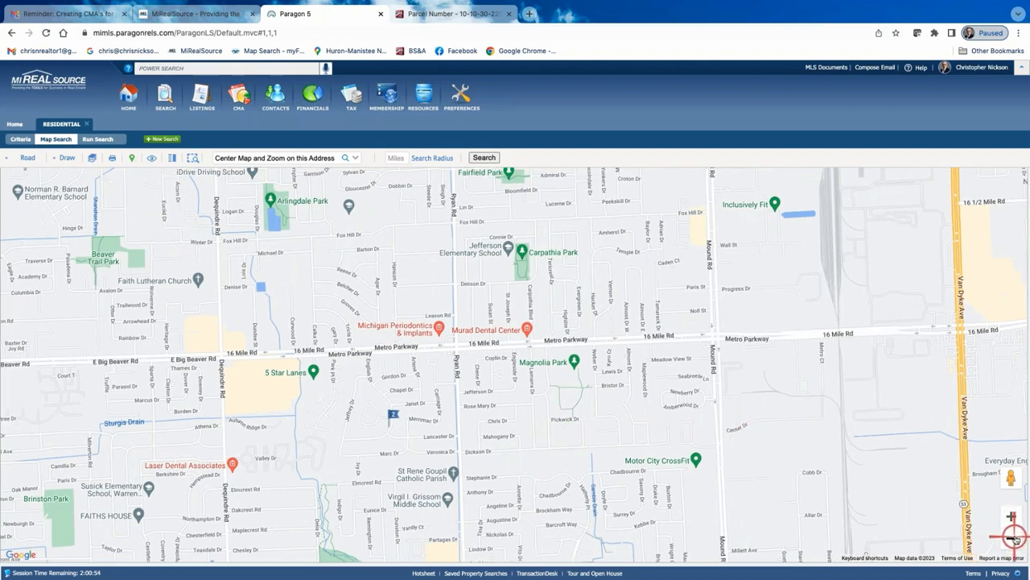
pyautogui.click(1011, 538)
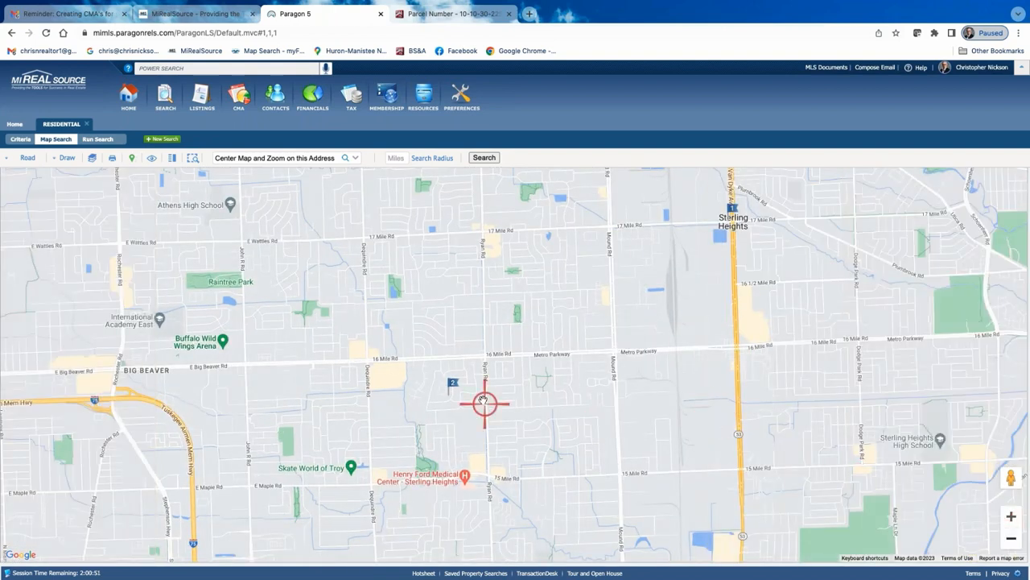
pyautogui.moveTo(449, 395)
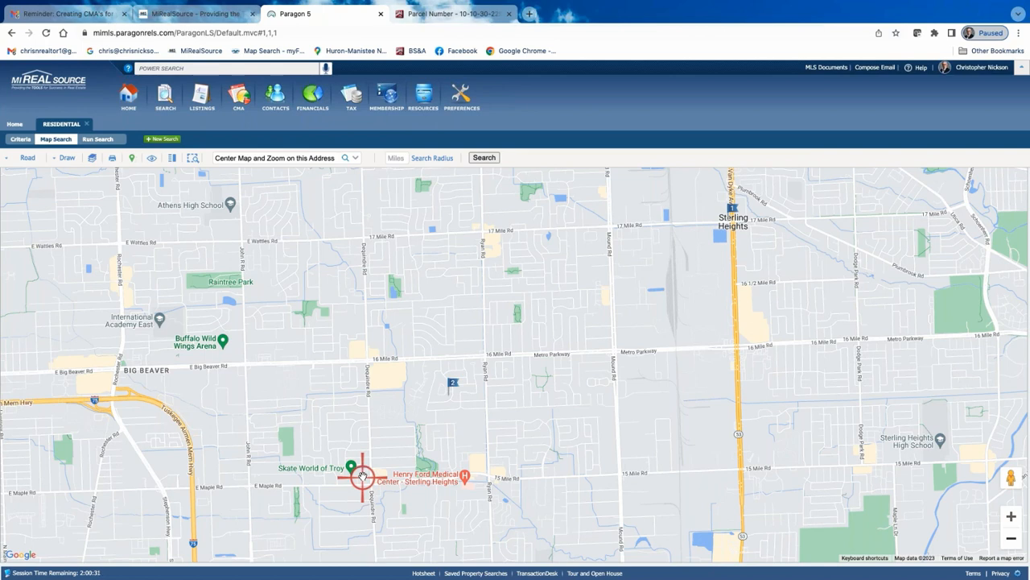
pyautogui.click(53, 161)
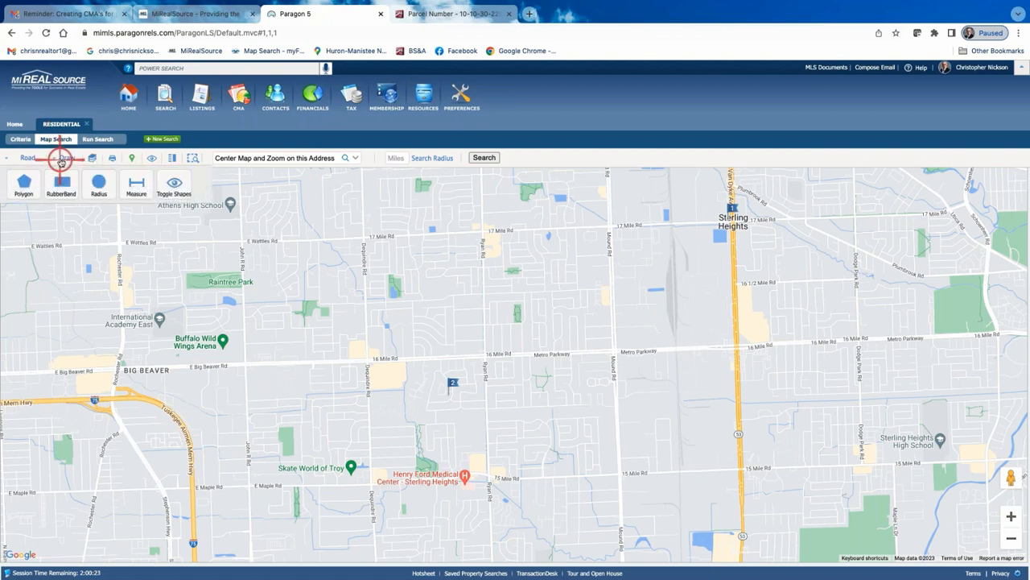
pyautogui.click(24, 184)
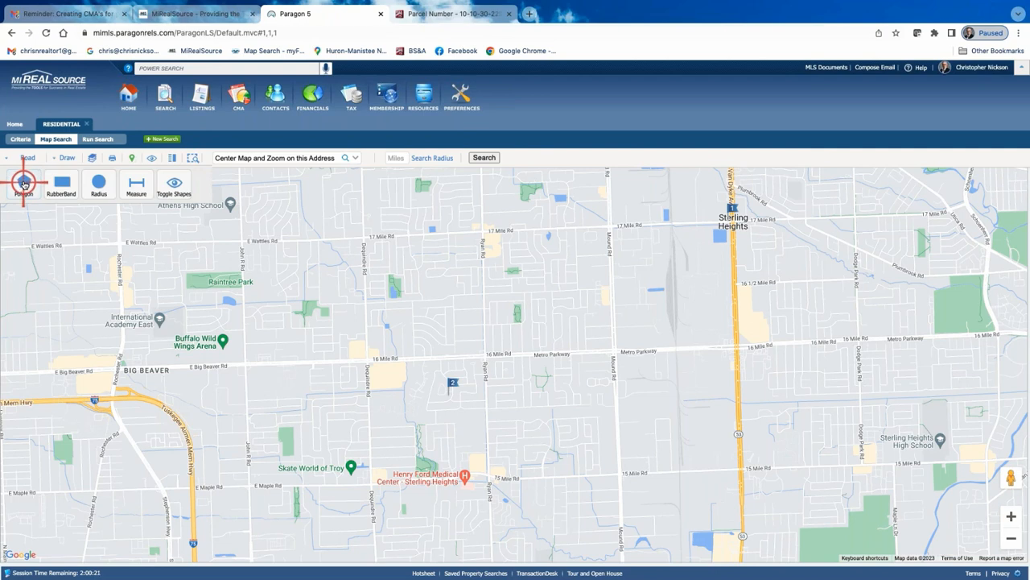
pyautogui.click(362, 237)
pyautogui.click(609, 225)
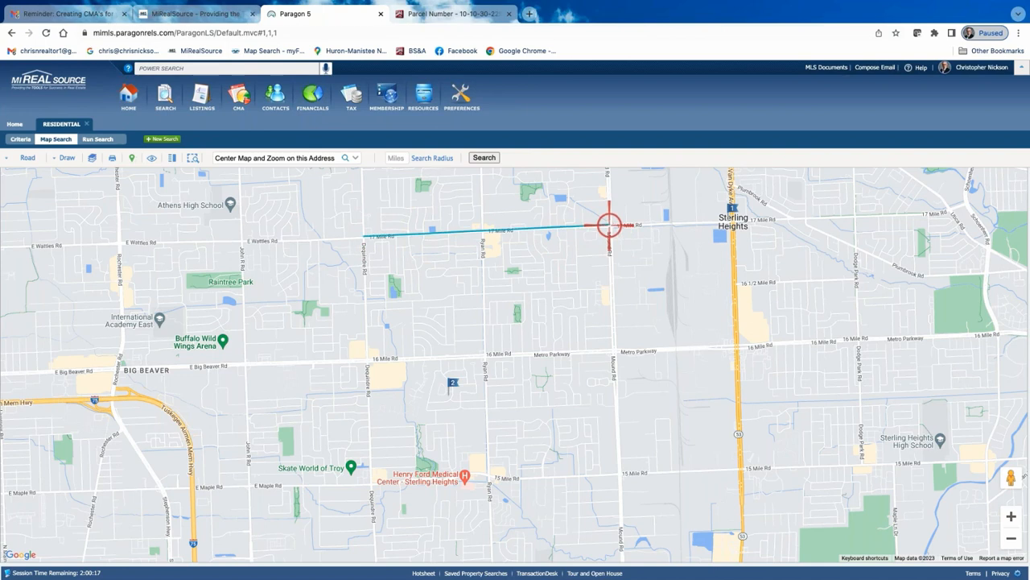
pyautogui.click(619, 468)
pyautogui.click(372, 479)
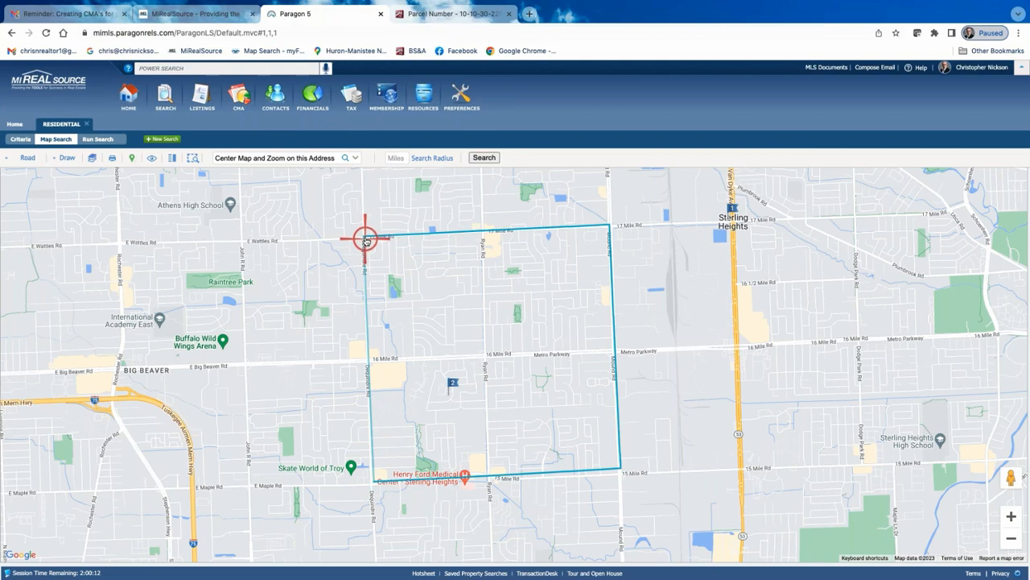
pyautogui.click(365, 238)
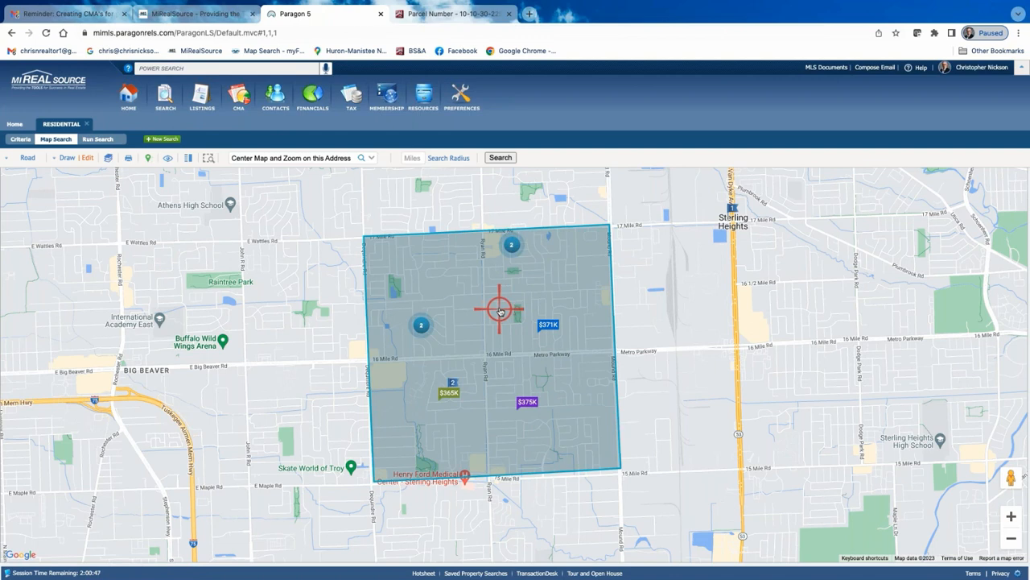
# Return to the search criteria and run the search to list the matching comparables
pyautogui.click(18, 140)
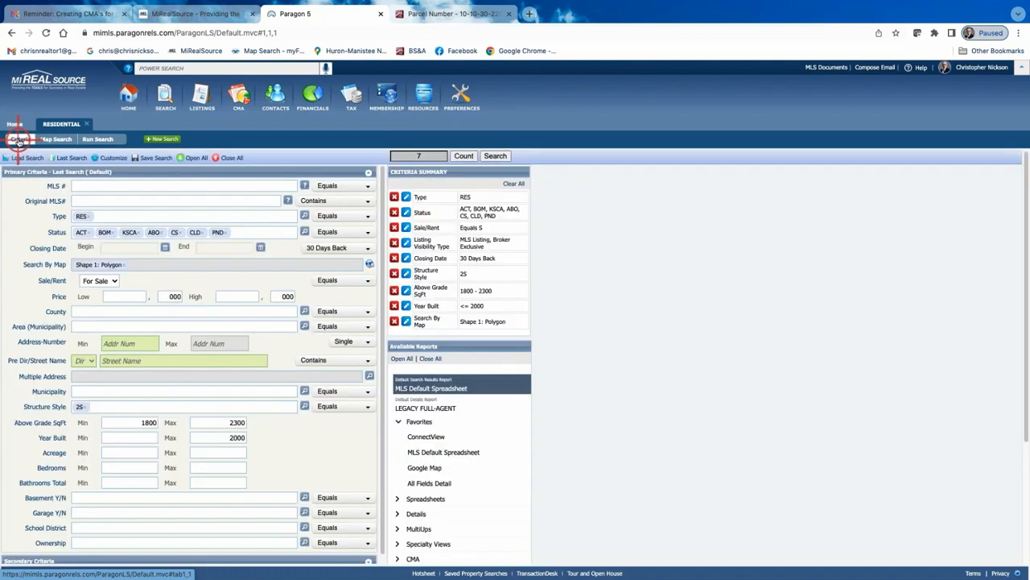
pyautogui.click(65, 156)
pyautogui.click(64, 140)
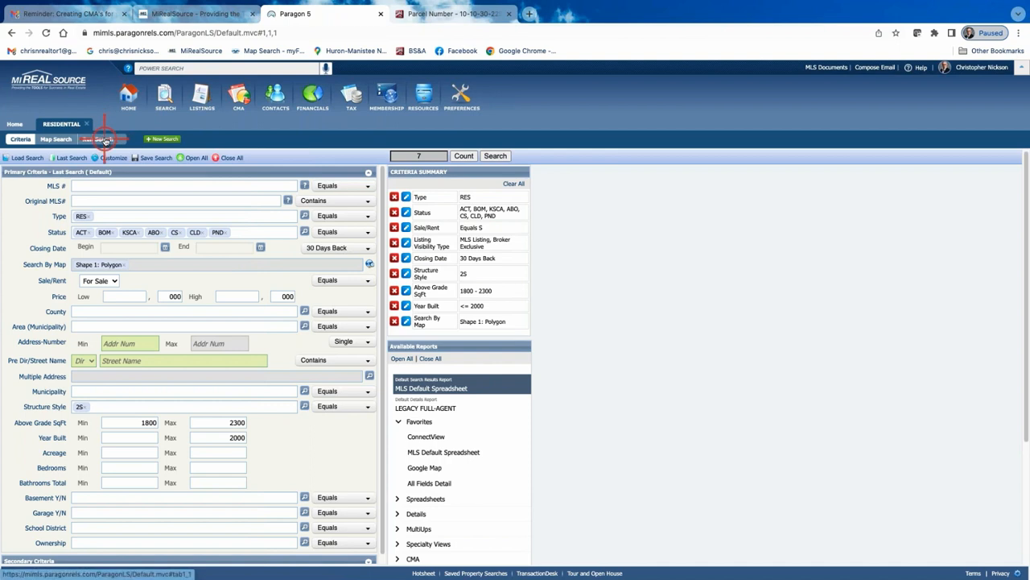
pyautogui.click(502, 156)
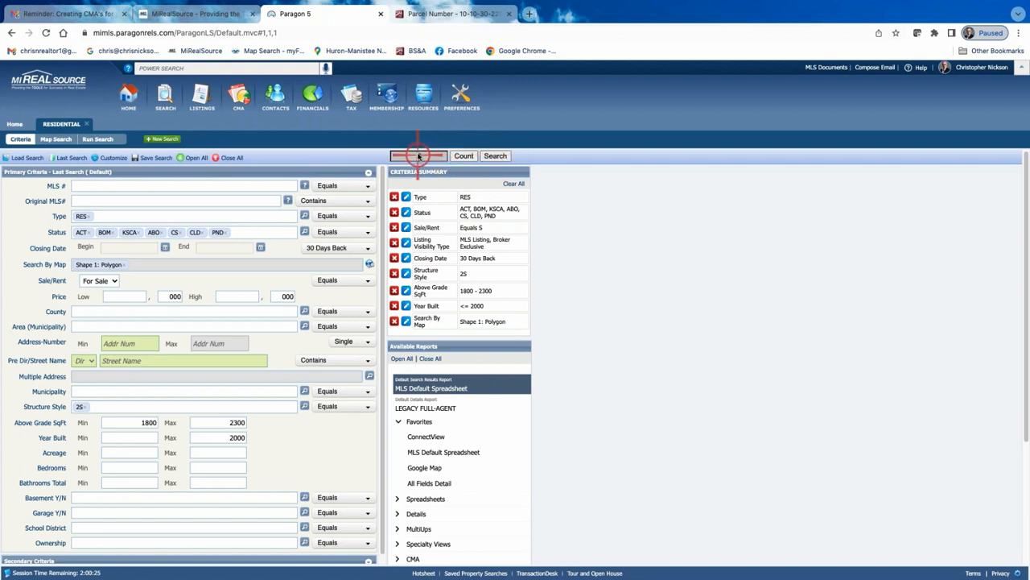
pyautogui.click(495, 156)
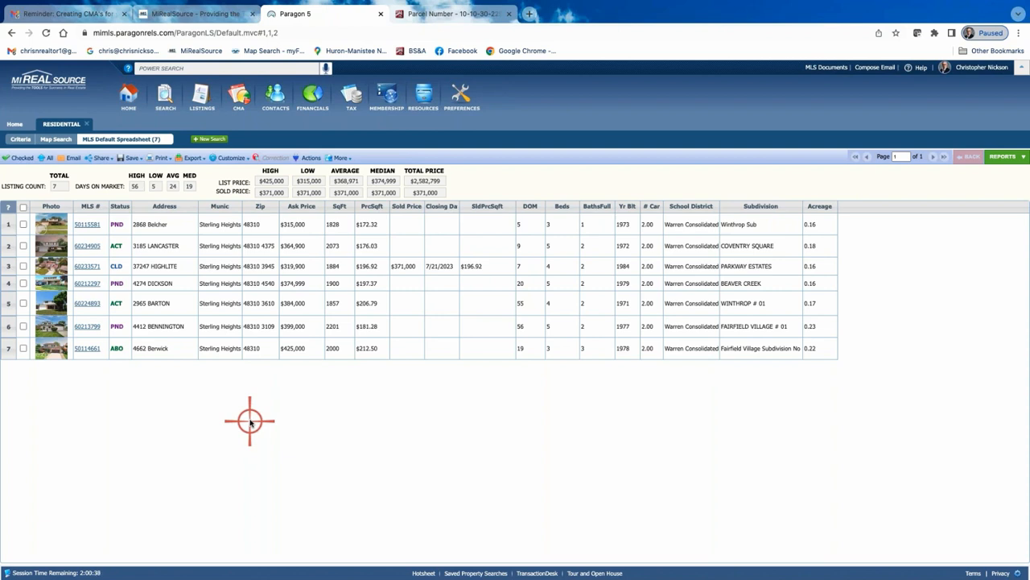
# Close the BS&A parcel tab, sign out of Paragon and log back in
pyautogui.click(508, 14)
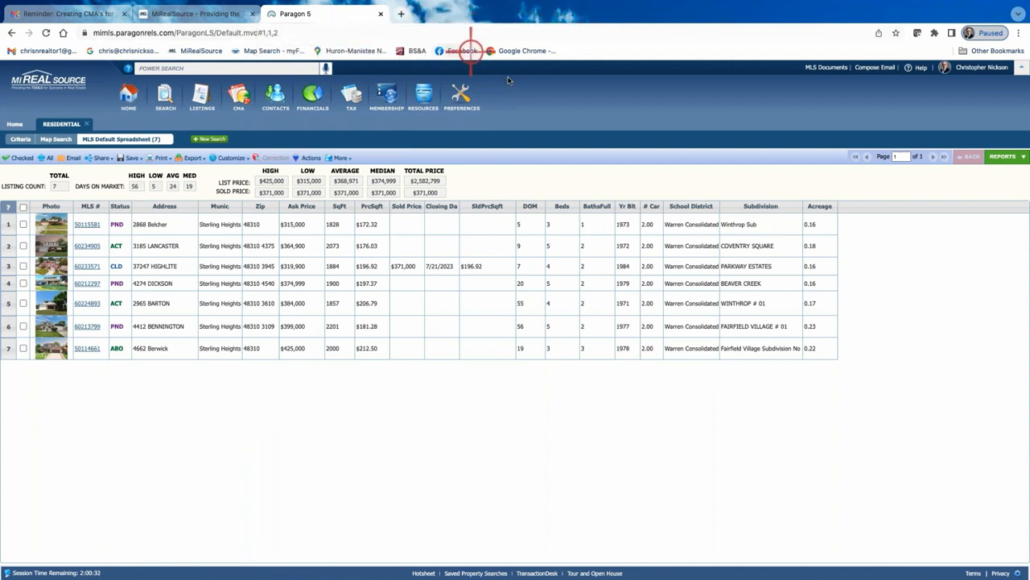
pyautogui.click(991, 68)
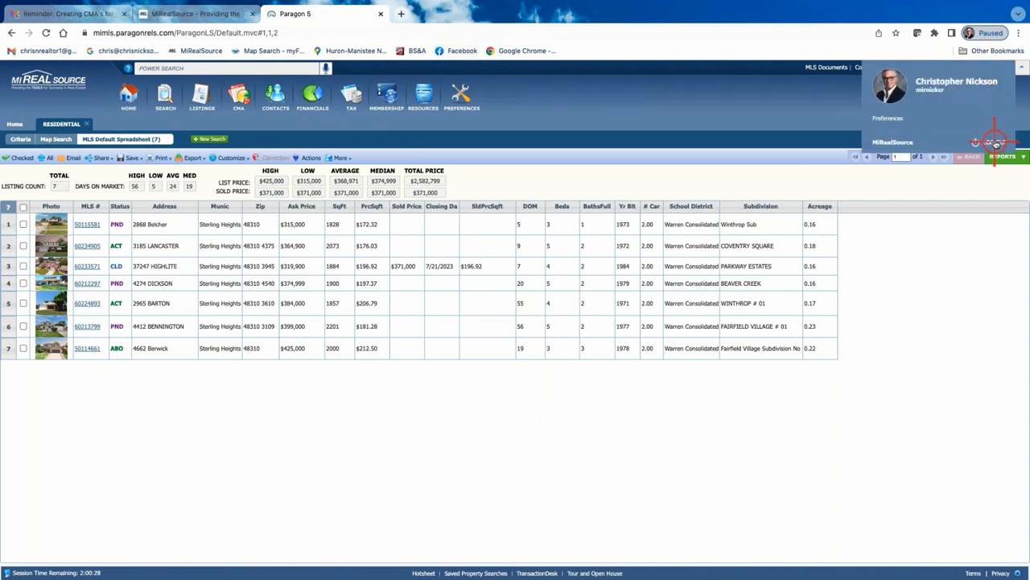
pyautogui.click(996, 142)
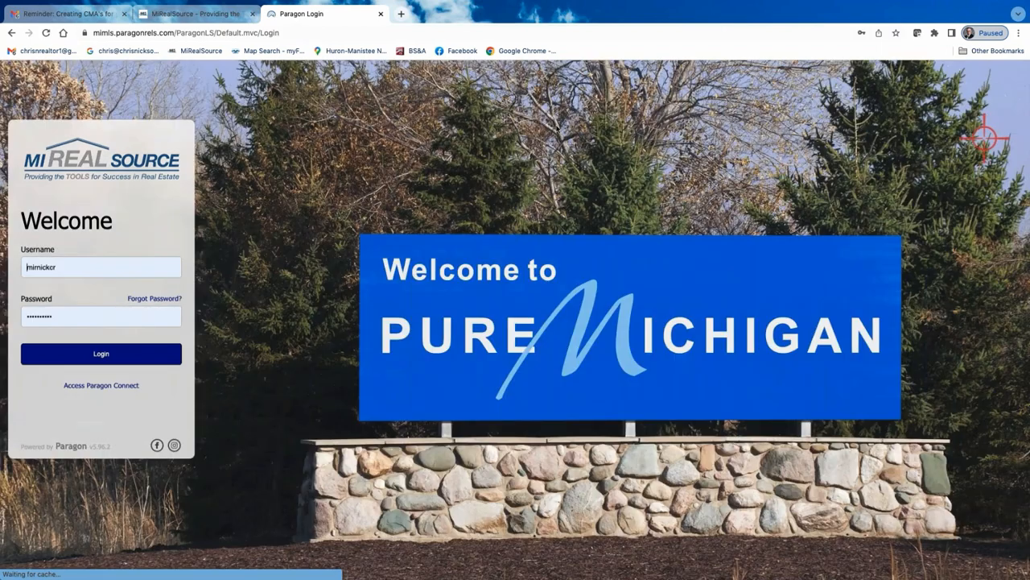
pyautogui.click(104, 356)
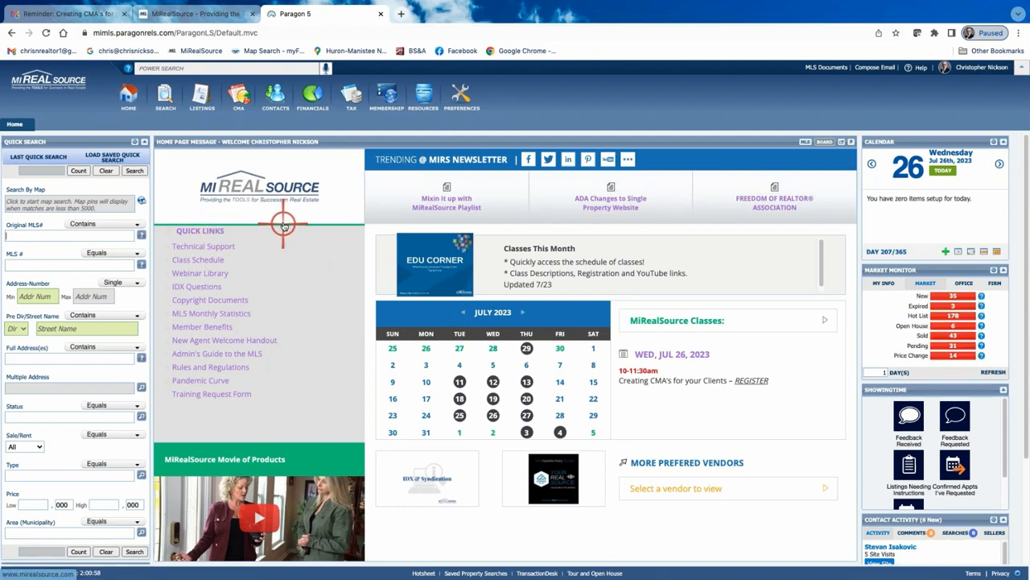
# Start a new Residential search and reload the most recent saved search criteria
pyautogui.click(164, 95)
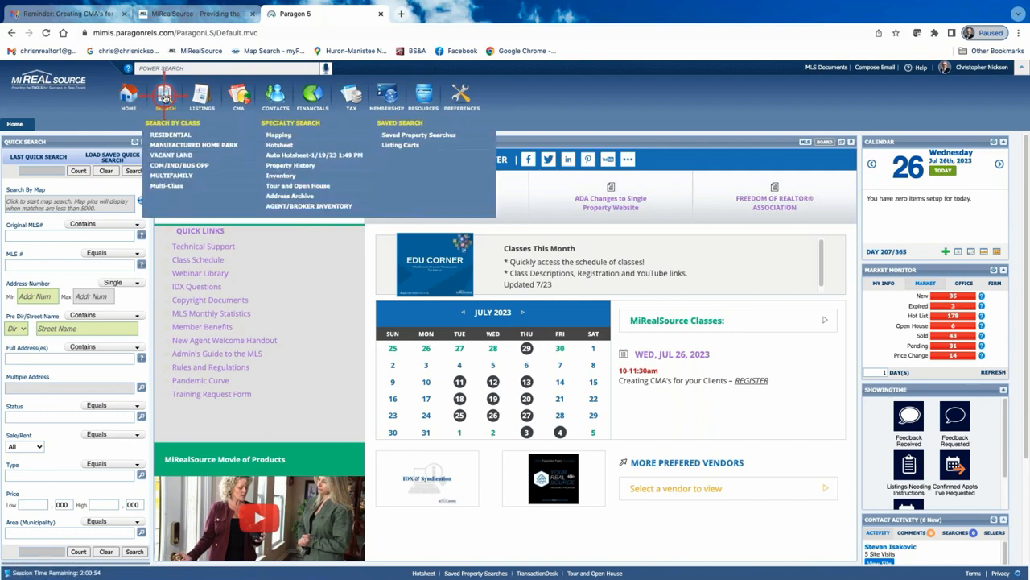
pyautogui.click(168, 134)
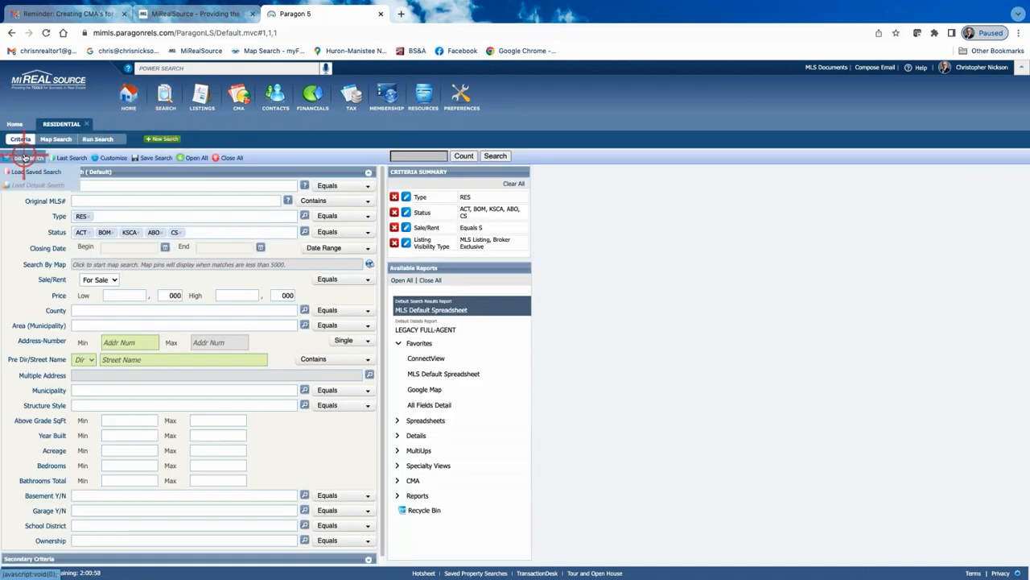
pyautogui.click(71, 157)
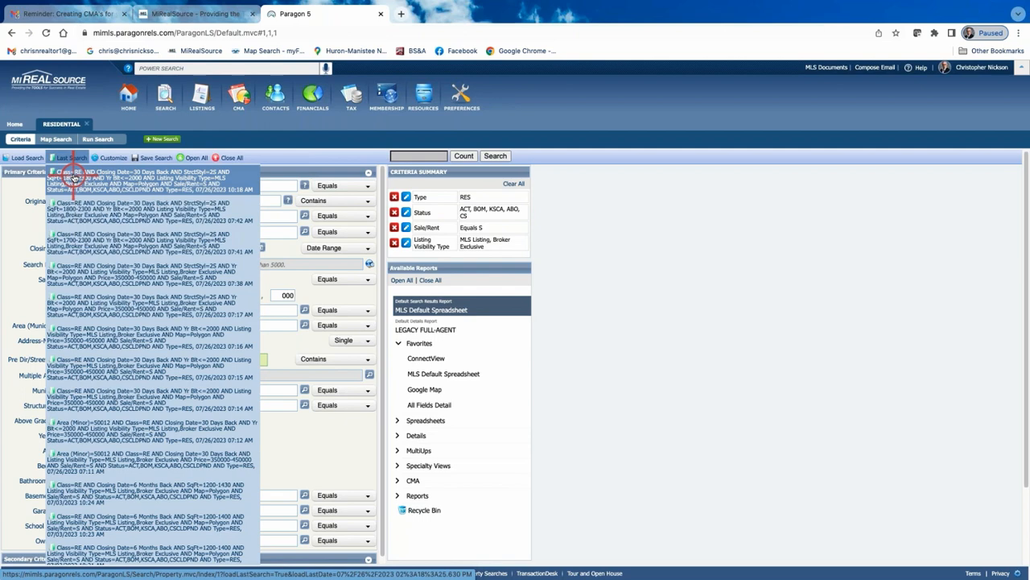
pyautogui.click(73, 175)
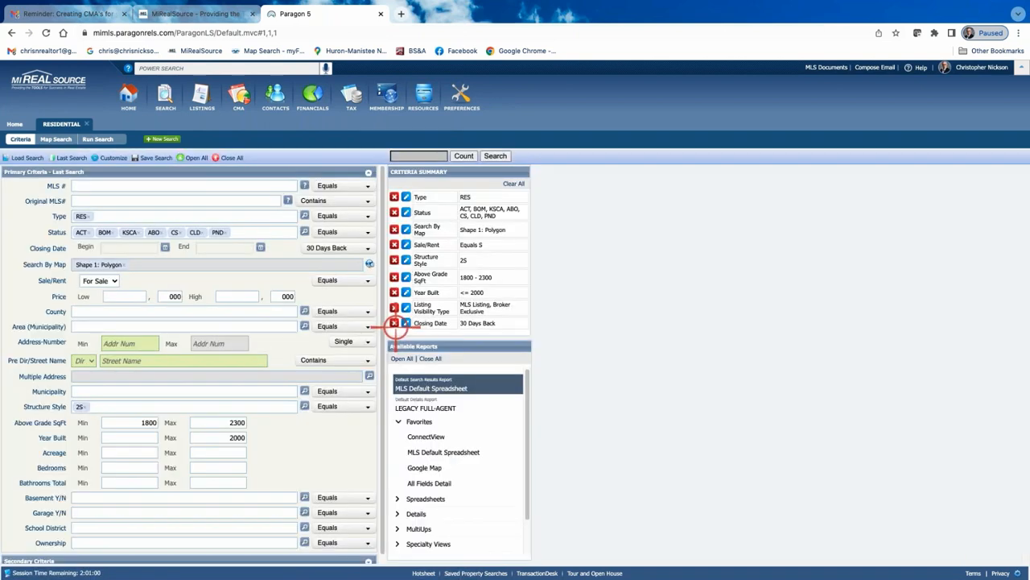
pyautogui.click(496, 155)
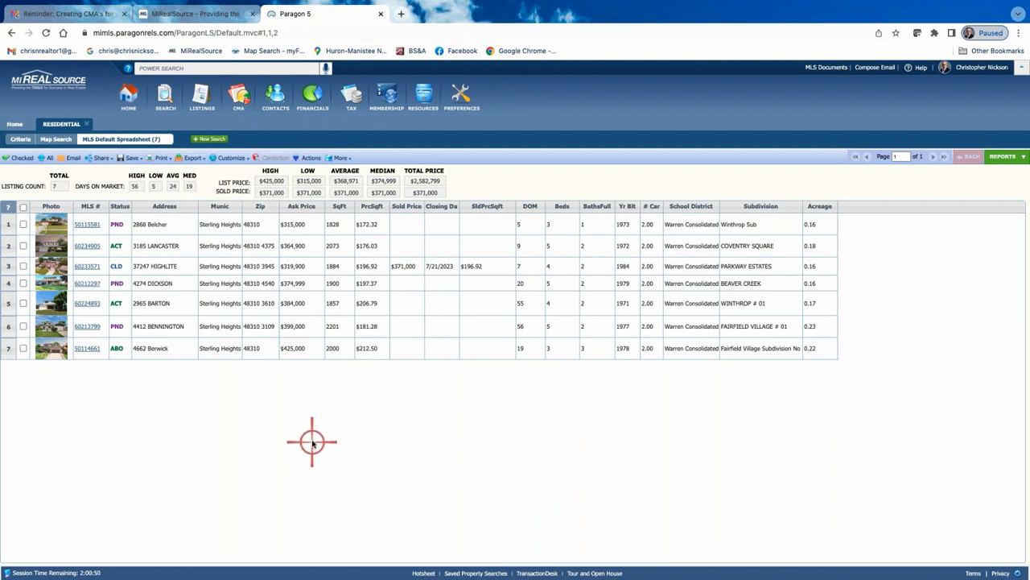
pyautogui.click(87, 224)
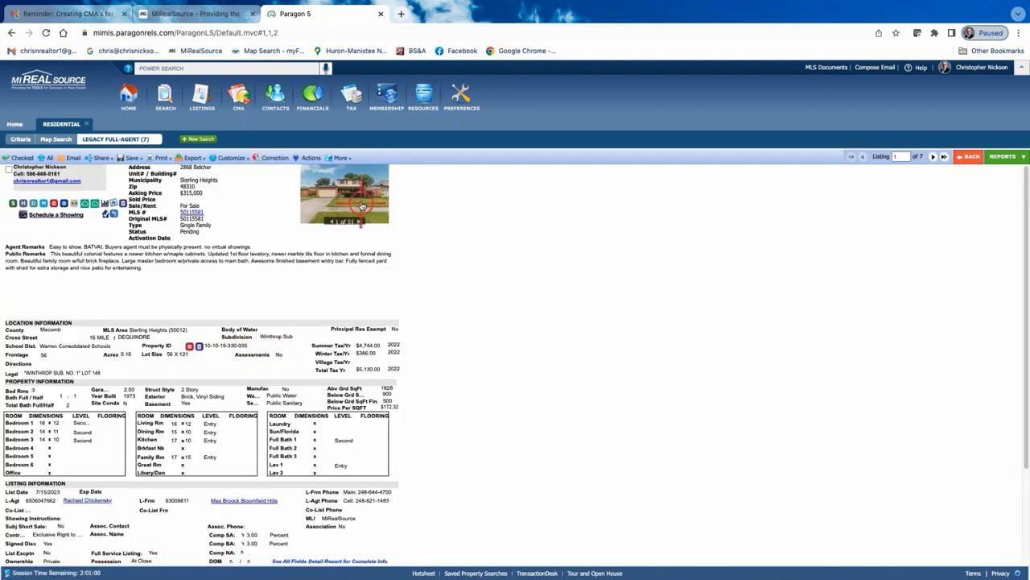
pyautogui.click(364, 205)
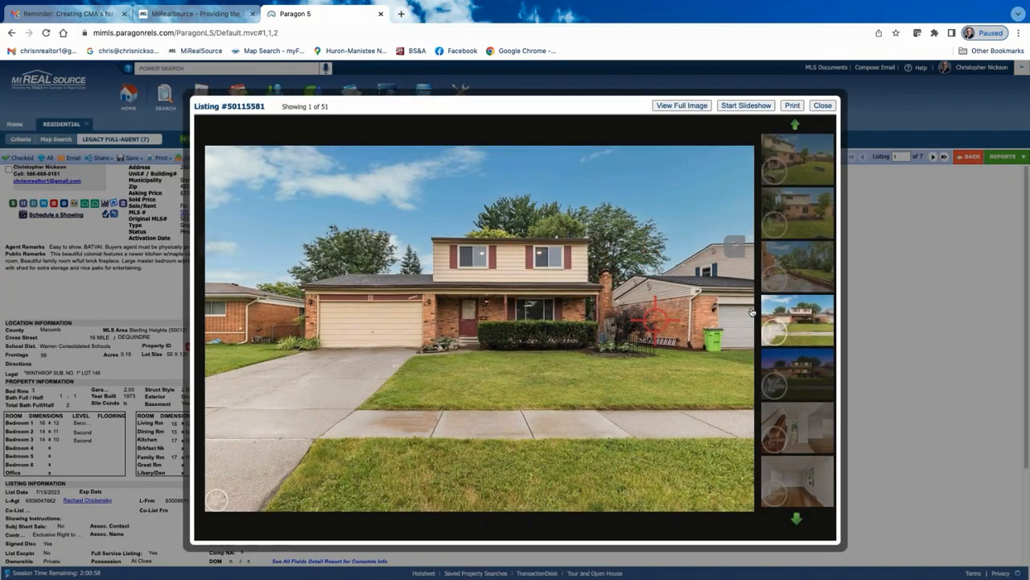
pyautogui.click(739, 250)
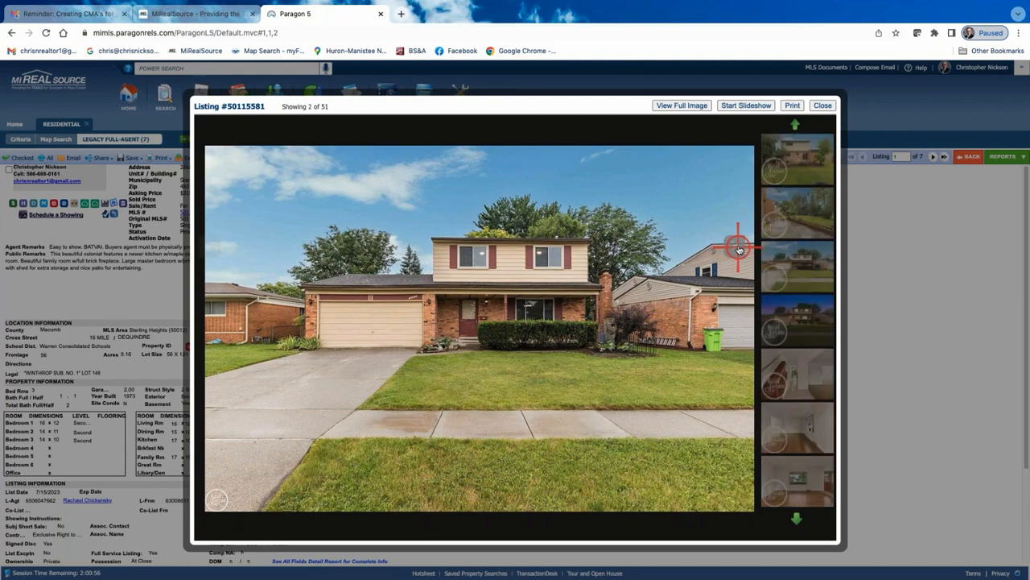
pyautogui.click(738, 250)
pyautogui.click(739, 249)
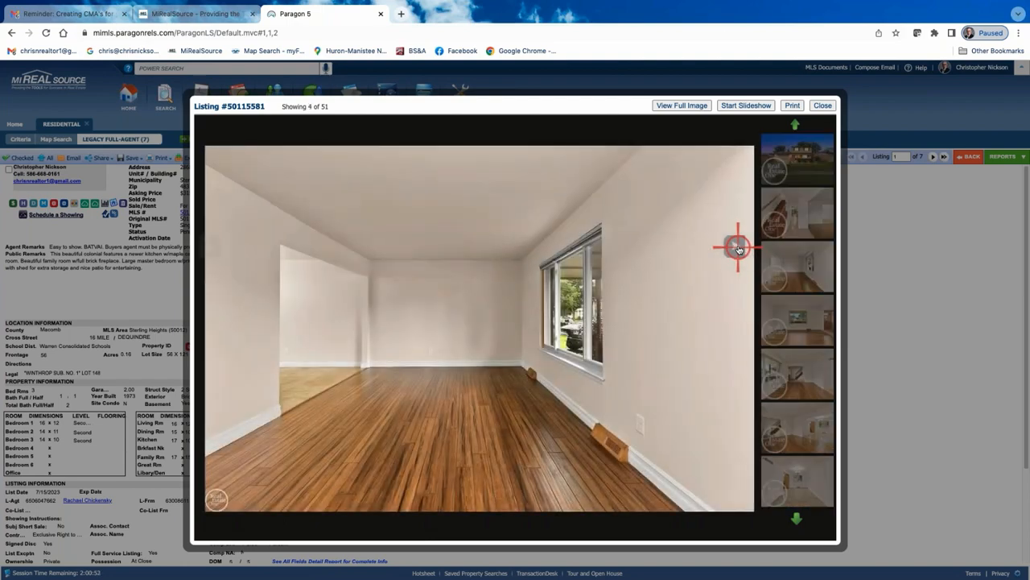
pyautogui.click(739, 249)
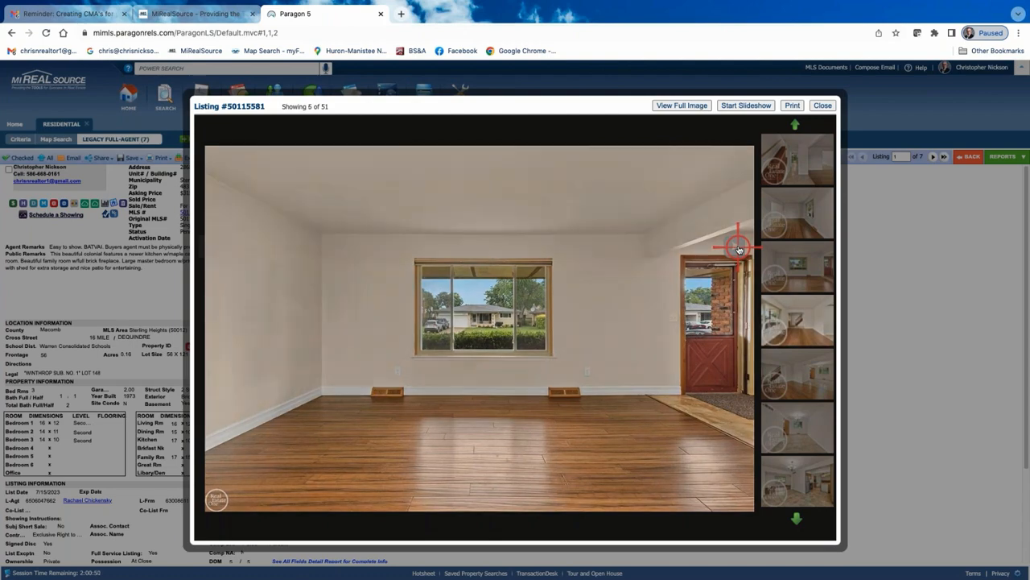
pyautogui.click(739, 250)
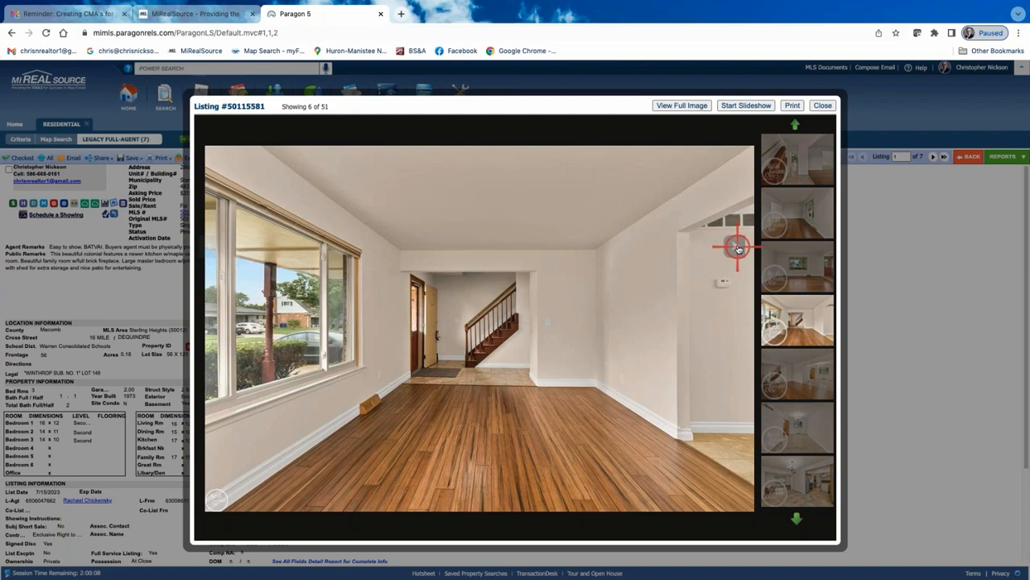
pyautogui.click(822, 105)
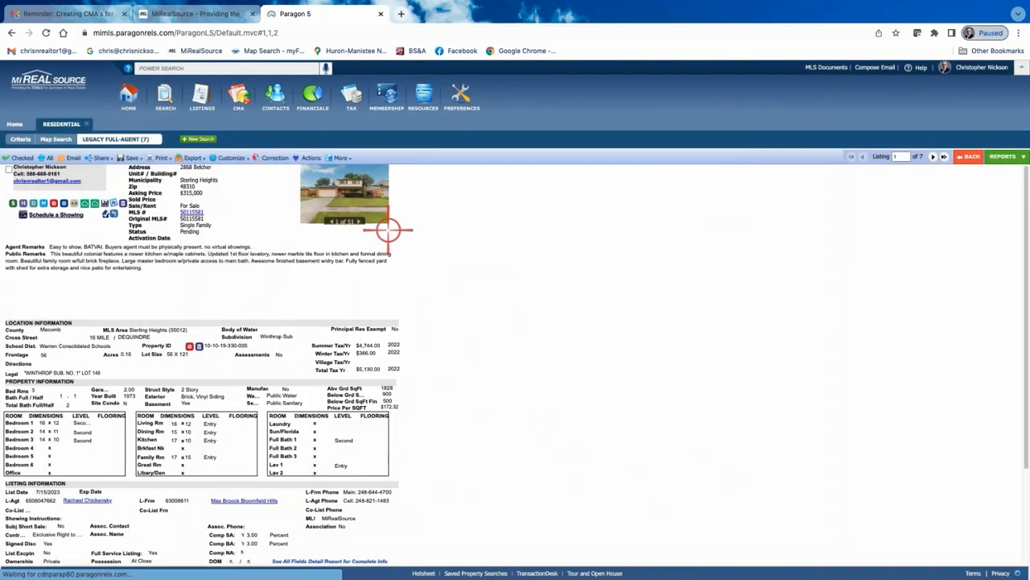
pyautogui.click(933, 156)
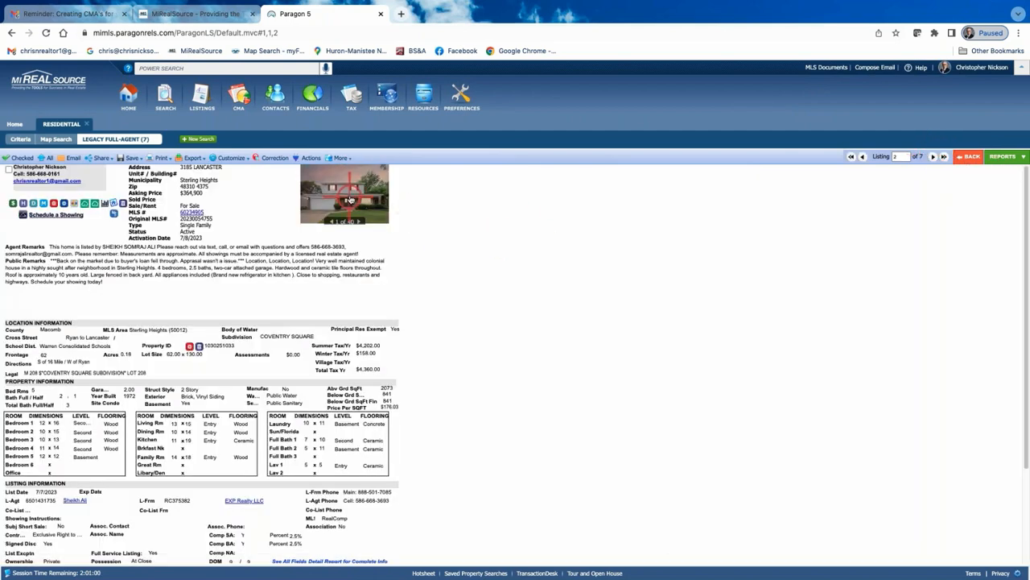
pyautogui.click(348, 200)
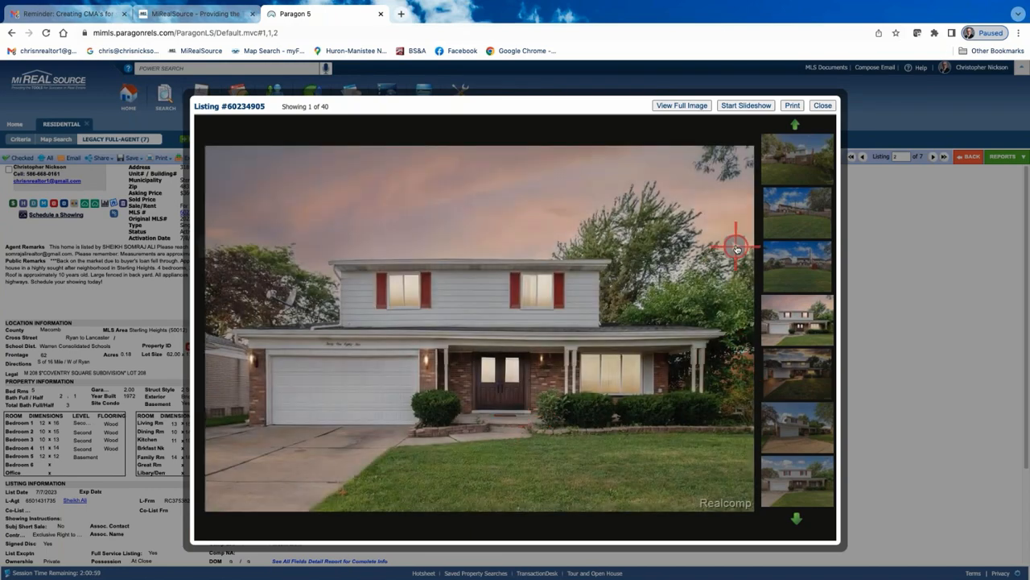
pyautogui.click(737, 250)
pyautogui.click(737, 249)
pyautogui.click(737, 250)
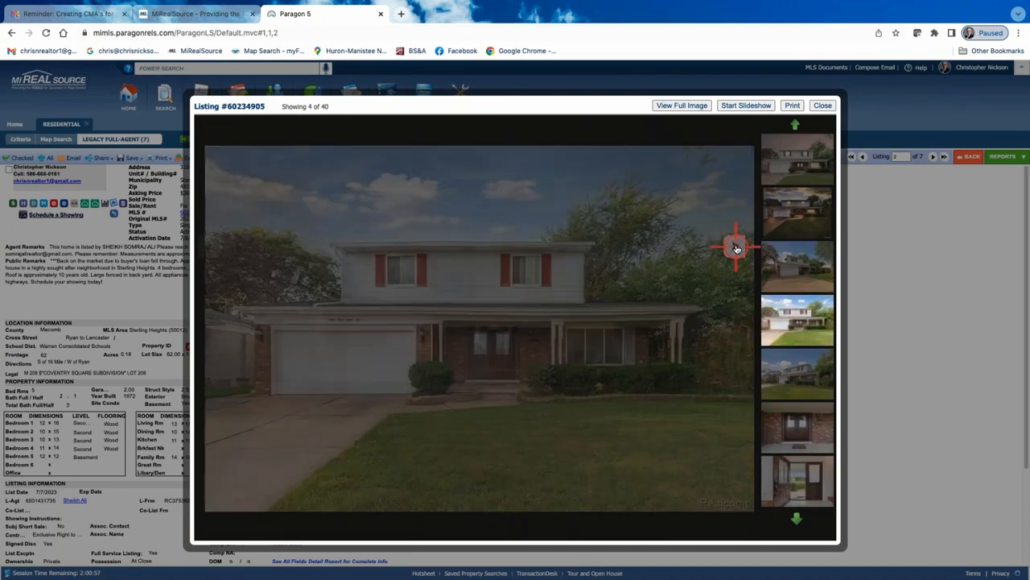
pyautogui.click(736, 249)
pyautogui.click(737, 250)
pyautogui.click(737, 249)
pyautogui.click(737, 250)
pyautogui.click(737, 249)
pyautogui.click(737, 250)
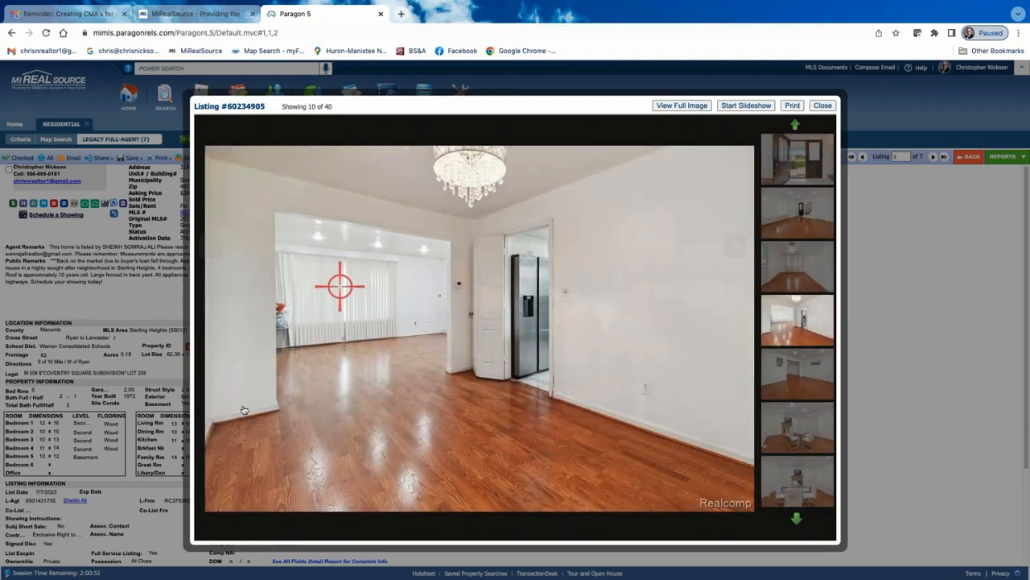
pyautogui.click(740, 240)
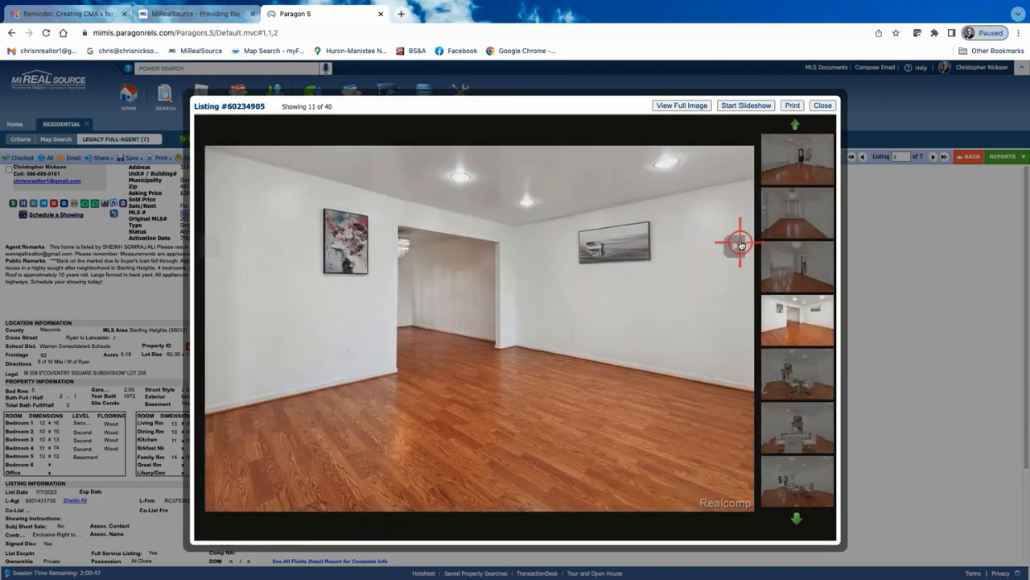
pyautogui.click(740, 242)
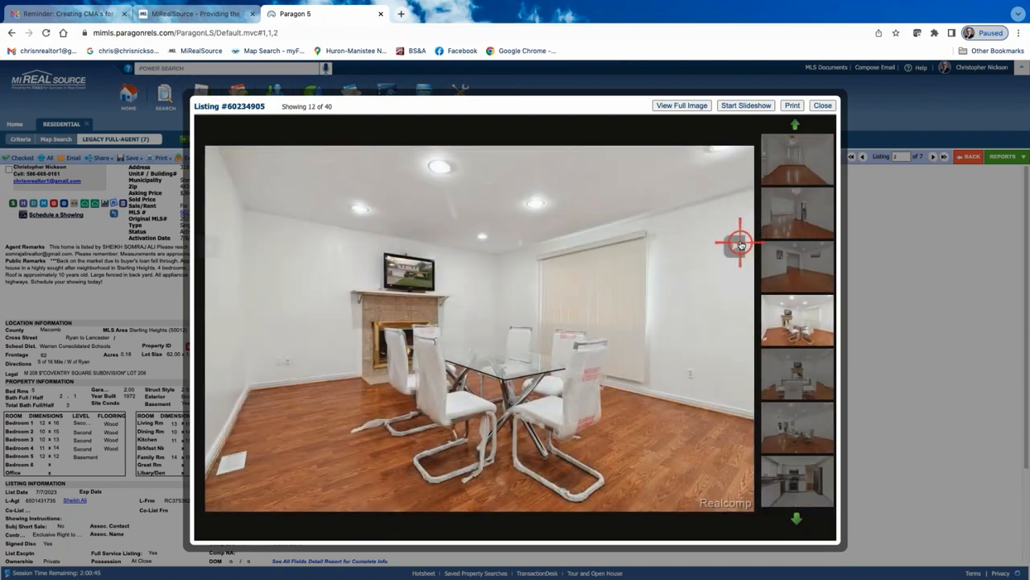
pyautogui.click(739, 243)
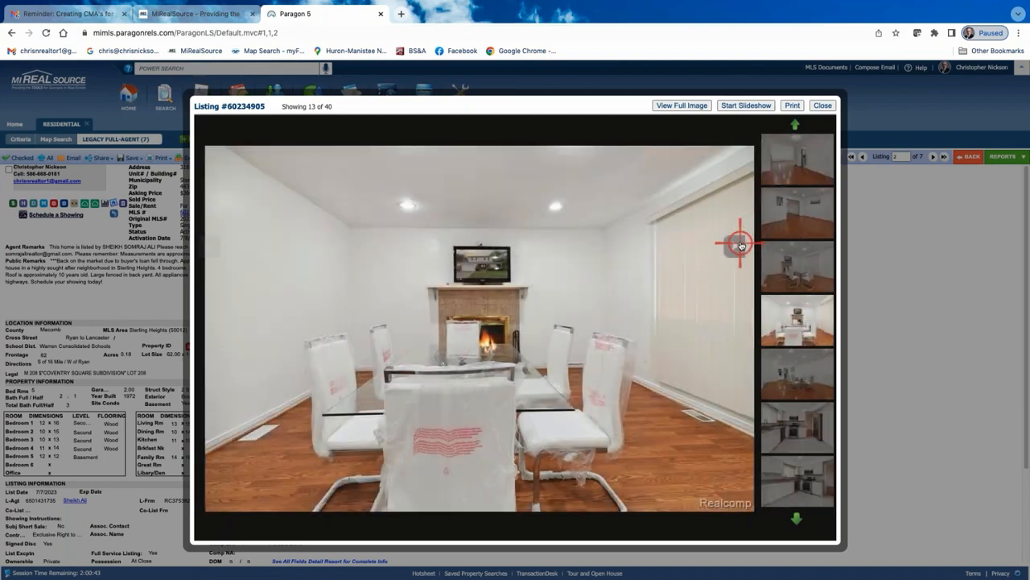
pyautogui.click(739, 243)
pyautogui.click(740, 243)
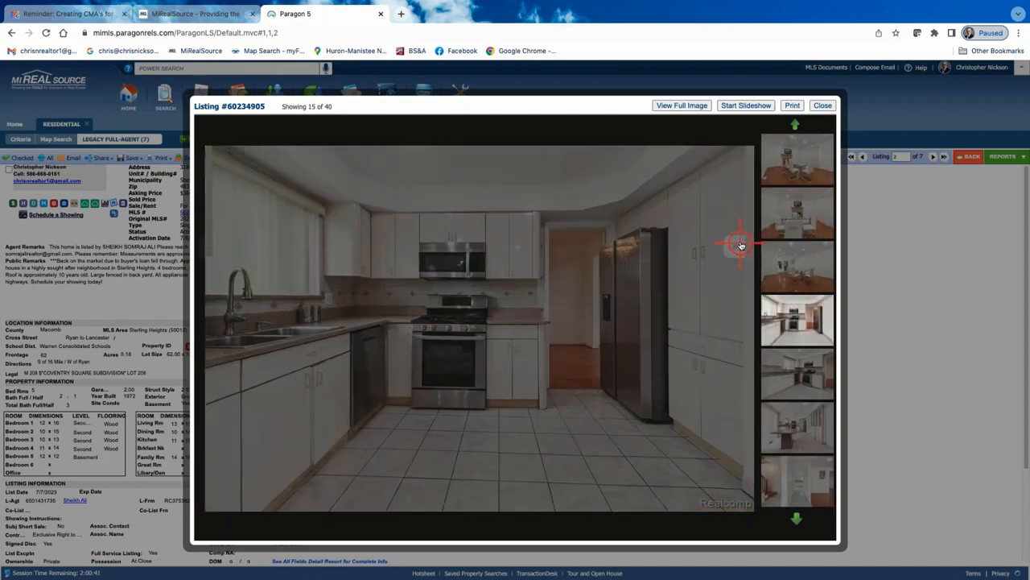
pyautogui.click(740, 243)
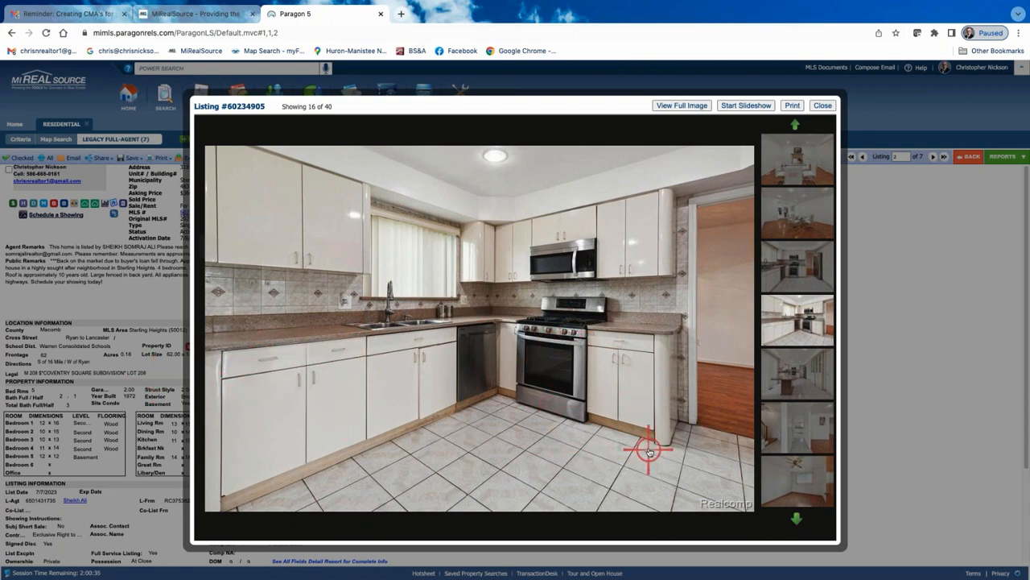
pyautogui.click(822, 106)
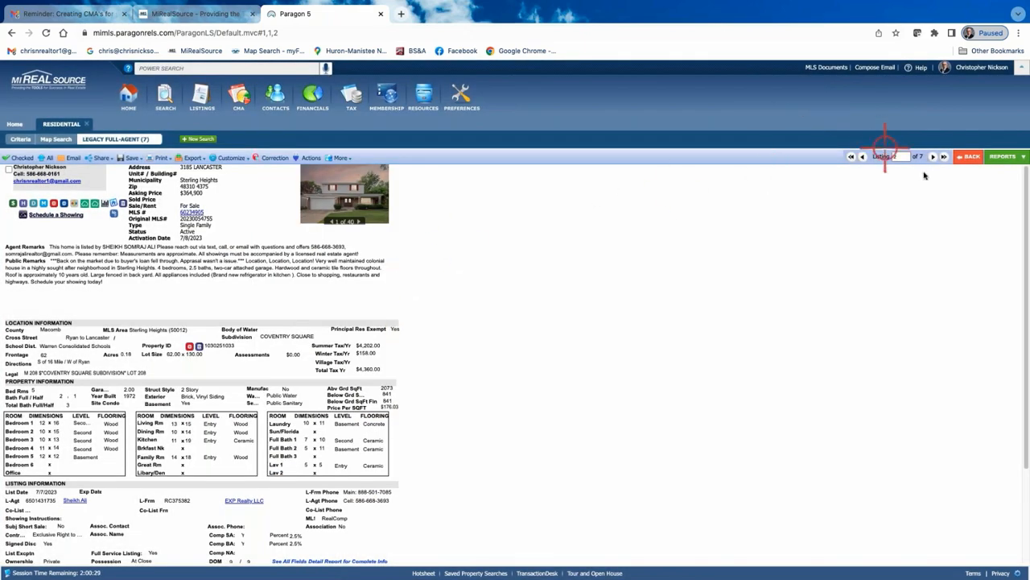
pyautogui.click(967, 156)
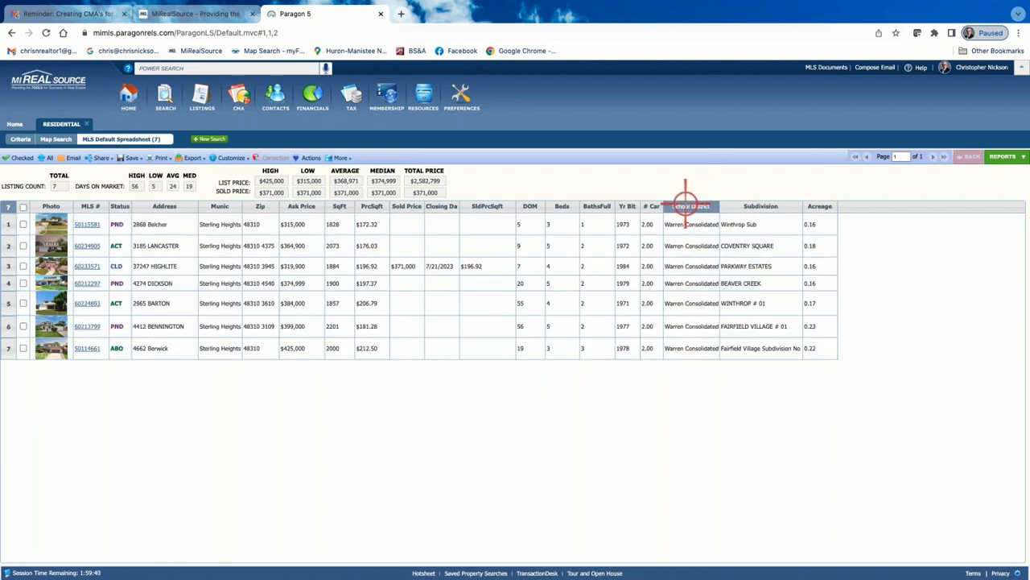
# Add Warren Consolidated Schools as the school district criterion and rerun the search
pyautogui.click(19, 140)
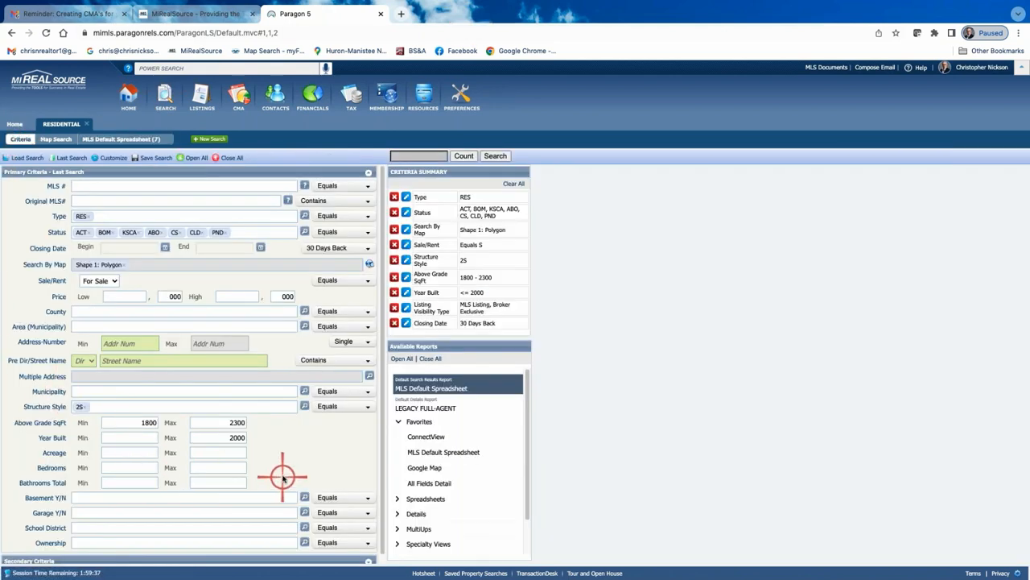
pyautogui.scroll(-1, 281, 478)
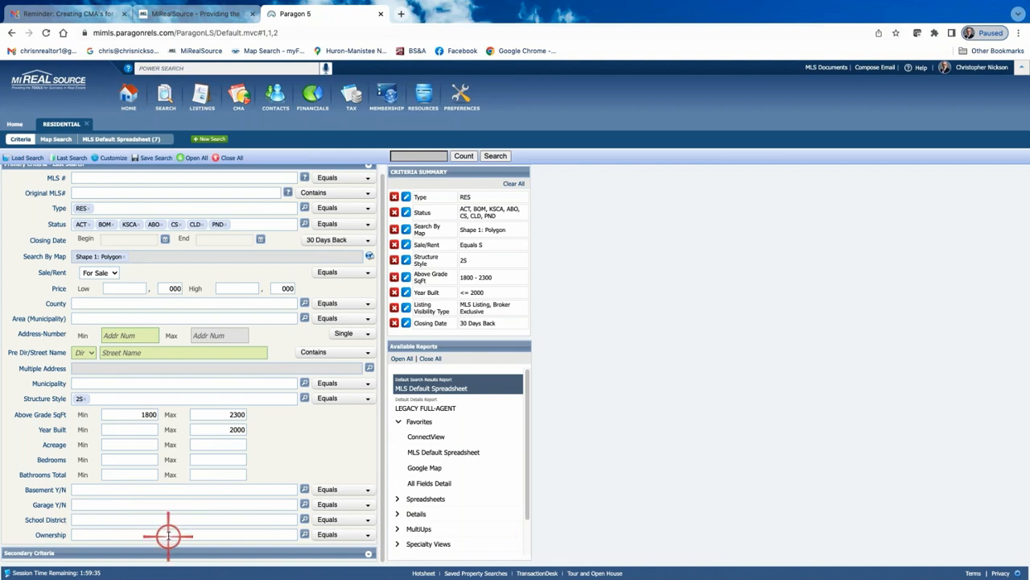
pyautogui.write('warre')
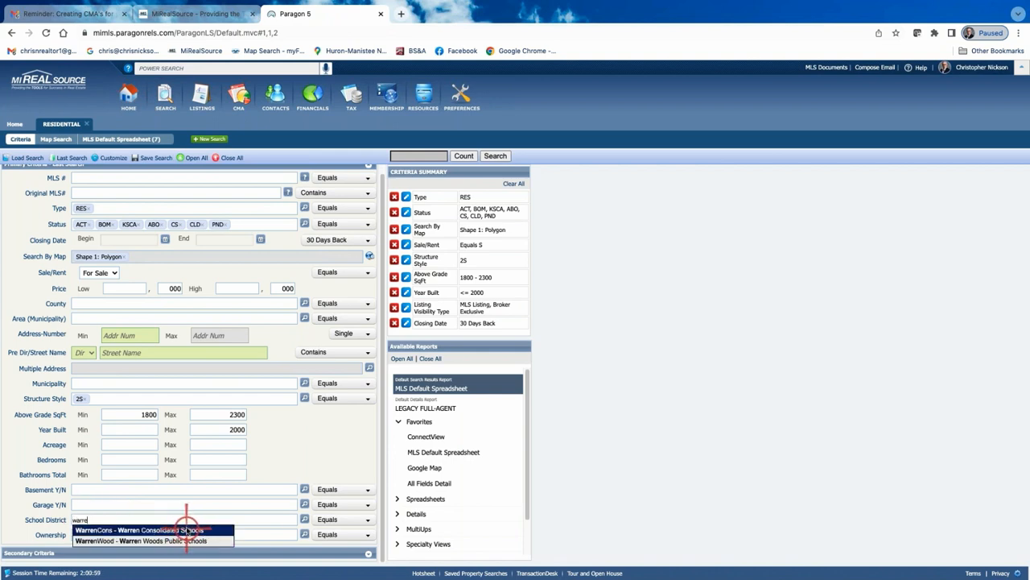
pyautogui.click(187, 529)
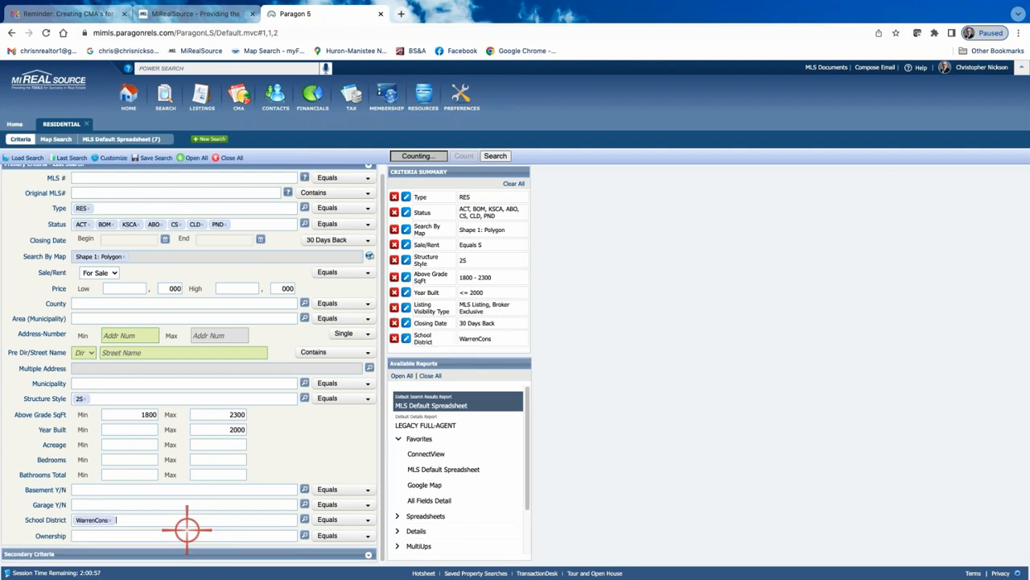
pyautogui.click(496, 156)
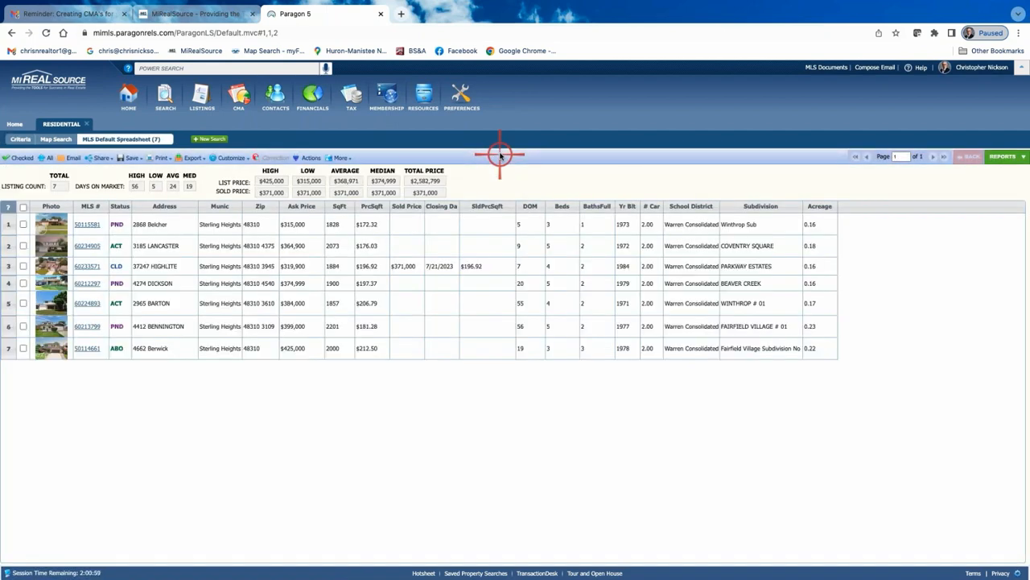
# Select all seven listings in the results spreadsheet
pyautogui.click(713, 224)
pyautogui.click(689, 245)
pyautogui.click(690, 348)
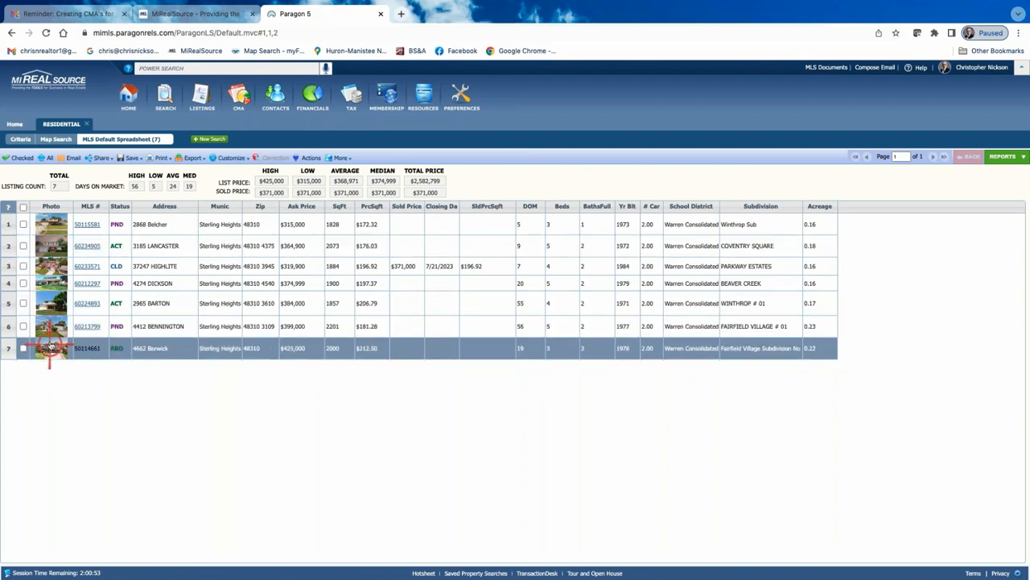
pyautogui.click(22, 208)
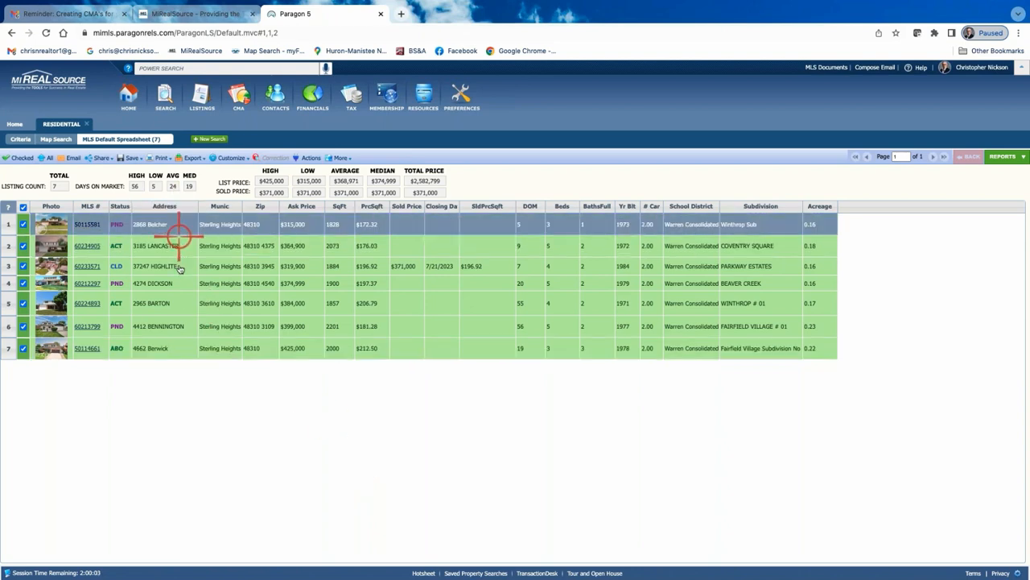
# Open the CMA Quick View report for the selected listings, then switch to the CMA Spreadsheet report
pyautogui.click(1003, 156)
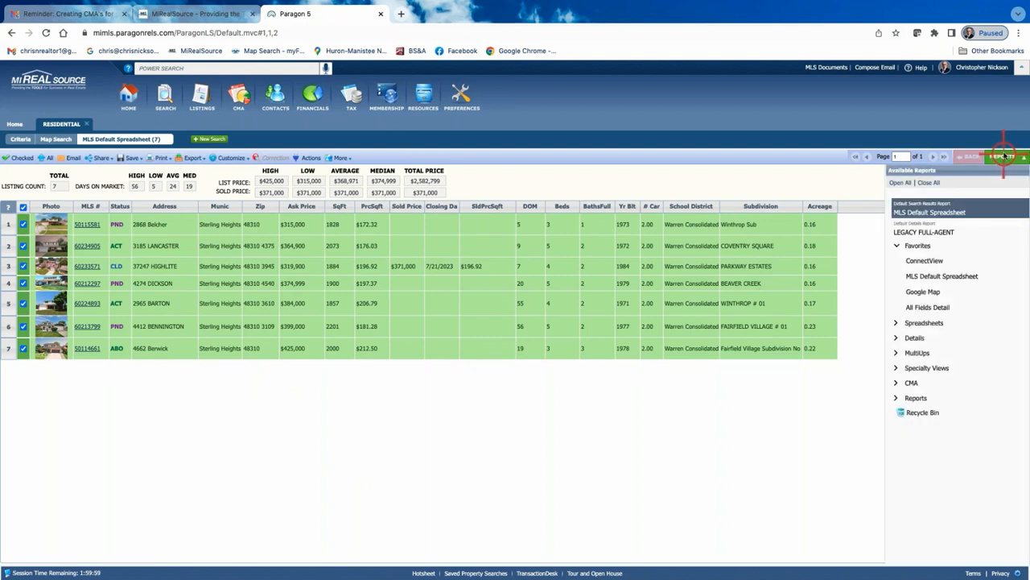
pyautogui.click(916, 384)
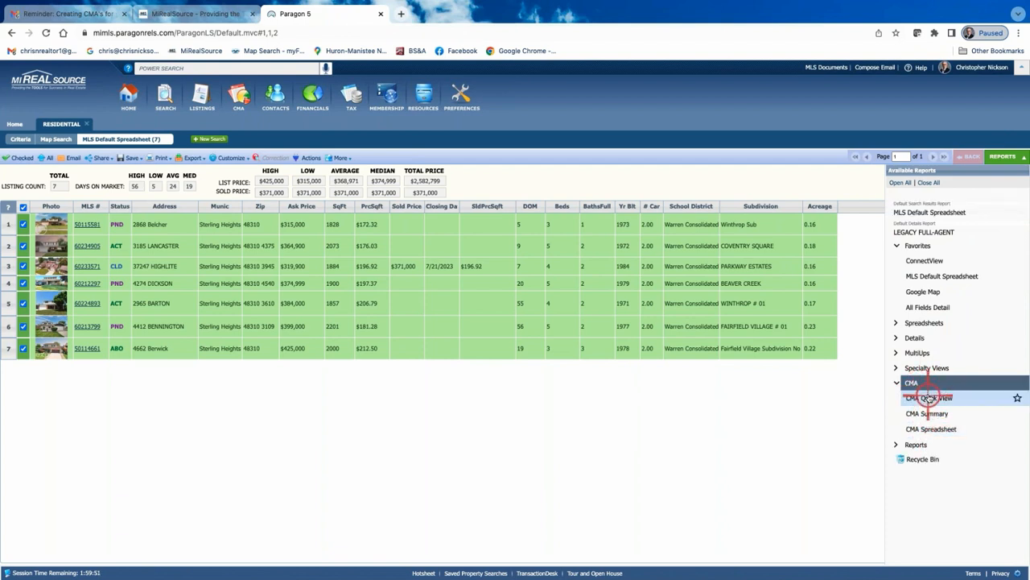
pyautogui.click(928, 398)
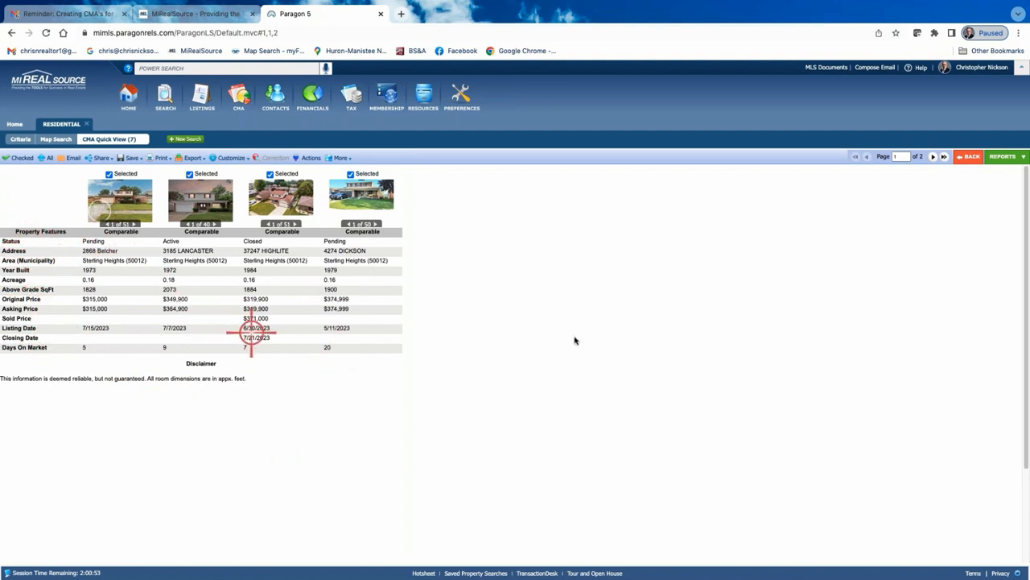
pyautogui.click(1003, 159)
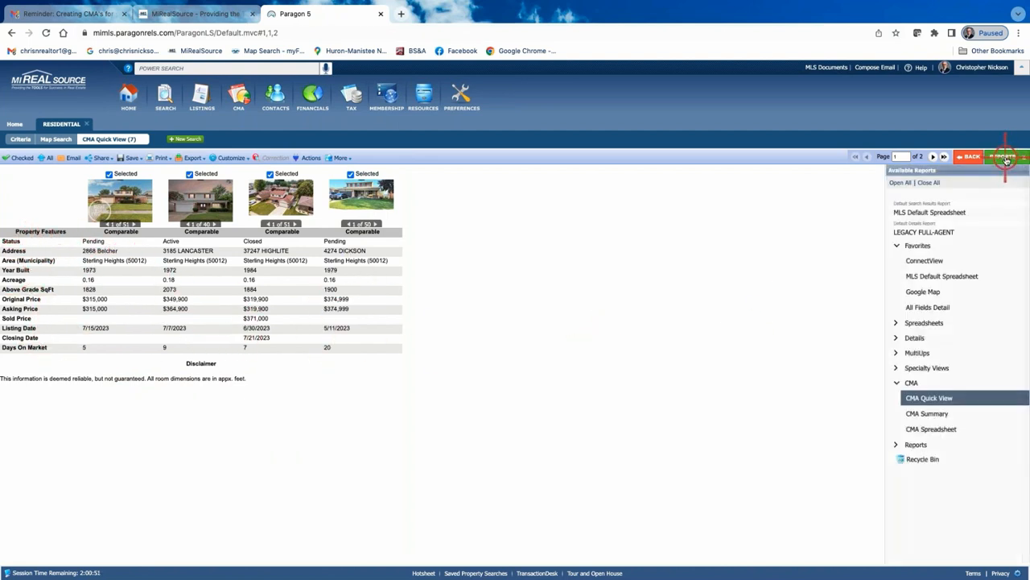
pyautogui.click(931, 429)
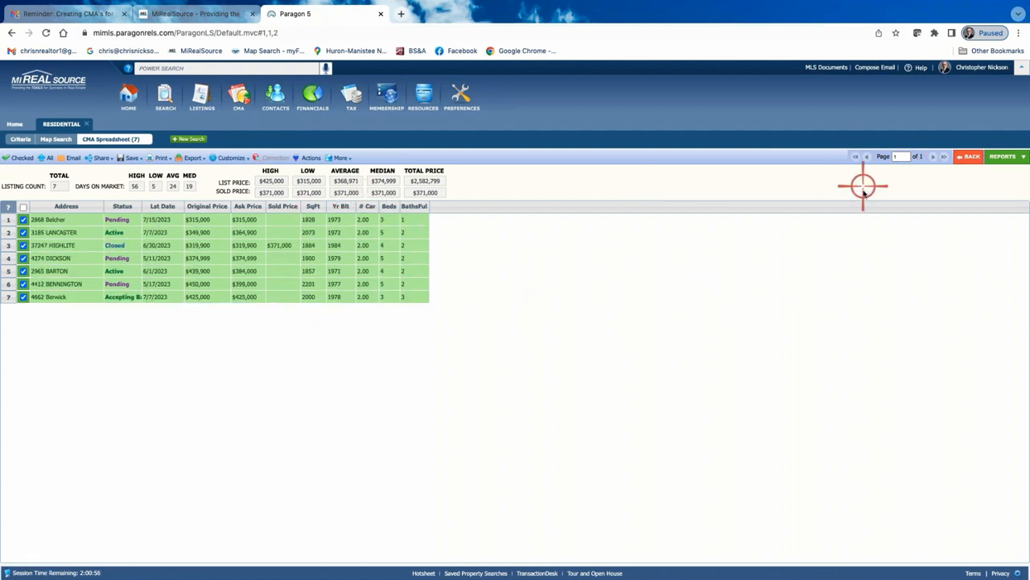
# Open the CMA Summary report and review its active, sold and pending statistics
pyautogui.click(1002, 156)
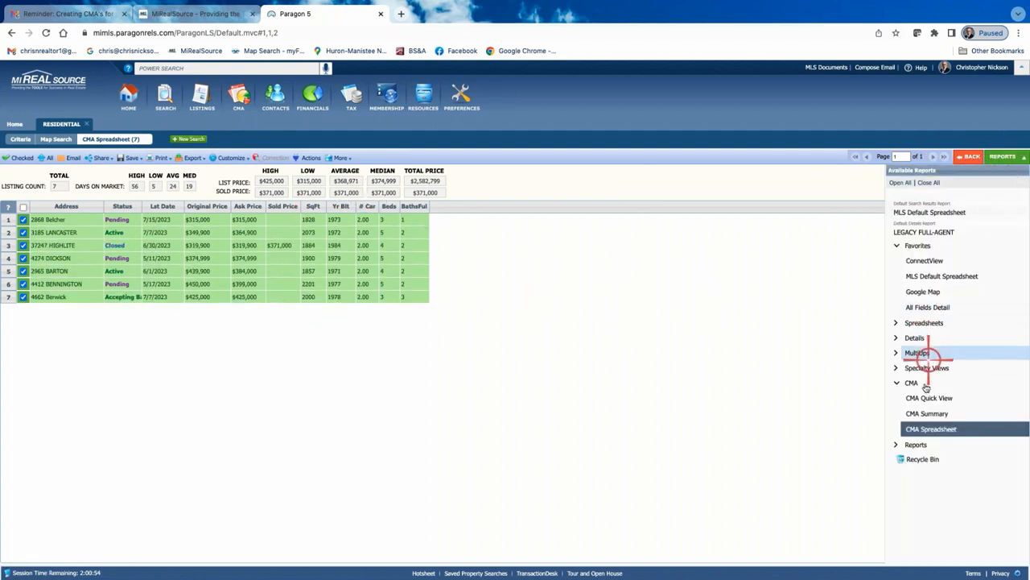
pyautogui.click(929, 413)
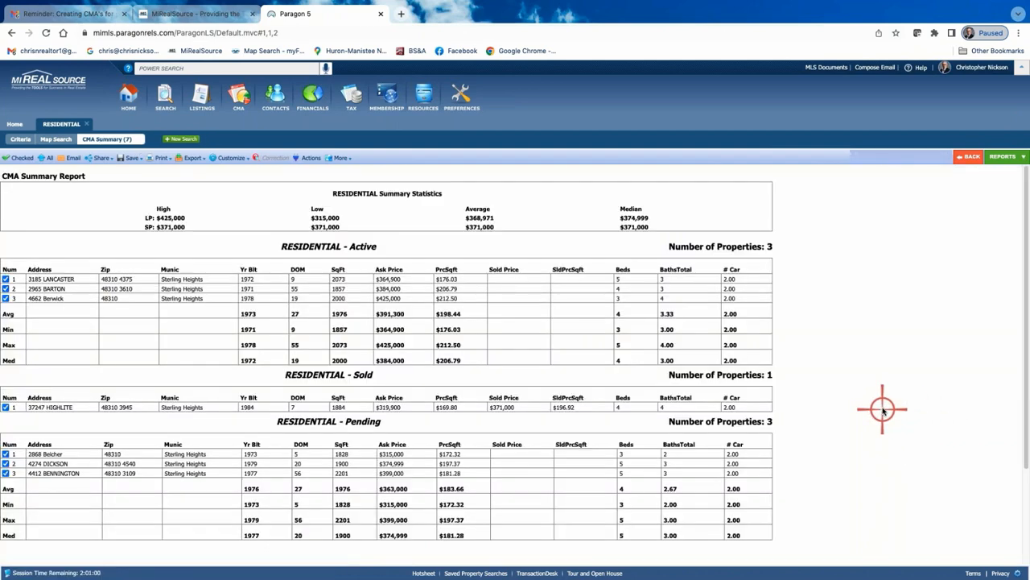
pyautogui.scroll(-2, 917, 370)
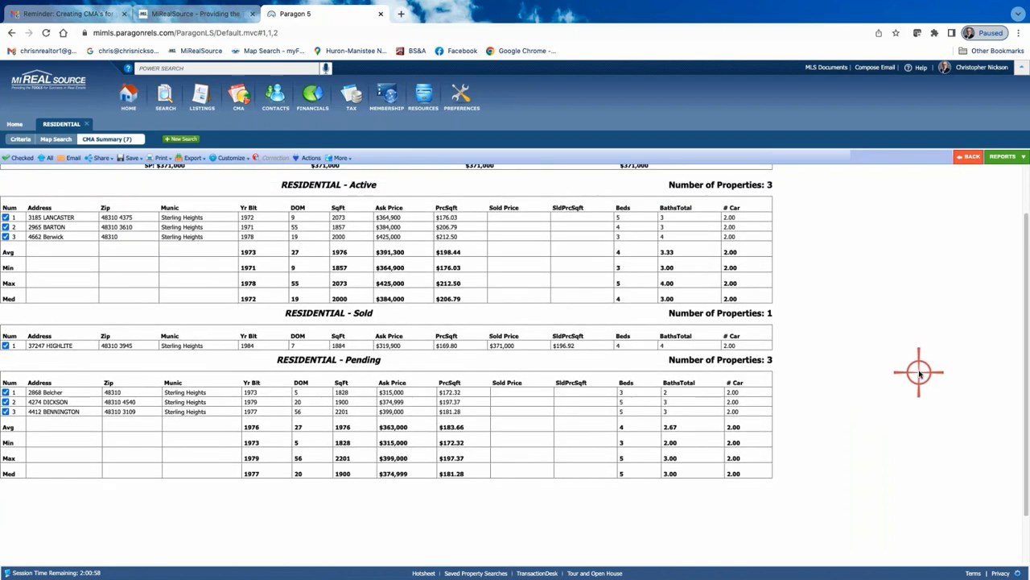
pyautogui.scroll(1, 918, 371)
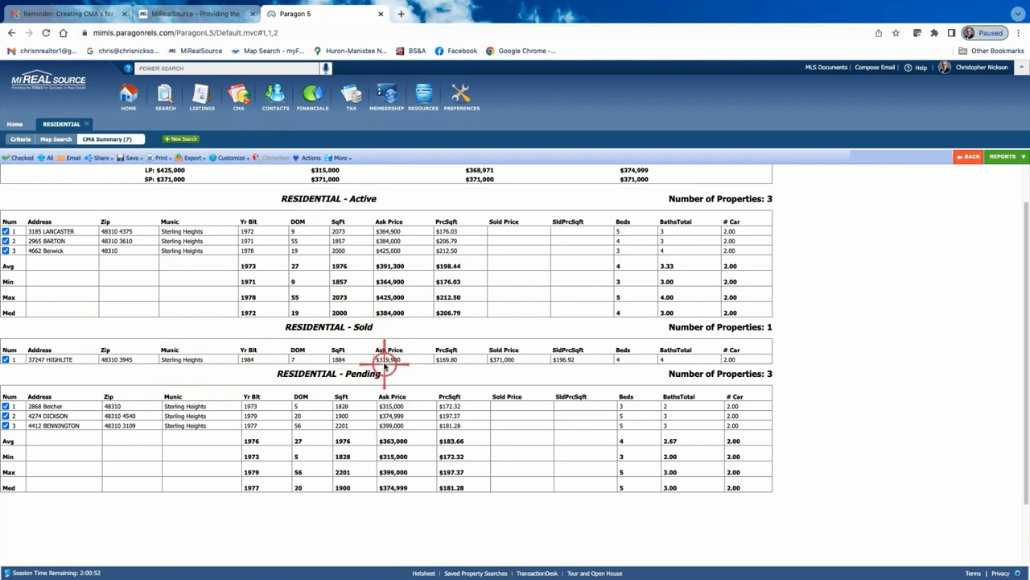
pyautogui.scroll(1, 382, 360)
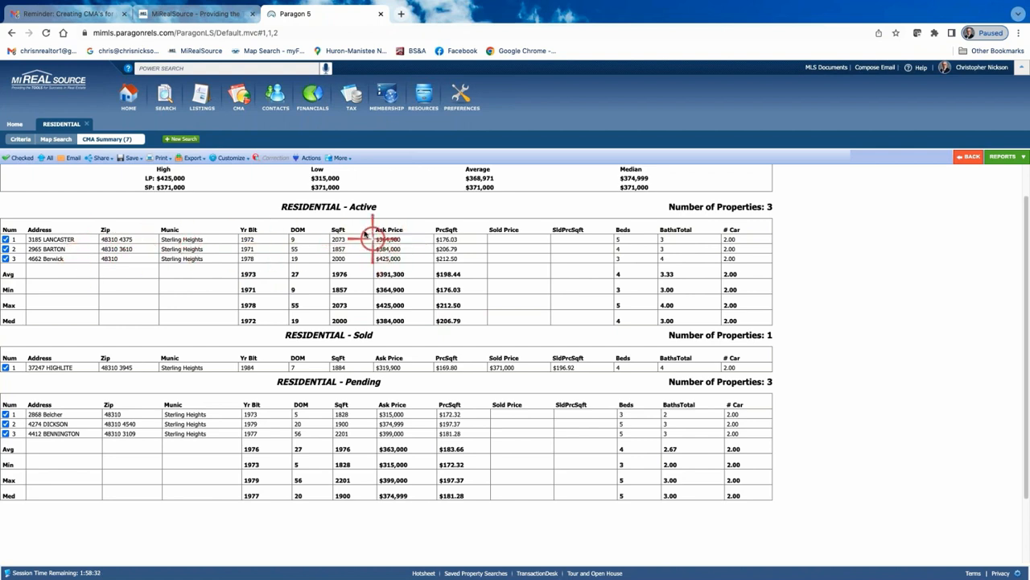
pyautogui.moveTo(226, 158)
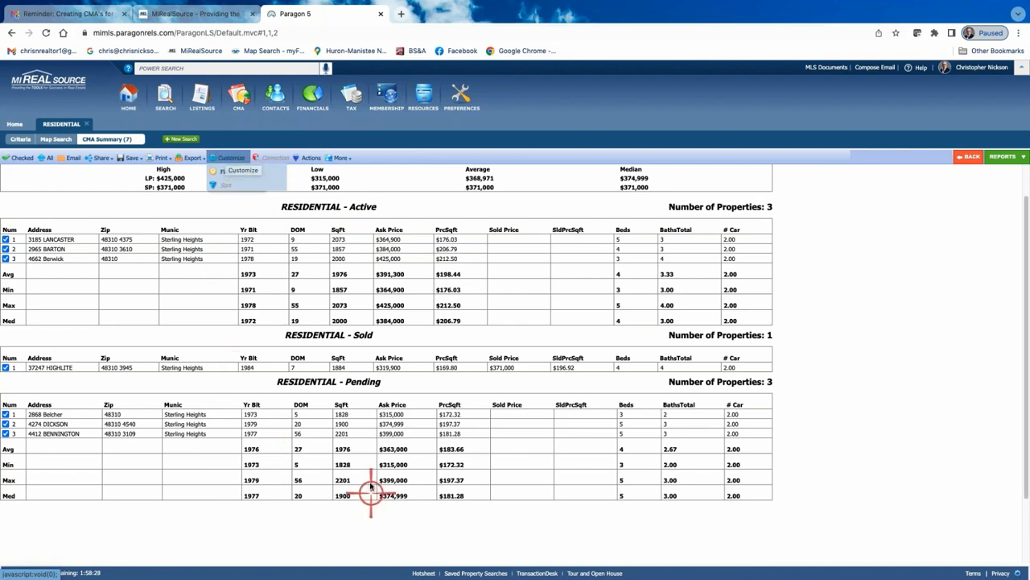
pyautogui.hotkey('ctrl', '+')
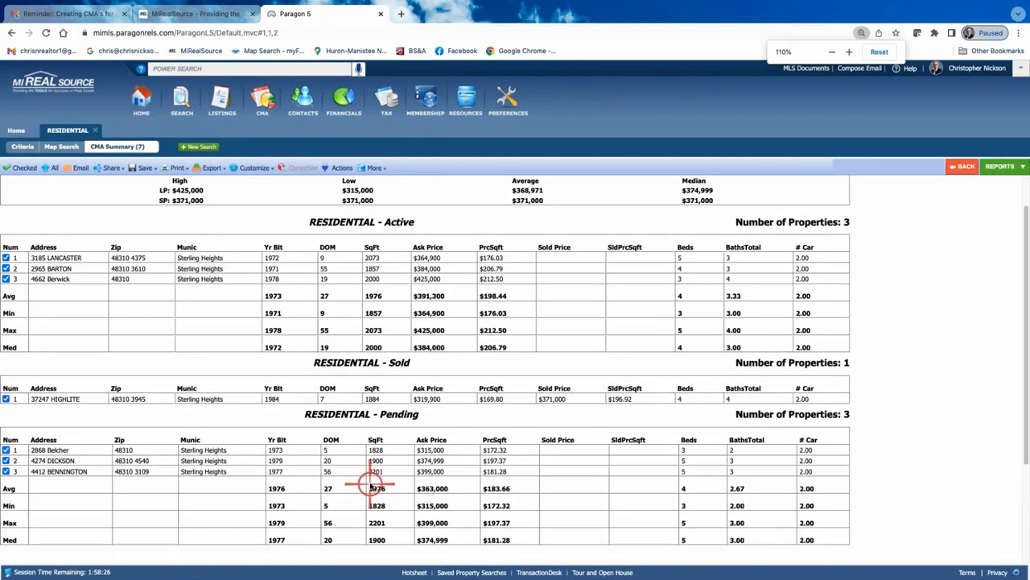
pyautogui.moveTo(261, 165)
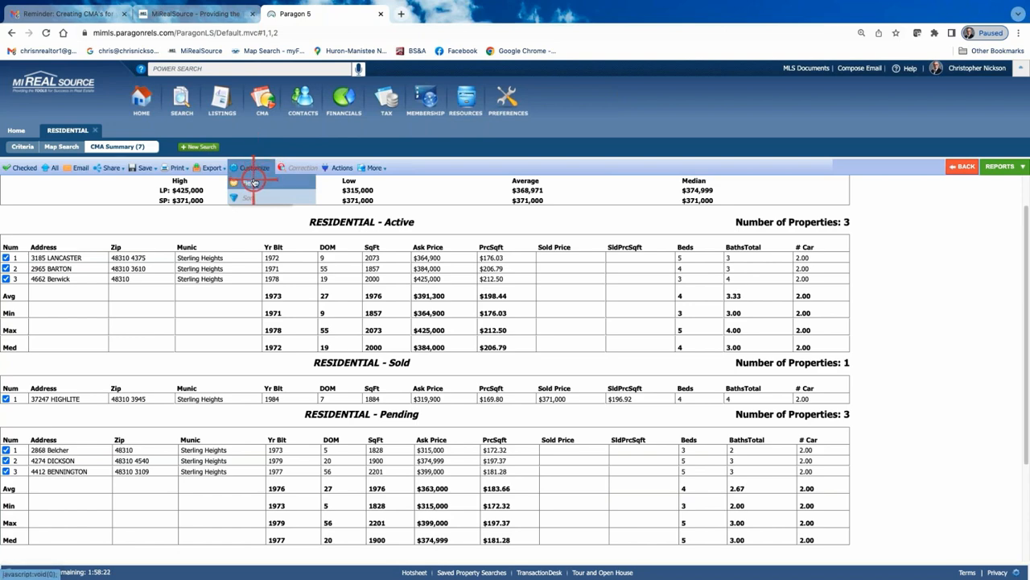
pyautogui.click(252, 182)
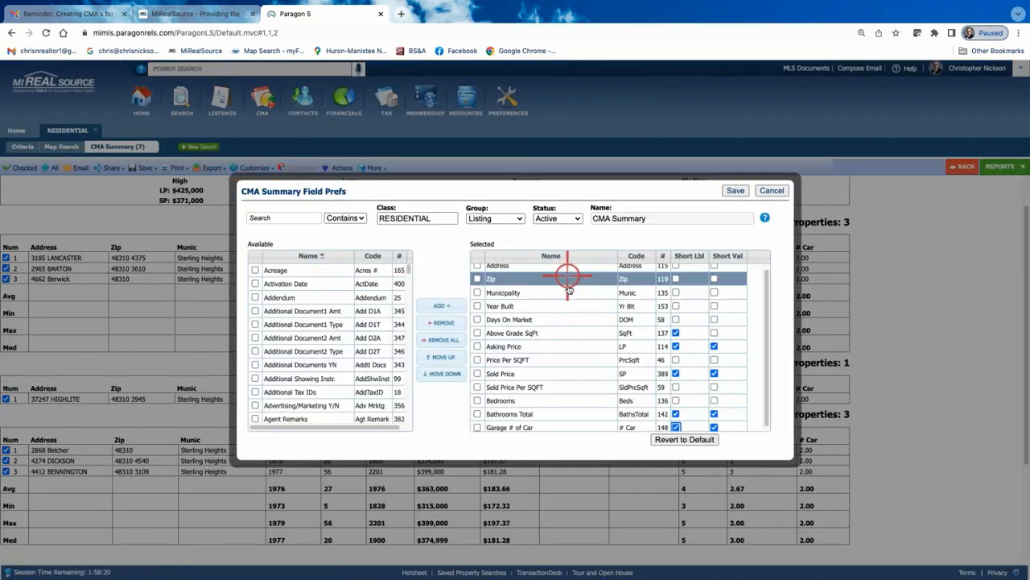
pyautogui.scroll(1, 570, 332)
pyautogui.scroll(-1, 564, 325)
pyautogui.scroll(1, 565, 329)
pyautogui.scroll(-1, 564, 334)
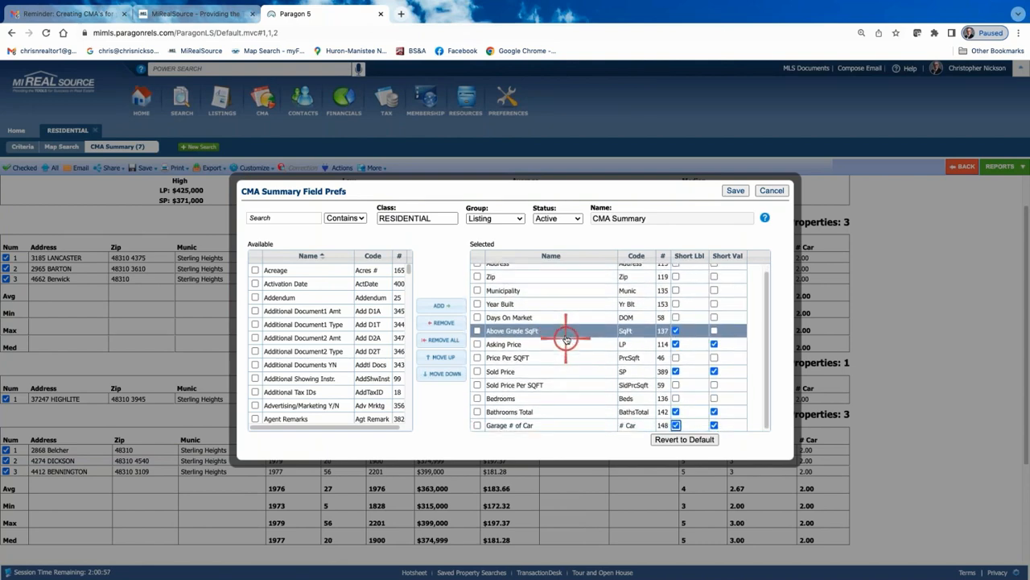
pyautogui.scroll(1, 550, 311)
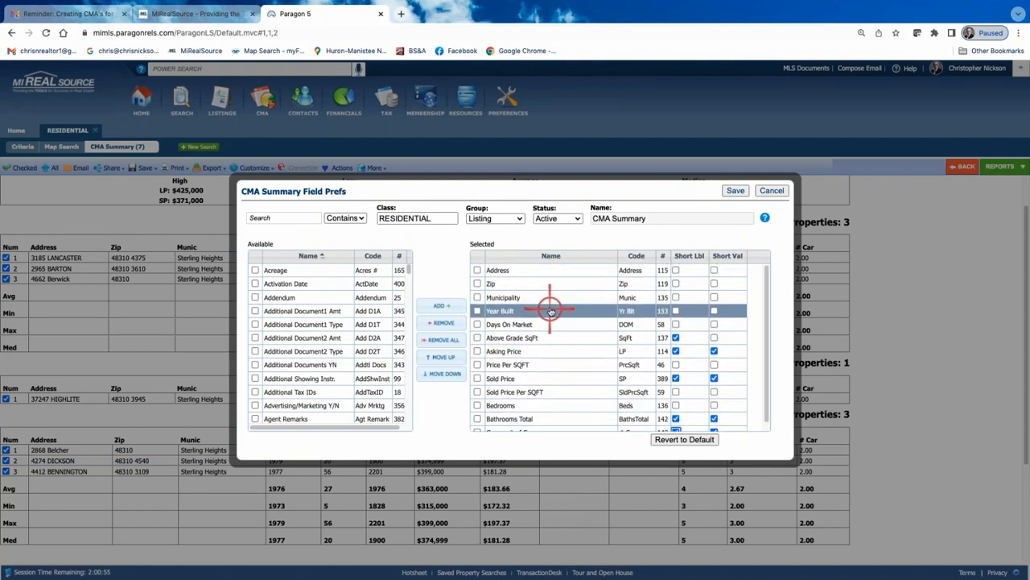
pyautogui.scroll(-1, 331, 324)
pyautogui.scroll(-10, 331, 326)
pyautogui.scroll(6, 331, 341)
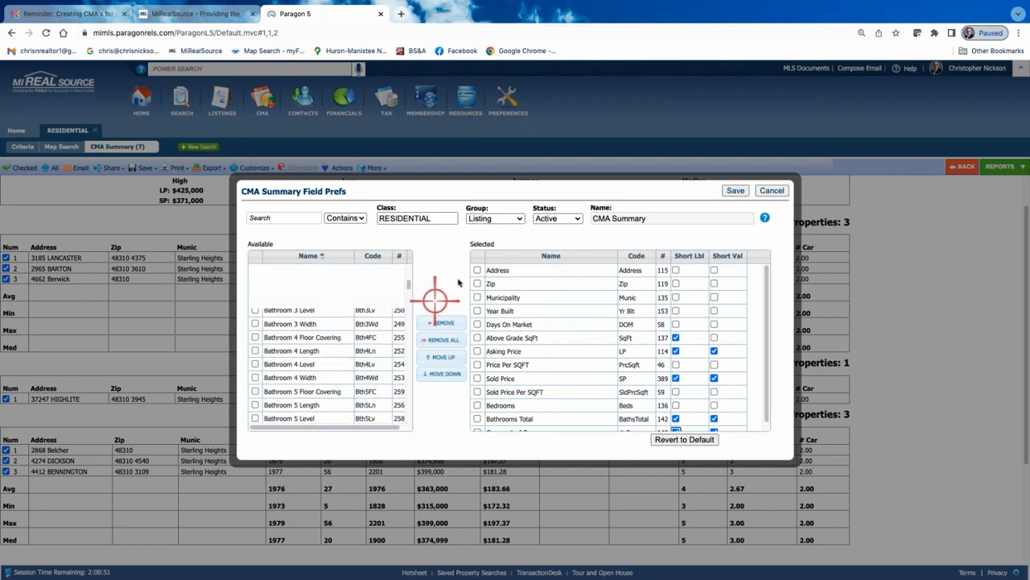
pyautogui.click(577, 337)
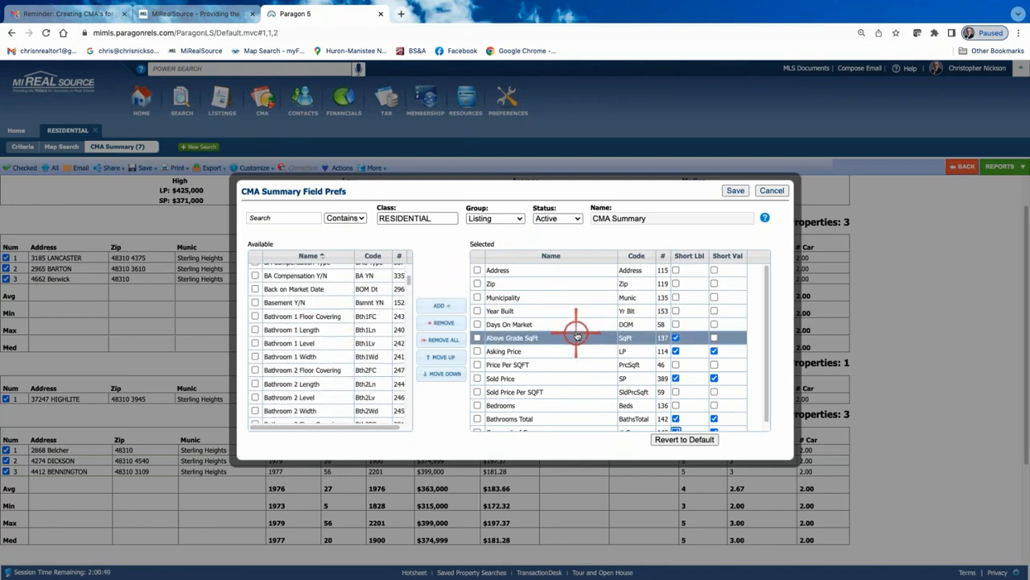
pyautogui.click(771, 191)
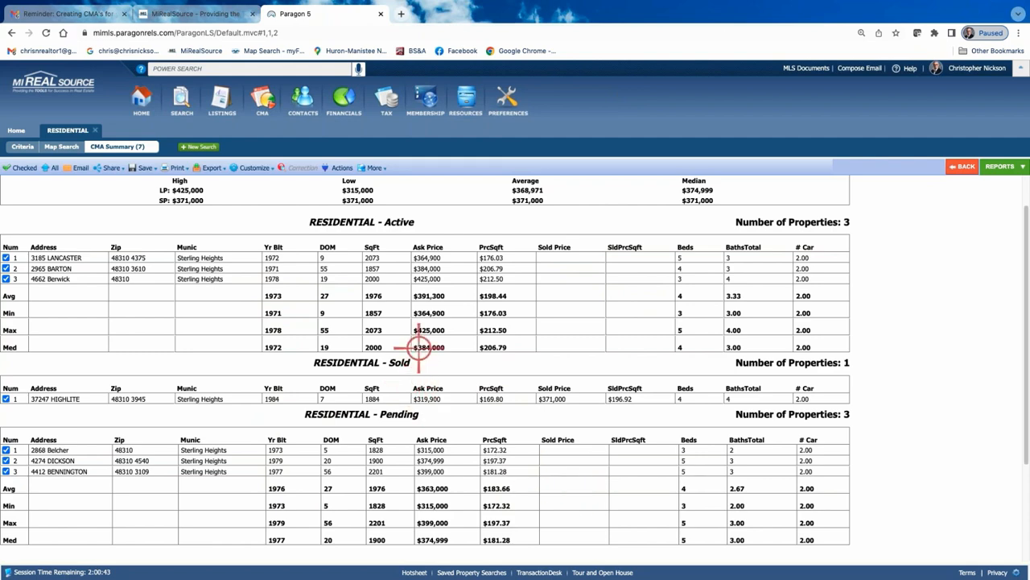
# Reopen the CMA Summary field preferences and remove Sold Price and Sold Price Per SQFT from the selected fields
pyautogui.click(256, 167)
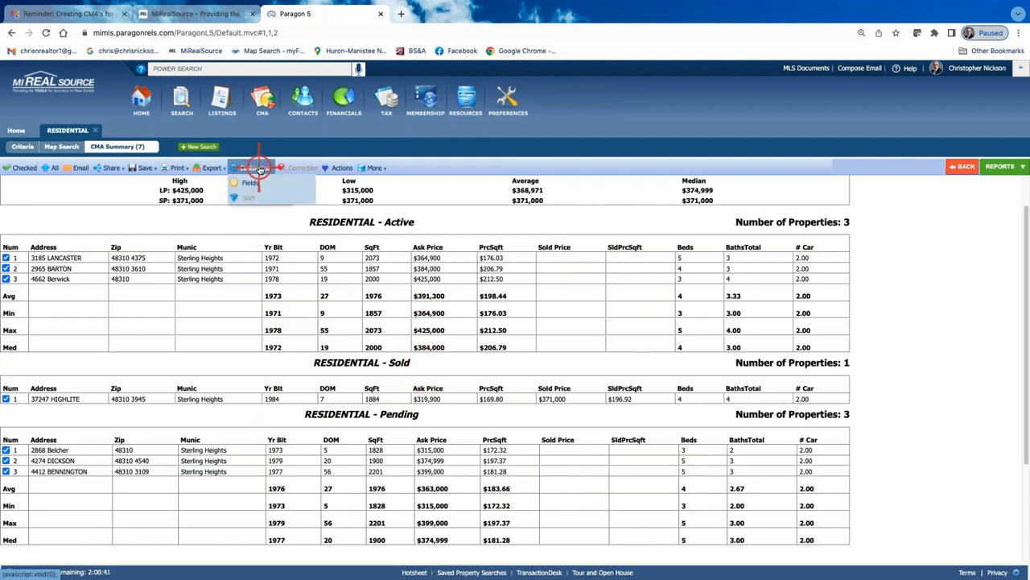
pyautogui.click(253, 184)
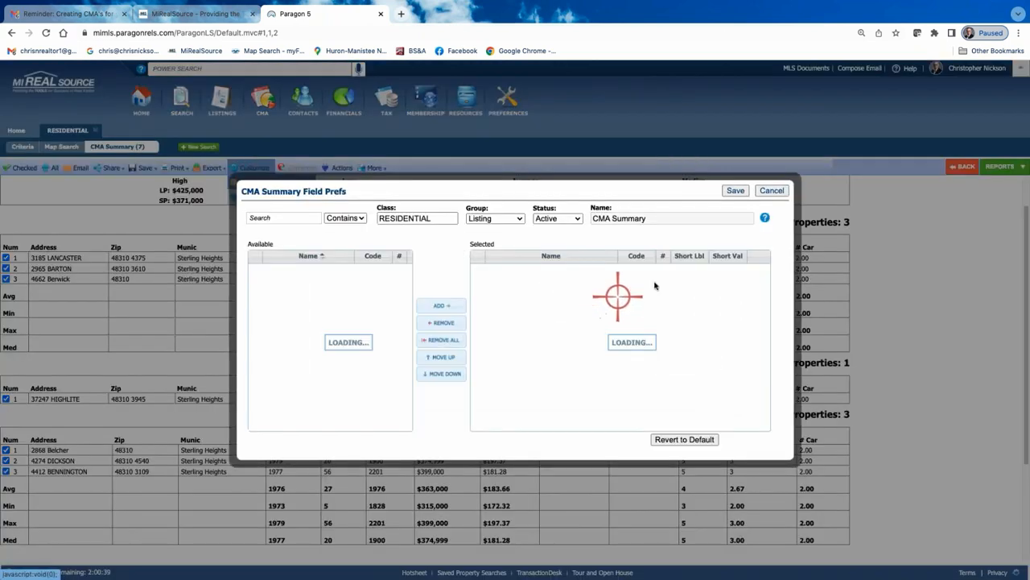
pyautogui.click(613, 266)
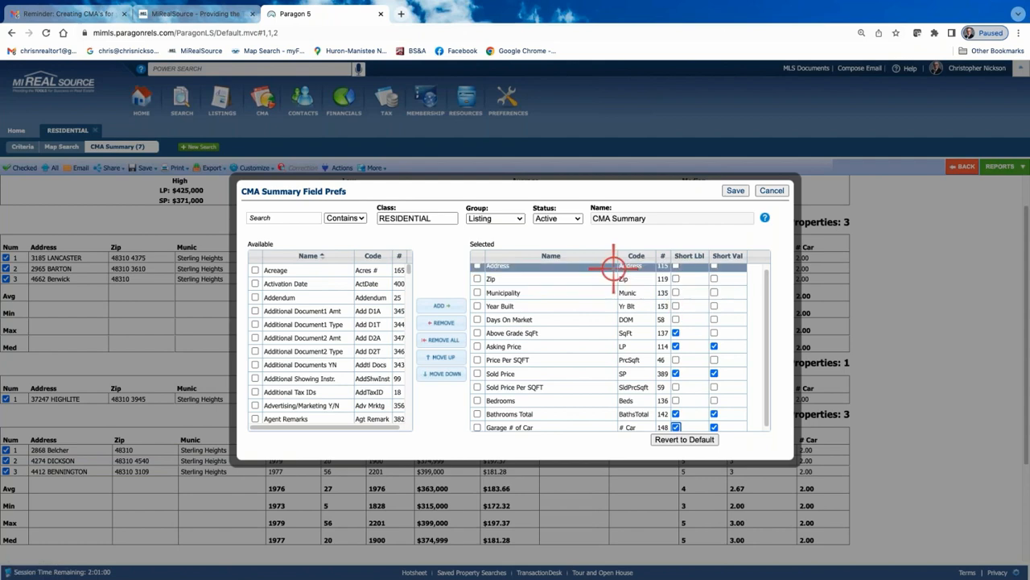
pyautogui.click(578, 218)
pyautogui.click(578, 218)
pyautogui.click(580, 388)
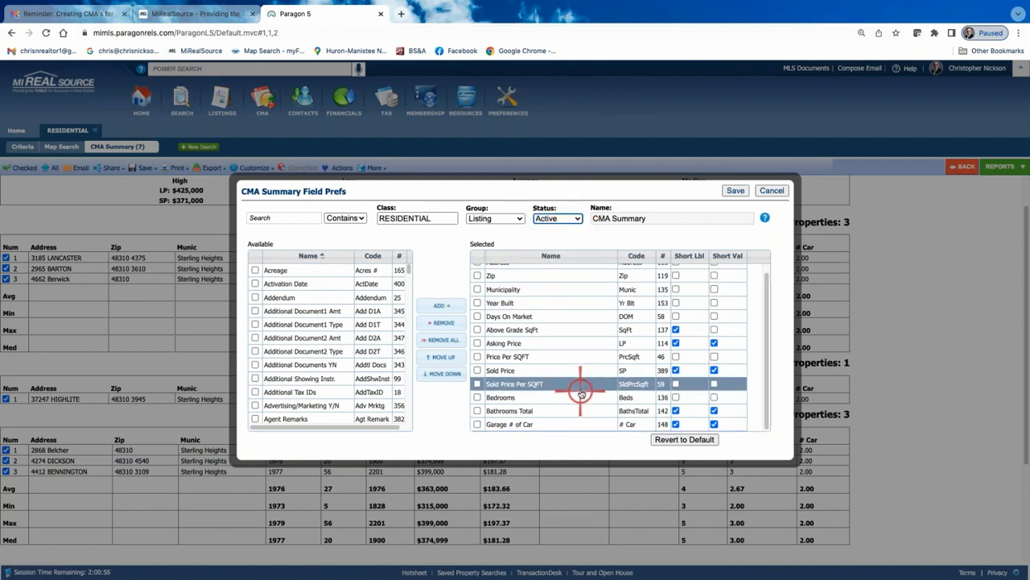
pyautogui.click(478, 384)
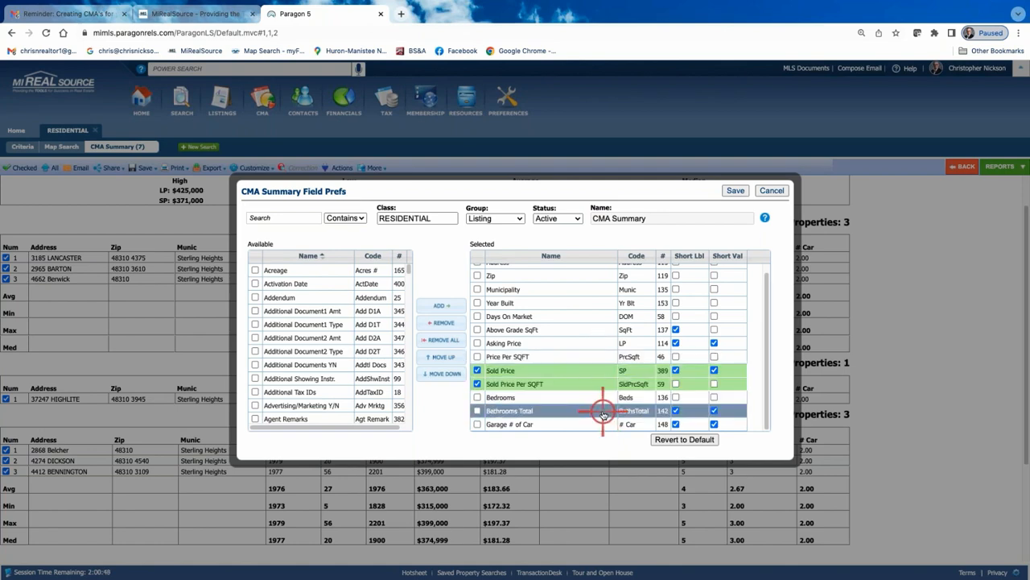
pyautogui.click(440, 322)
# Search available fields for "bed" and add Bedroom 1–4 Length and Width plus Bedroom 3 Level
pyautogui.click(296, 216)
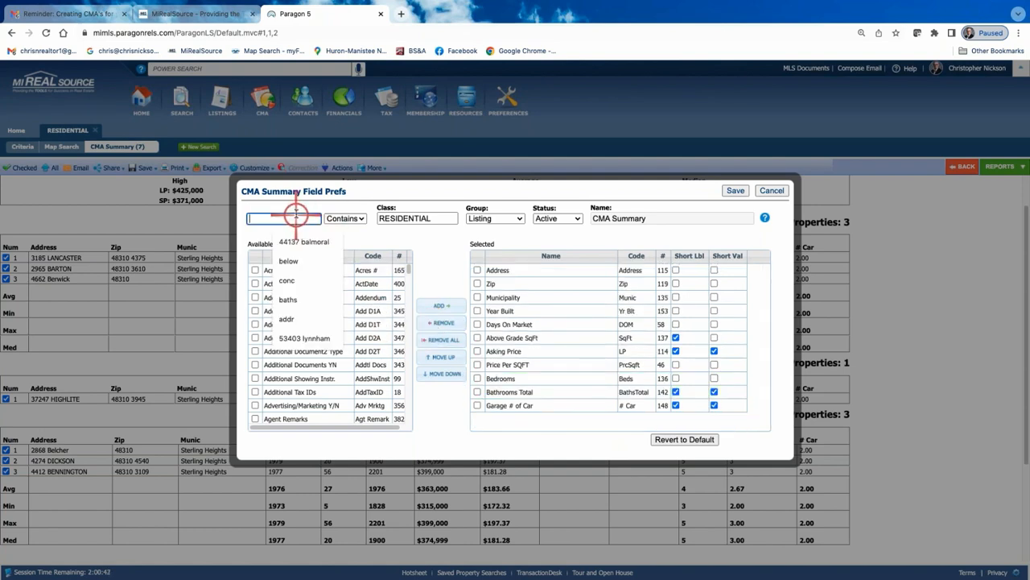
pyautogui.write('bed')
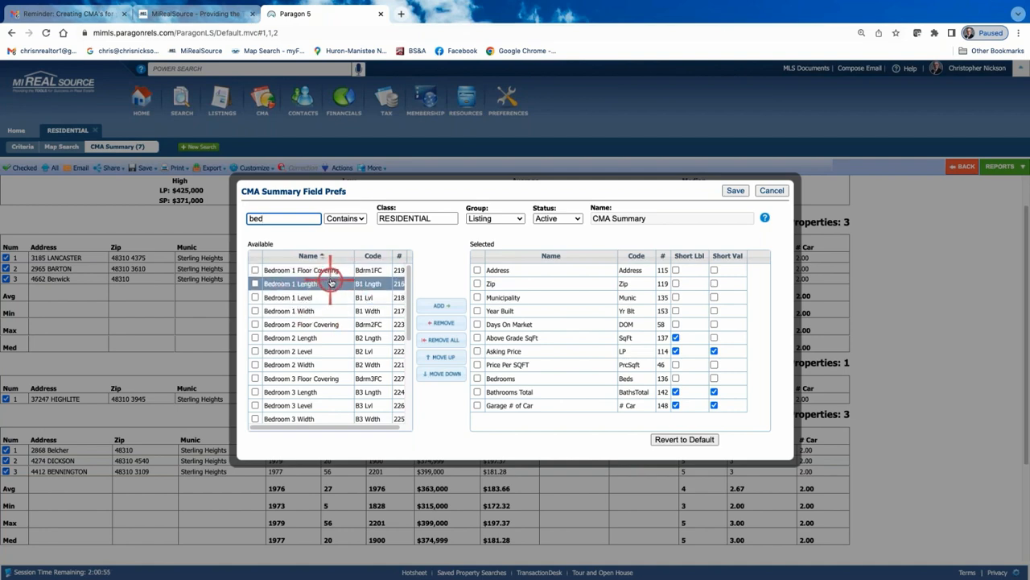
pyautogui.click(255, 283)
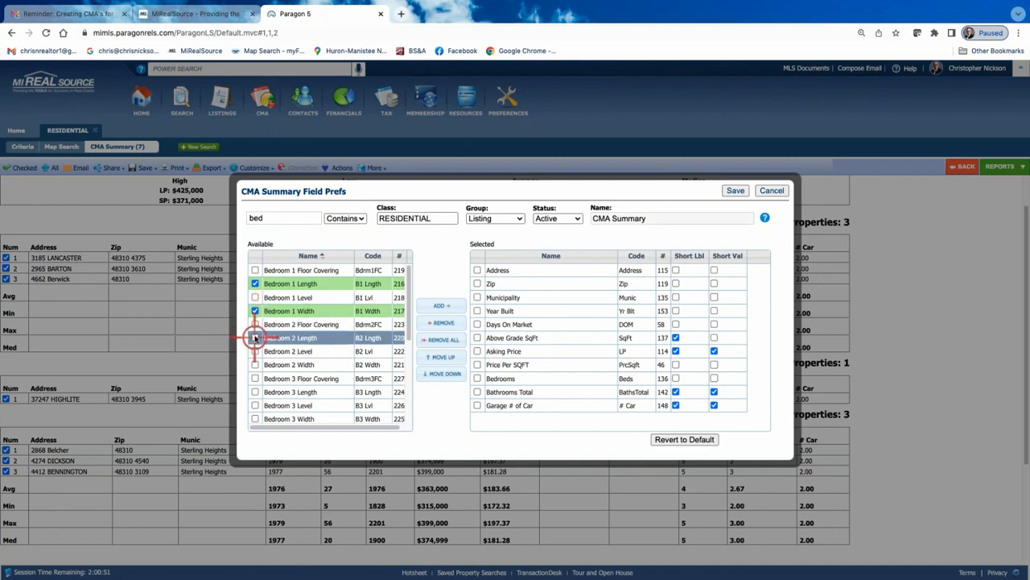
pyautogui.click(256, 364)
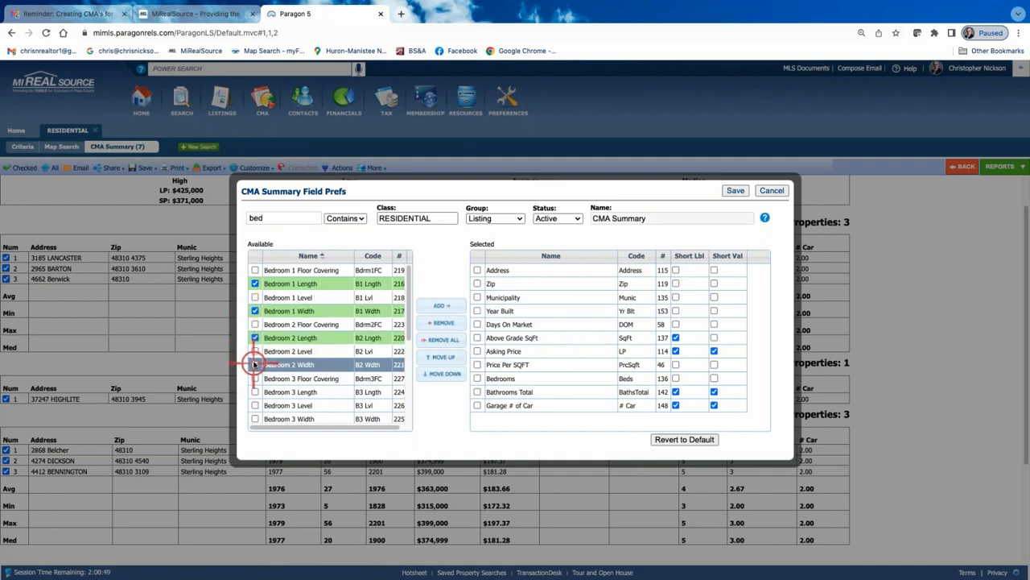
pyautogui.scroll(-2, 283, 342)
pyautogui.scroll(-2, 274, 338)
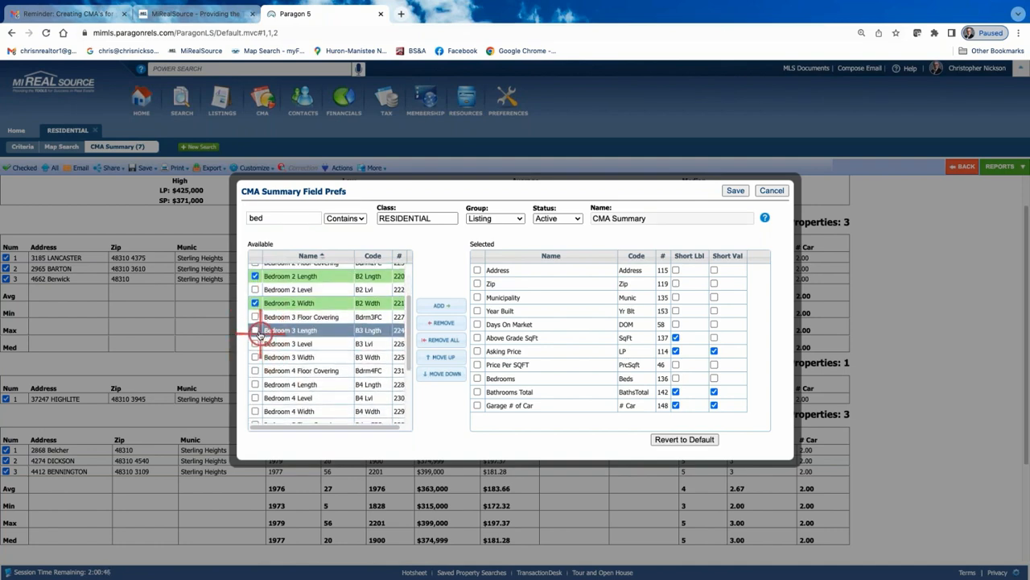
pyautogui.click(255, 330)
pyautogui.click(255, 344)
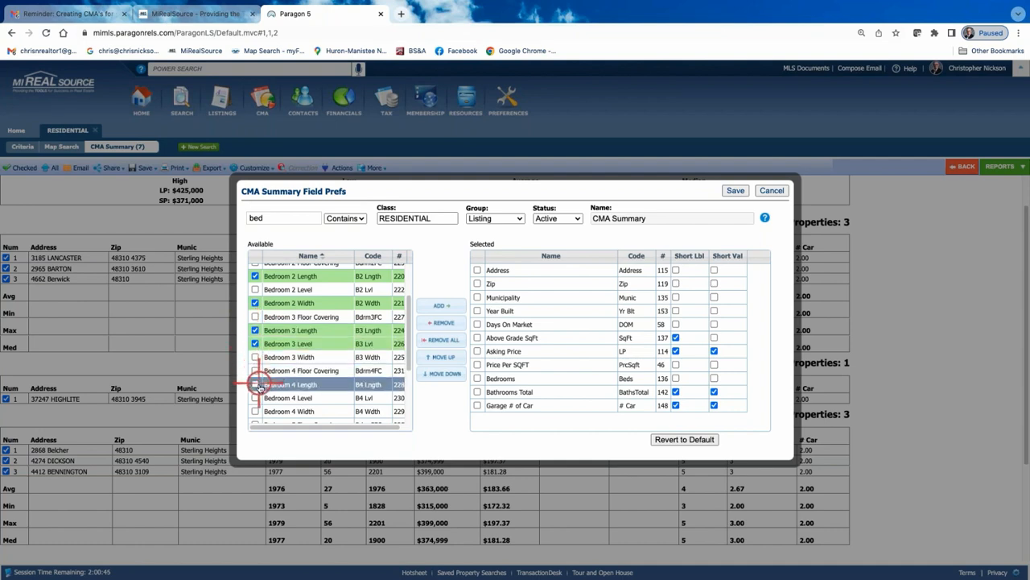
pyautogui.click(255, 384)
pyautogui.click(256, 412)
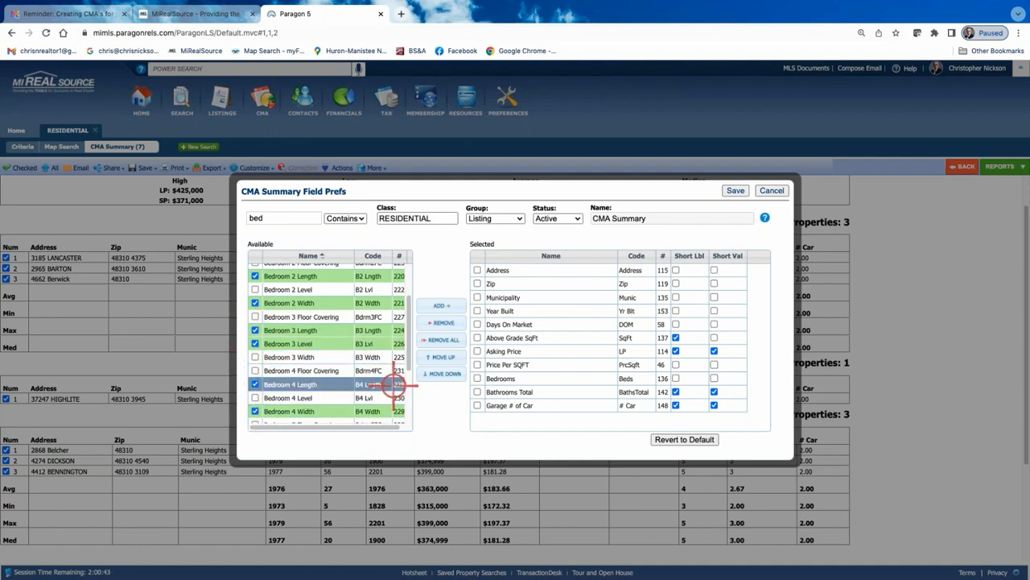
pyautogui.click(441, 305)
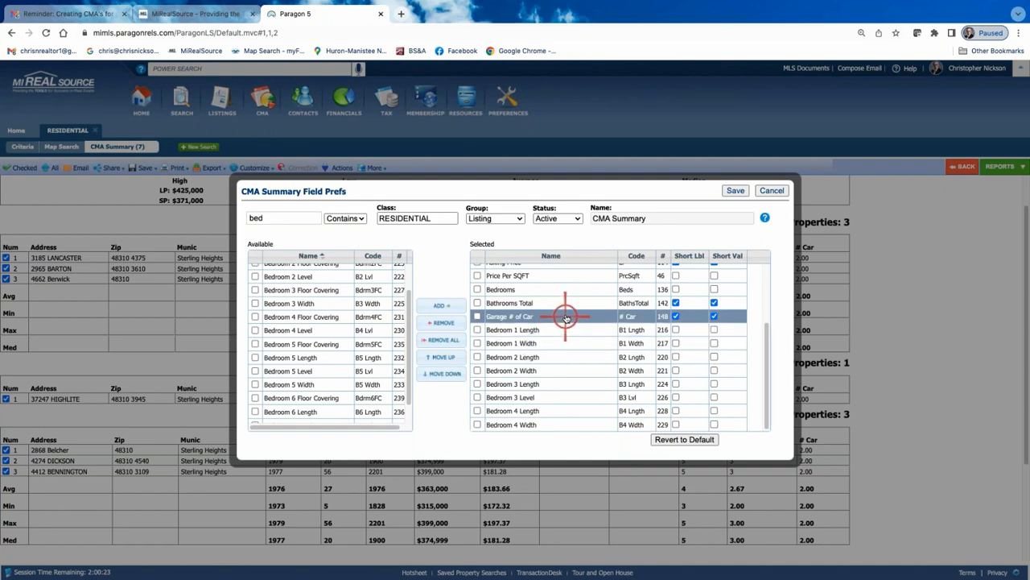
# Move Garage # of Car to the end of the selected field list and try to save the preferences
pyautogui.moveTo(566, 317); pyautogui.dragTo(568, 425)
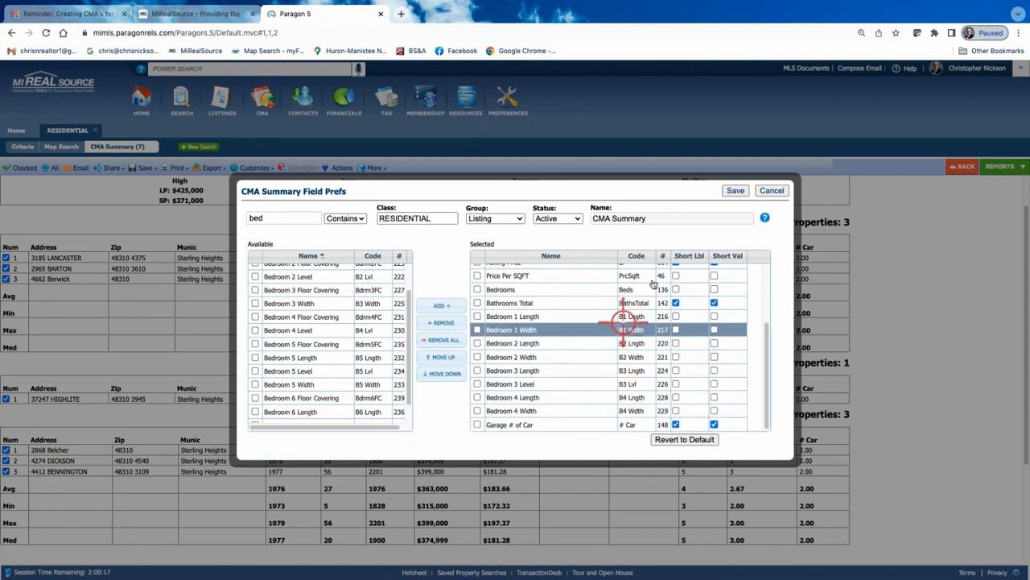
pyautogui.click(736, 190)
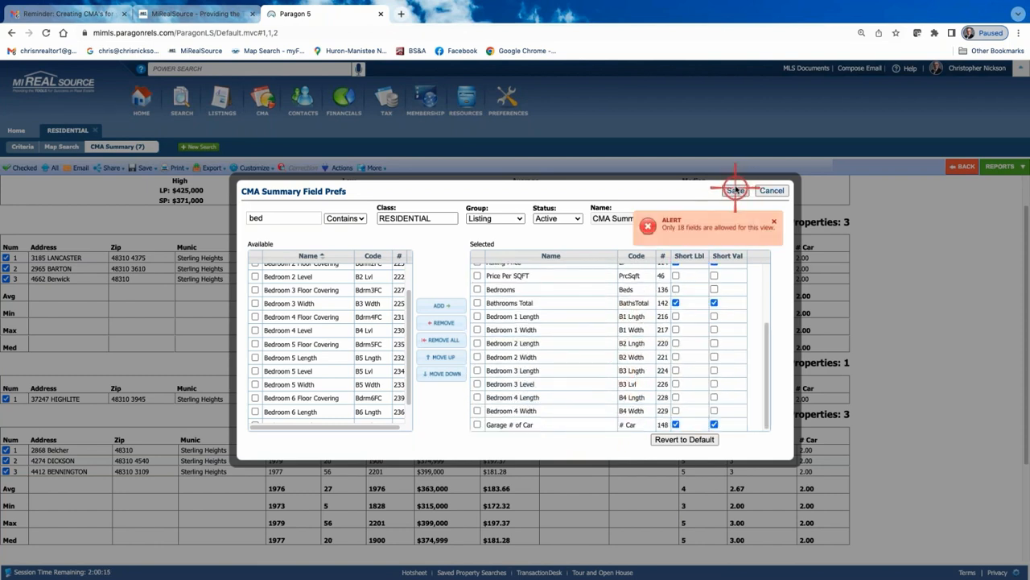
# Remove Year Built and Bedrooms from the selected fields and save the CMA Summary preferences
pyautogui.scroll(3, 552, 379)
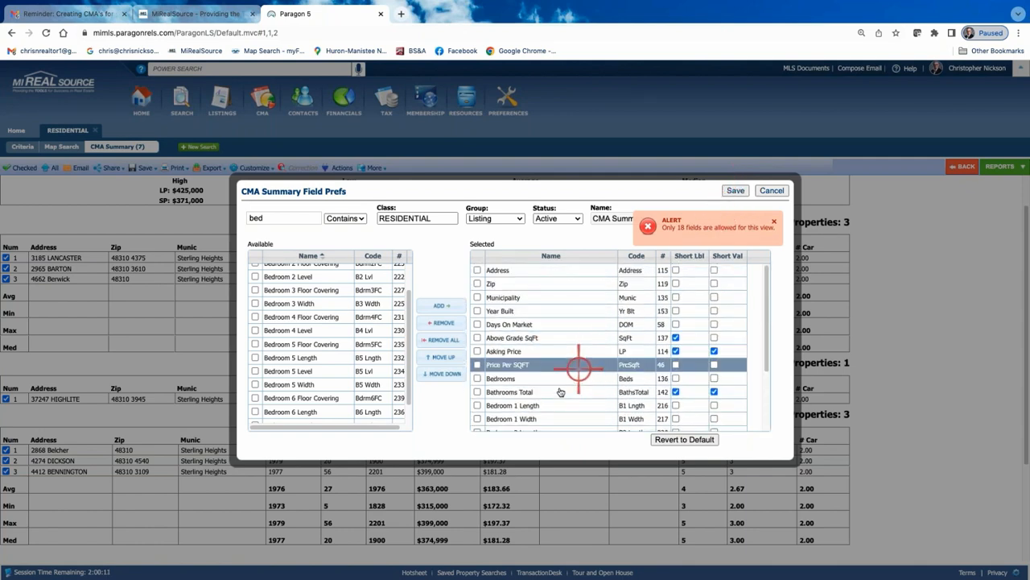
pyautogui.click(477, 377)
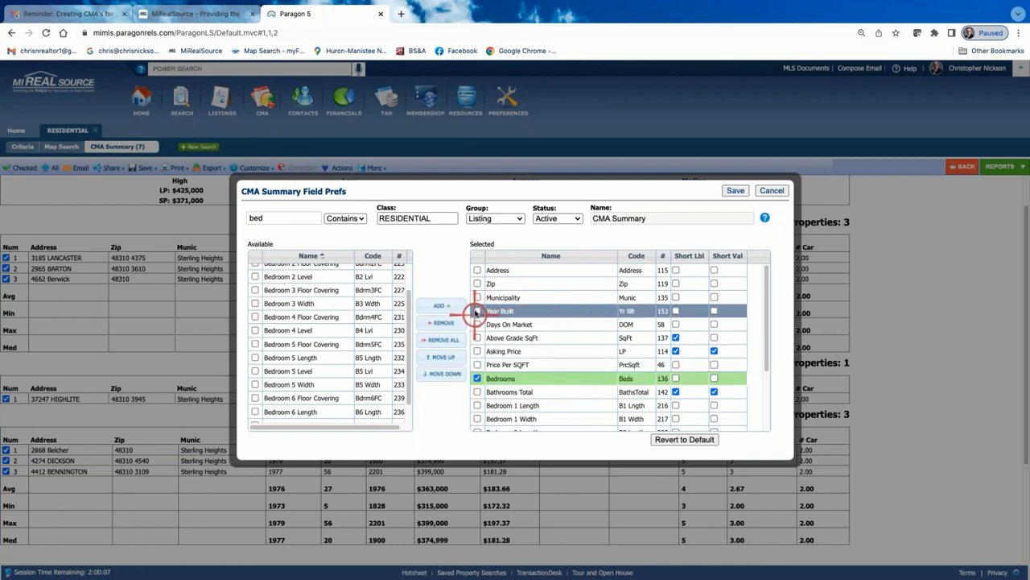
pyautogui.click(477, 311)
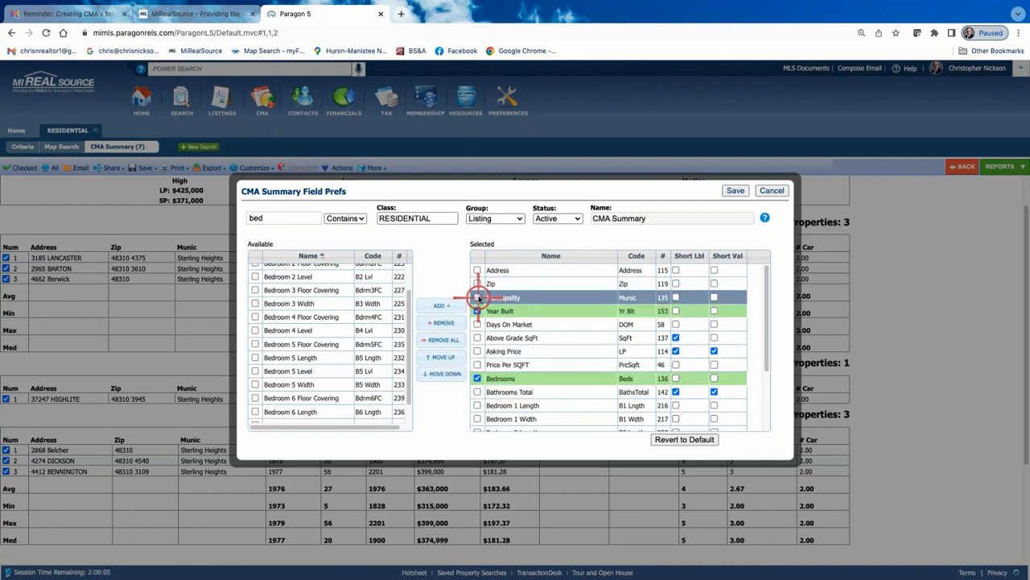
pyautogui.scroll(-2, 553, 311)
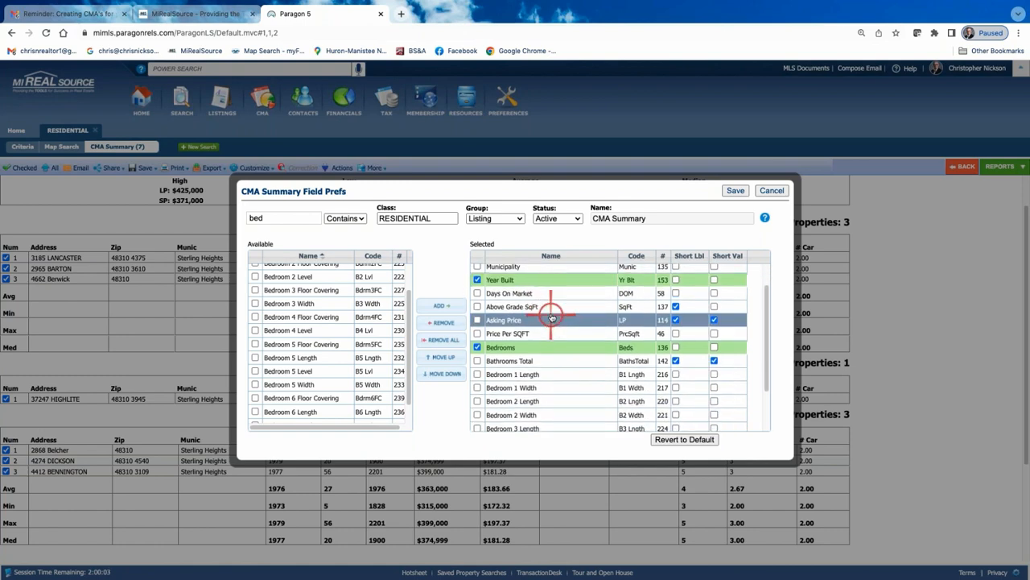
pyautogui.scroll(-1, 564, 323)
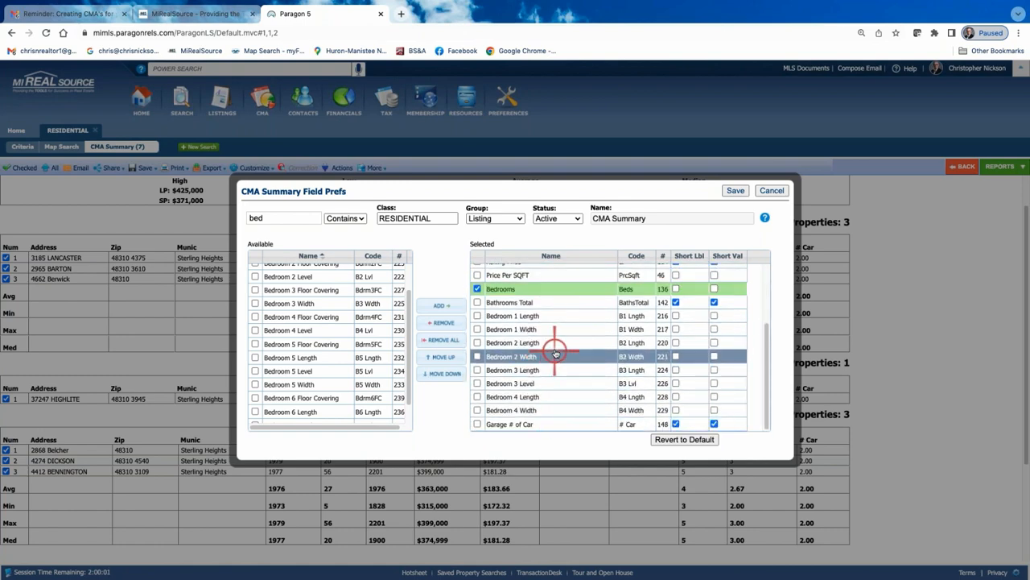
pyautogui.scroll(3, 552, 350)
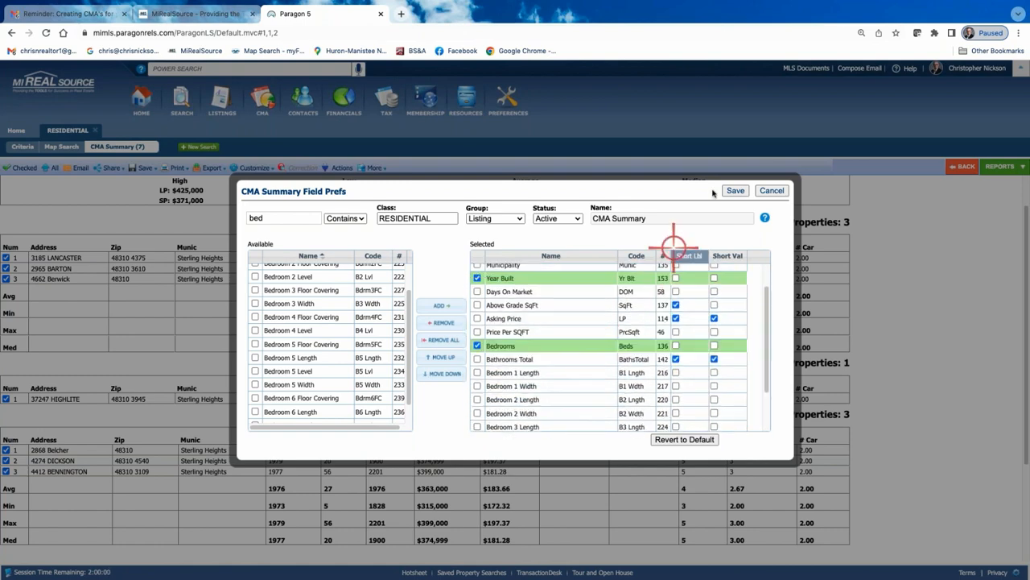
pyautogui.click(446, 324)
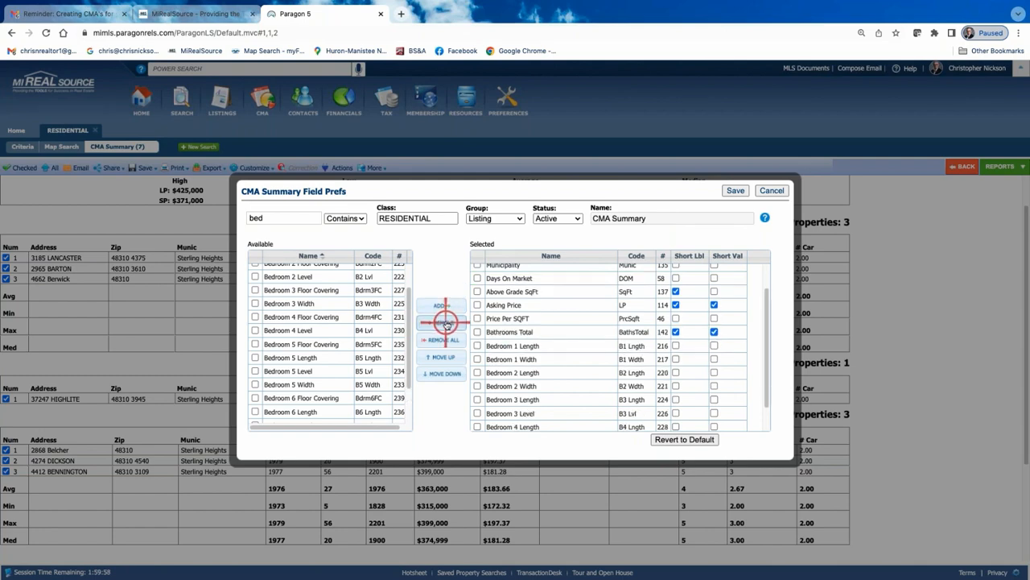
pyautogui.click(735, 190)
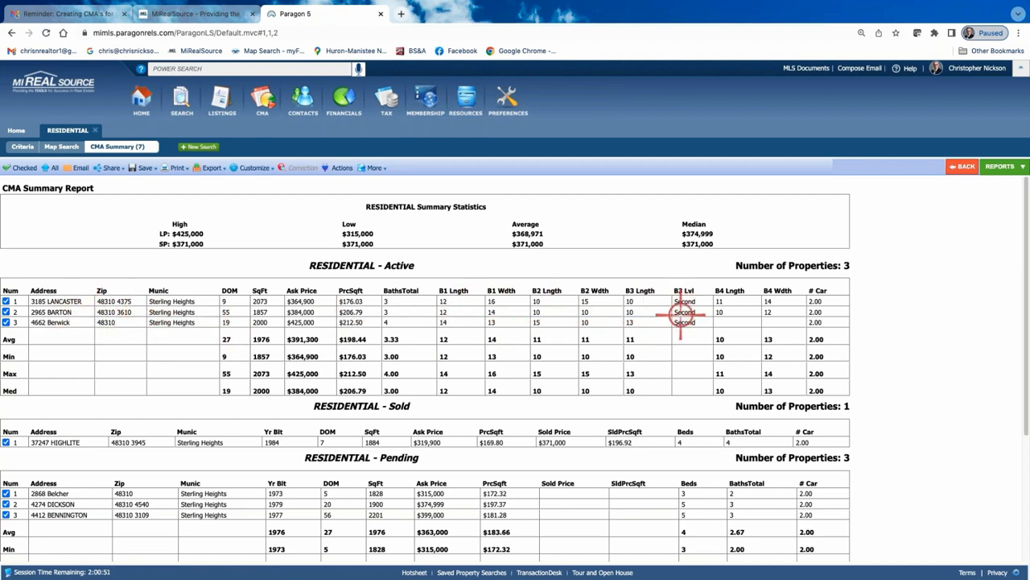
# Reopen the CMA Summary field preferences and switch the status to Sold
pyautogui.scroll(-1, 536, 351)
pyautogui.scroll(-1, 536, 351)
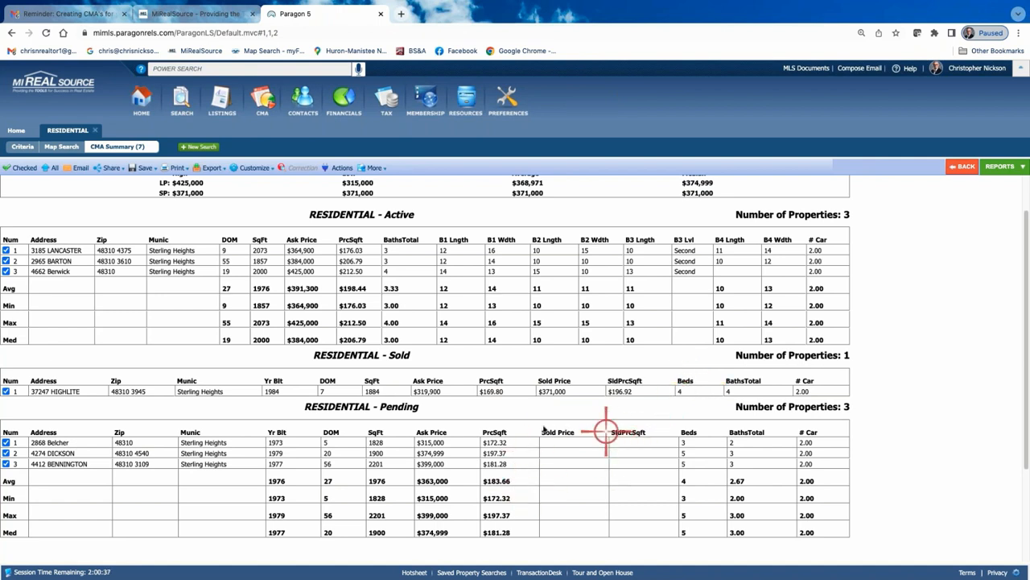
pyautogui.click(255, 167)
pyautogui.click(252, 185)
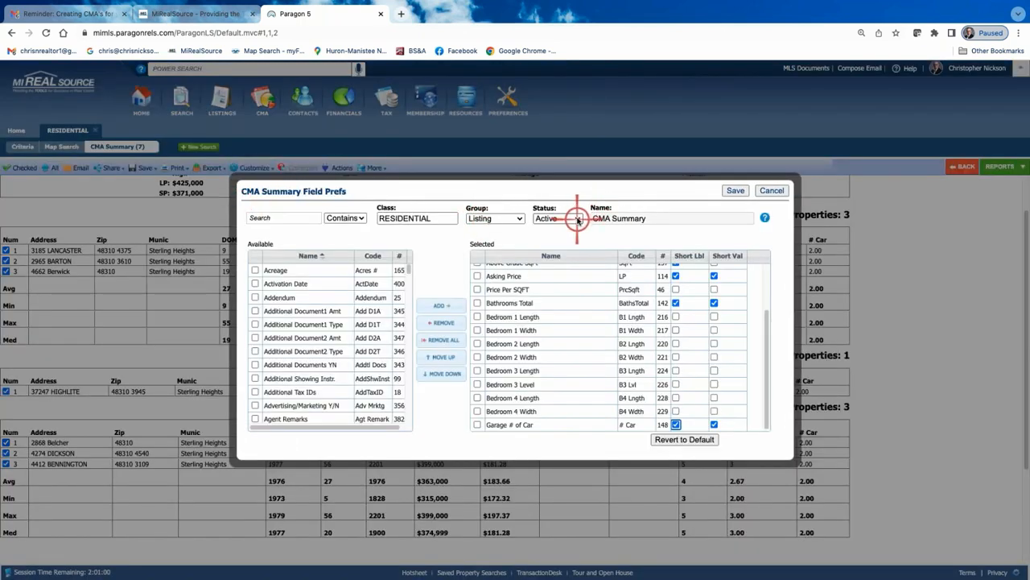
pyautogui.click(578, 220)
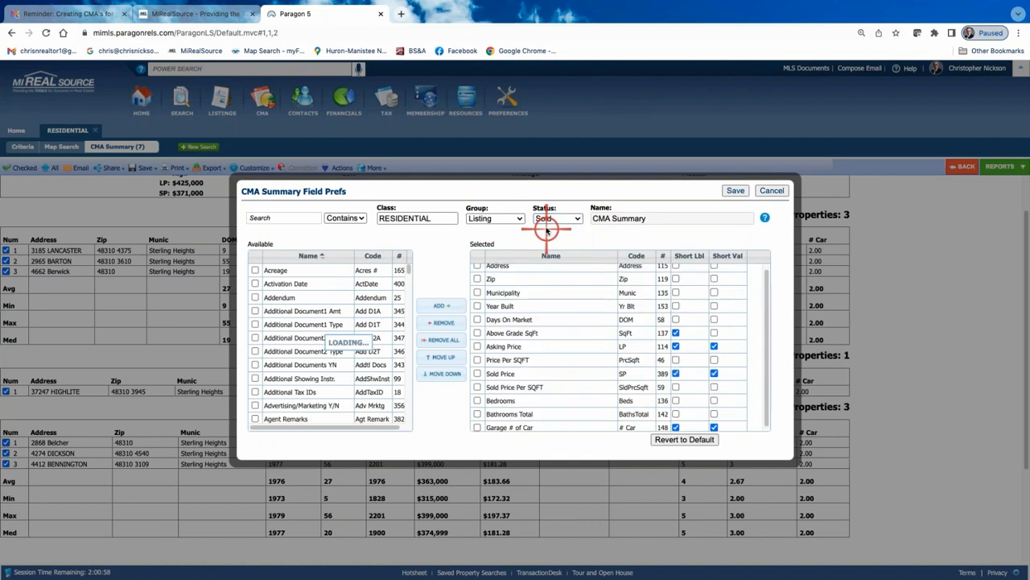
pyautogui.click(294, 219)
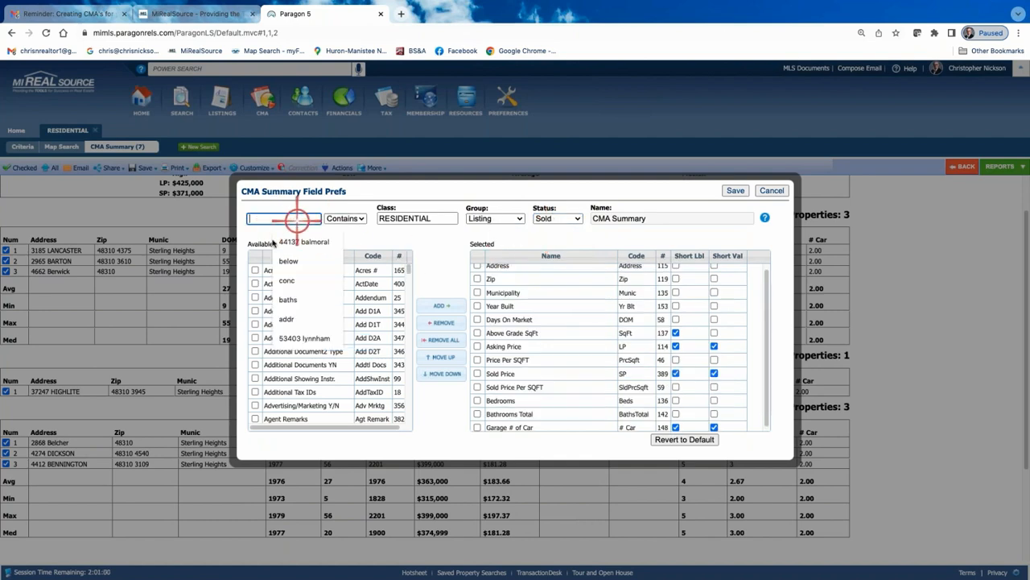
pyautogui.click(433, 243)
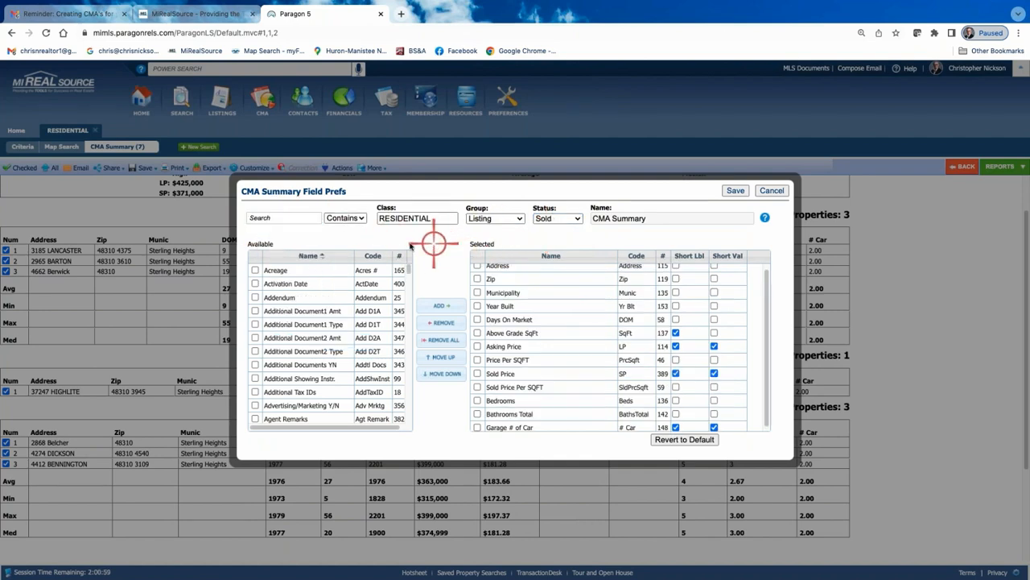
pyautogui.click(254, 270)
pyautogui.click(280, 272)
pyautogui.doubleClick(280, 272)
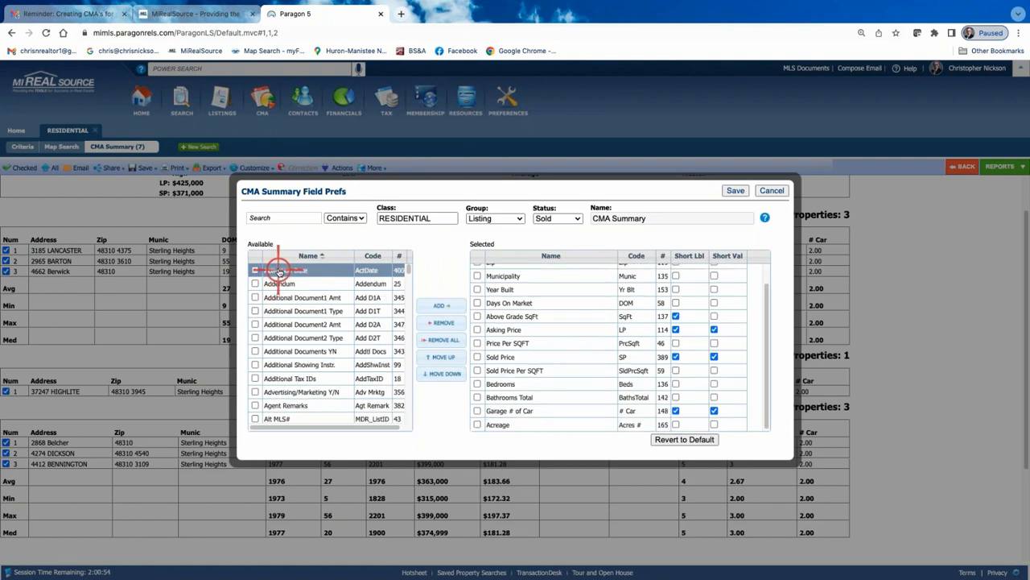
pyautogui.doubleClick(280, 271)
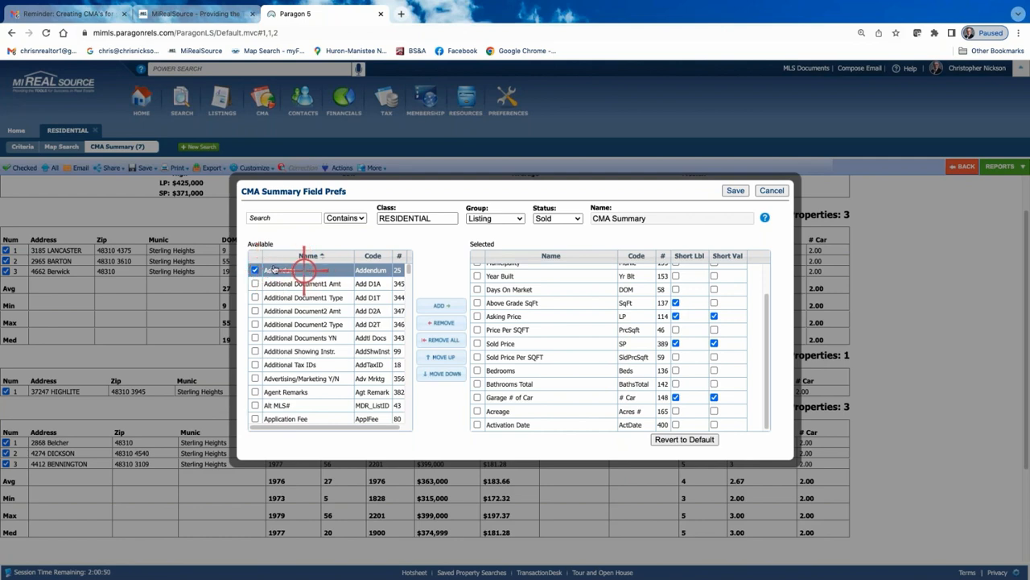
pyautogui.doubleClick(273, 271)
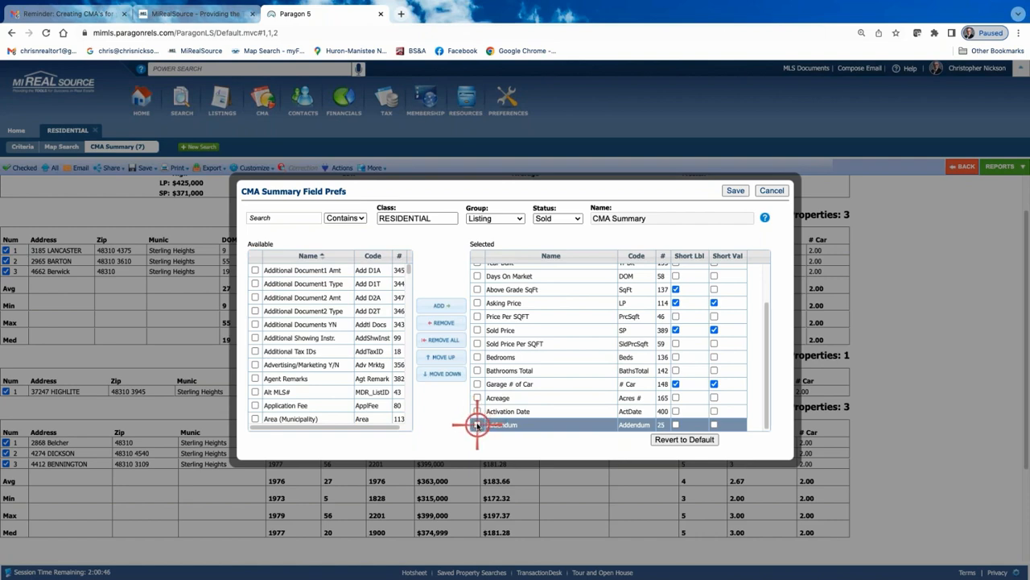
pyautogui.click(475, 424)
pyautogui.click(447, 323)
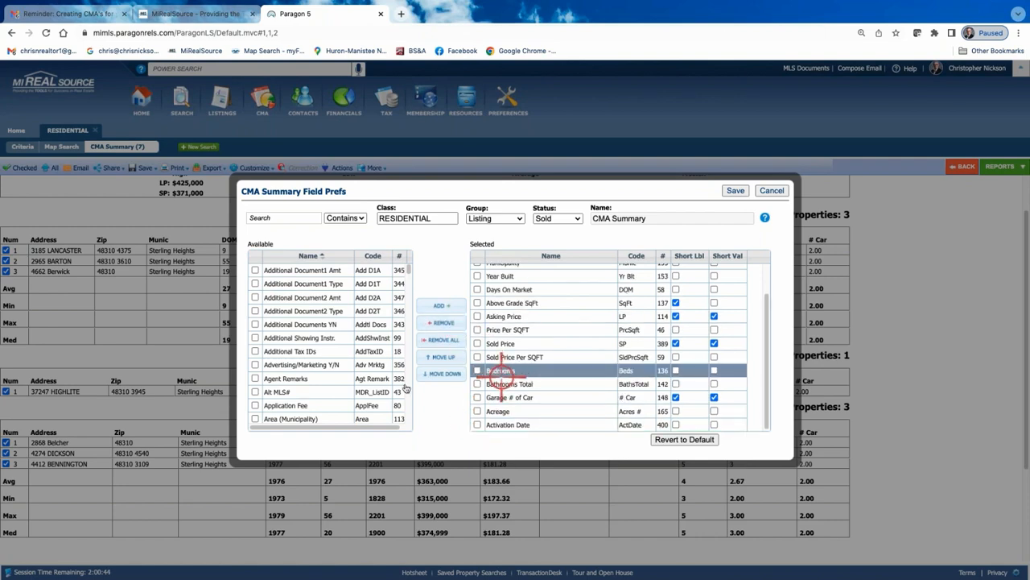
pyautogui.click(493, 425)
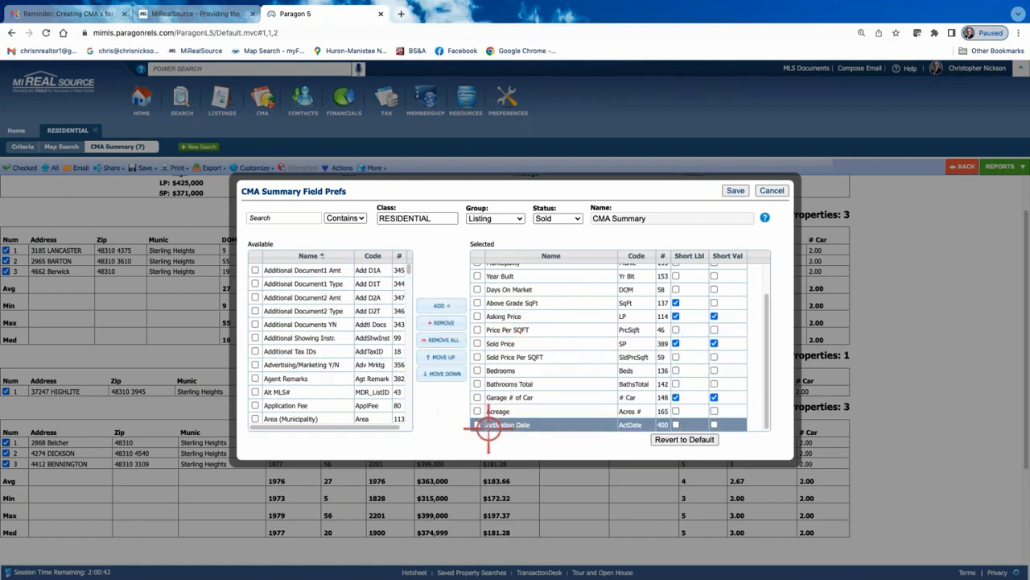
pyautogui.click(476, 424)
pyautogui.click(447, 324)
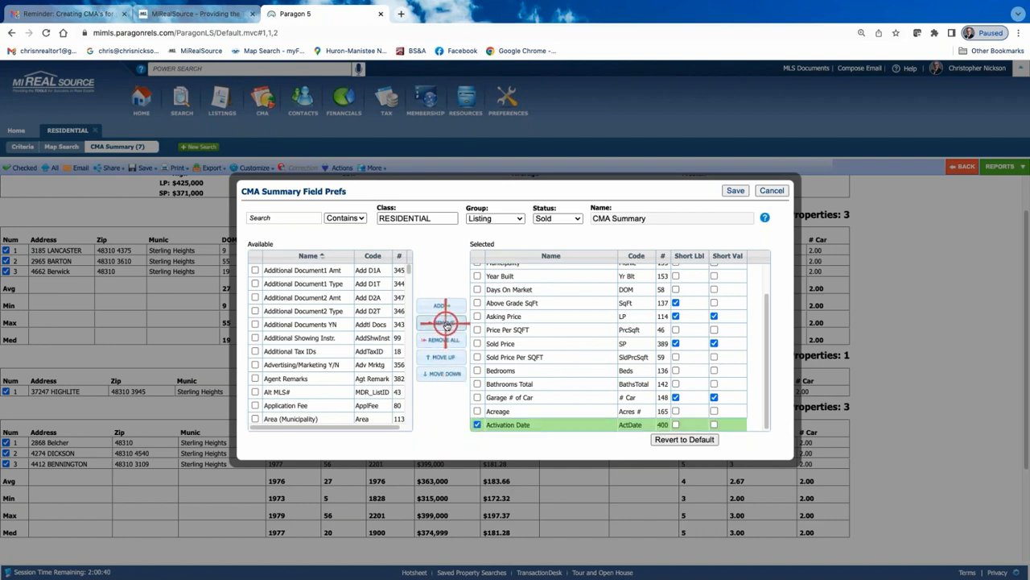
pyautogui.click(476, 425)
pyautogui.click(439, 319)
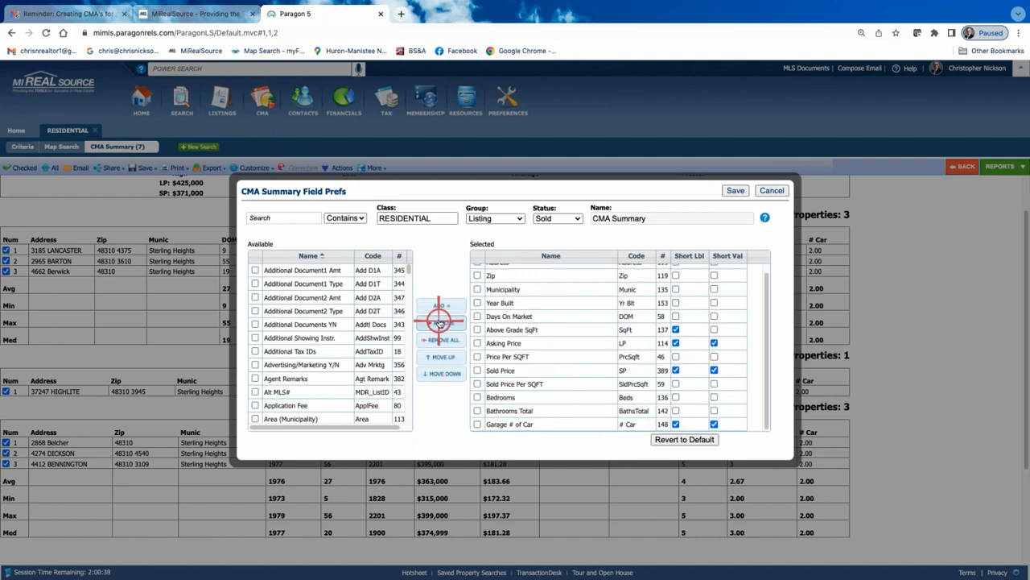
# Add Acreage to the Sold status fields, place it after Year Built, and save the preferences
pyautogui.click(322, 418)
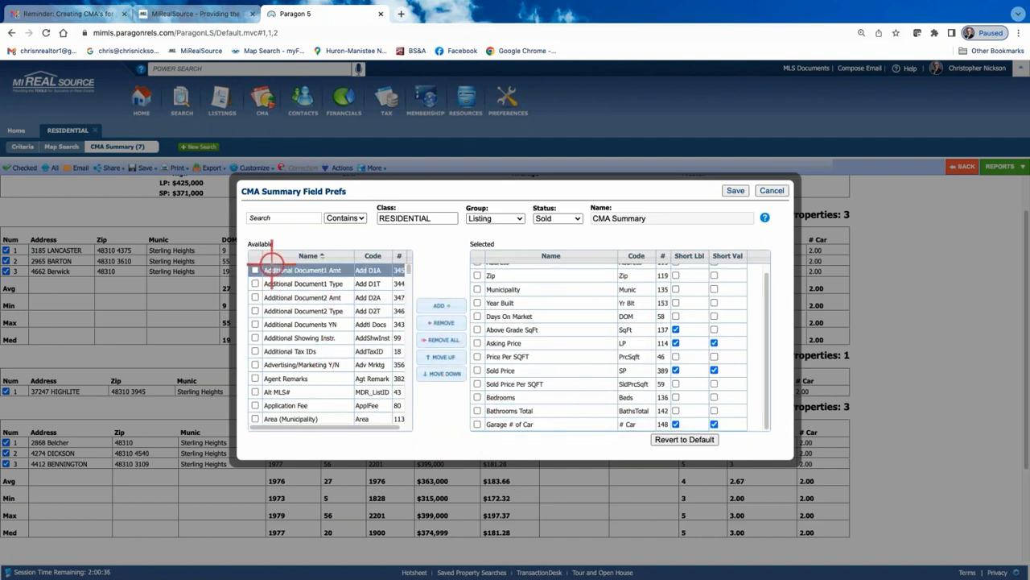
pyautogui.click(277, 218)
pyautogui.write('acer')
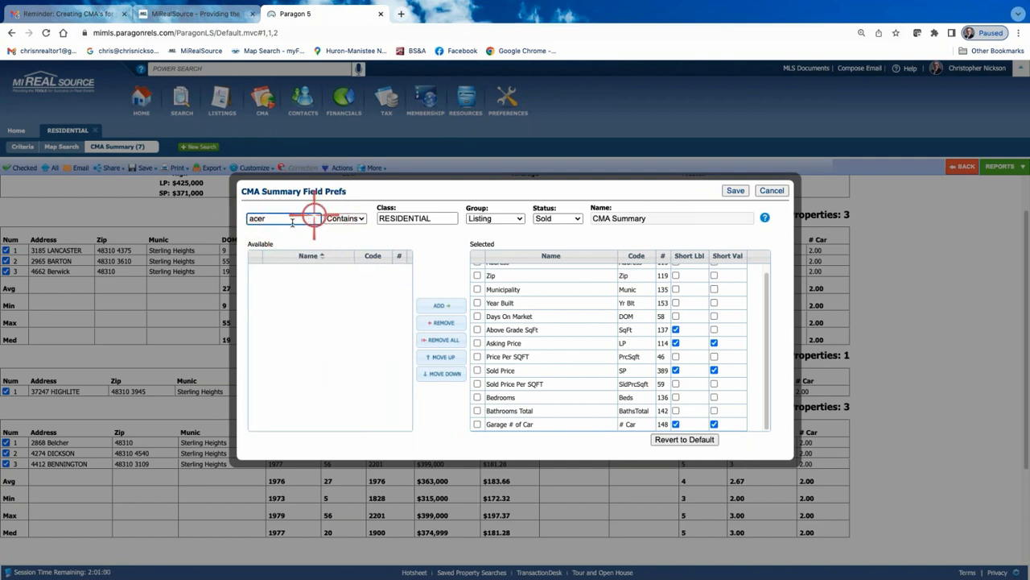
pyautogui.press('BackSpace')
pyautogui.press('BackSpace')
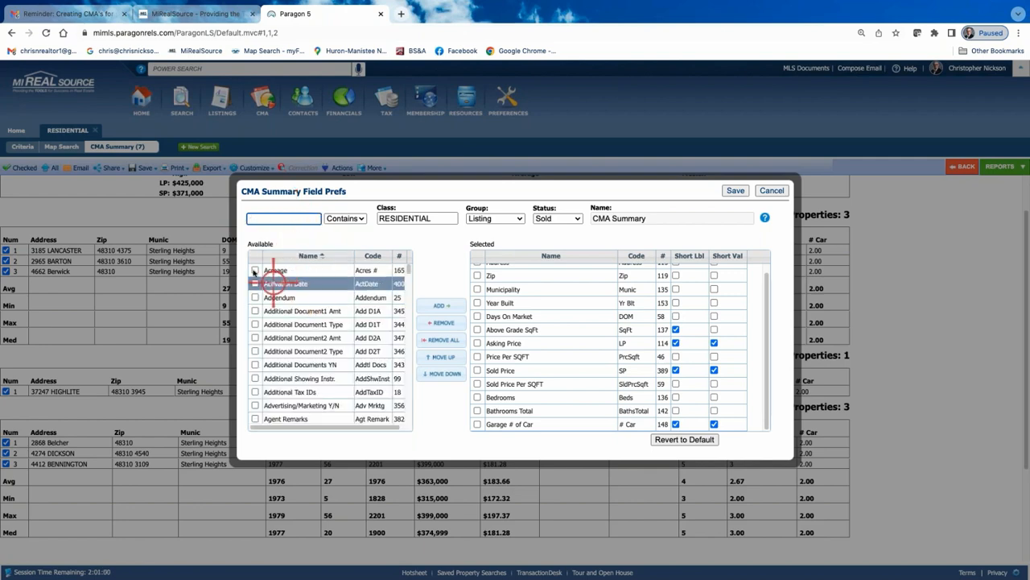
pyautogui.click(255, 270)
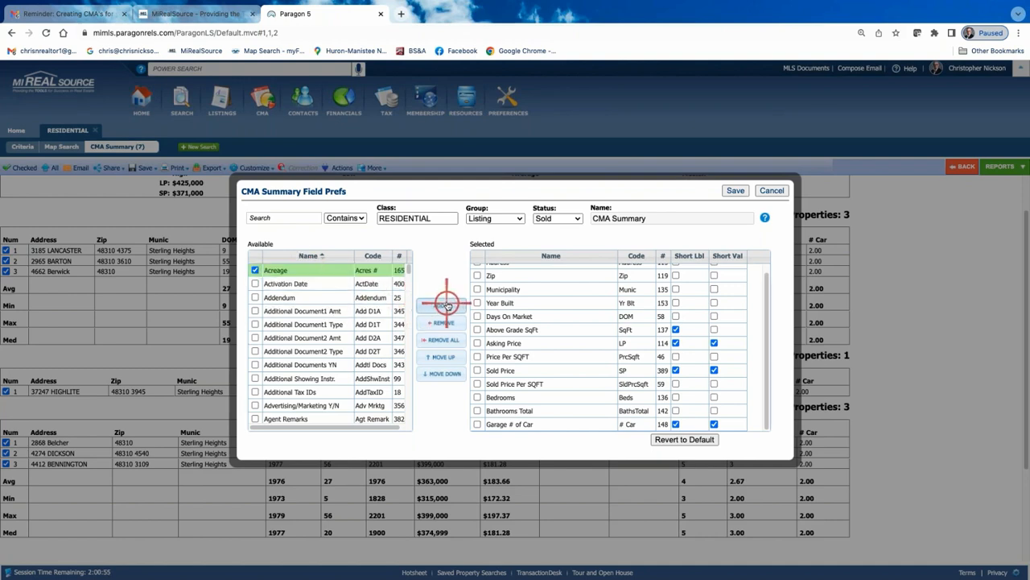
pyautogui.click(296, 272)
pyautogui.moveTo(296, 272); pyautogui.dragTo(572, 306)
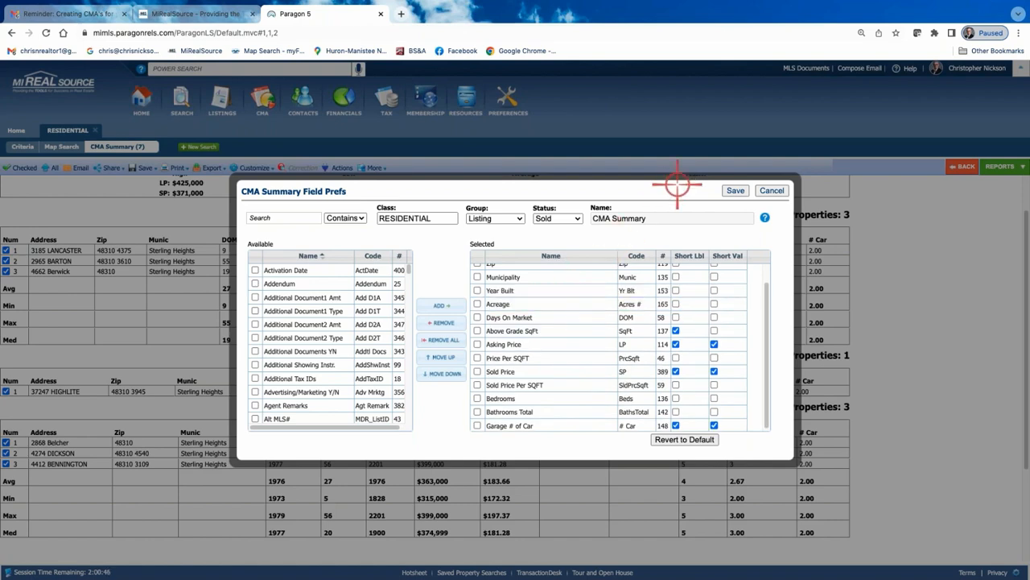
pyautogui.click(737, 190)
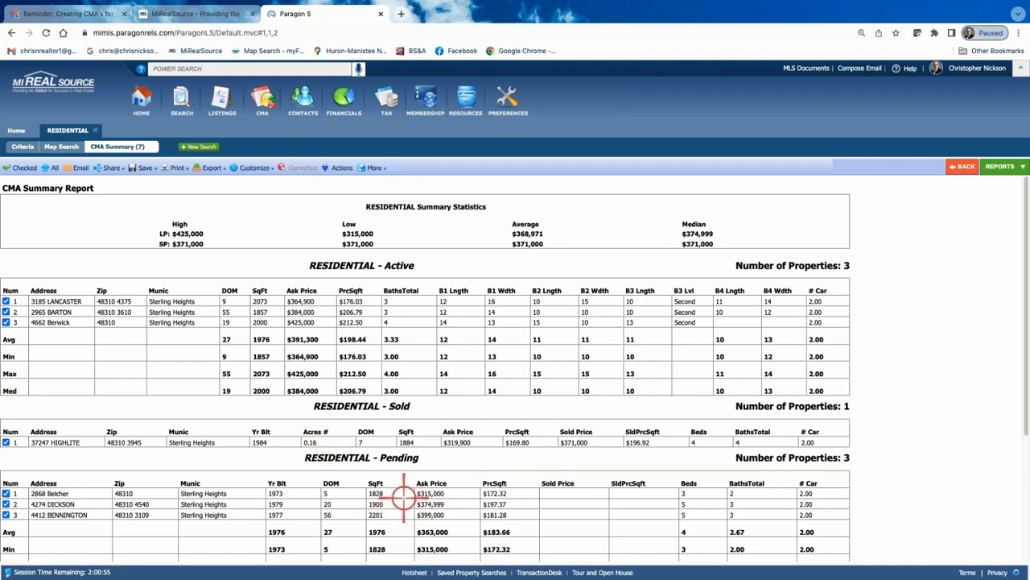
# Switch the CMA Summary field preferences to Pending status, add Acreage after Year Built, and save
pyautogui.click(256, 167)
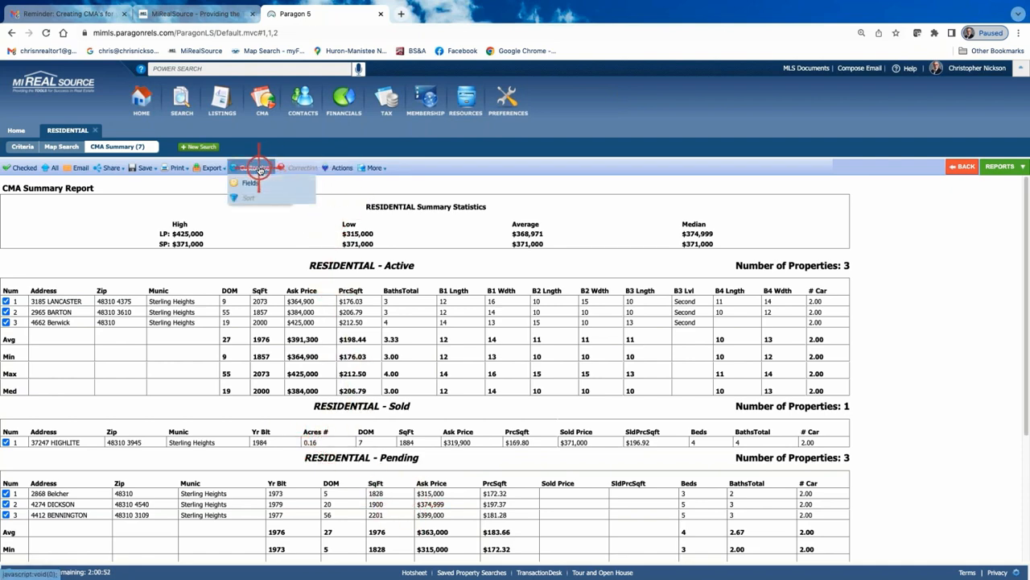
pyautogui.click(251, 182)
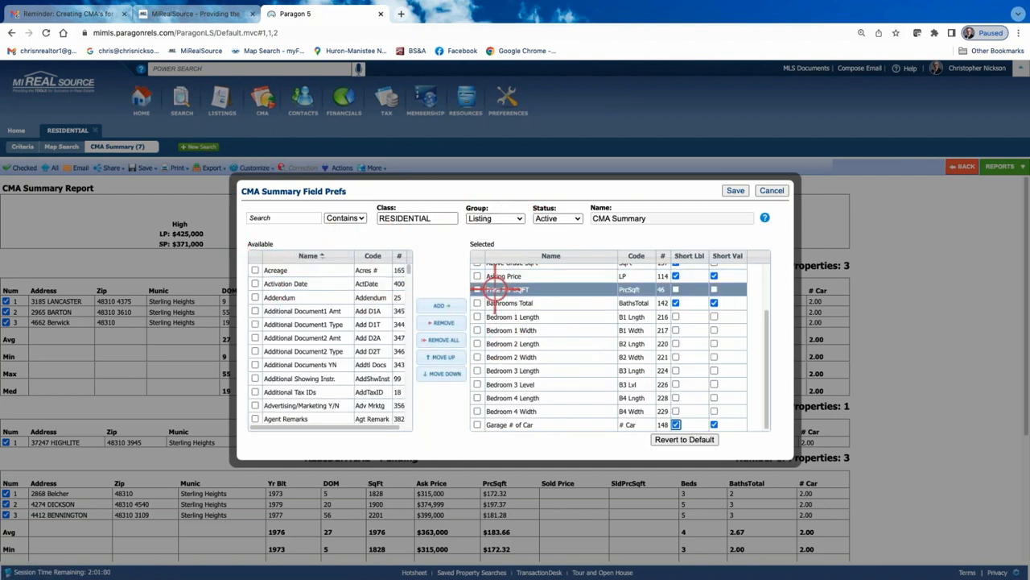
pyautogui.click(581, 218)
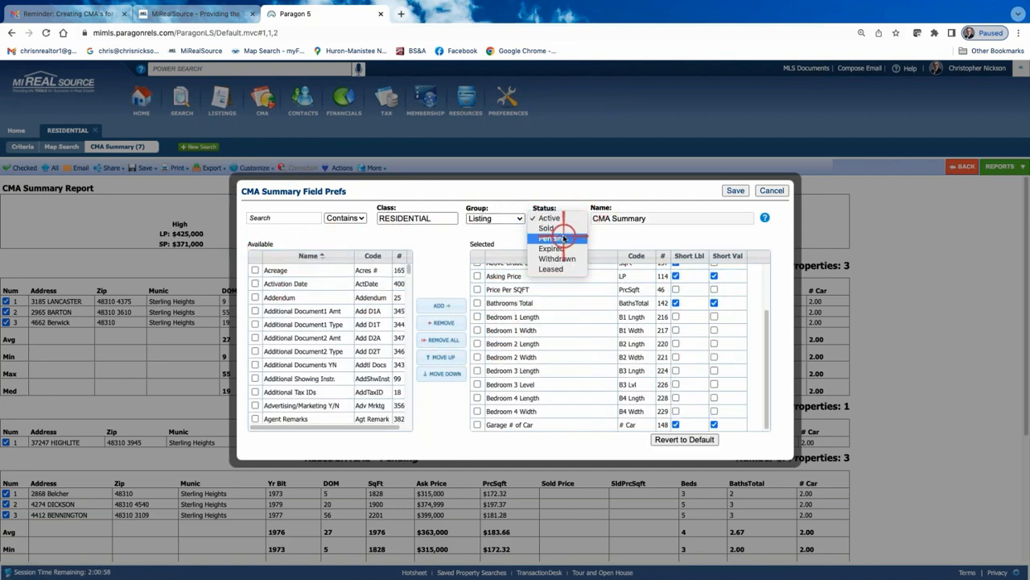
pyautogui.click(564, 238)
pyautogui.click(254, 269)
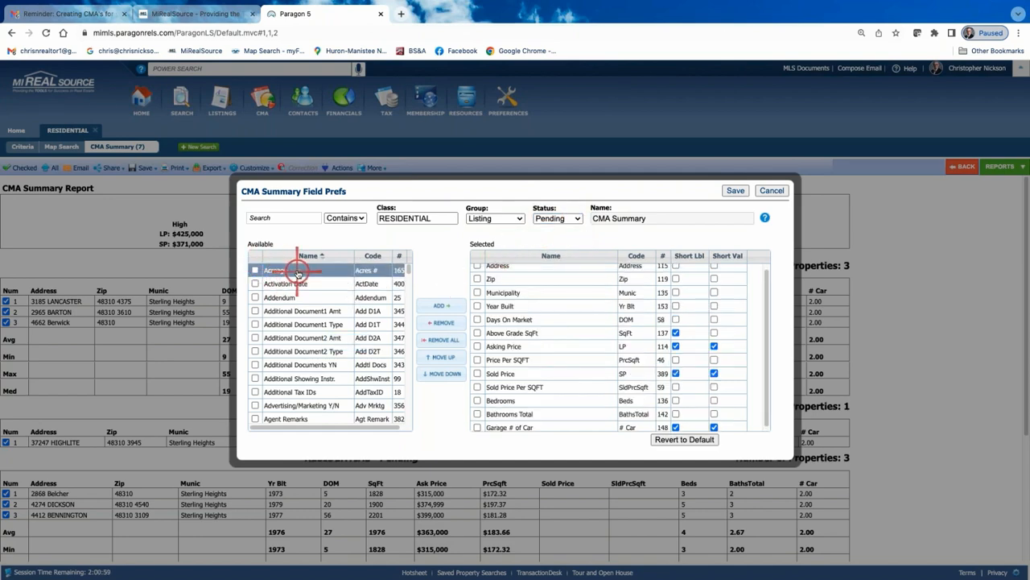
pyautogui.doubleClick(297, 271)
pyautogui.moveTo(564, 429); pyautogui.dragTo(563, 306)
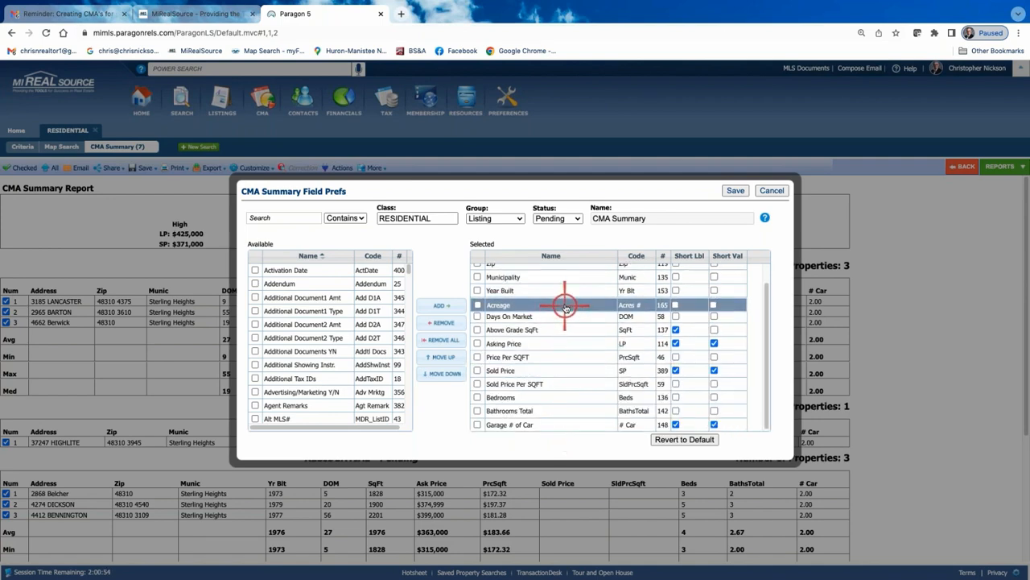
pyautogui.click(733, 191)
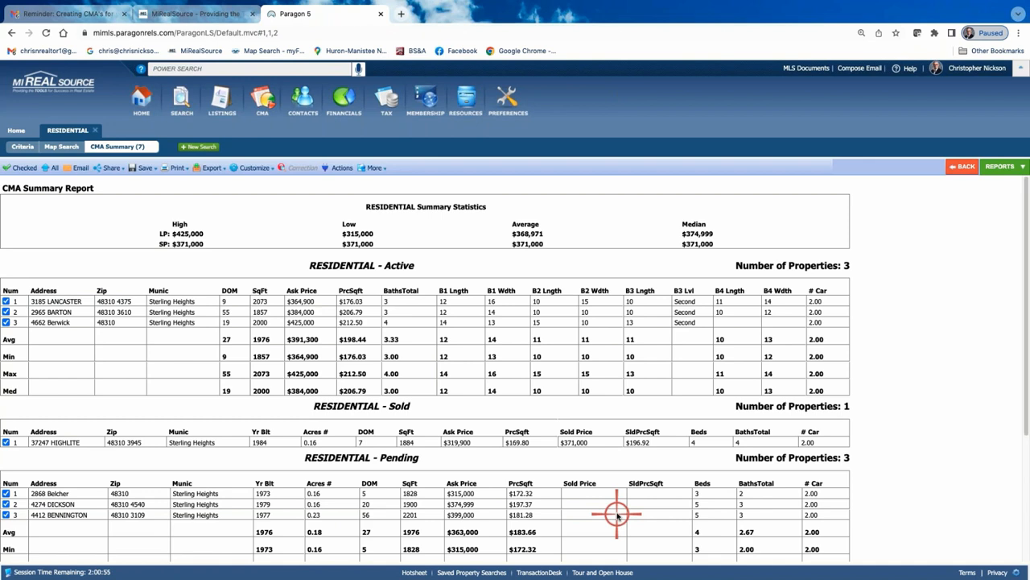
# Review the updated CMA Summary report with the available reports panel open
pyautogui.click(994, 166)
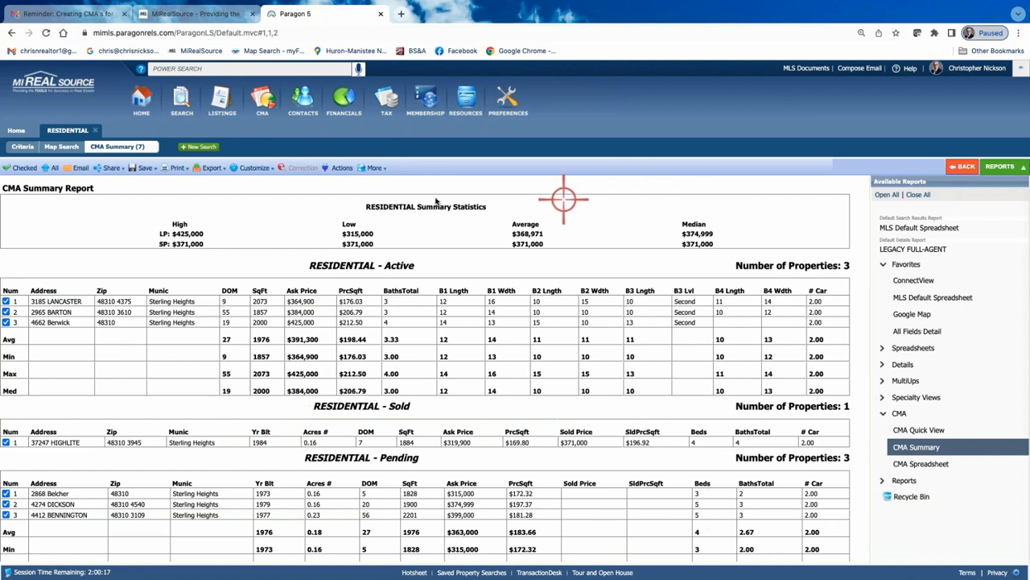
pyautogui.scroll(-1, 583, 408)
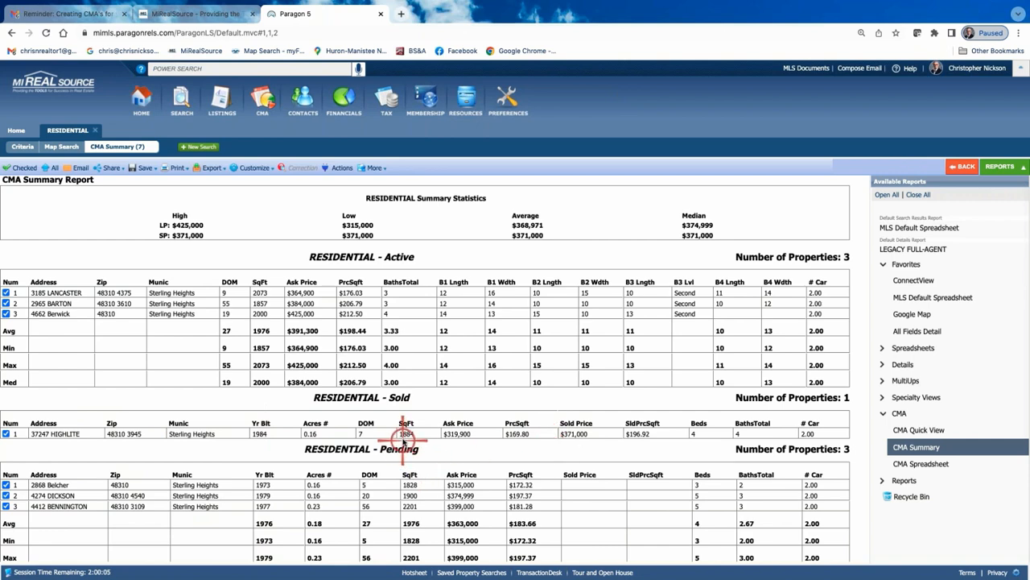
pyautogui.scroll(-1, 407, 435)
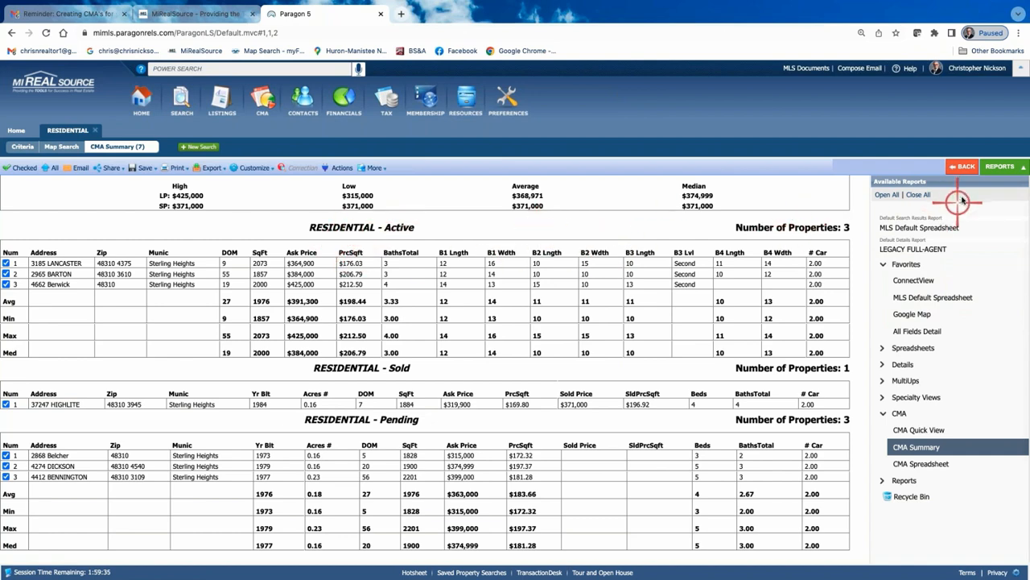
pyautogui.click(1000, 167)
# Return to the search criteria and rerun the comparable search
pyautogui.click(964, 166)
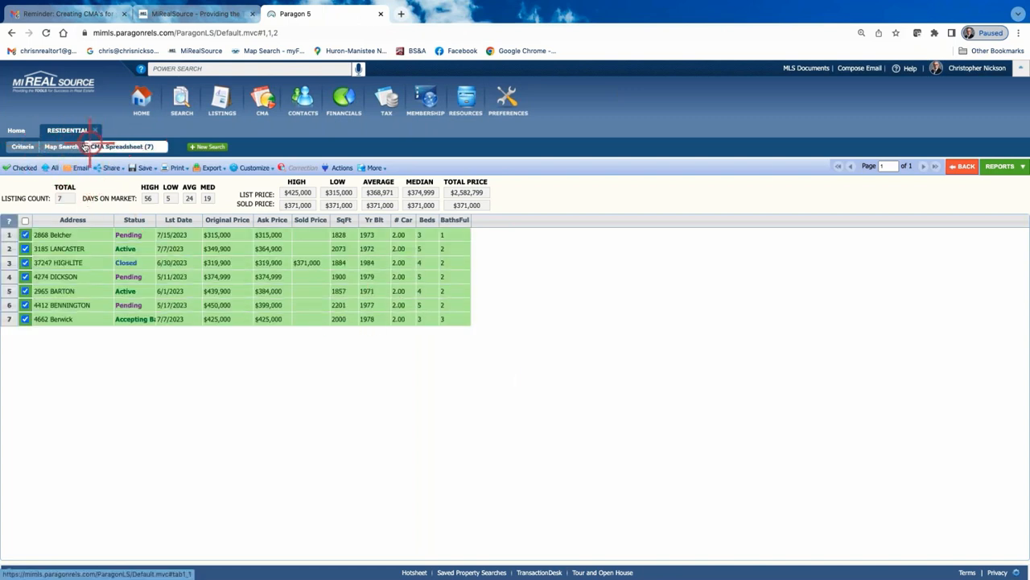
pyautogui.click(22, 147)
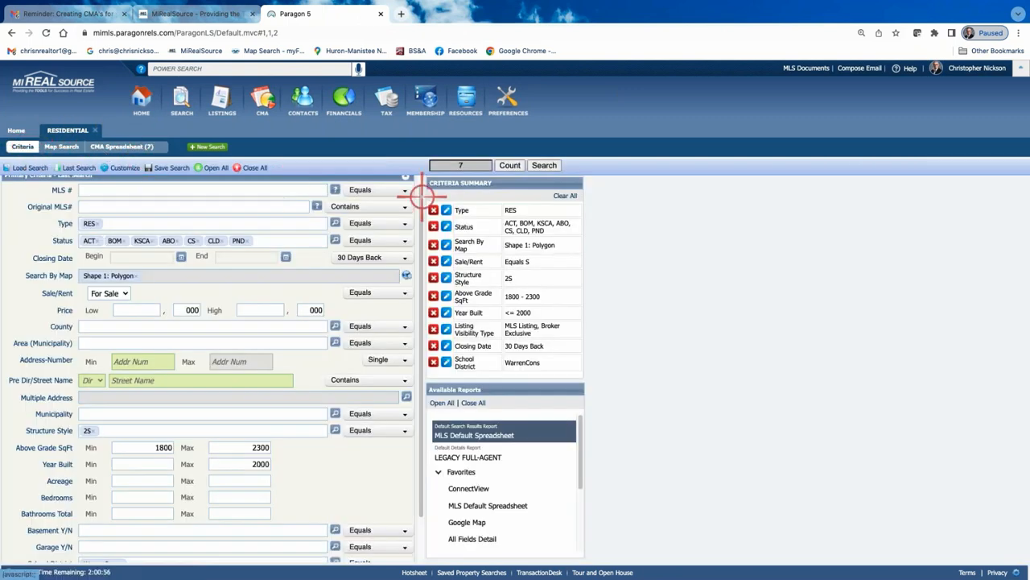
pyautogui.click(536, 165)
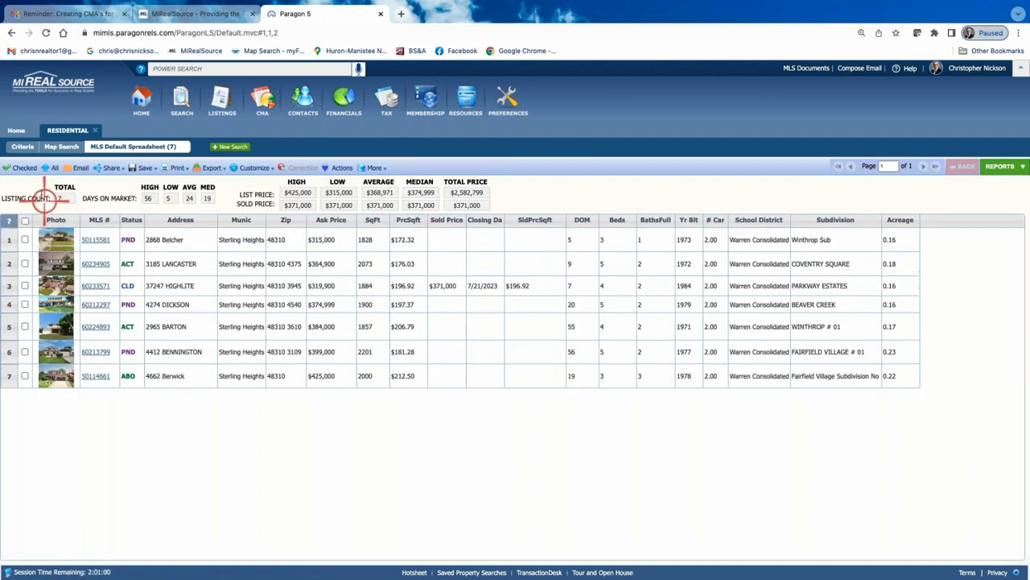
# Select all seven listings and generate the CMA Summary report
pyautogui.click(26, 220)
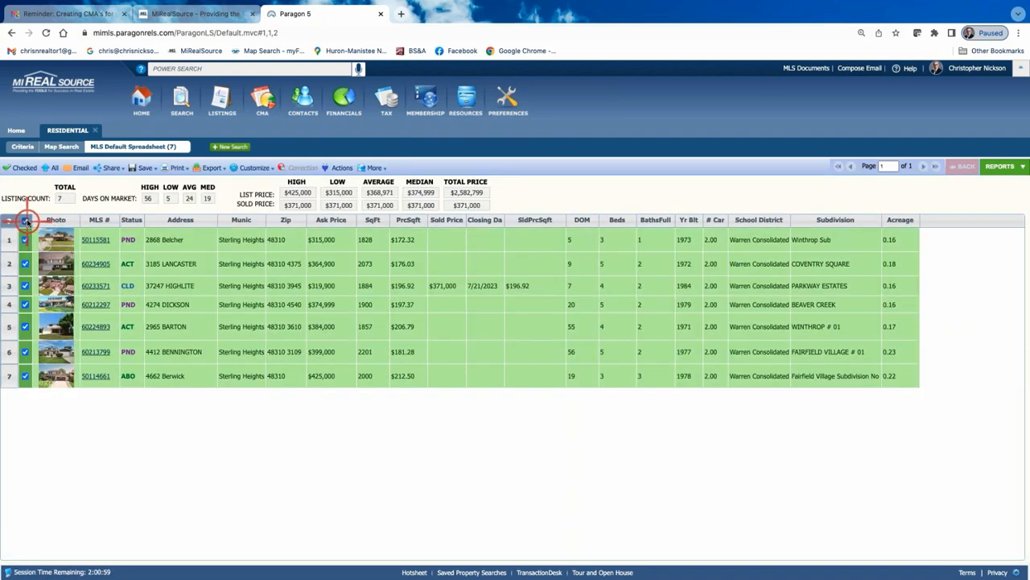
pyautogui.click(1003, 165)
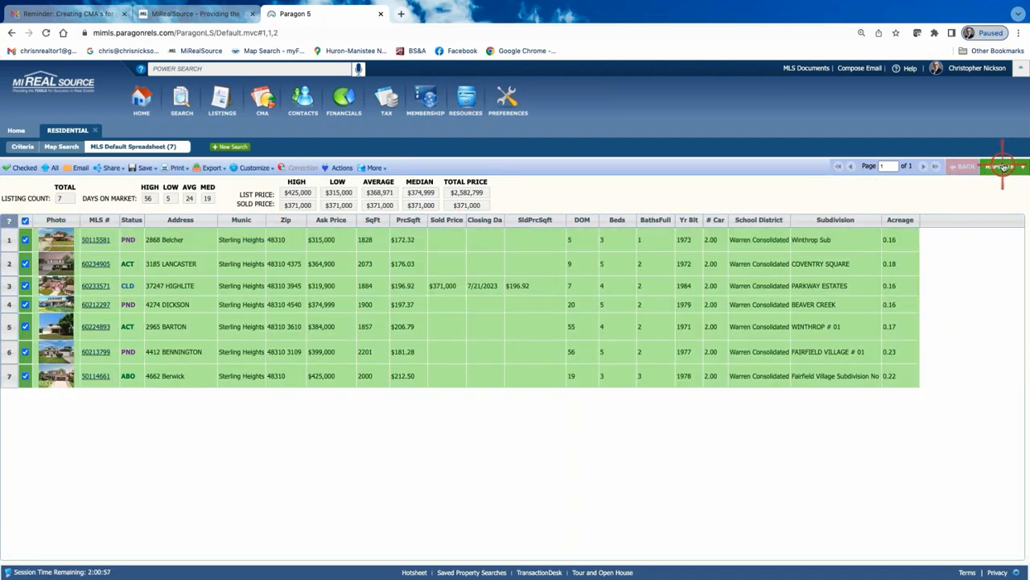
pyautogui.click(899, 414)
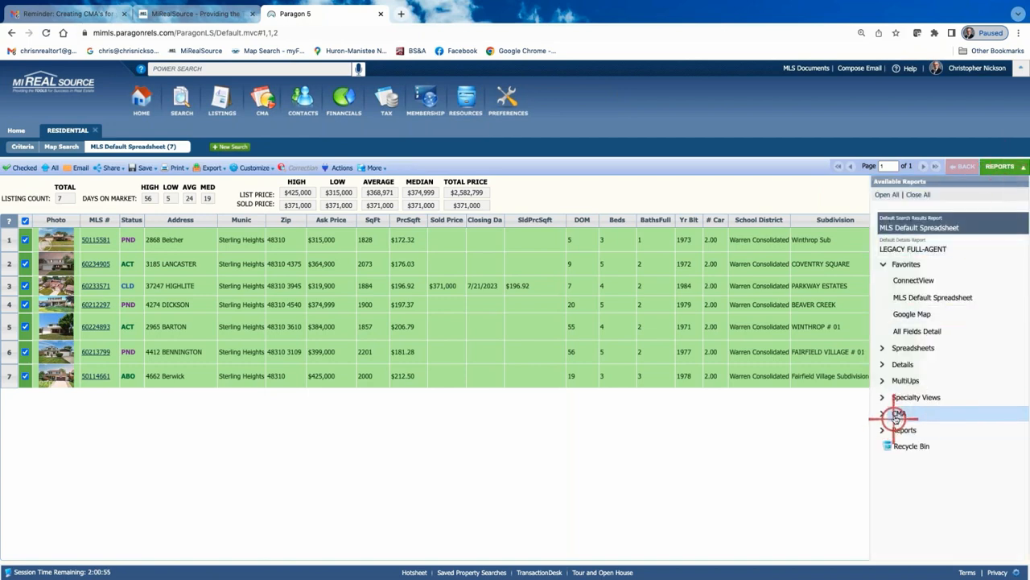
pyautogui.click(902, 444)
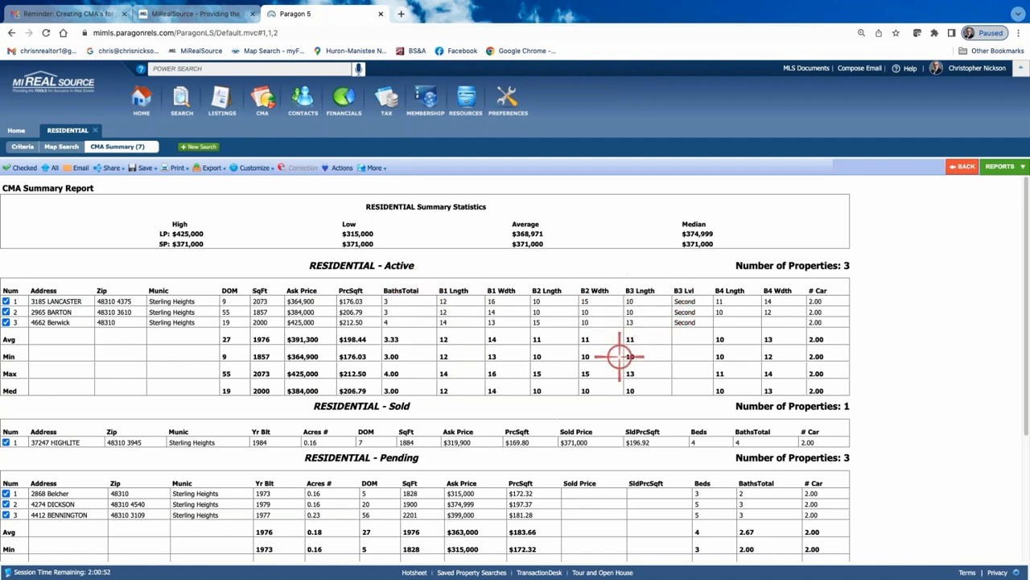
# Review the CMA Summary report and go back to the listings spreadsheet
pyautogui.scroll(-1, 611, 433)
pyautogui.scroll(-3, 611, 432)
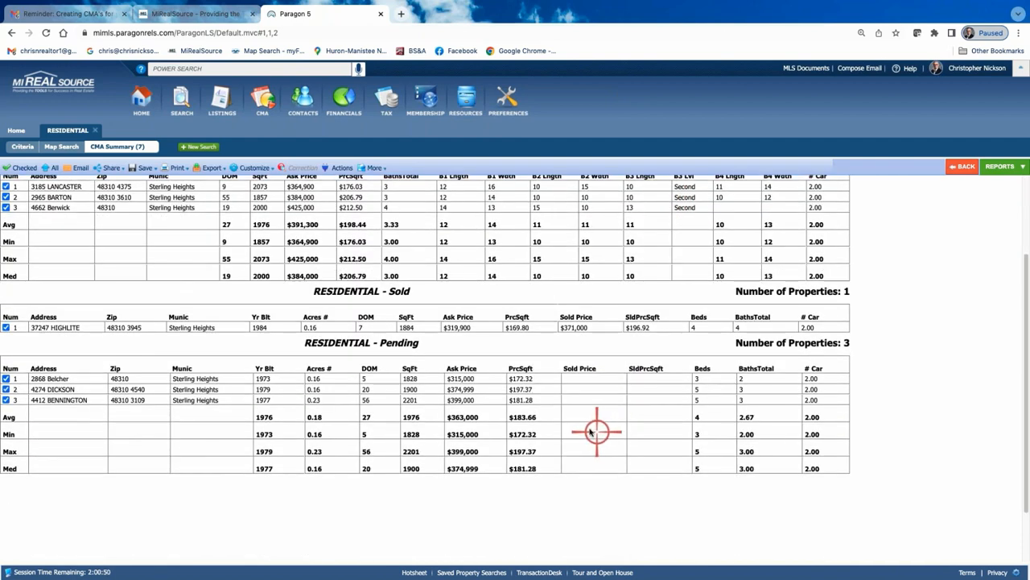
pyautogui.scroll(3, 599, 430)
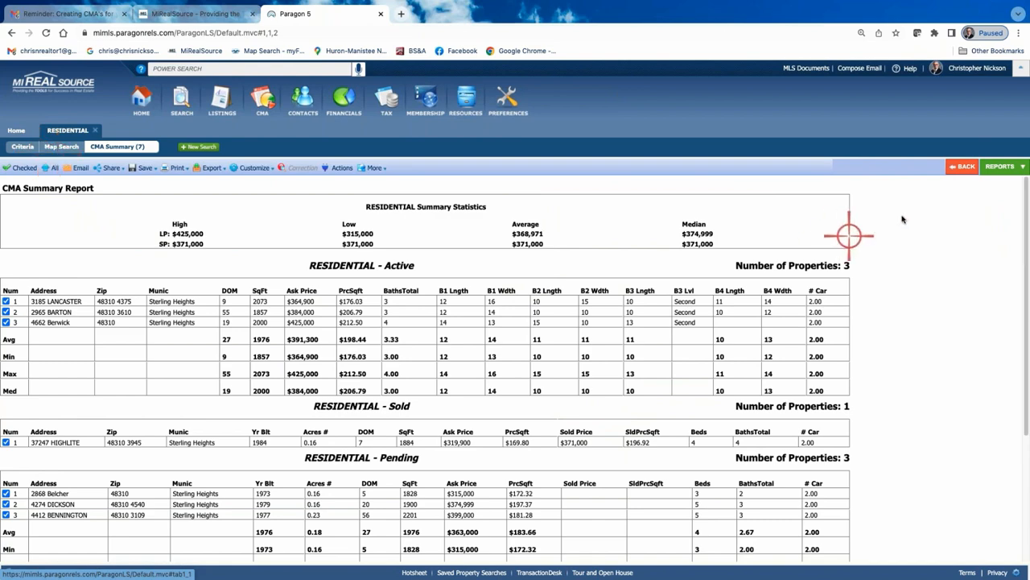
pyautogui.click(958, 166)
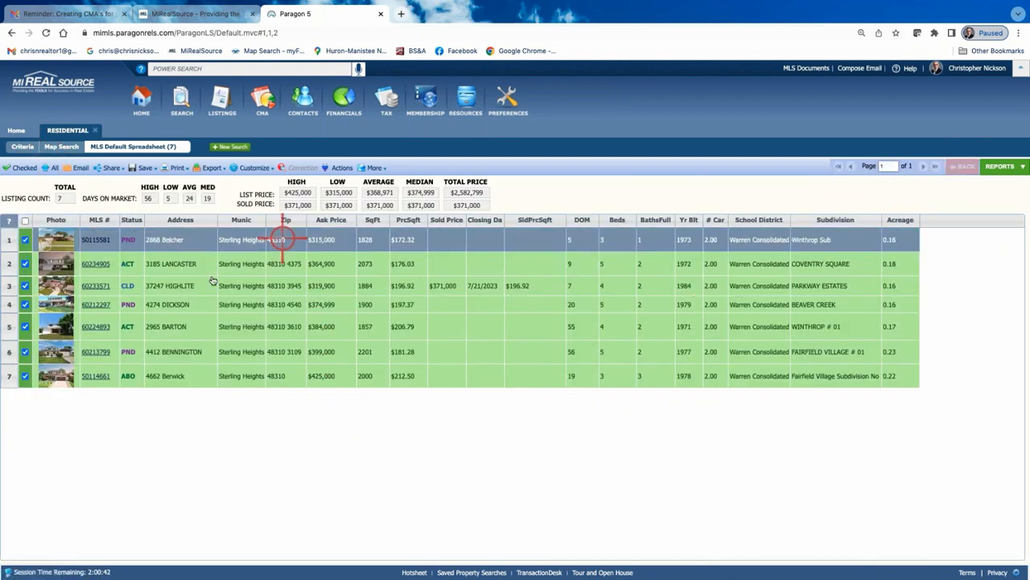
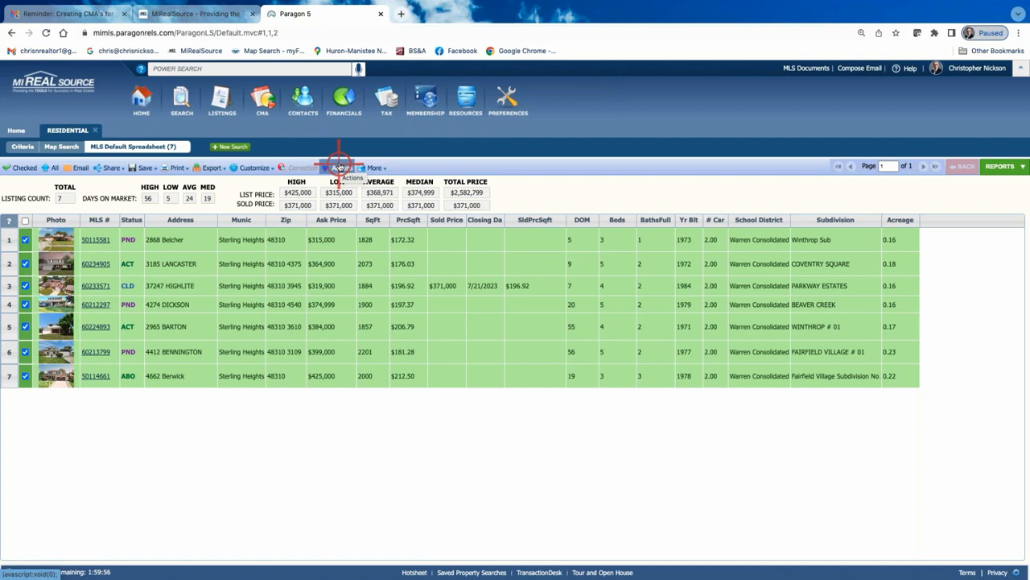
# Send the seven selected listings to Cloud CMA's Create CMA Report form and review the criteria page
pyautogui.click(340, 166)
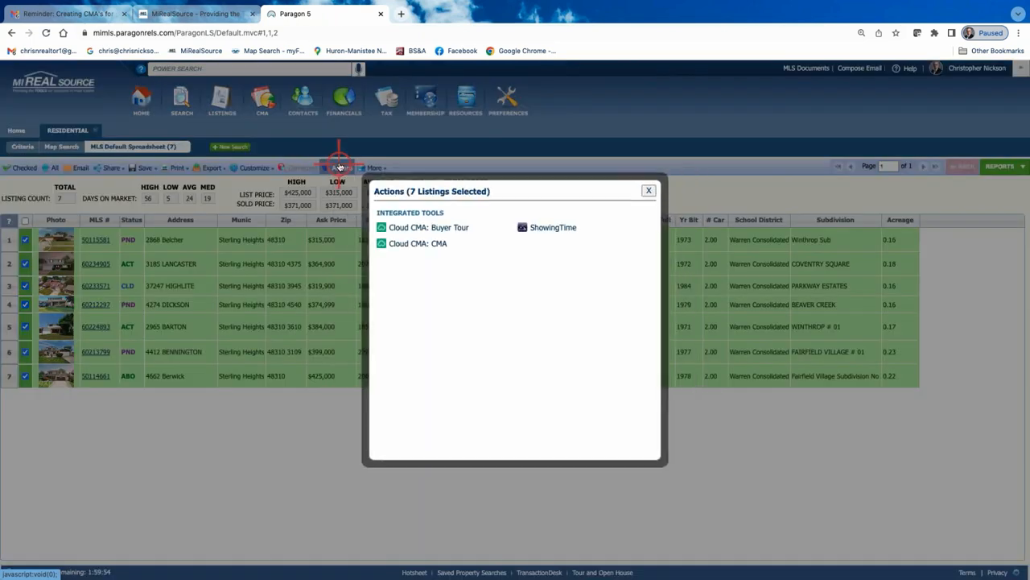
pyautogui.click(429, 246)
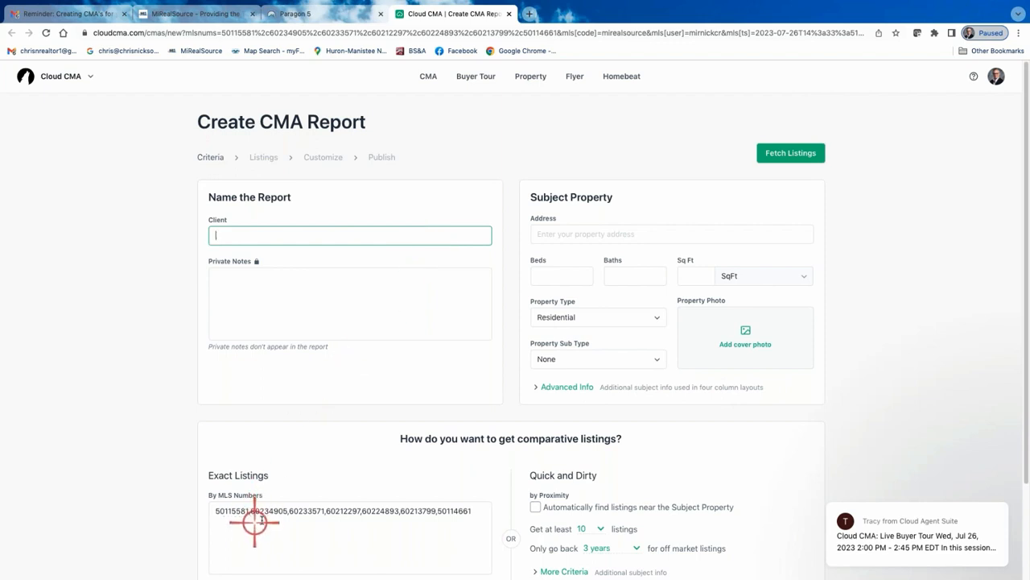
pyautogui.scroll(-1, 241, 505)
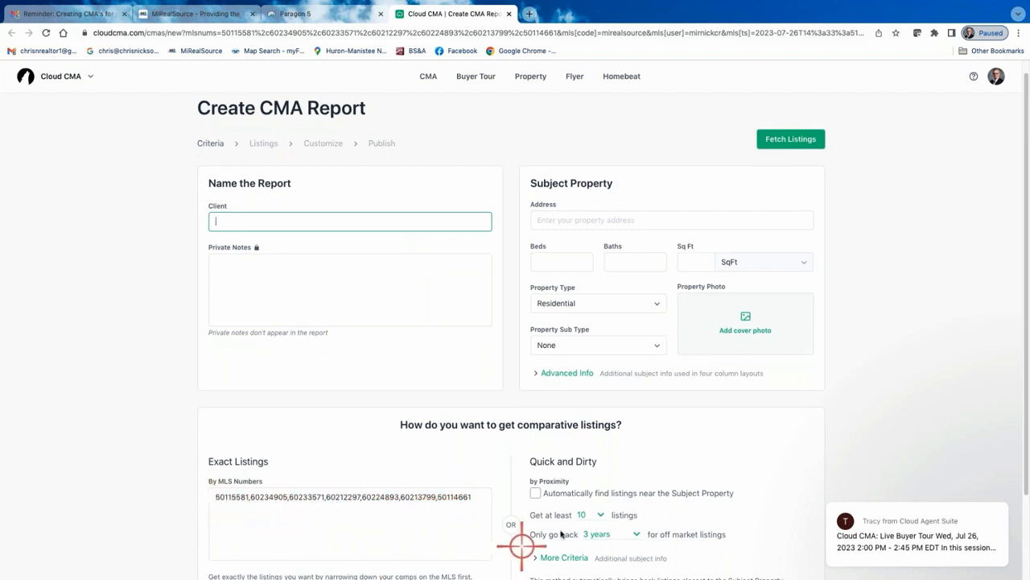
pyautogui.scroll(-1, 613, 483)
pyautogui.scroll(-1, 612, 483)
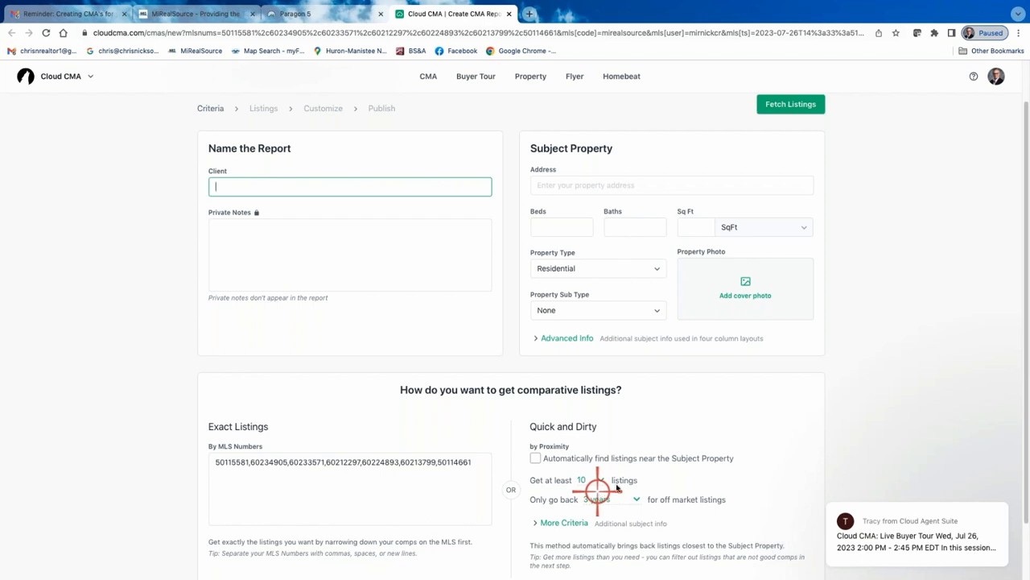
pyautogui.scroll(-1, 617, 480)
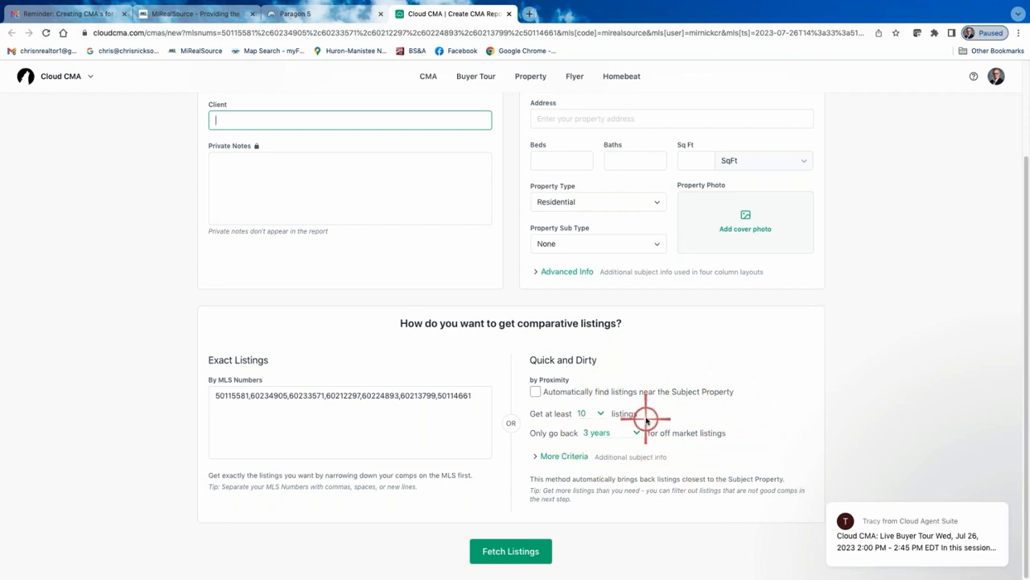
pyautogui.scroll(1, 645, 419)
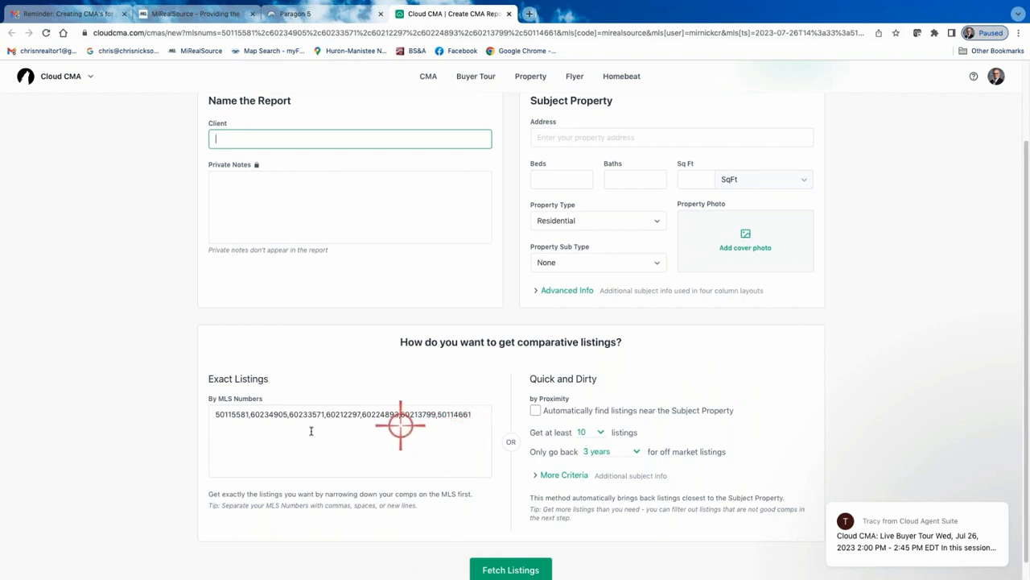
pyautogui.scroll(1, 242, 435)
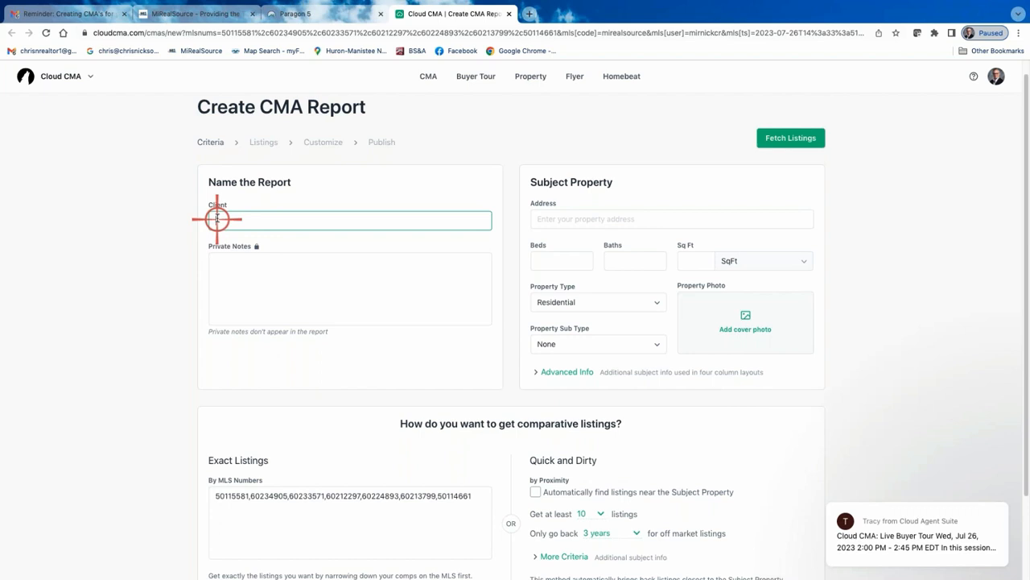
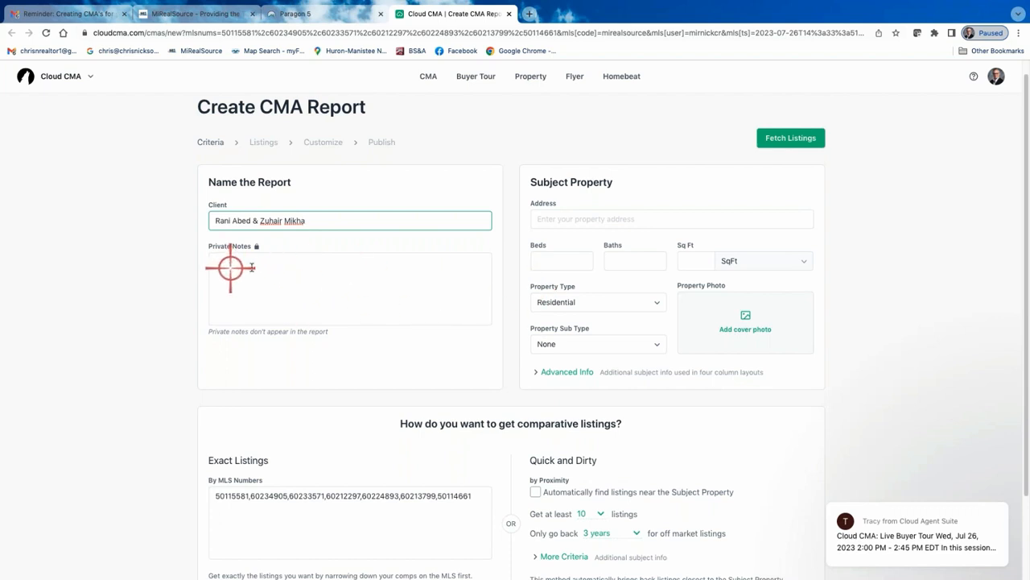
# Enter the subject property's street address and pick the matching Sterling Heights suggestion
pyautogui.click(554, 217)
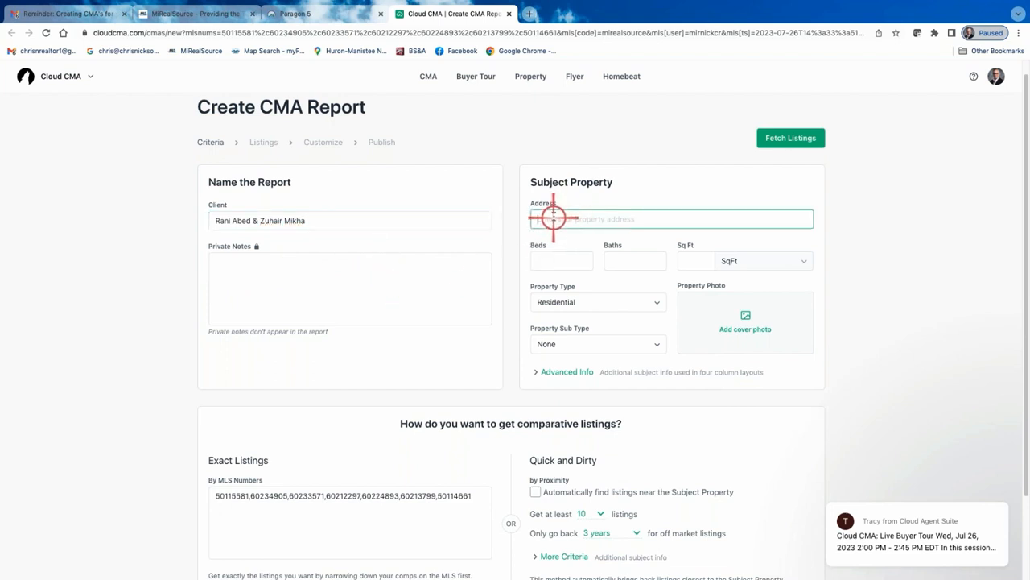
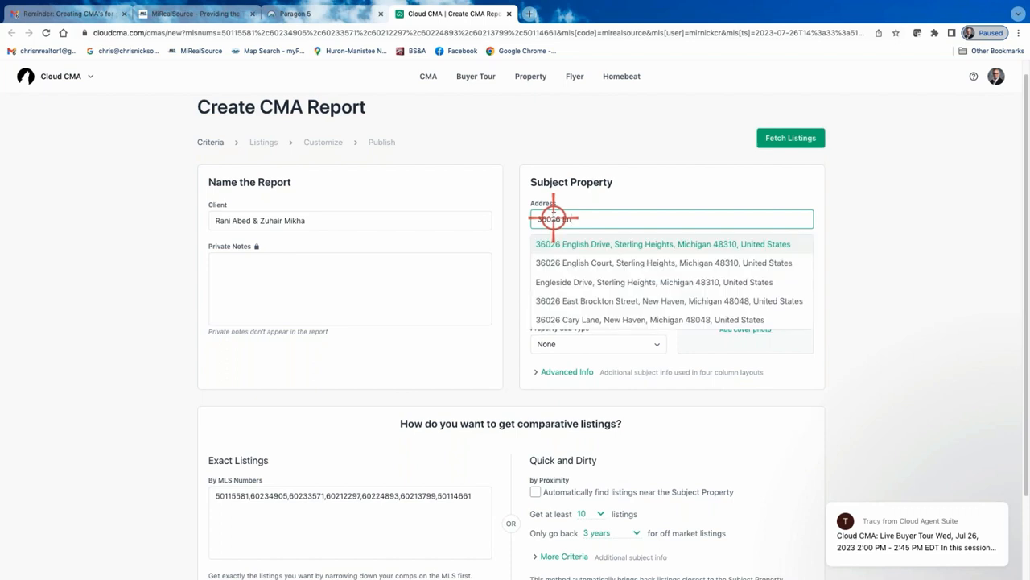
pyautogui.click(612, 244)
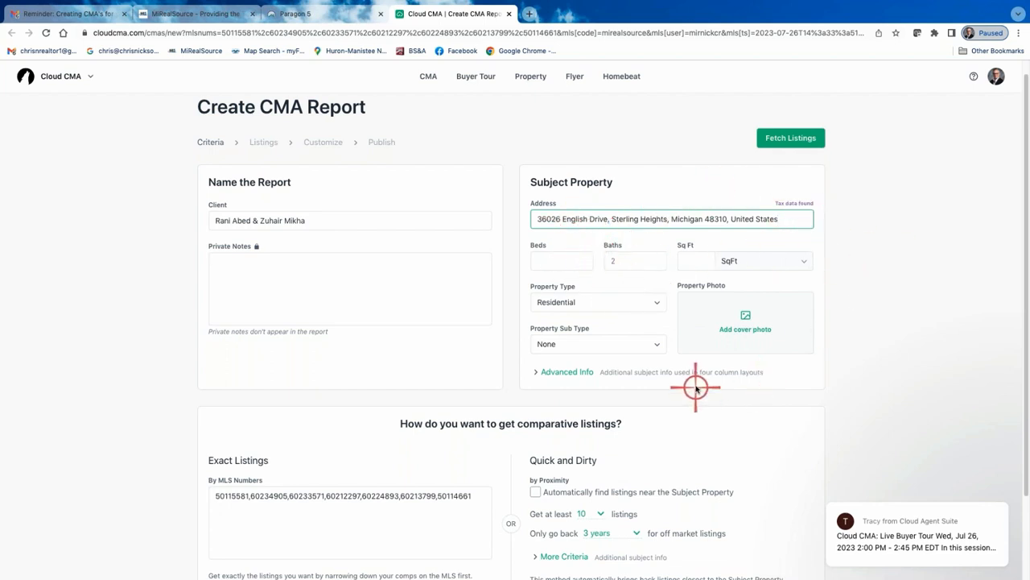
# Set the subject property's beds to 4 and square footage to 2128
pyautogui.click(567, 257)
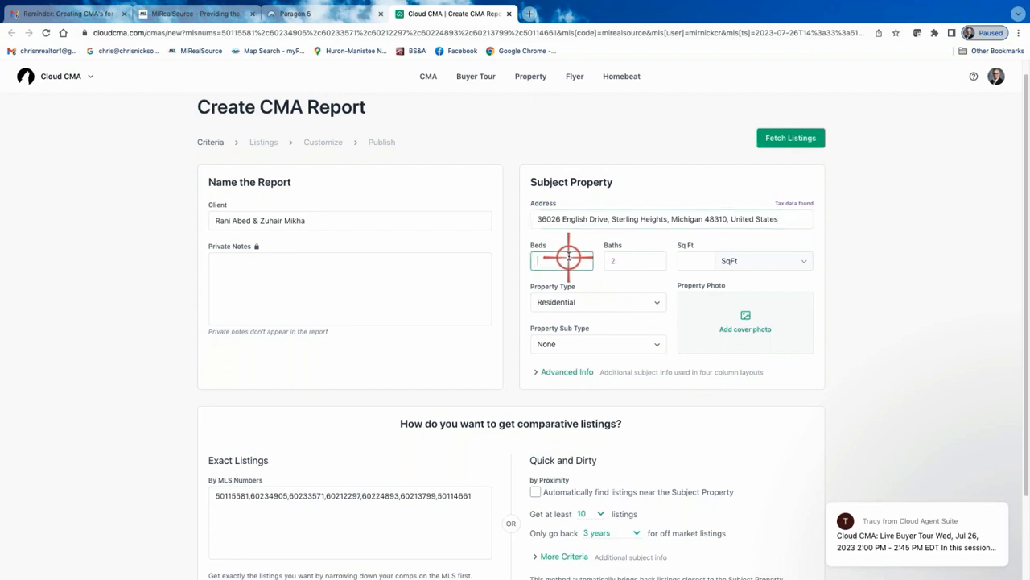
pyautogui.write('4')
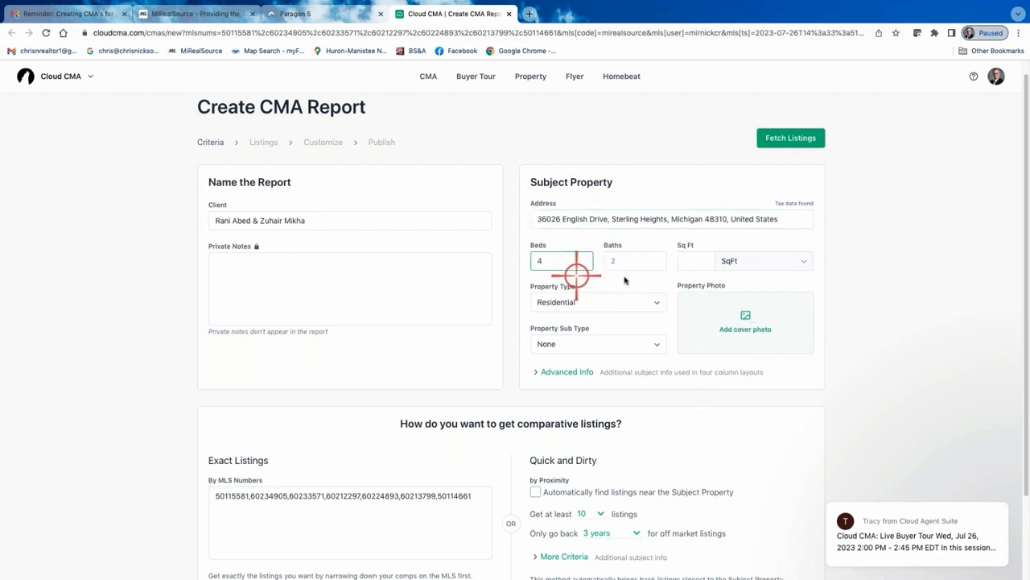
pyautogui.click(708, 260)
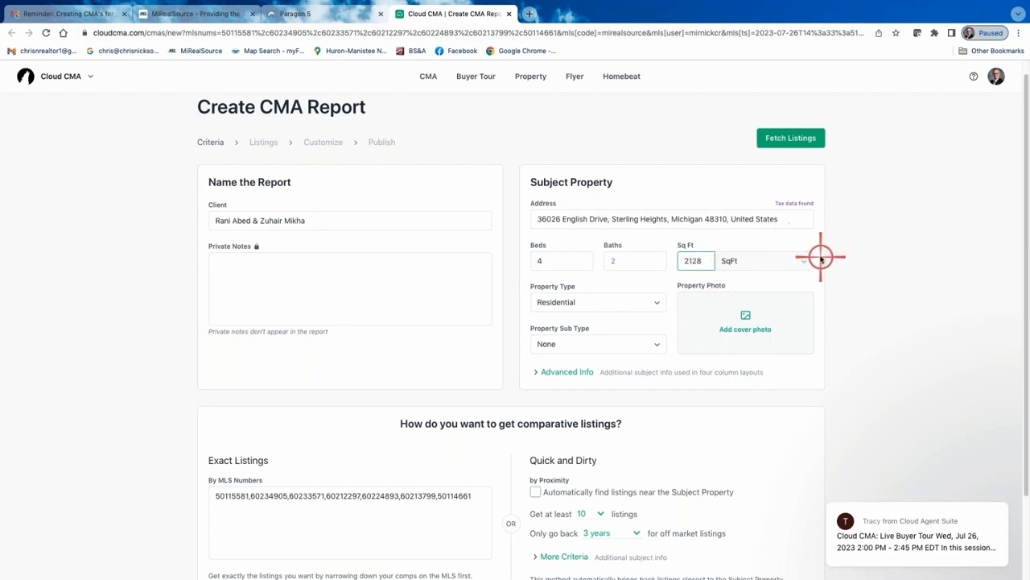
# Set the subject property's sub type to Single Family
pyautogui.click(657, 302)
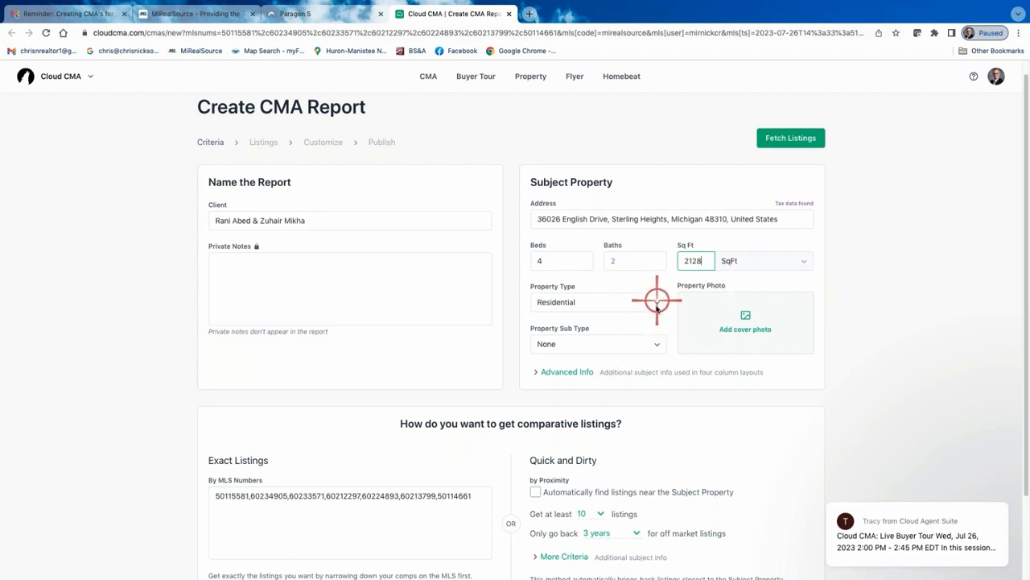
pyautogui.click(656, 343)
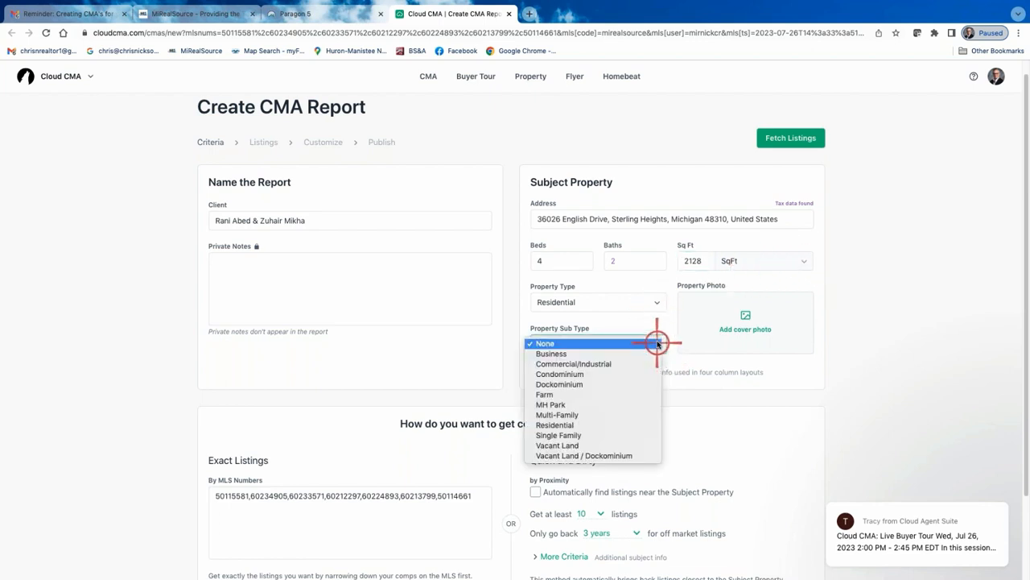
pyautogui.click(584, 435)
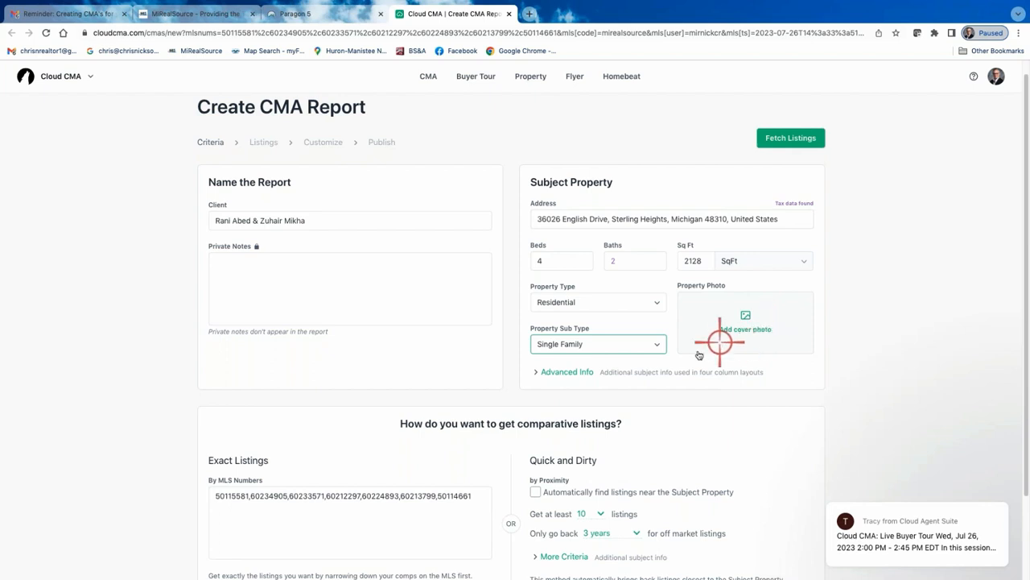
# Expand the advanced subject info and set garages to 2 and style to Ranch
pyautogui.click(566, 372)
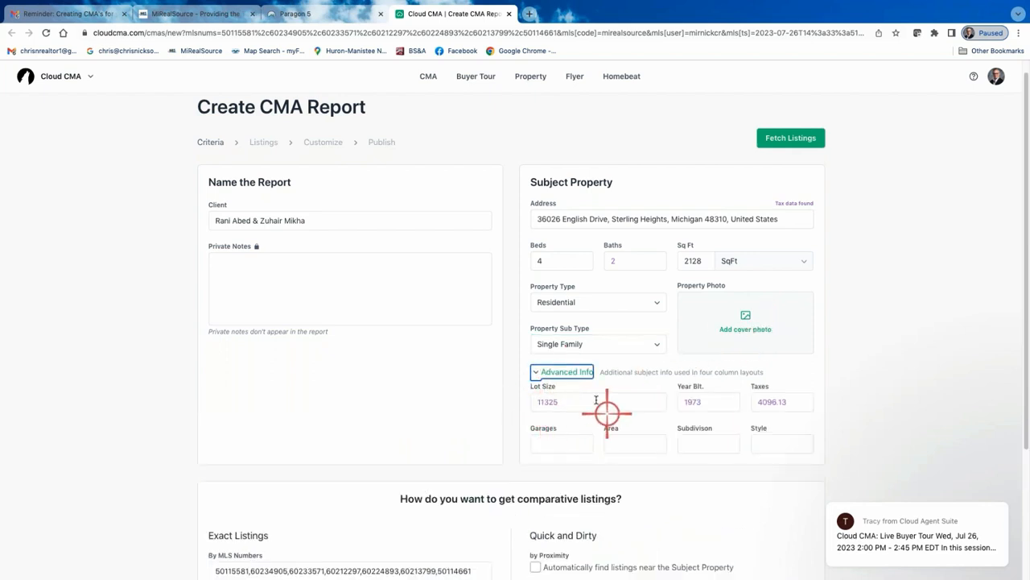
pyautogui.click(559, 442)
pyautogui.write('2')
pyautogui.click(641, 441)
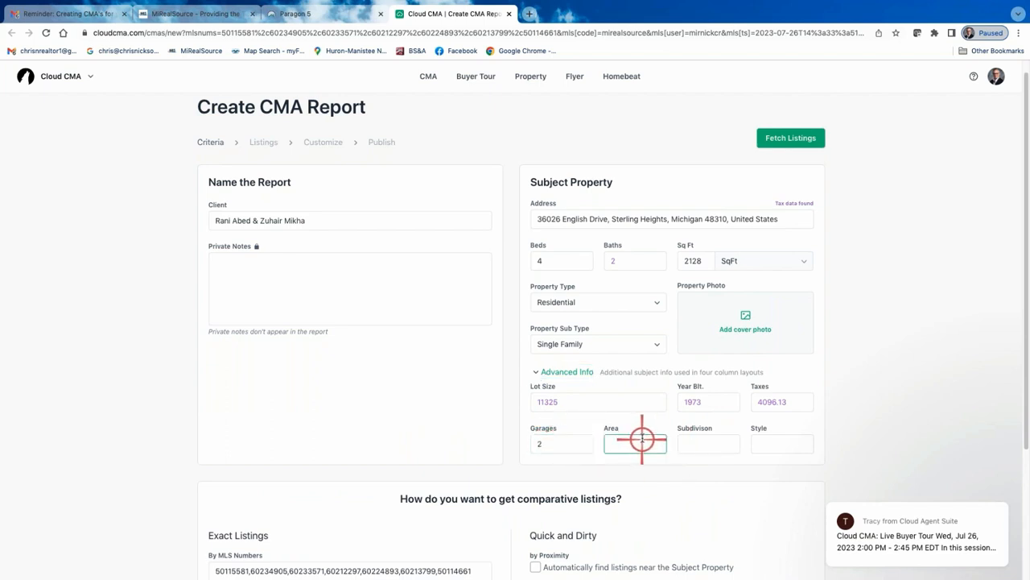
pyautogui.click(713, 446)
pyautogui.click(778, 442)
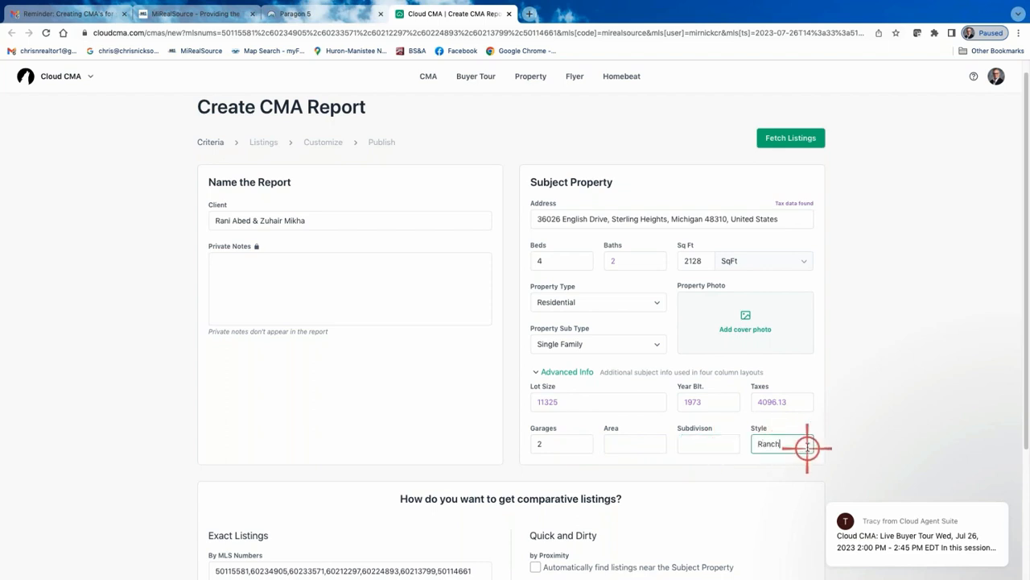
pyautogui.click(636, 443)
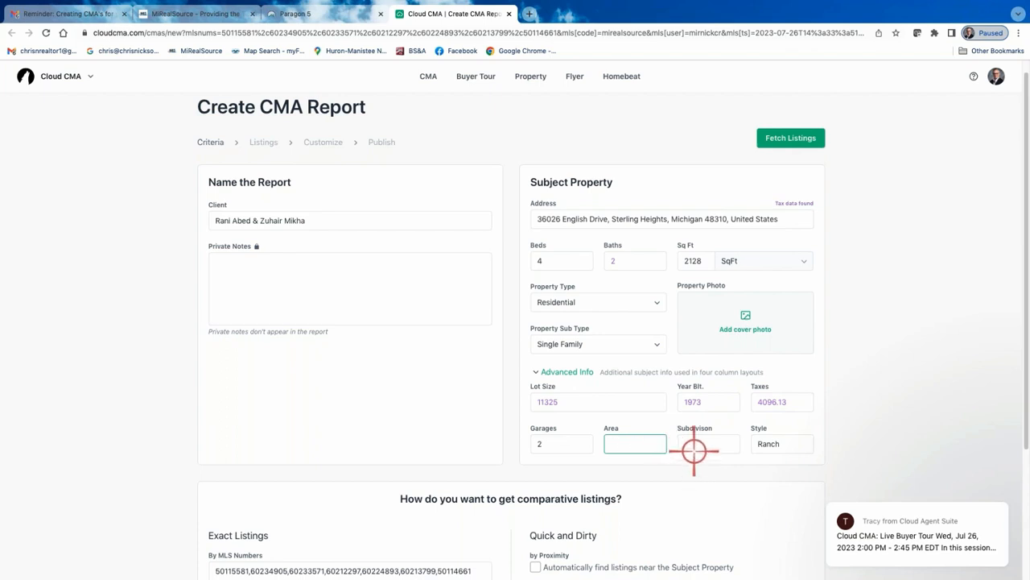
# Fetch the comparable listings for the CMA report
pyautogui.scroll(-2, 655, 455)
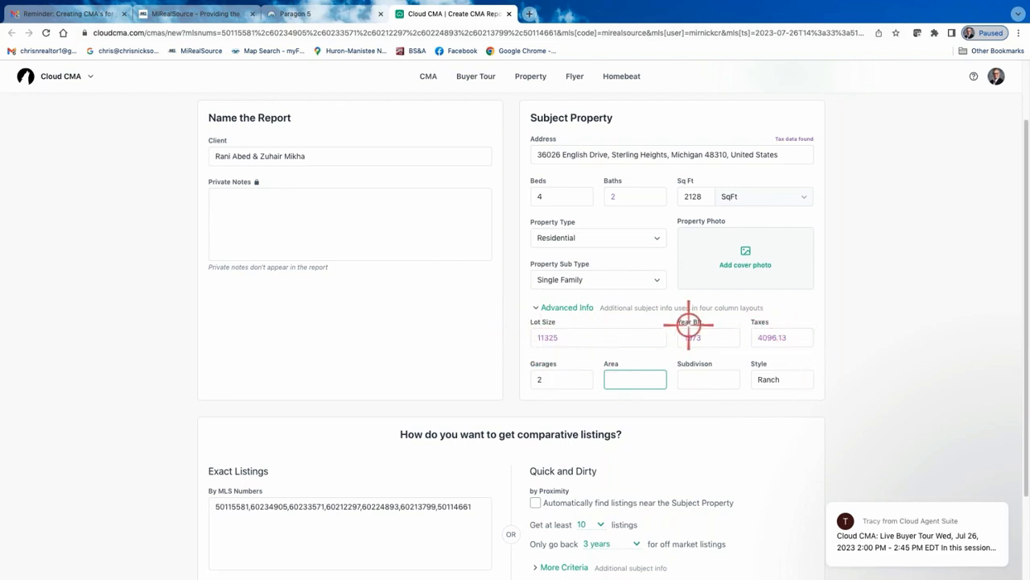
pyautogui.scroll(1, 687, 324)
pyautogui.scroll(-2, 686, 324)
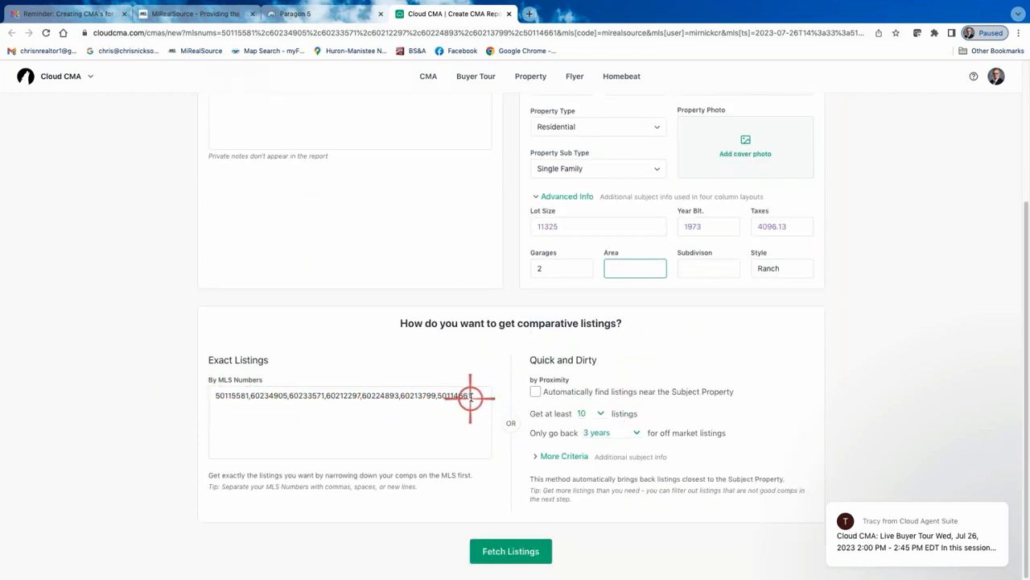
pyautogui.scroll(2, 467, 397)
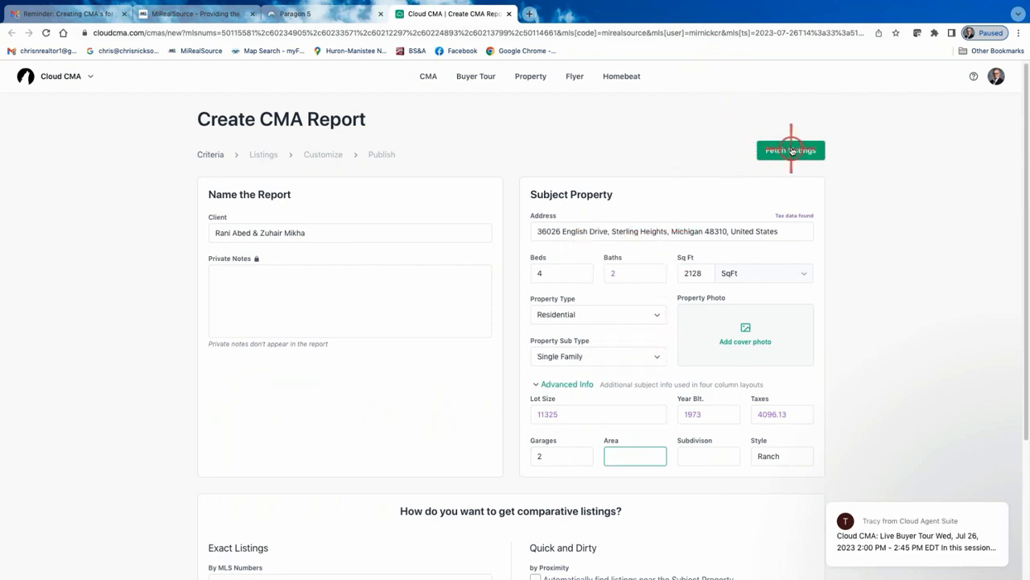
pyautogui.scroll(-3, 630, 247)
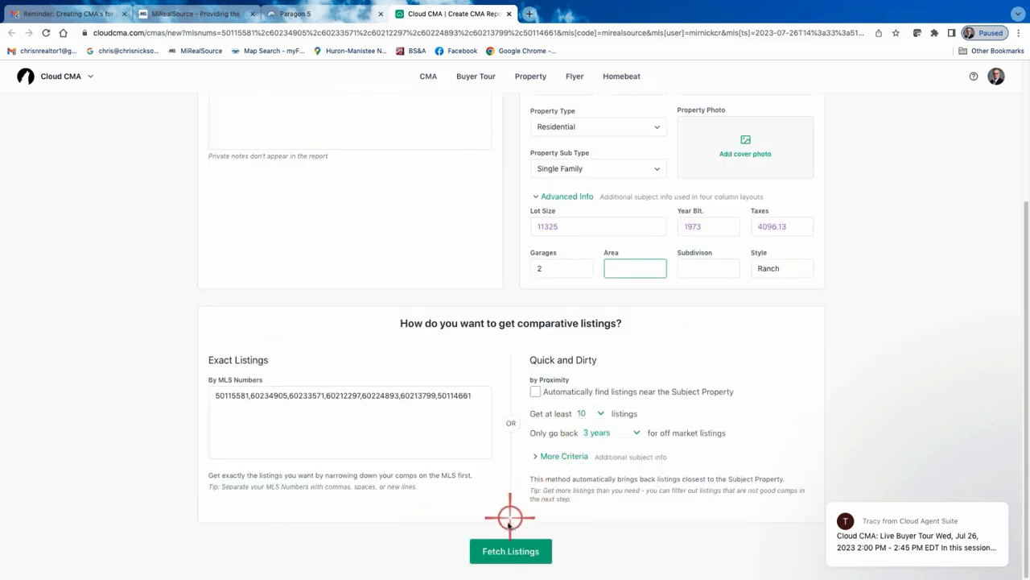
pyautogui.scroll(3, 782, 124)
pyautogui.click(782, 124)
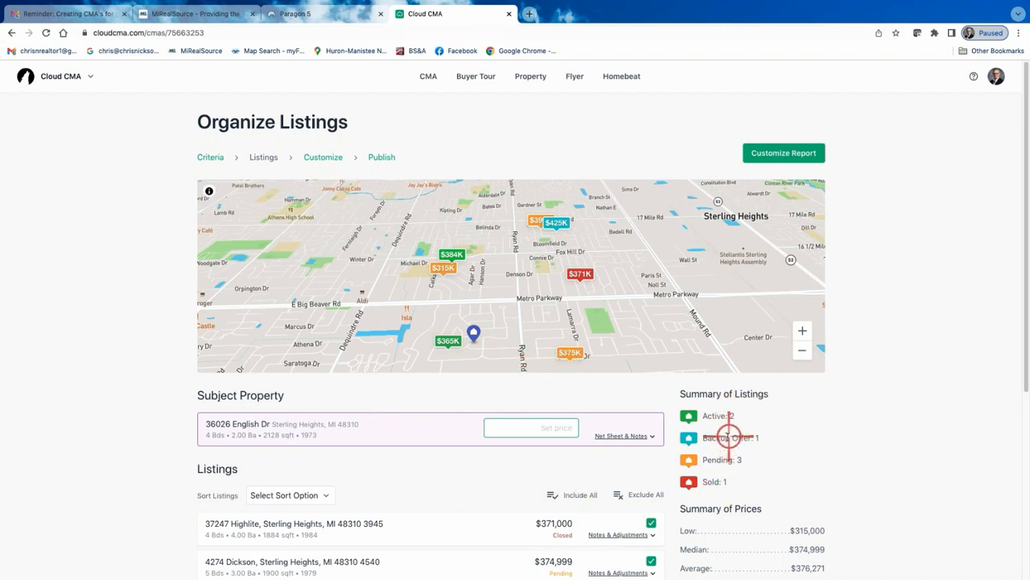
# Sort the comparable listings by Status
pyautogui.scroll(-2, 874, 453)
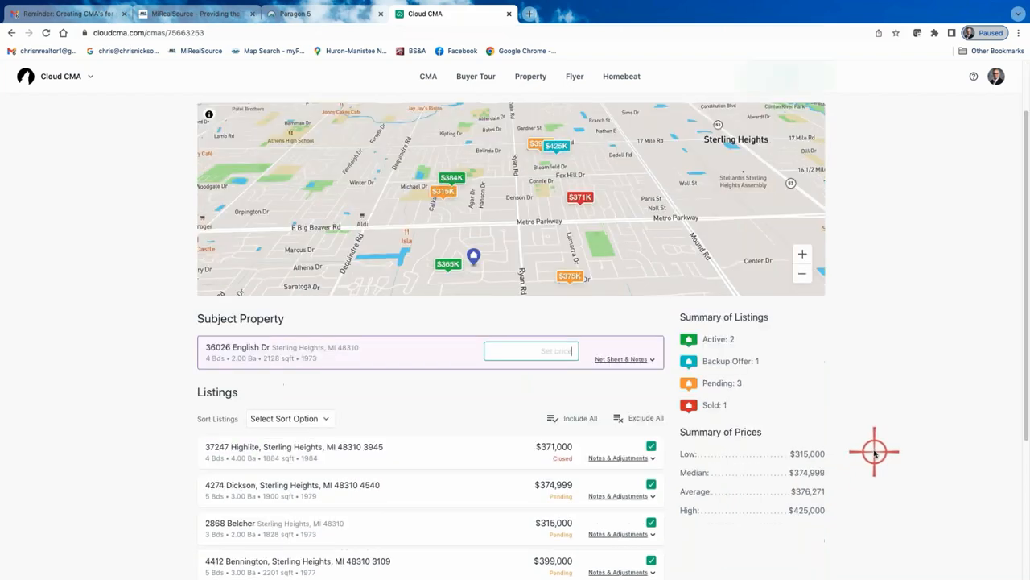
pyautogui.scroll(-3, 402, 564)
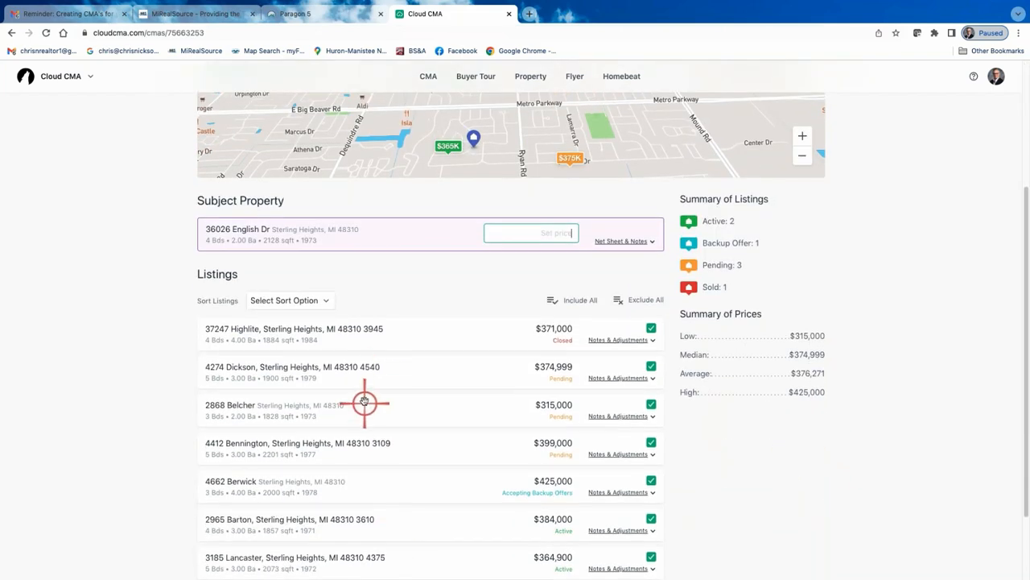
pyautogui.scroll(-1, 364, 401)
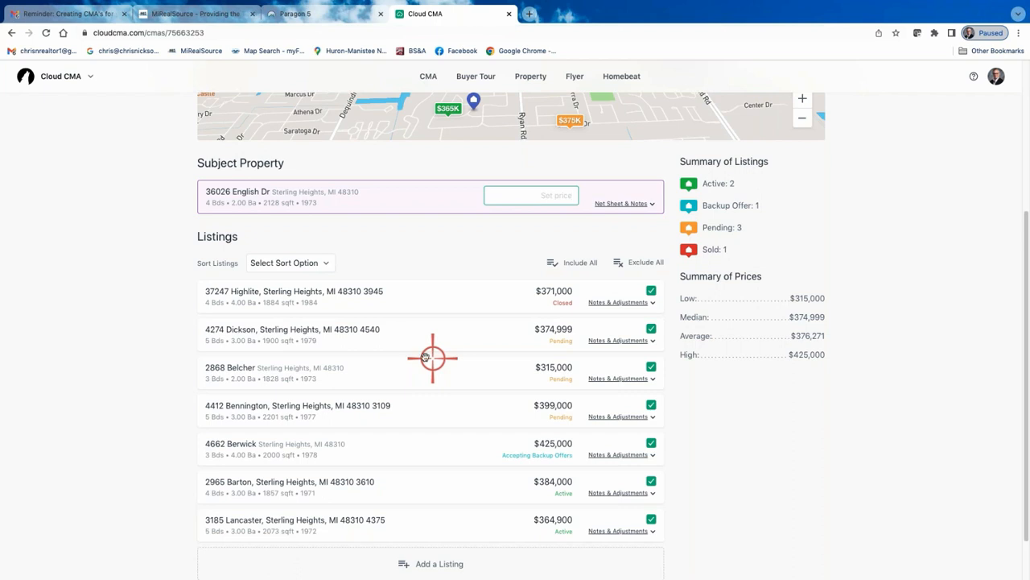
pyautogui.click(324, 262)
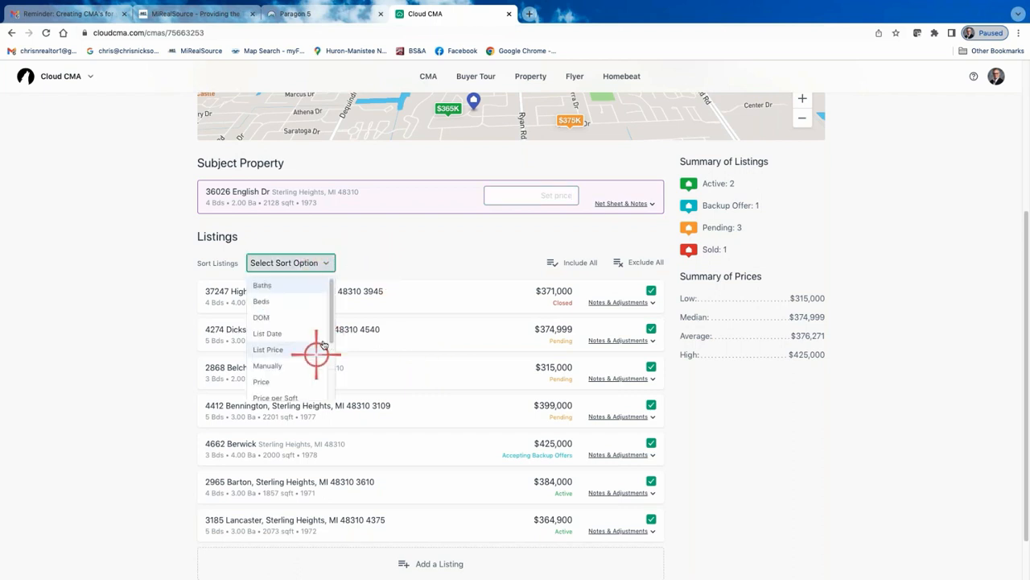
pyautogui.moveTo(332, 332); pyautogui.dragTo(333, 391)
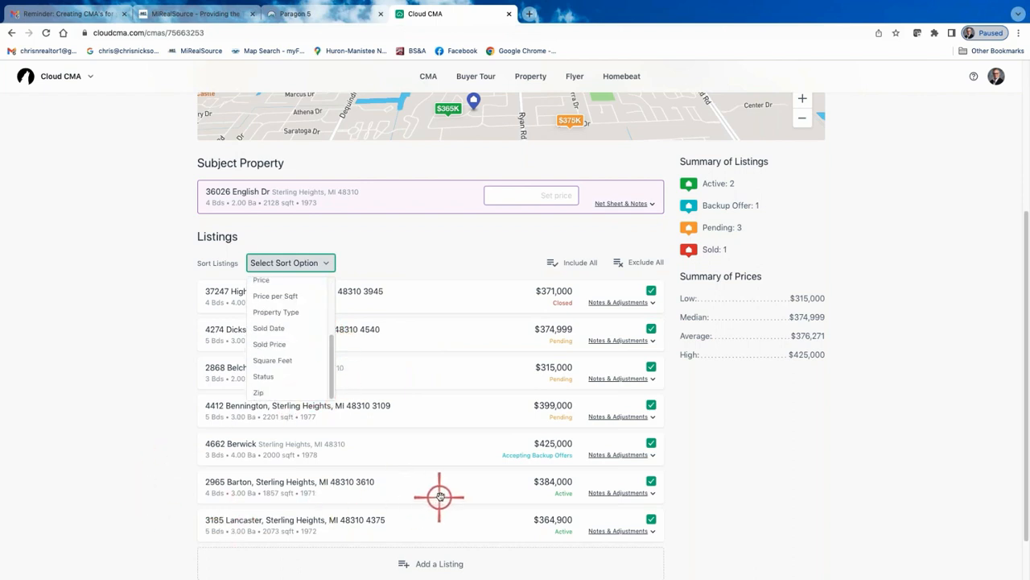
pyautogui.click(273, 376)
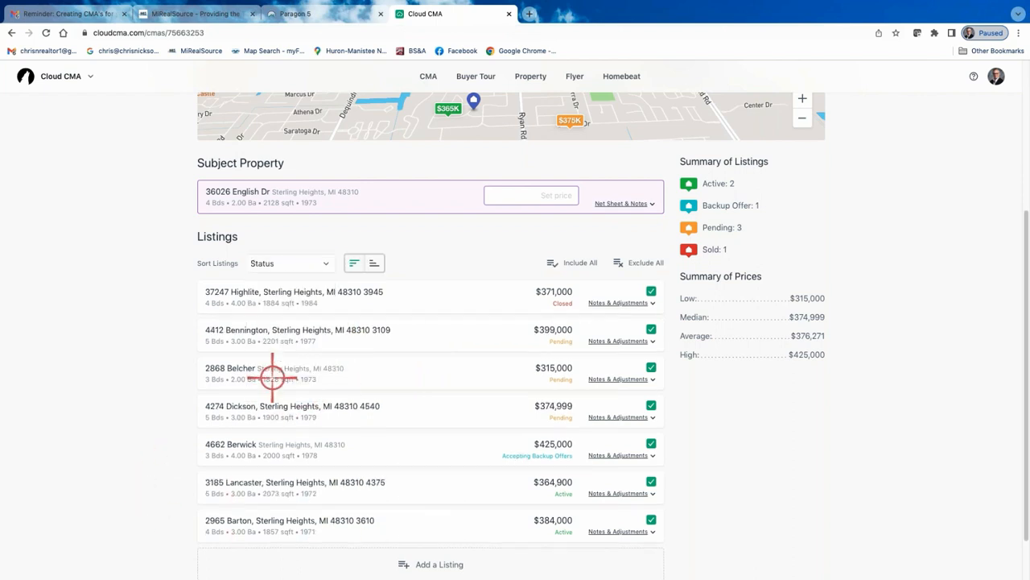
# Reverse the Status sort so the listings appear in descending order
pyautogui.click(323, 264)
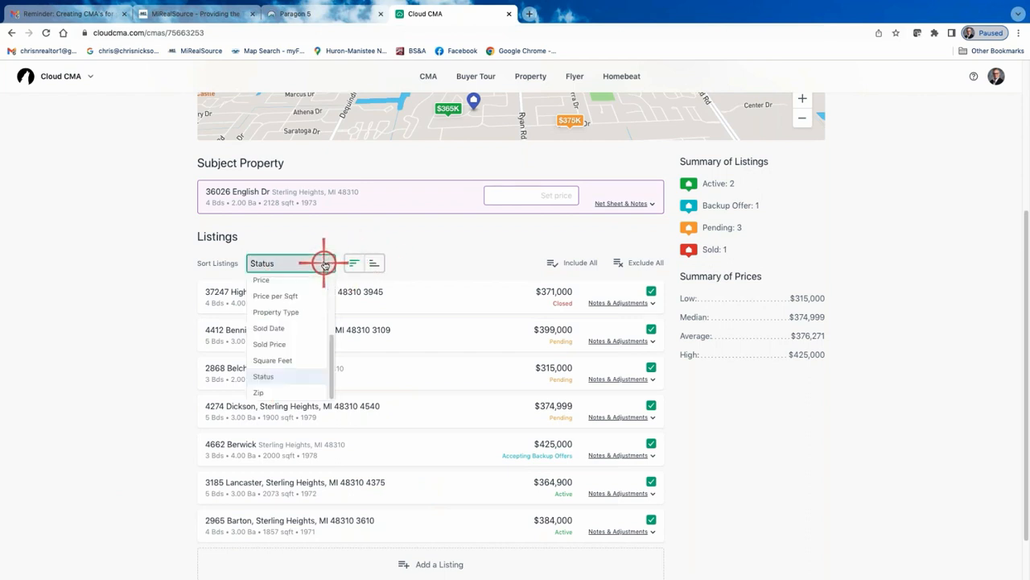
pyautogui.click(270, 375)
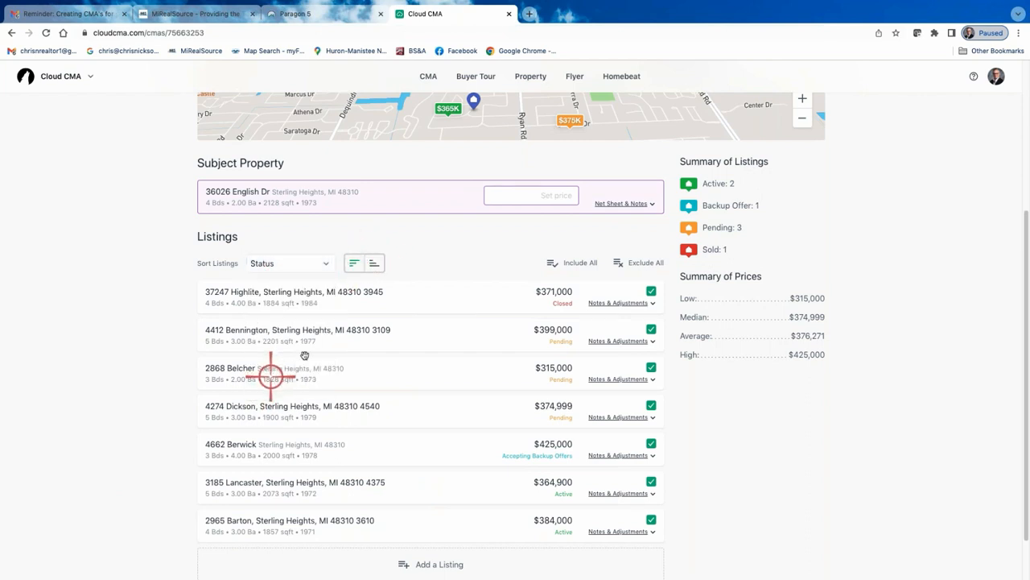
pyautogui.click(373, 264)
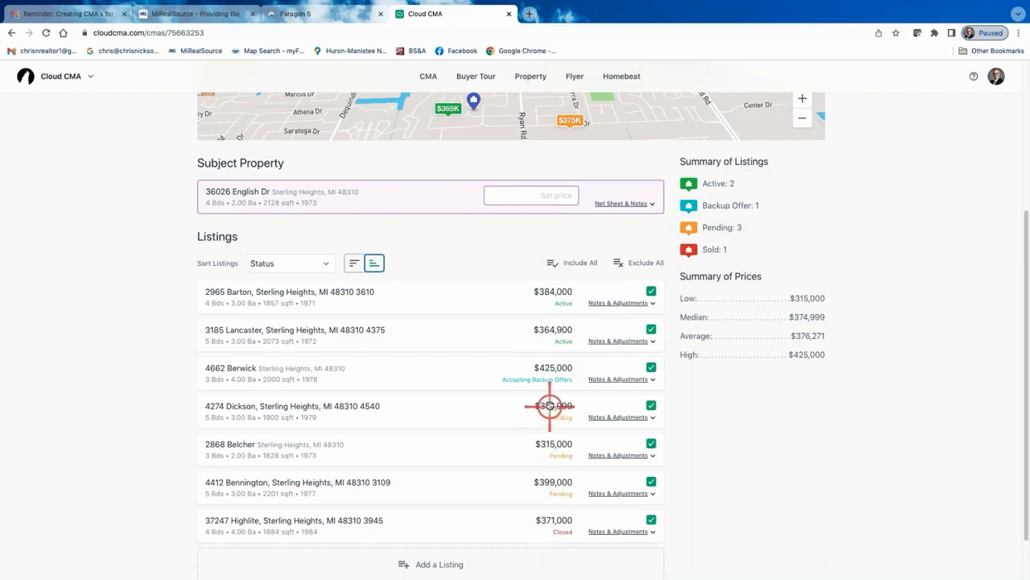
pyautogui.moveTo(545, 408); pyautogui.dragTo(554, 456)
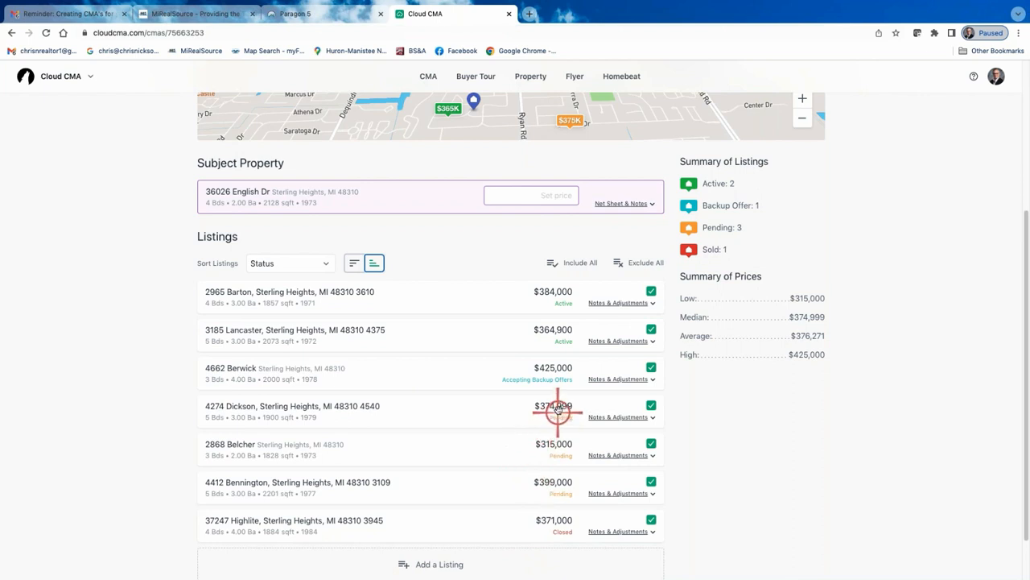
pyautogui.moveTo(409, 451); pyautogui.dragTo(455, 421)
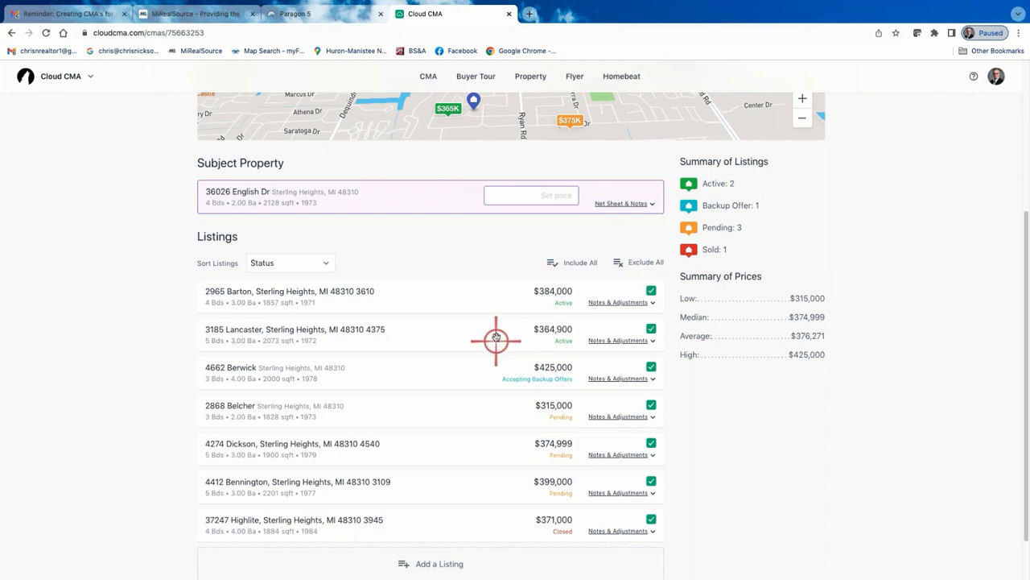
pyautogui.moveTo(471, 338); pyautogui.dragTo(473, 291)
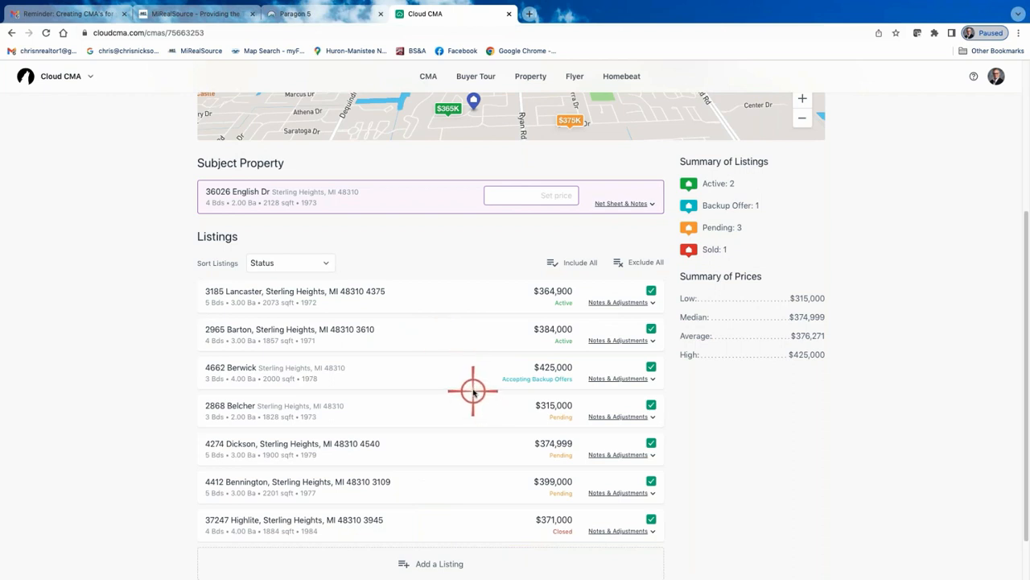
pyautogui.scroll(1, 507, 298)
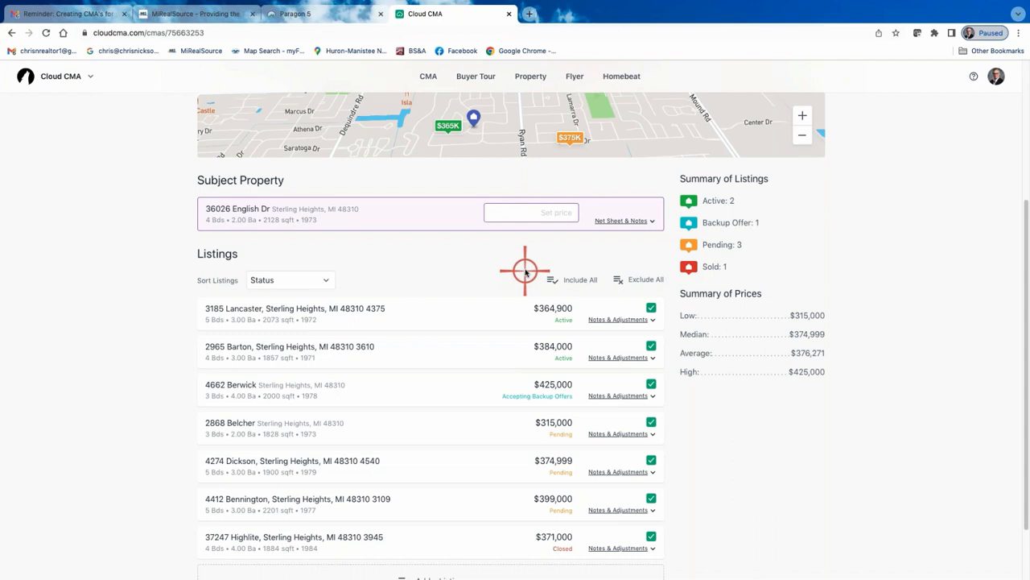
pyautogui.click(571, 215)
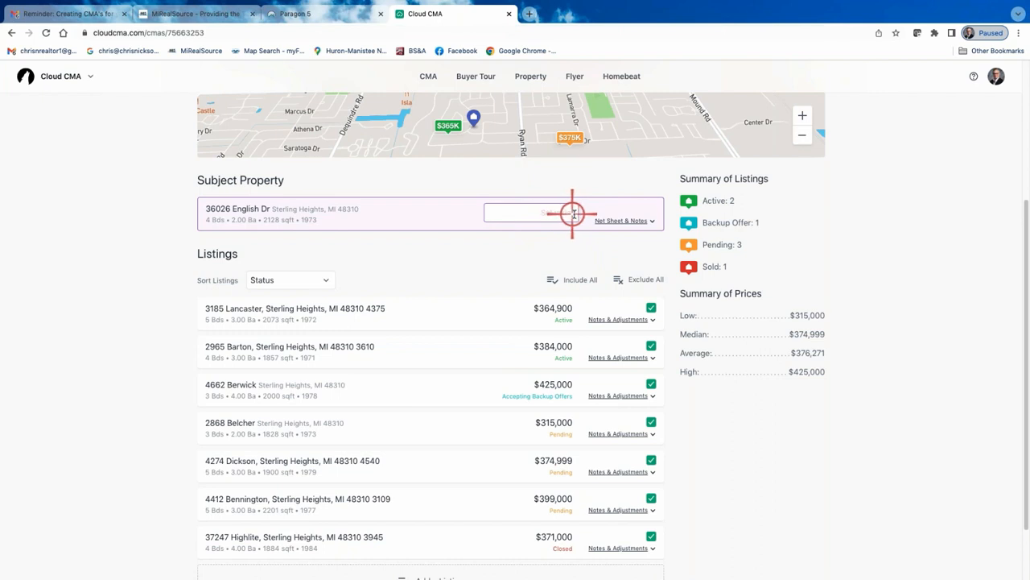
pyautogui.scroll(-2, 402, 372)
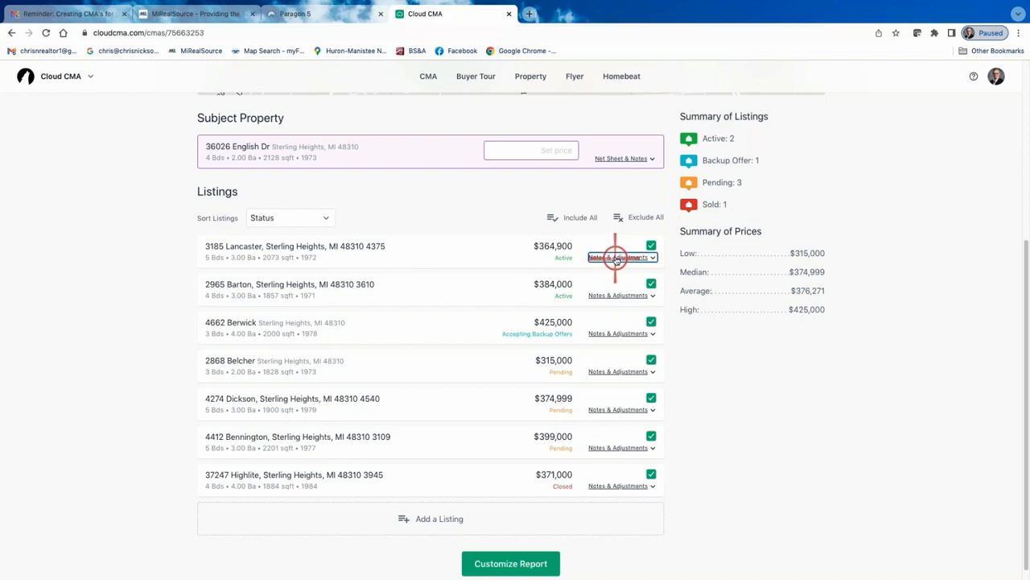
pyautogui.click(616, 258)
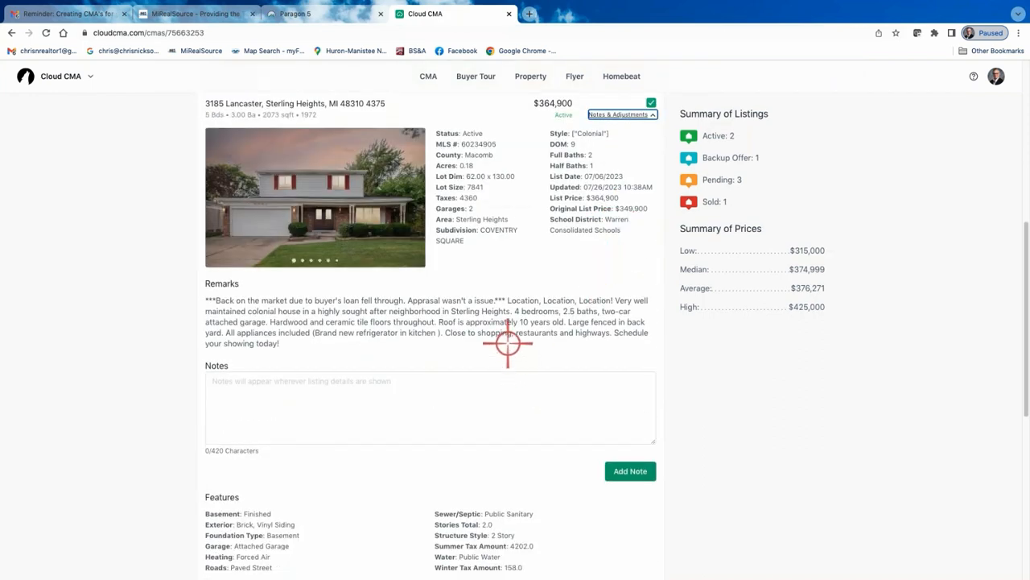
pyautogui.scroll(-4, 509, 350)
pyautogui.scroll(5, 355, 355)
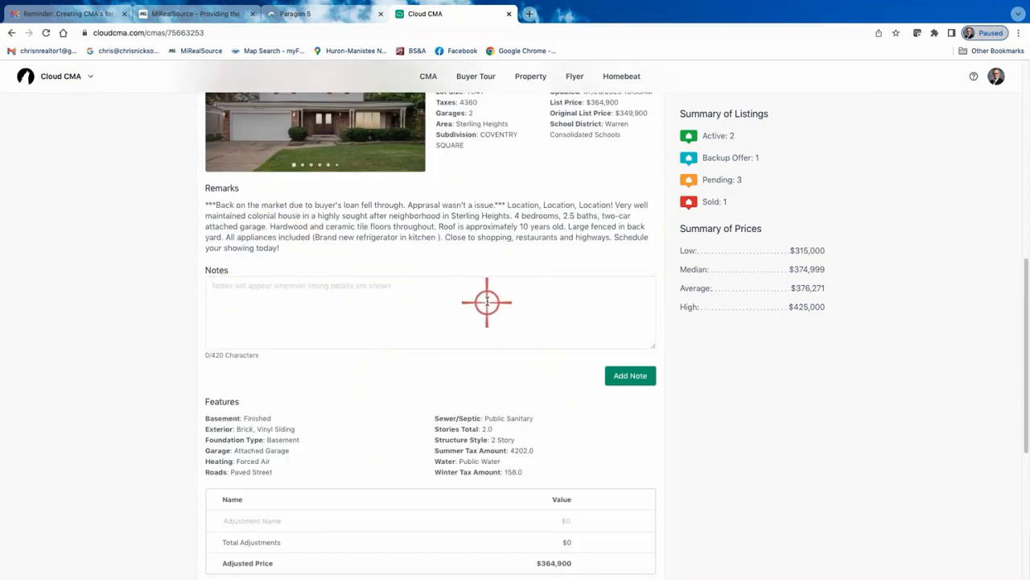
pyautogui.scroll(-3, 494, 305)
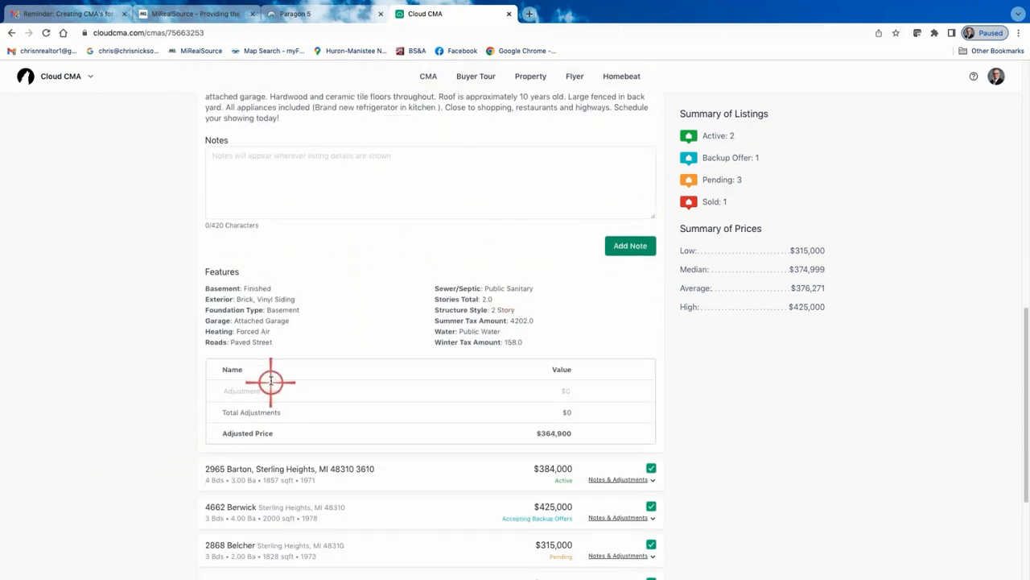
pyautogui.click(238, 389)
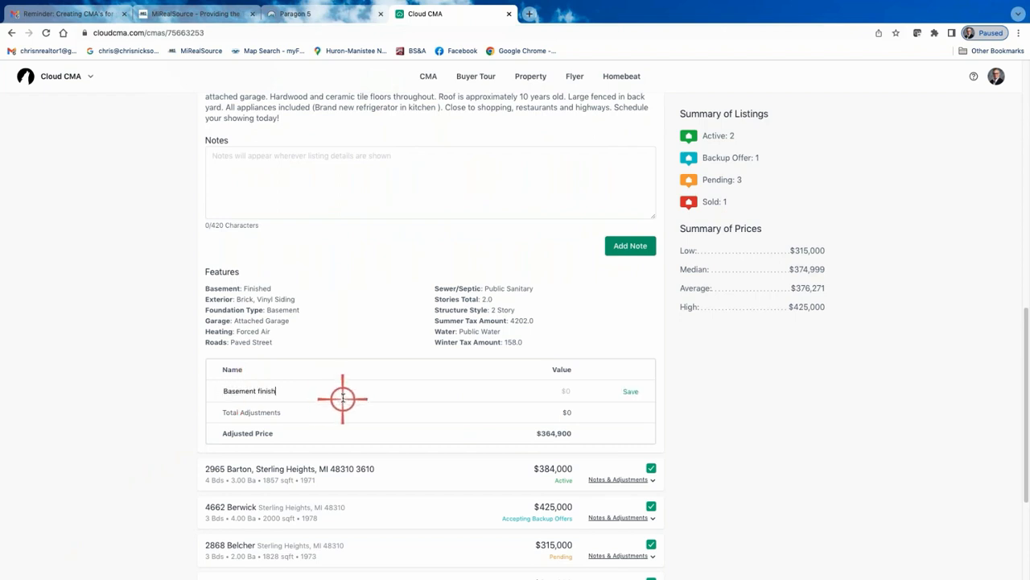
pyautogui.write('Basement finishes')
pyautogui.click(585, 390)
pyautogui.click(608, 391)
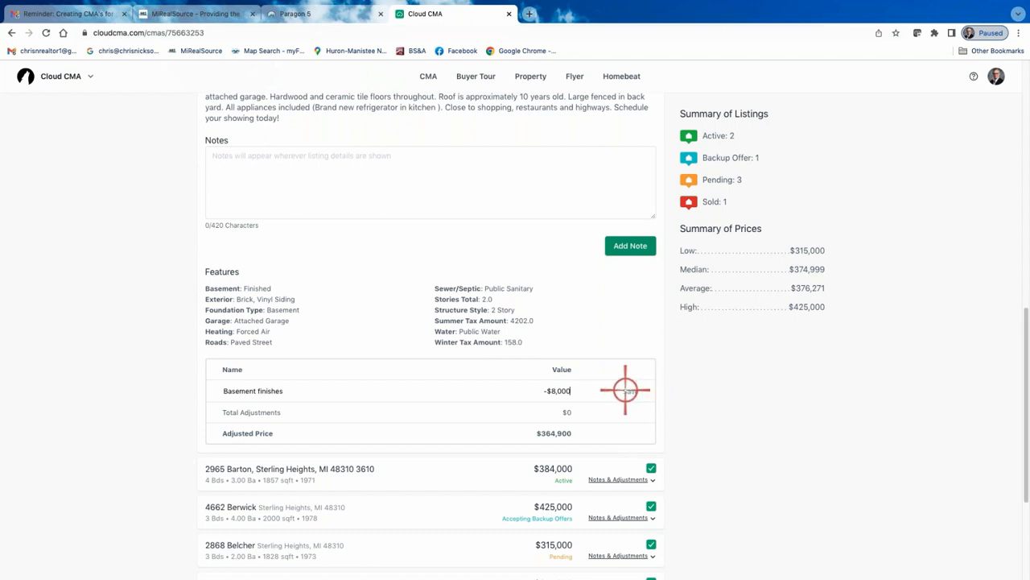
pyautogui.click(627, 390)
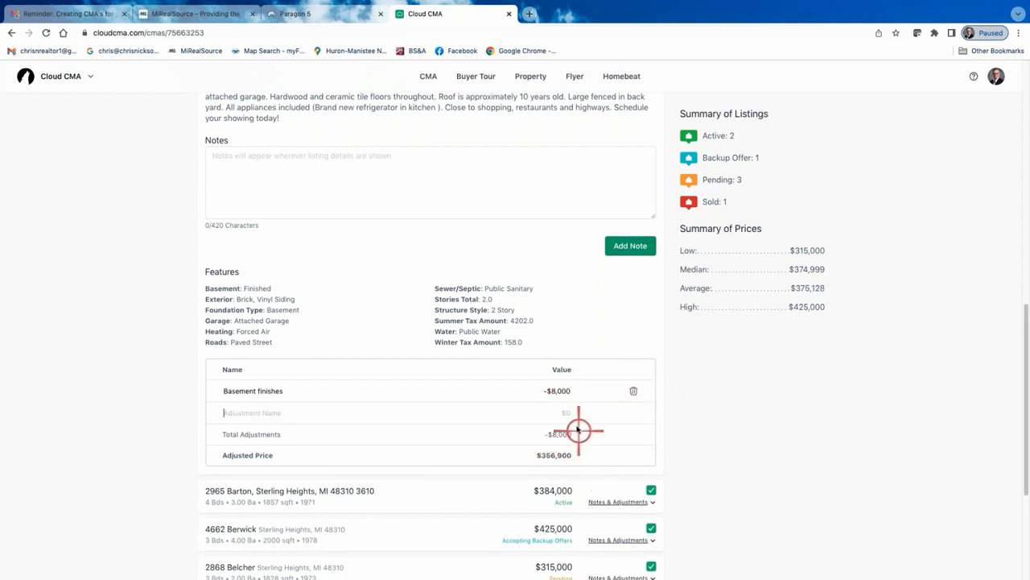
pyautogui.scroll(6, 576, 422)
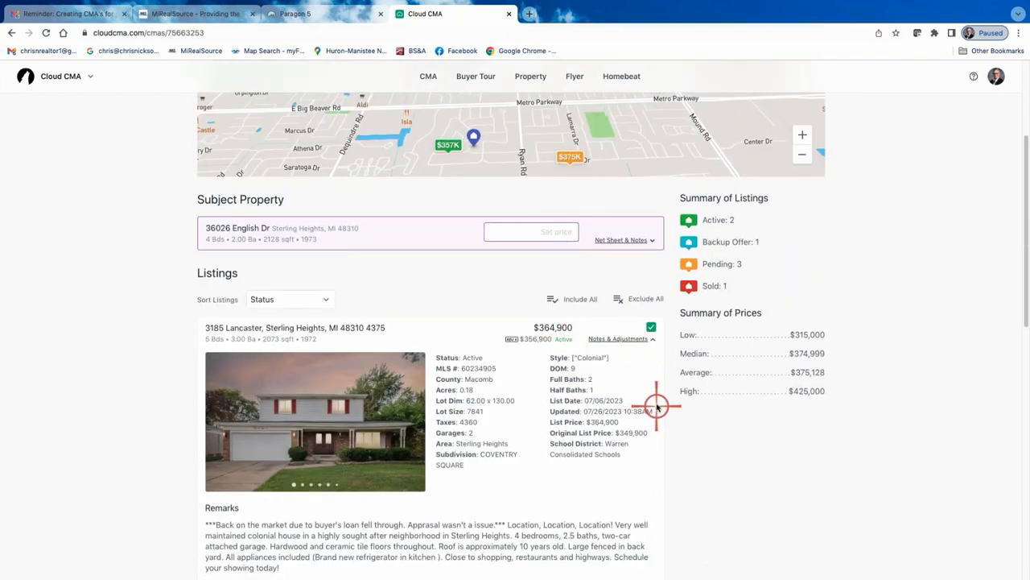
pyautogui.scroll(-3, 653, 400)
pyautogui.scroll(3, 653, 403)
pyautogui.scroll(-5, 652, 403)
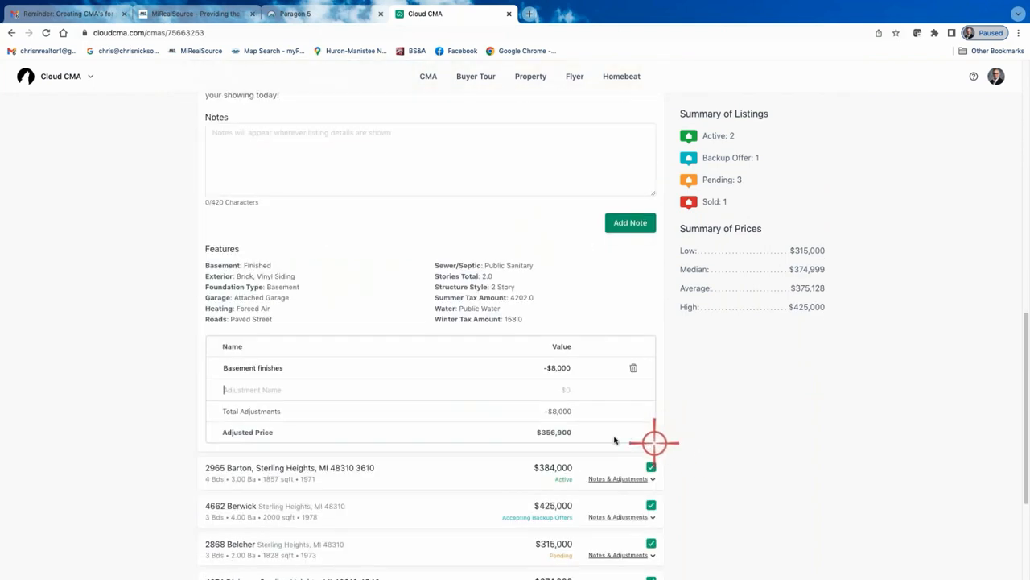
pyautogui.scroll(4, 625, 416)
pyautogui.scroll(2, 625, 416)
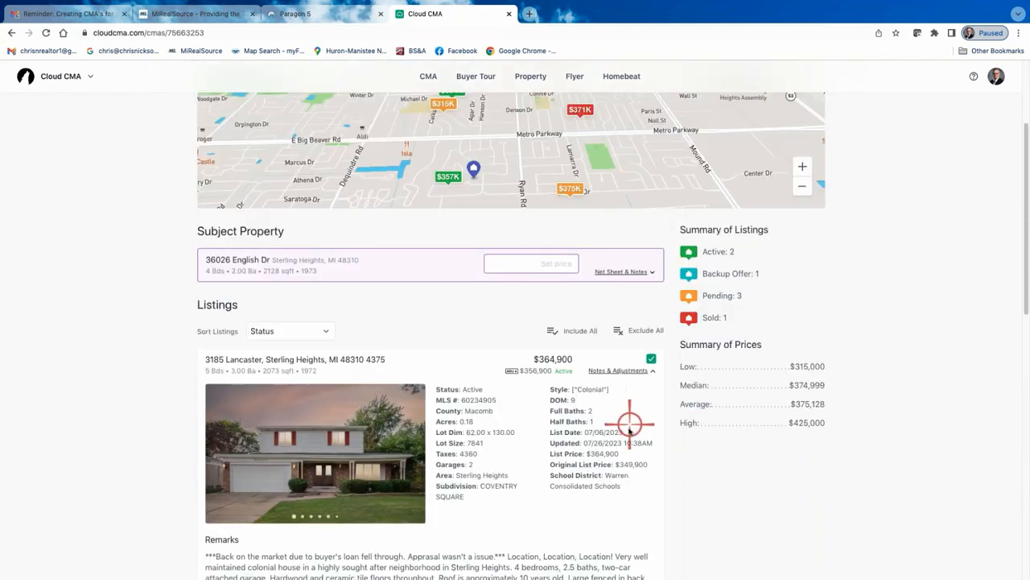
pyautogui.click(618, 370)
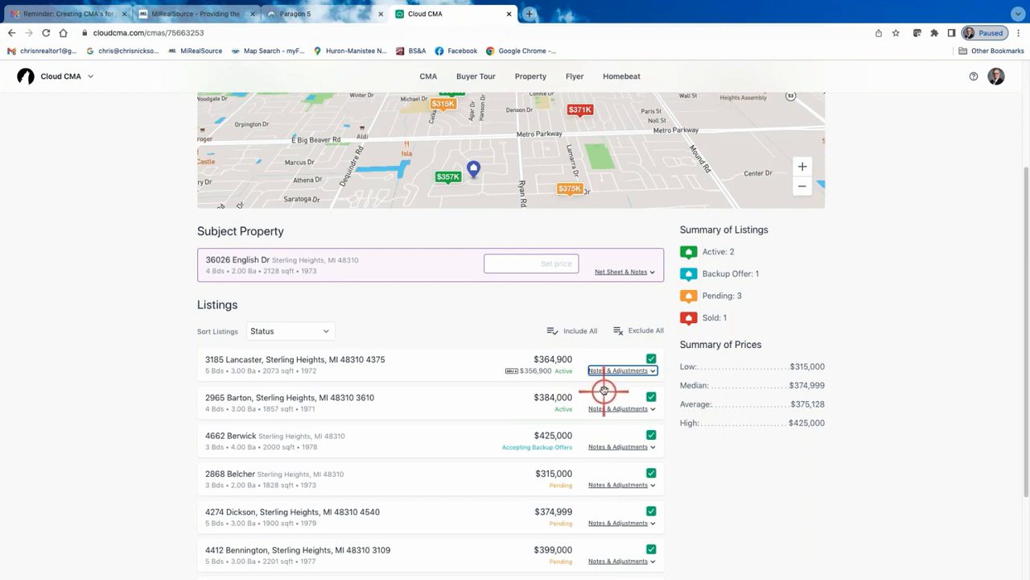
pyautogui.click(652, 370)
pyautogui.scroll(-4, 479, 501)
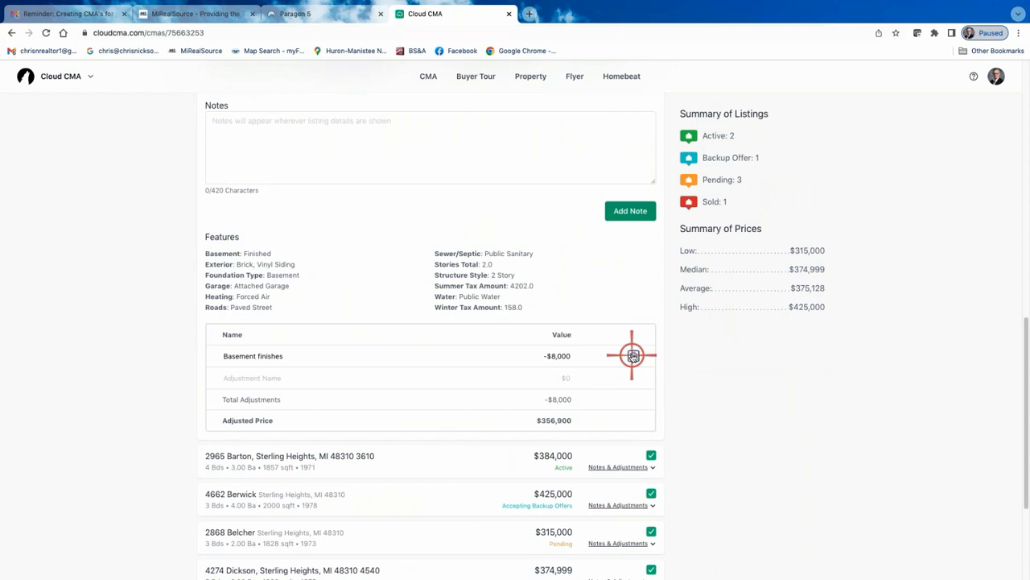
pyautogui.click(632, 355)
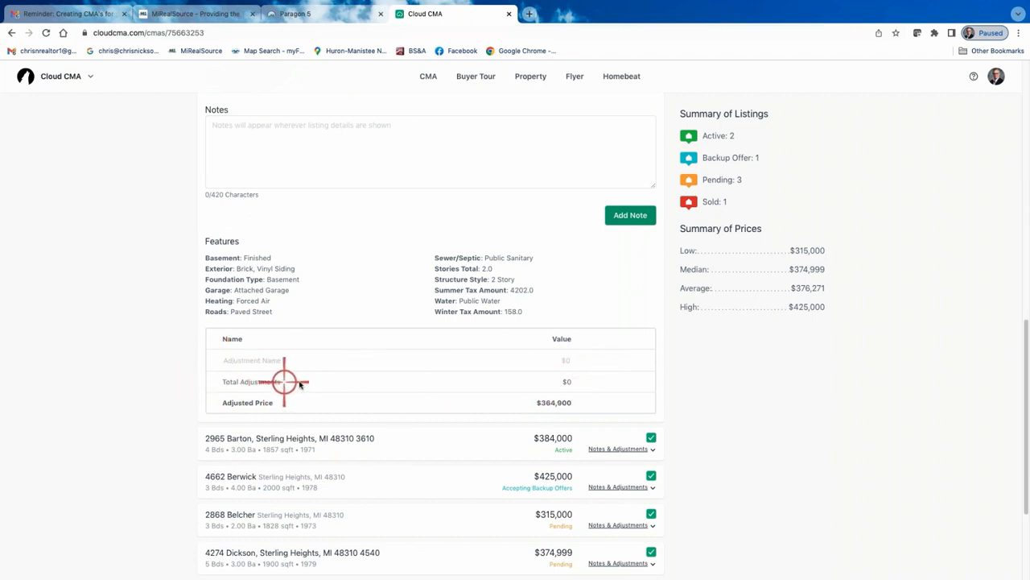
pyautogui.scroll(2, 571, 378)
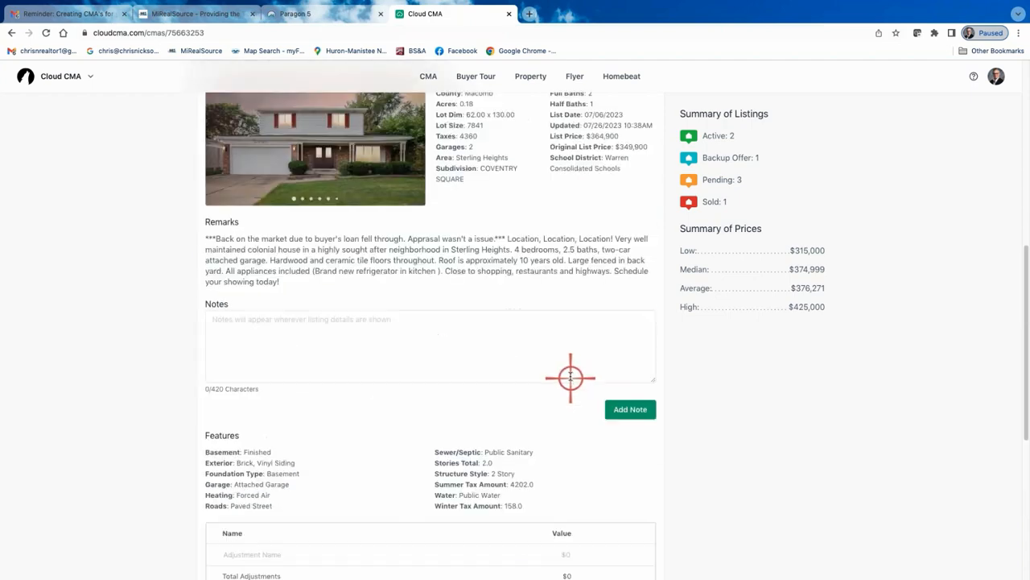
pyautogui.scroll(2, 569, 377)
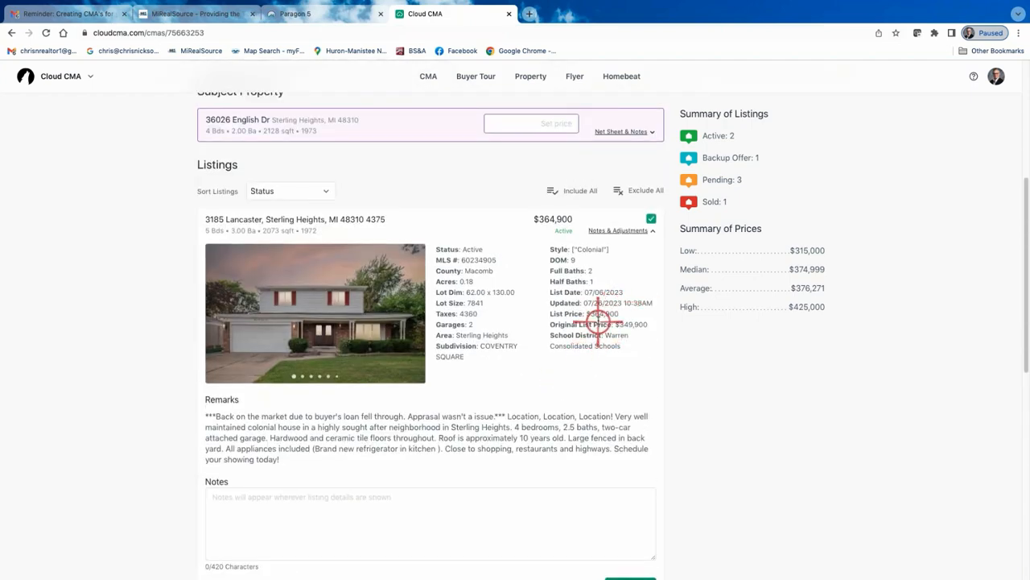
pyautogui.click(619, 231)
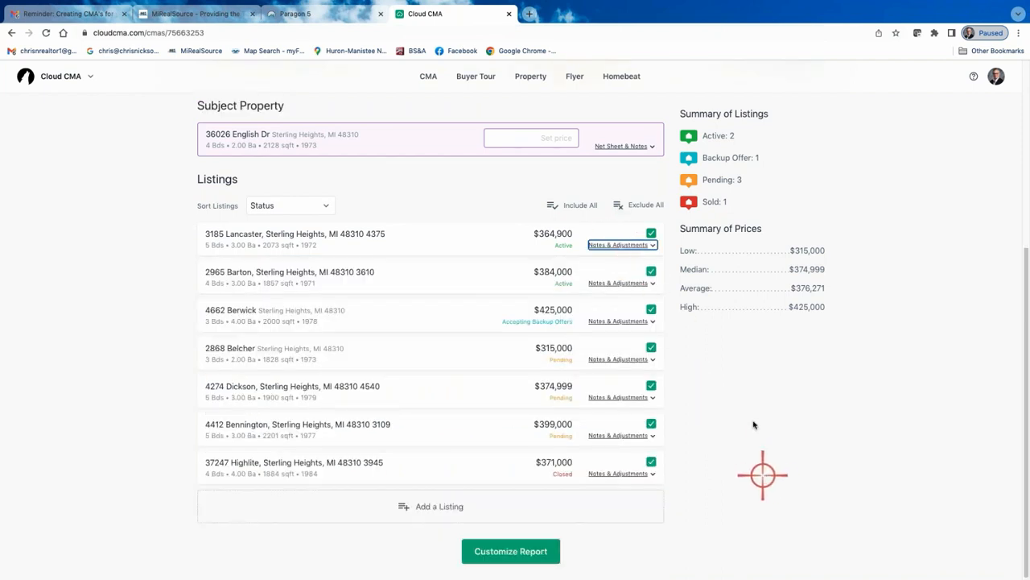
# Proceed from the organized listings to customizing the CMA report
pyautogui.scroll(1, 747, 416)
pyautogui.scroll(1, 724, 414)
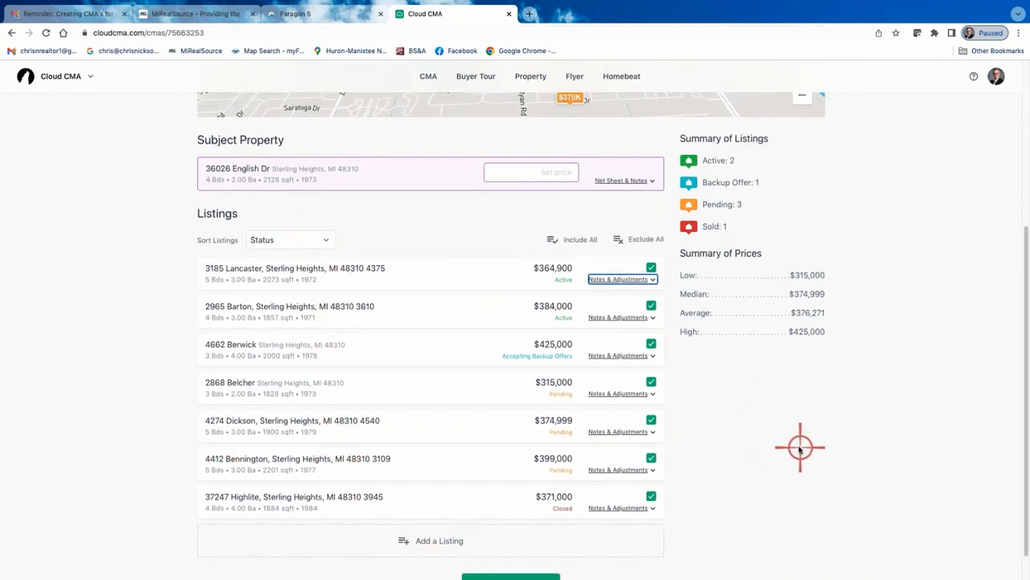
pyautogui.scroll(5, 789, 453)
pyautogui.scroll(-4, 776, 455)
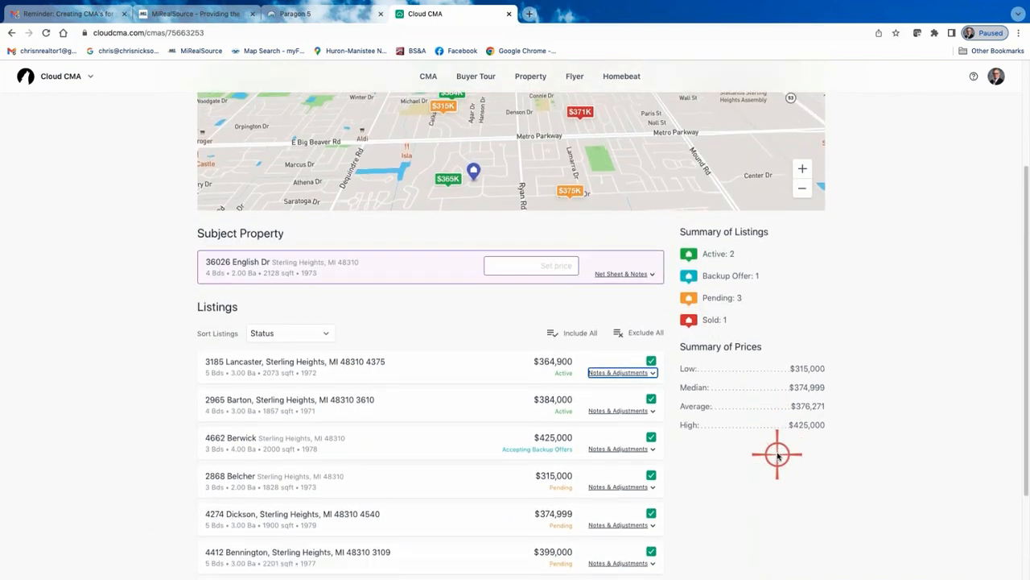
pyautogui.scroll(-2, 771, 461)
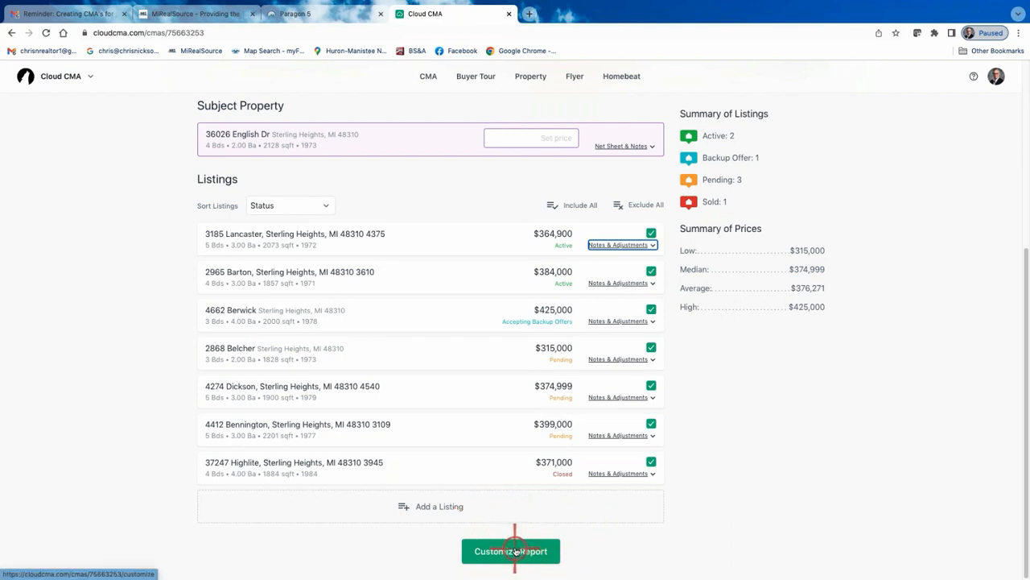
pyautogui.scroll(4, 511, 547)
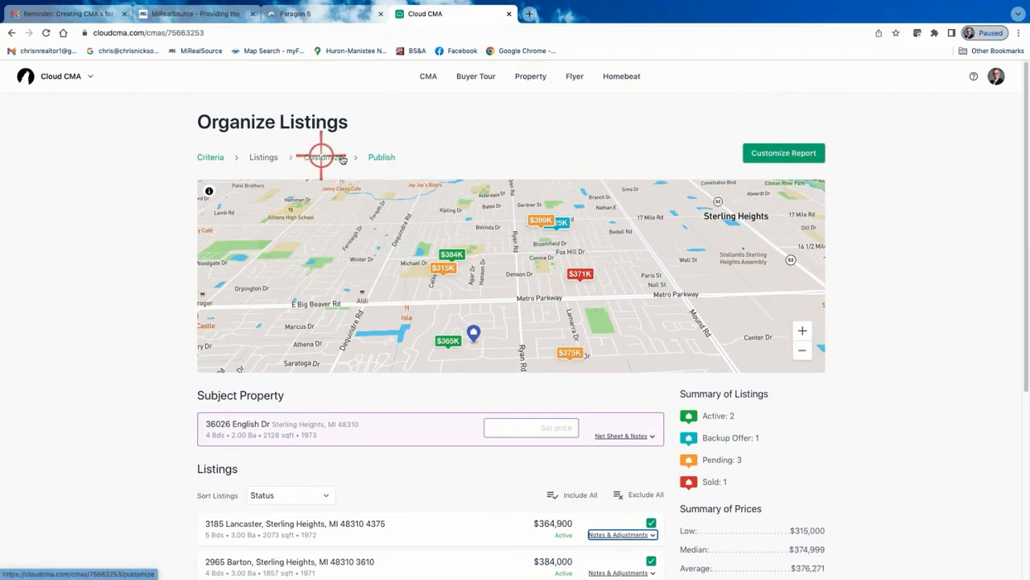
pyautogui.click(784, 154)
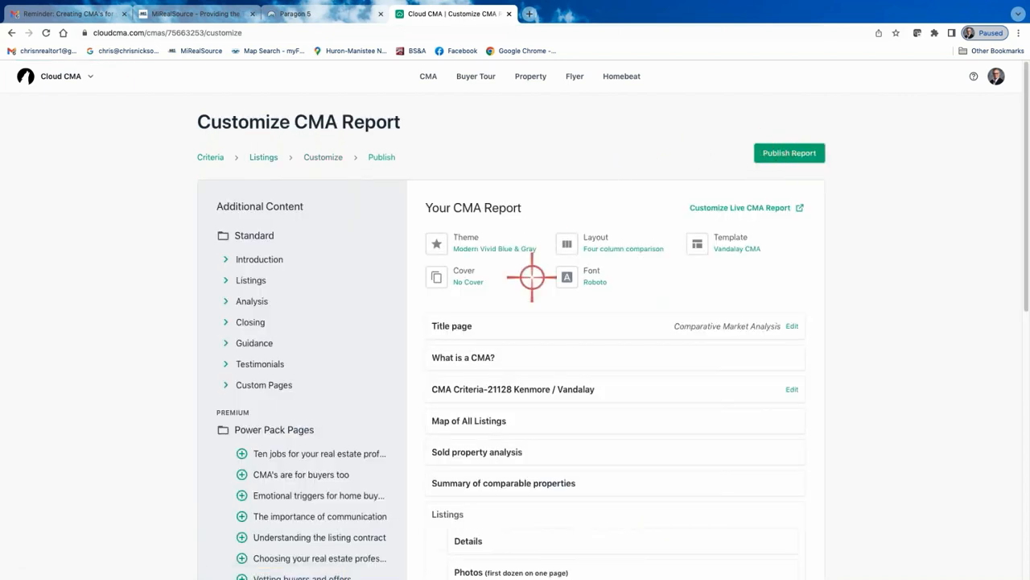
# Review the CMA report's sections and the additional content pages available to add
pyautogui.scroll(-1, 784, 346)
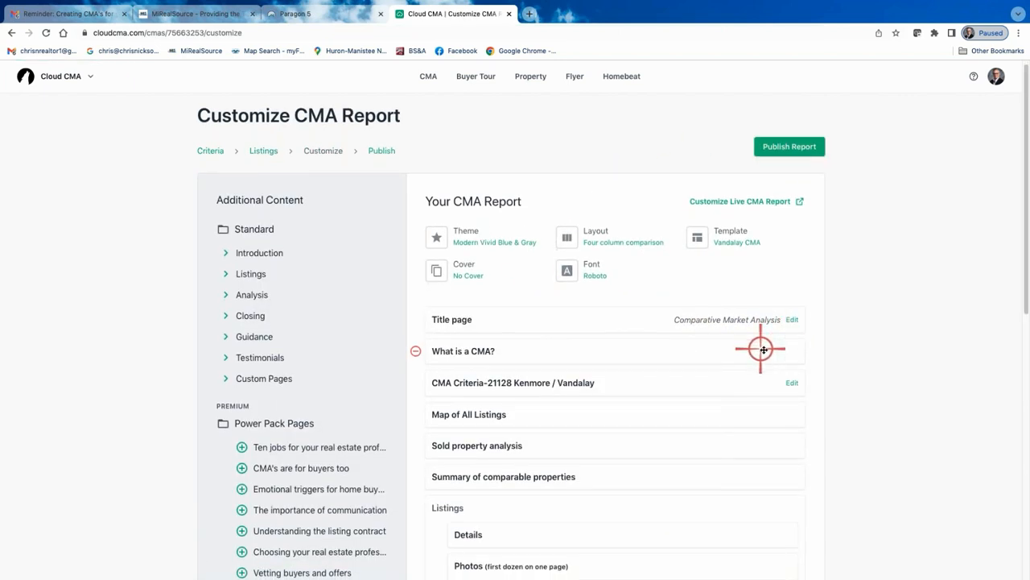
pyautogui.scroll(-1, 865, 363)
pyautogui.scroll(-2, 881, 371)
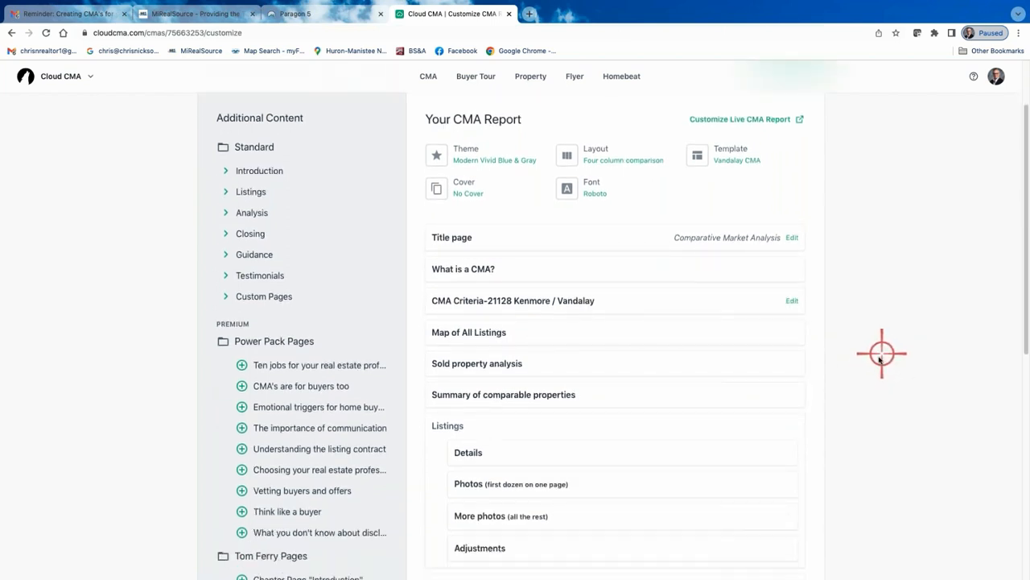
pyautogui.scroll(-2, 865, 373)
pyautogui.scroll(1, 864, 372)
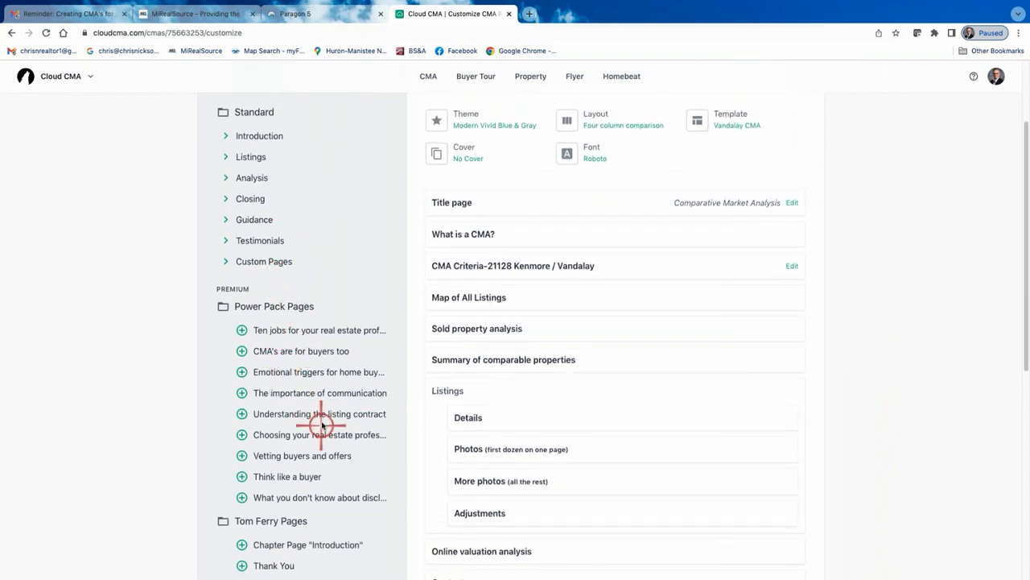
pyautogui.scroll(-2, 322, 423)
pyautogui.scroll(2, 322, 422)
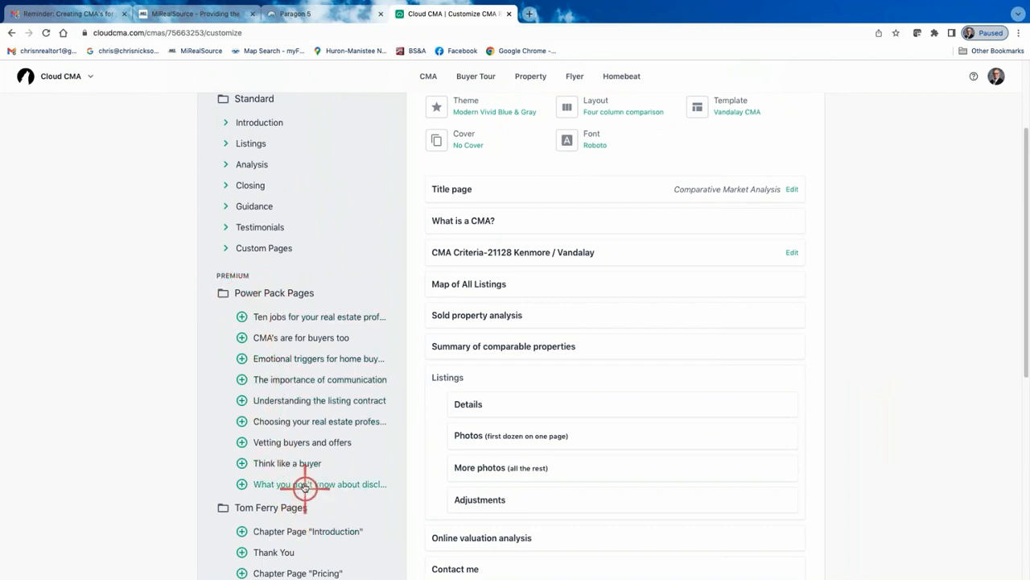
pyautogui.scroll(-1, 298, 477)
pyautogui.scroll(2, 288, 459)
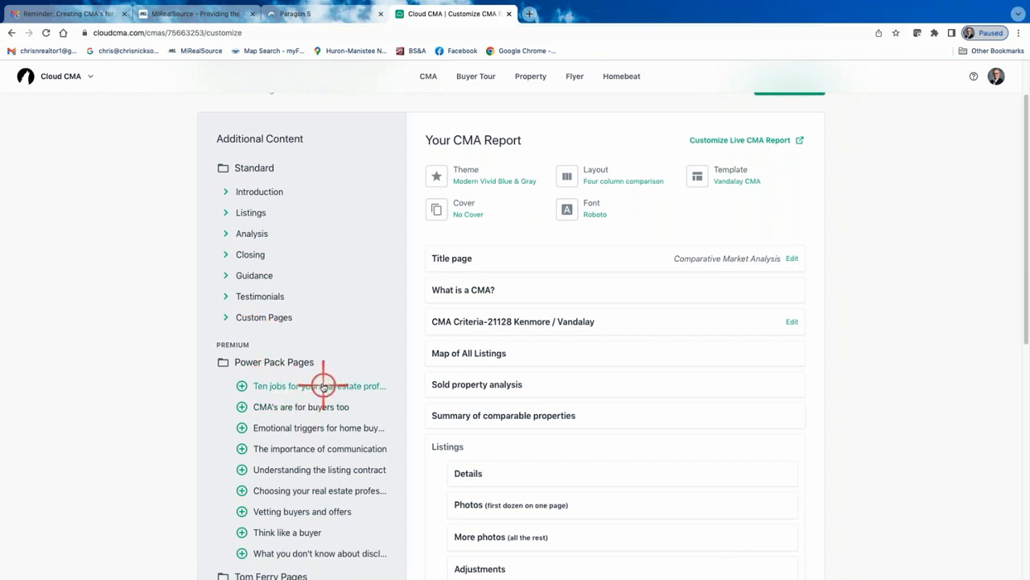
pyautogui.scroll(-2, 294, 414)
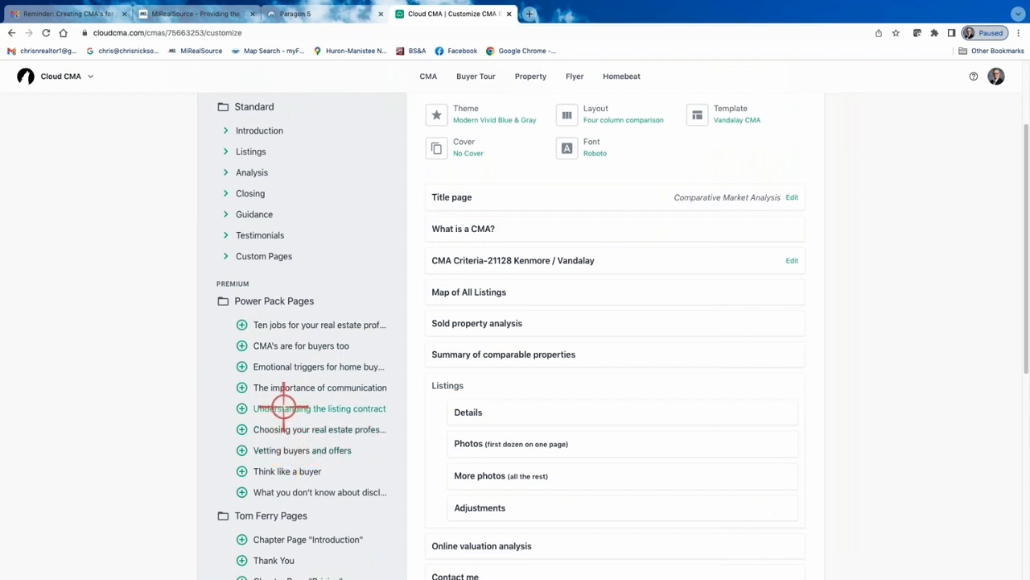
pyautogui.scroll(4, 282, 394)
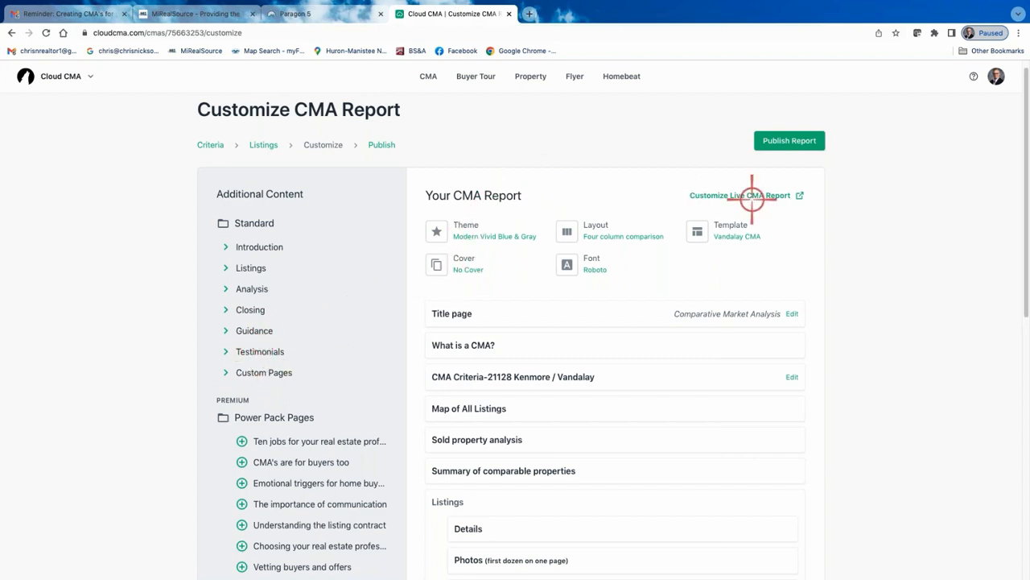
pyautogui.scroll(-5, 724, 444)
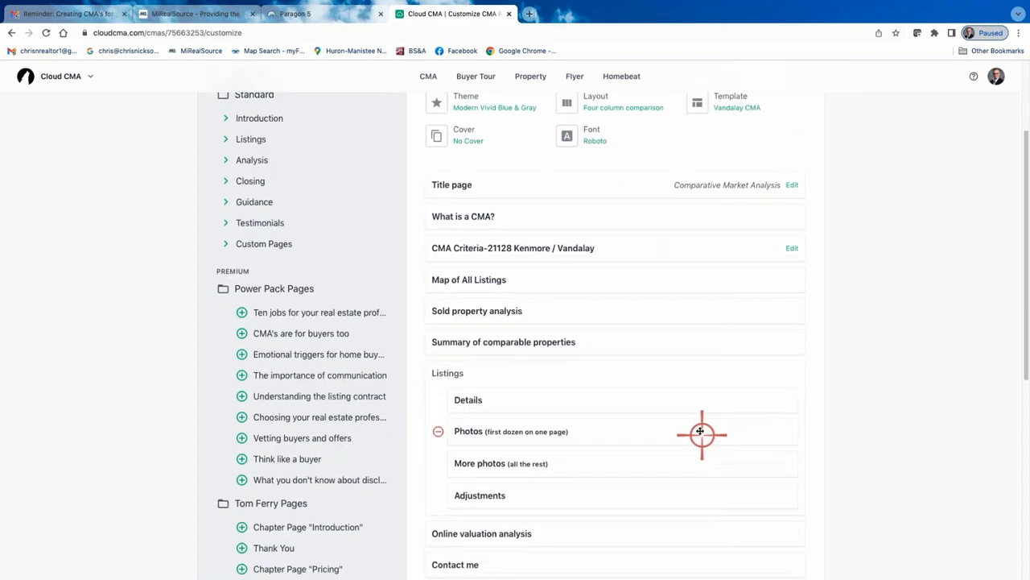
pyautogui.scroll(4, 676, 419)
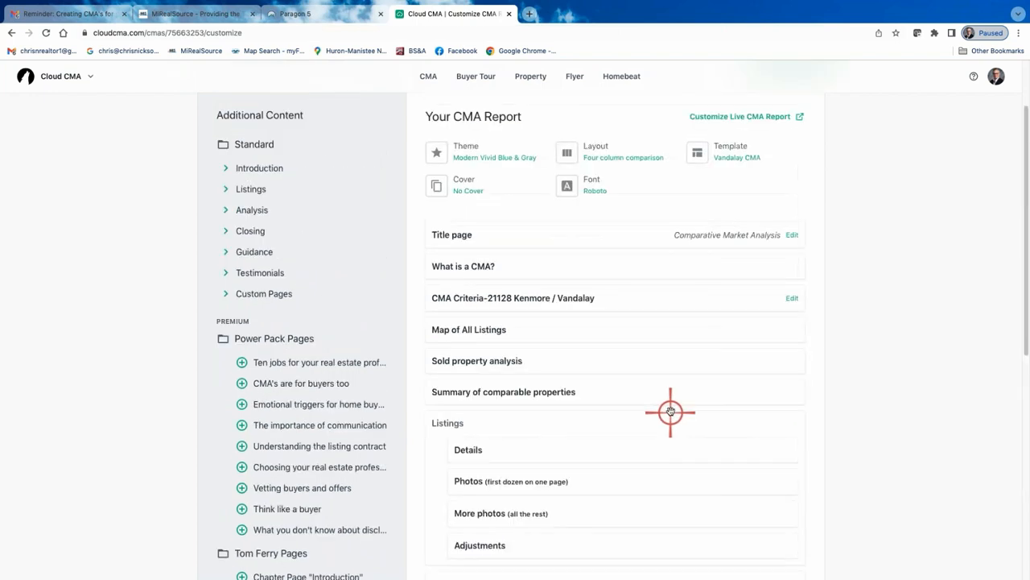
# Browse the saved and built-in report templates, then close the template chooser
pyautogui.click(748, 160)
pyautogui.scroll(-1, 541, 328)
pyautogui.scroll(-3, 542, 330)
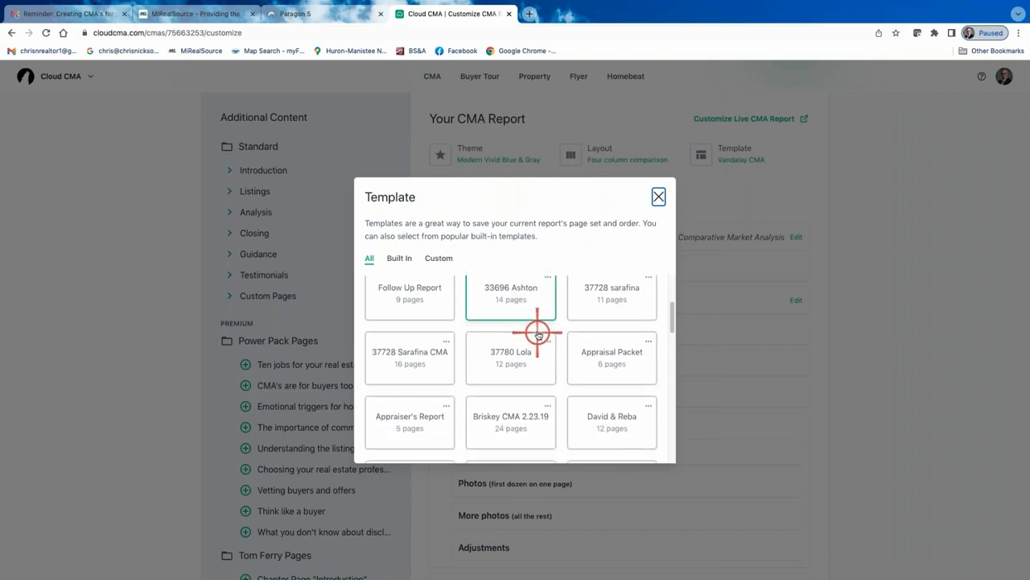
pyautogui.scroll(-5, 535, 339)
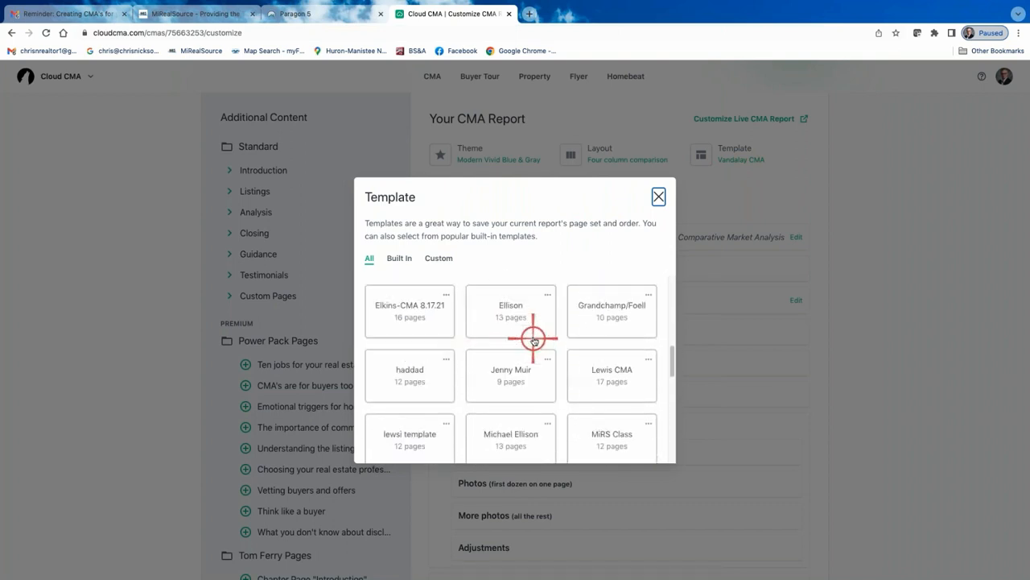
pyautogui.scroll(-8, 538, 385)
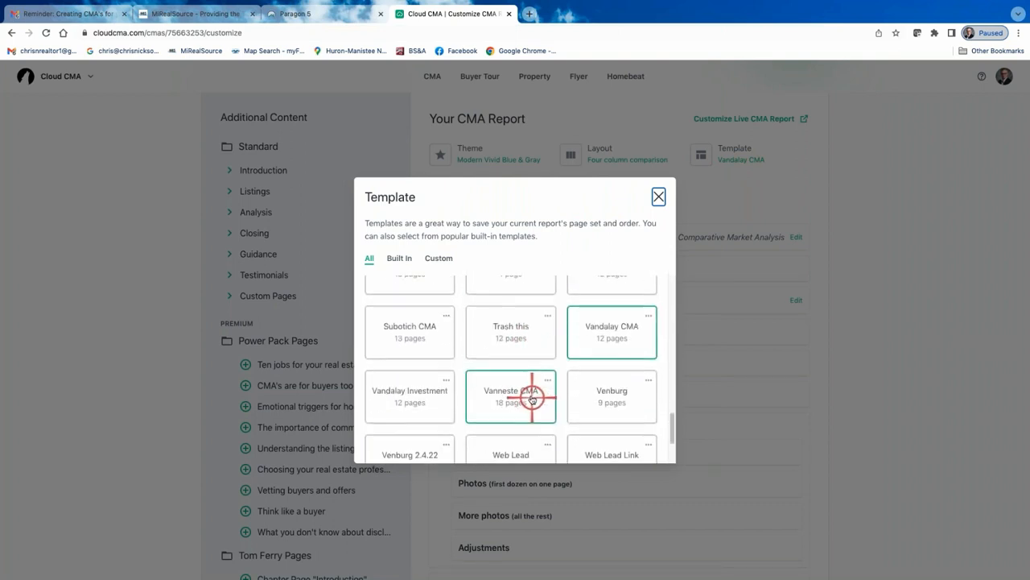
pyautogui.scroll(-2, 520, 407)
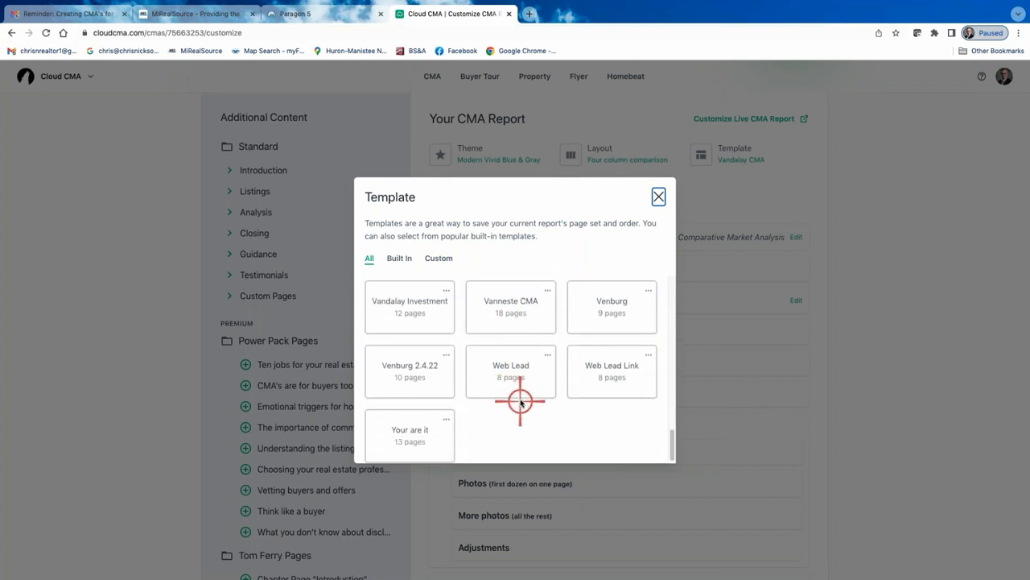
pyautogui.scroll(20, 519, 400)
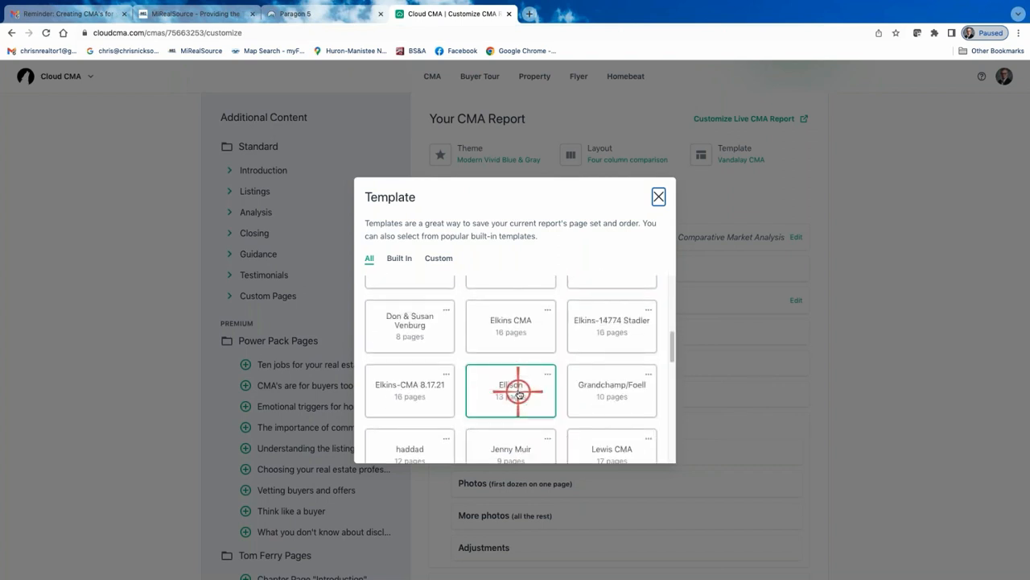
pyautogui.scroll(1, 518, 389)
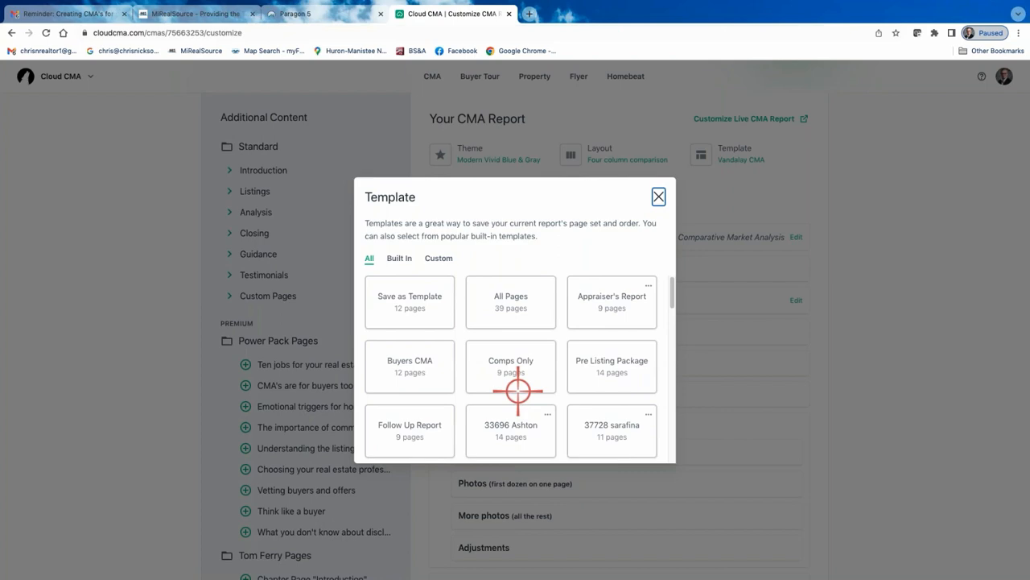
pyautogui.click(659, 197)
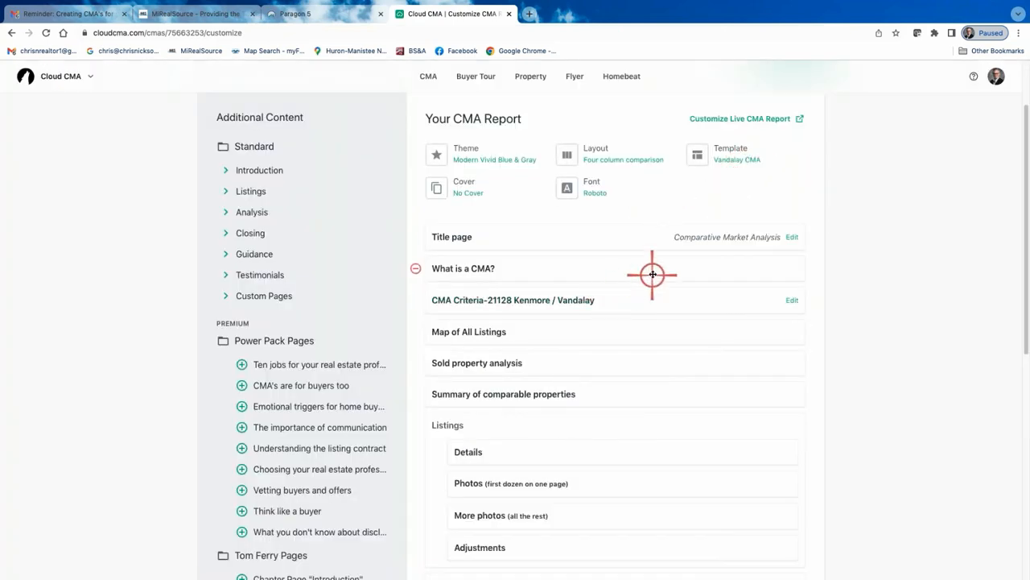
# Apply the built-in All Pages template to the CMA report
pyautogui.scroll(-4, 653, 274)
pyautogui.scroll(4, 617, 363)
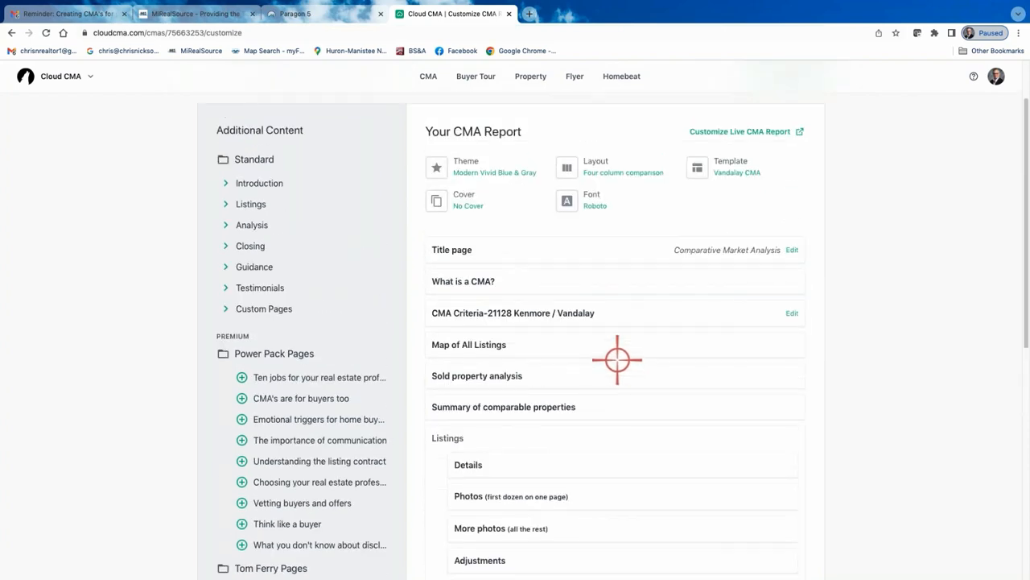
pyautogui.click(739, 173)
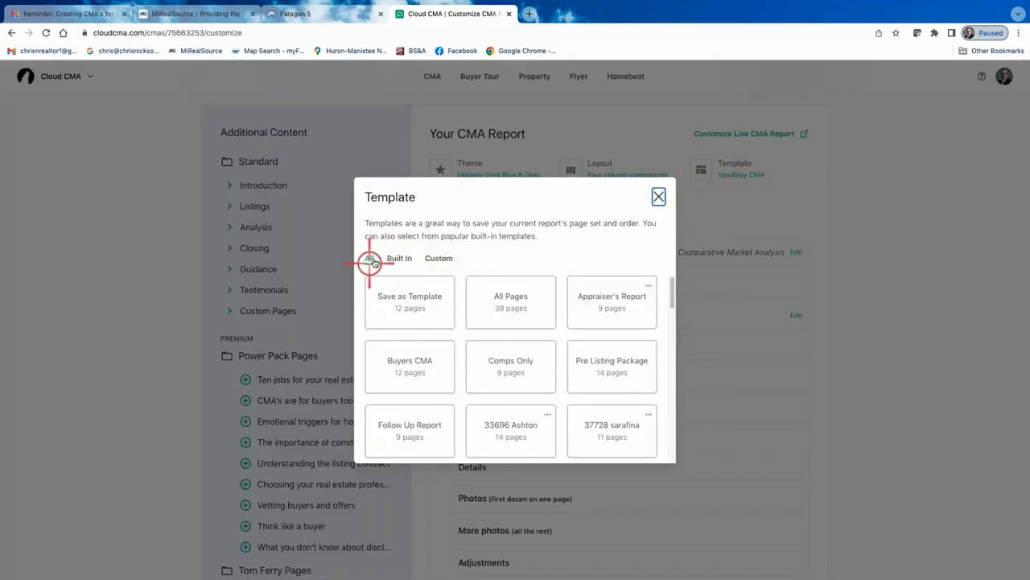
pyautogui.click(401, 259)
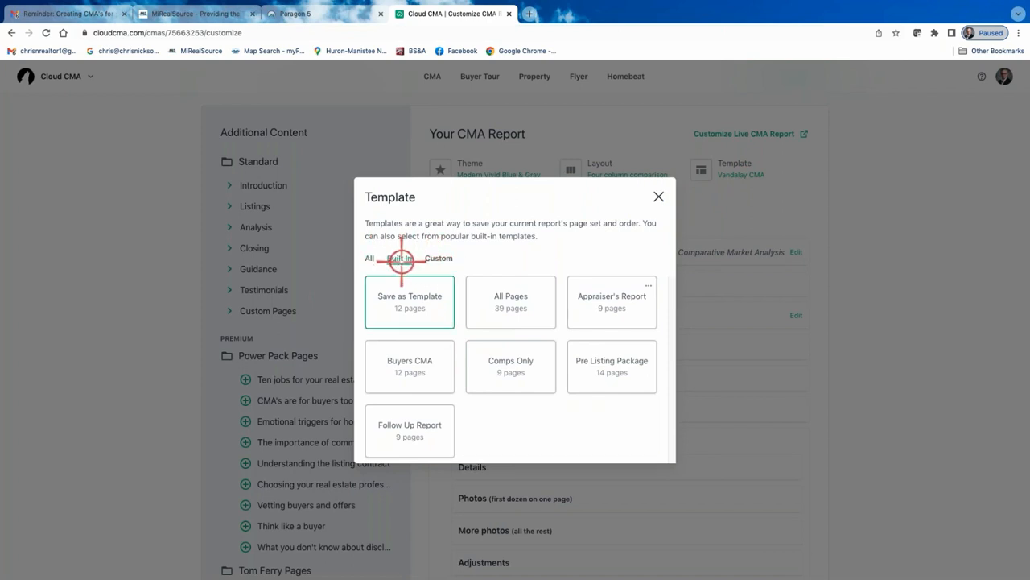
pyautogui.click(514, 304)
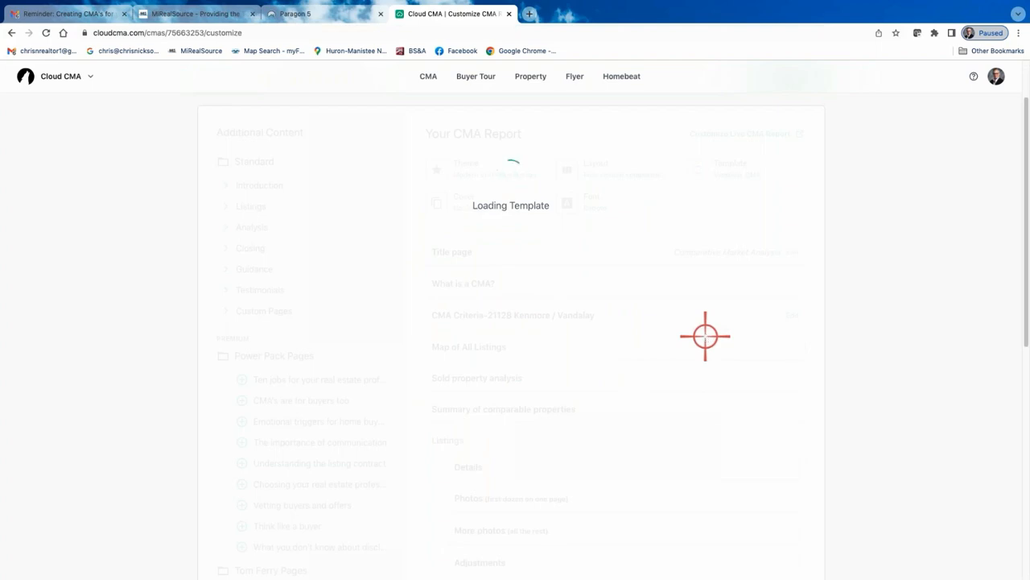
# Preview the 'Selling your home in a tough market' page of the report
pyautogui.scroll(-12, 588, 395)
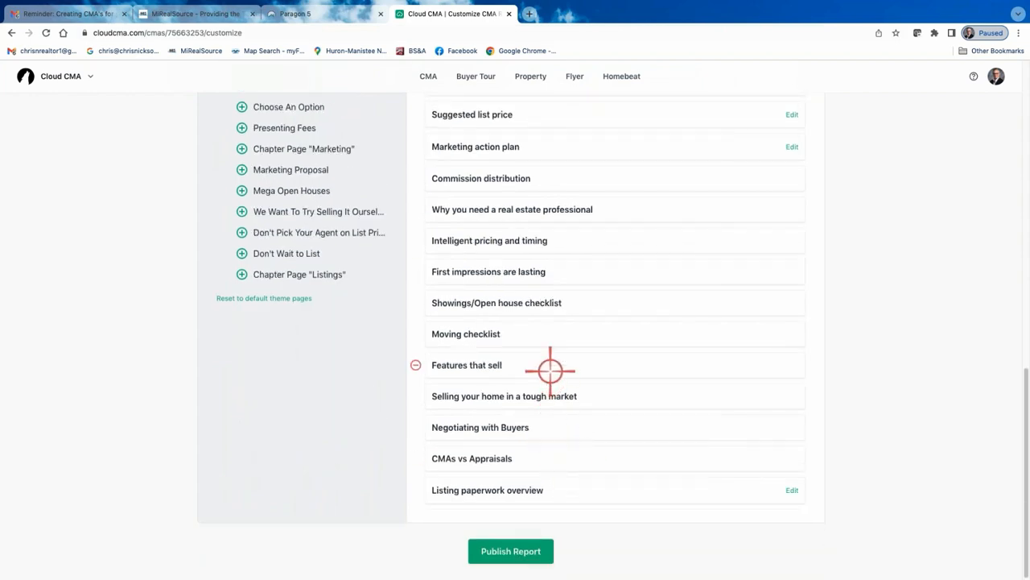
pyautogui.scroll(3, 550, 370)
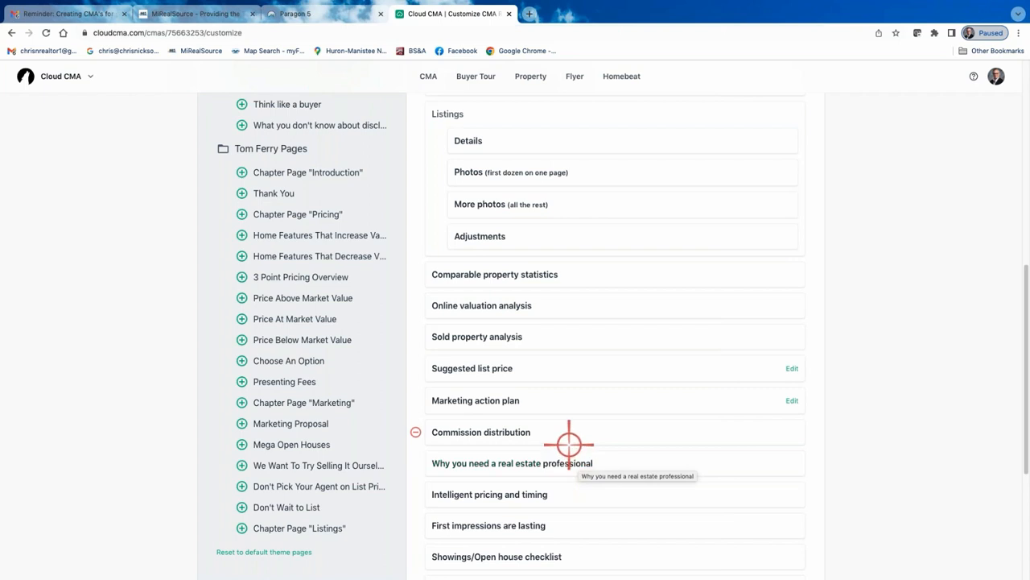
pyautogui.scroll(-3, 568, 444)
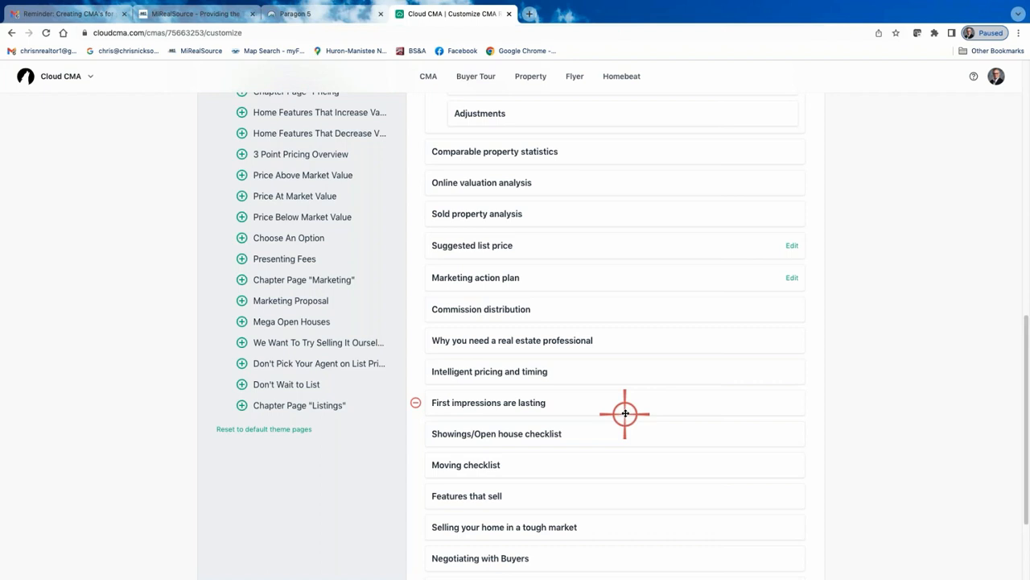
pyautogui.scroll(-1, 570, 437)
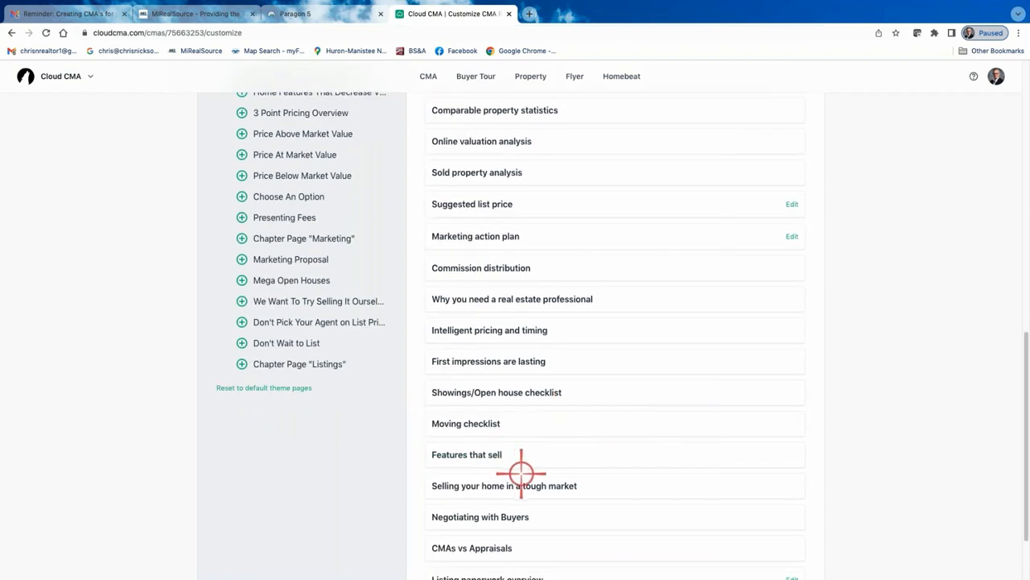
pyautogui.scroll(-1, 520, 496)
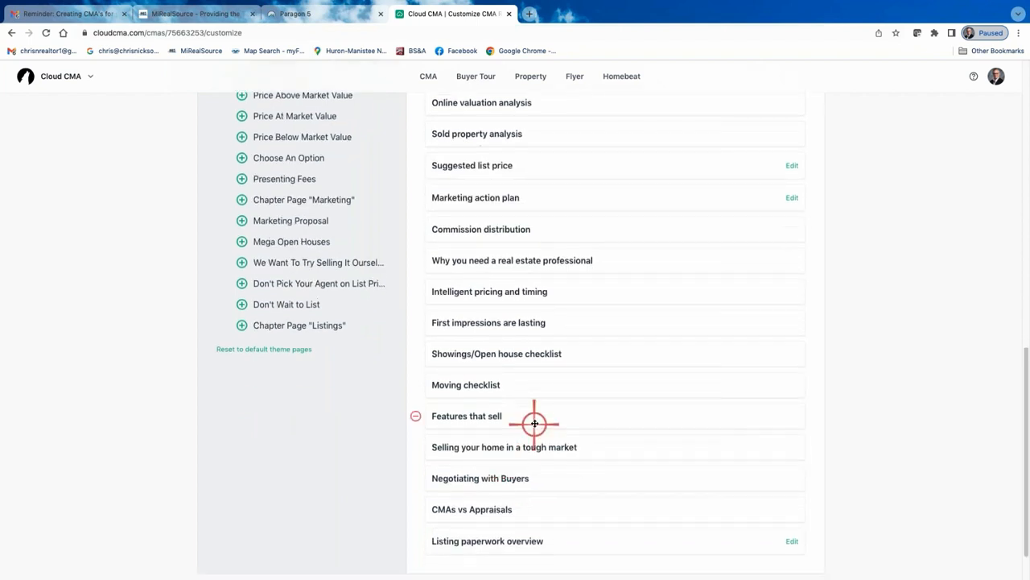
pyautogui.click(485, 447)
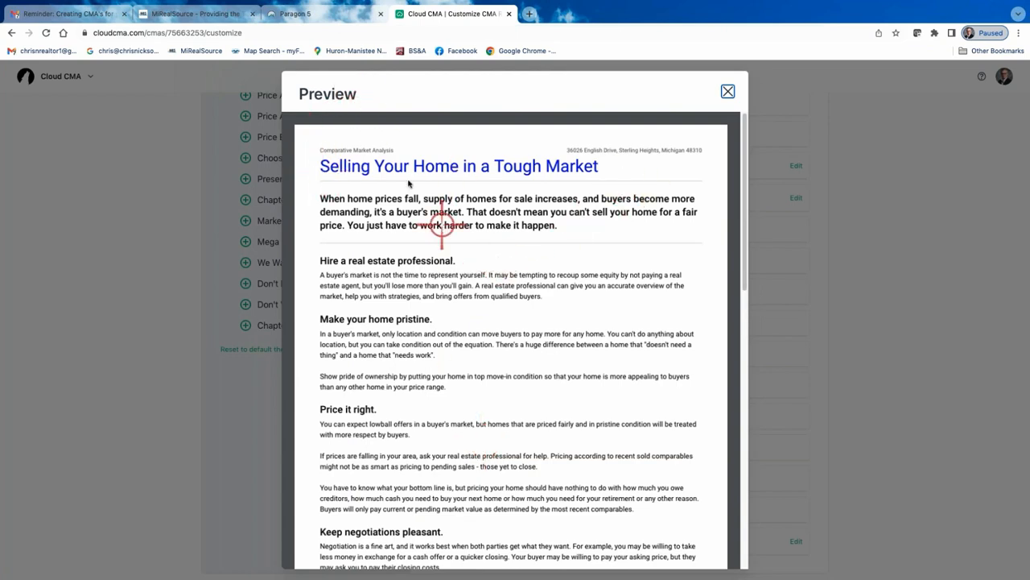
pyautogui.scroll(-2, 660, 121)
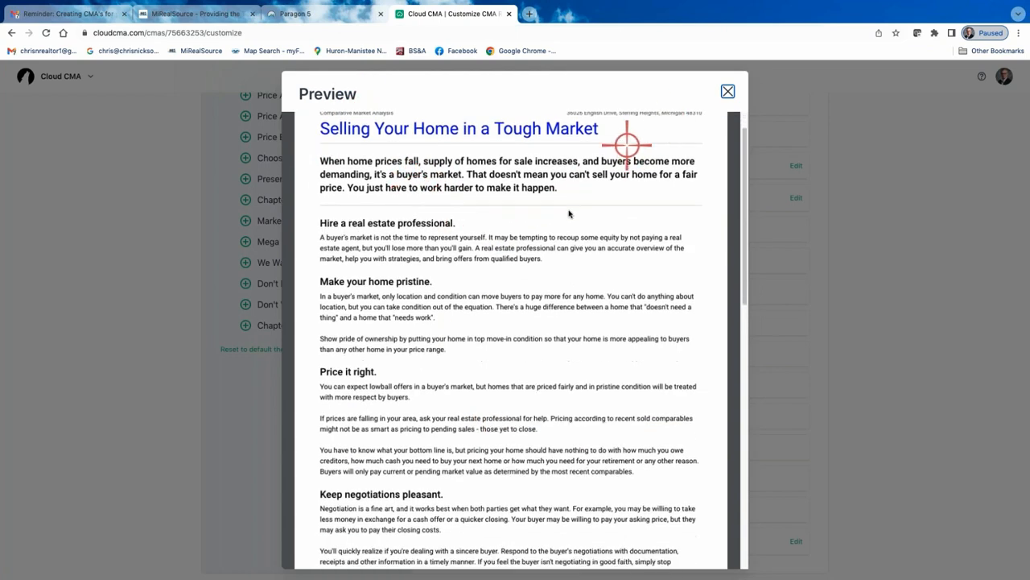
pyautogui.scroll(-1, 568, 218)
pyautogui.scroll(3, 592, 169)
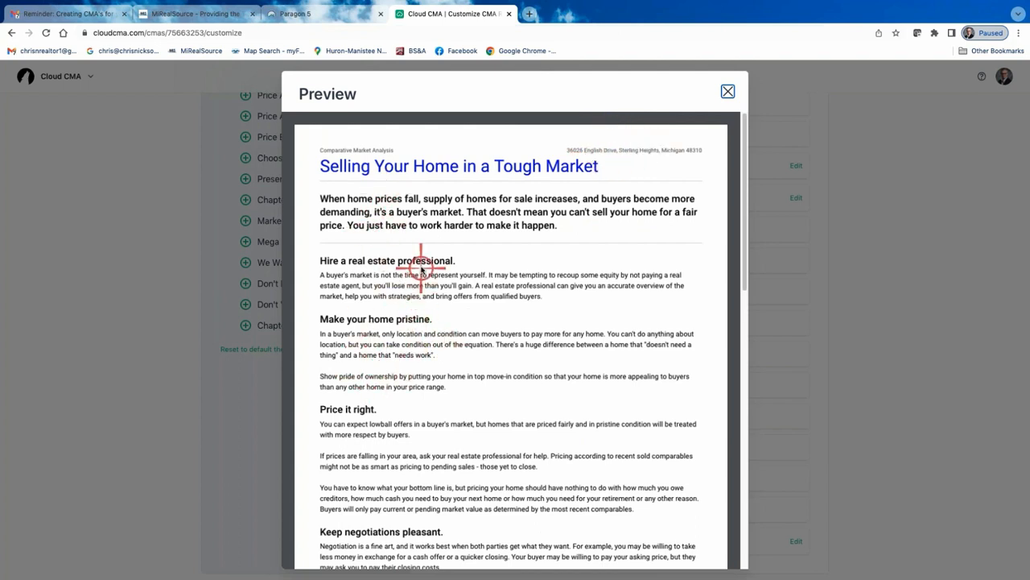
pyautogui.scroll(-4, 438, 351)
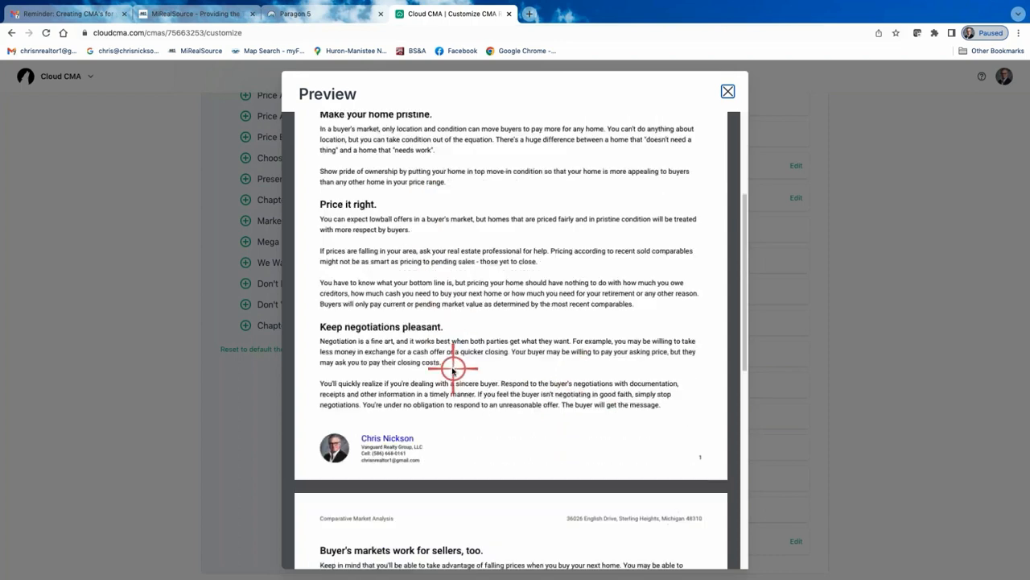
pyautogui.scroll(-5, 455, 358)
pyautogui.scroll(-3, 453, 362)
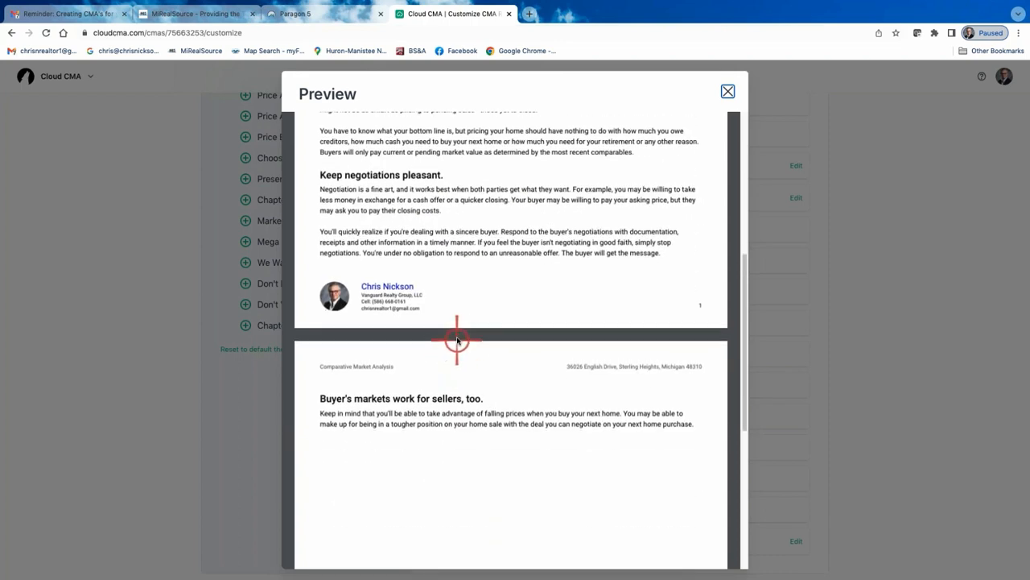
pyautogui.scroll(10, 456, 340)
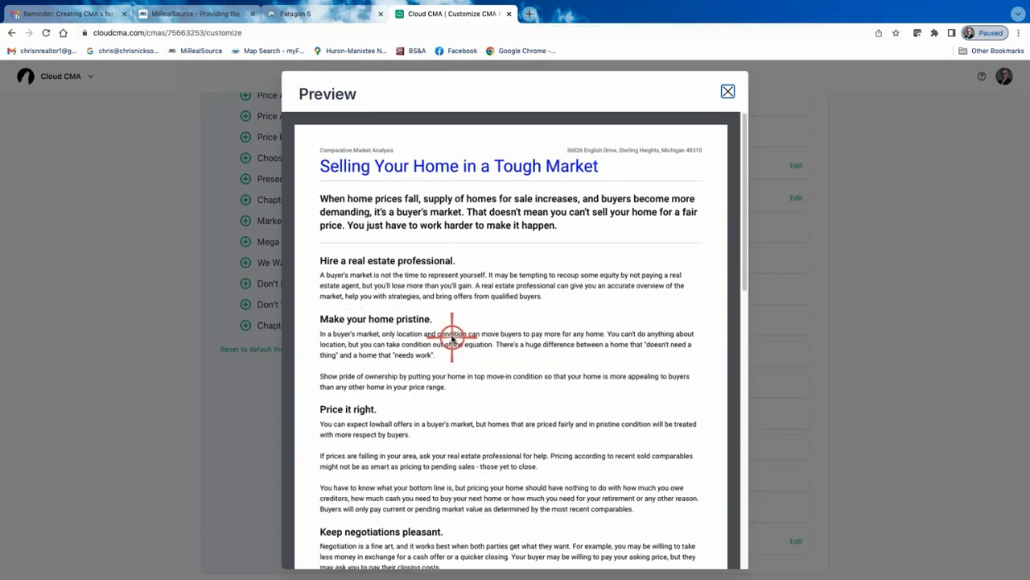
pyautogui.click(727, 91)
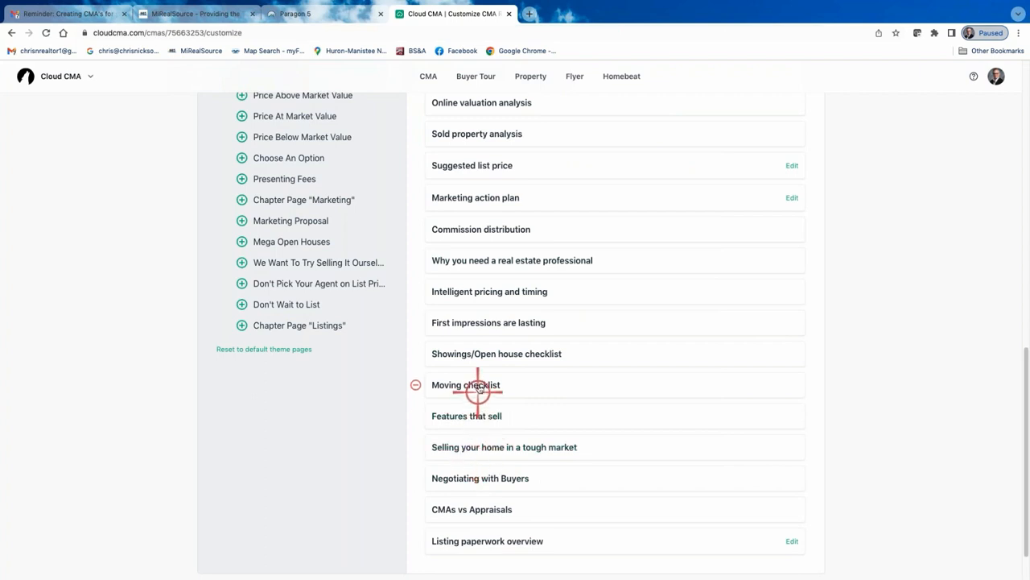
# Preview the 'CMAs vs Appraisals' page of the report
pyautogui.click(469, 511)
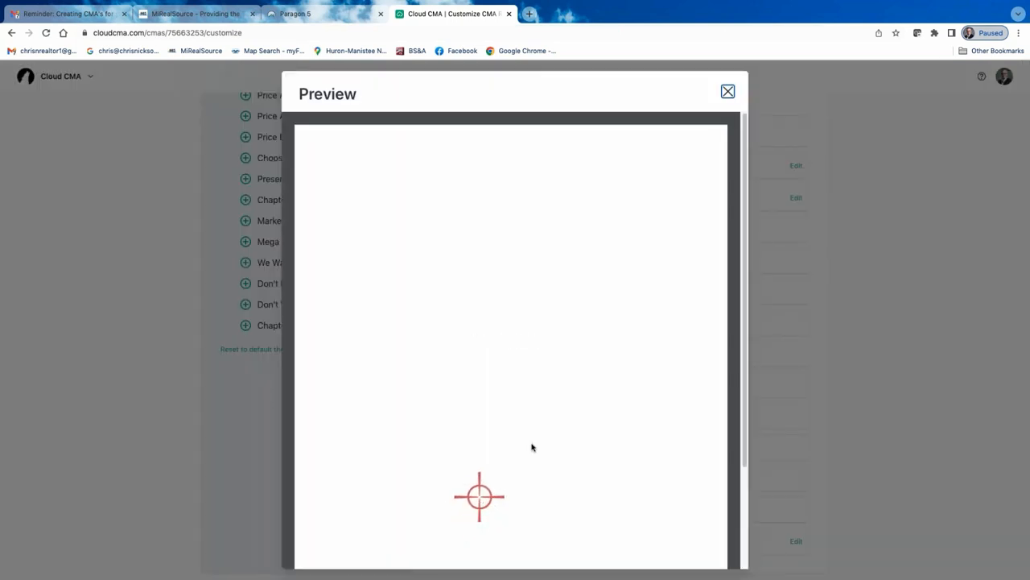
pyautogui.scroll(-1, 539, 427)
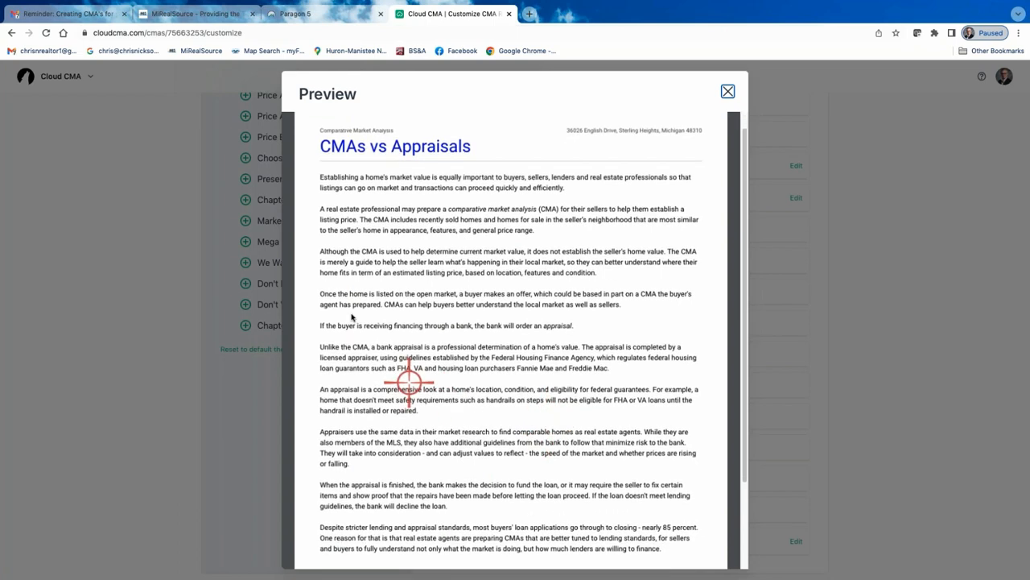
pyautogui.scroll(-1, 497, 322)
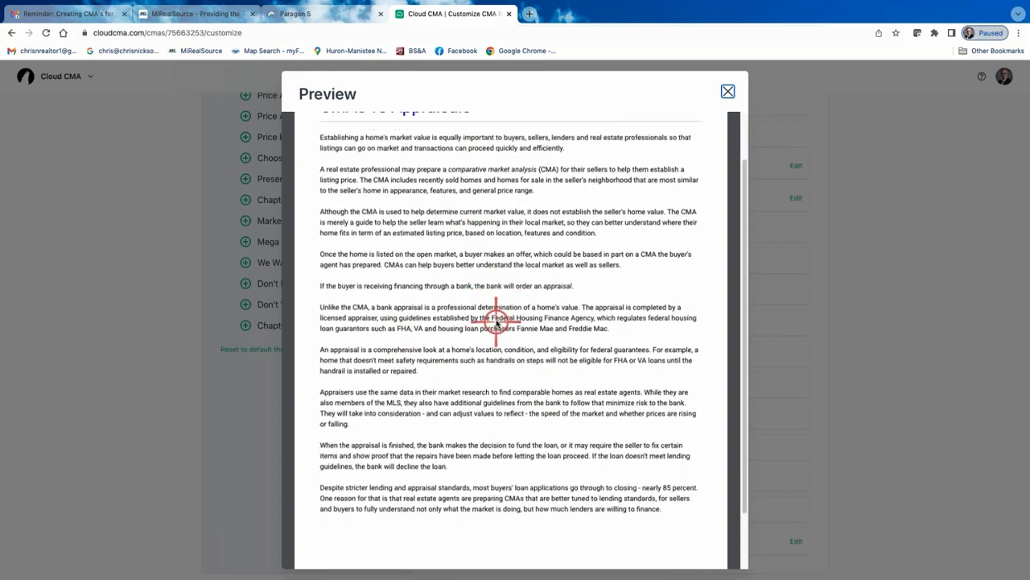
pyautogui.scroll(-5, 491, 322)
pyautogui.scroll(6, 499, 322)
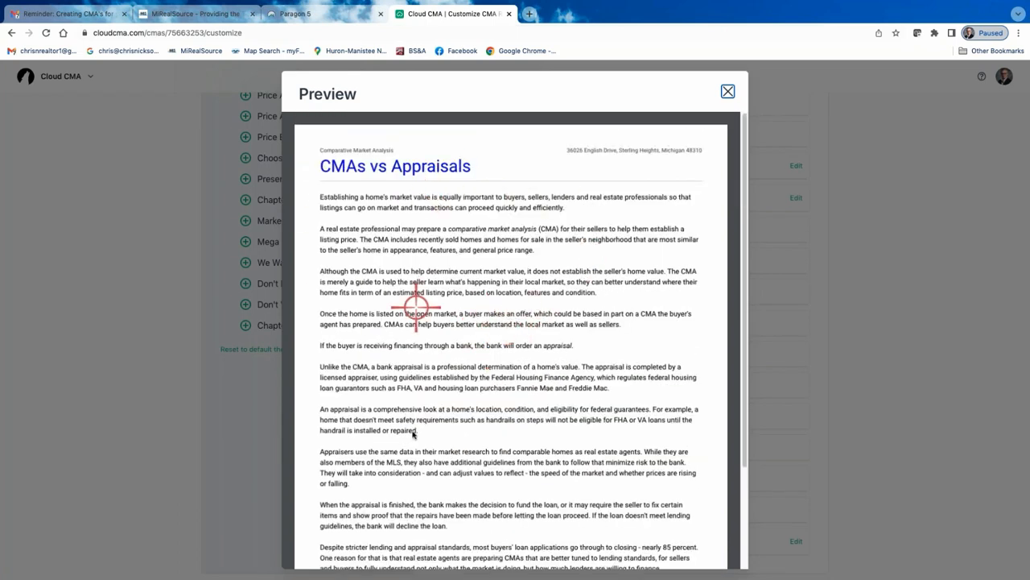
pyautogui.scroll(-2, 505, 459)
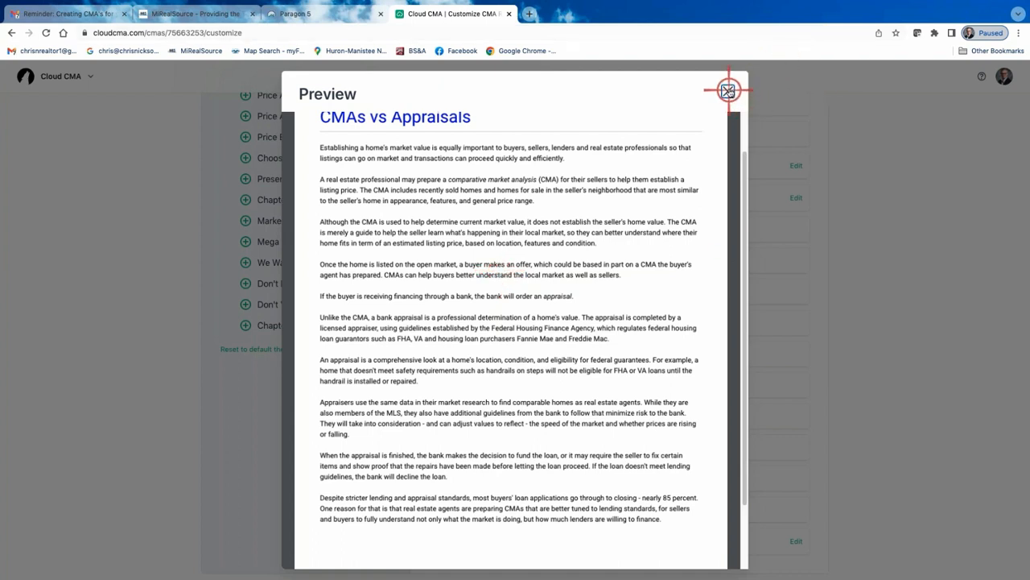
pyautogui.click(727, 90)
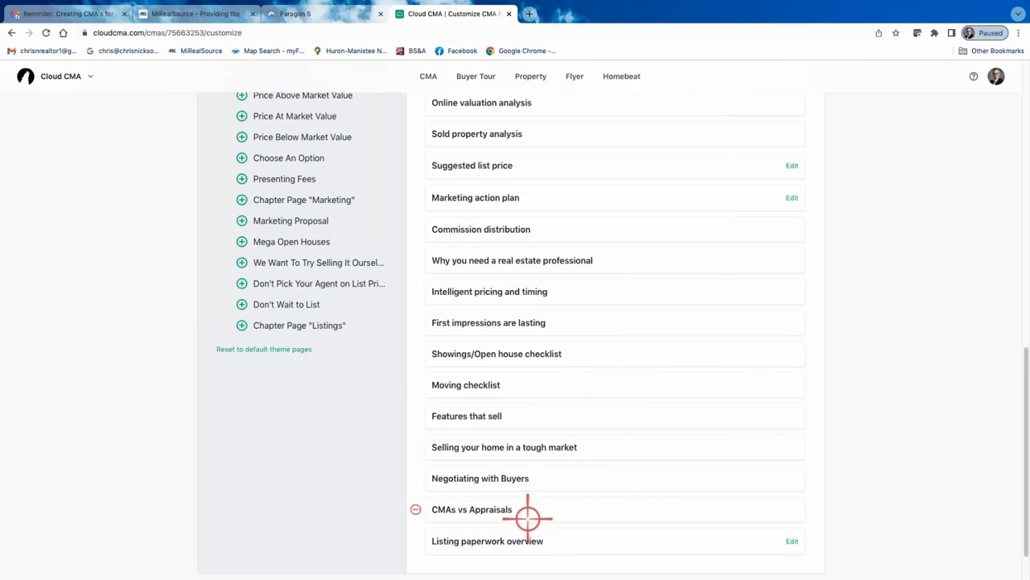
# Change the report theme to Modern Blue & Green
pyautogui.scroll(1, 530, 274)
pyautogui.scroll(4, 530, 278)
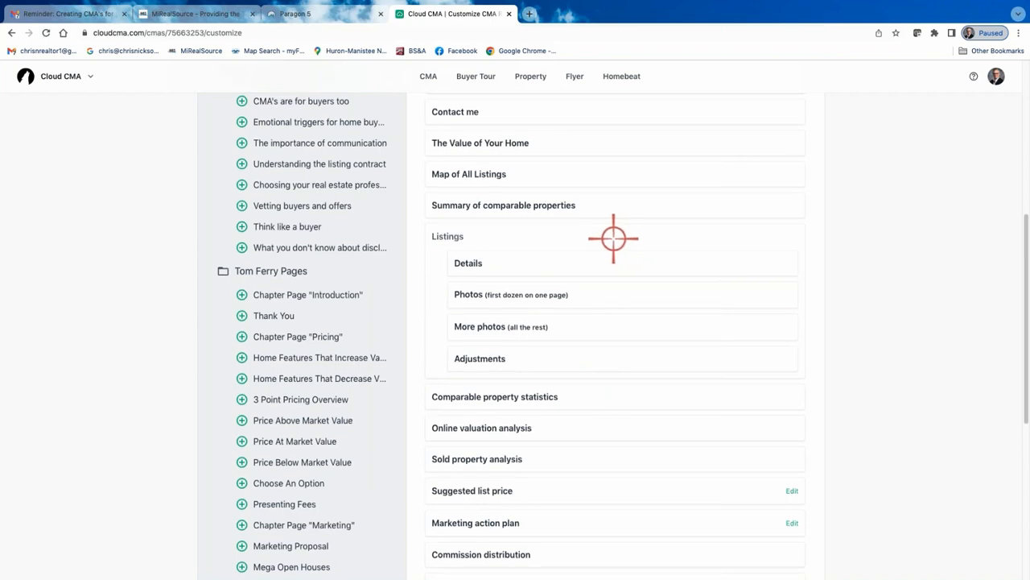
pyautogui.scroll(2, 613, 238)
pyautogui.scroll(3, 604, 268)
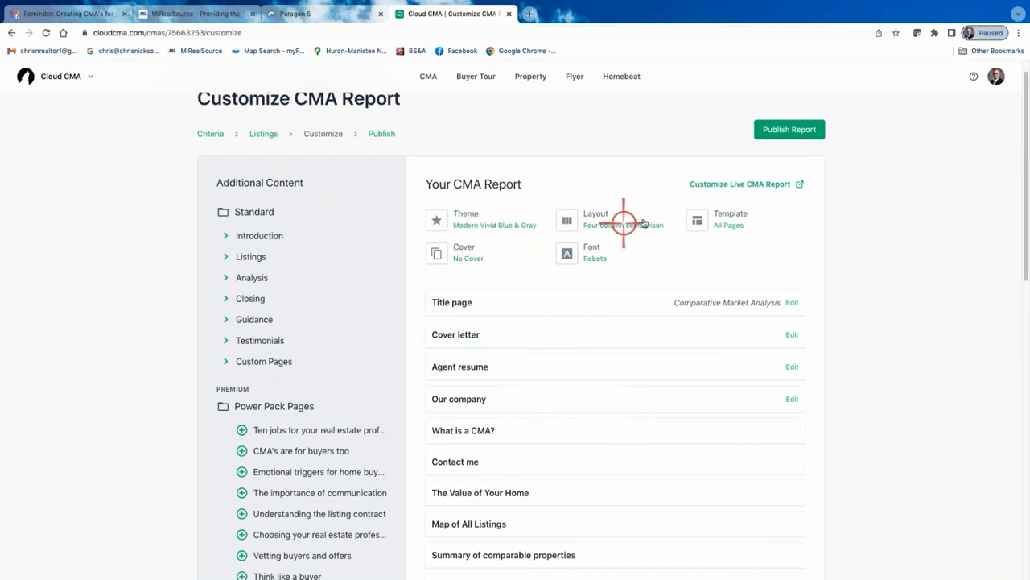
pyautogui.click(474, 223)
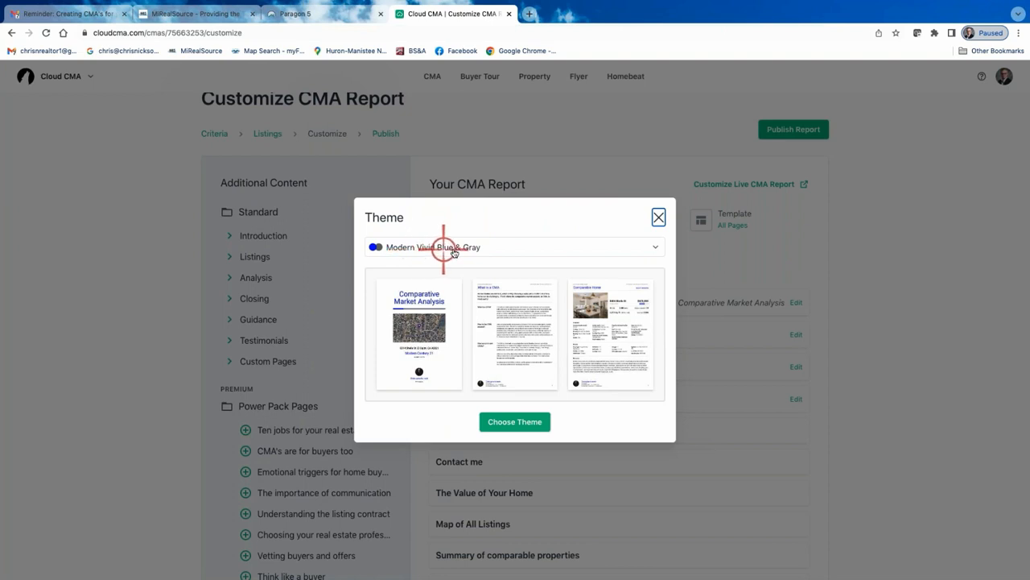
pyautogui.click(655, 248)
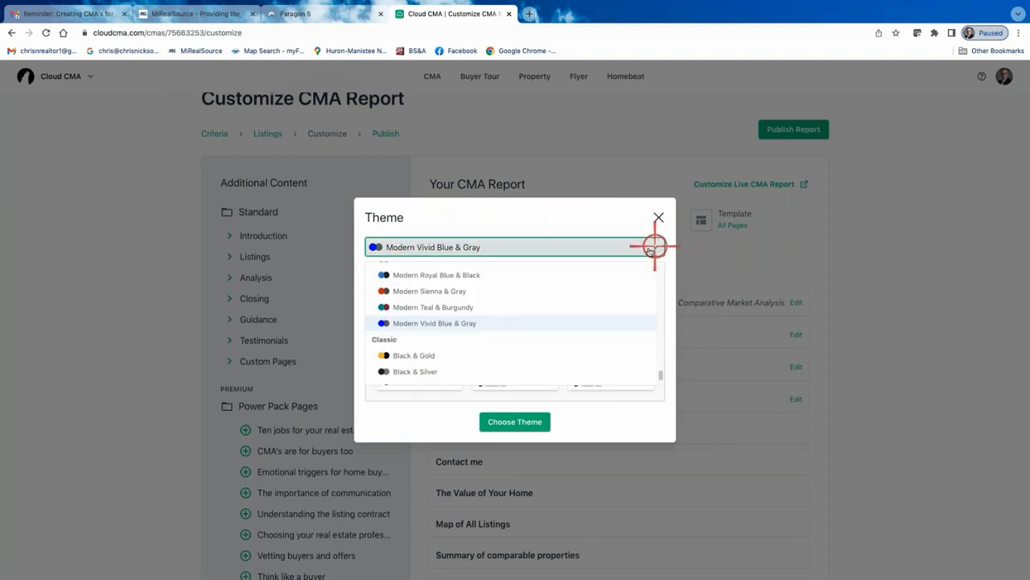
pyautogui.scroll(-5, 460, 295)
pyautogui.scroll(4, 443, 298)
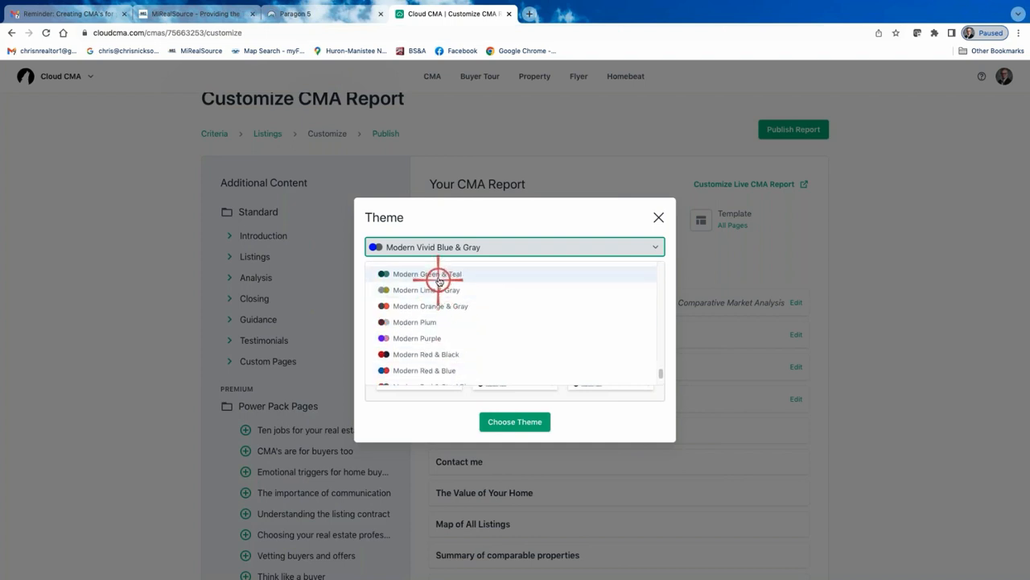
pyautogui.scroll(3, 439, 314)
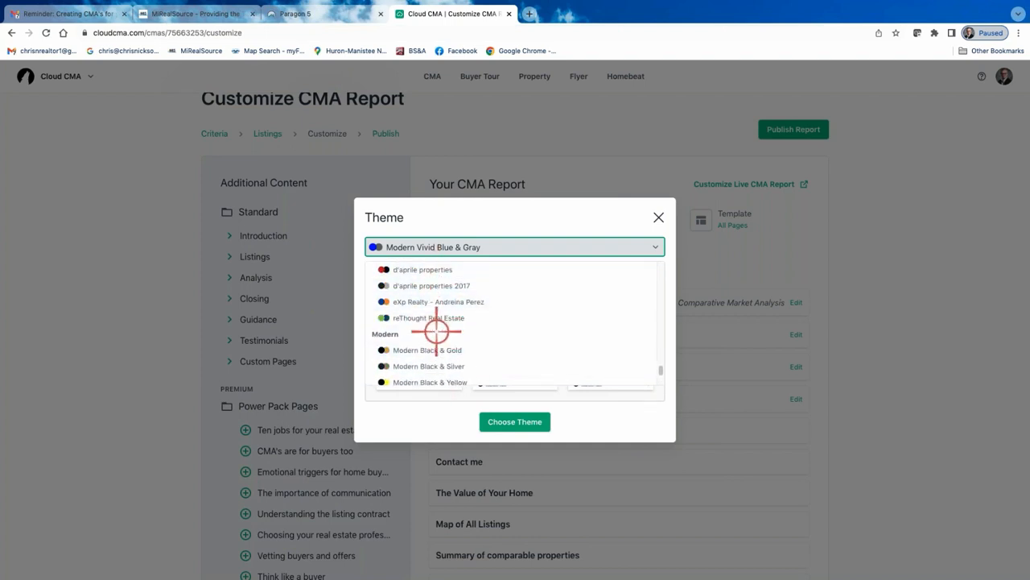
pyautogui.scroll(-1, 422, 295)
pyautogui.scroll(-1, 453, 305)
pyautogui.scroll(-4, 475, 312)
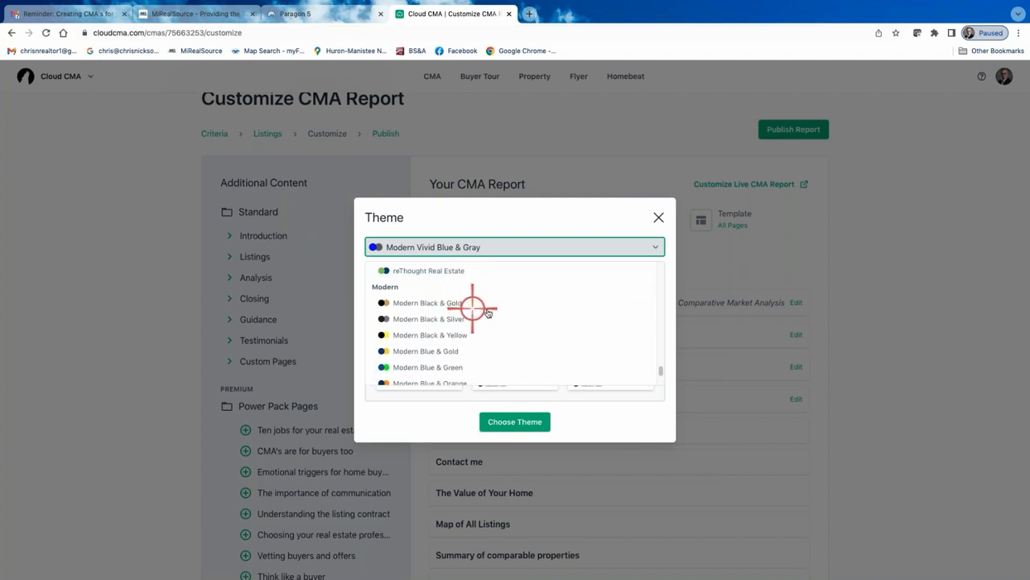
pyautogui.scroll(-5, 479, 316)
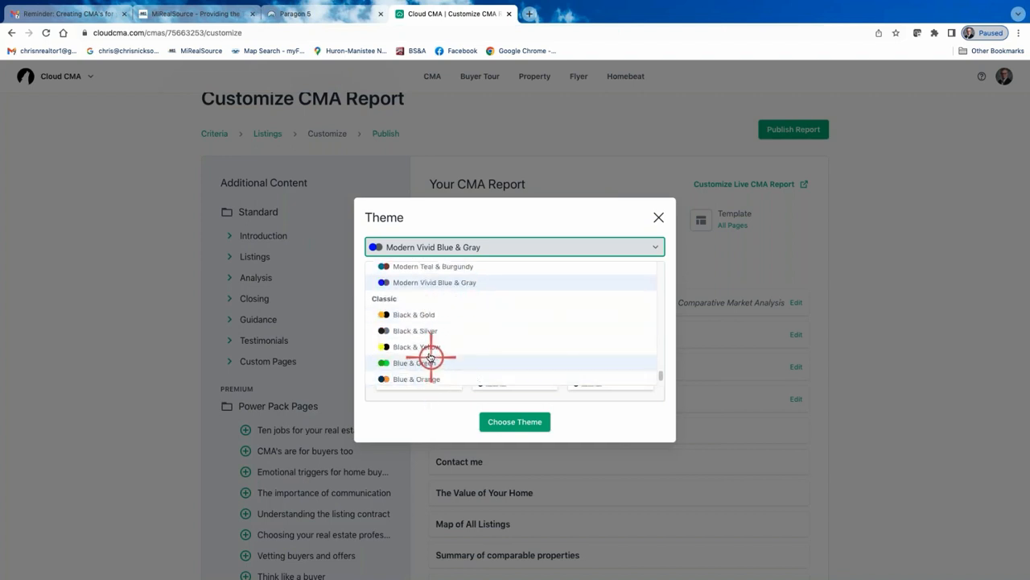
pyautogui.scroll(-2, 427, 359)
pyautogui.scroll(4, 430, 342)
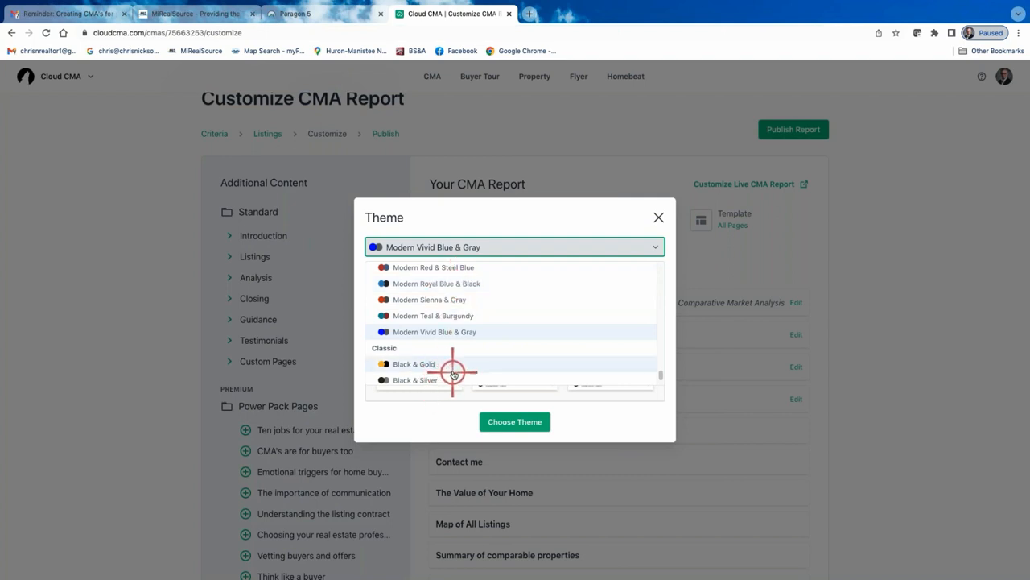
pyautogui.scroll(-1, 455, 359)
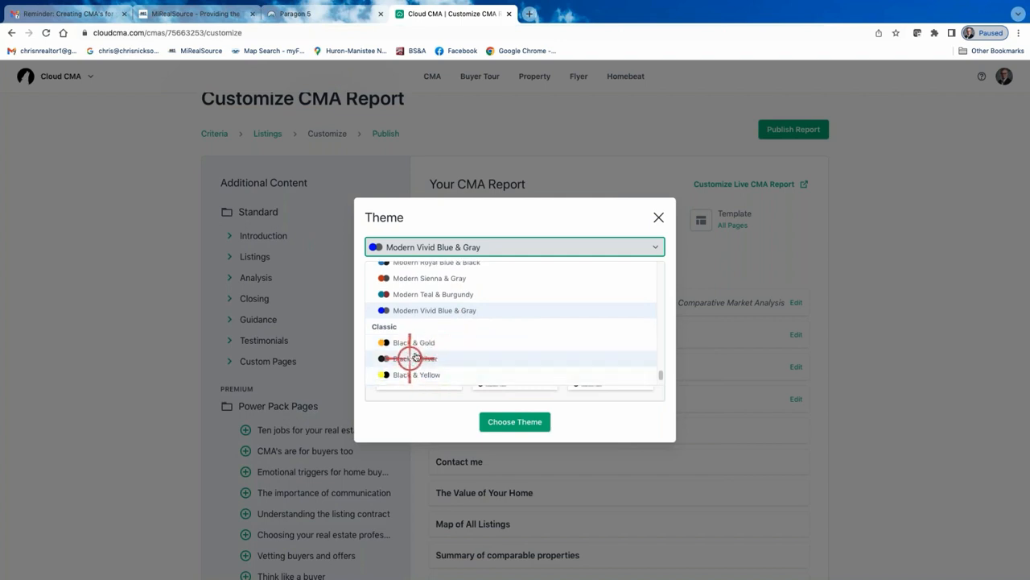
pyautogui.scroll(2, 500, 326)
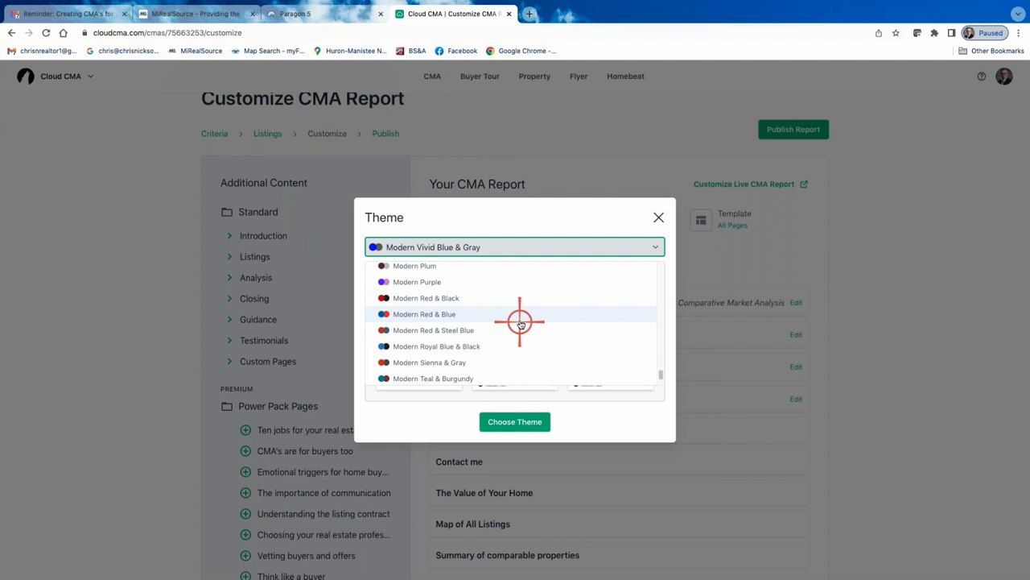
pyautogui.scroll(5, 515, 326)
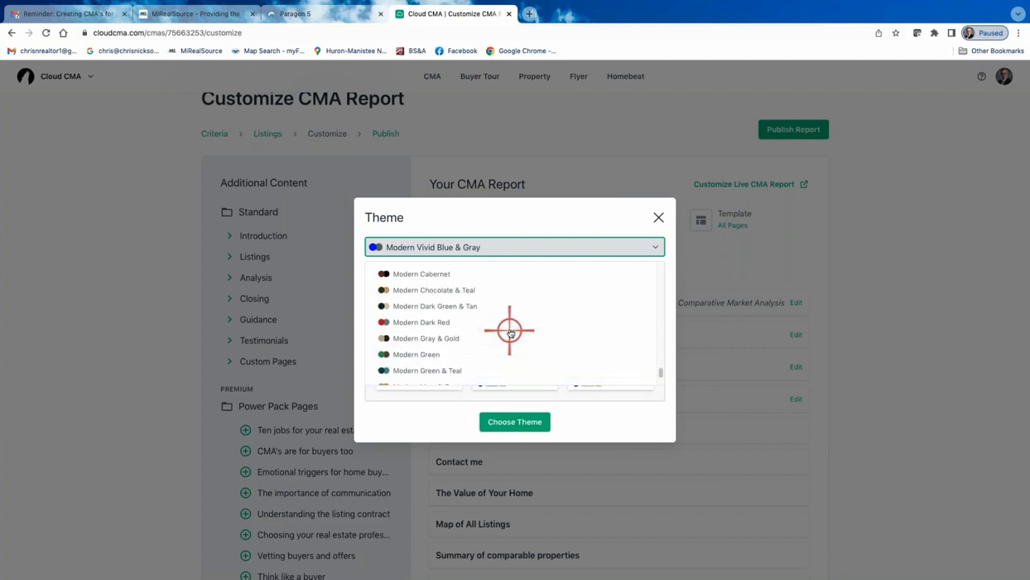
pyautogui.scroll(5, 511, 330)
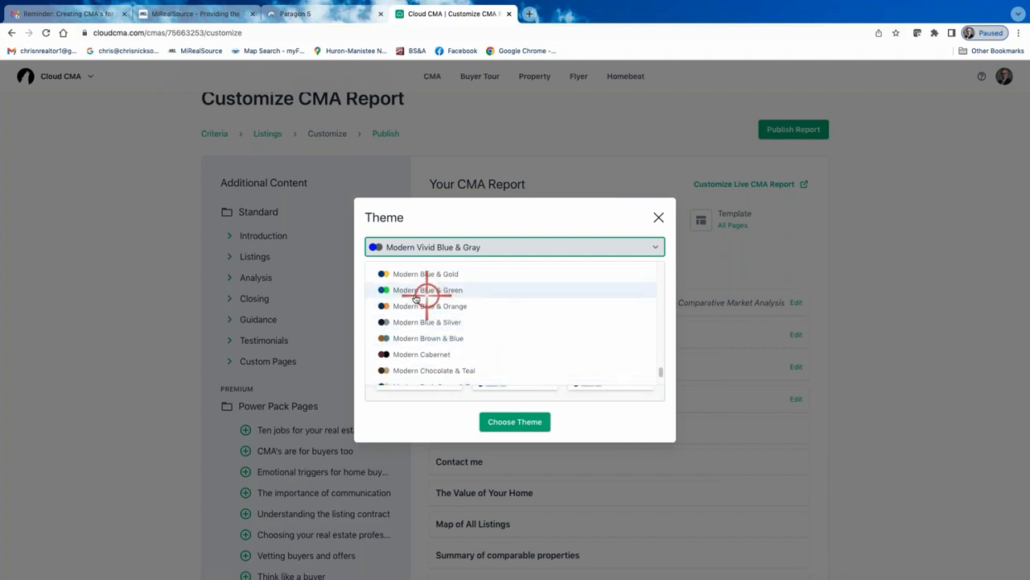
pyautogui.click(419, 290)
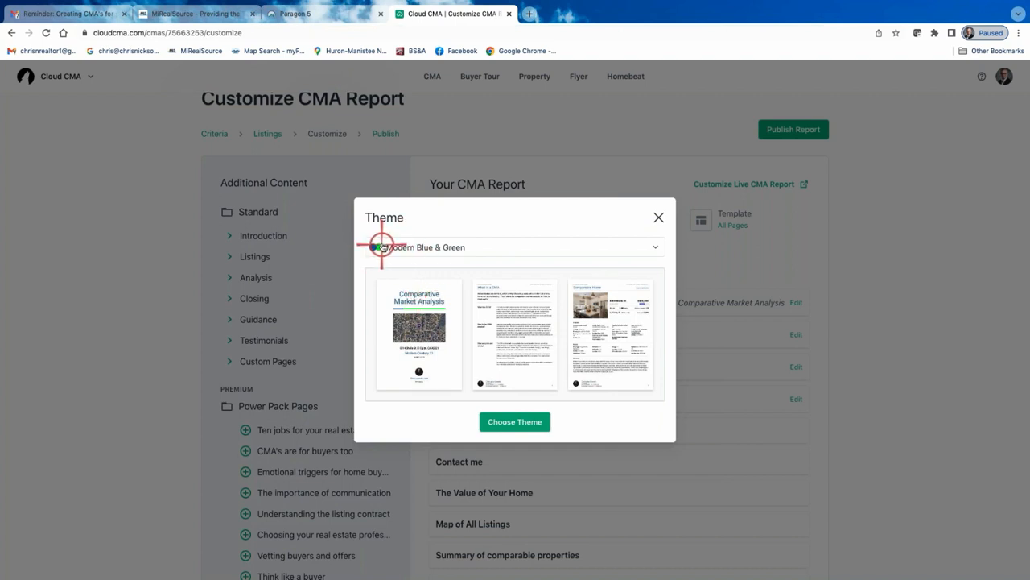
pyautogui.click(524, 423)
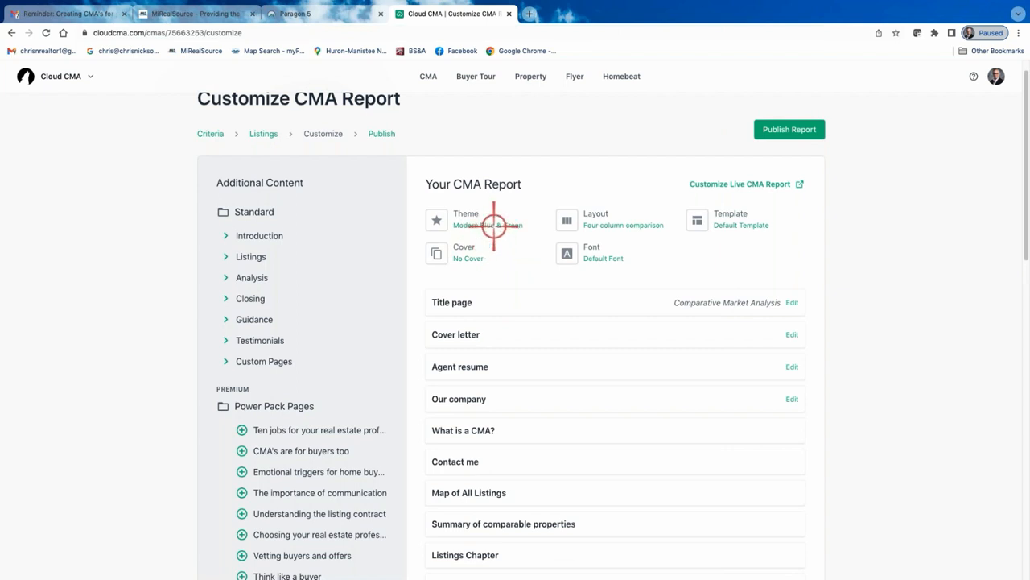
# Set the report layout to Two photos
pyautogui.click(606, 221)
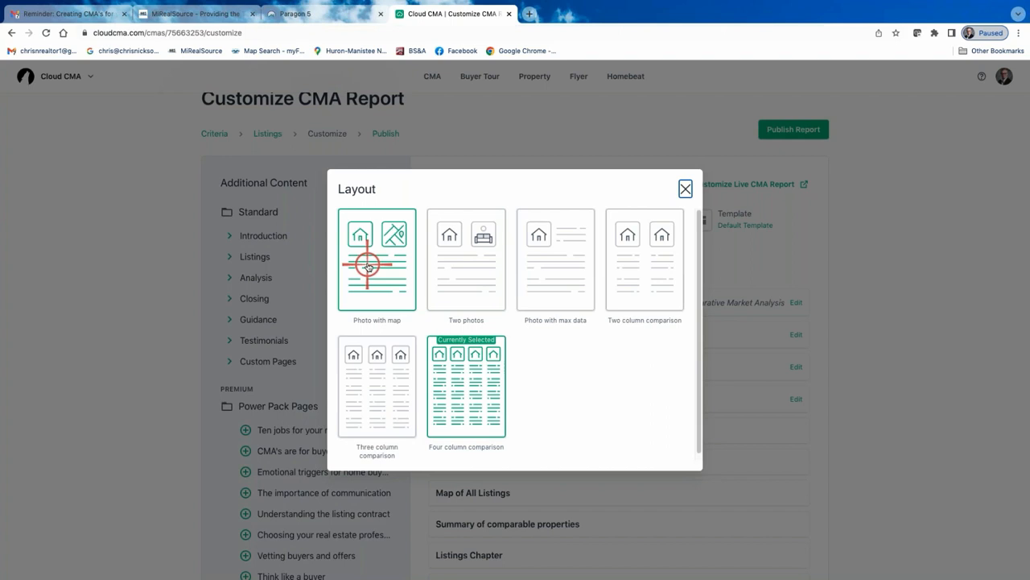
pyautogui.click(473, 268)
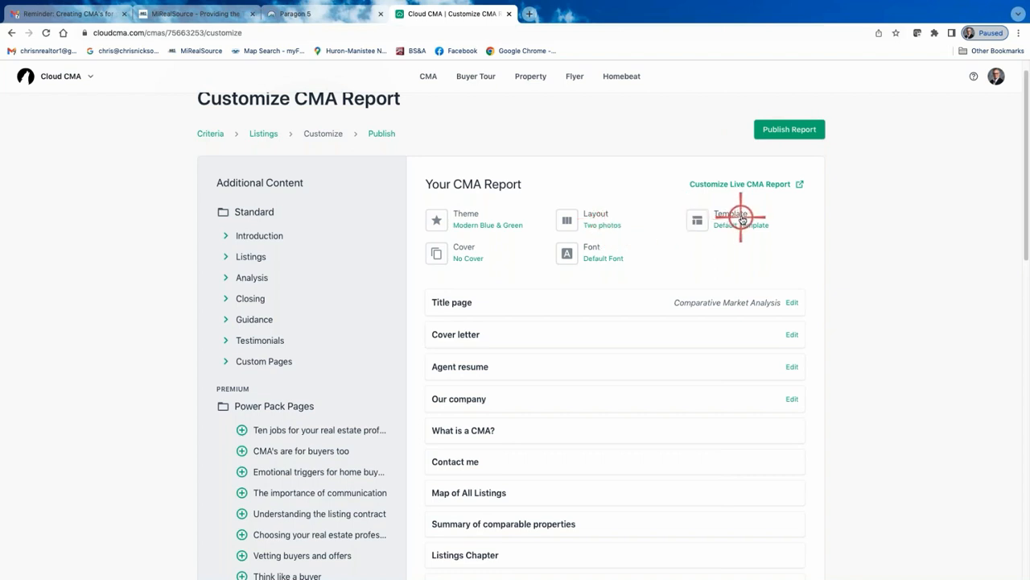
# Browse the available cover designs, then close the cover chooser without picking one
pyautogui.click(475, 255)
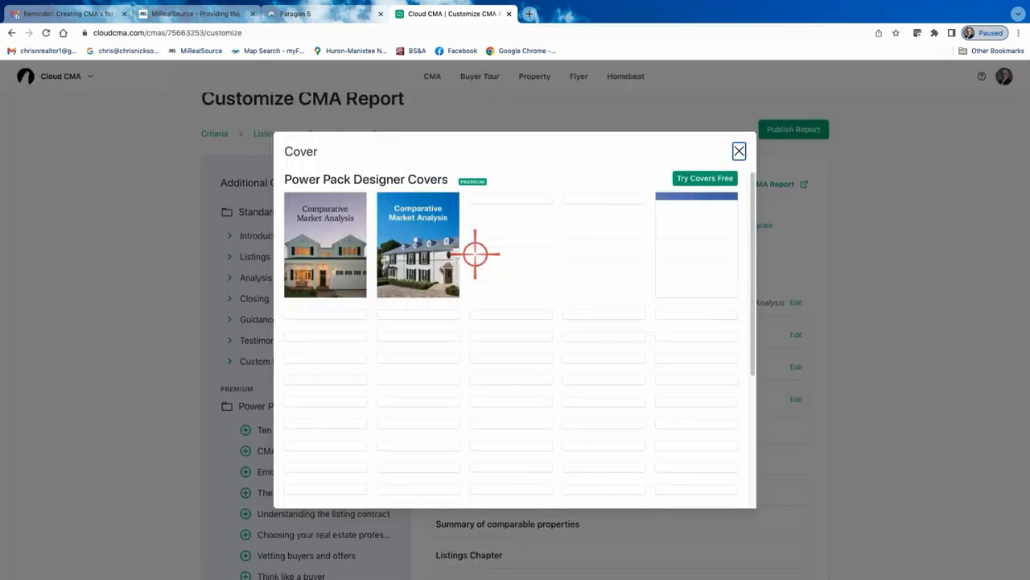
pyautogui.scroll(-2, 499, 298)
pyautogui.scroll(-8, 501, 299)
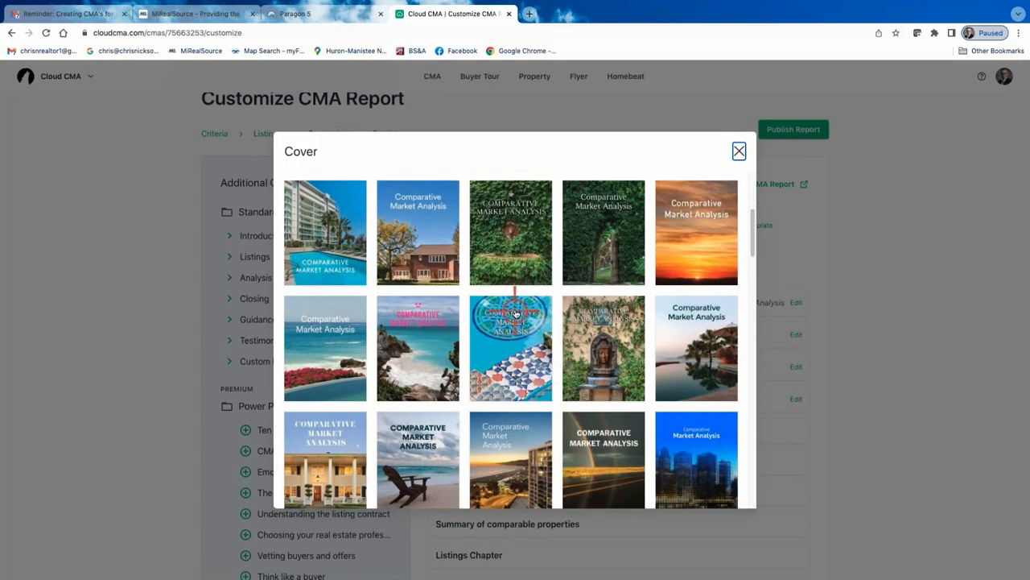
pyautogui.scroll(-3, 514, 315)
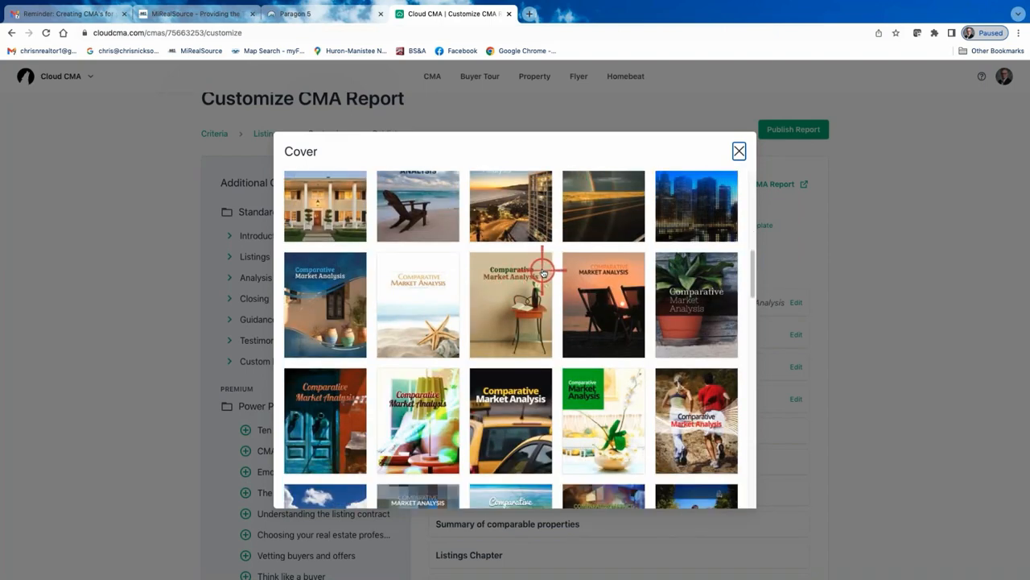
pyautogui.scroll(15, 555, 326)
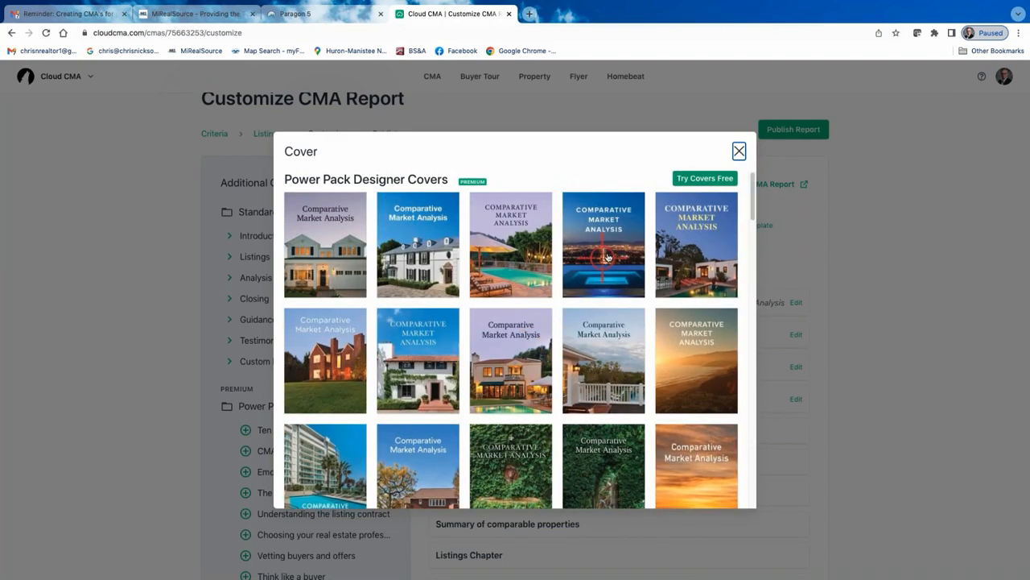
pyautogui.click(738, 151)
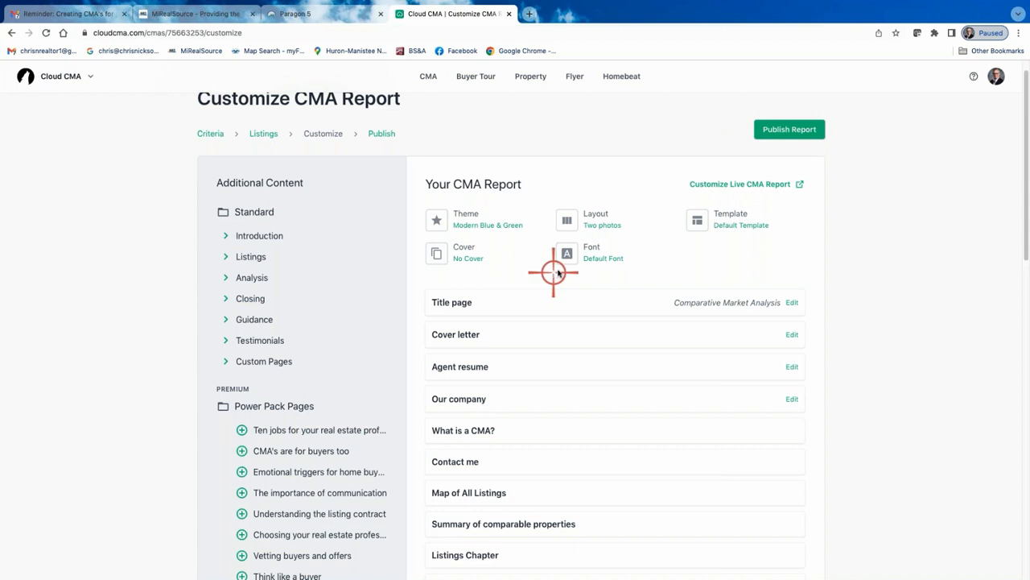
# Set the report font to Cabin
pyautogui.click(598, 256)
pyautogui.scroll(-3, 524, 329)
pyautogui.scroll(-5, 524, 369)
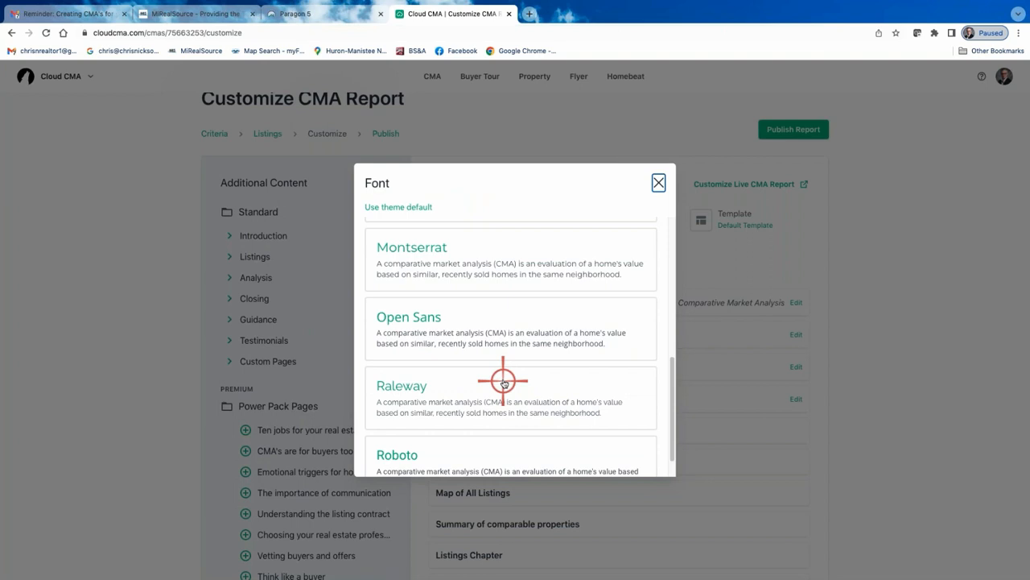
pyautogui.scroll(-1, 472, 375)
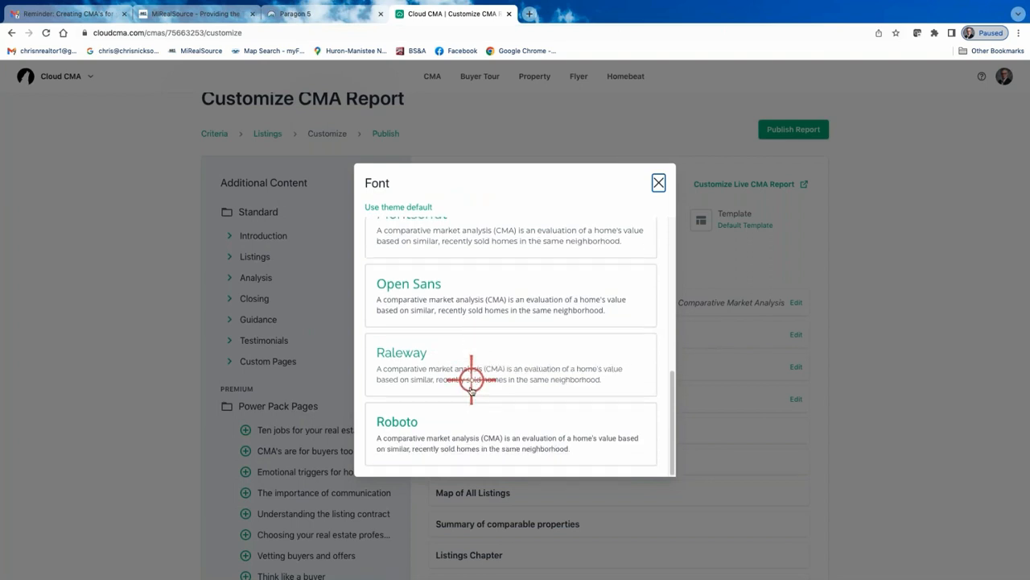
pyautogui.scroll(8, 488, 407)
pyautogui.scroll(1, 488, 343)
pyautogui.click(400, 287)
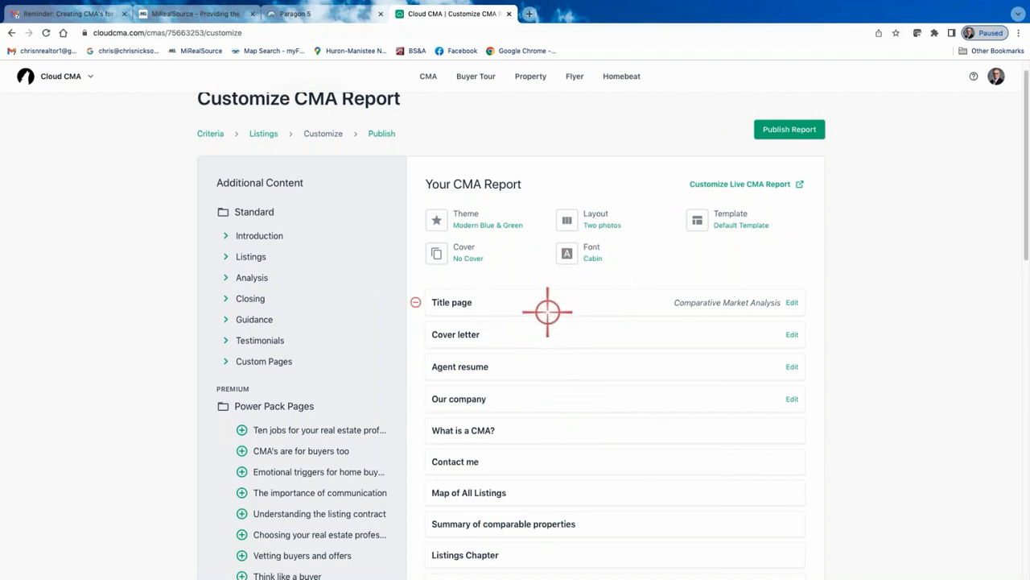
# Remove the Agent resume, Cover letter and Our company pages from the report
pyautogui.scroll(-1, 548, 391)
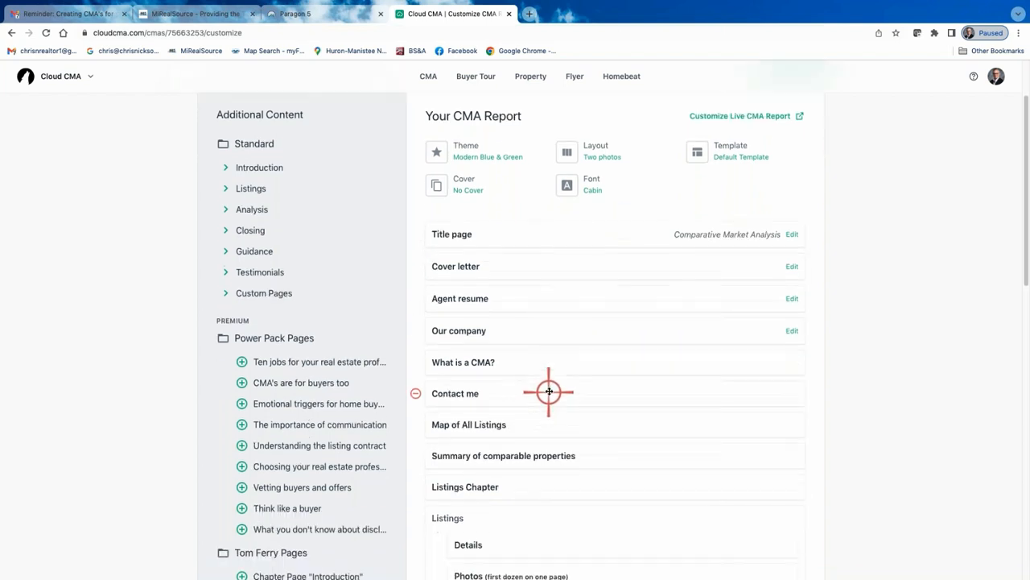
pyautogui.scroll(1, 547, 389)
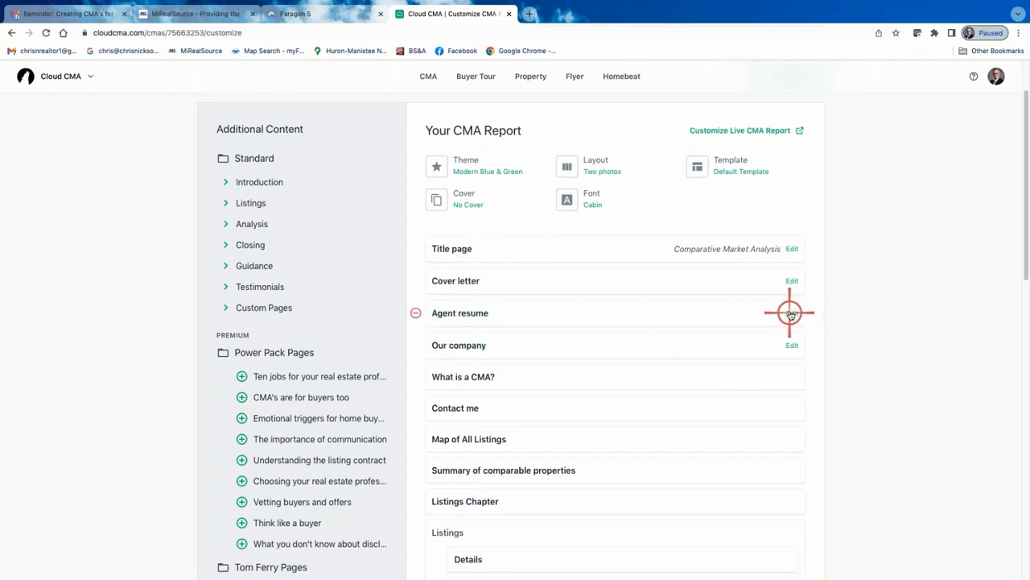
pyautogui.click(417, 314)
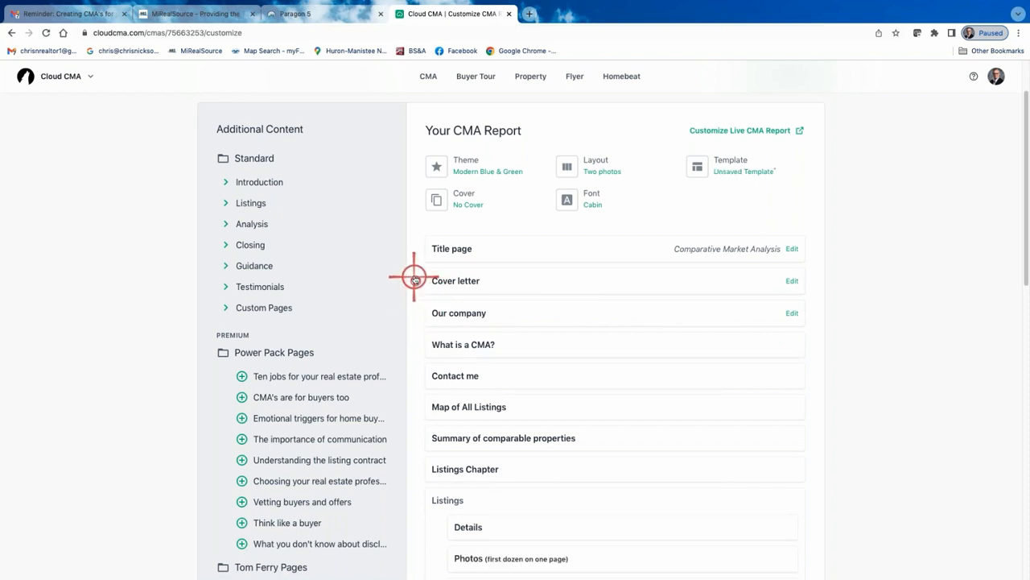
pyautogui.click(413, 279)
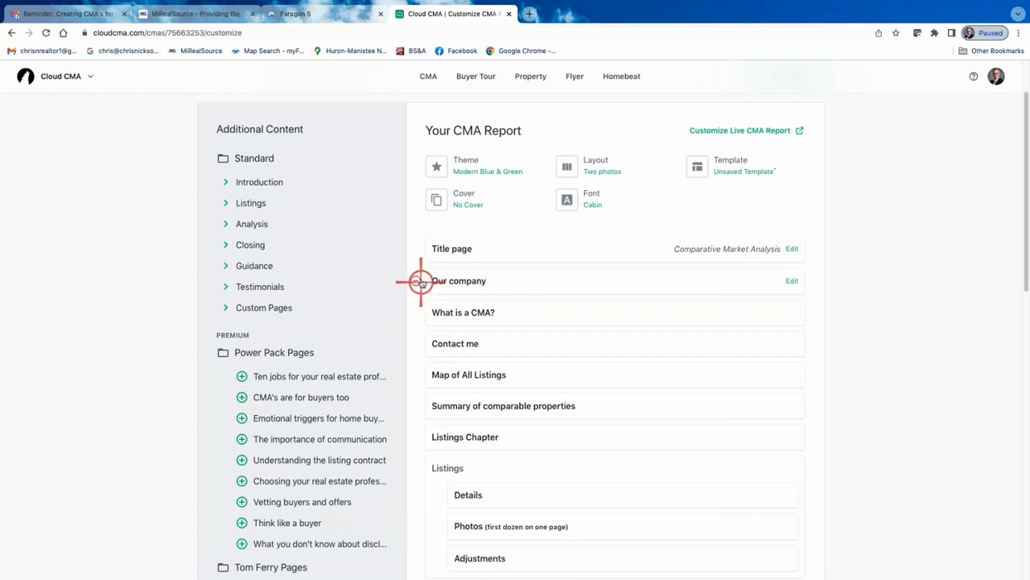
pyautogui.click(415, 279)
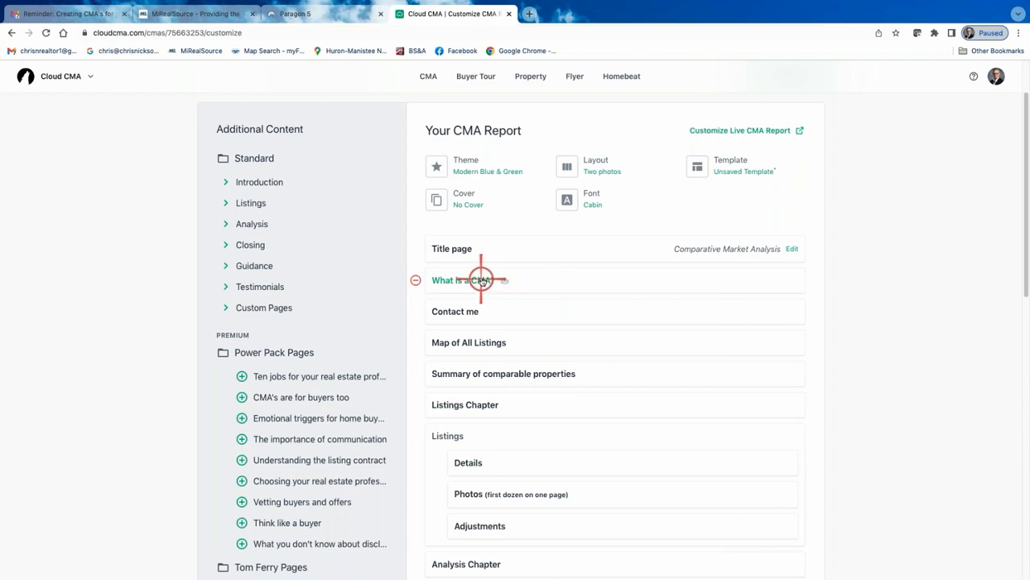
# Preview the 'What is a CMA?' page of the report
pyautogui.click(505, 282)
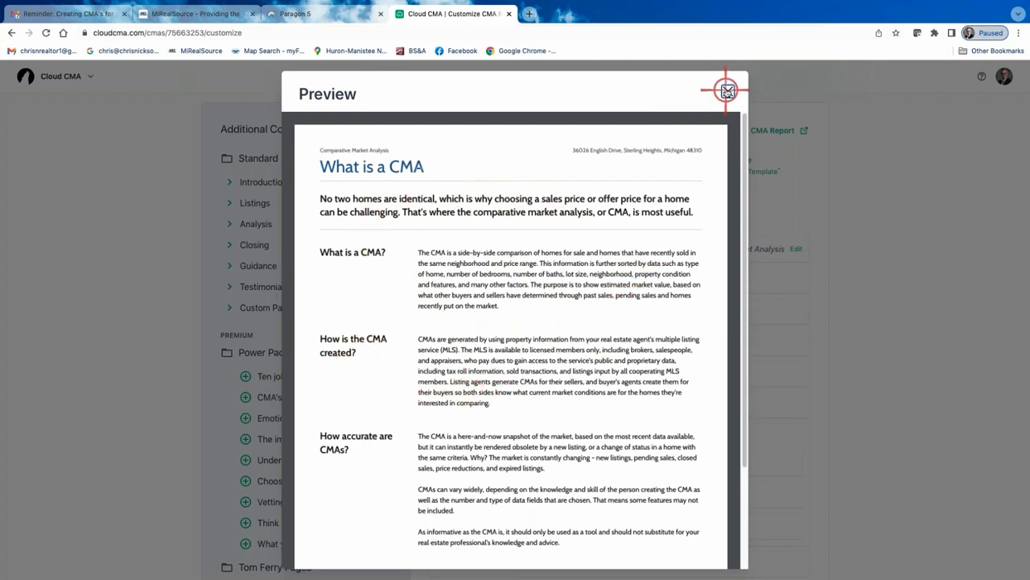
pyautogui.click(727, 90)
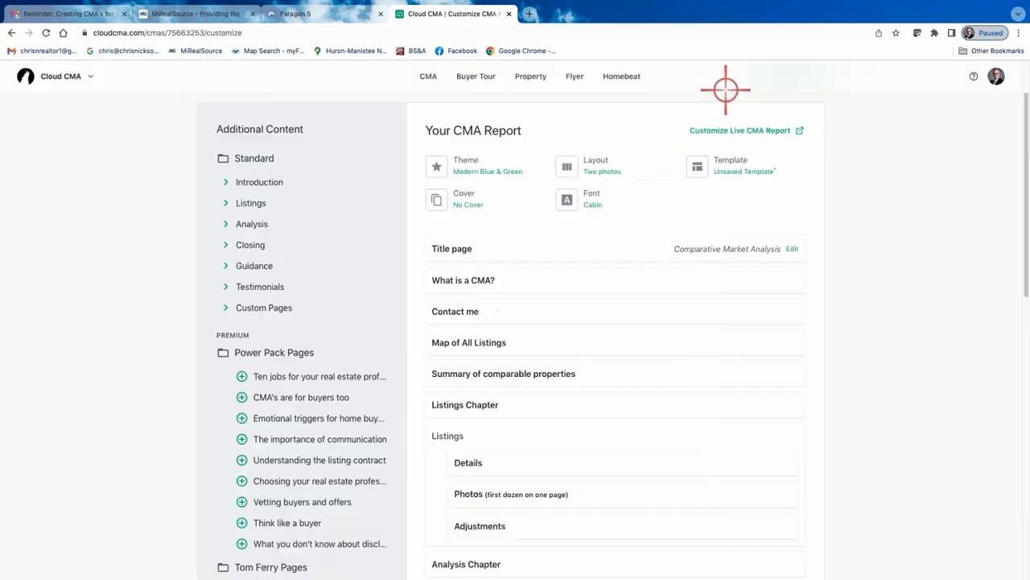
# Switch the report font to Raleway and preview the 'What is a CMA?' page again
pyautogui.click(599, 198)
pyautogui.scroll(-5, 471, 343)
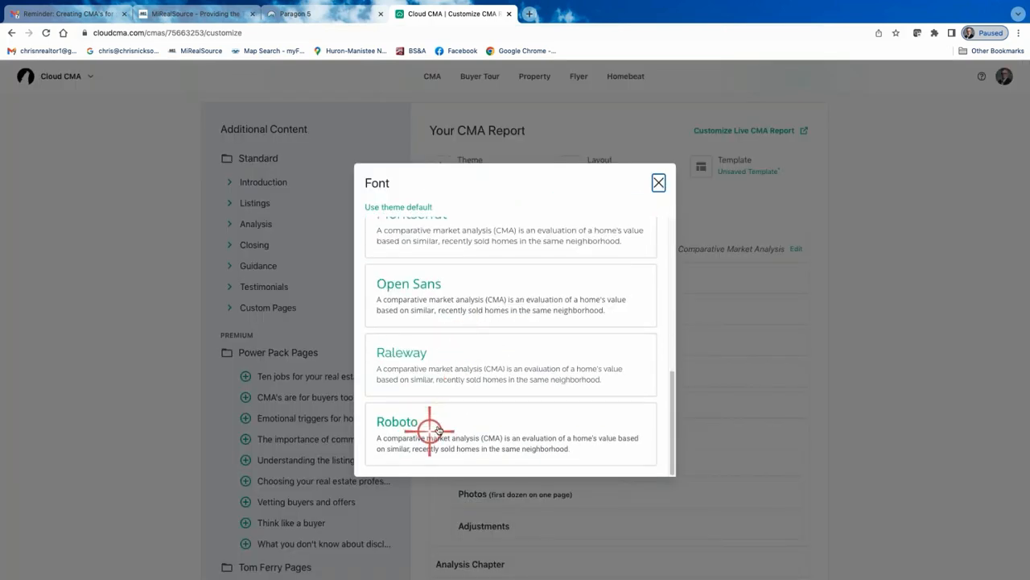
pyautogui.click(453, 368)
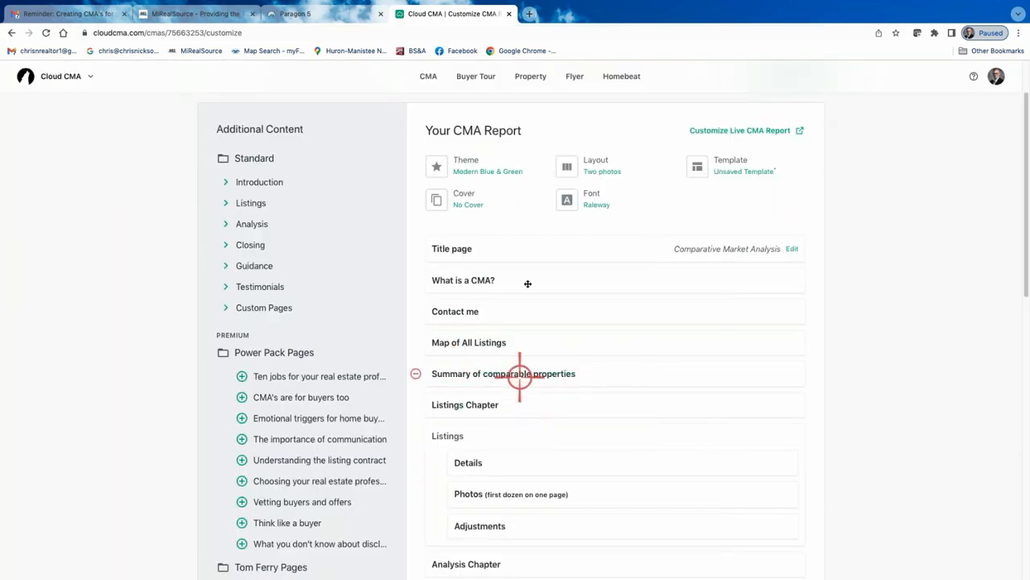
pyautogui.click(466, 281)
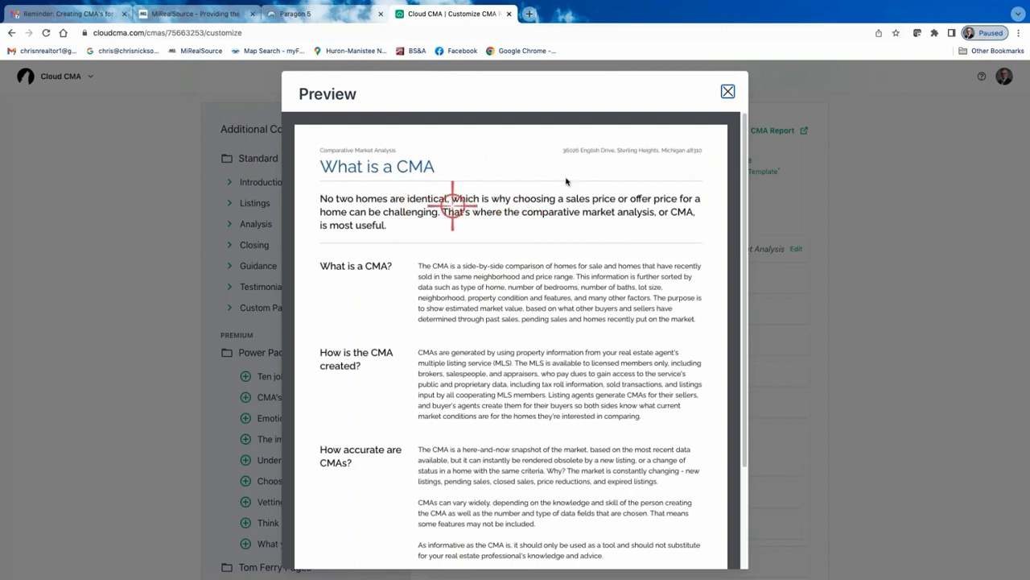
# Switch the report font to Lora
pyautogui.click(727, 92)
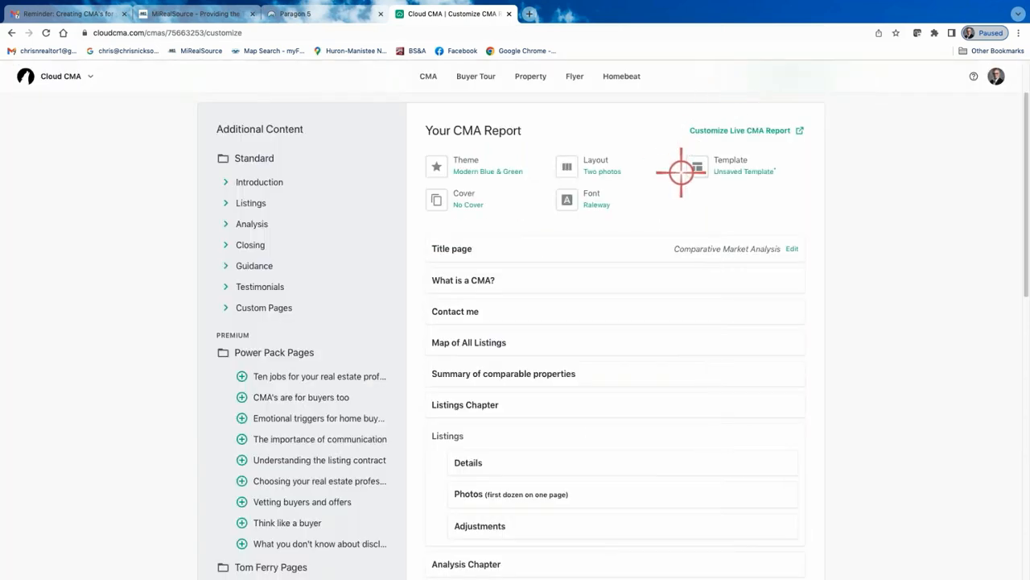
pyautogui.click(593, 199)
pyautogui.scroll(-3, 418, 359)
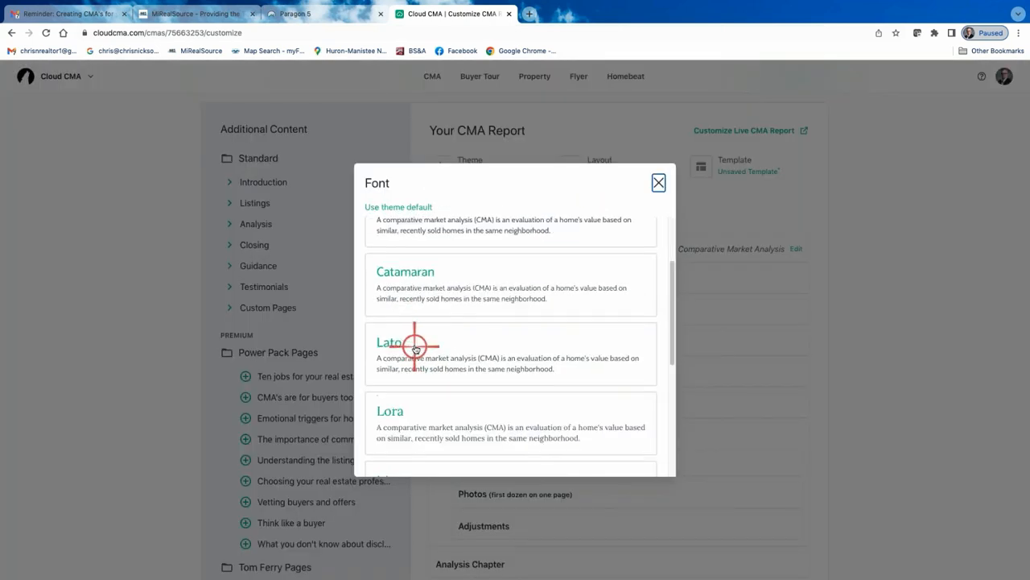
pyautogui.click(425, 394)
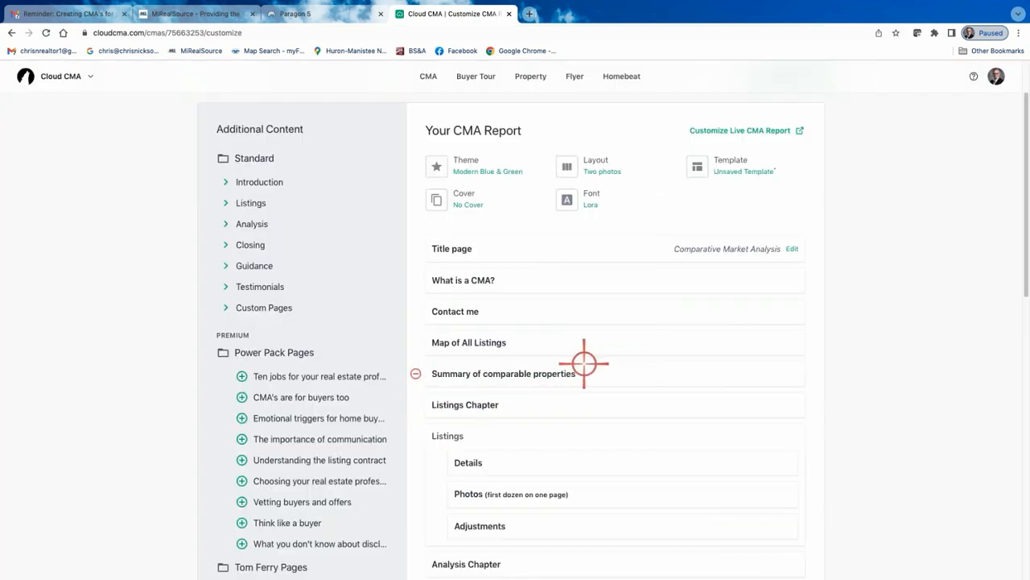
# Preview the 'What is a CMA?' page and the 'Map of All Listings' page of the report
pyautogui.click(464, 278)
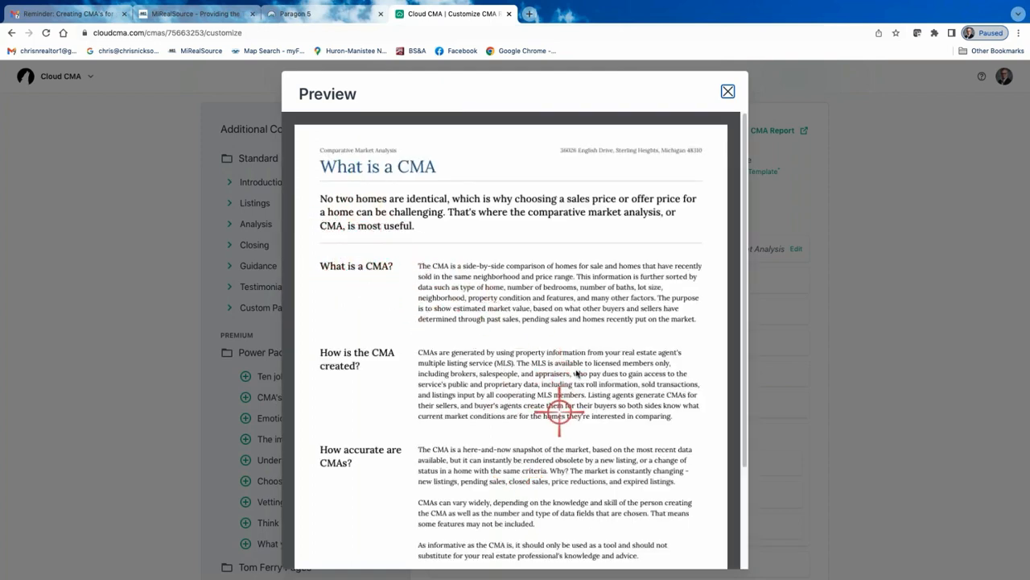
pyautogui.scroll(-1, 530, 330)
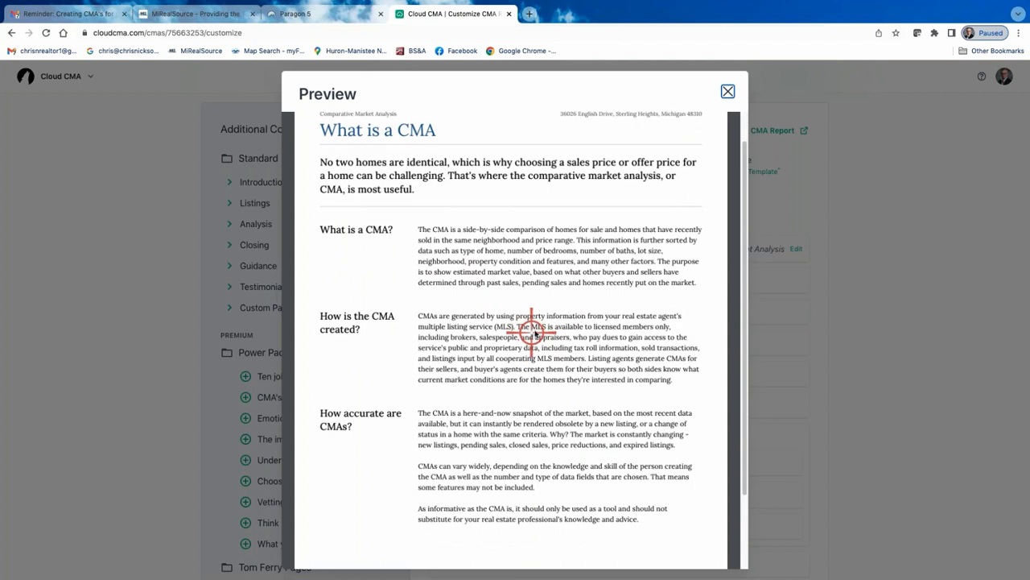
pyautogui.scroll(-3, 478, 352)
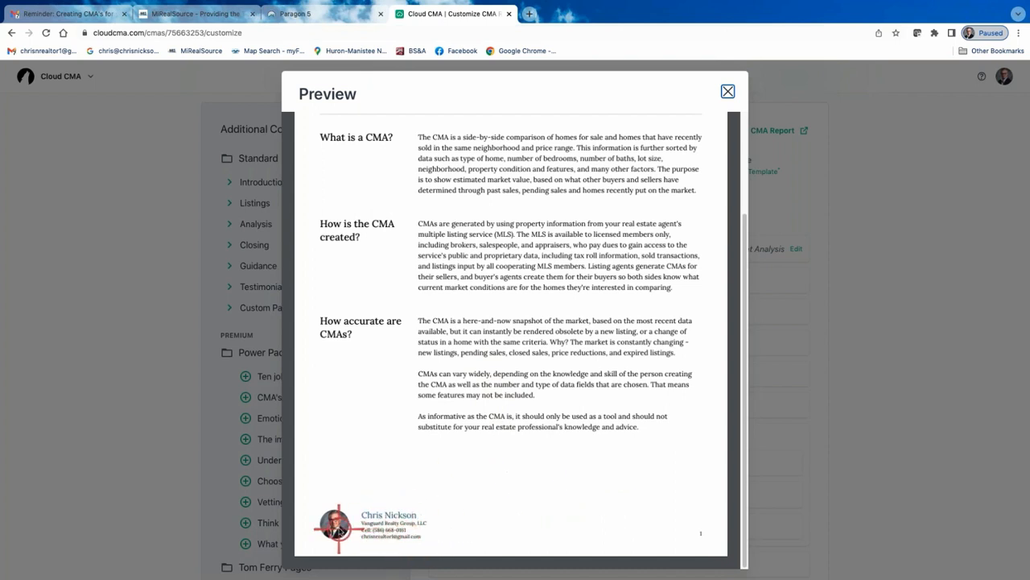
pyautogui.scroll(4, 405, 503)
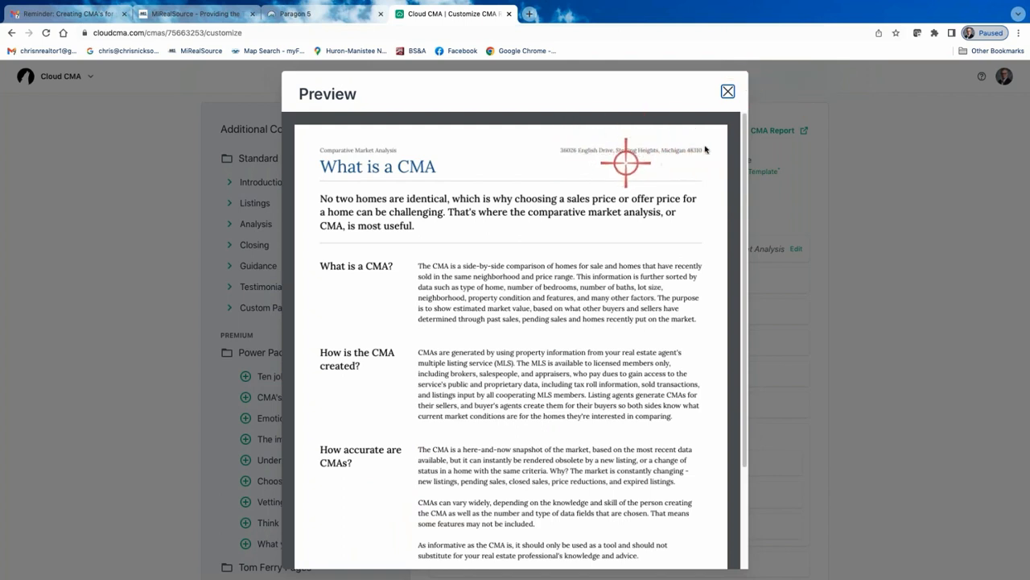
pyautogui.click(727, 92)
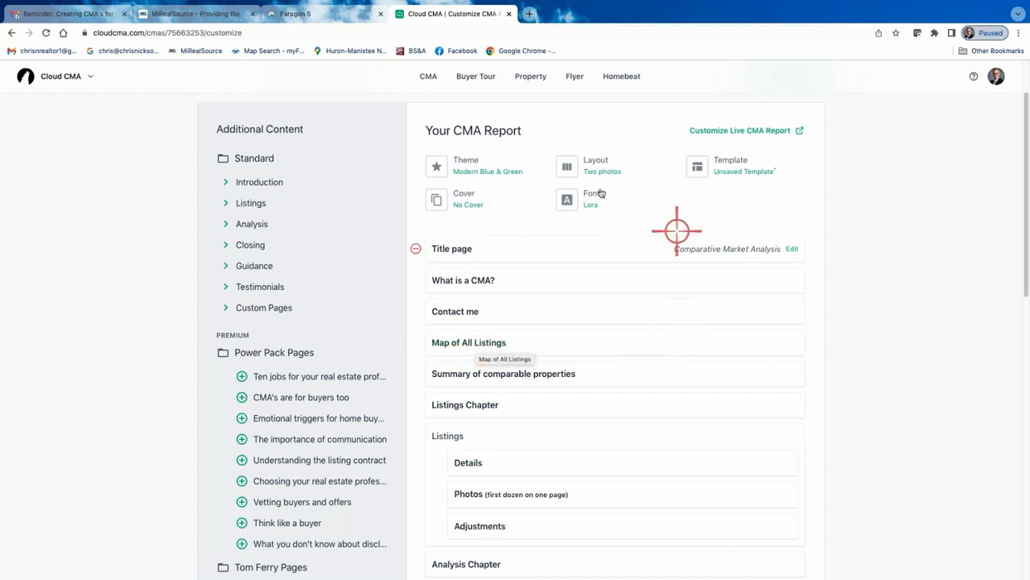
pyautogui.click(459, 343)
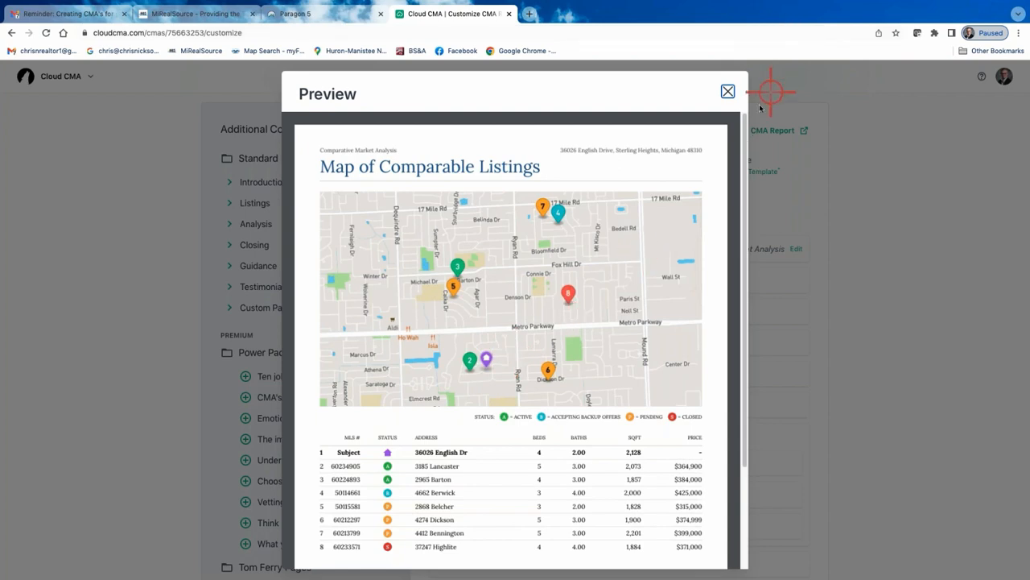
pyautogui.click(727, 94)
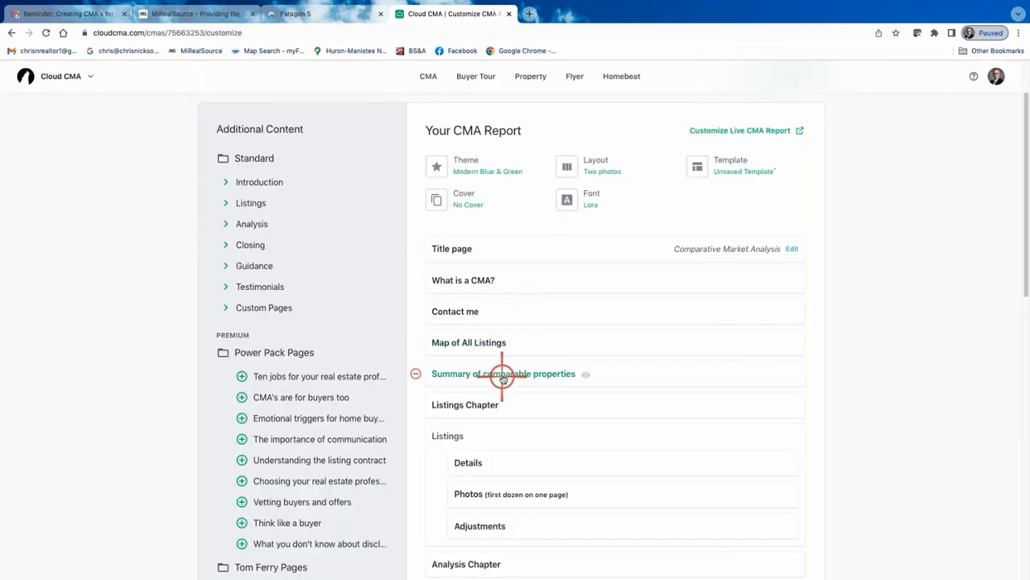
# Remove the pages from Showings/Open house checklist through The Value of Your Home at the end of the report
pyautogui.scroll(-3, 500, 375)
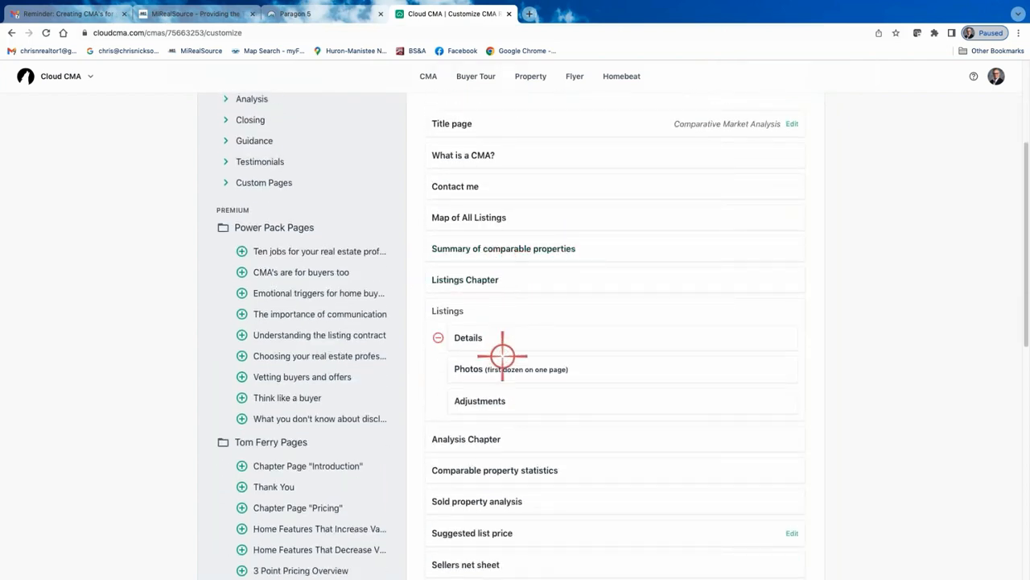
pyautogui.scroll(-5, 485, 448)
pyautogui.scroll(-8, 481, 453)
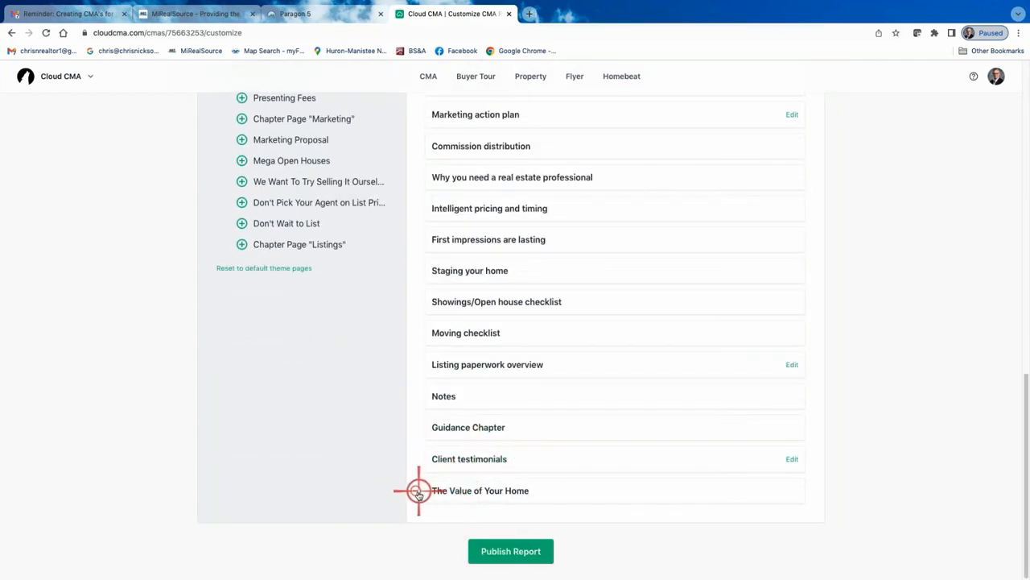
pyautogui.click(414, 491)
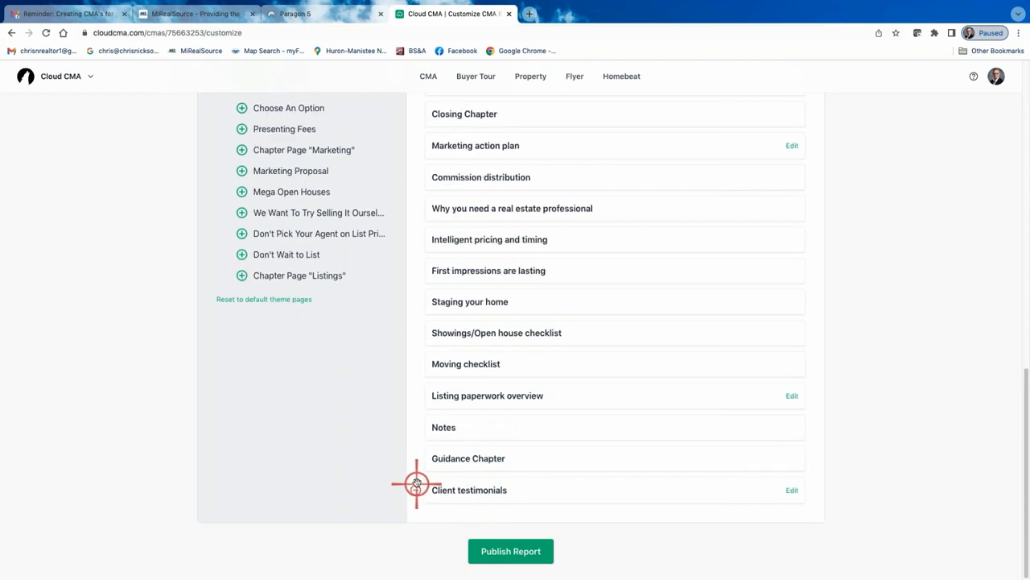
pyautogui.click(415, 490)
pyautogui.click(416, 490)
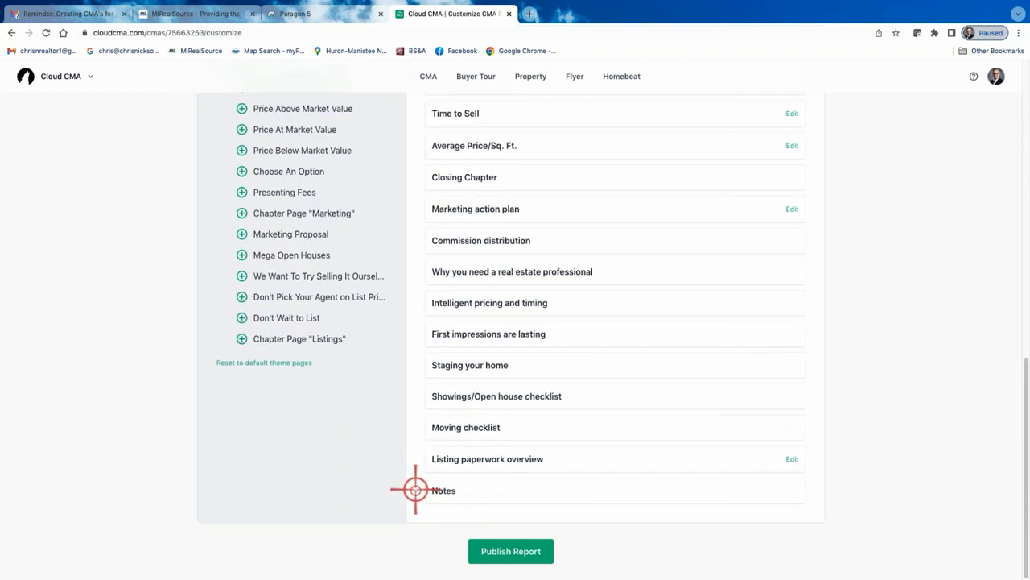
pyautogui.click(415, 490)
pyautogui.click(415, 491)
pyautogui.click(415, 490)
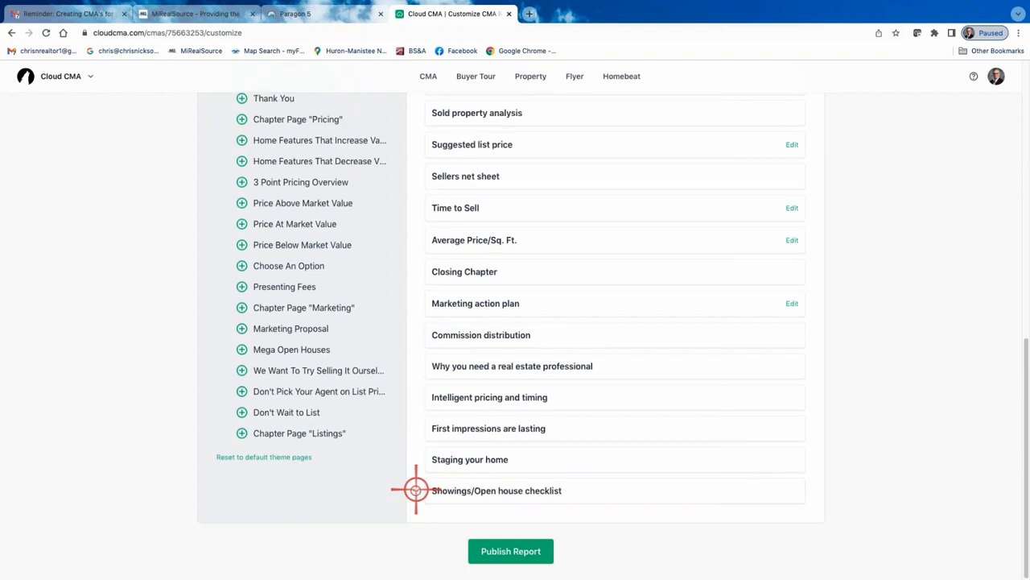
pyautogui.click(416, 490)
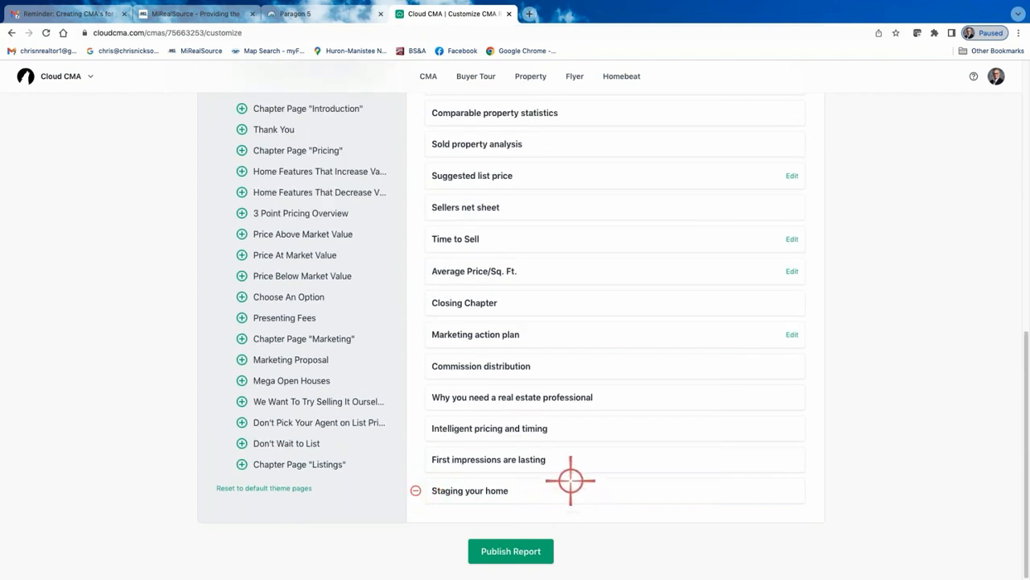
# Preview the Staging your home page, then remove it and the First impressions are lasting page
pyautogui.click(478, 492)
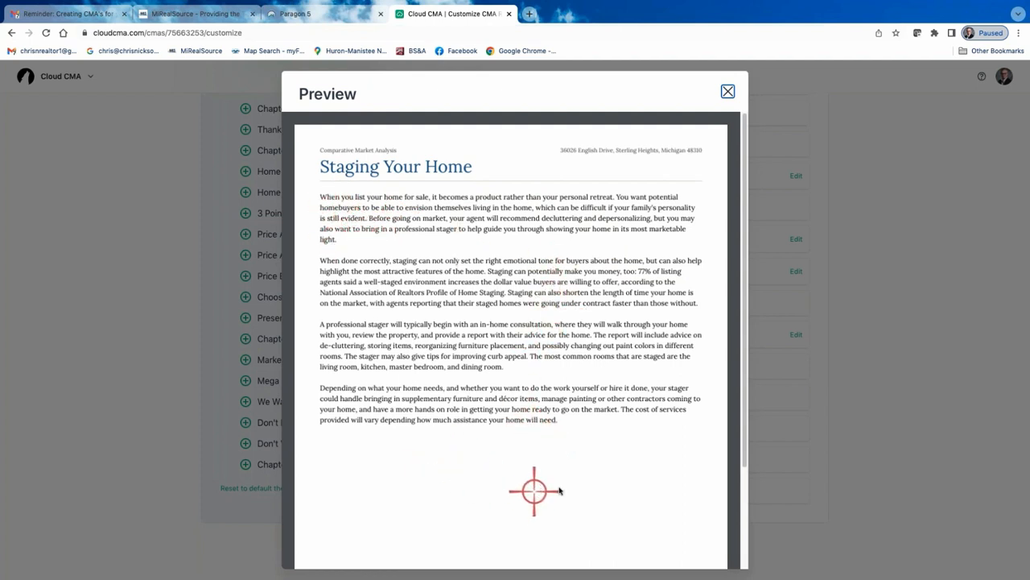
pyautogui.click(728, 90)
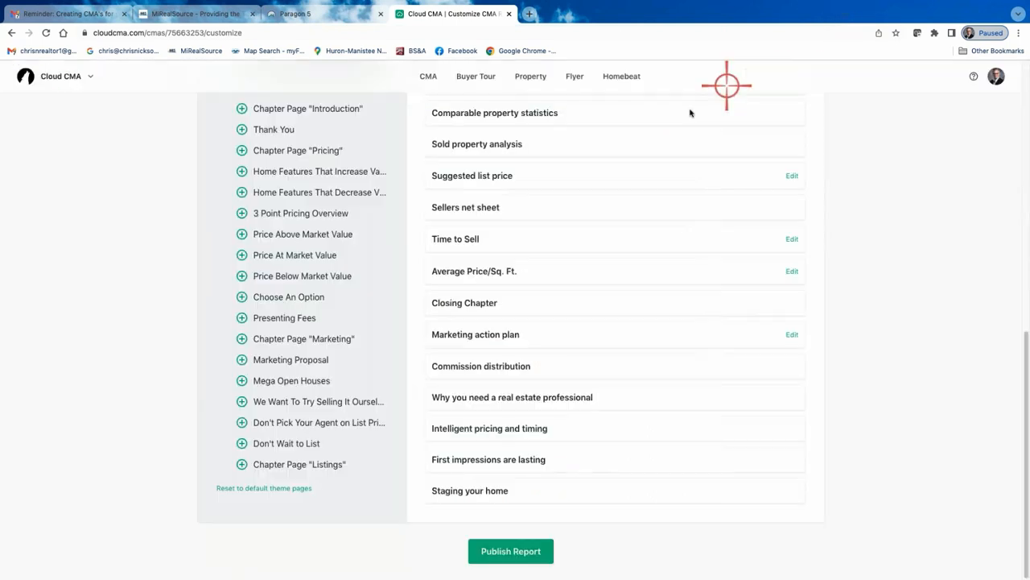
pyautogui.click(416, 491)
pyautogui.click(415, 470)
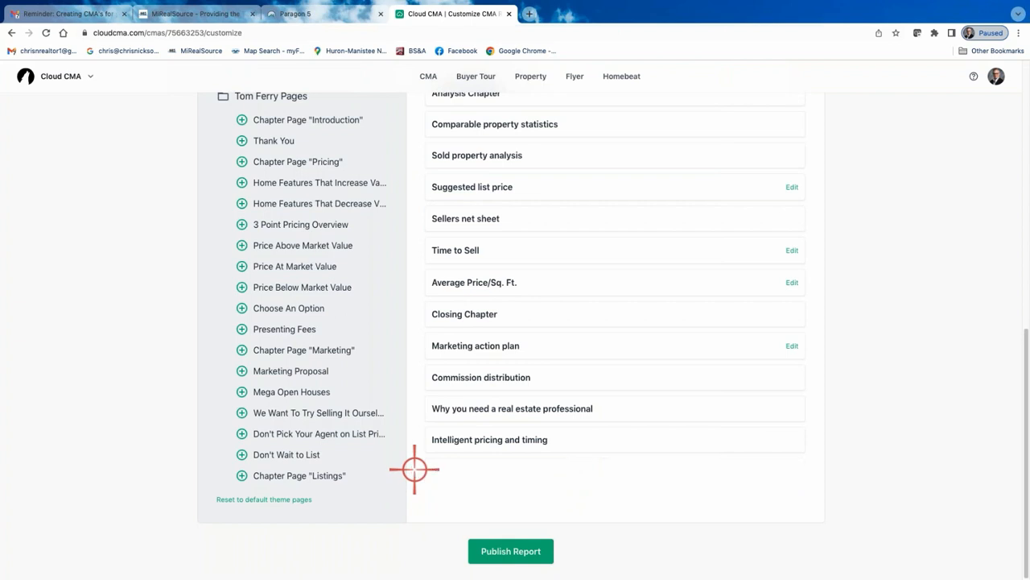
# Preview the Intelligent pricing and timing page of the report
pyautogui.click(492, 442)
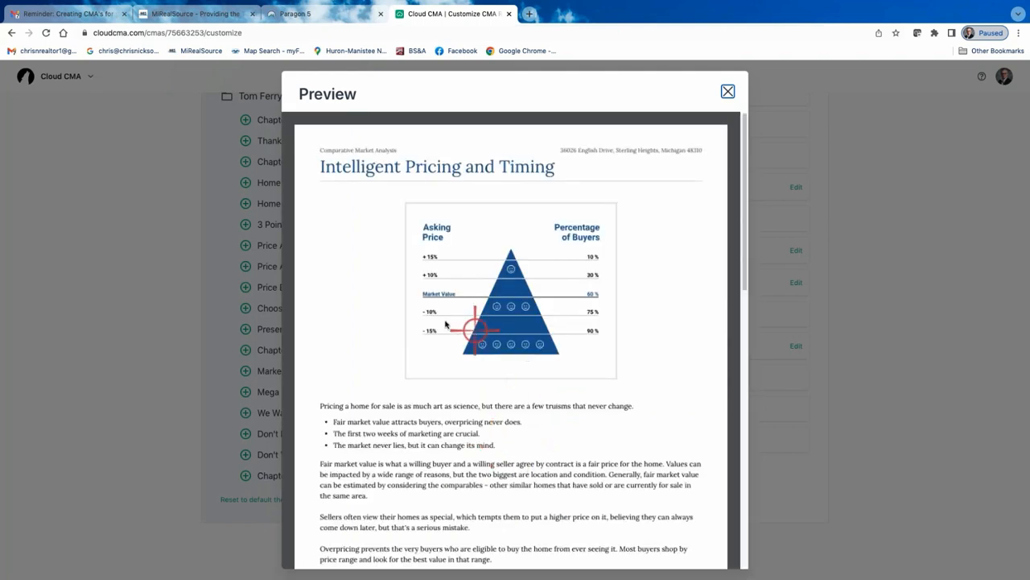
pyautogui.scroll(-1, 483, 362)
pyautogui.scroll(-1, 499, 392)
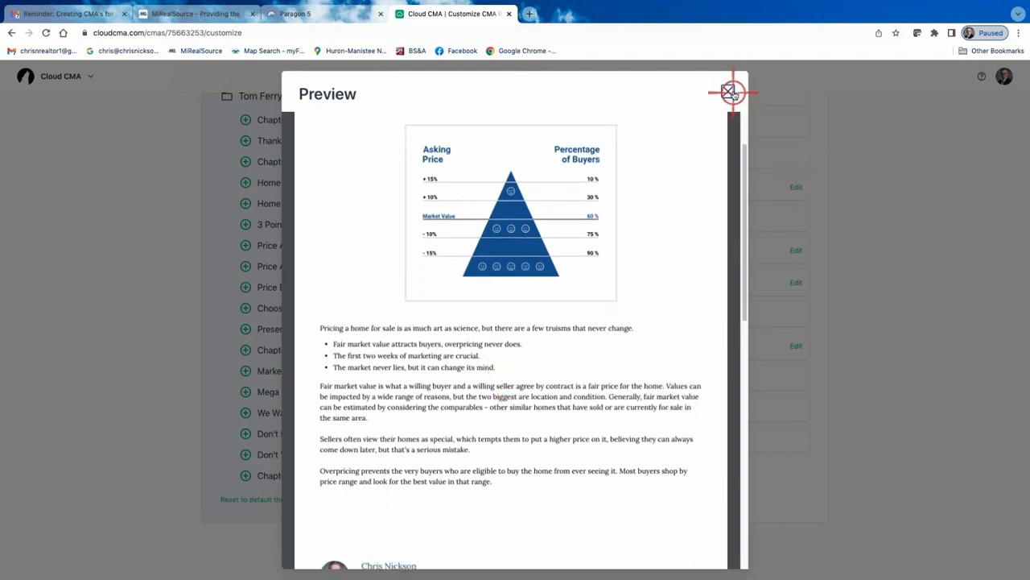
pyautogui.click(730, 93)
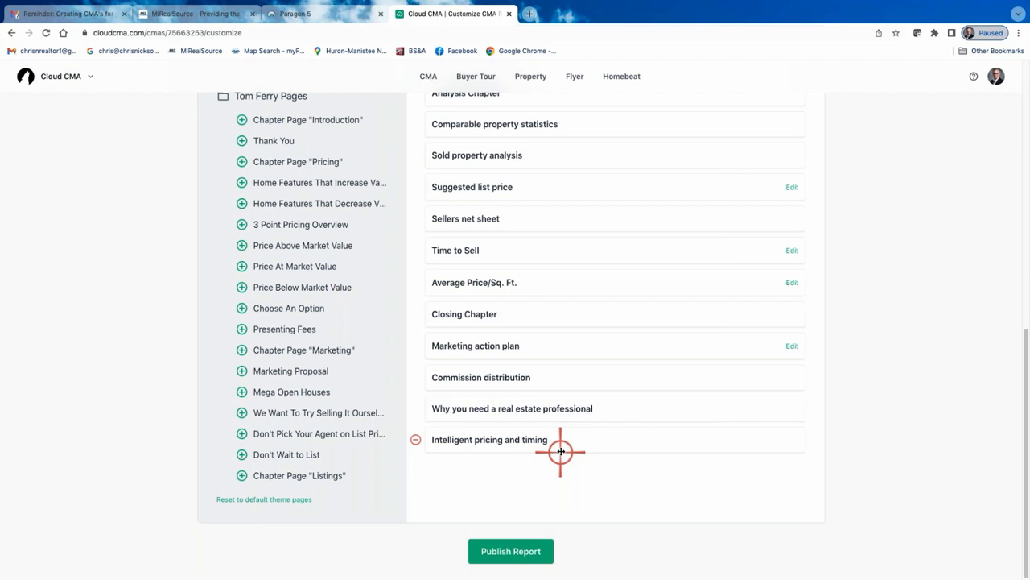
# Remove the Intelligent pricing and timing, Why you need a real estate professional, Commission distribution and Marketing action plan pages
pyautogui.click(415, 440)
pyautogui.click(414, 408)
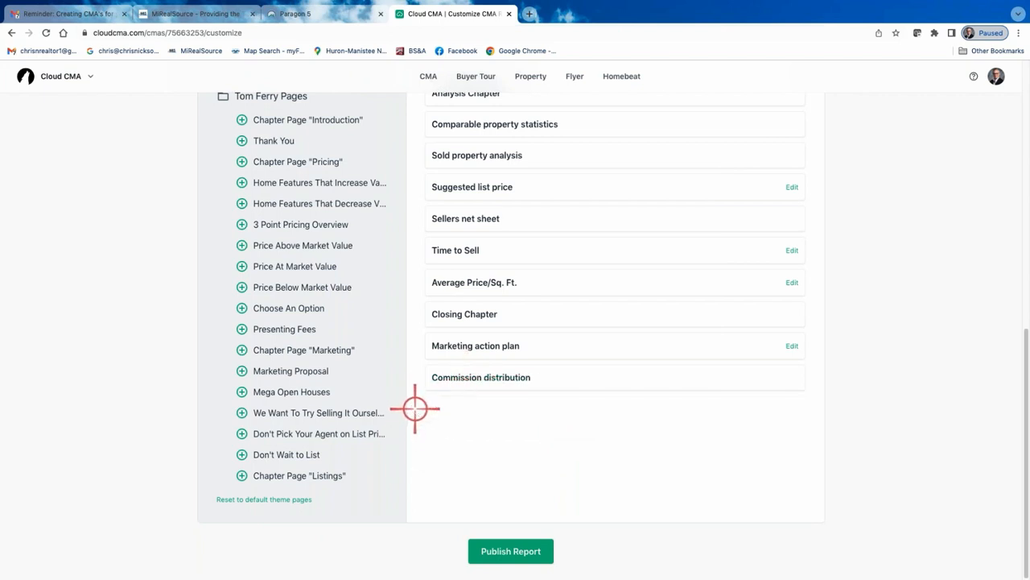
pyautogui.click(414, 376)
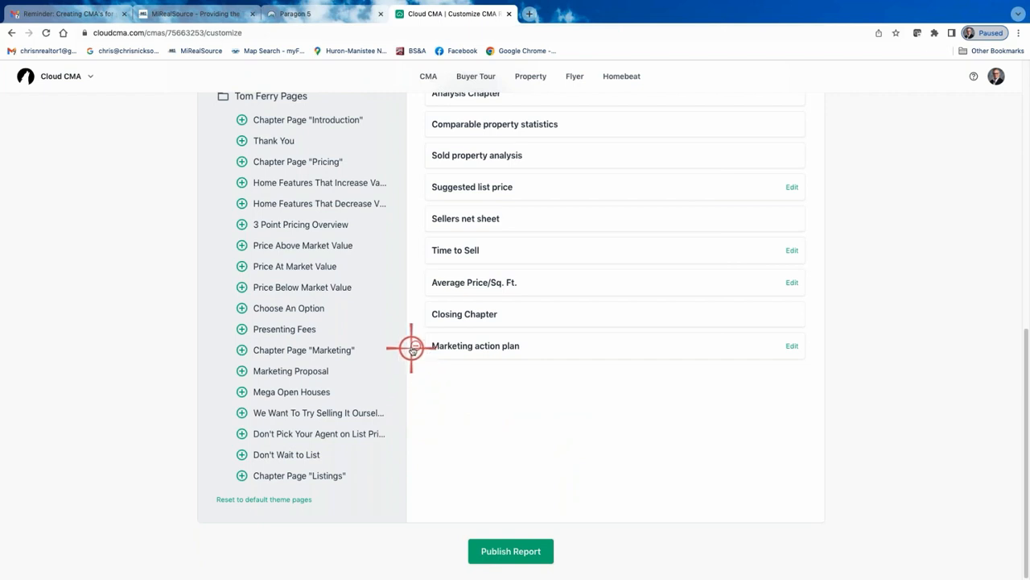
pyautogui.click(415, 348)
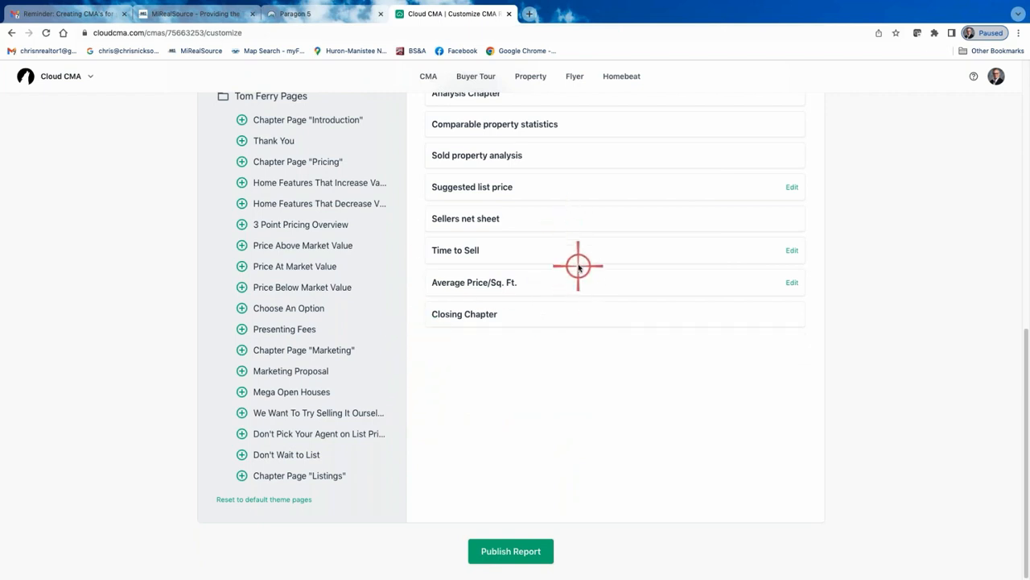
# Remove the Sellers net sheet and Suggested list price pages from the report
pyautogui.scroll(2, 572, 260)
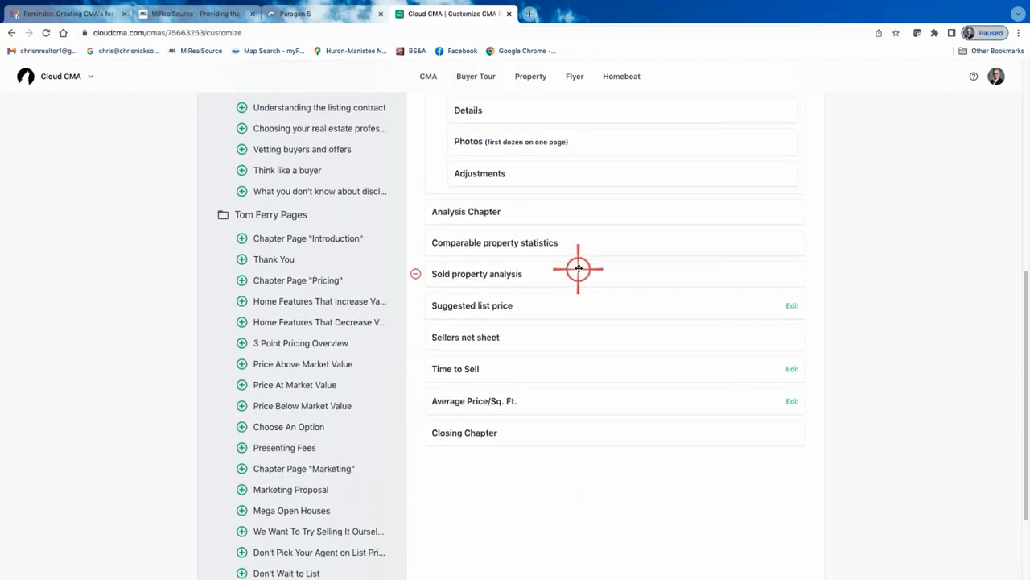
pyautogui.scroll(1, 578, 269)
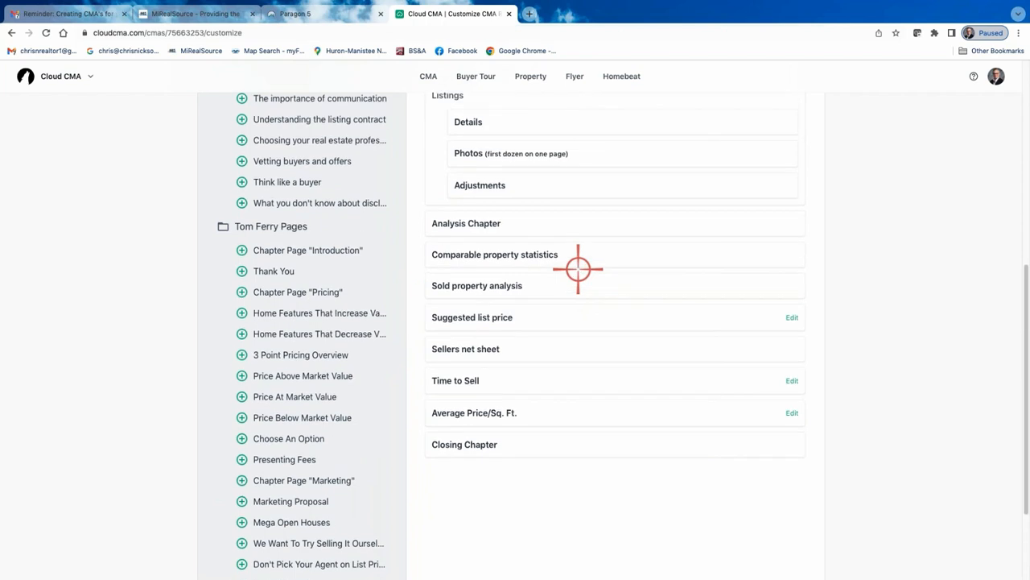
pyautogui.click(415, 352)
pyautogui.click(415, 319)
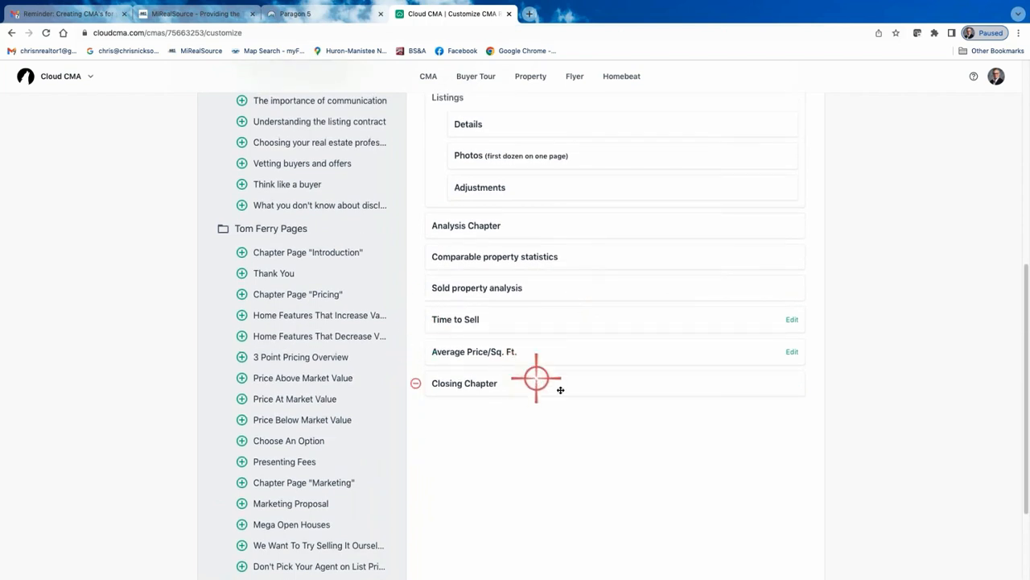
# Add the Features that sell page from the Closing additional content to the report
pyautogui.scroll(5, 523, 426)
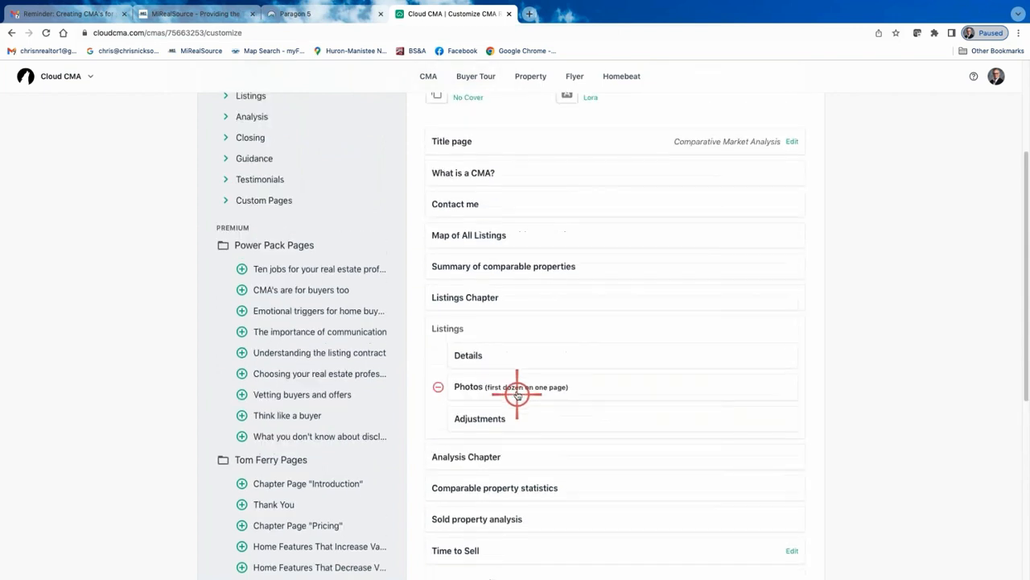
pyautogui.scroll(-2, 575, 316)
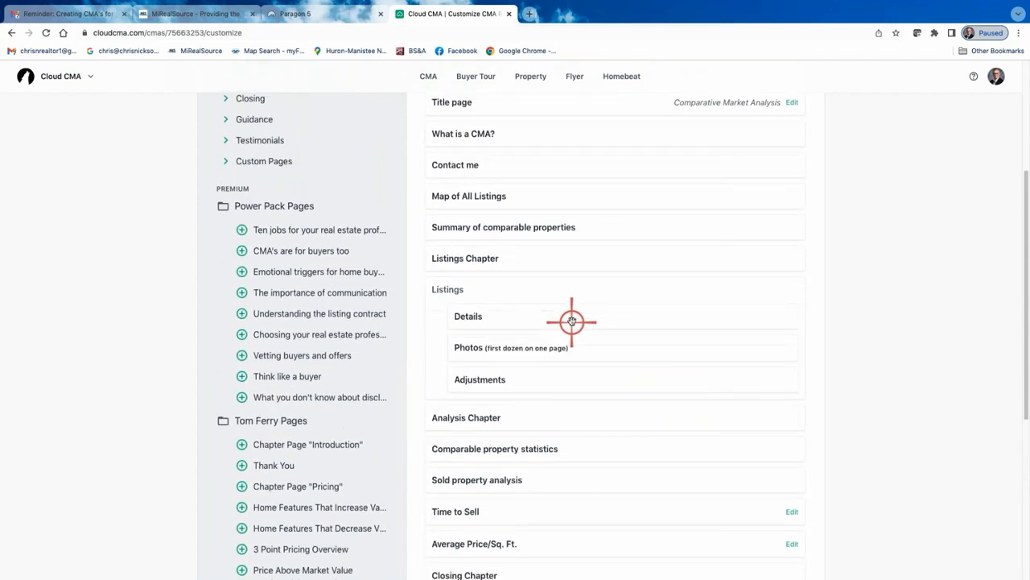
pyautogui.scroll(-1, 577, 320)
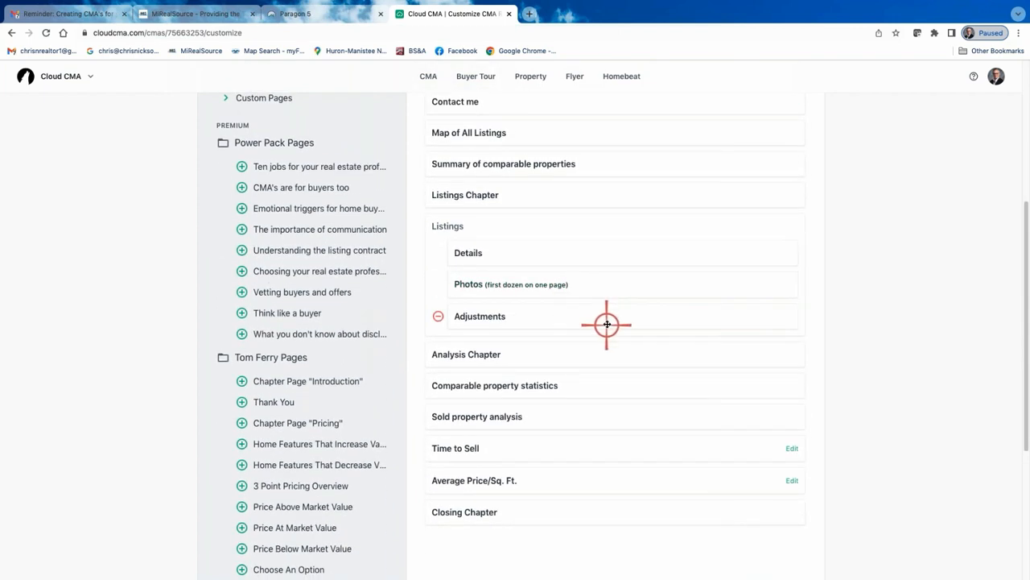
pyautogui.scroll(-1, 606, 324)
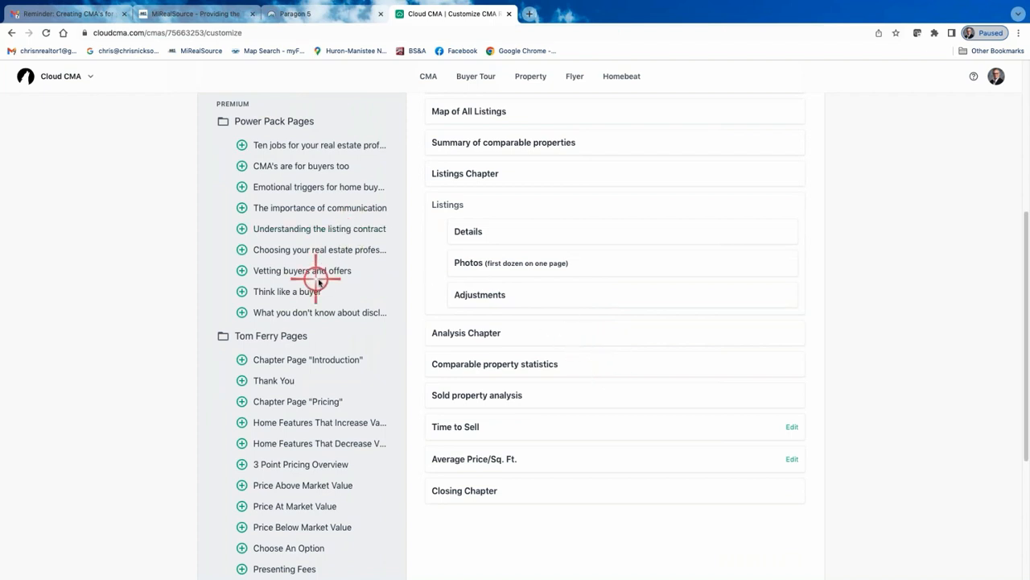
pyautogui.scroll(4, 318, 282)
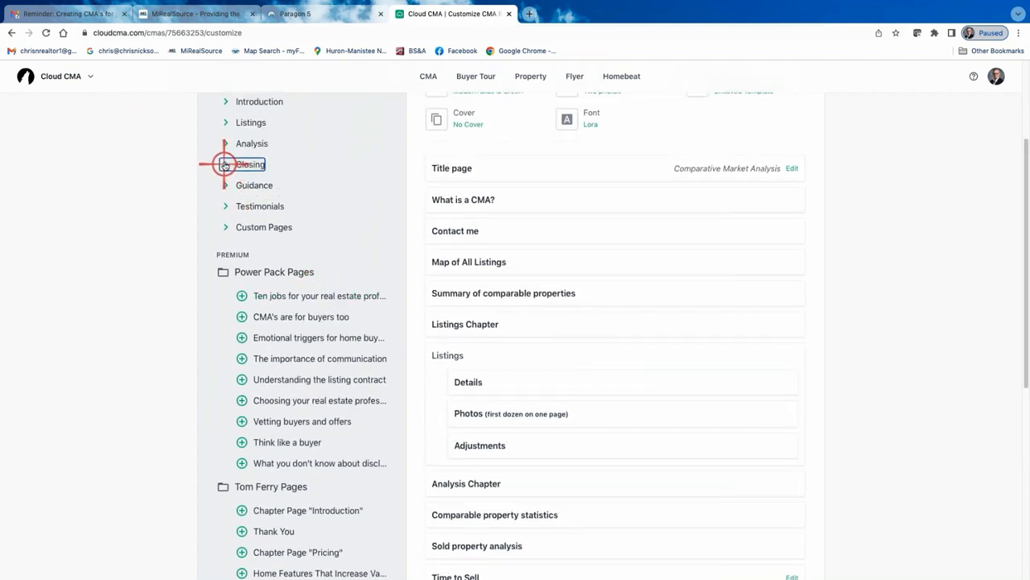
pyautogui.click(228, 164)
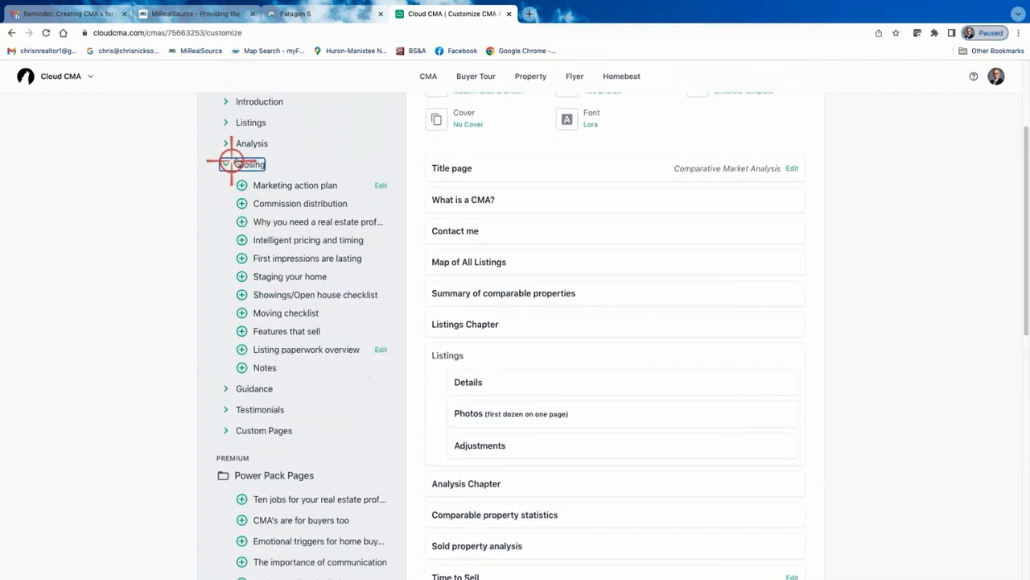
pyautogui.click(242, 331)
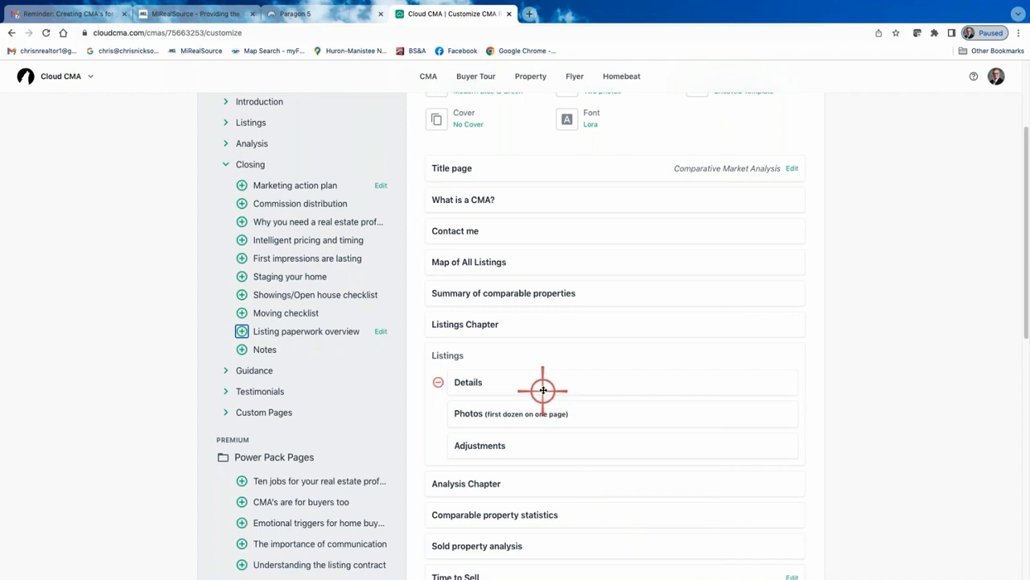
# Add the Intelligent pricing and timing page back to the report from the Closing additional content
pyautogui.scroll(-1, 541, 391)
pyautogui.scroll(2, 538, 387)
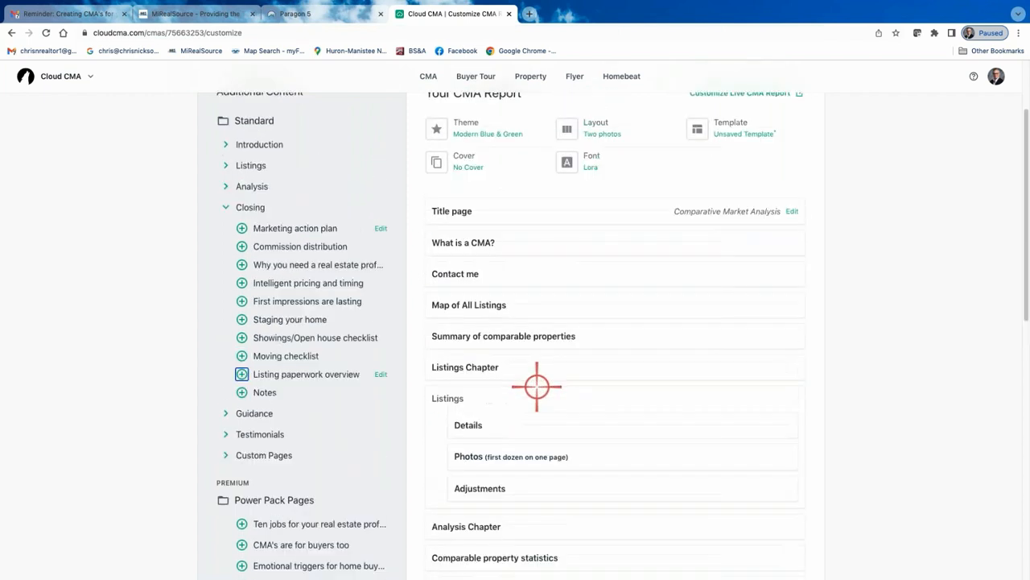
pyautogui.click(226, 186)
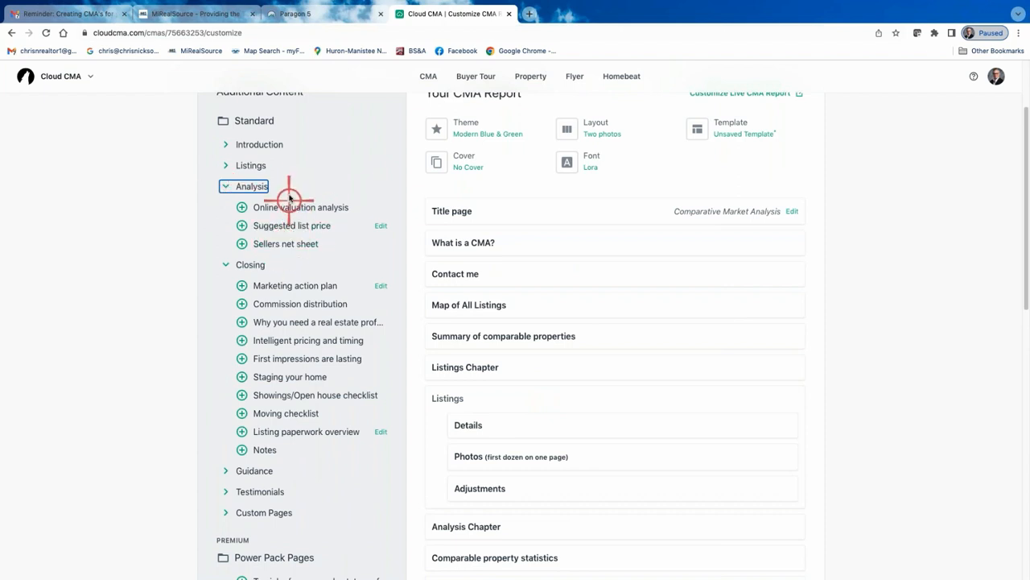
pyautogui.click(226, 186)
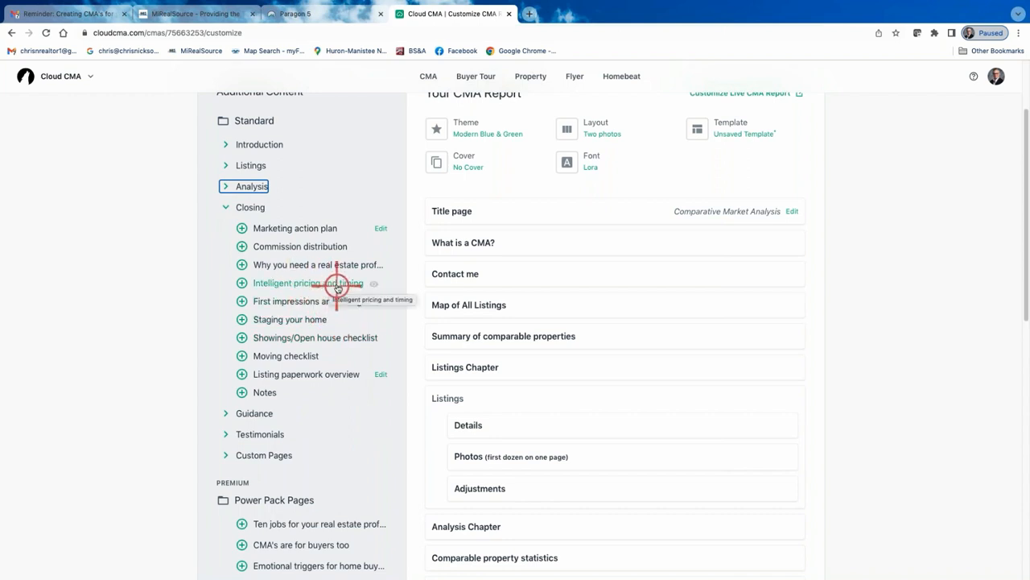
pyautogui.click(242, 283)
# Move the Intelligent pricing and timing page to sit directly after the Analysis Chapter
pyautogui.scroll(-2, 536, 402)
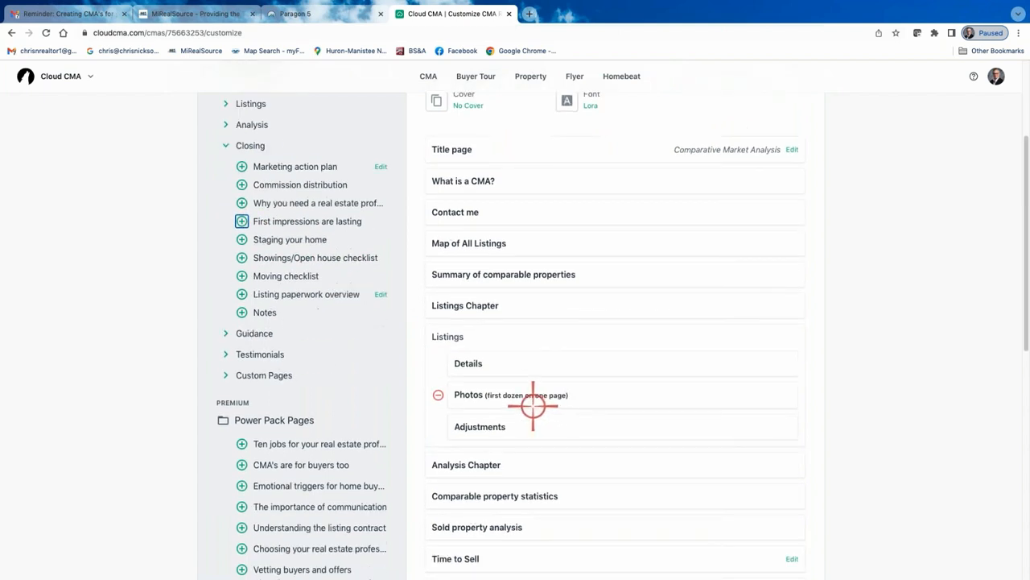
pyautogui.scroll(-1, 529, 478)
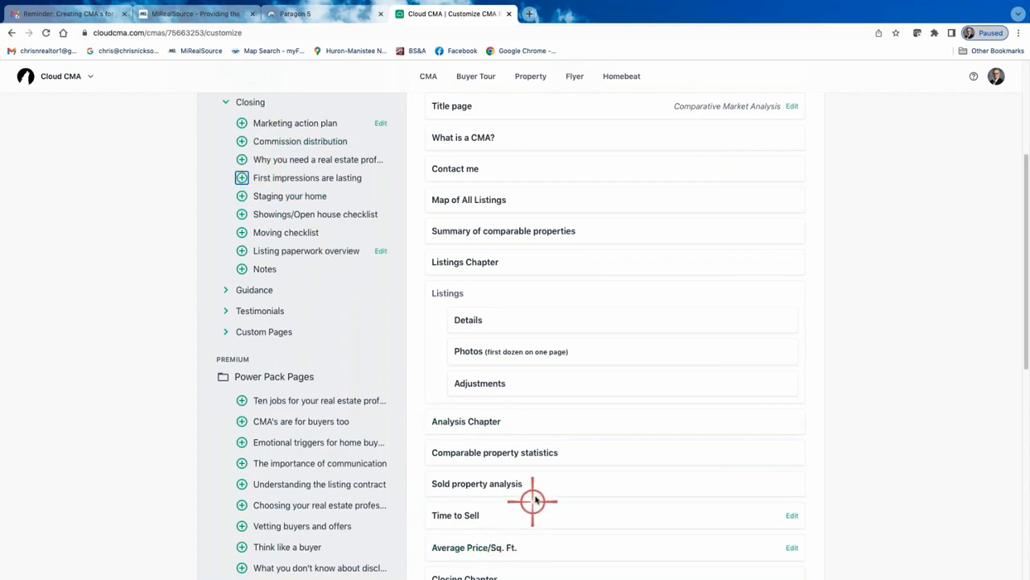
pyautogui.scroll(-1, 532, 499)
pyautogui.scroll(-3, 535, 495)
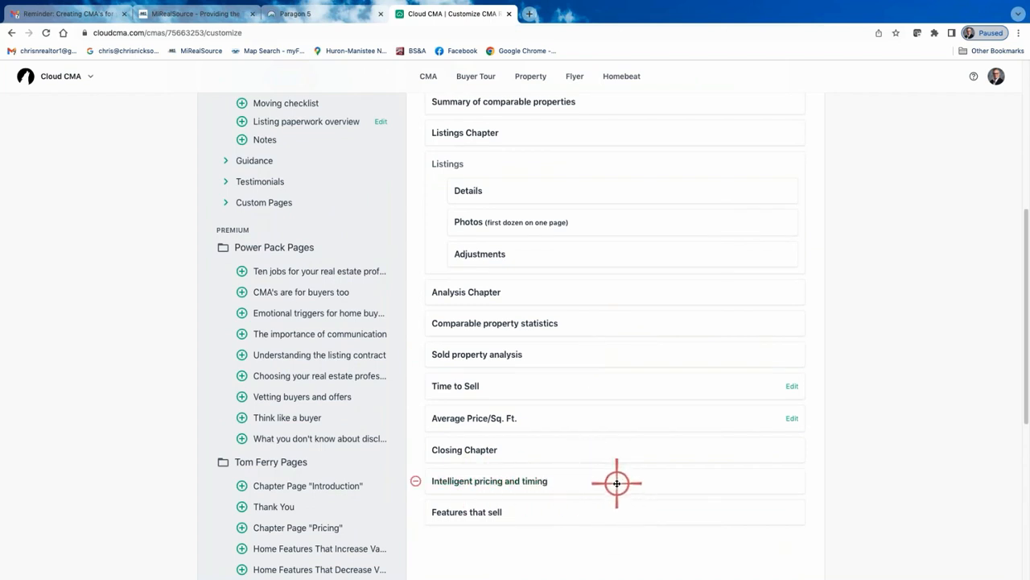
pyautogui.moveTo(617, 483); pyautogui.dragTo(614, 310)
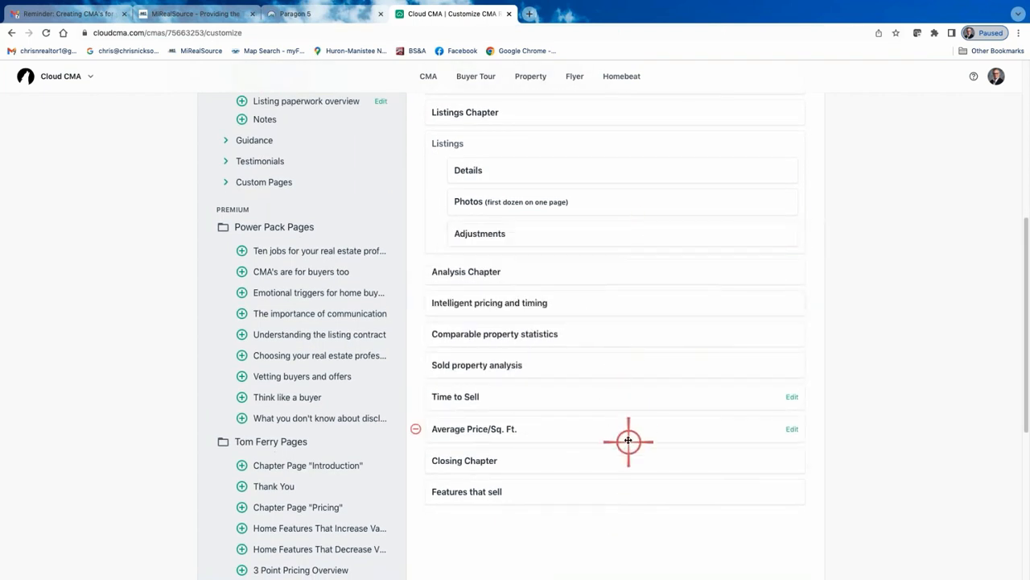
# Add the More photos (all the rest) page from the Listings additional content to the report
pyautogui.scroll(4, 626, 435)
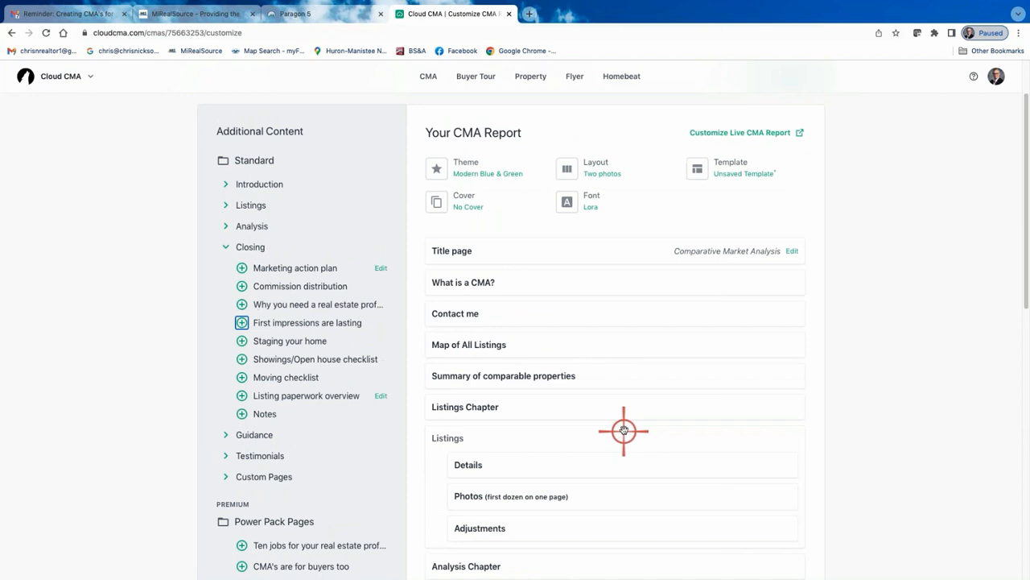
pyautogui.click(230, 187)
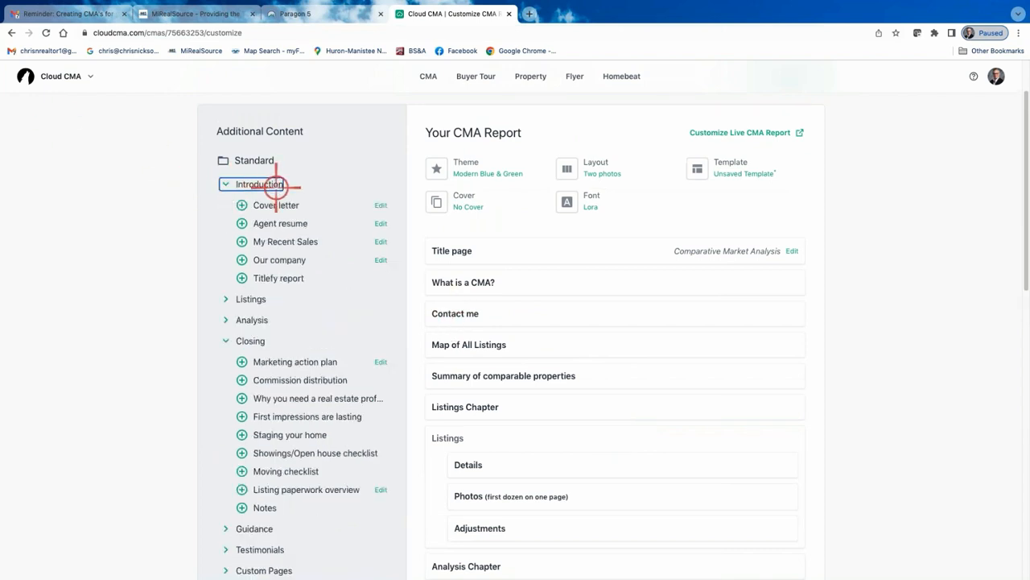
pyautogui.click(225, 185)
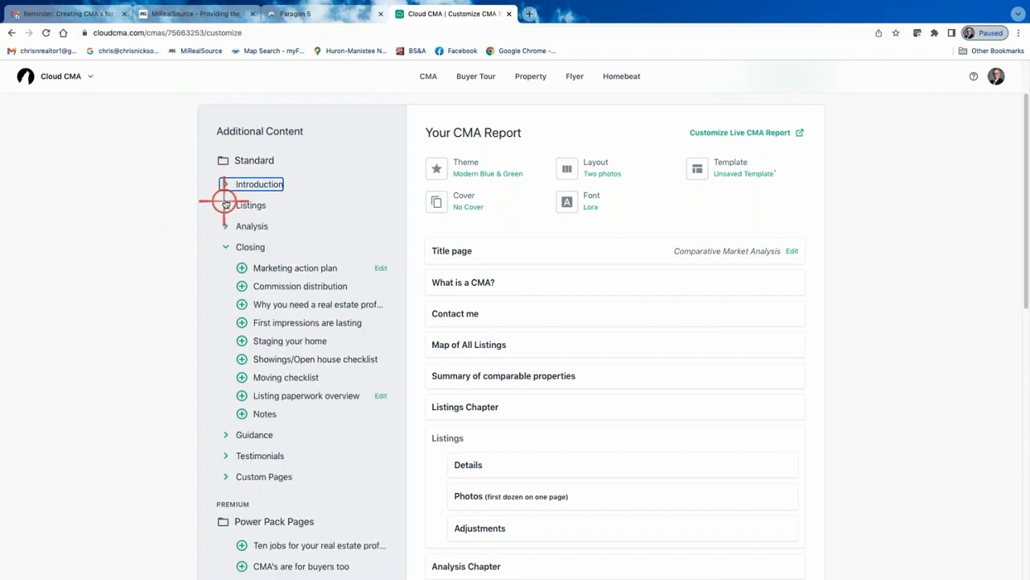
pyautogui.click(225, 205)
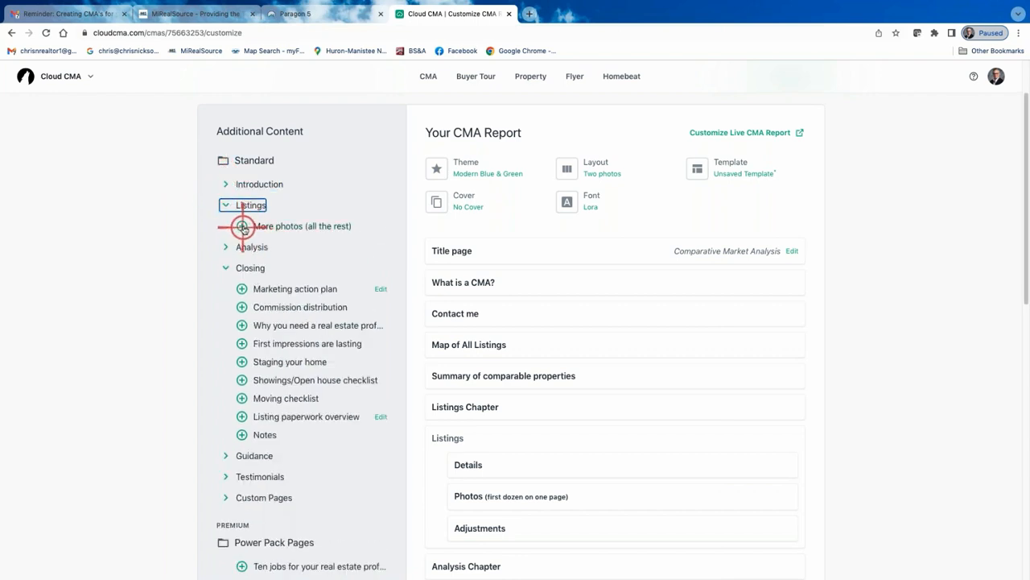
pyautogui.scroll(-1, 523, 403)
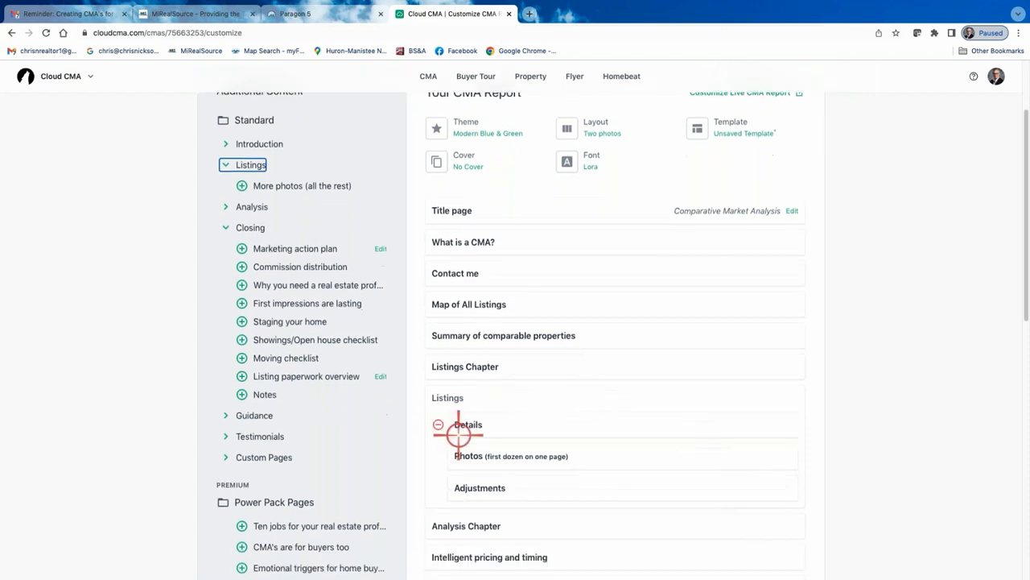
pyautogui.click(241, 186)
pyautogui.scroll(-3, 587, 375)
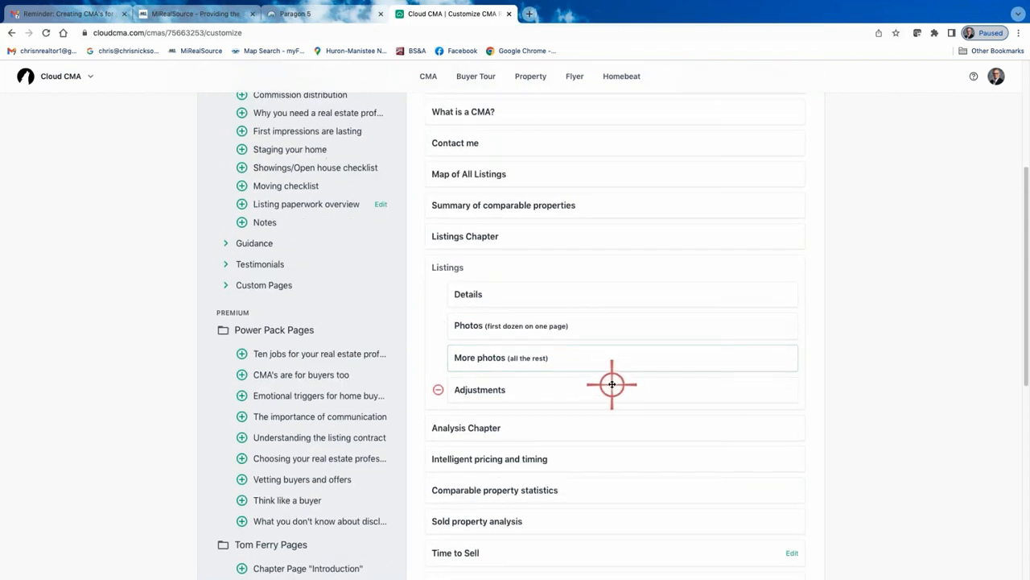
pyautogui.scroll(-2, 579, 397)
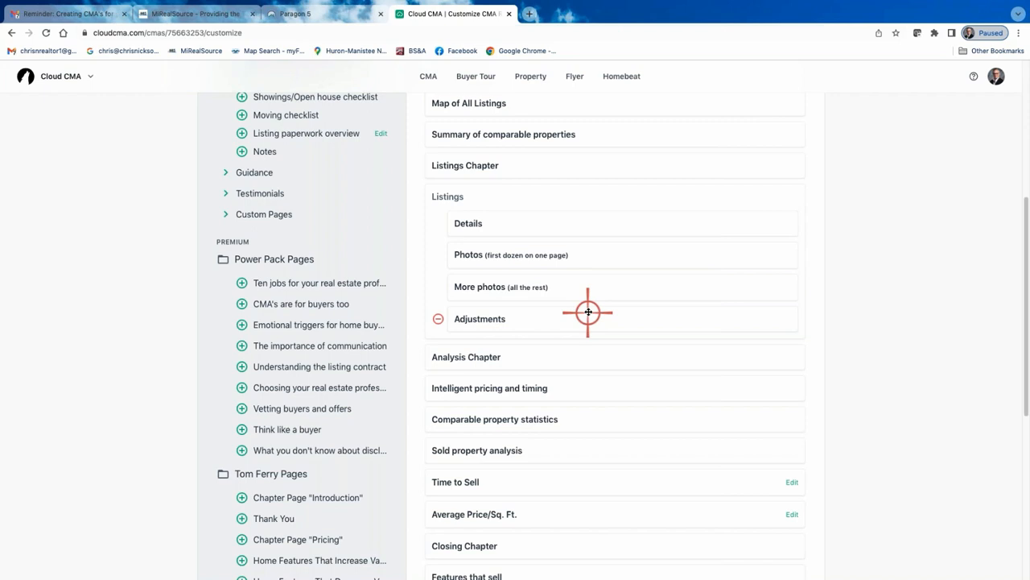
# Publish the customized CMA report and open its PDF view
pyautogui.scroll(5, 589, 312)
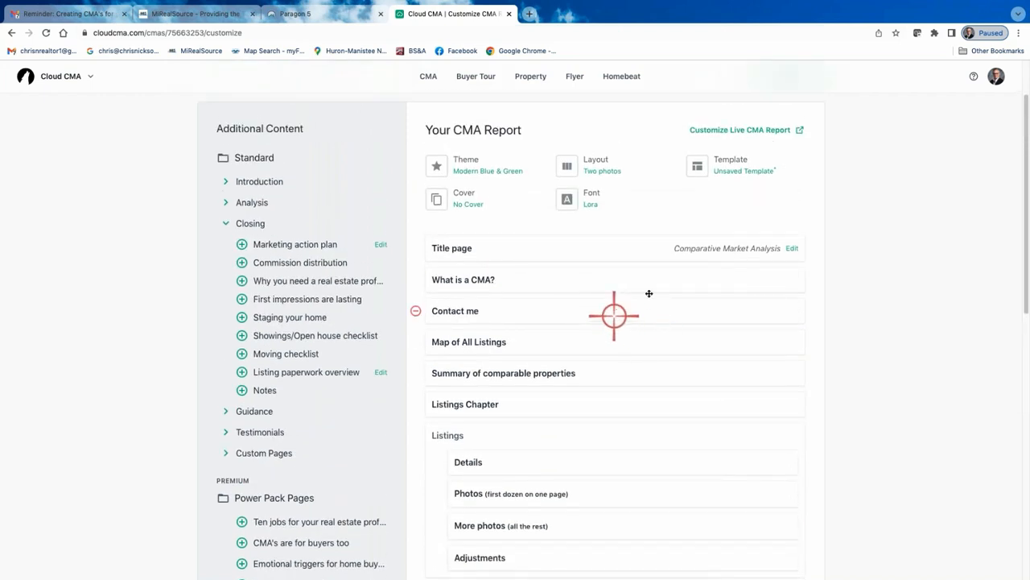
pyautogui.scroll(1, 701, 301)
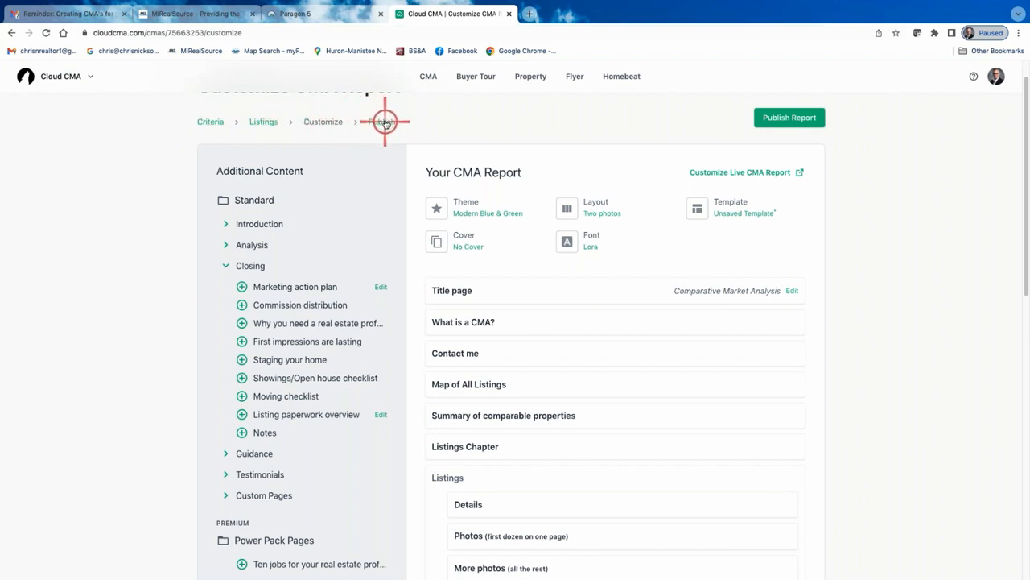
pyautogui.click(799, 118)
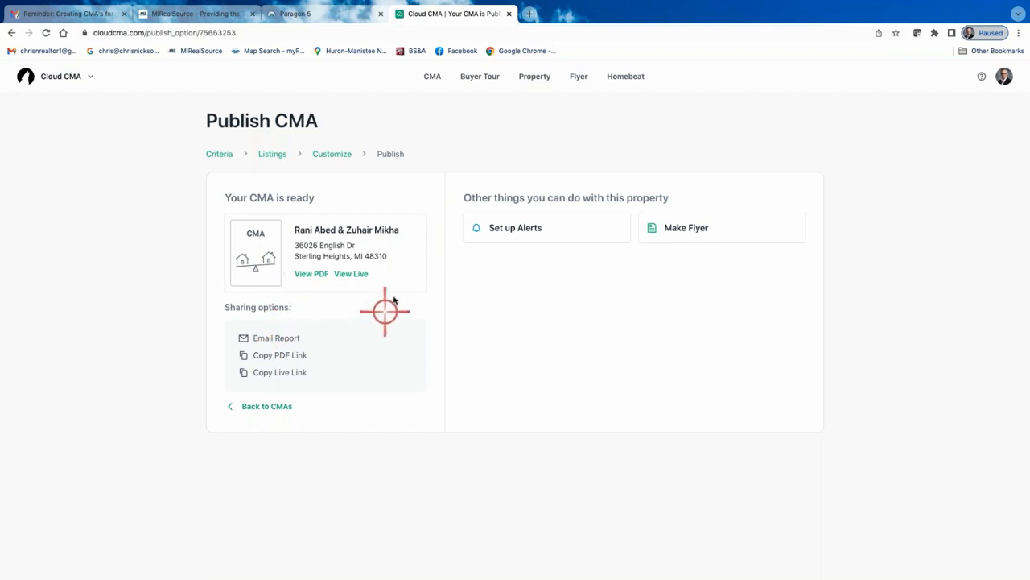
pyautogui.click(312, 274)
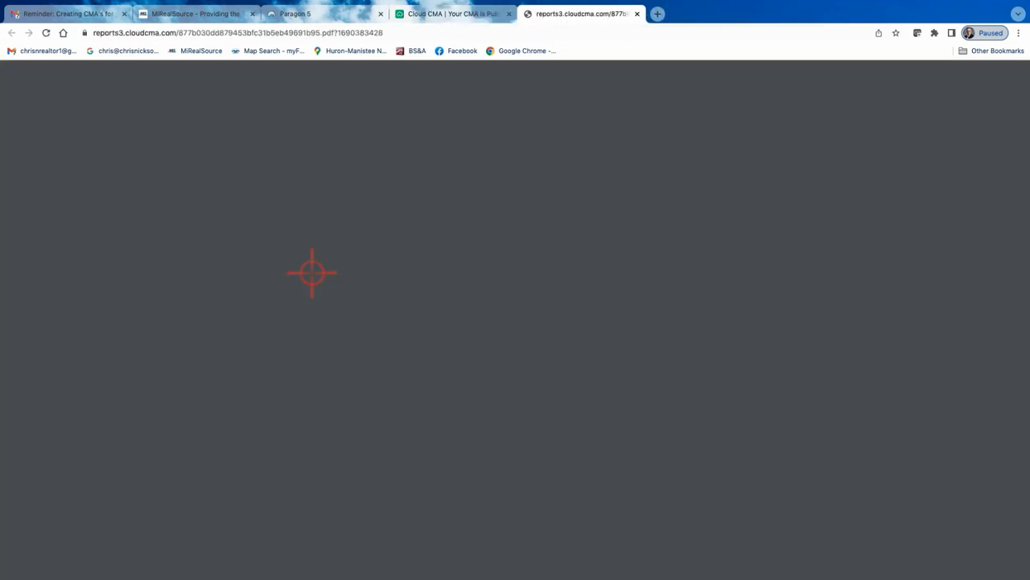
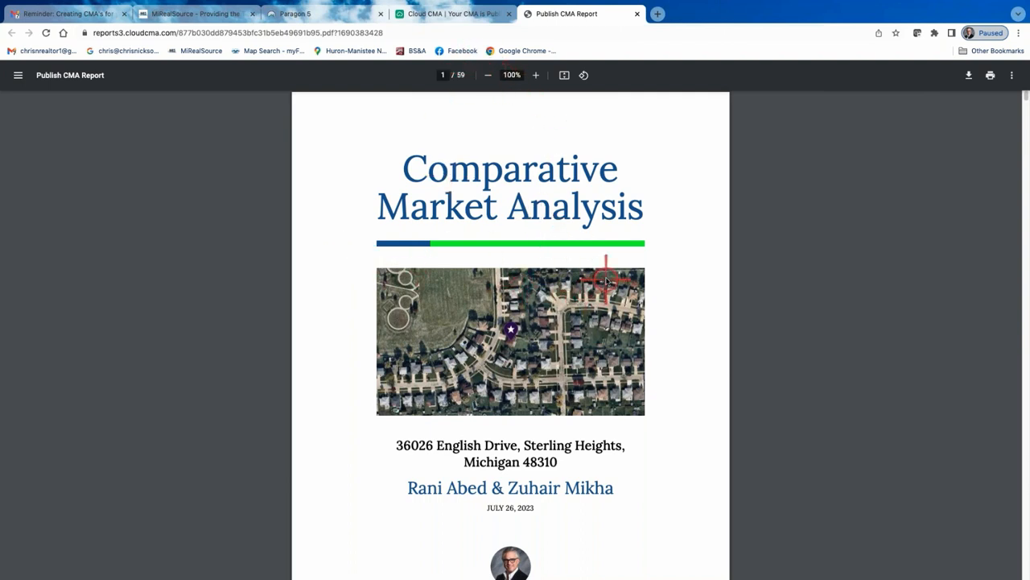
# Scroll through the published PDF report to review its cover, summary tables and listing photo pages
pyautogui.scroll(-1, 592, 266)
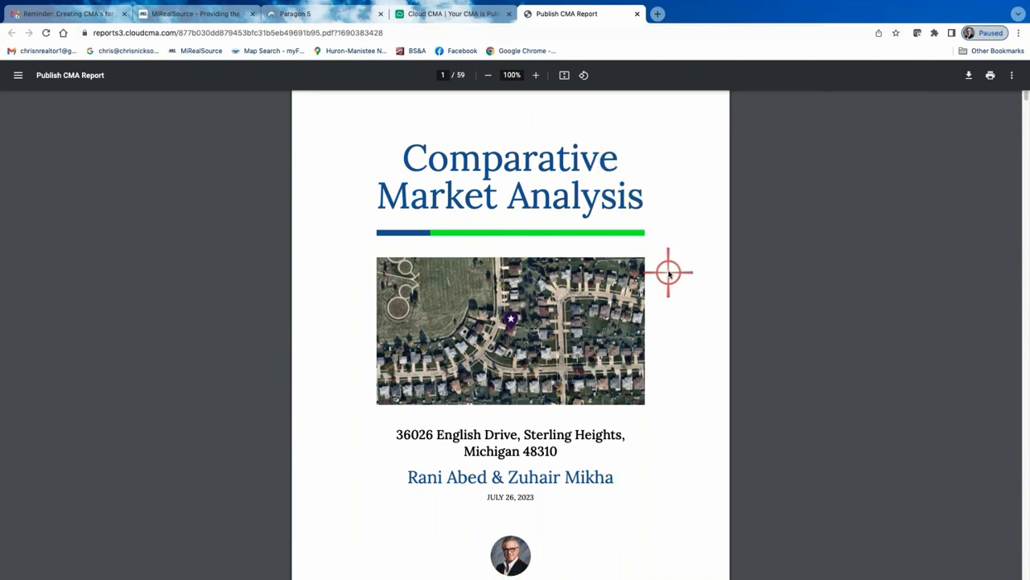
pyautogui.scroll(-1, 669, 271)
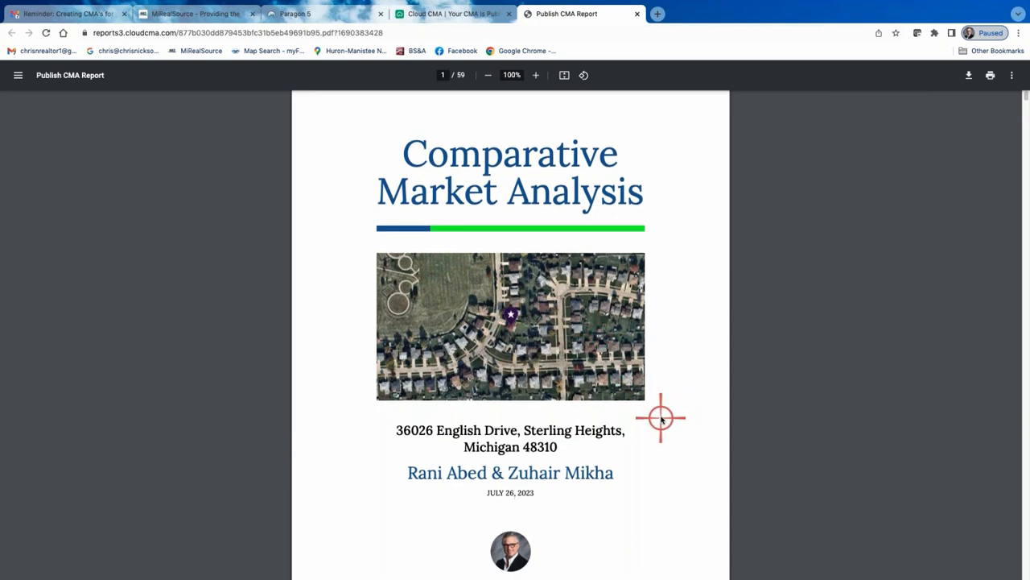
pyautogui.scroll(-3, 660, 419)
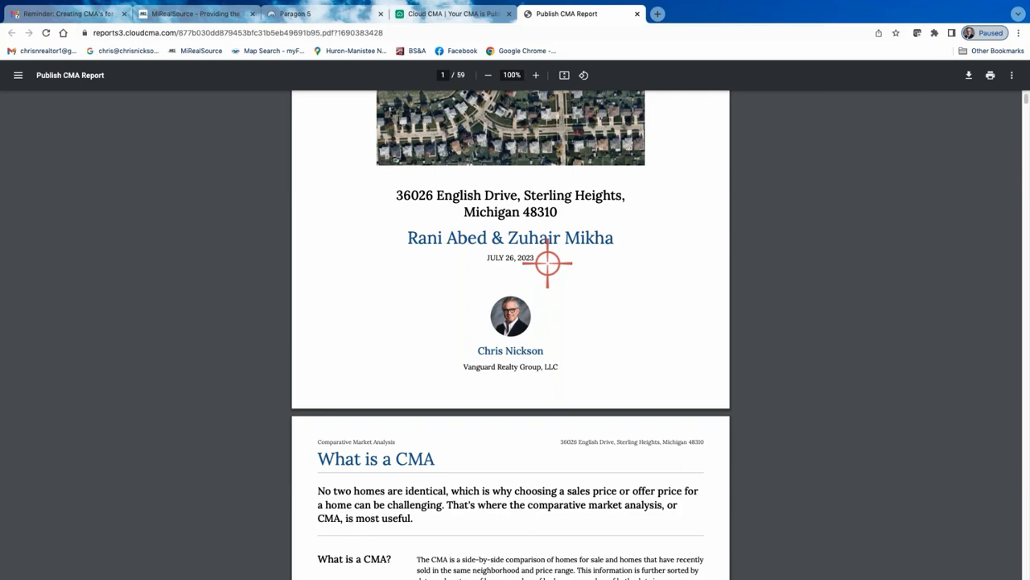
pyautogui.scroll(-3, 453, 395)
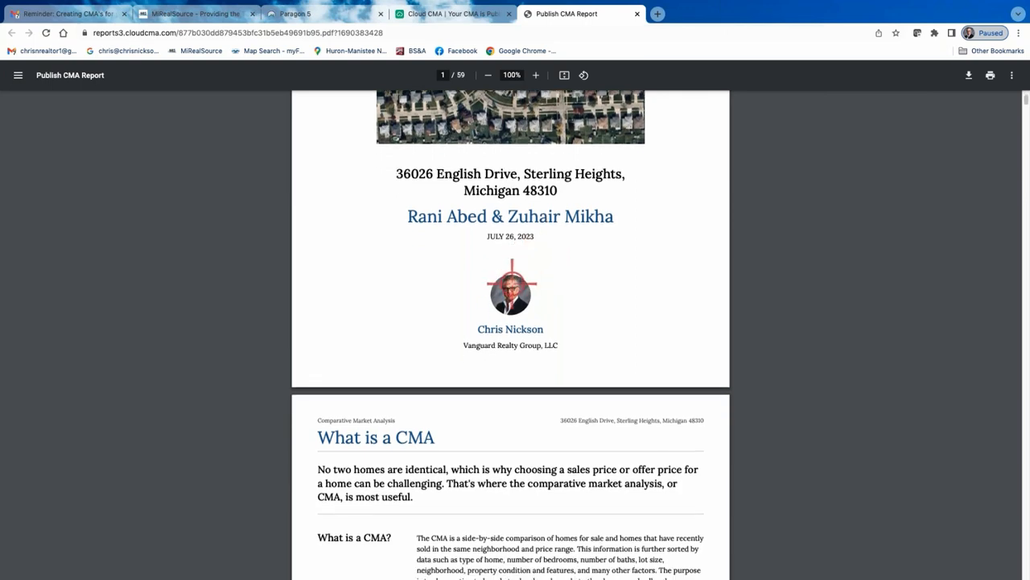
pyautogui.scroll(-3, 453, 394)
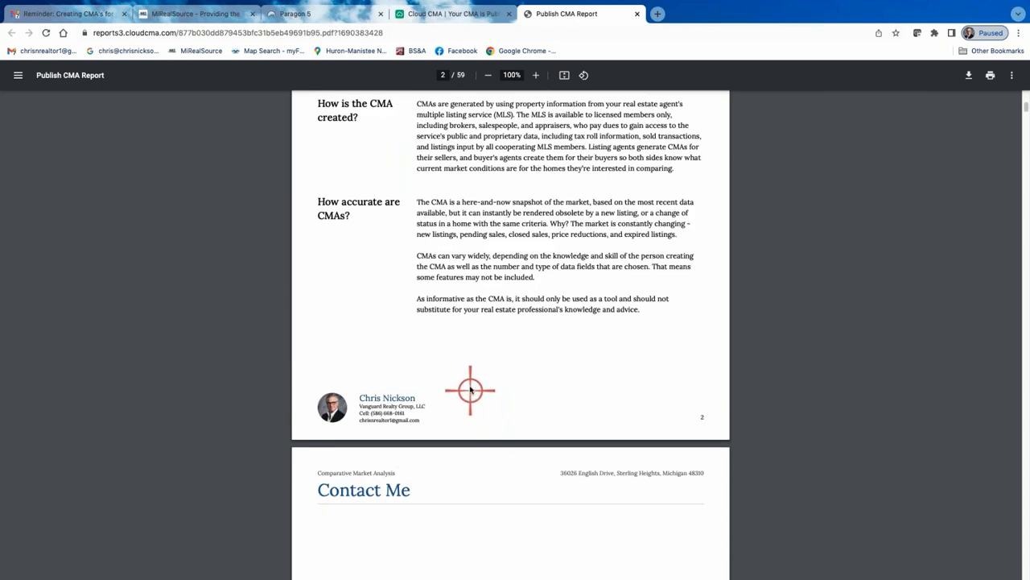
pyautogui.scroll(-3, 470, 384)
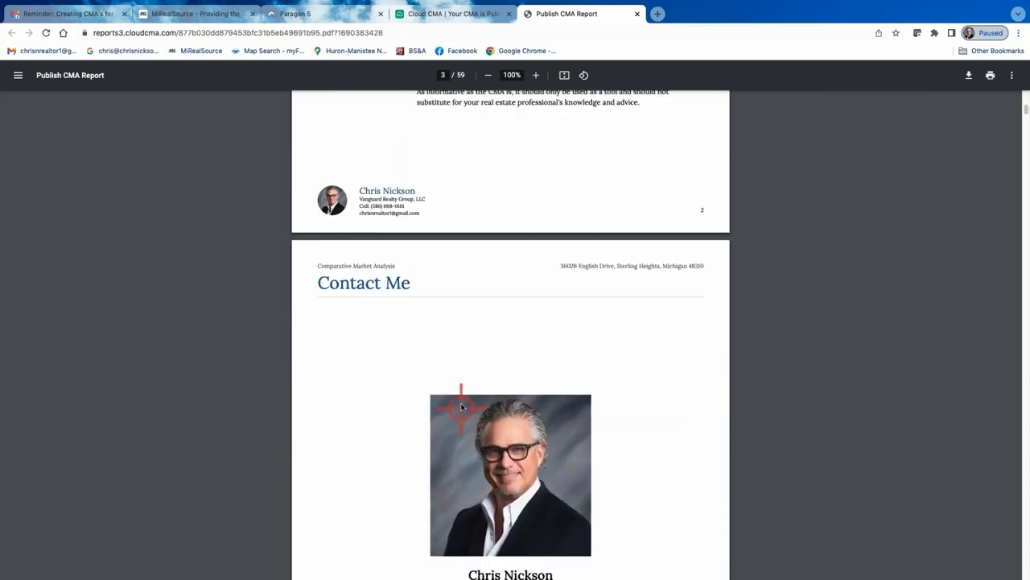
pyautogui.scroll(-9, 461, 407)
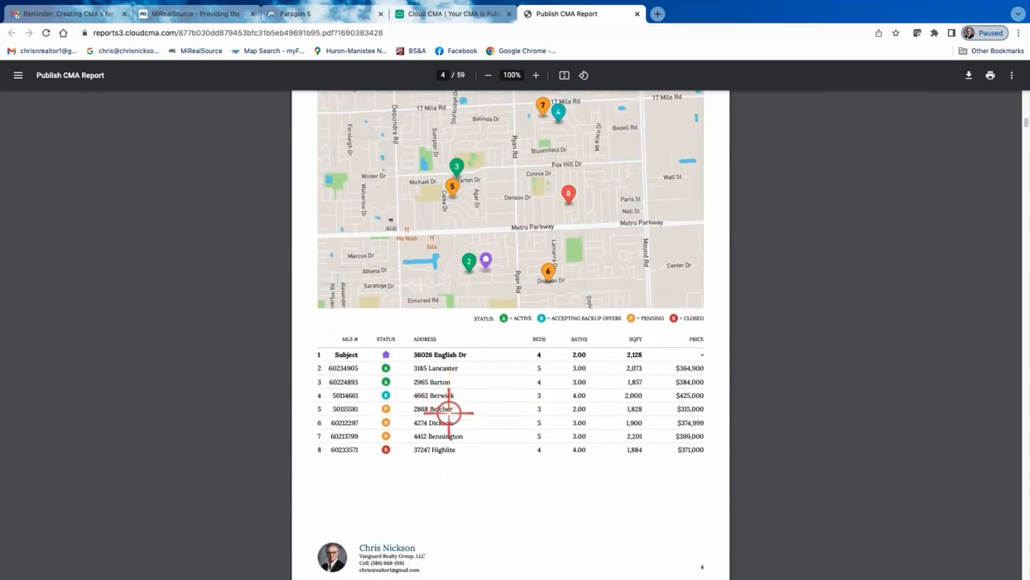
pyautogui.scroll(-8, 448, 412)
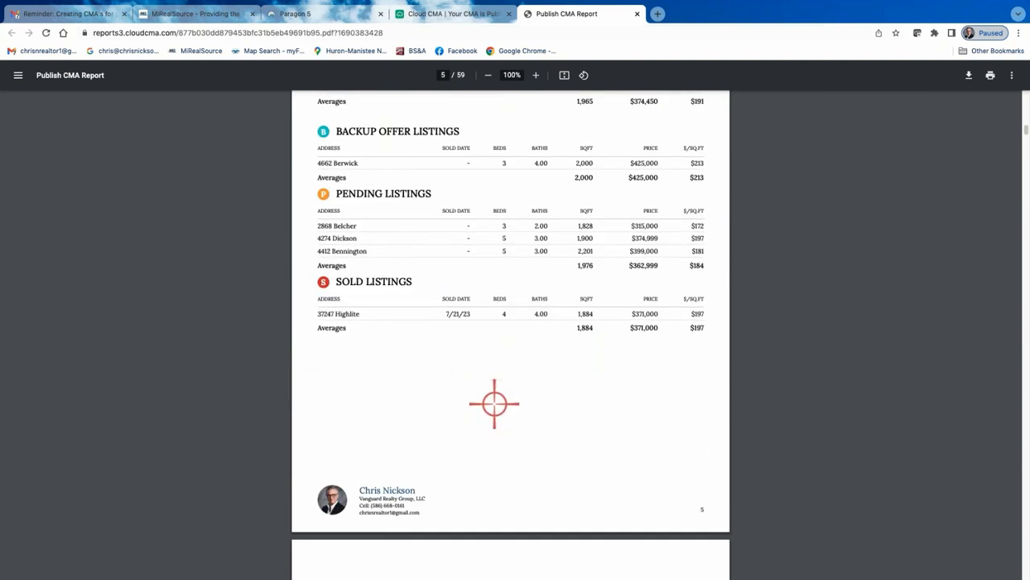
pyautogui.scroll(-5, 495, 402)
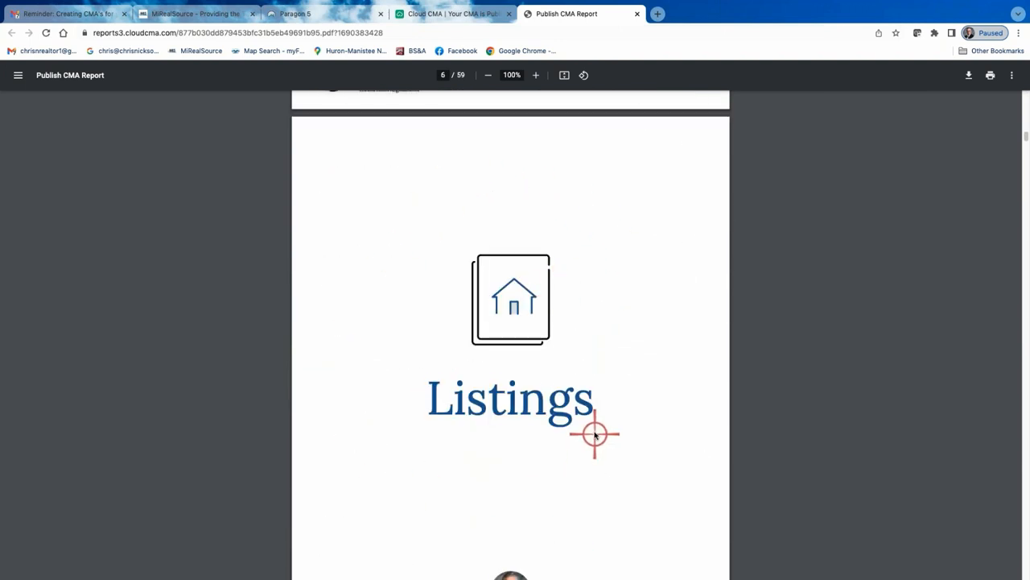
pyautogui.scroll(-7, 595, 435)
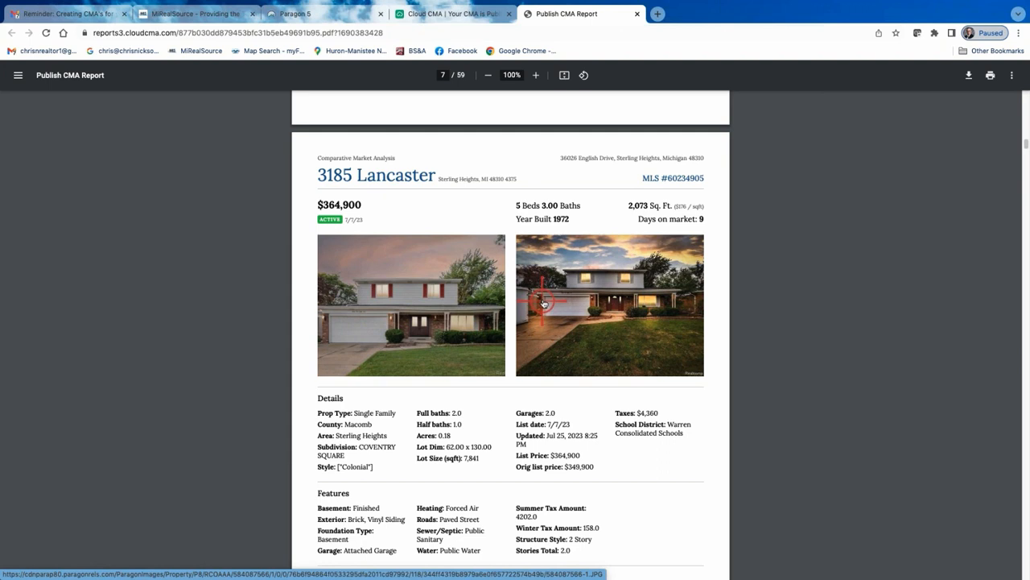
pyautogui.click(435, 313)
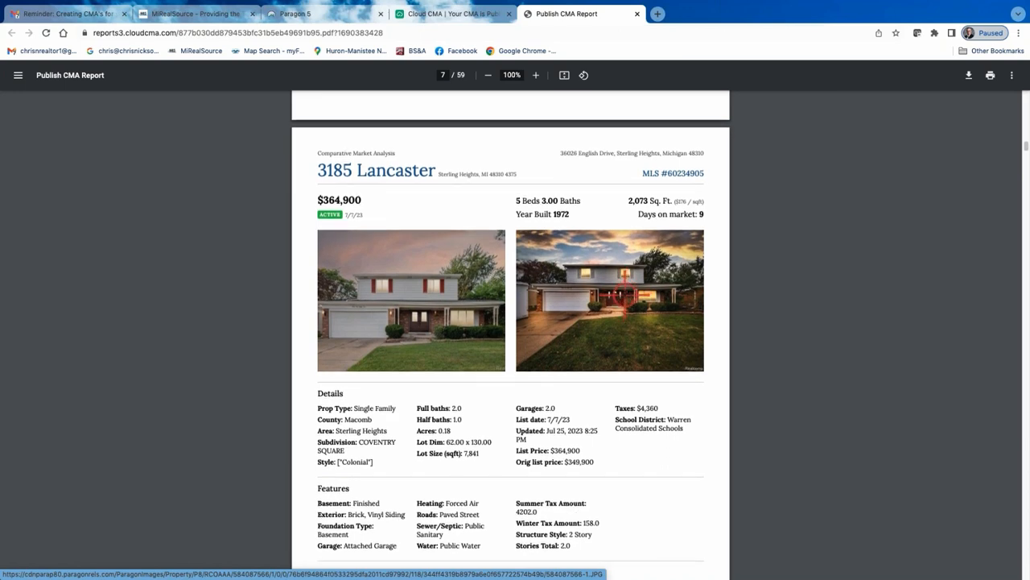
pyautogui.scroll(-7, 607, 305)
pyautogui.scroll(-9, 581, 310)
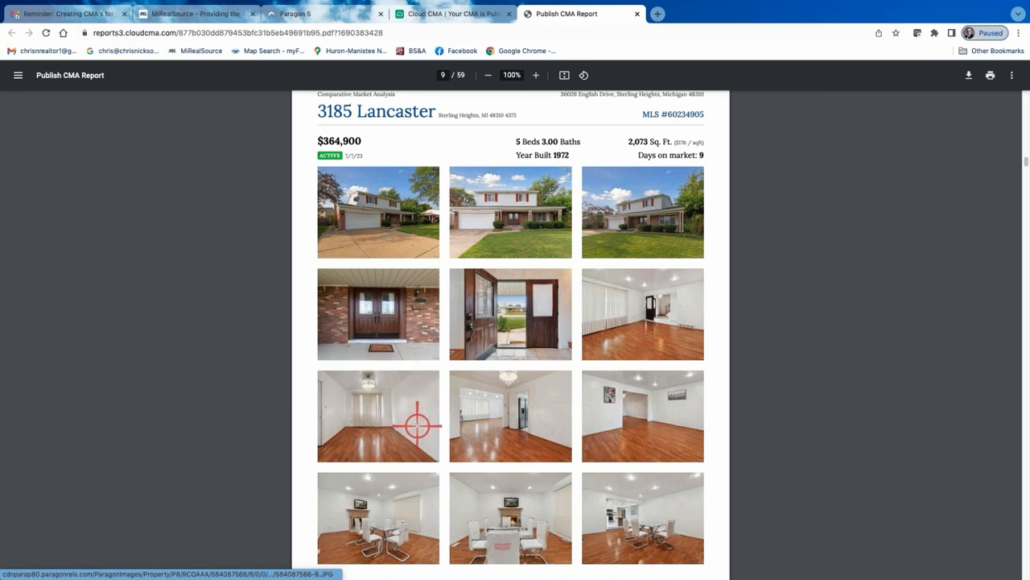
pyautogui.scroll(-1, 556, 455)
pyautogui.scroll(-4, 557, 454)
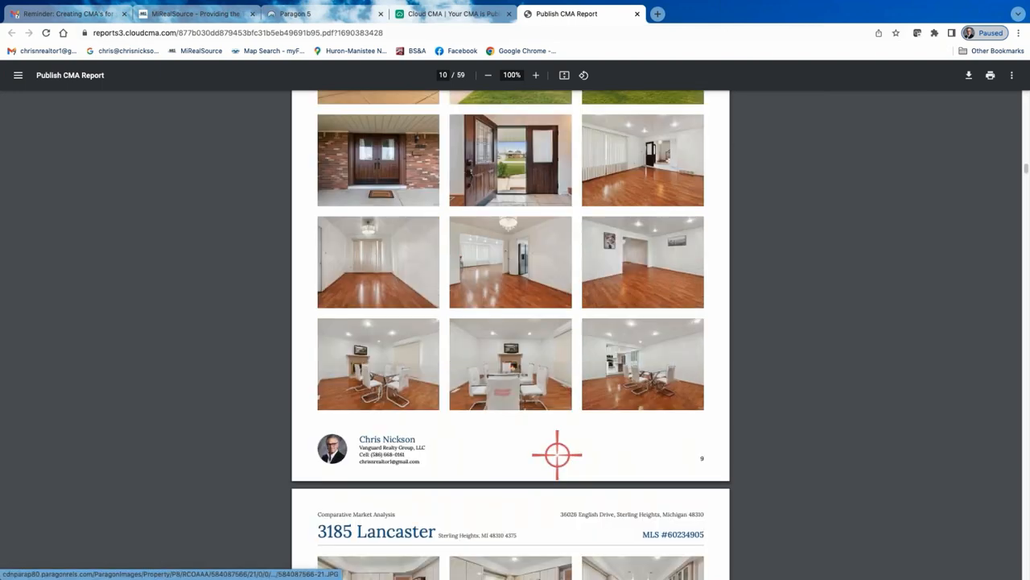
pyautogui.scroll(-10, 557, 455)
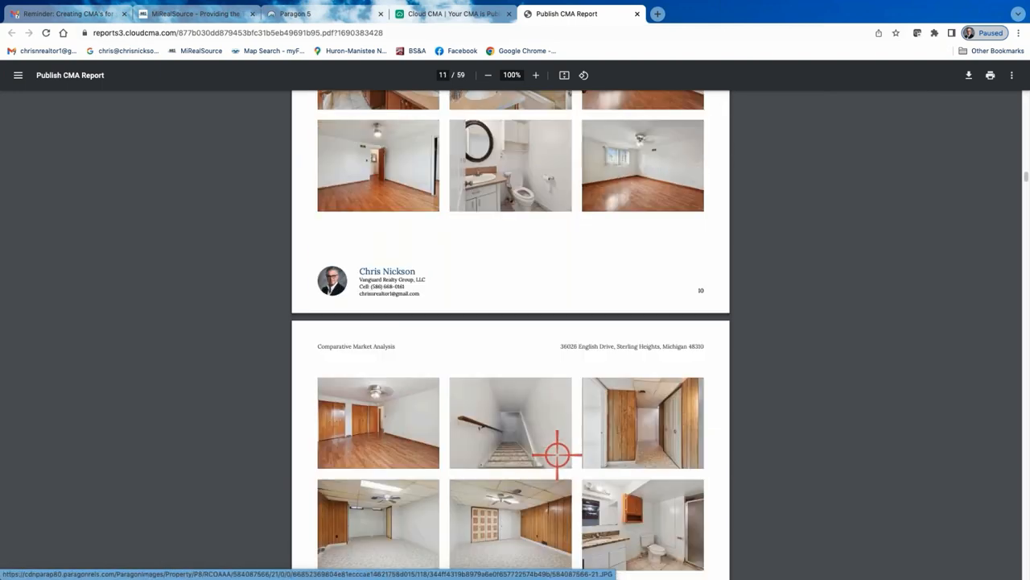
pyautogui.scroll(-20, 556, 451)
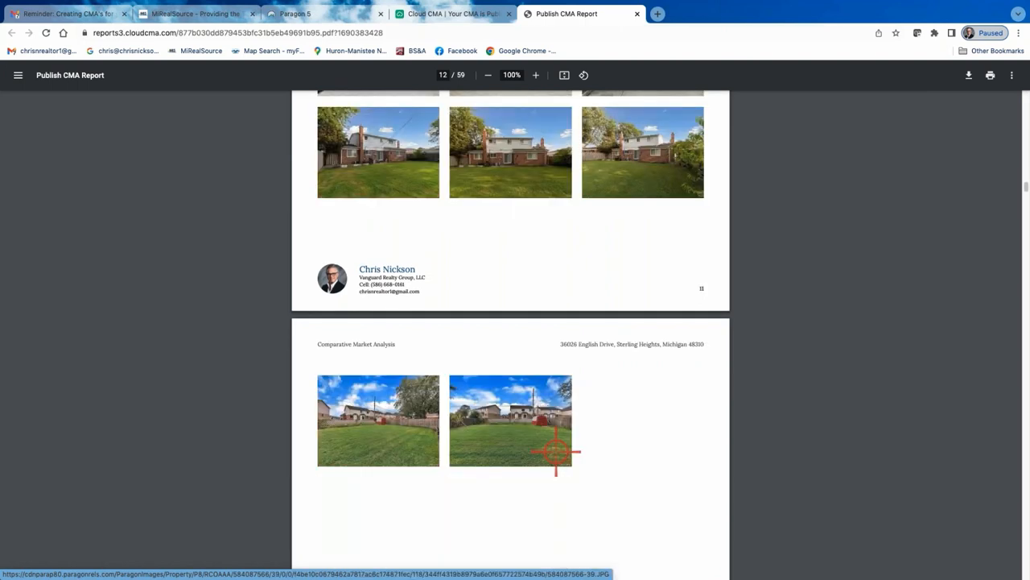
pyautogui.scroll(-8, 555, 451)
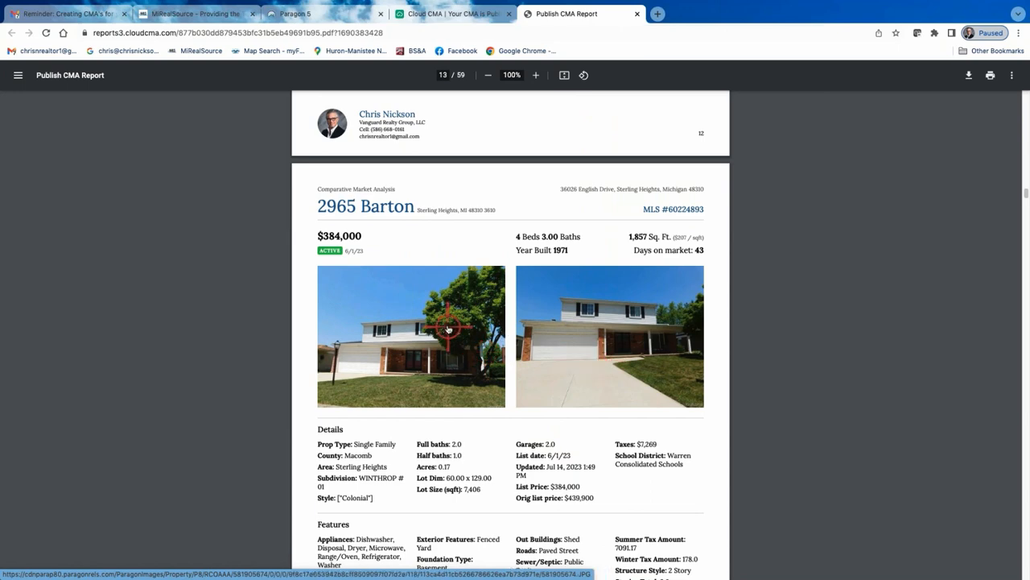
pyautogui.scroll(-1, 570, 378)
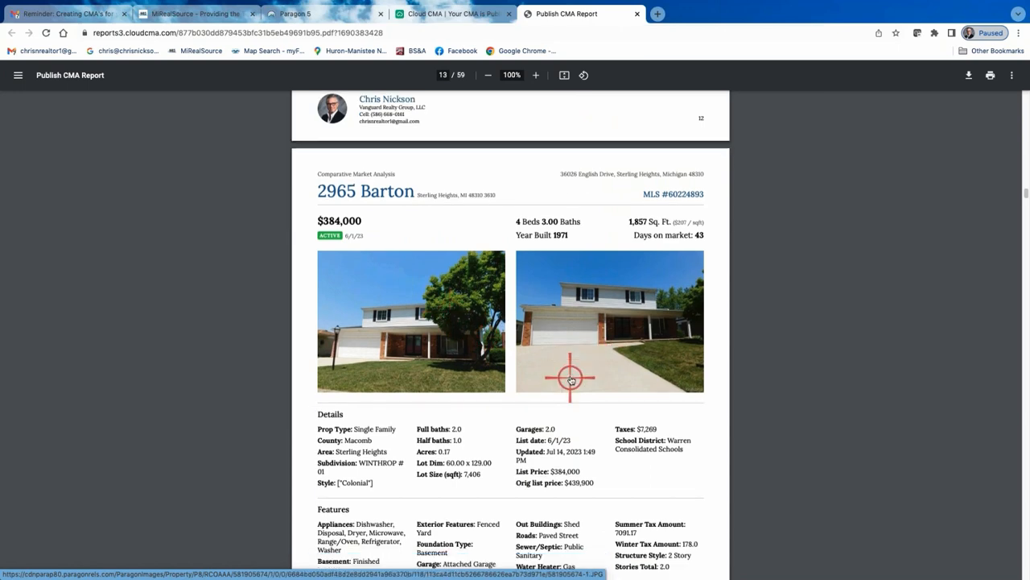
pyautogui.scroll(-10, 570, 379)
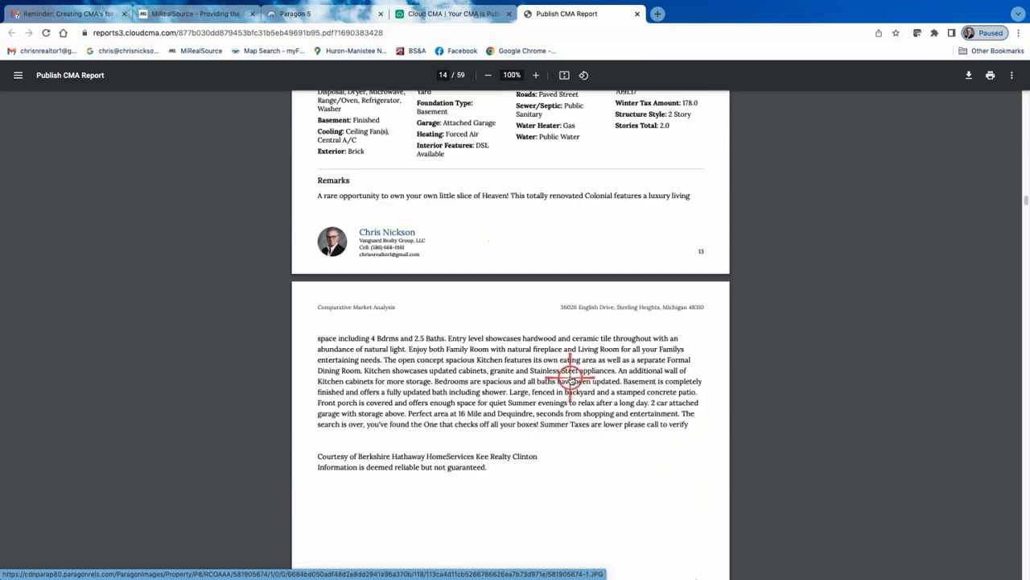
pyautogui.scroll(-7, 569, 378)
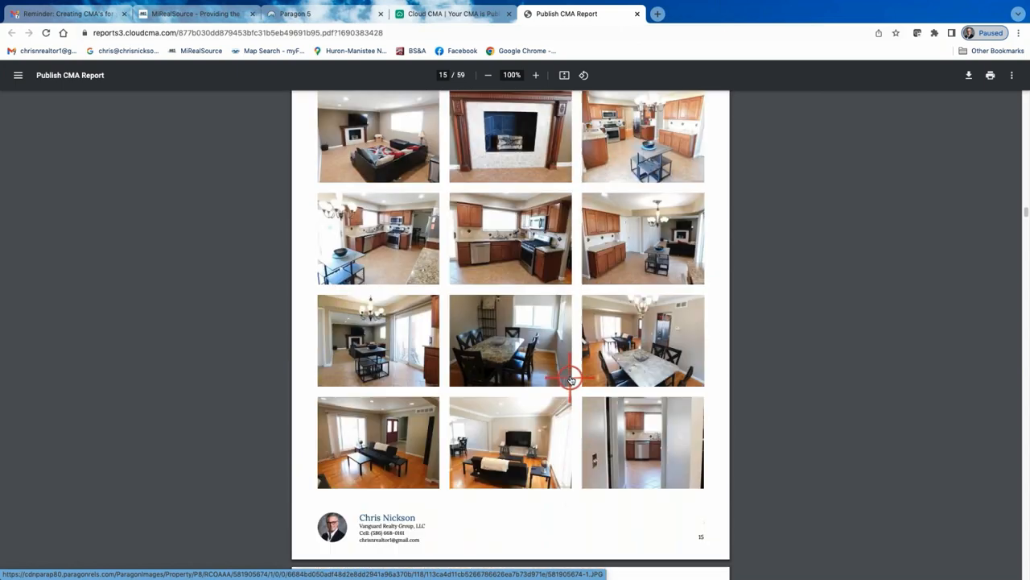
pyautogui.scroll(-2, 570, 379)
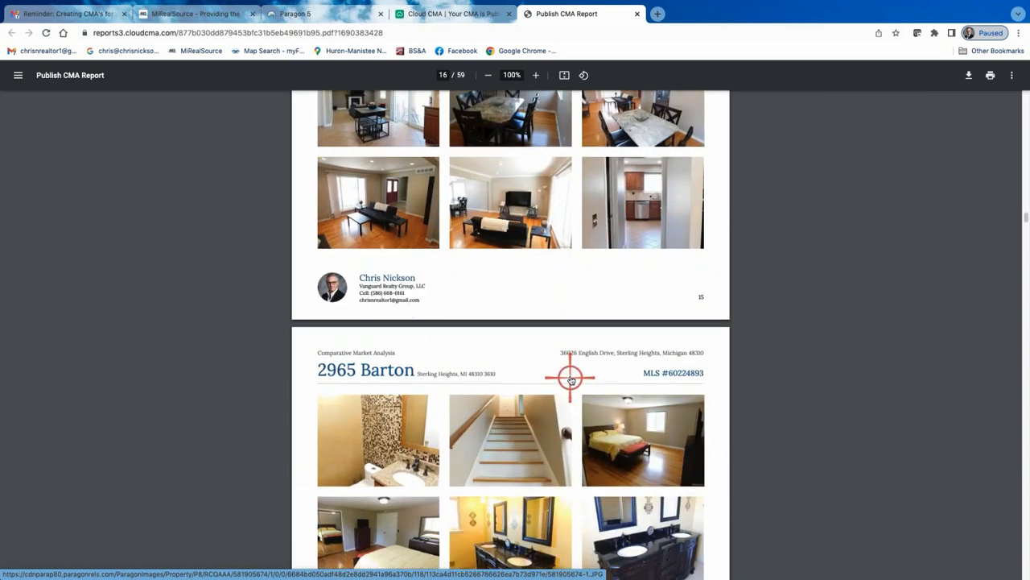
pyautogui.scroll(-9, 570, 378)
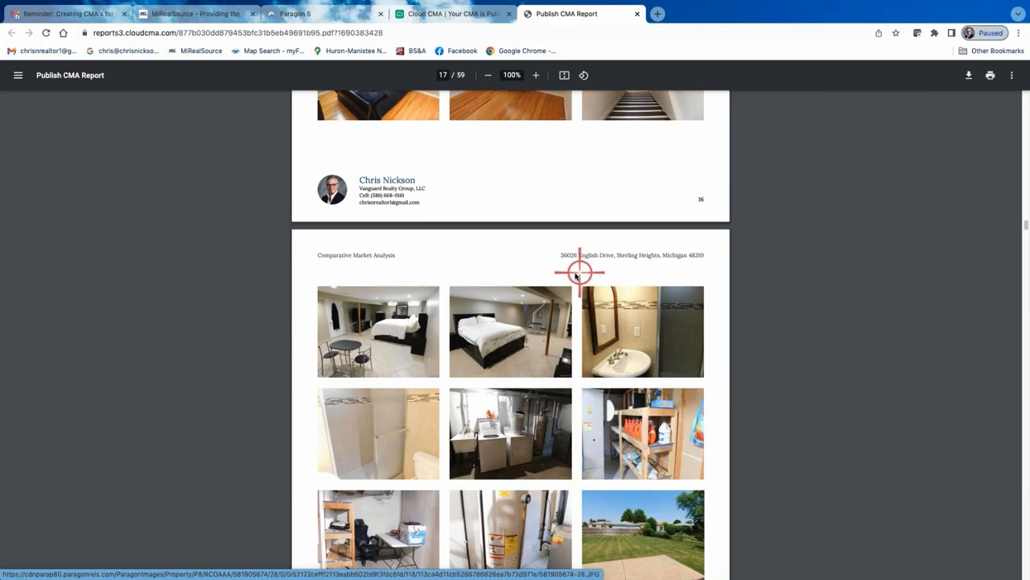
# Scroll back up through the PDF report to its cover page
pyautogui.scroll(20, 571, 273)
pyautogui.scroll(11, 556, 277)
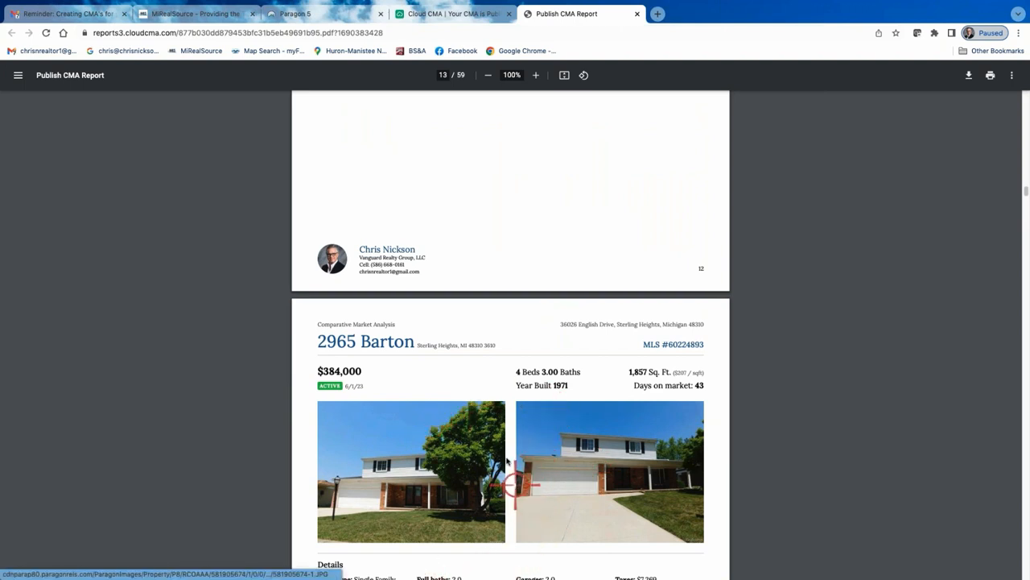
pyautogui.scroll(2, 500, 457)
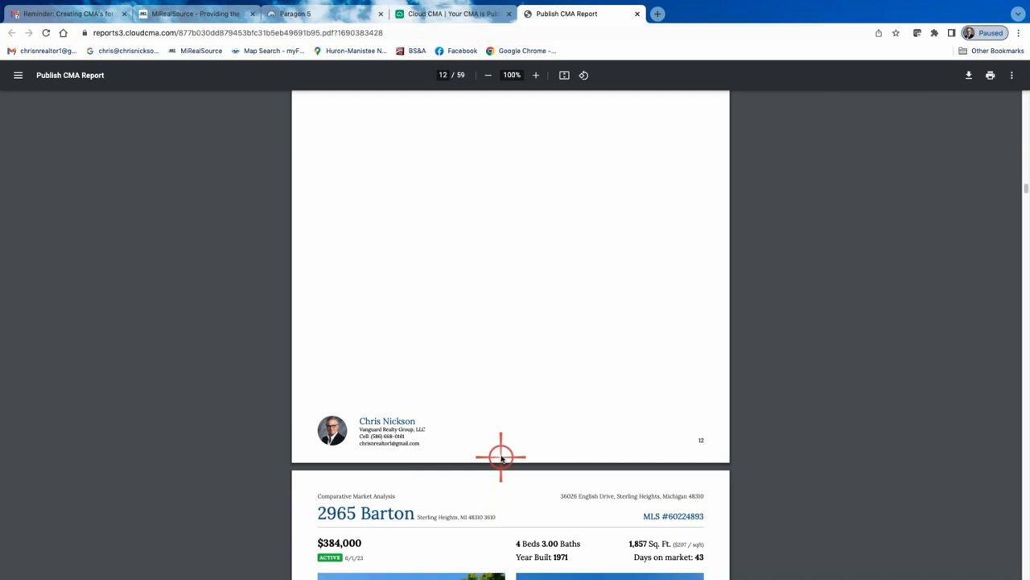
pyautogui.scroll(6, 500, 445)
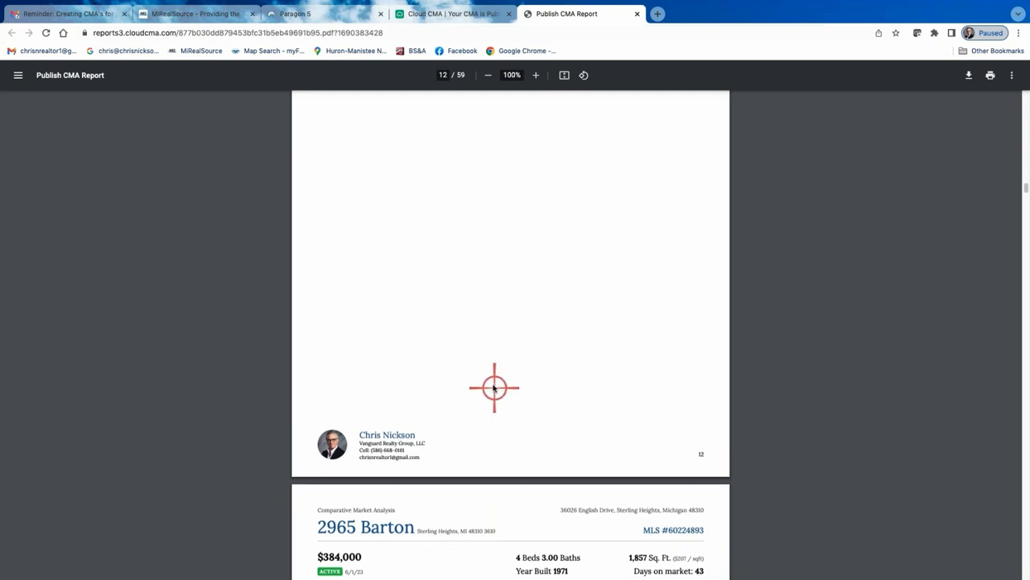
pyautogui.scroll(5, 492, 385)
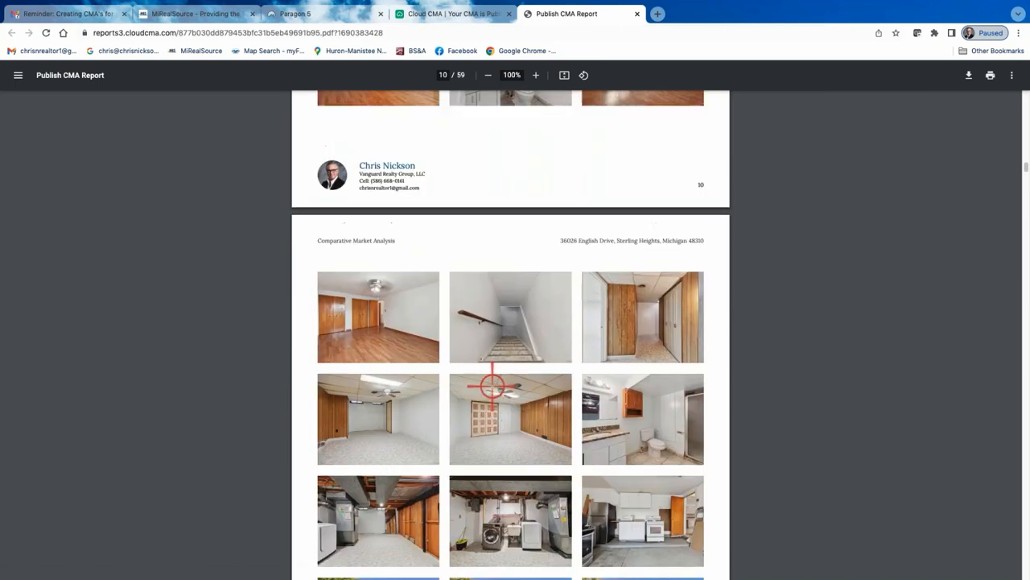
pyautogui.scroll(18, 493, 385)
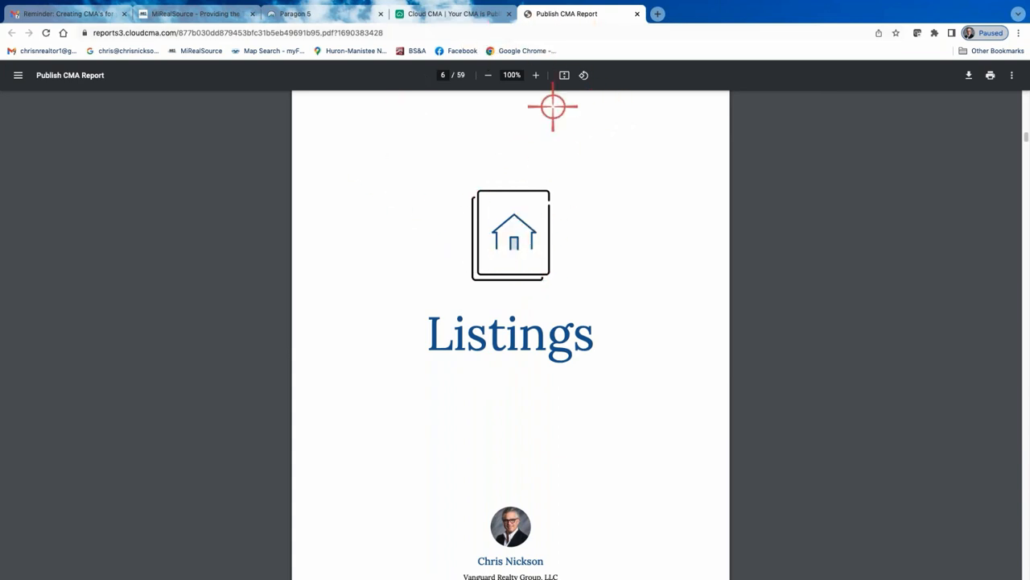
pyautogui.scroll(15, 571, 230)
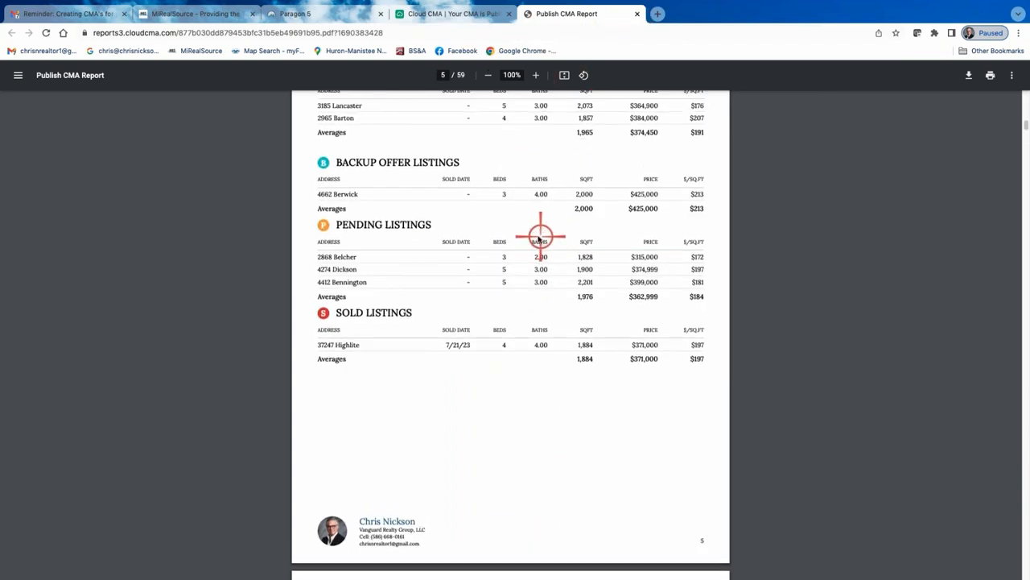
pyautogui.scroll(10, 537, 239)
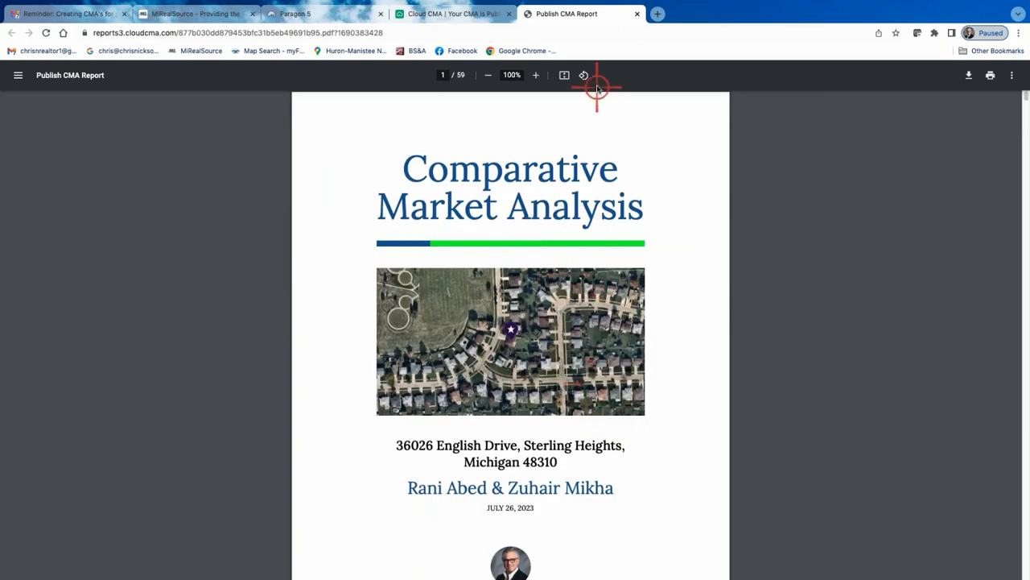
# Close the PDF view and go back to the CMA's Criteria page to edit the report
pyautogui.click(637, 13)
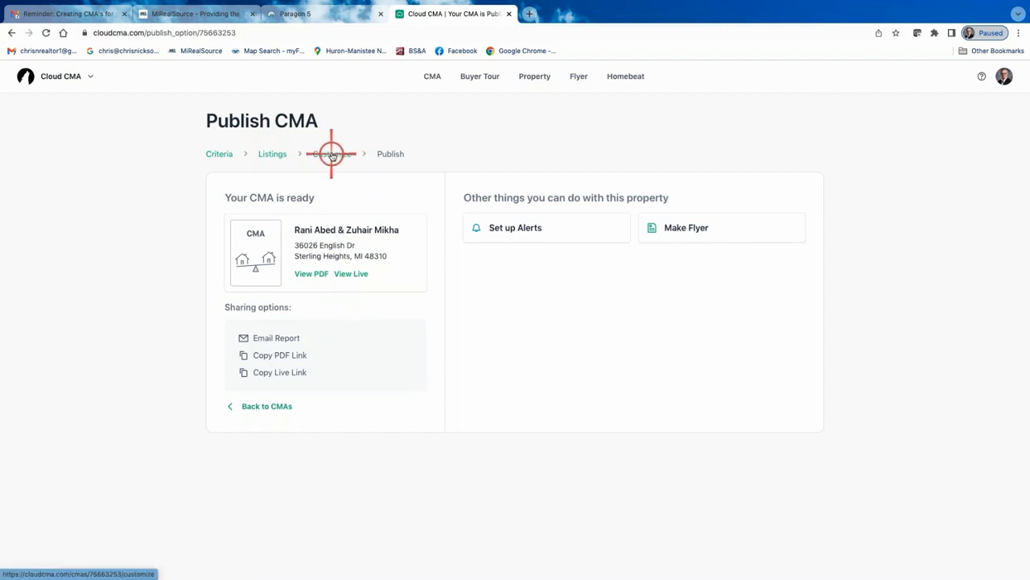
pyautogui.click(272, 154)
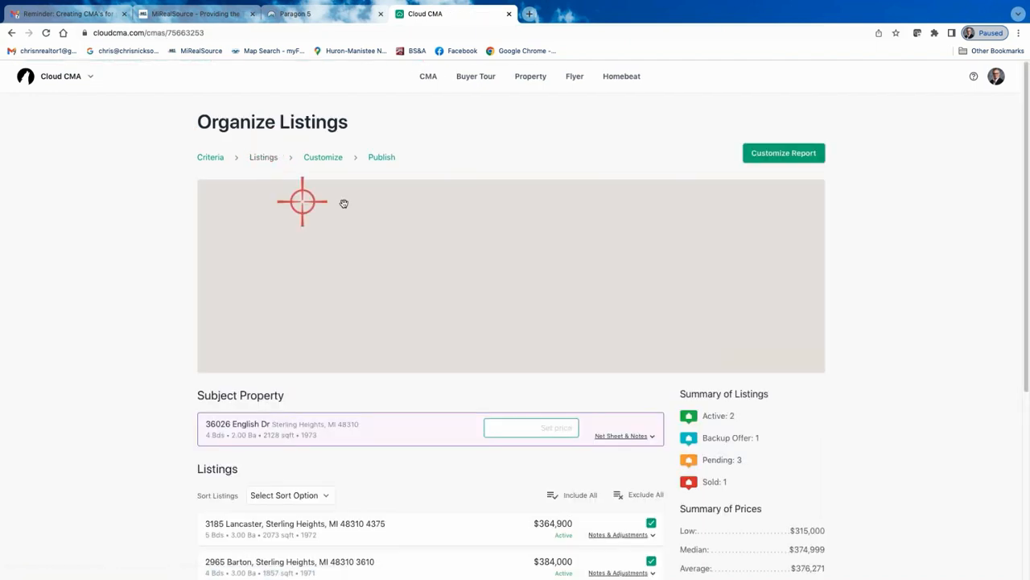
pyautogui.click(212, 157)
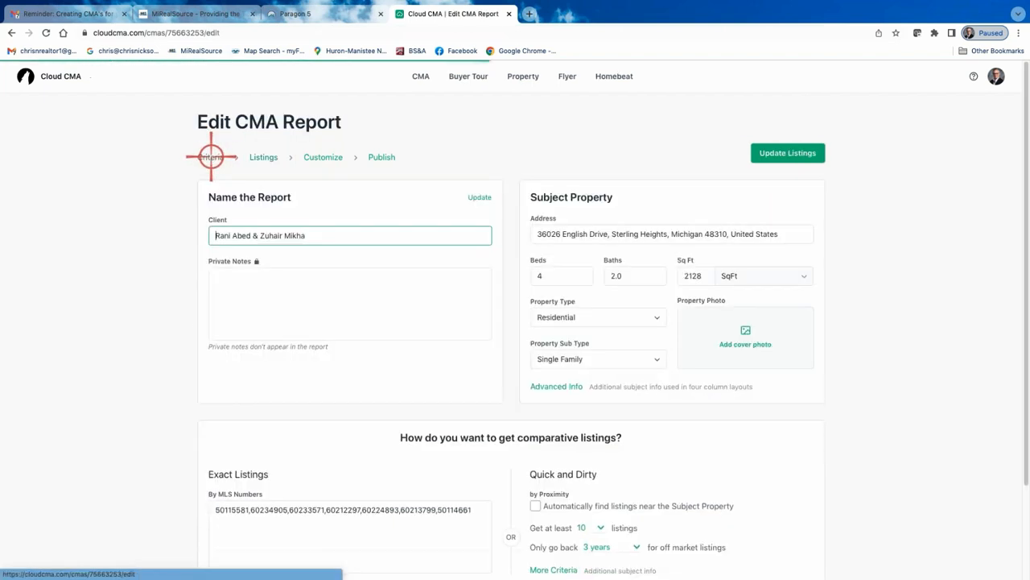
pyautogui.click(739, 338)
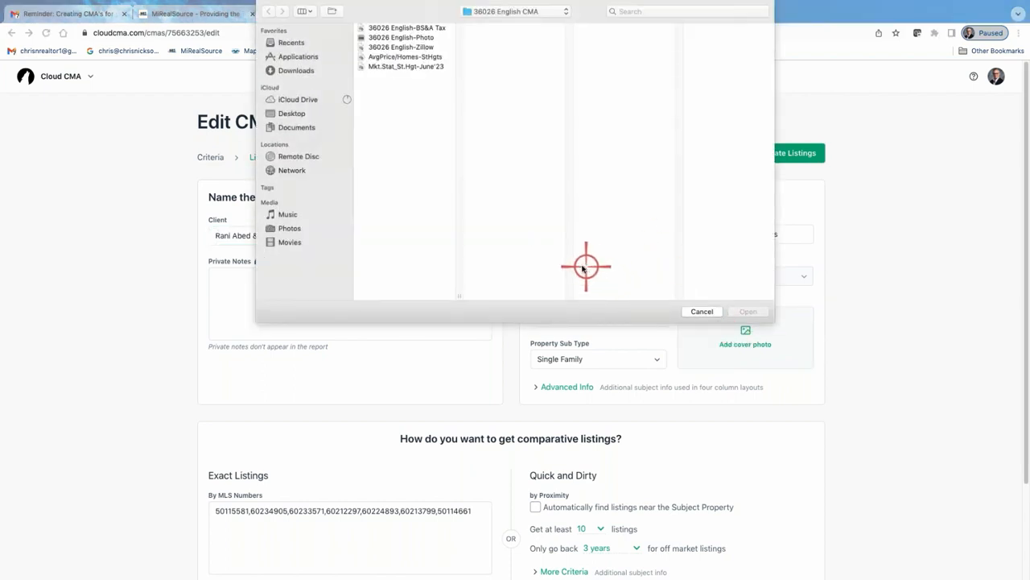
pyautogui.click(397, 38)
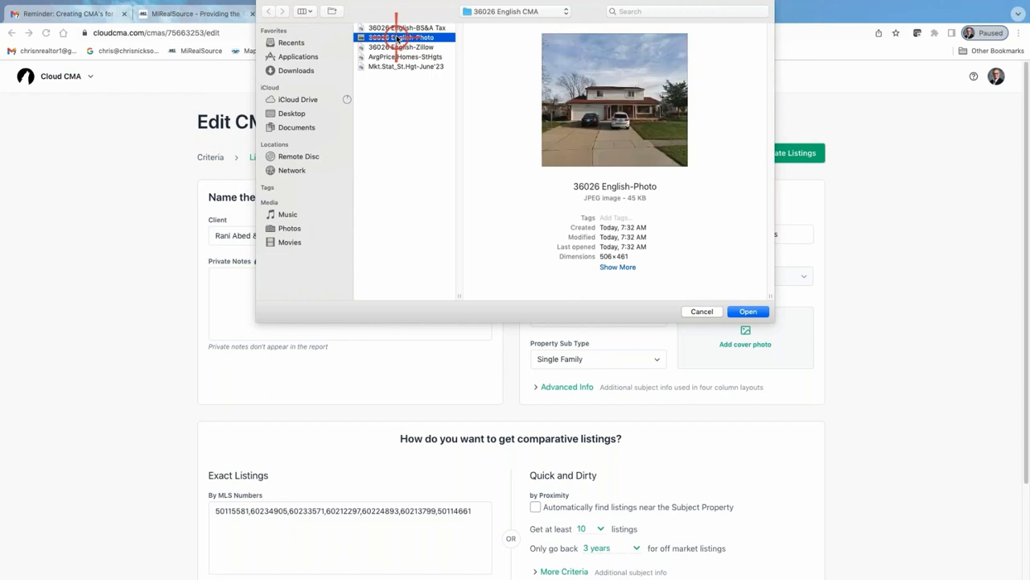
pyautogui.click(702, 312)
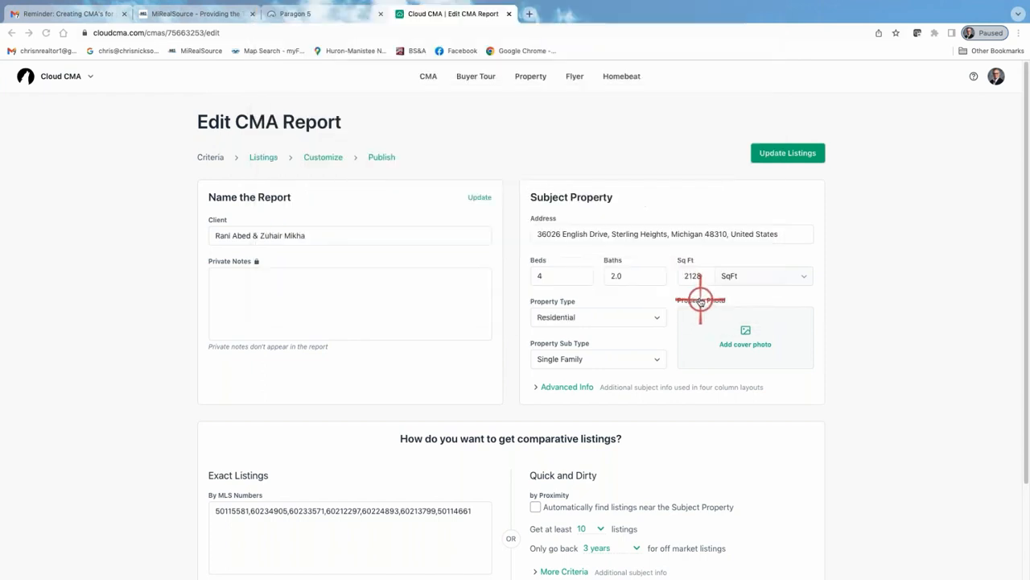
pyautogui.click(756, 340)
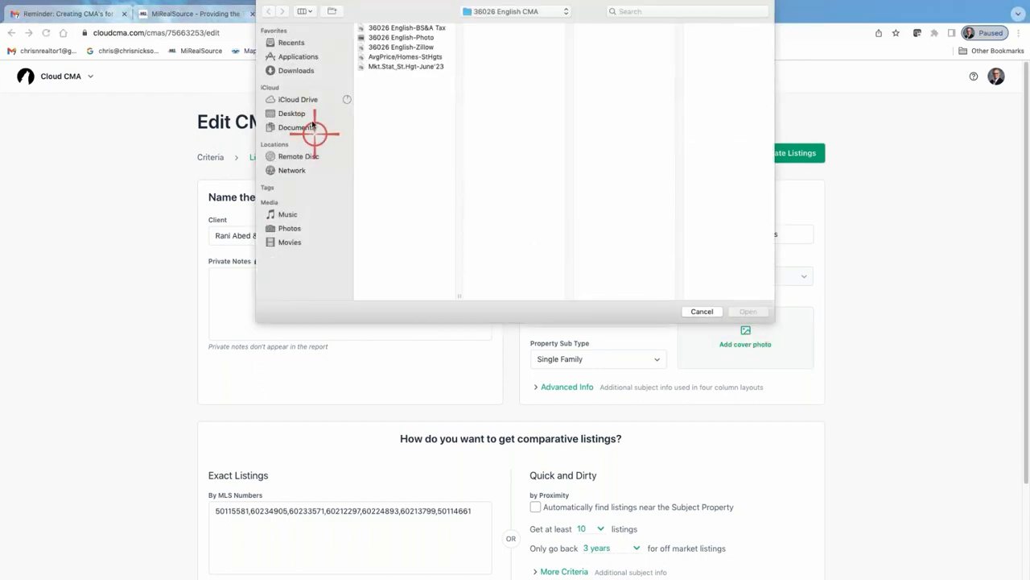
pyautogui.click(395, 38)
pyautogui.click(748, 311)
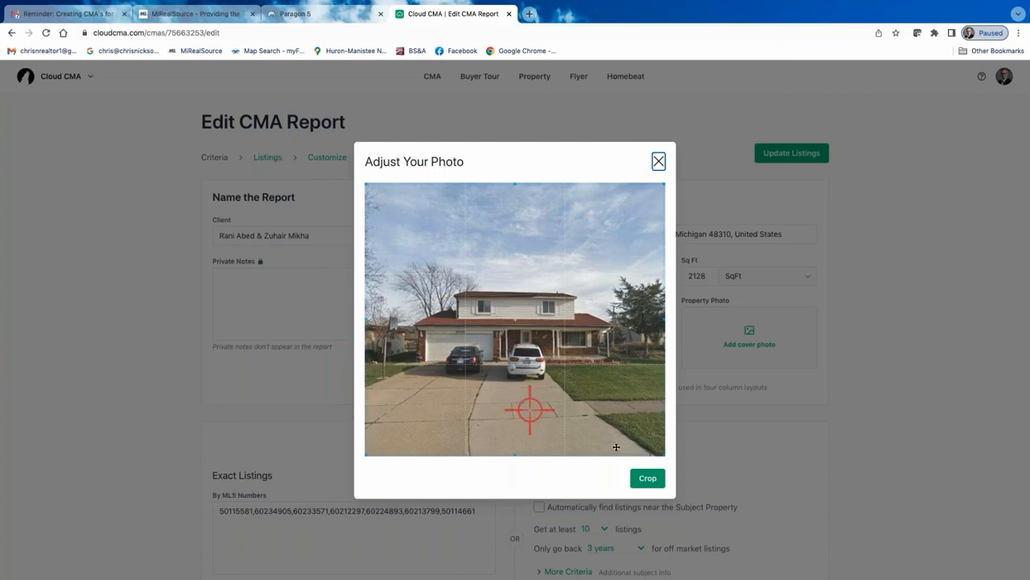
pyautogui.click(654, 478)
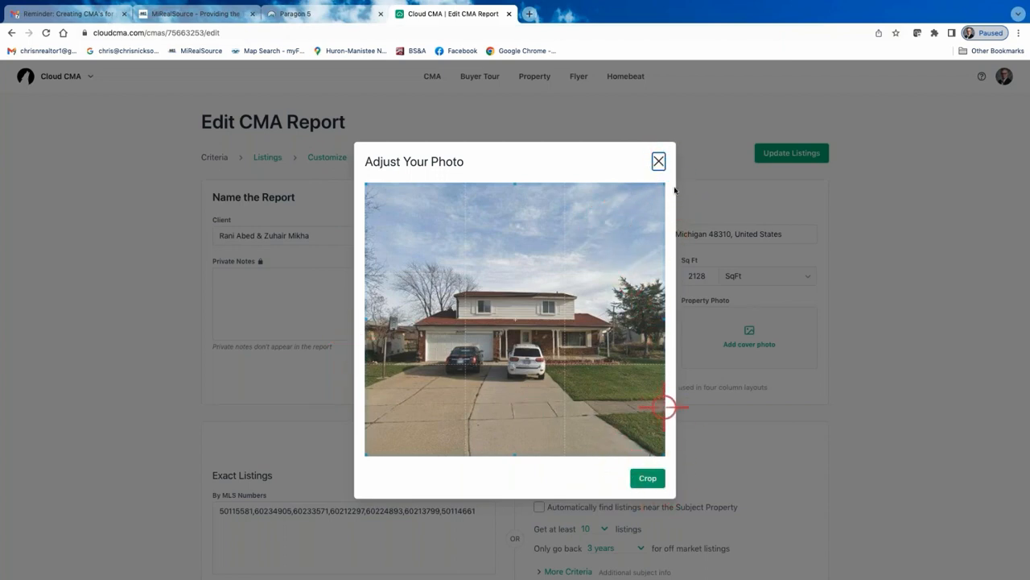
pyautogui.click(649, 479)
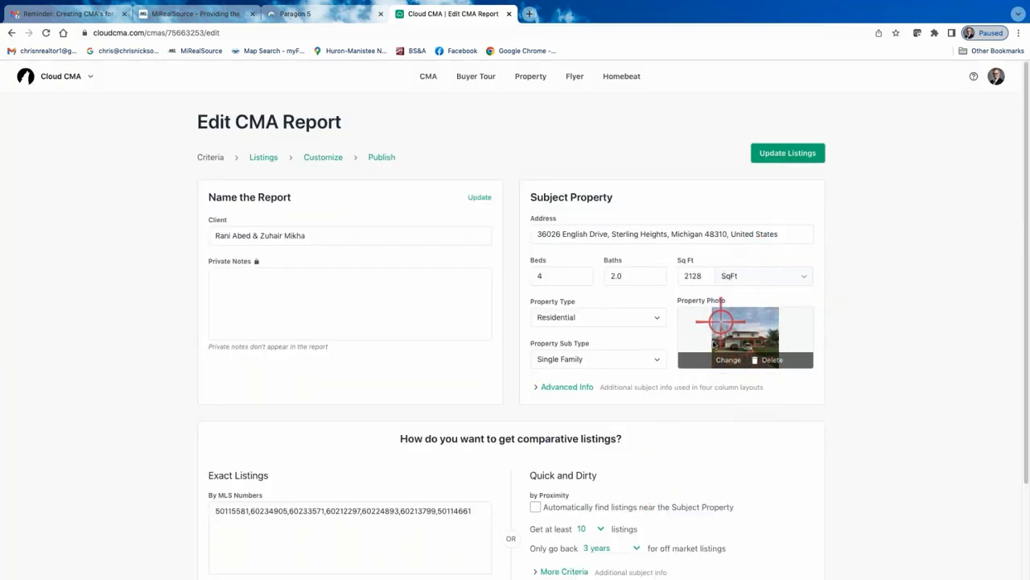
# Go through Listings to the Customize page and change the report layout to Three column comparison
pyautogui.click(264, 159)
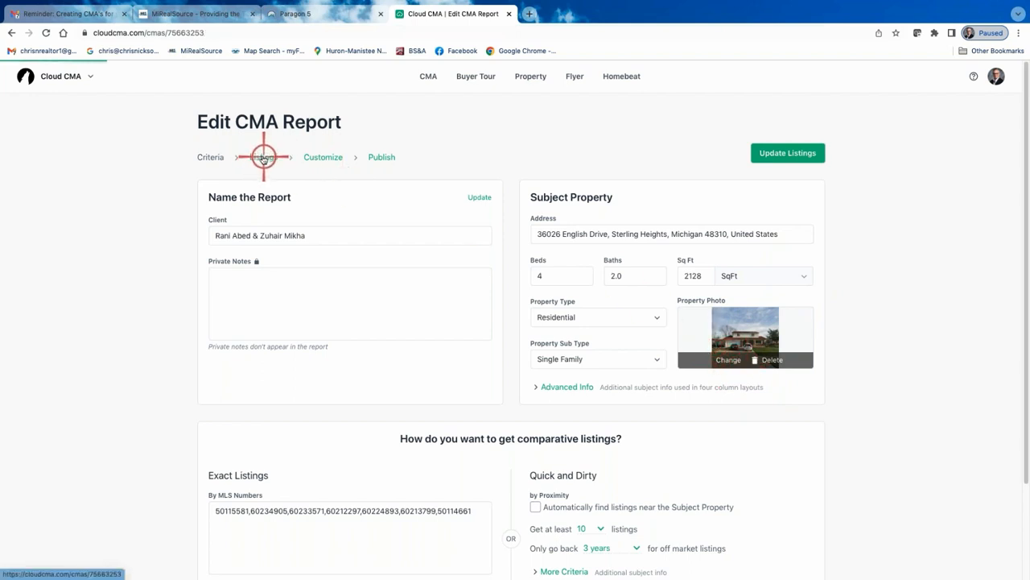
pyautogui.click(321, 156)
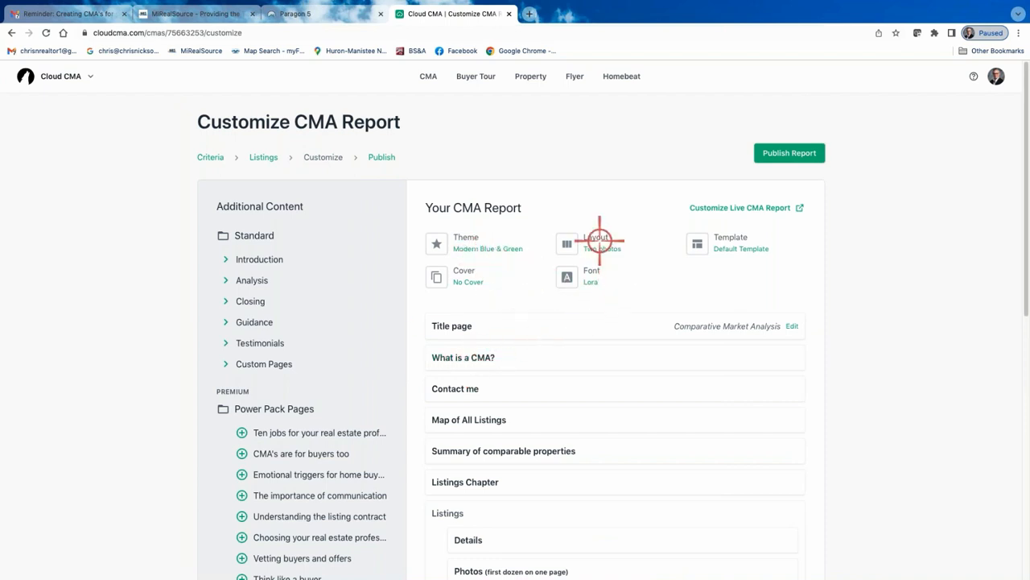
pyautogui.click(599, 243)
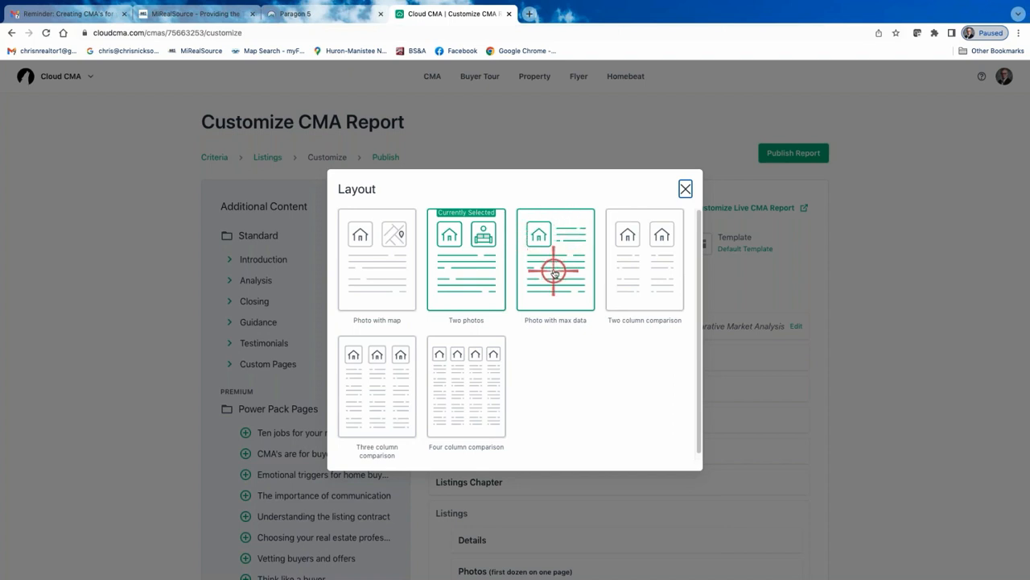
pyautogui.click(685, 188)
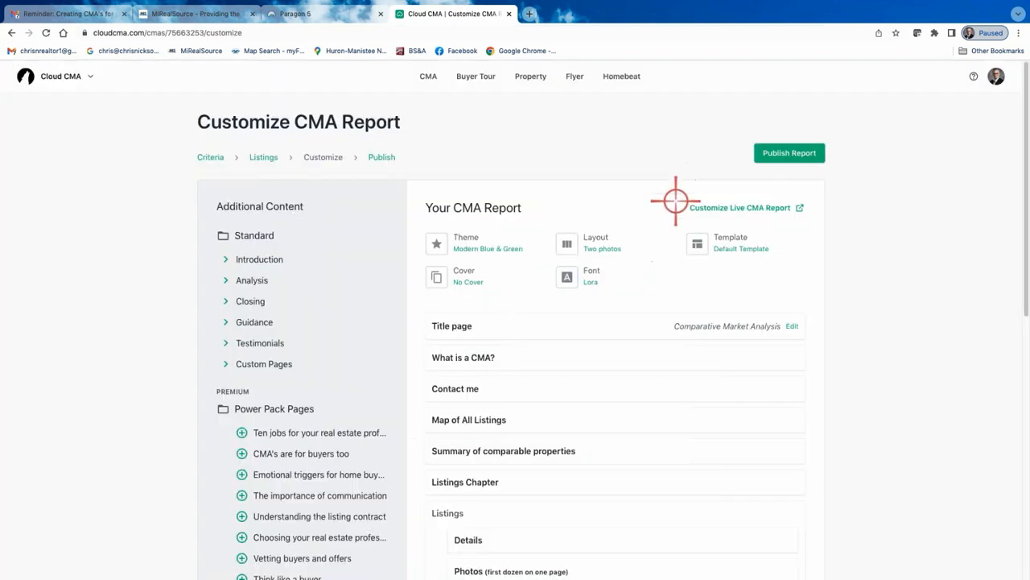
pyautogui.scroll(-3, 506, 509)
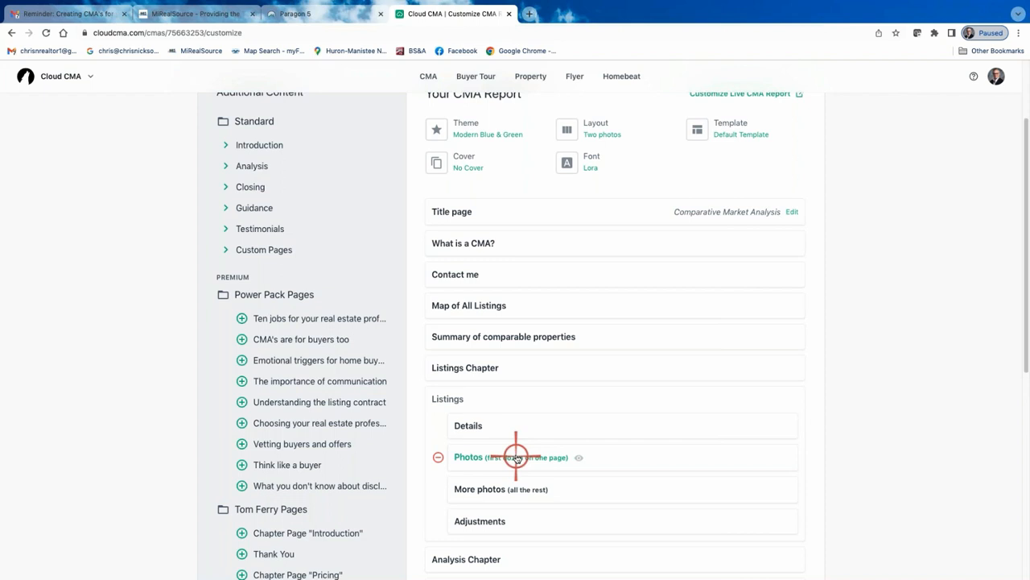
pyautogui.click(597, 128)
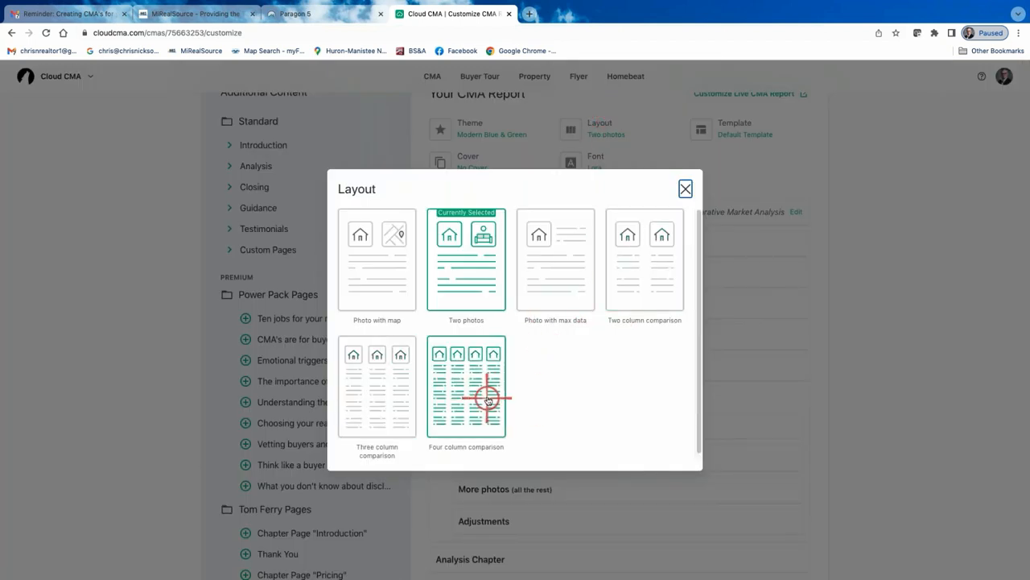
pyautogui.click(375, 404)
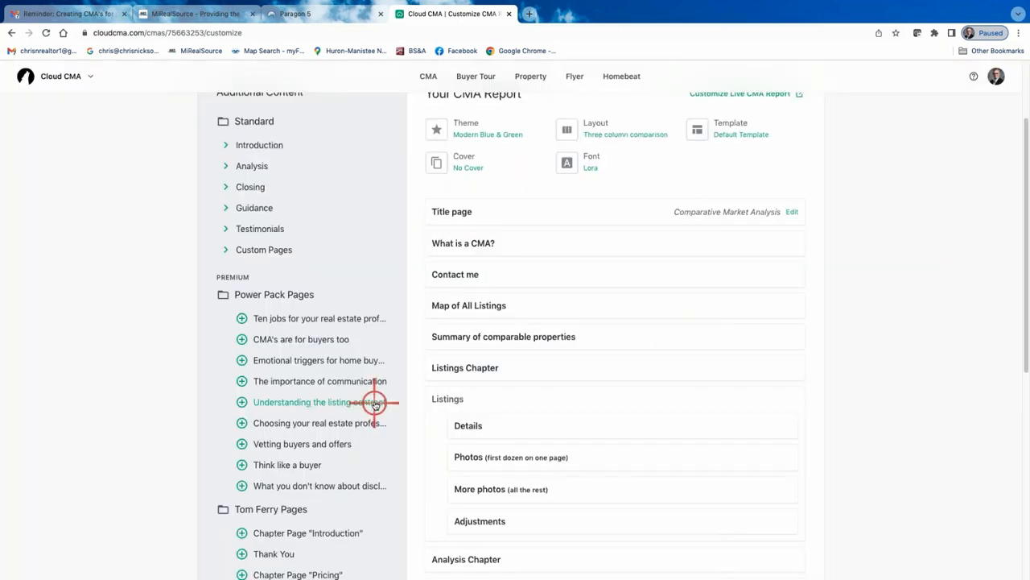
# Remove the Closing Chapter and Analysis Chapter pages from the report
pyautogui.scroll(-3, 533, 396)
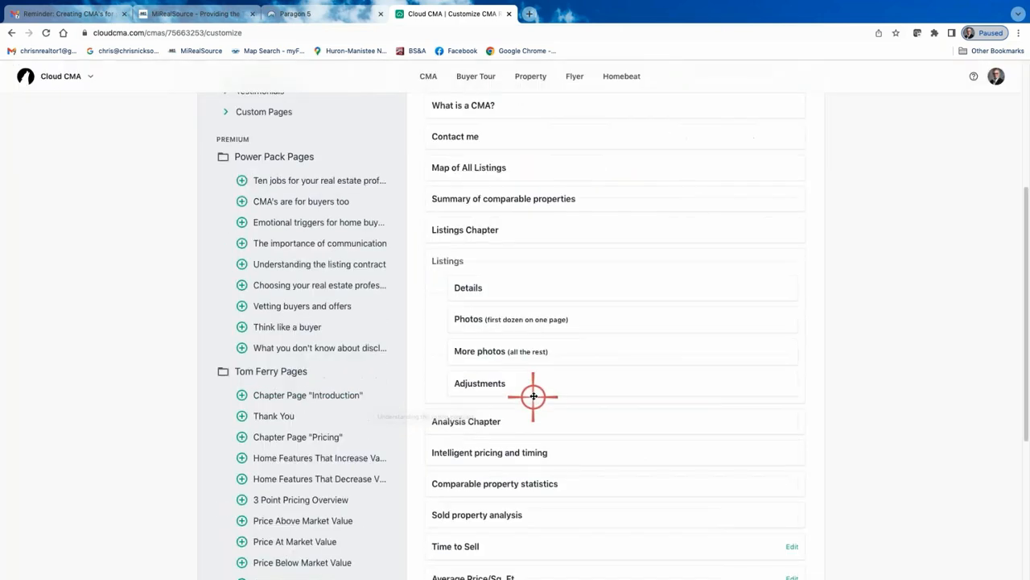
pyautogui.scroll(-5, 533, 396)
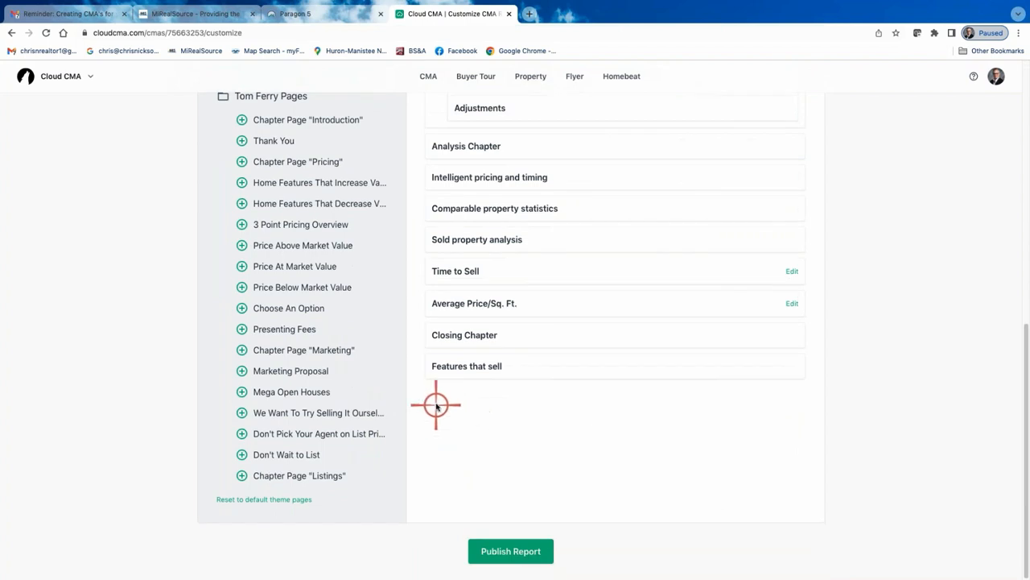
pyautogui.click(416, 337)
pyautogui.scroll(1, 419, 240)
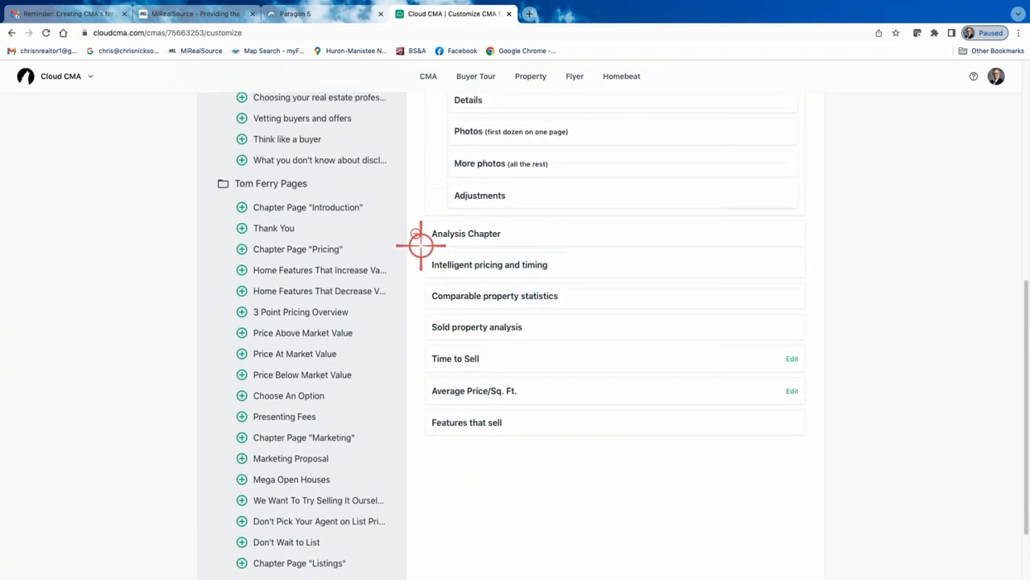
pyautogui.click(417, 233)
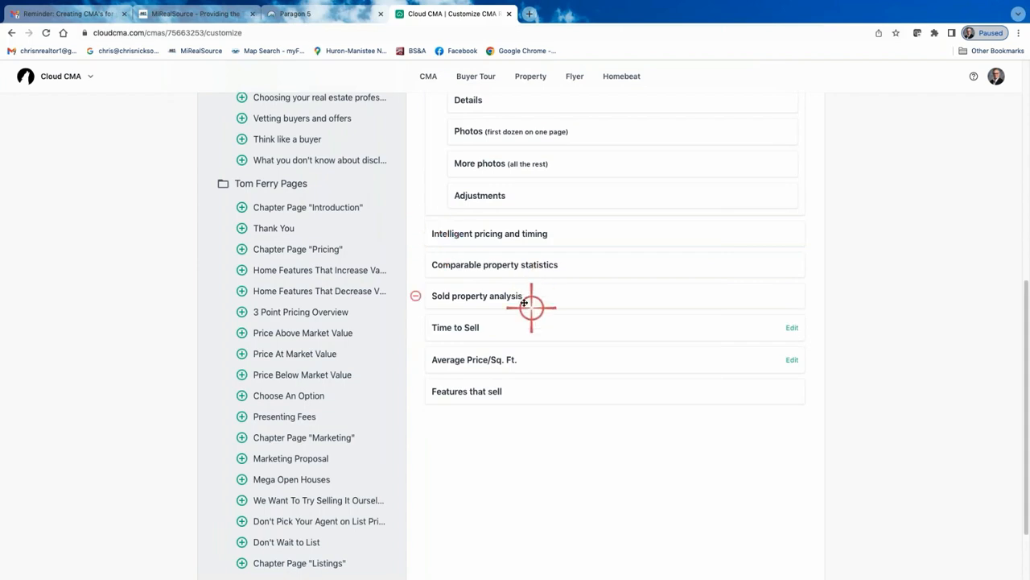
# Move the Contact me page to the end of the report and remove the Features that sell and Time to Sell pages
pyautogui.scroll(4, 524, 302)
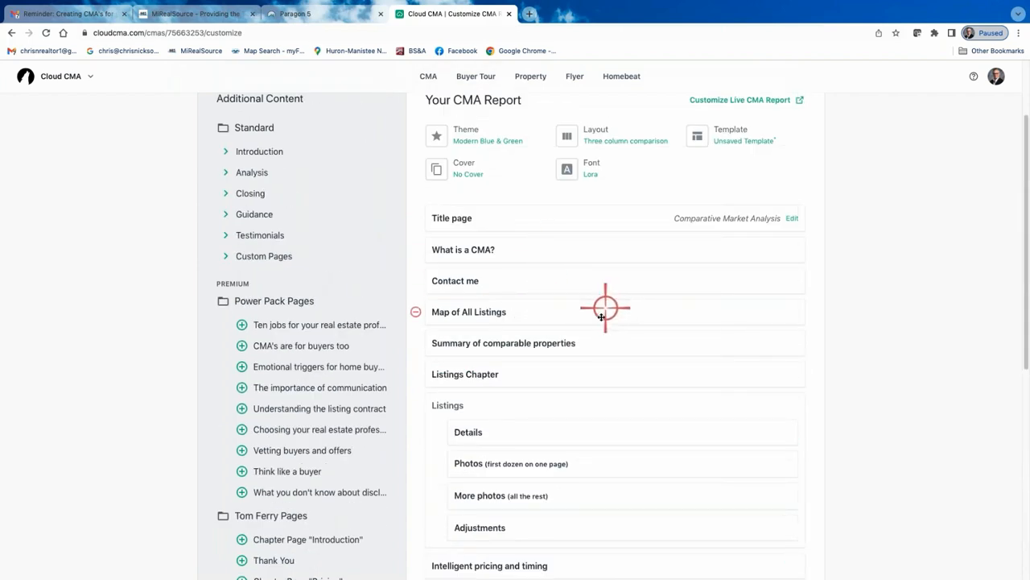
pyautogui.moveTo(593, 279); pyautogui.dragTo(592, 419)
pyautogui.click(417, 385)
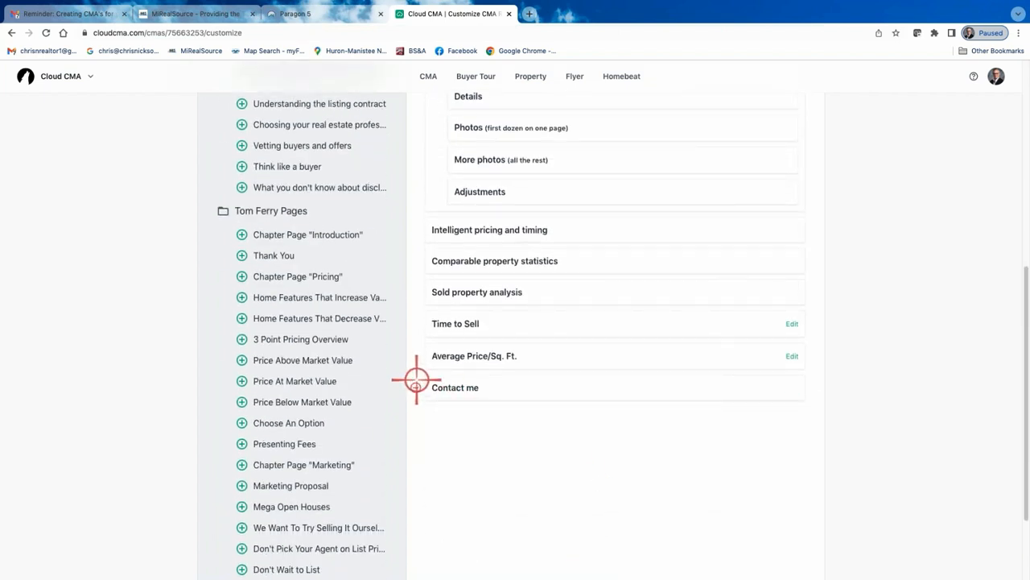
pyautogui.click(416, 323)
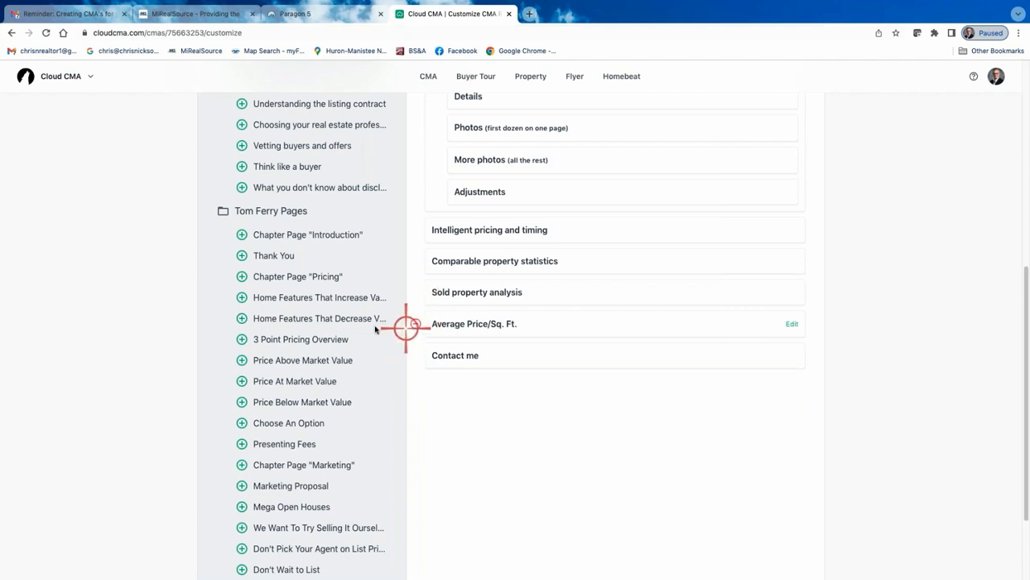
# Add the Online valuation analysis page from the Analysis section to the report
pyautogui.scroll(3, 366, 330)
pyautogui.scroll(2, 356, 332)
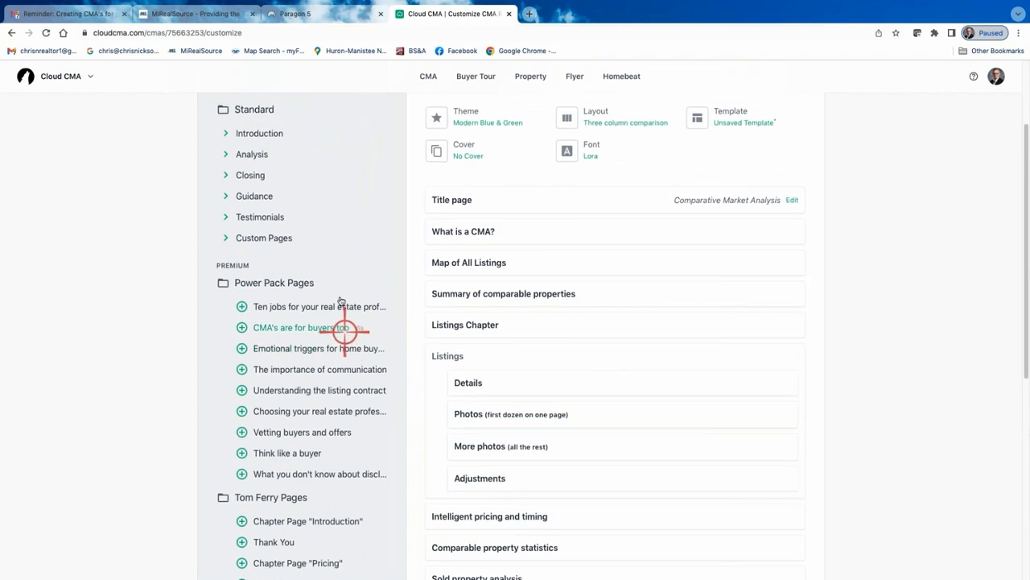
pyautogui.click(228, 155)
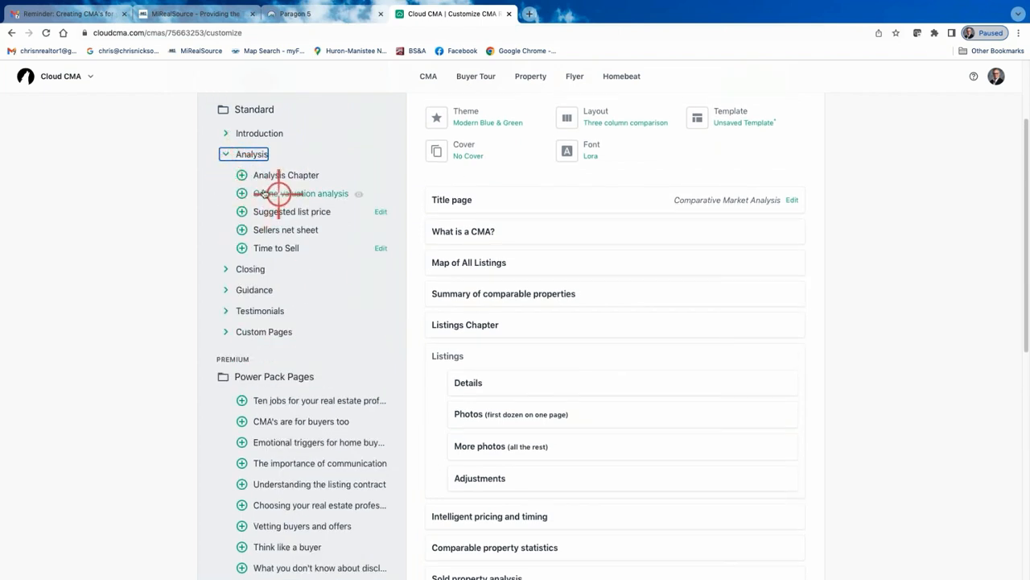
pyautogui.click(242, 194)
# Preview the Online valuation analysis page and scroll through its Zestimate comparison tables
pyautogui.scroll(-3, 560, 303)
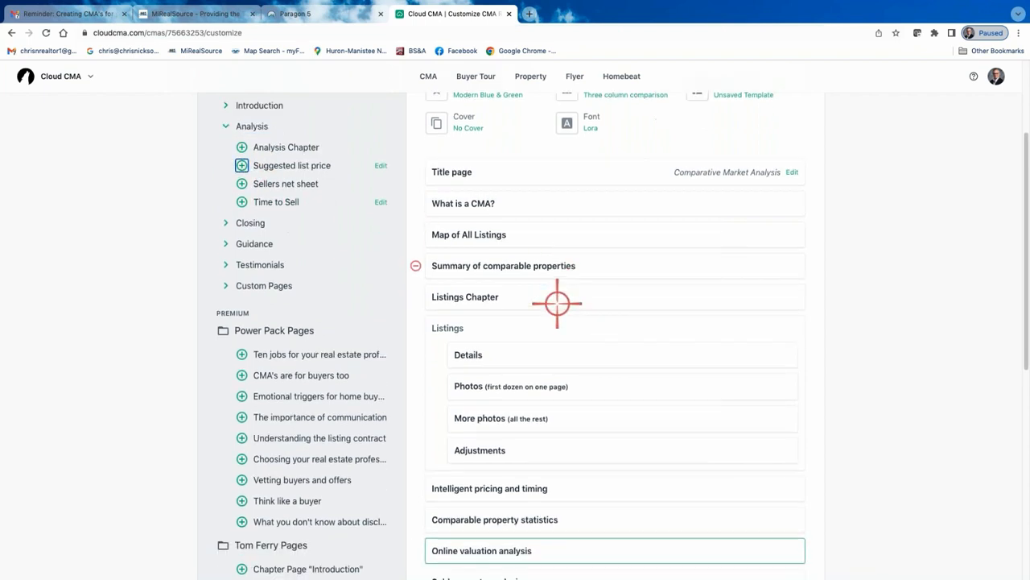
pyautogui.click(510, 429)
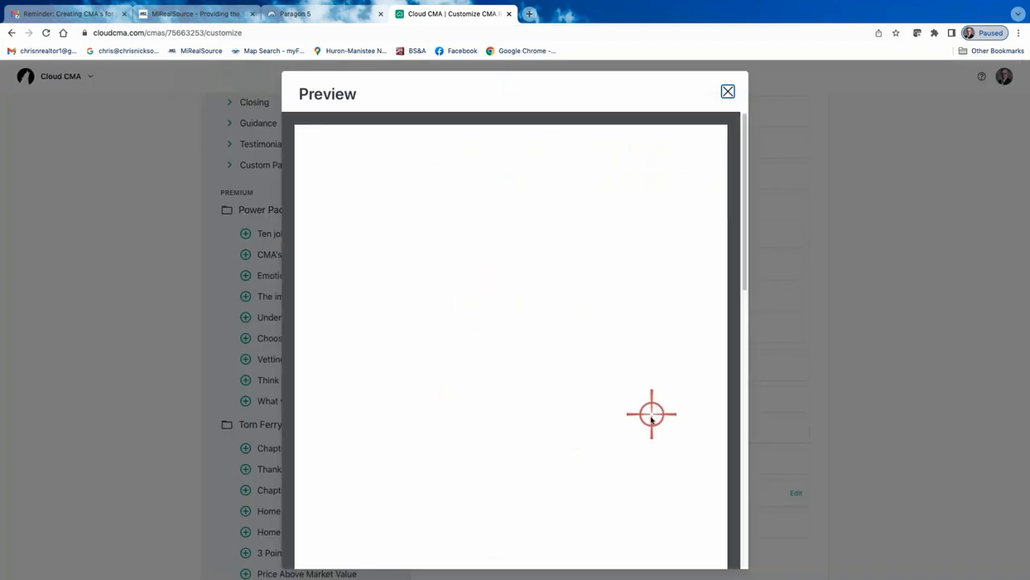
pyautogui.scroll(-3, 648, 442)
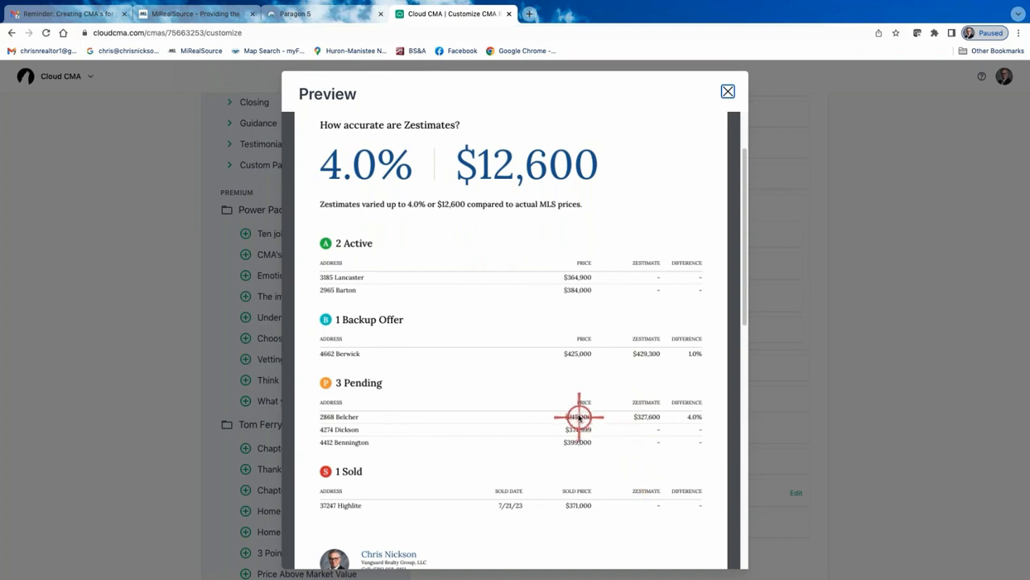
pyautogui.scroll(-5, 578, 417)
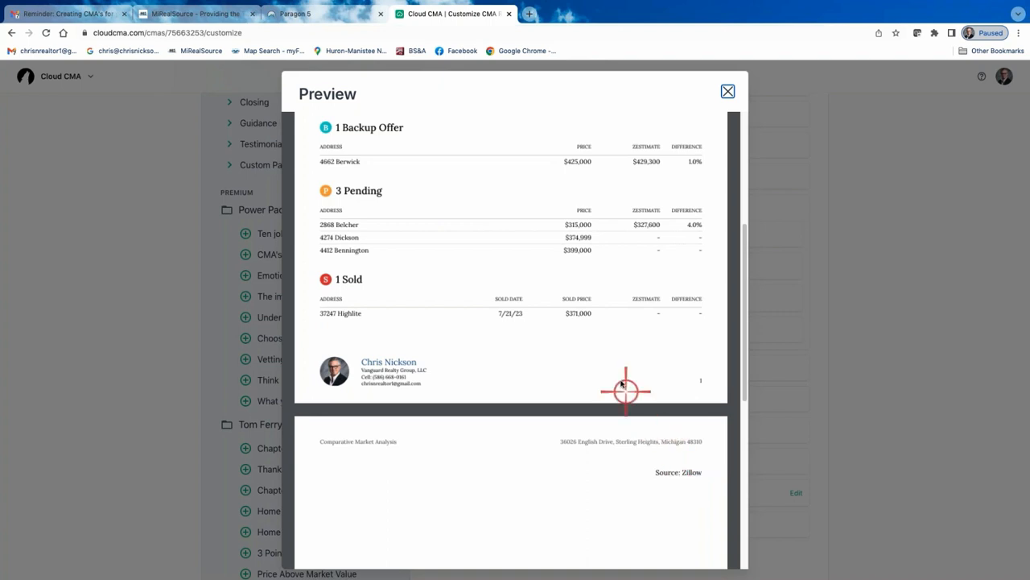
pyautogui.scroll(5, 614, 379)
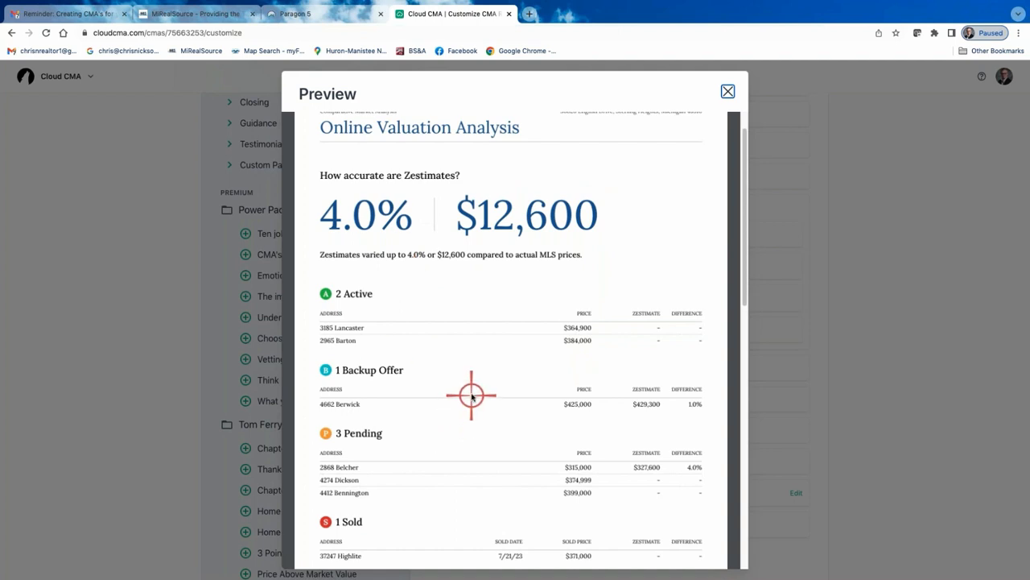
pyautogui.scroll(-2, 471, 395)
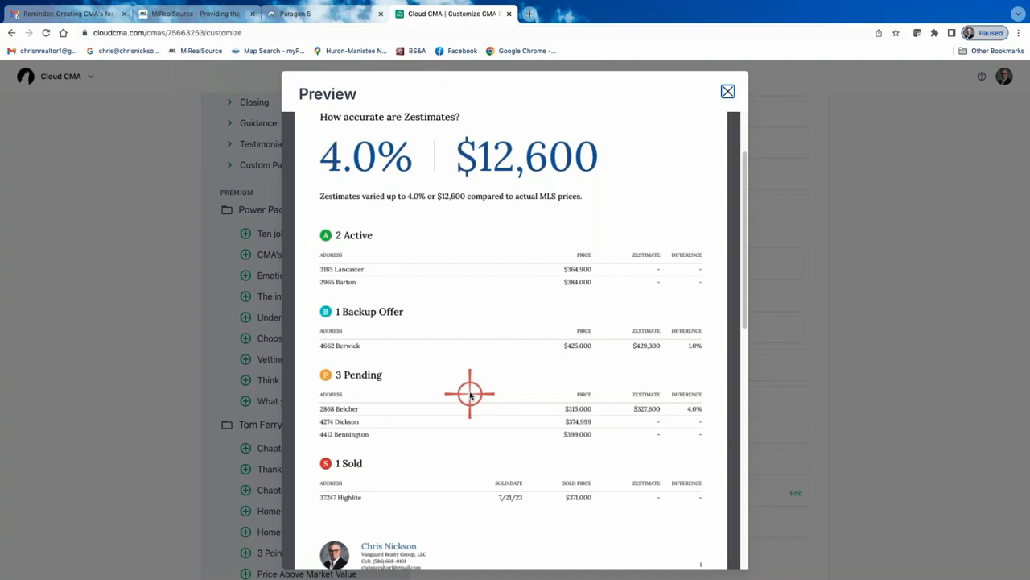
pyautogui.scroll(-3, 501, 352)
pyautogui.scroll(5, 494, 341)
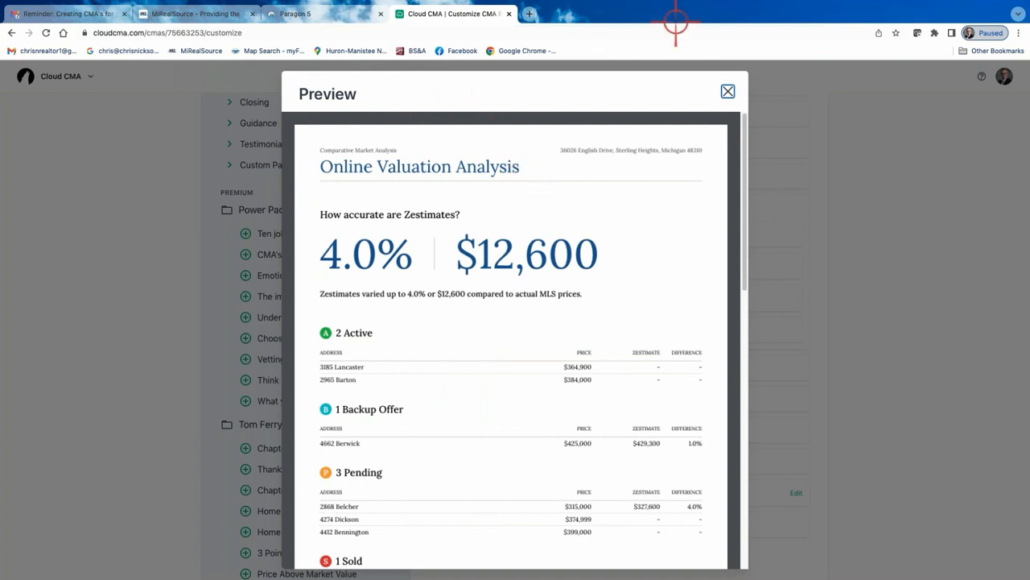
pyautogui.click(728, 91)
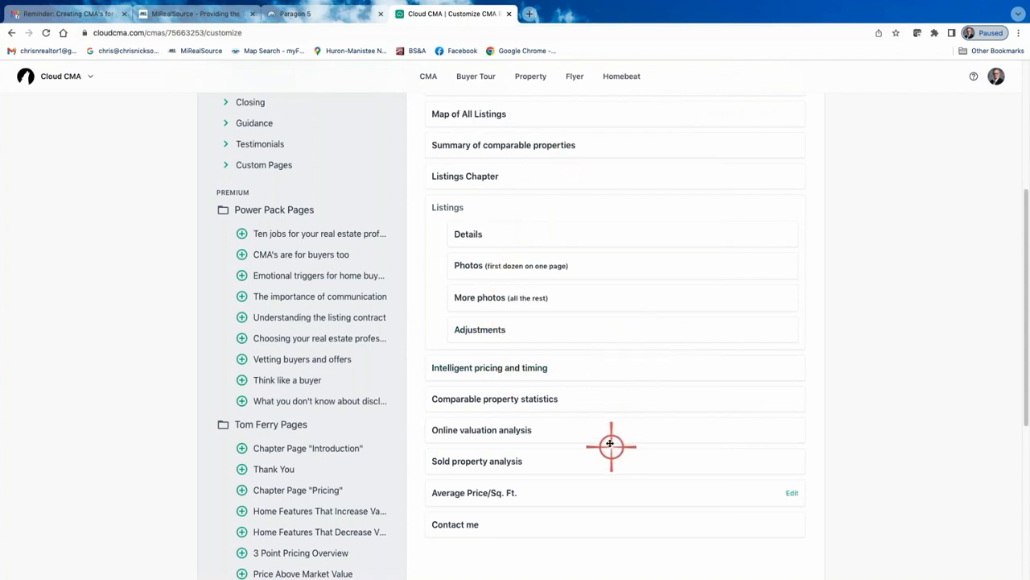
# Remove the Intelligent pricing and timing page from the report
pyautogui.scroll(-1, 610, 443)
pyautogui.click(417, 357)
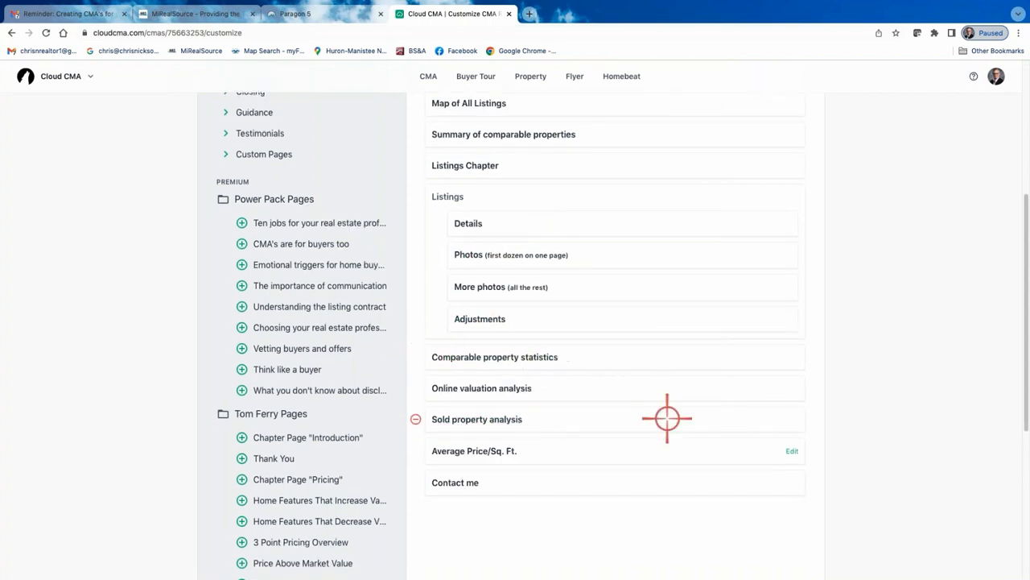
pyautogui.scroll(-1, 576, 447)
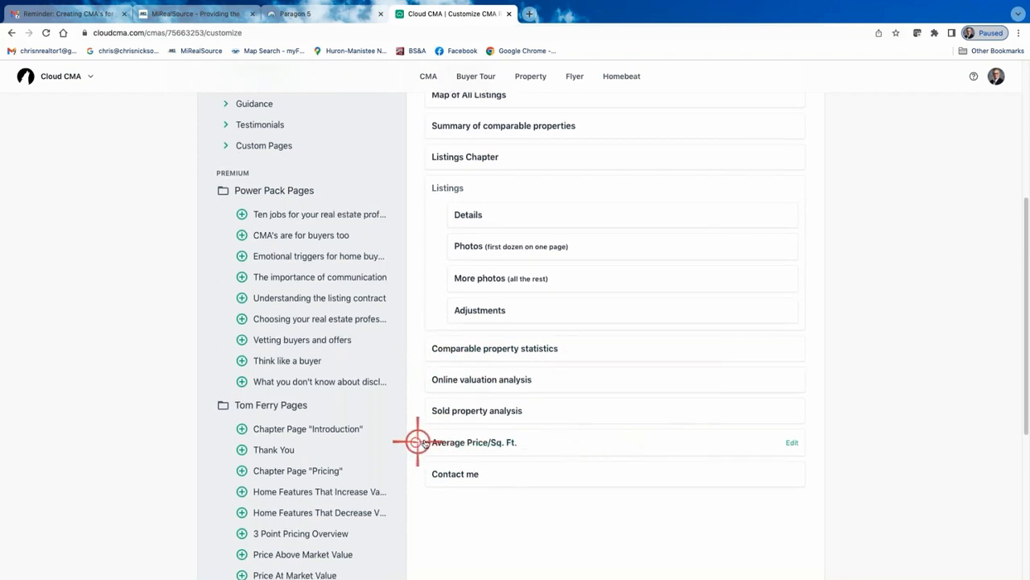
# Save the current report page set as a new template named Class
pyautogui.scroll(2, 563, 419)
pyautogui.scroll(6, 577, 330)
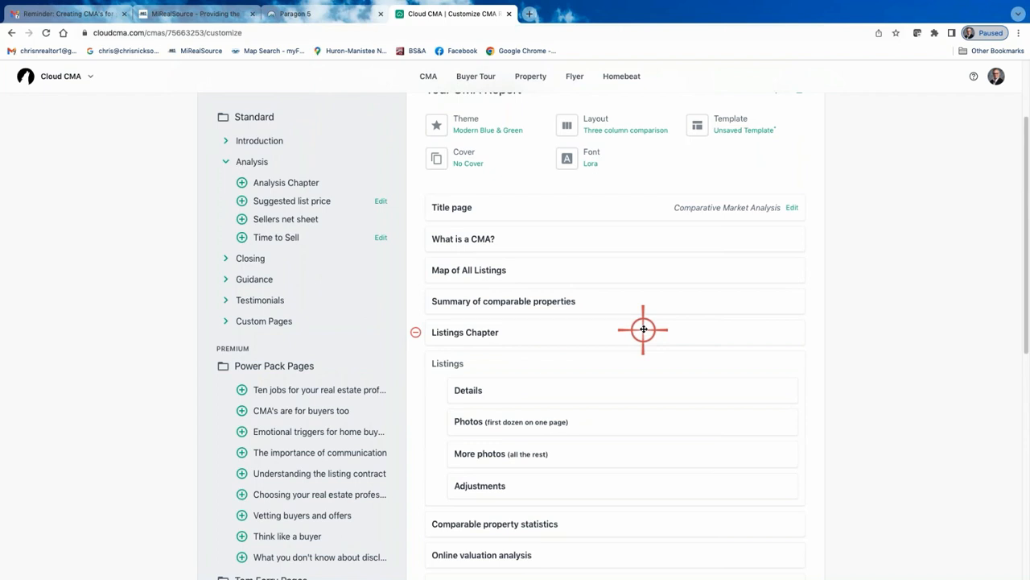
pyautogui.scroll(1, 701, 166)
pyautogui.click(735, 153)
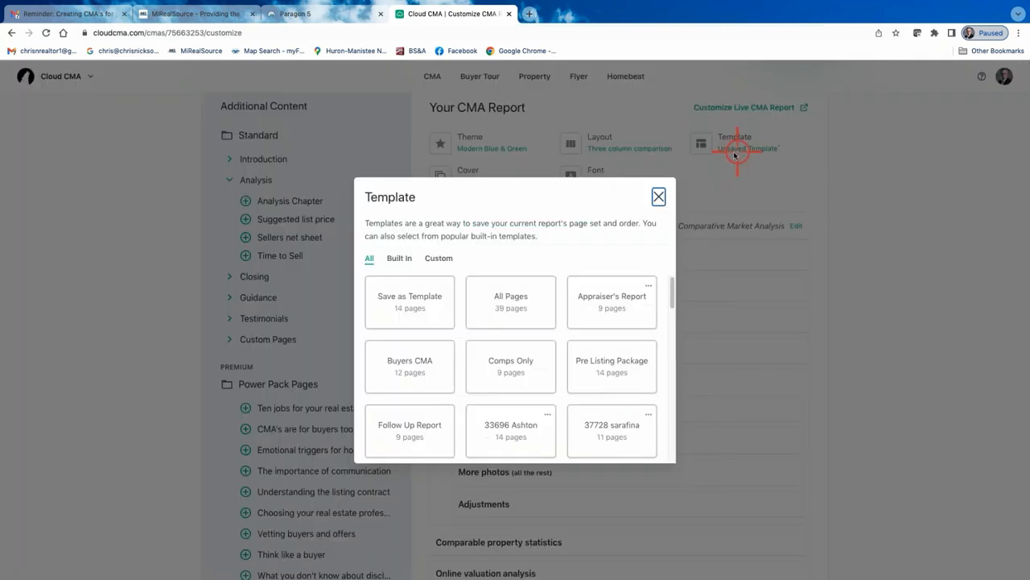
pyautogui.click(412, 308)
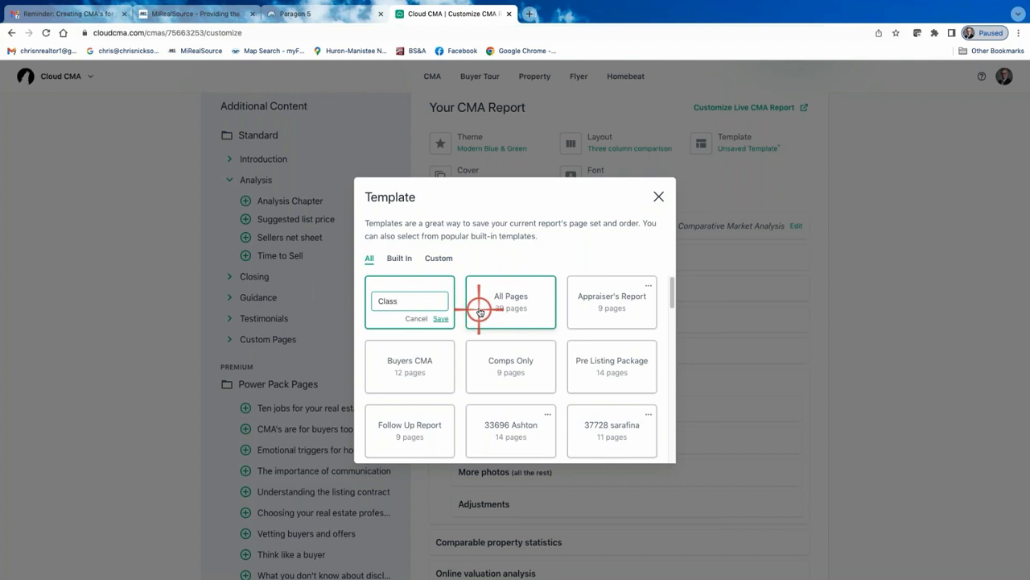
pyautogui.click(440, 318)
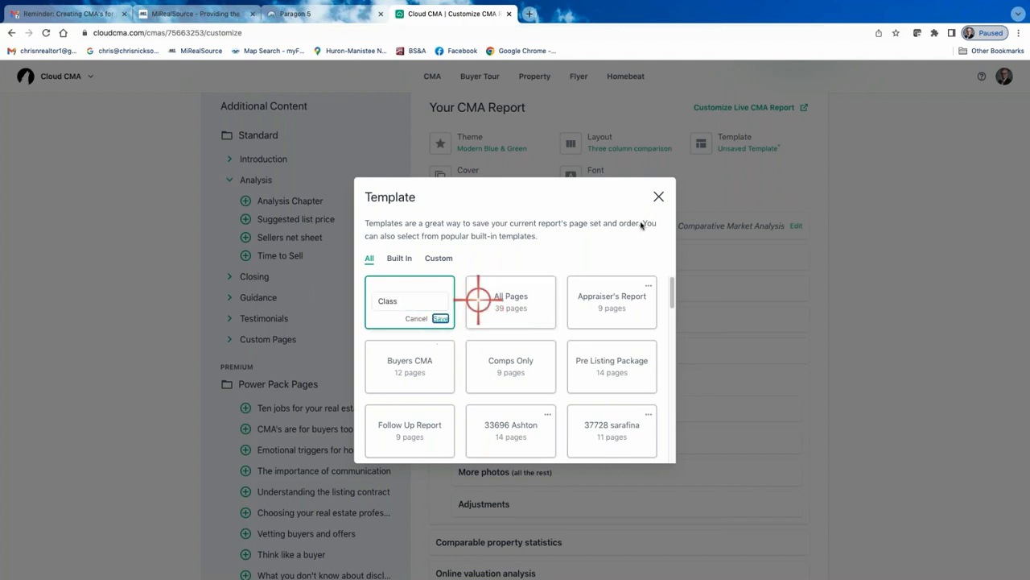
pyautogui.click(658, 195)
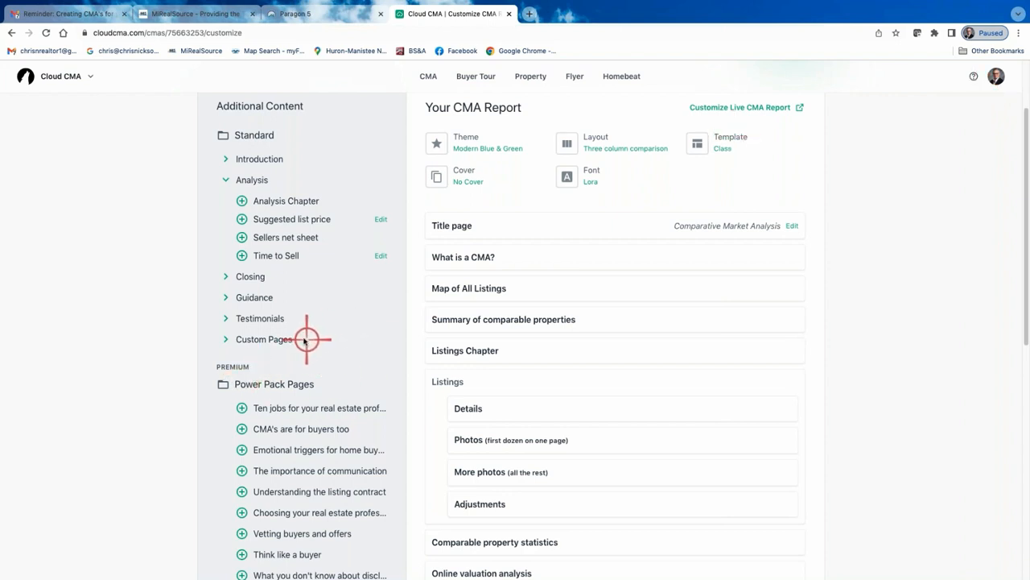
# Expand the report's Custom Pages list, then open the Custom Pages account settings
pyautogui.click(226, 340)
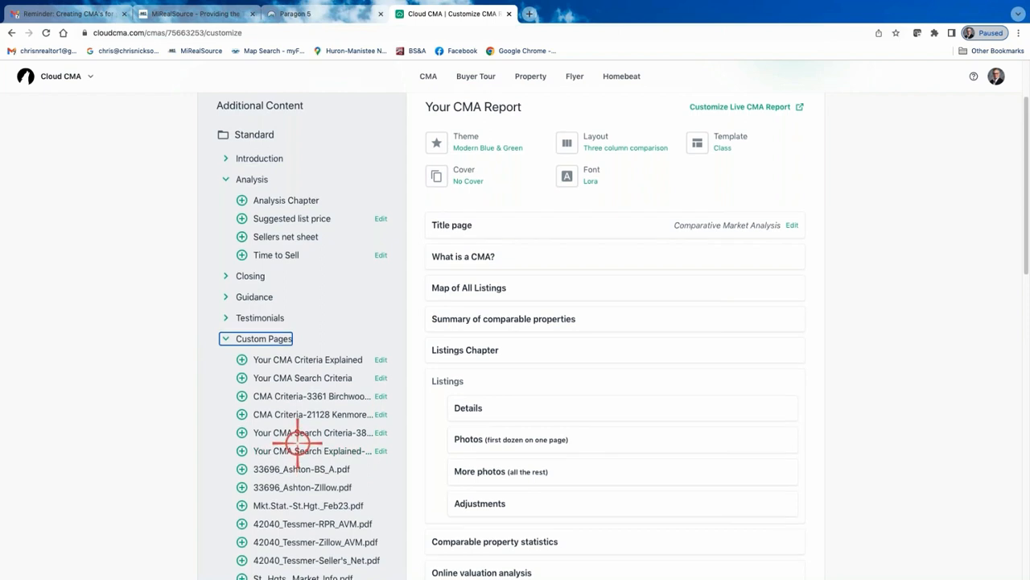
pyautogui.scroll(-3, 298, 451)
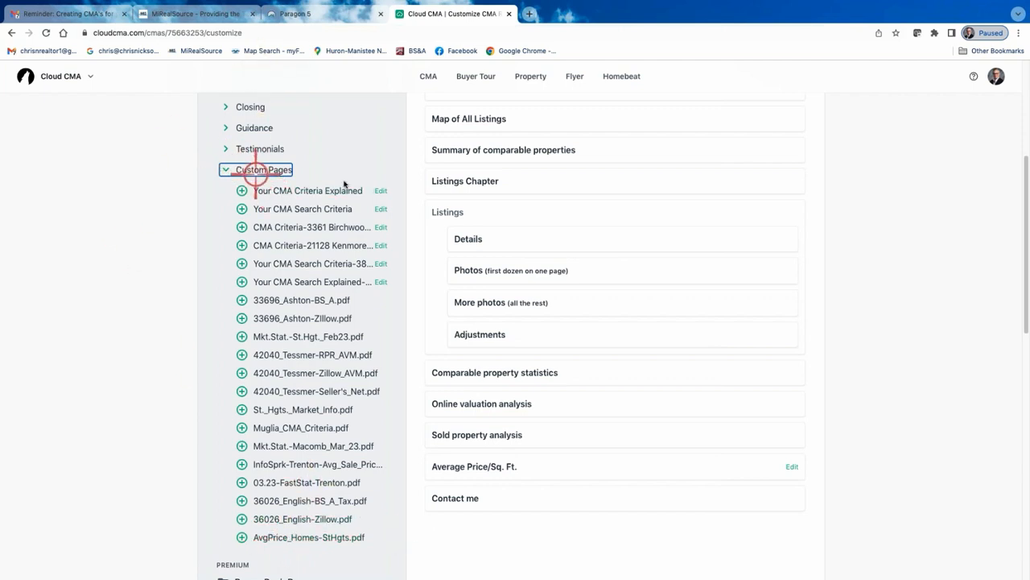
pyautogui.click(997, 76)
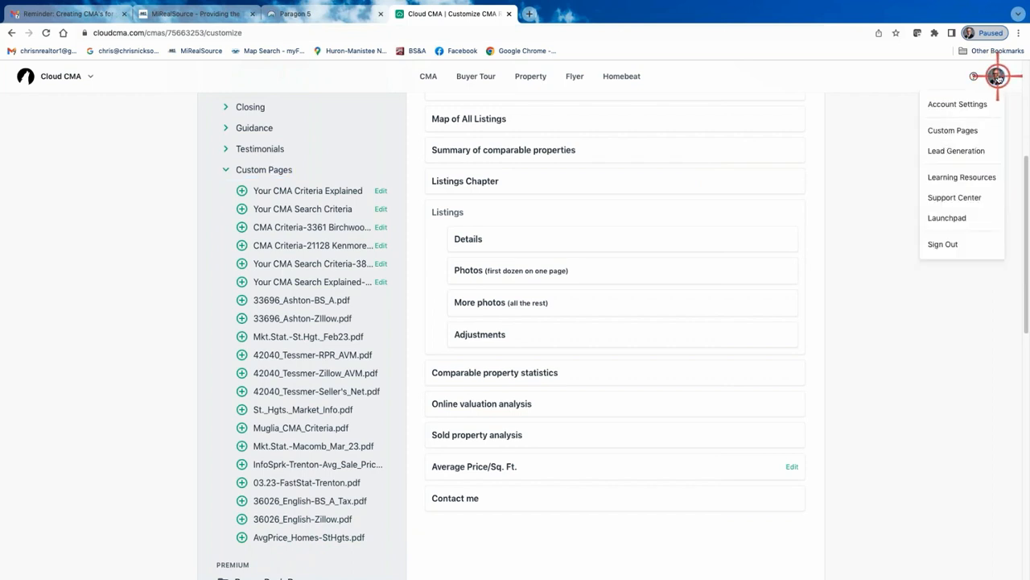
pyautogui.click(965, 130)
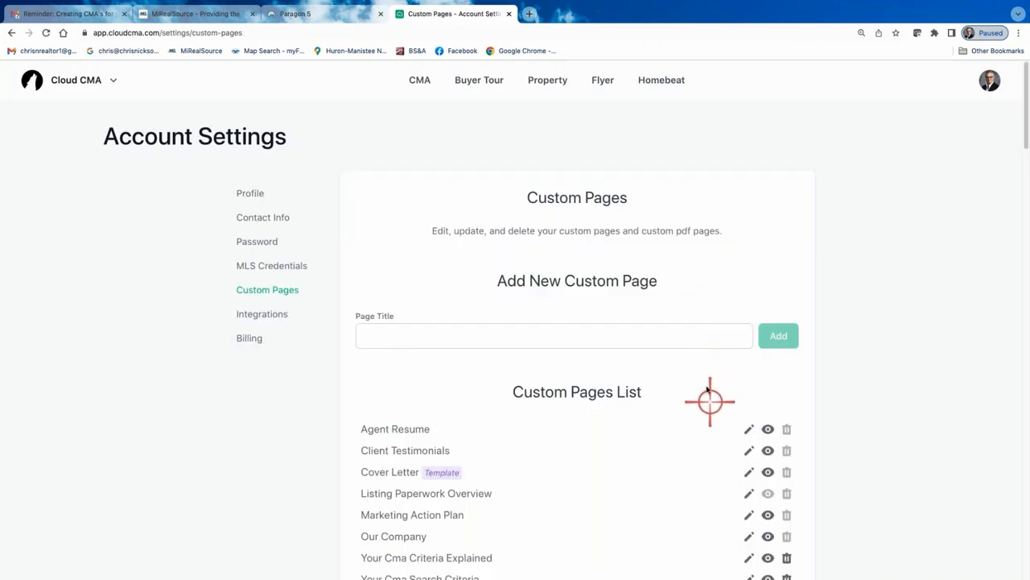
# Scroll through the uploaded custom PDF pages to review what is already there
pyautogui.scroll(-1, 699, 375)
pyautogui.scroll(-2, 698, 375)
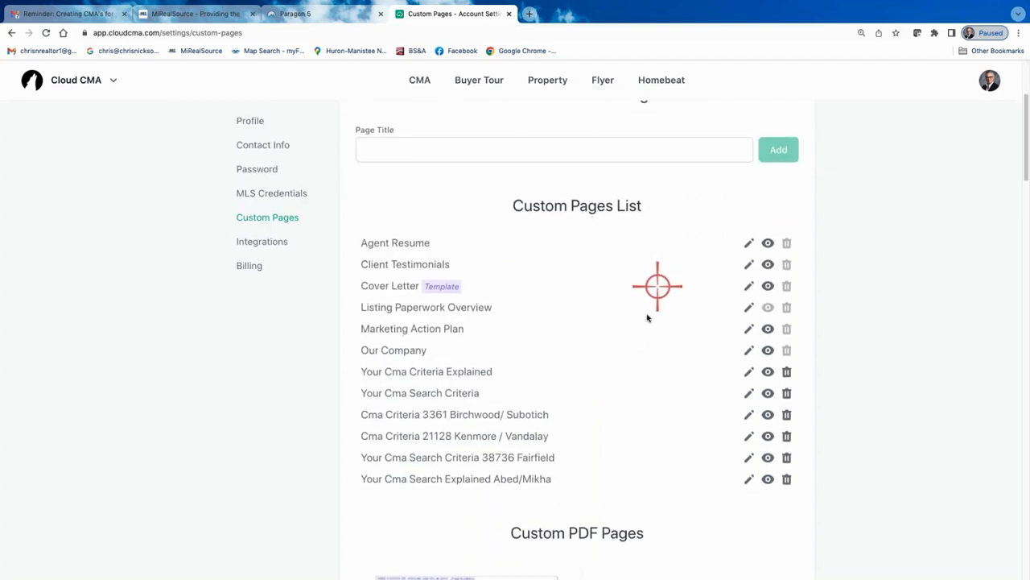
pyautogui.scroll(-2, 658, 287)
pyautogui.scroll(-8, 630, 371)
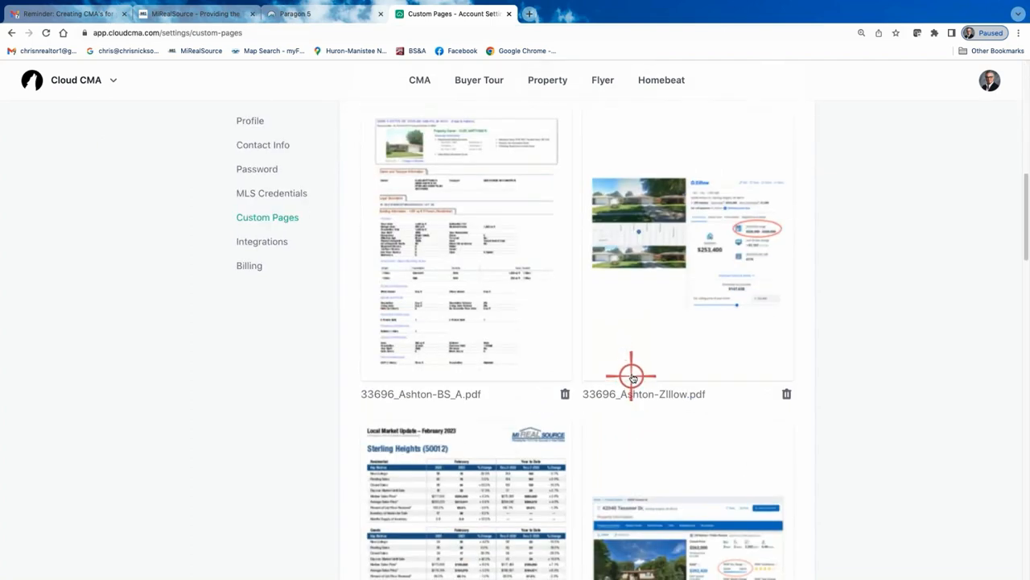
pyautogui.scroll(-10, 633, 376)
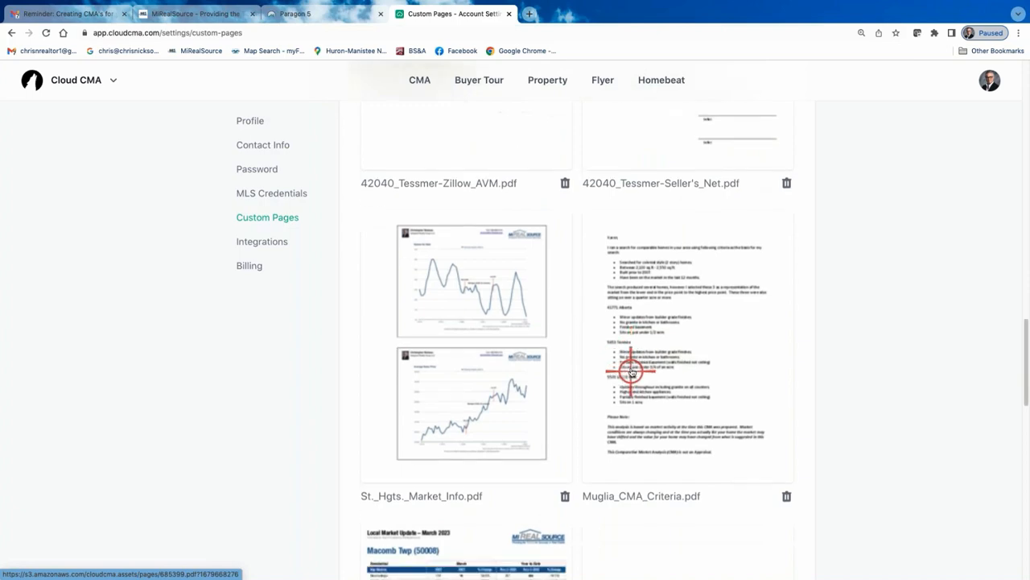
pyautogui.scroll(-7, 635, 382)
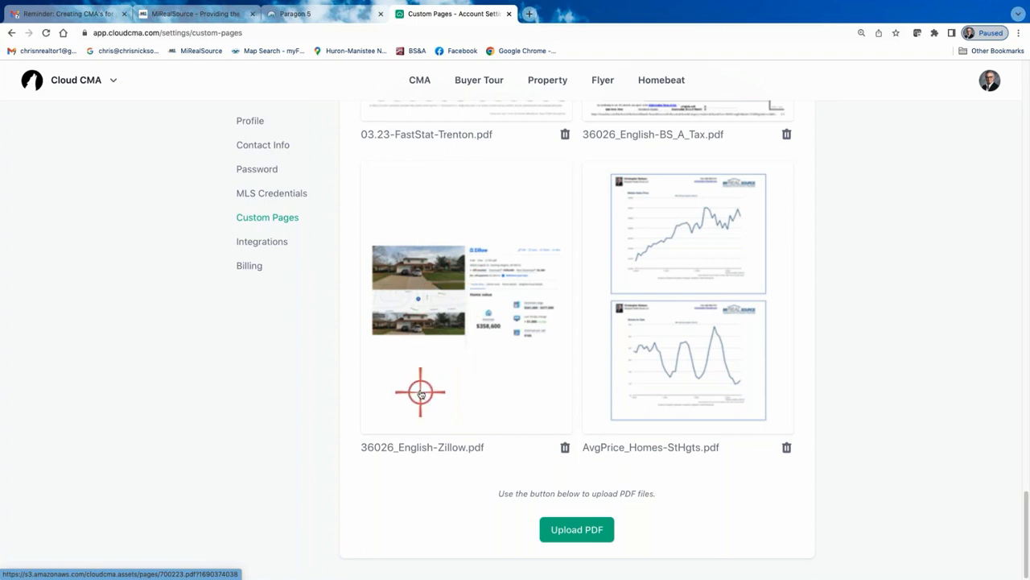
pyautogui.scroll(1, 508, 312)
pyautogui.scroll(2, 509, 312)
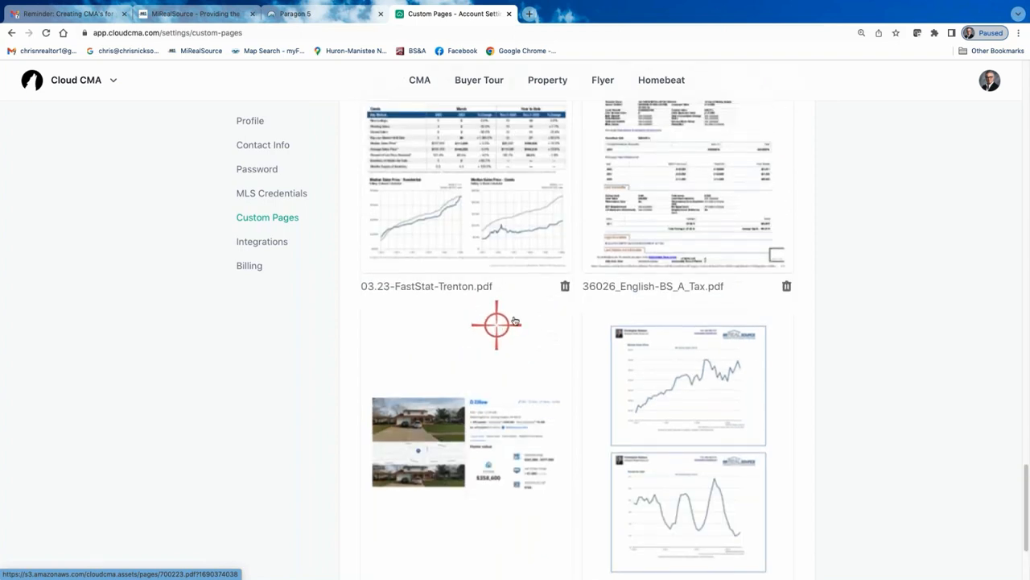
pyautogui.scroll(1, 699, 209)
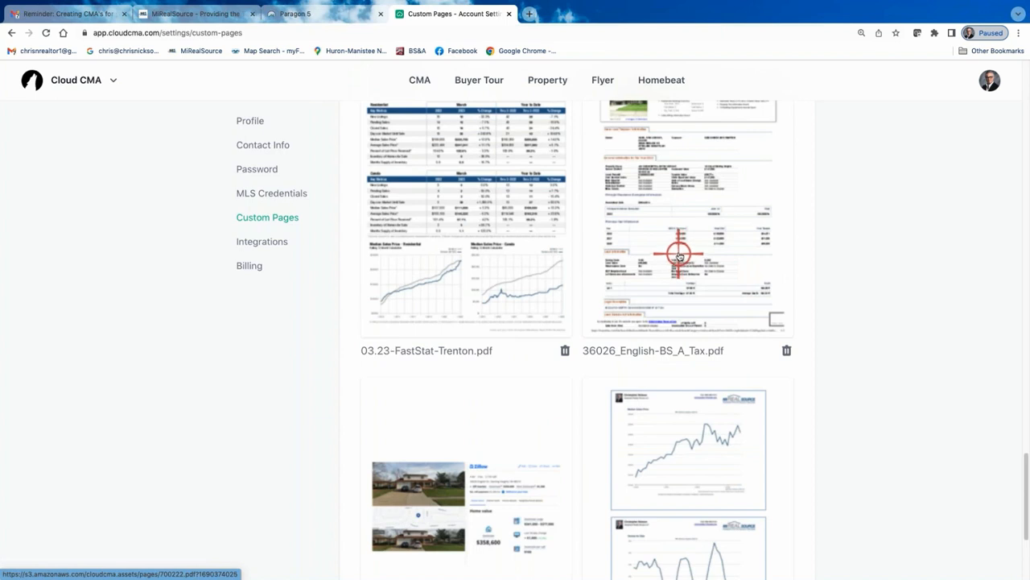
pyautogui.scroll(-2, 678, 255)
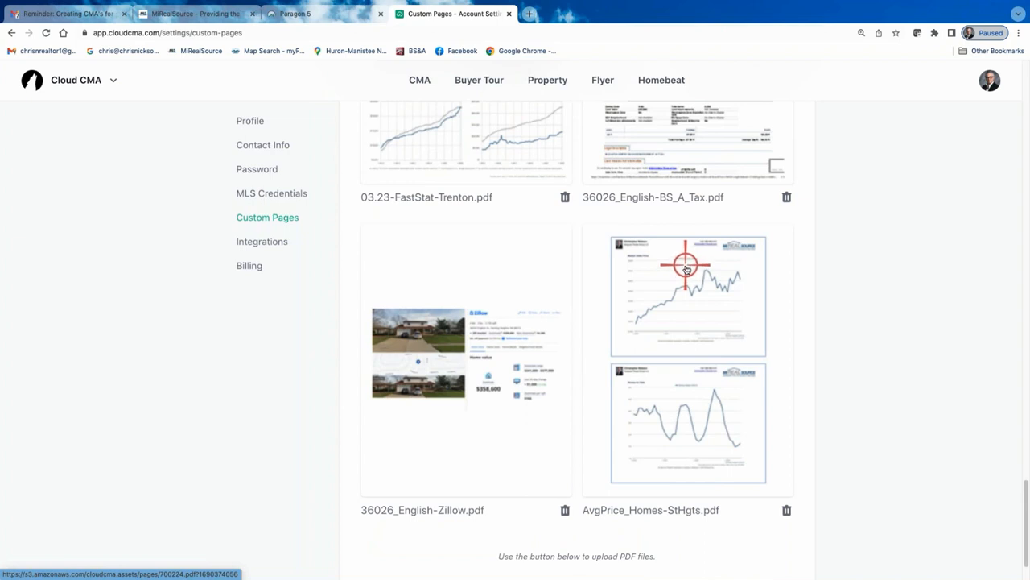
pyautogui.scroll(-1, 678, 260)
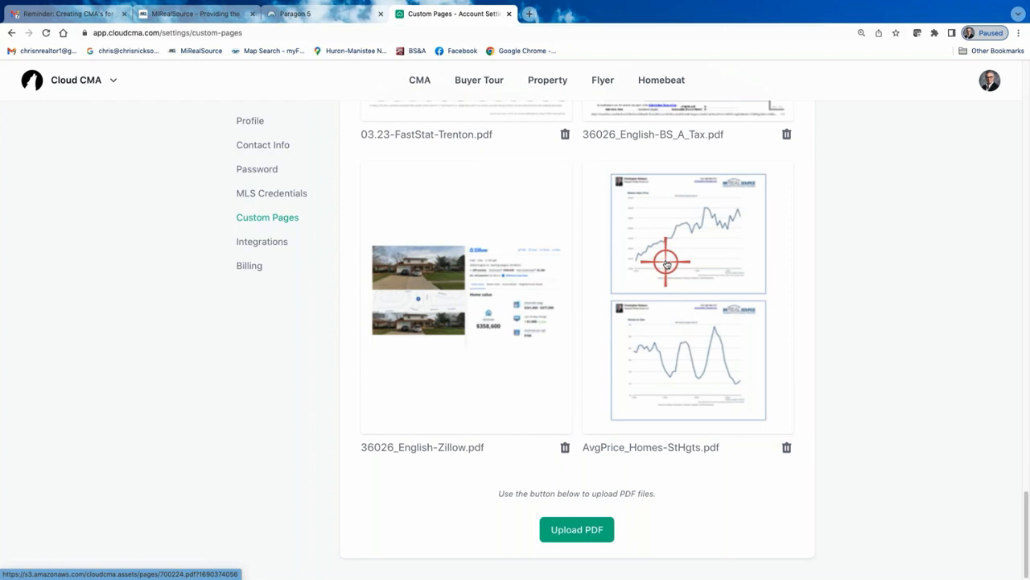
pyautogui.click(590, 535)
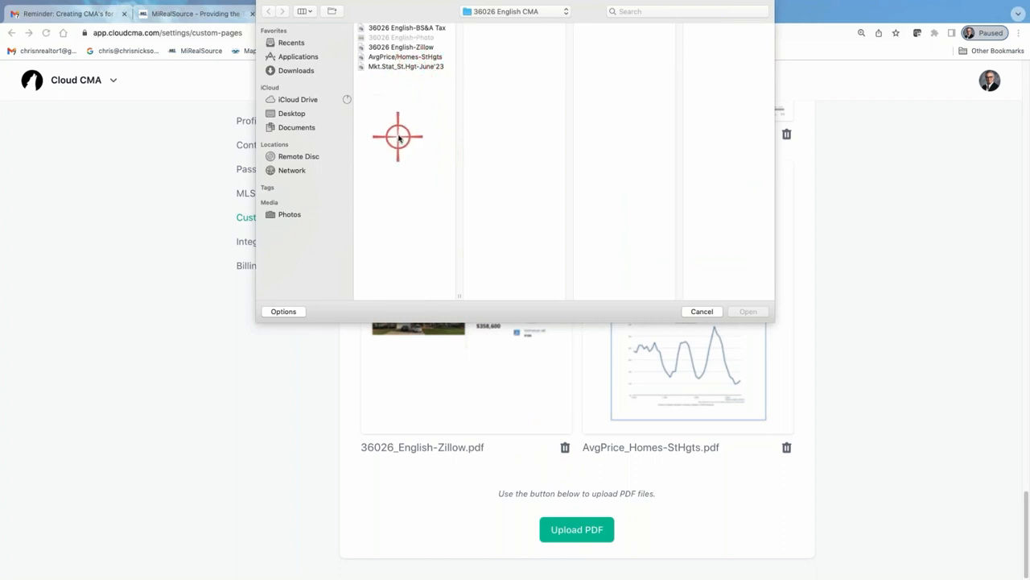
pyautogui.click(402, 67)
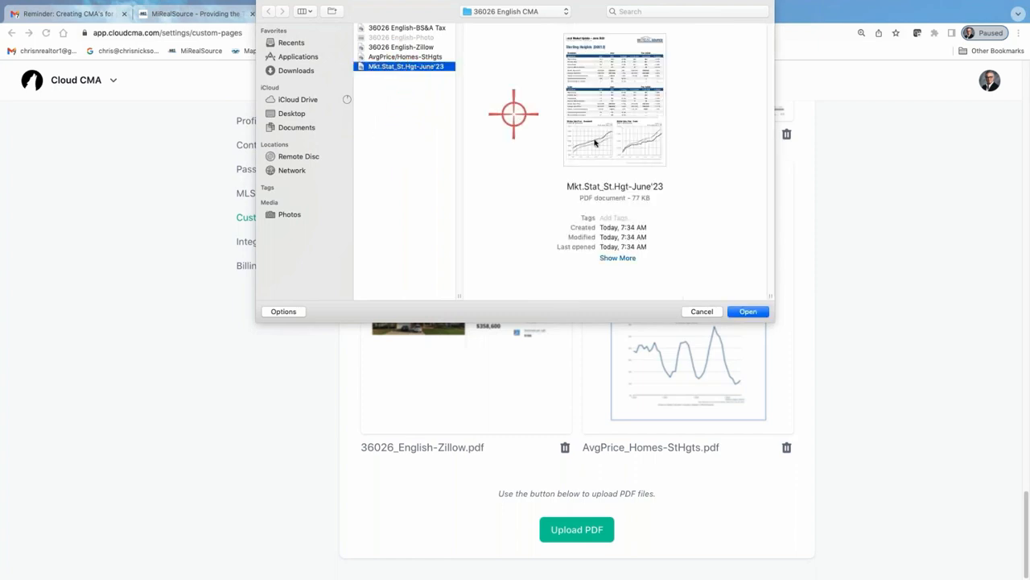
pyautogui.click(750, 312)
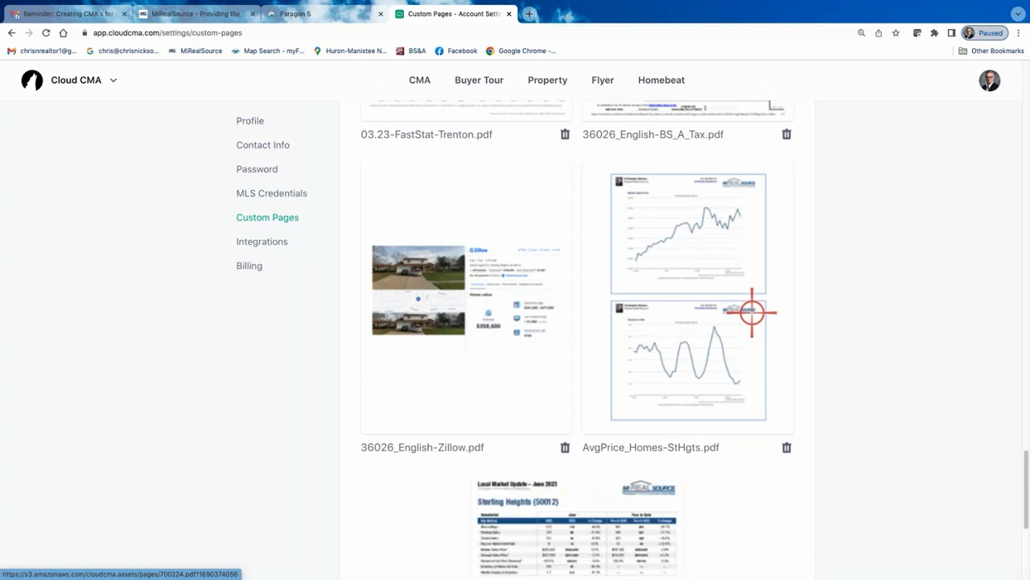
# Open the AvgPrice_Homes-StHgts.pdf custom page, review its charts, and close its tab
pyautogui.scroll(-3, 701, 451)
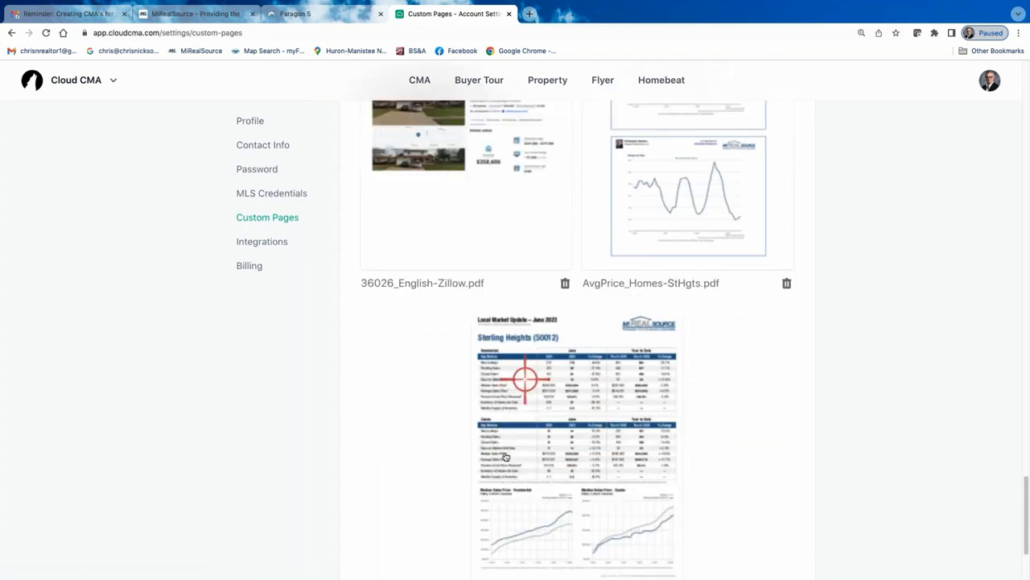
pyautogui.scroll(2, 612, 425)
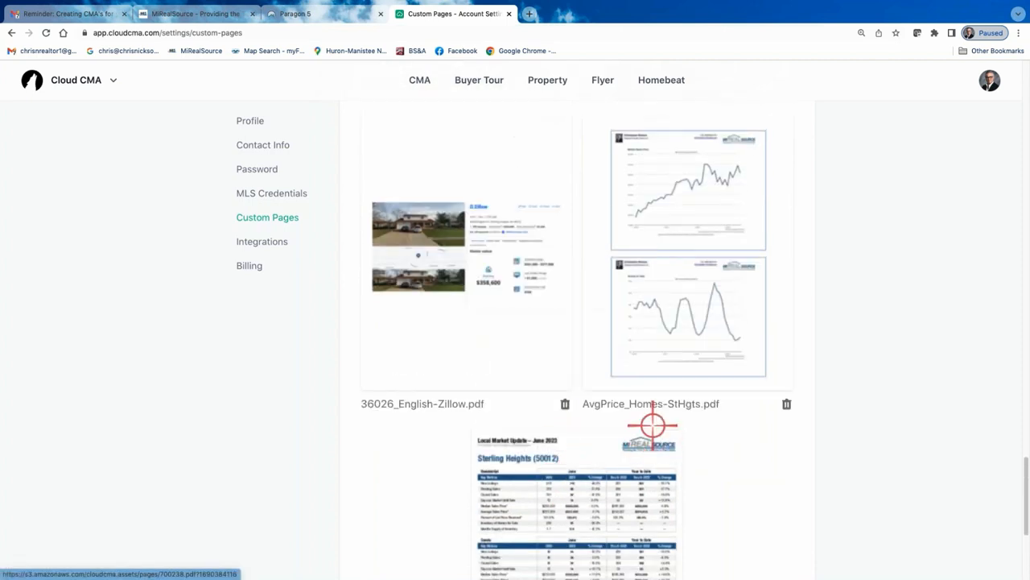
pyautogui.click(690, 301)
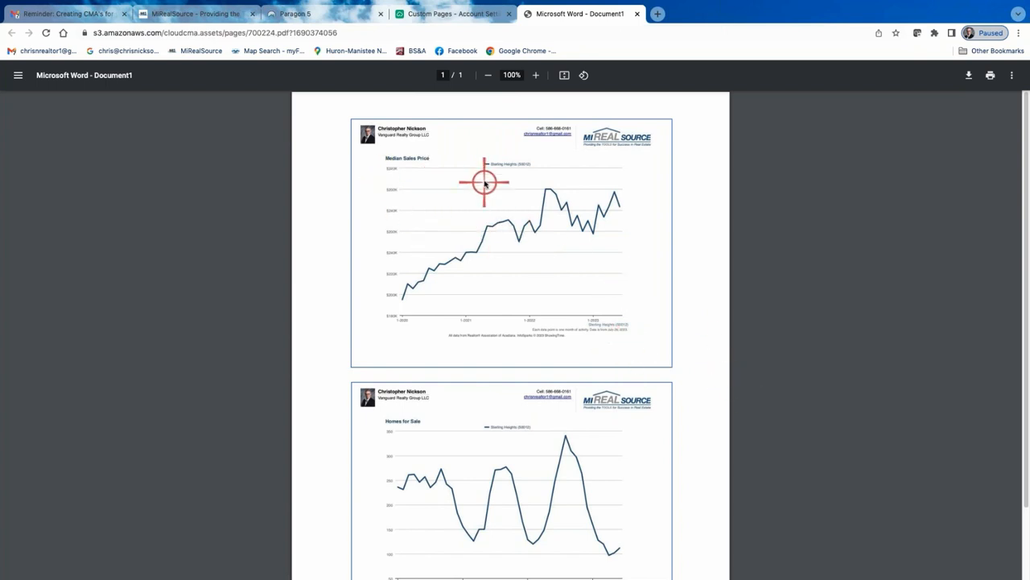
pyautogui.scroll(-1, 462, 421)
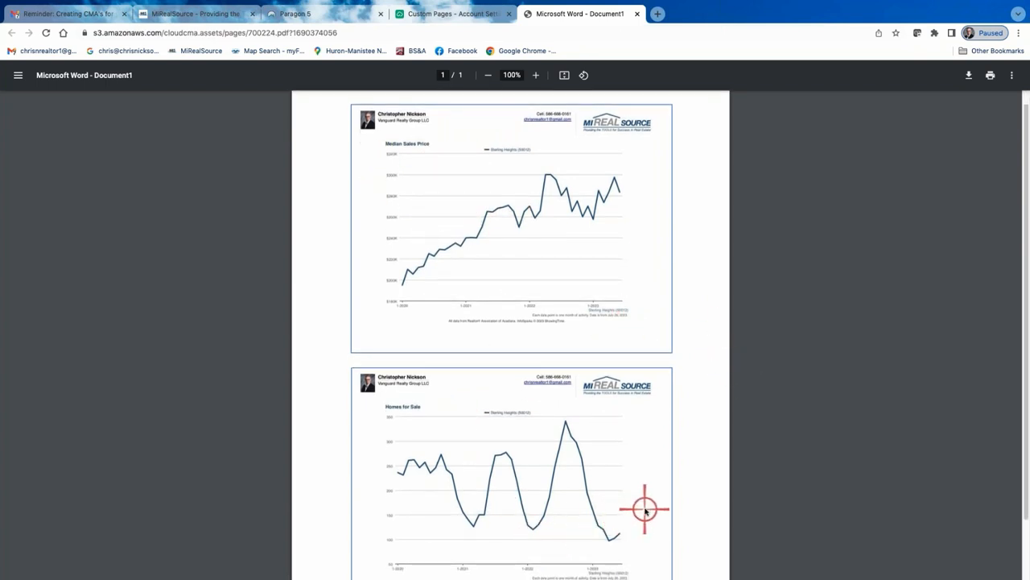
pyautogui.scroll(-1, 564, 531)
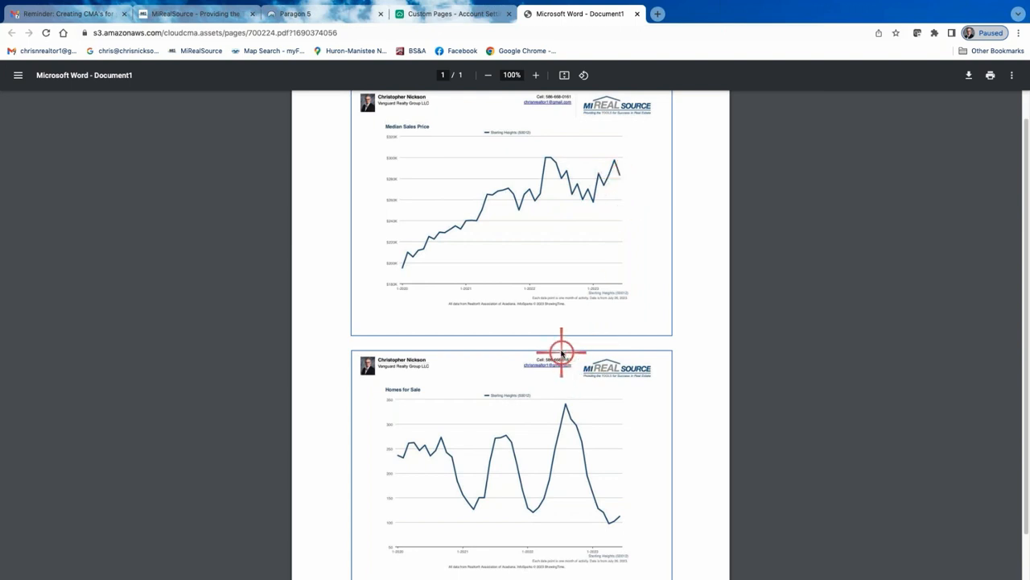
pyautogui.scroll(-1, 560, 354)
pyautogui.scroll(2, 563, 338)
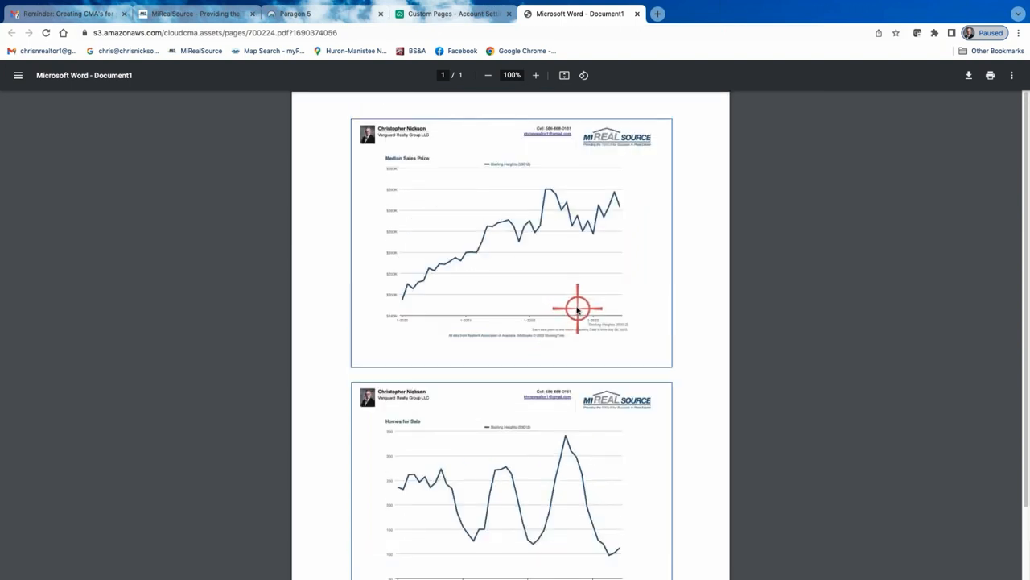
pyautogui.click(637, 14)
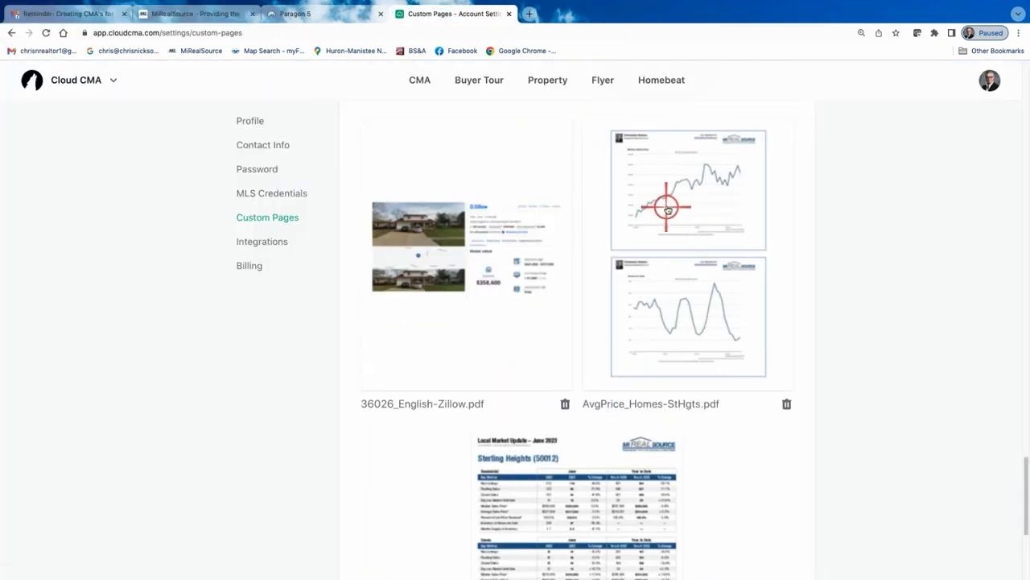
# Preview the client's Your Cma Search Explained custom page and read through its search criteria and note
pyautogui.scroll(-3, 584, 435)
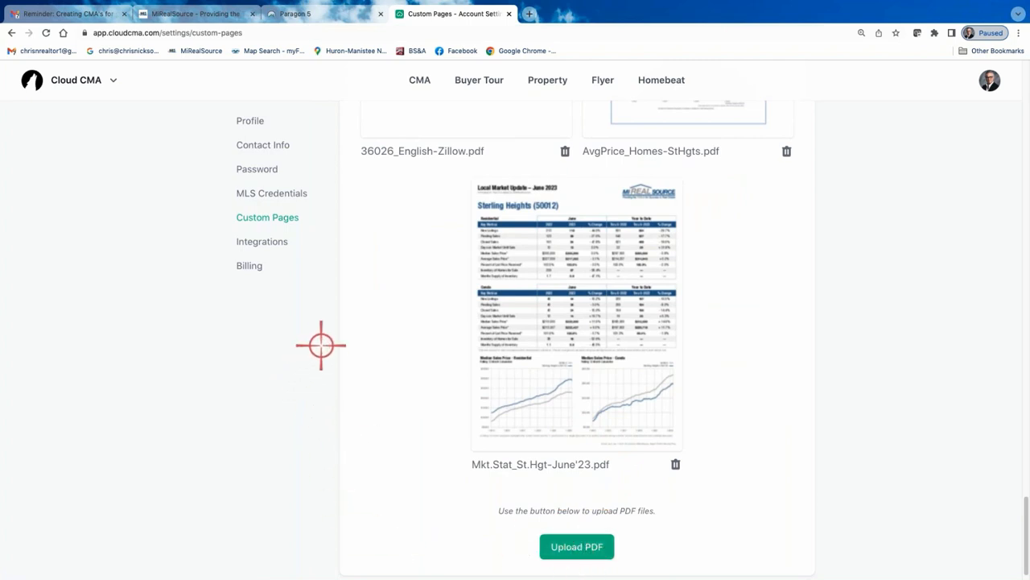
pyautogui.scroll(5, 597, 370)
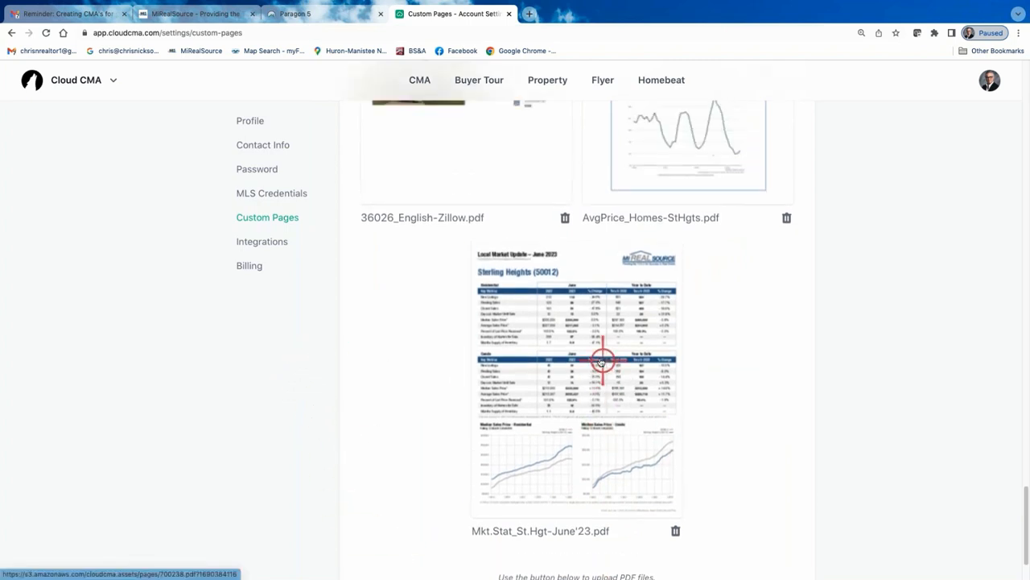
pyautogui.scroll(10, 591, 230)
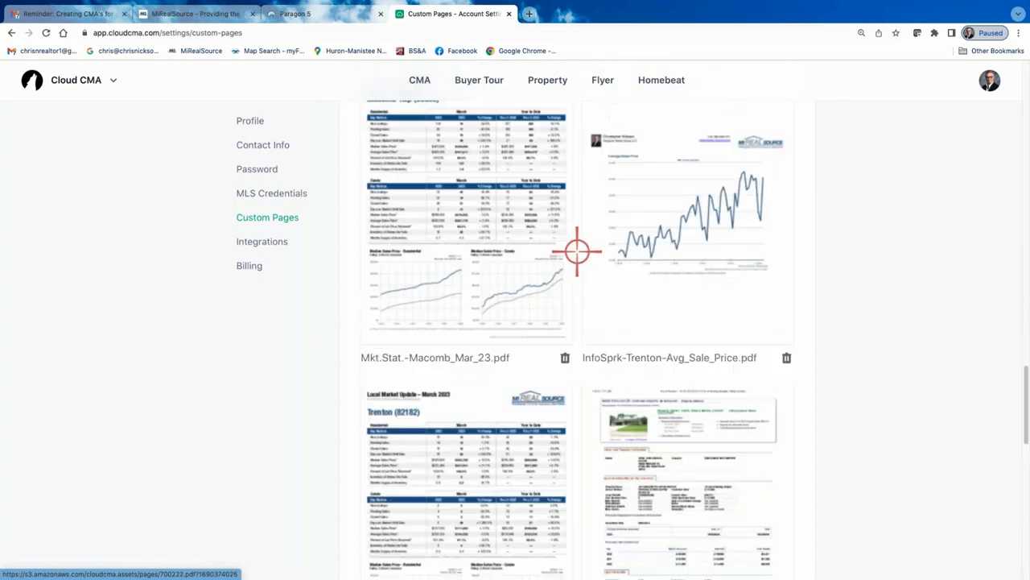
pyautogui.scroll(10, 583, 256)
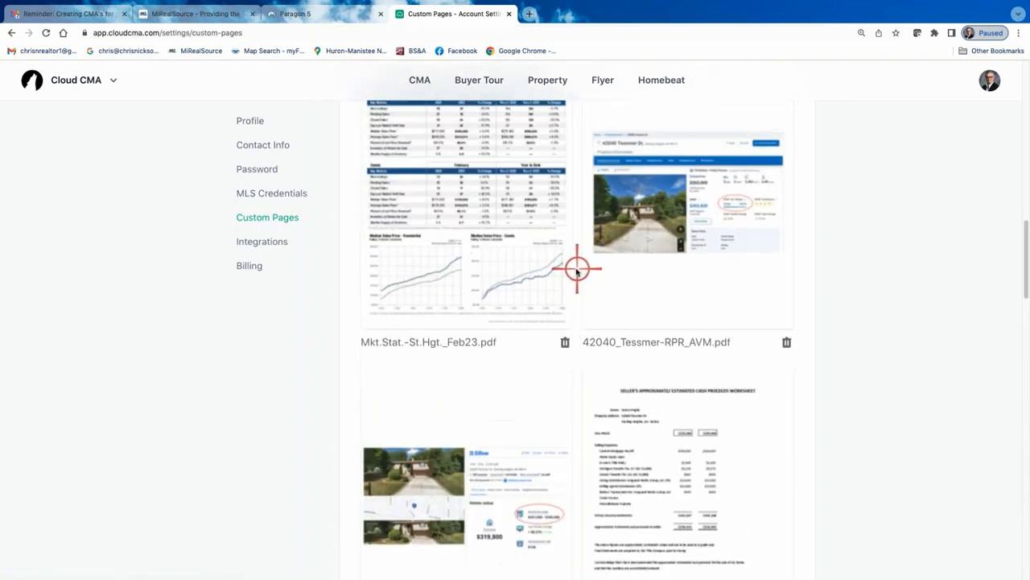
pyautogui.scroll(5, 577, 271)
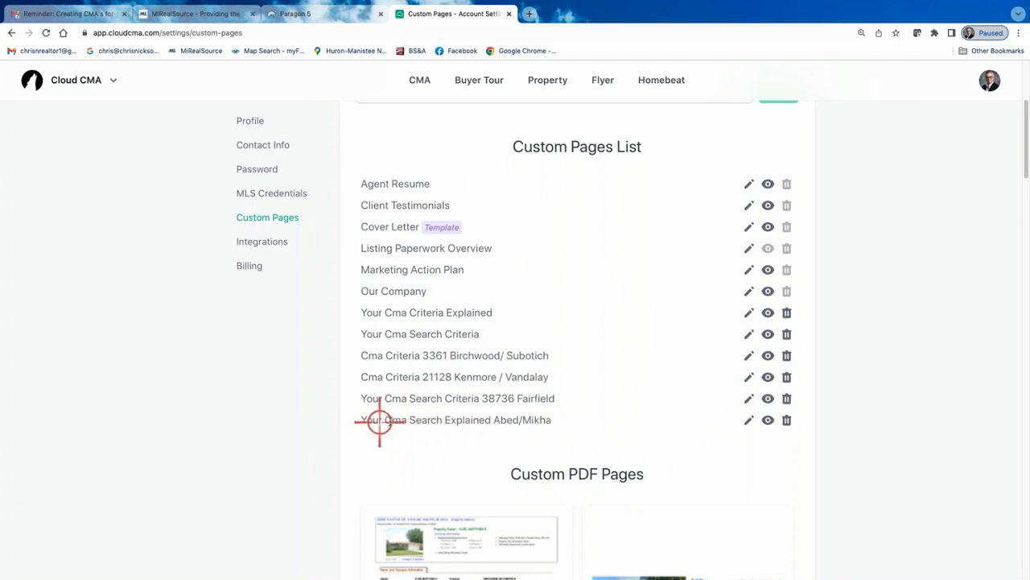
pyautogui.click(767, 420)
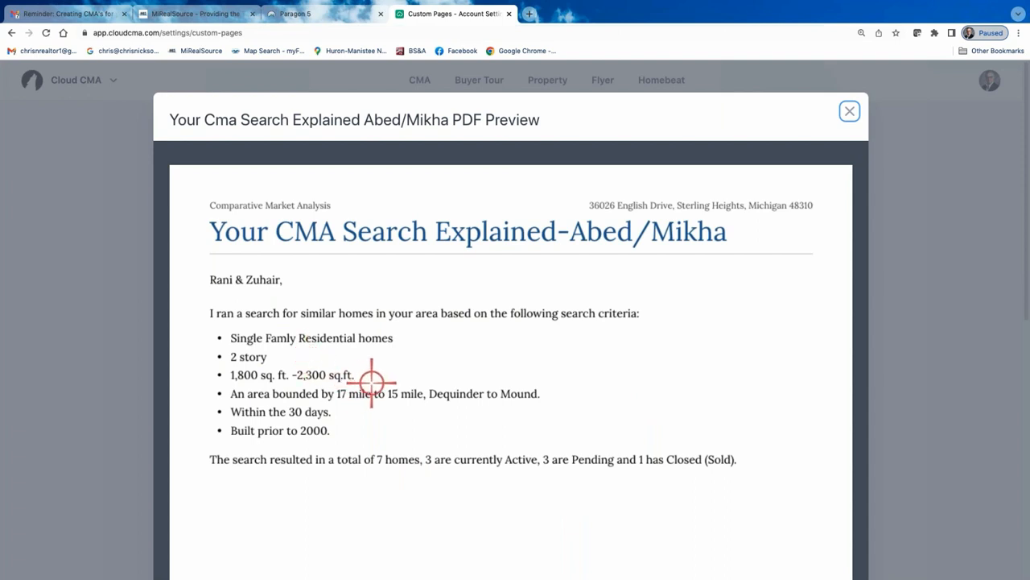
pyautogui.scroll(-2, 378, 402)
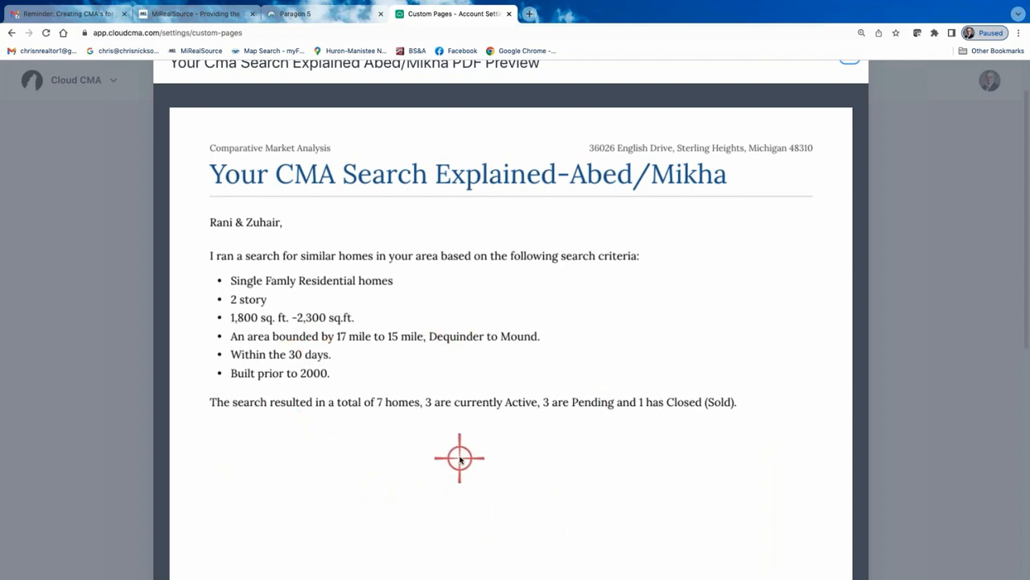
pyautogui.scroll(-1, 460, 458)
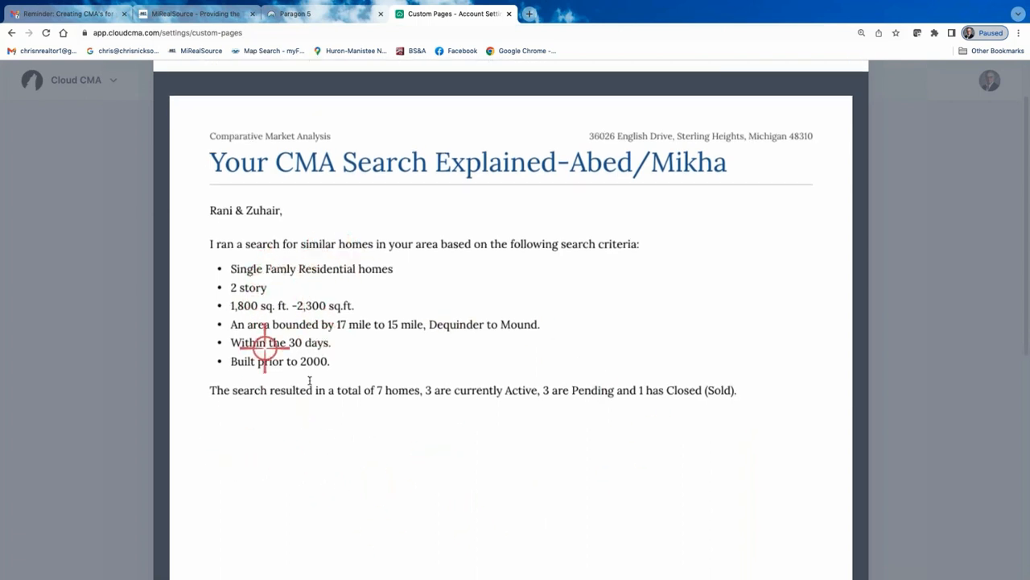
pyautogui.scroll(-3, 428, 362)
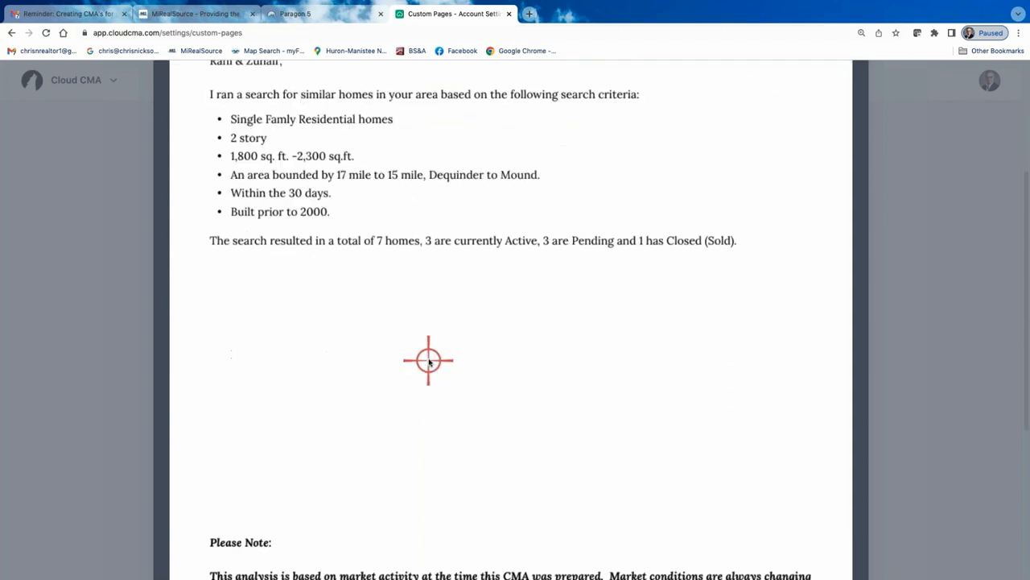
pyautogui.scroll(-1, 429, 362)
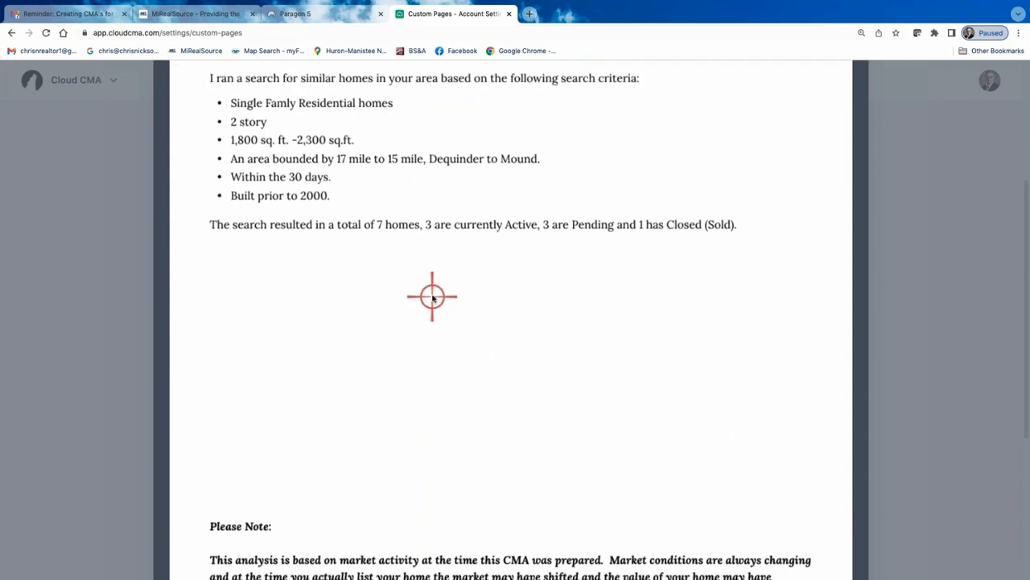
pyautogui.scroll(-3, 435, 312)
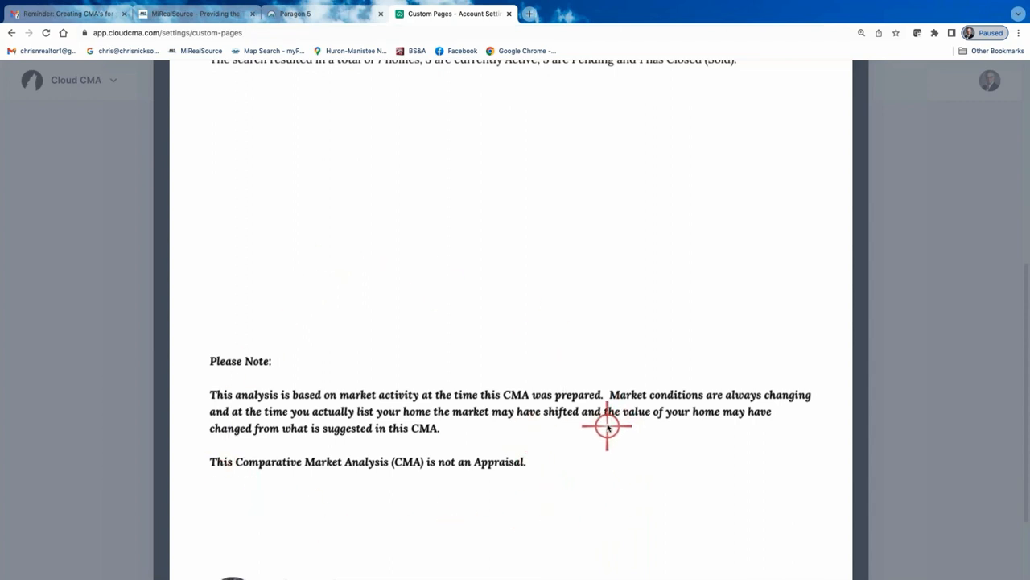
pyautogui.scroll(-1, 608, 425)
pyautogui.scroll(-1, 681, 415)
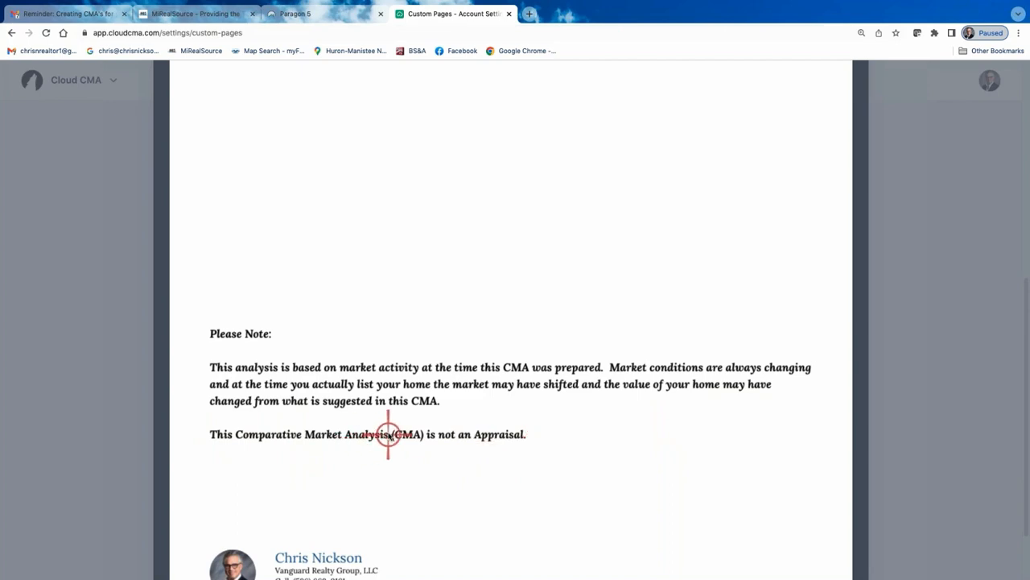
pyautogui.scroll(5, 386, 426)
pyautogui.scroll(-5, 387, 427)
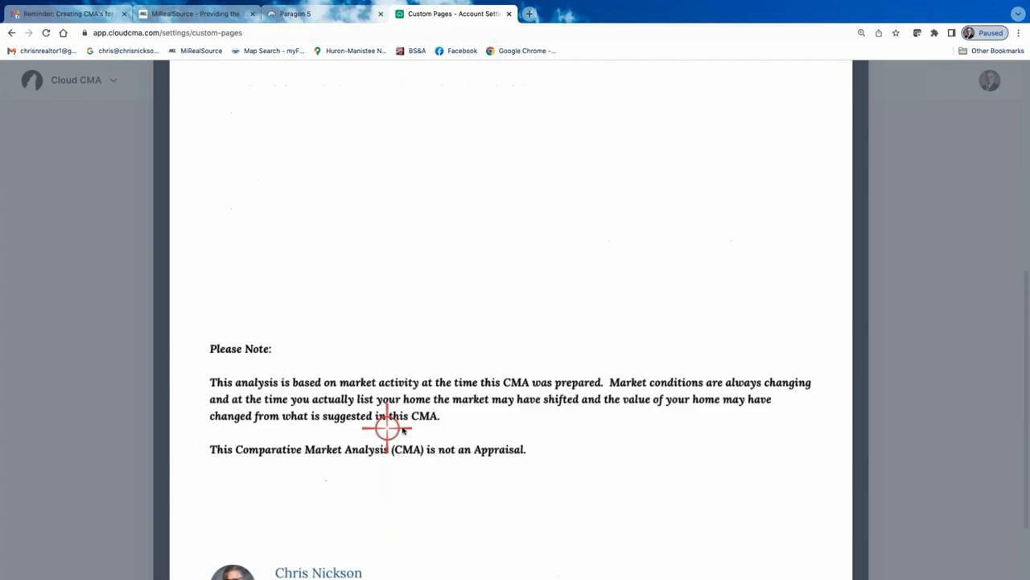
# Finish reading the Your Cma Search Explained preview's closing note and close the preview
pyautogui.scroll(6, 403, 425)
pyautogui.scroll(2, 398, 415)
pyautogui.scroll(-10, 322, 354)
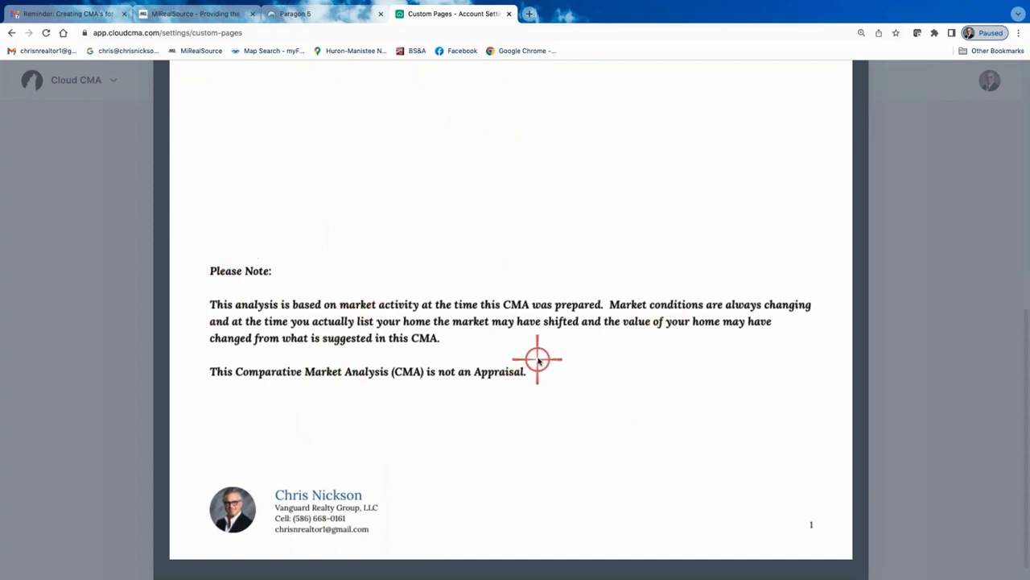
pyautogui.scroll(1, 515, 326)
pyautogui.scroll(10, 491, 304)
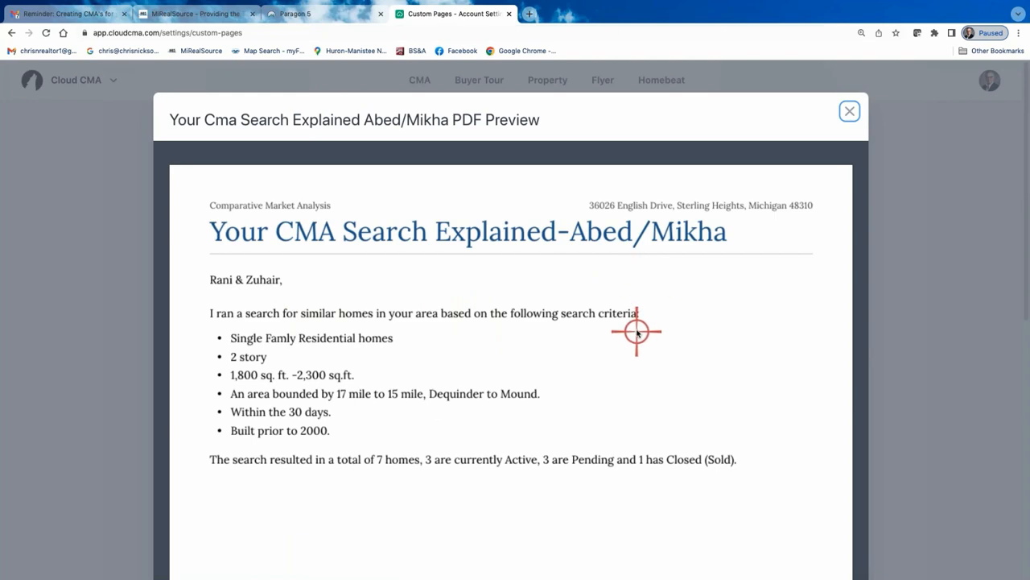
pyautogui.click(850, 111)
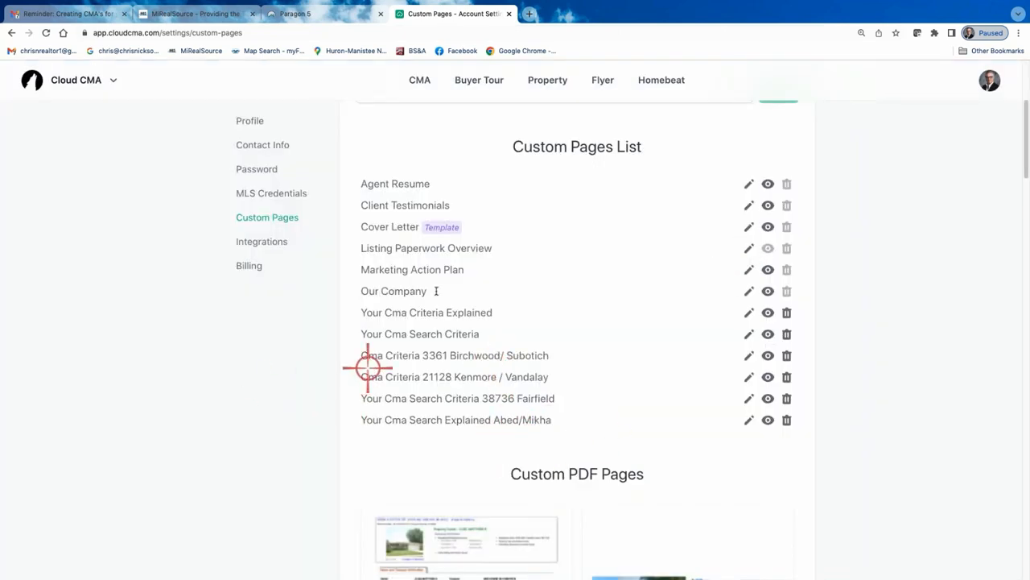
pyautogui.scroll(3, 491, 270)
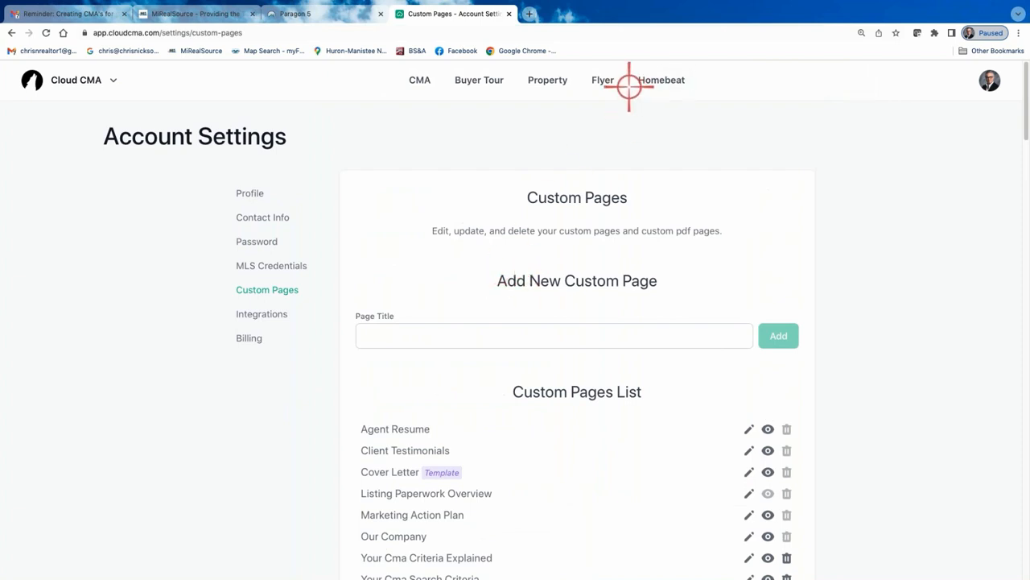
pyautogui.click(417, 79)
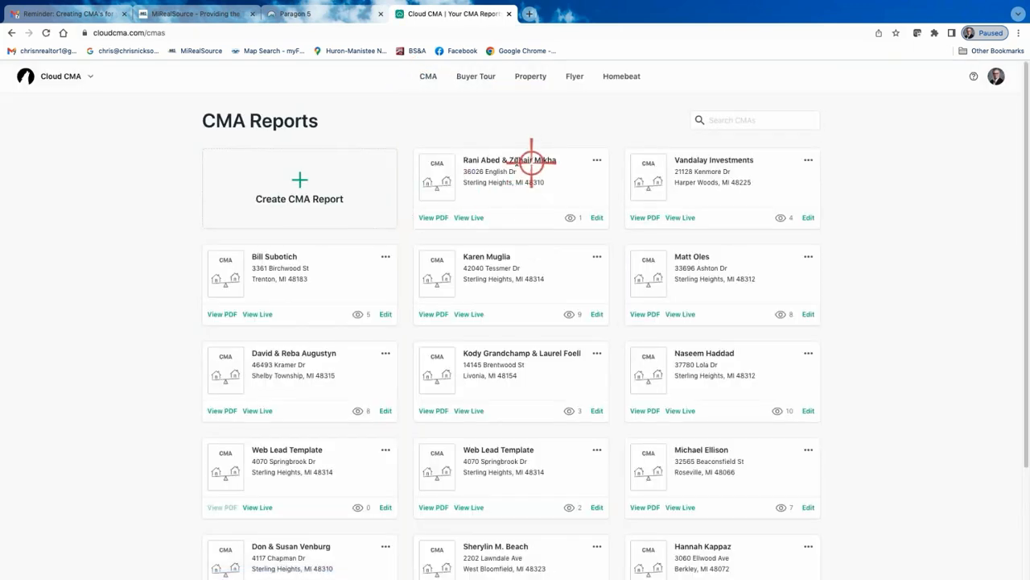
pyautogui.click(598, 218)
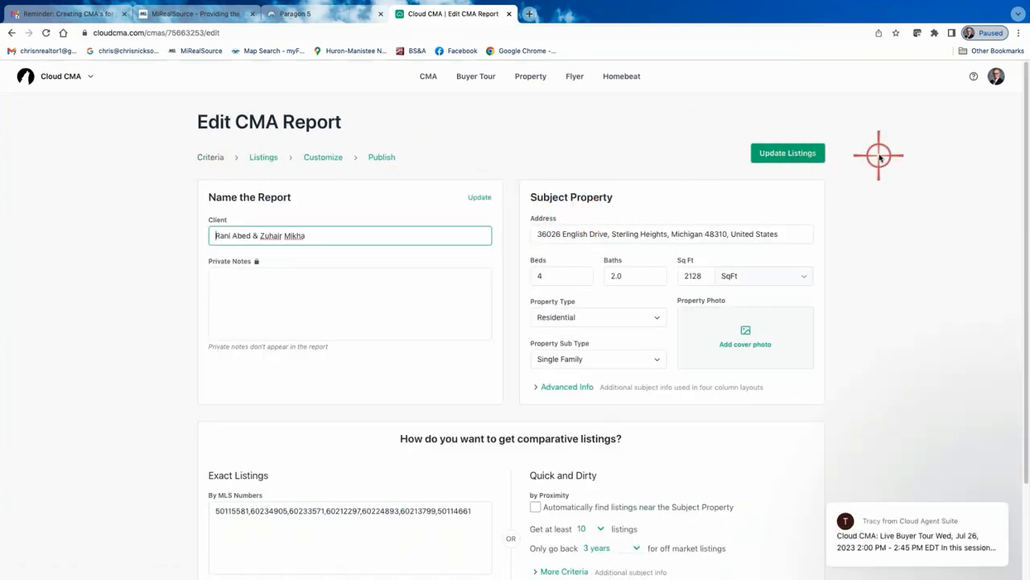
pyautogui.click(322, 158)
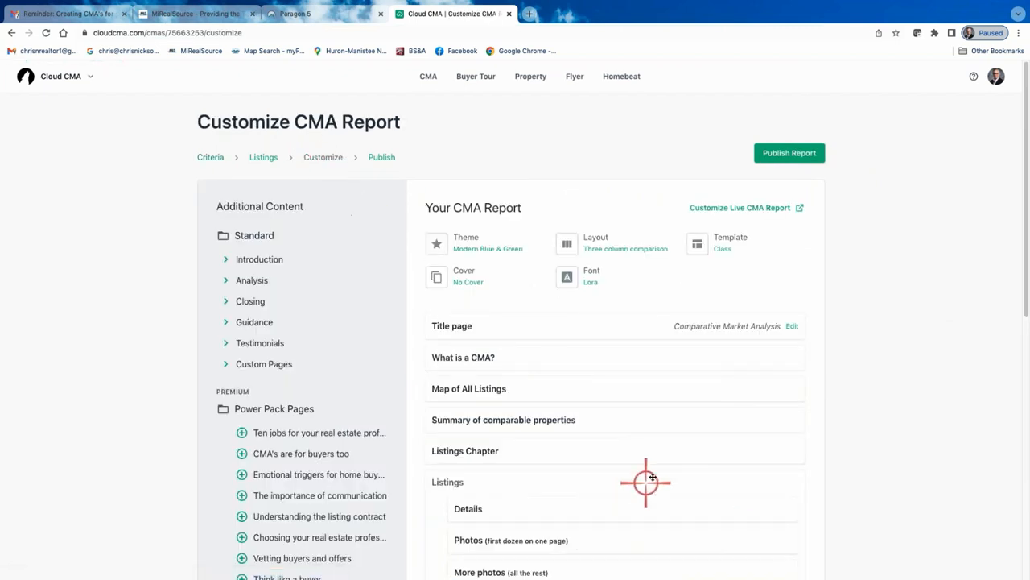
pyautogui.scroll(-2, 597, 404)
pyautogui.scroll(-4, 593, 402)
pyautogui.scroll(3, 596, 384)
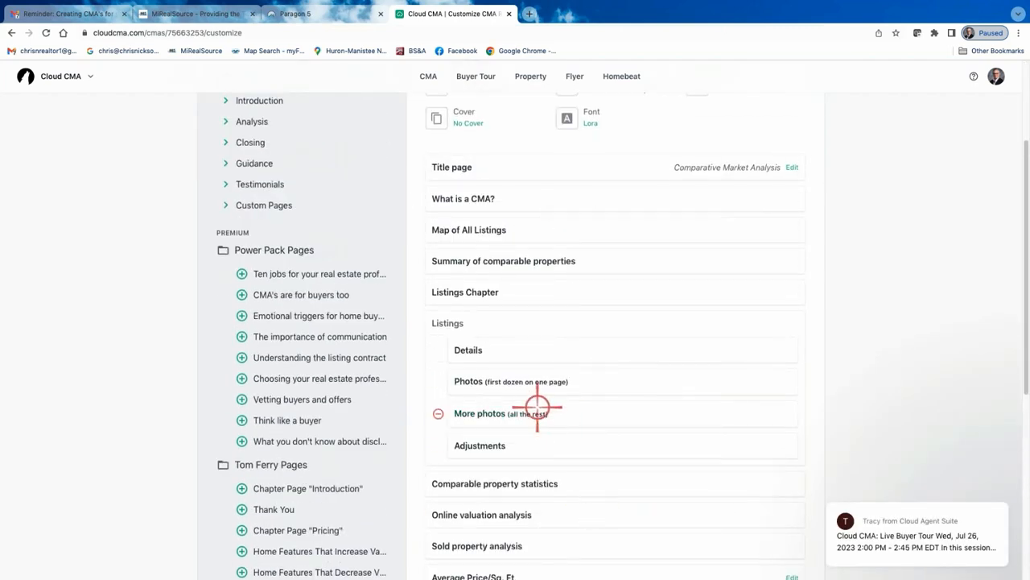
pyautogui.click(227, 206)
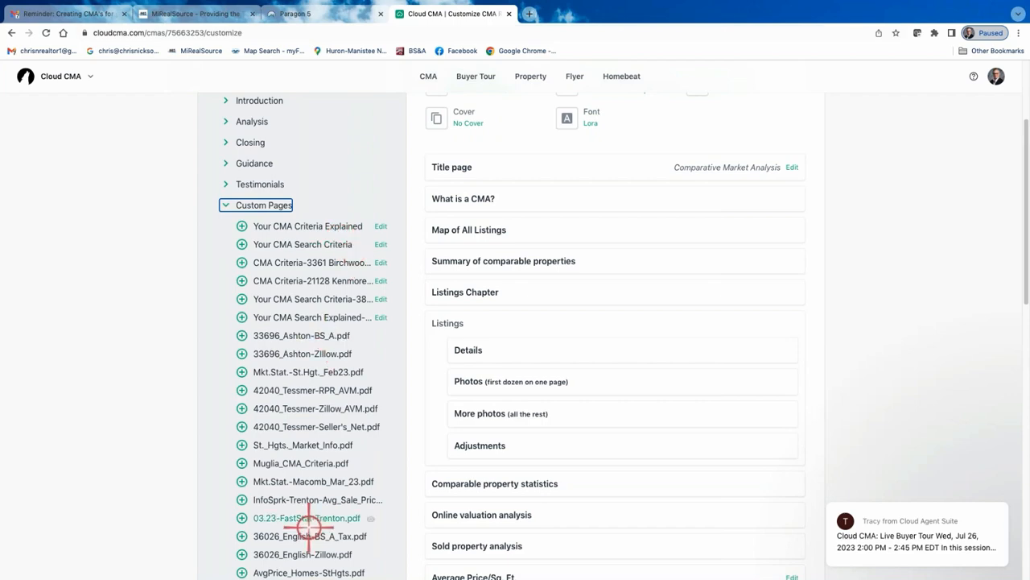
pyautogui.scroll(-5, 305, 479)
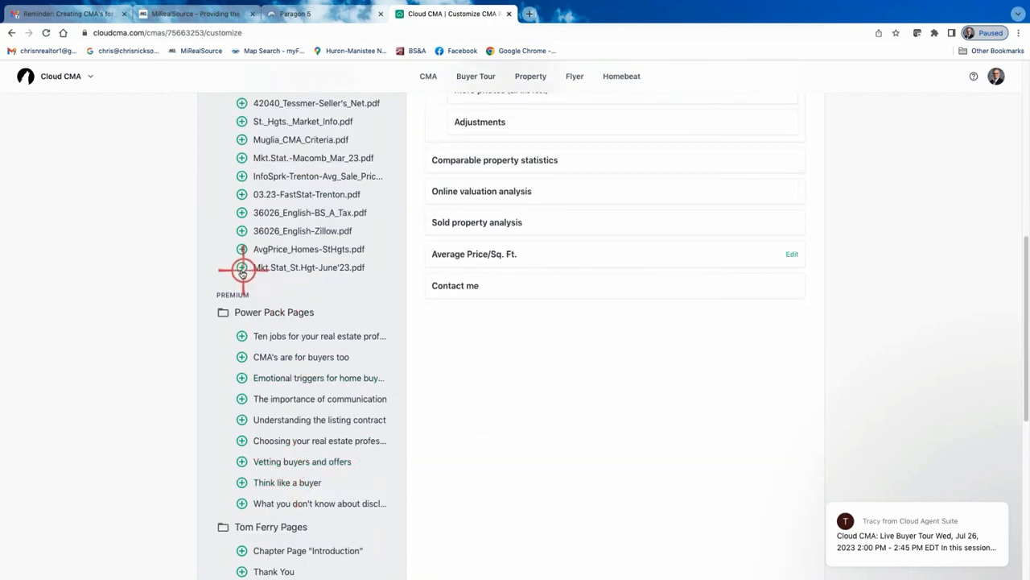
pyautogui.click(240, 269)
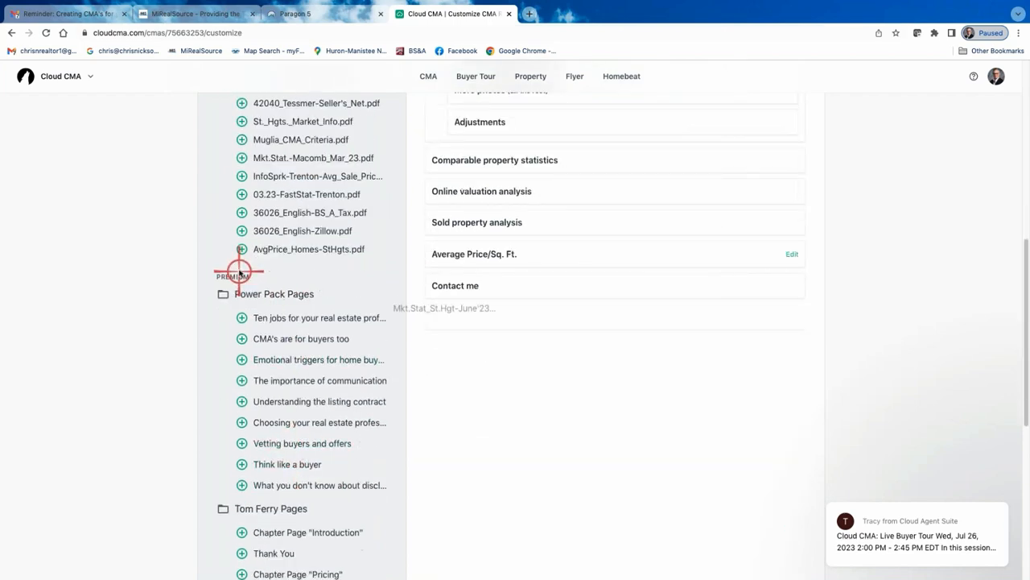
pyautogui.click(242, 231)
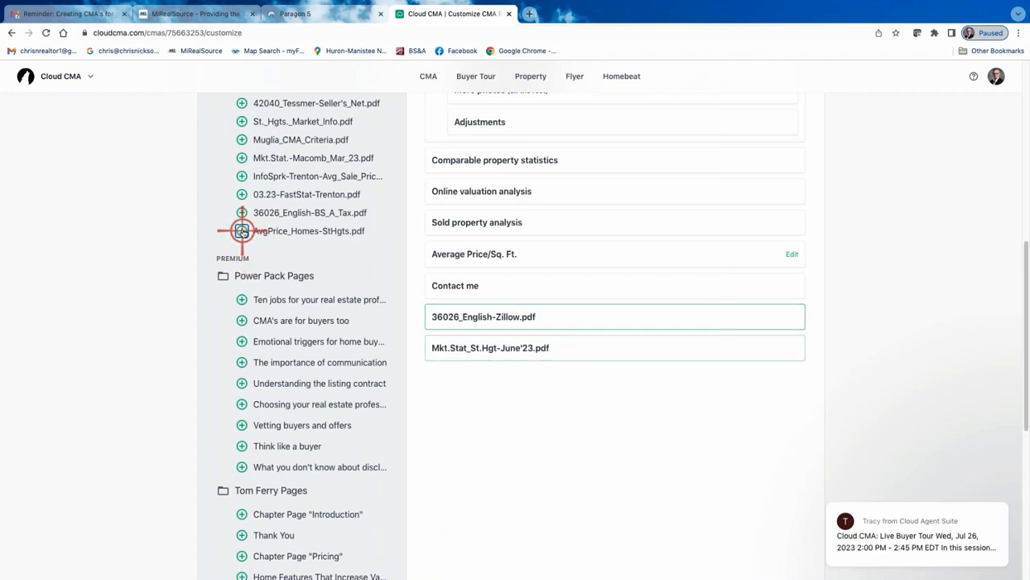
pyautogui.moveTo(242, 231); pyautogui.dragTo(498, 379)
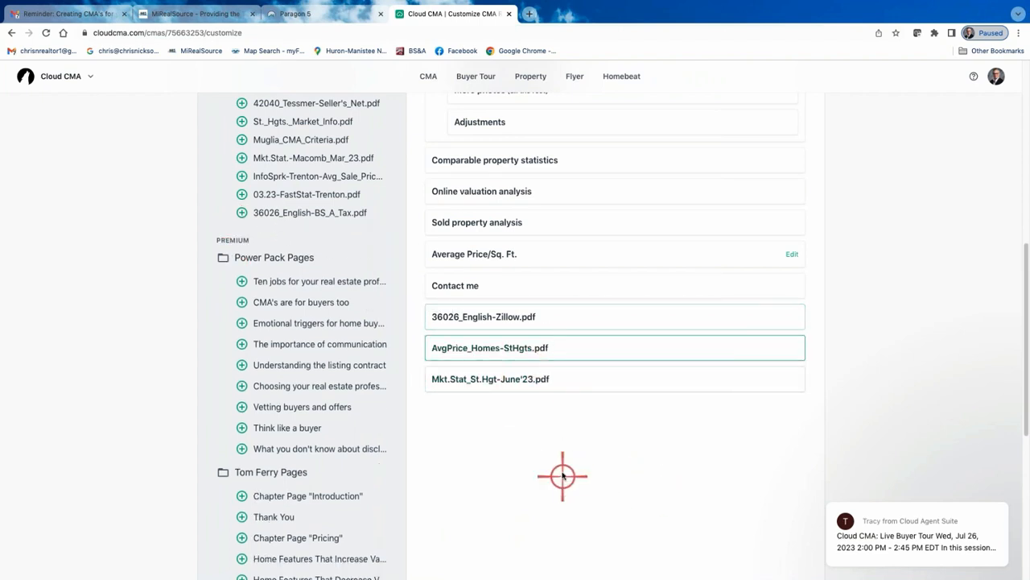
# Move Contact me to the end of the report and place the Zillow page right after Comparable property statistics
pyautogui.moveTo(585, 283); pyautogui.dragTo(588, 385)
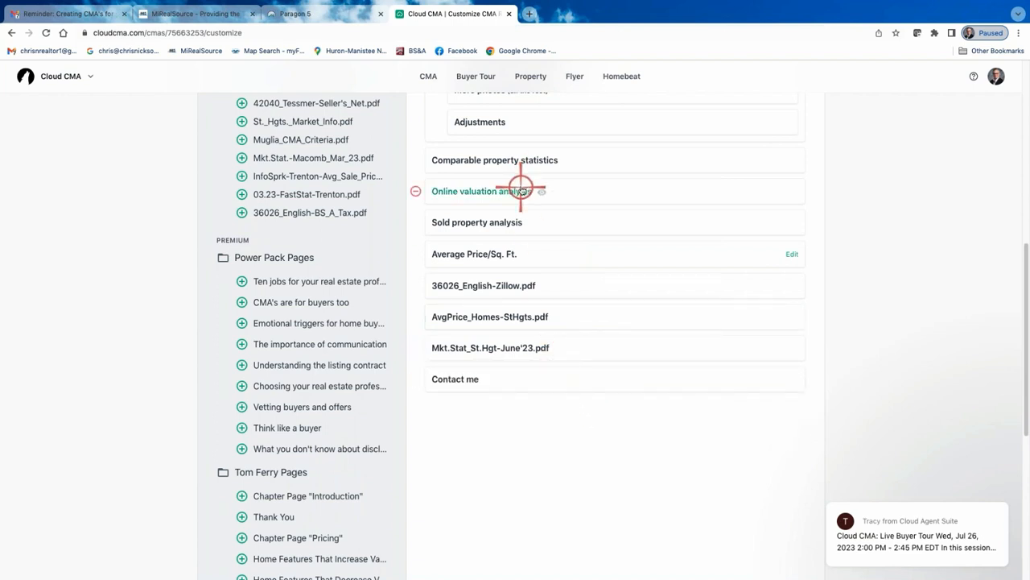
pyautogui.moveTo(570, 292); pyautogui.dragTo(503, 213)
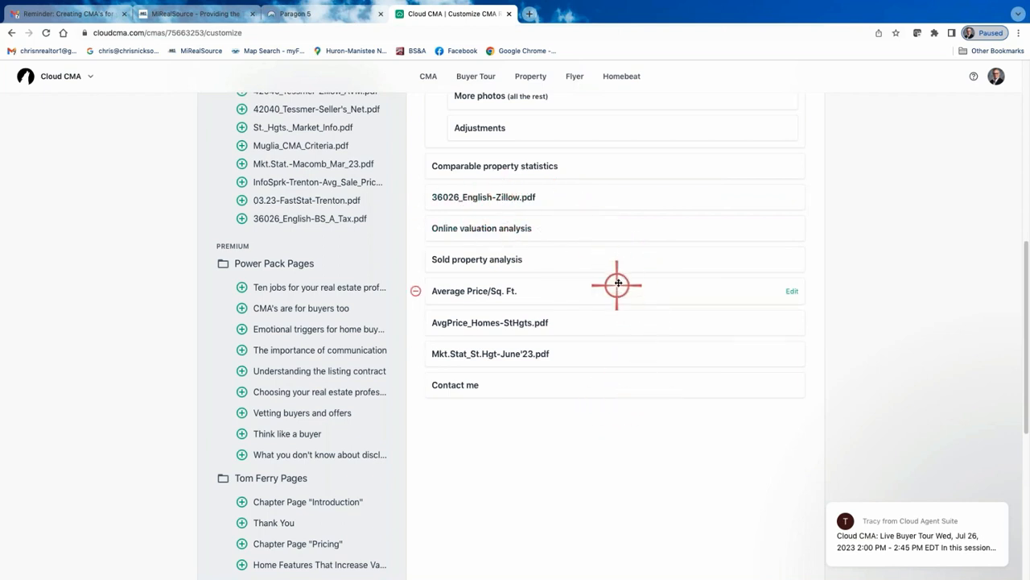
# Preview the Average Price/Sq. Ft. page of the report and close the preview
pyautogui.scroll(3, 614, 287)
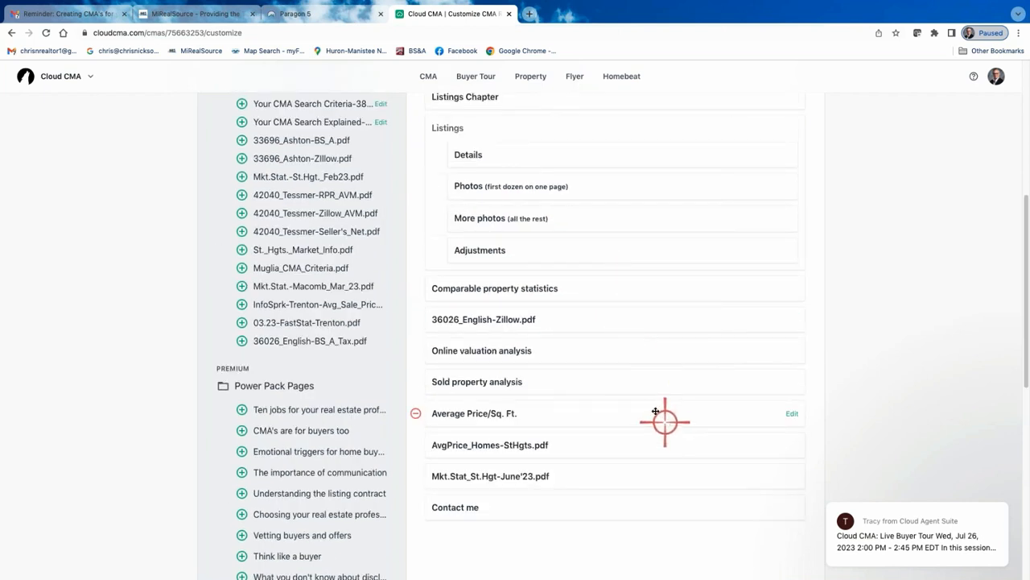
pyautogui.click(478, 415)
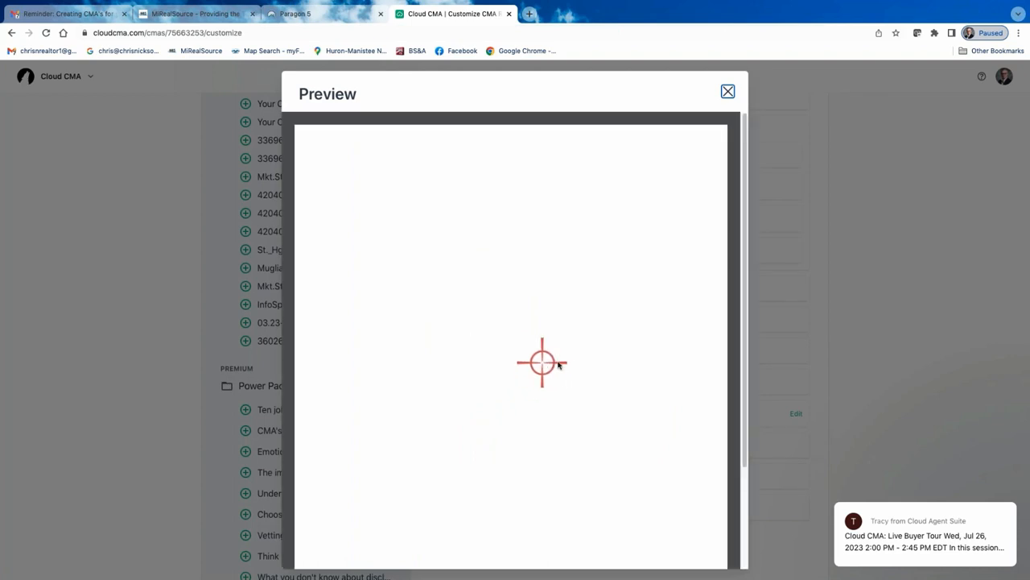
pyautogui.scroll(-3, 539, 343)
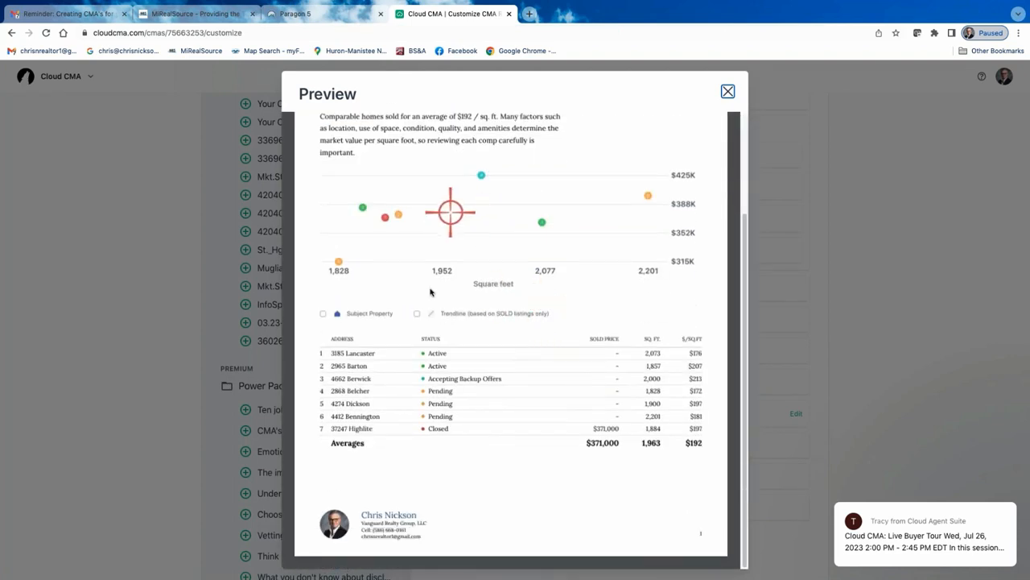
pyautogui.scroll(2, 530, 405)
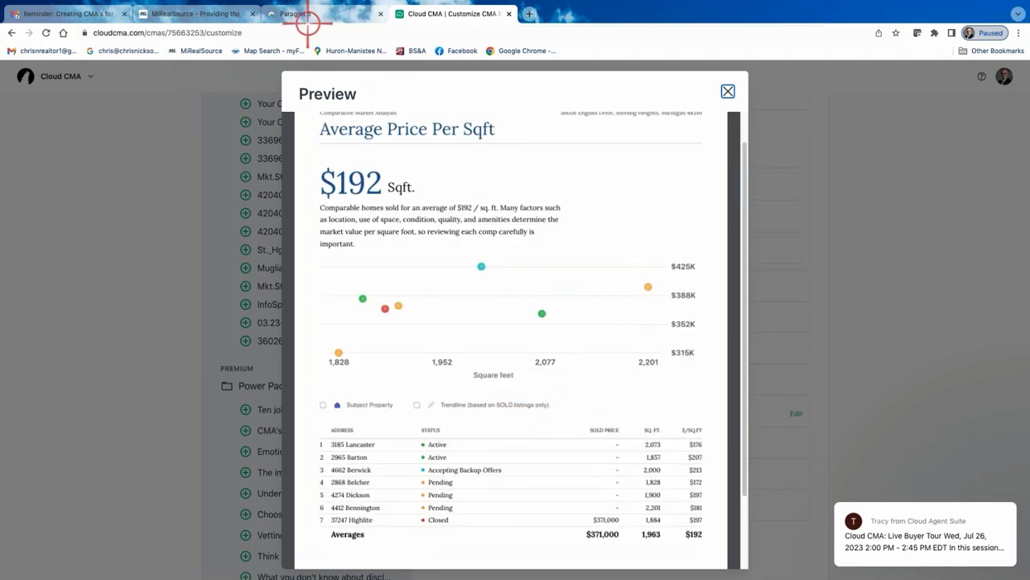
pyautogui.click(727, 91)
# Publish the CMA report and open its PDF version
pyautogui.scroll(10, 526, 402)
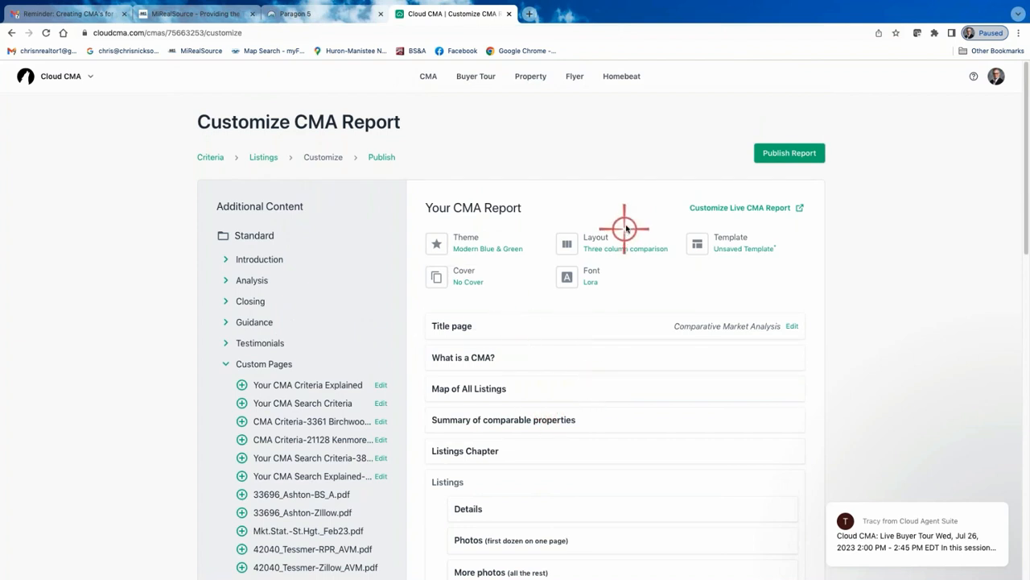
pyautogui.click(796, 153)
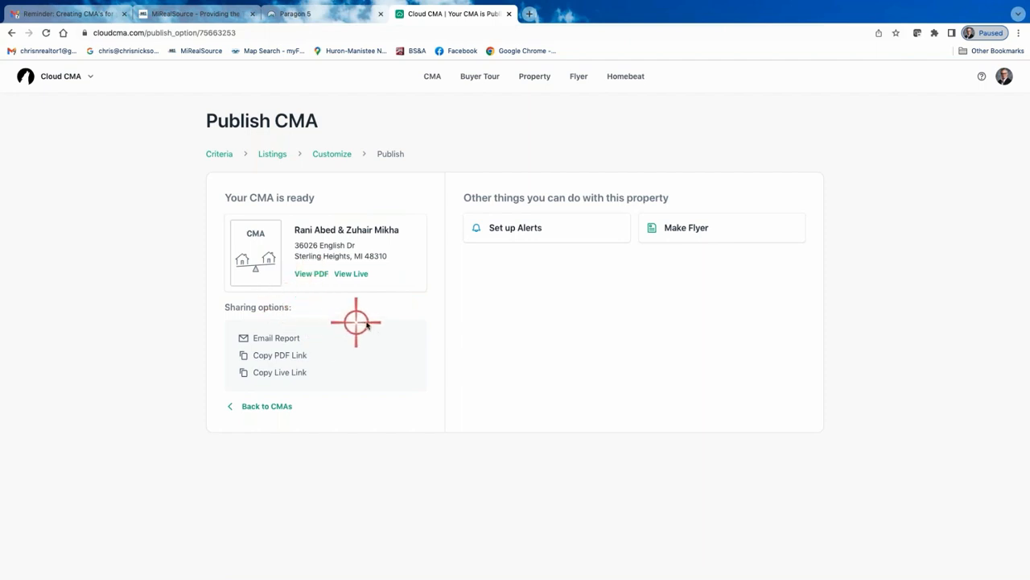
pyautogui.click(310, 275)
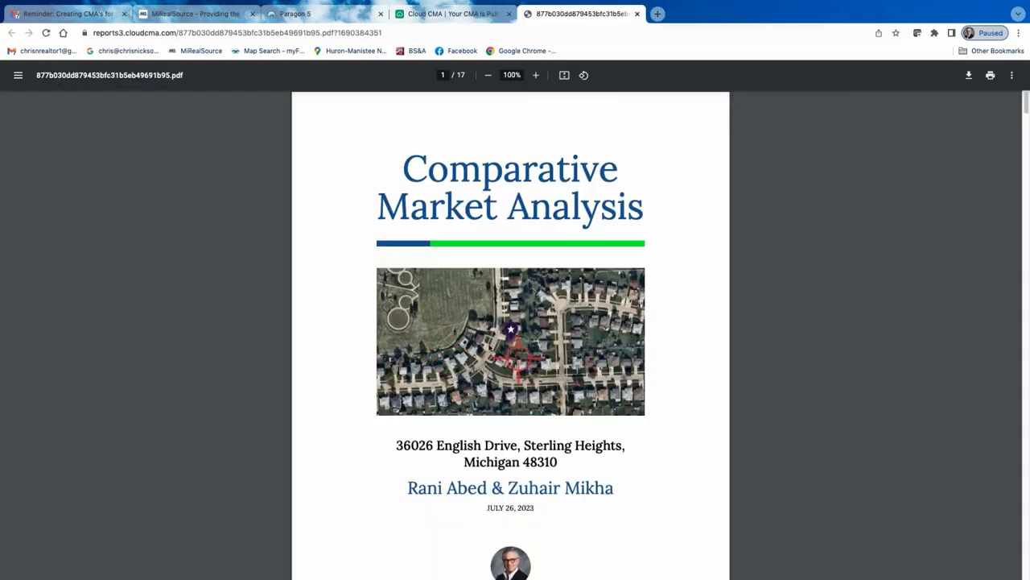
# Scroll through the published CMA PDF's pages, then close its tab
pyautogui.scroll(-2, 547, 363)
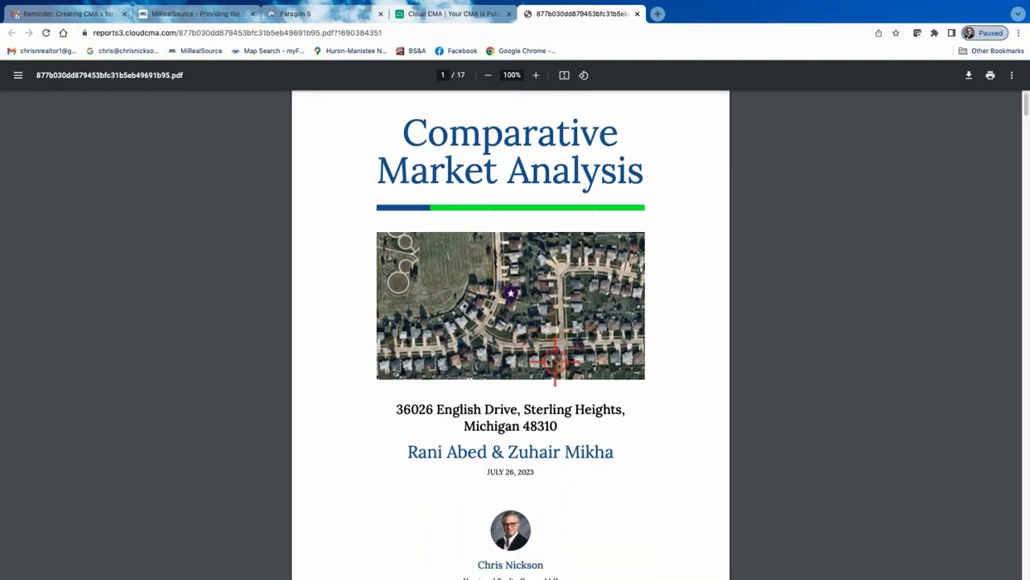
pyautogui.scroll(-20, 526, 355)
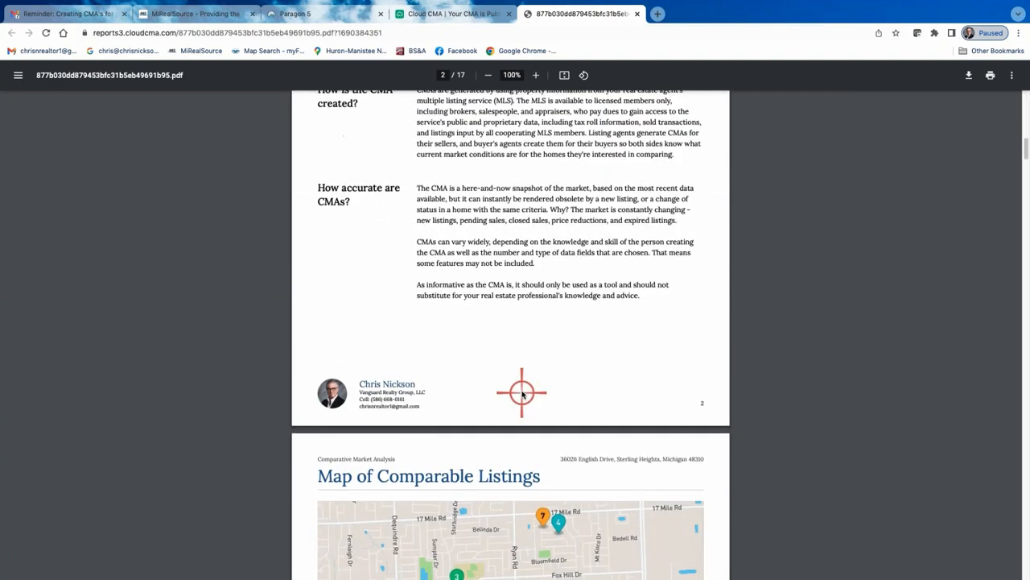
pyautogui.scroll(-15, 522, 391)
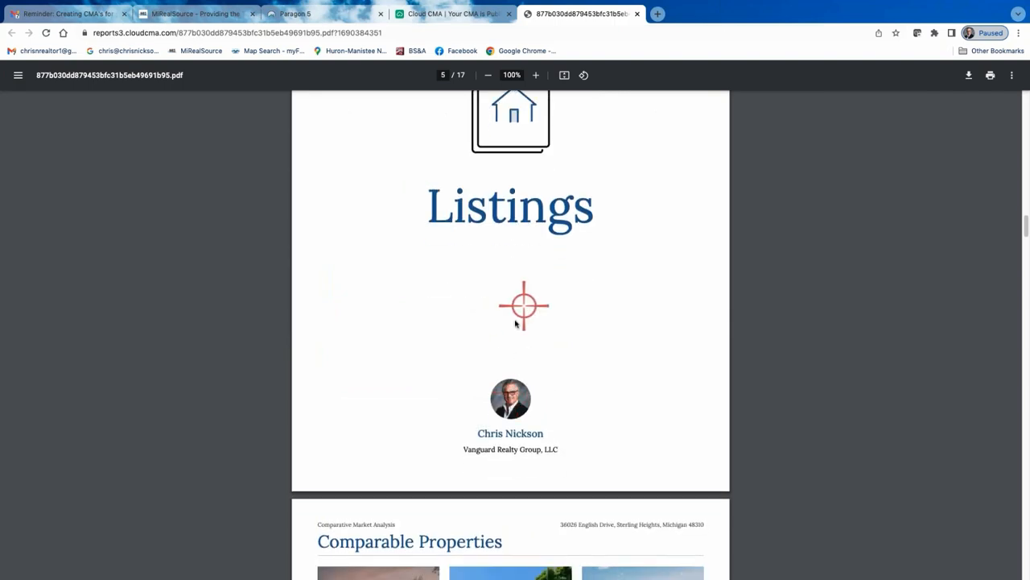
pyautogui.scroll(-20, 517, 319)
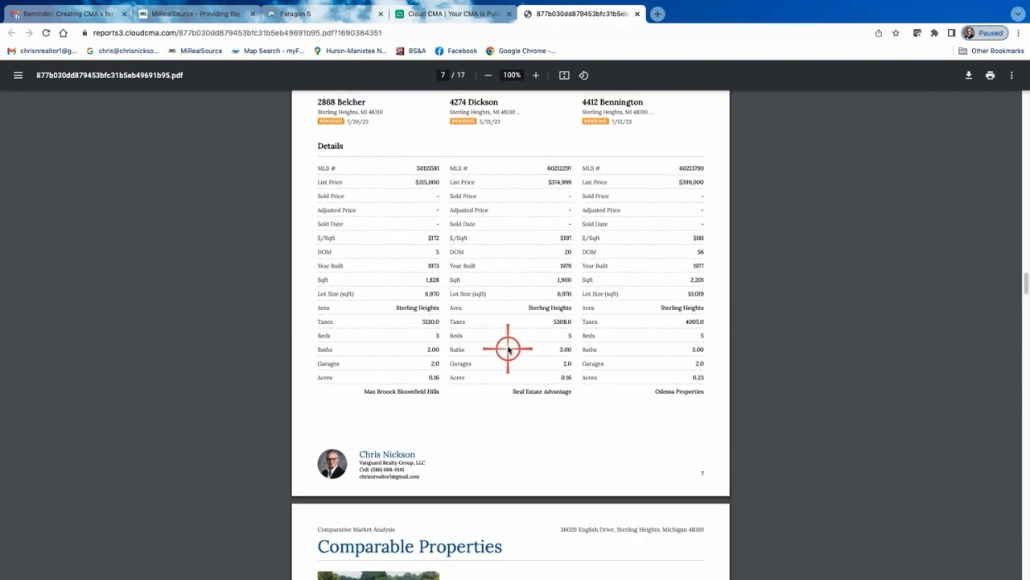
pyautogui.scroll(15, 508, 347)
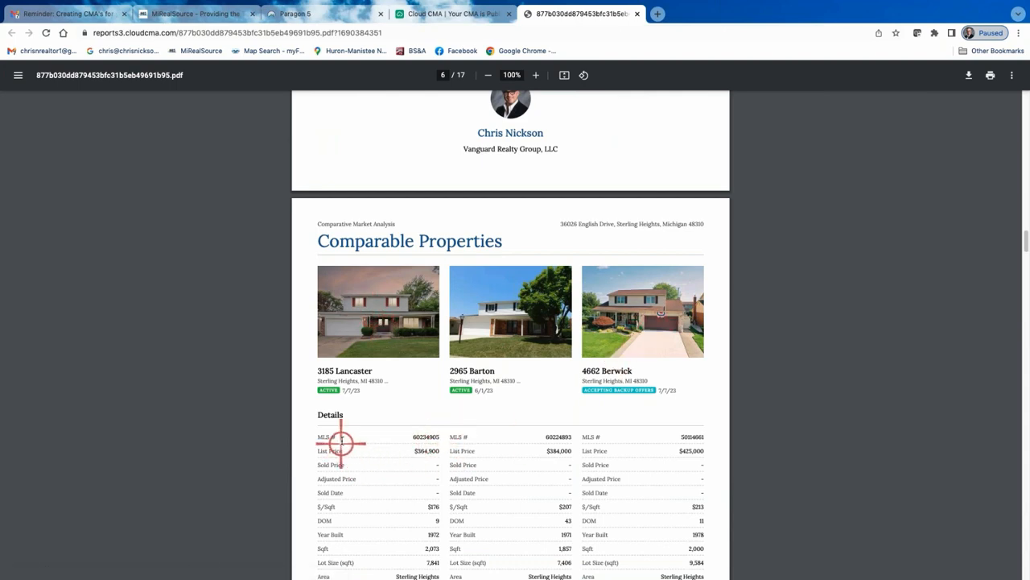
pyautogui.scroll(-3, 455, 483)
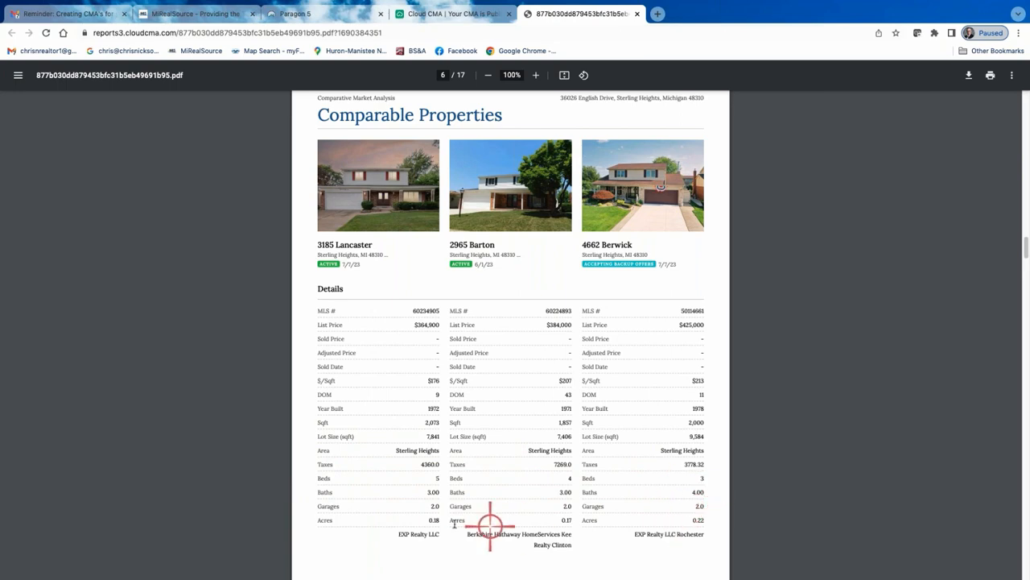
pyautogui.scroll(-5, 451, 512)
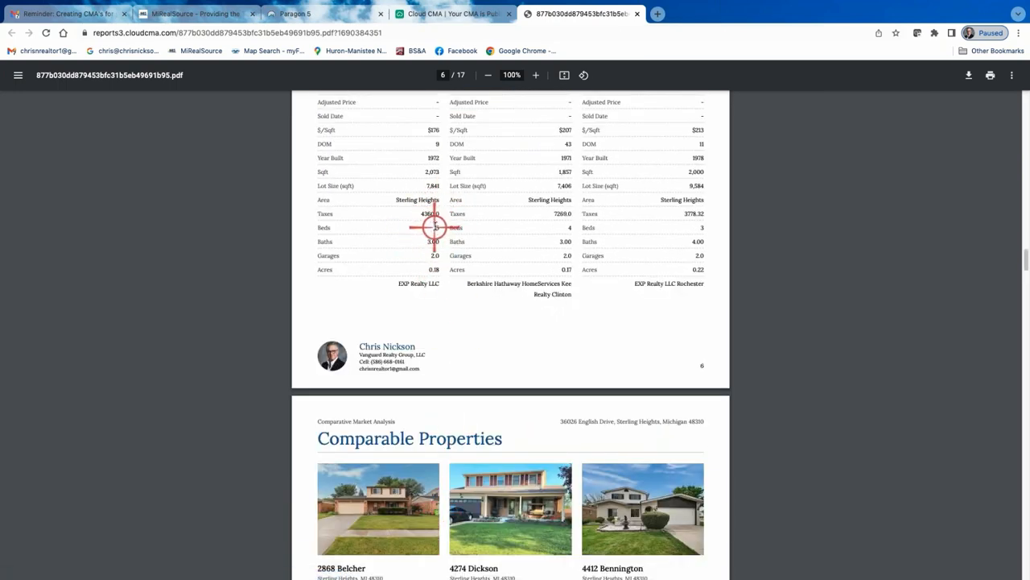
pyautogui.scroll(-4, 433, 231)
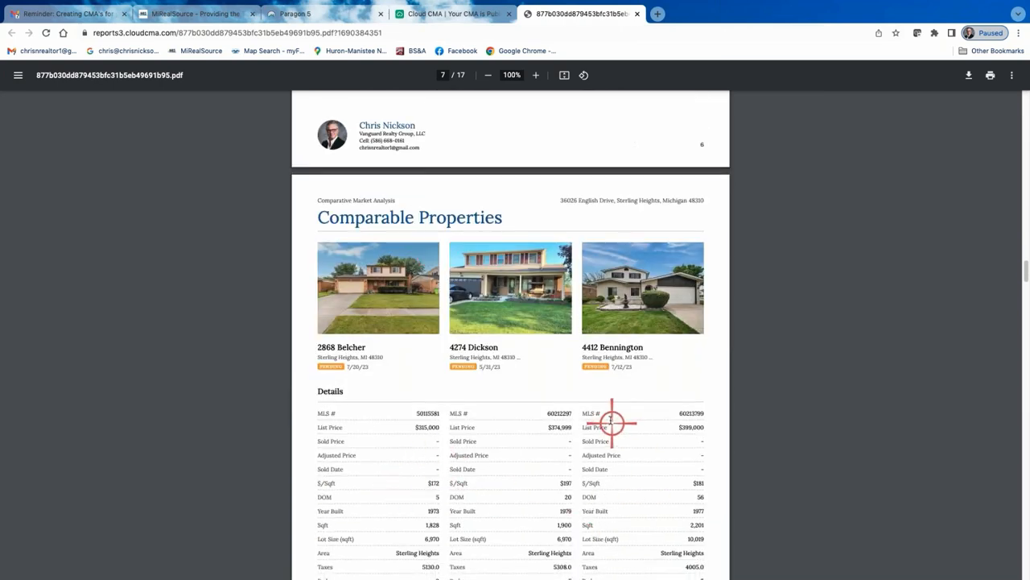
pyautogui.scroll(20, 596, 399)
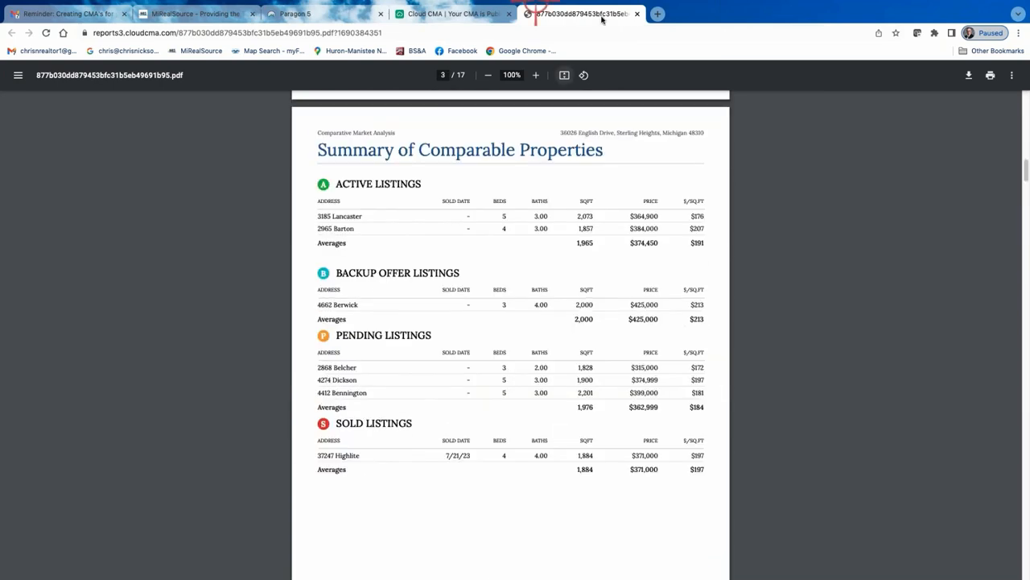
pyautogui.click(637, 14)
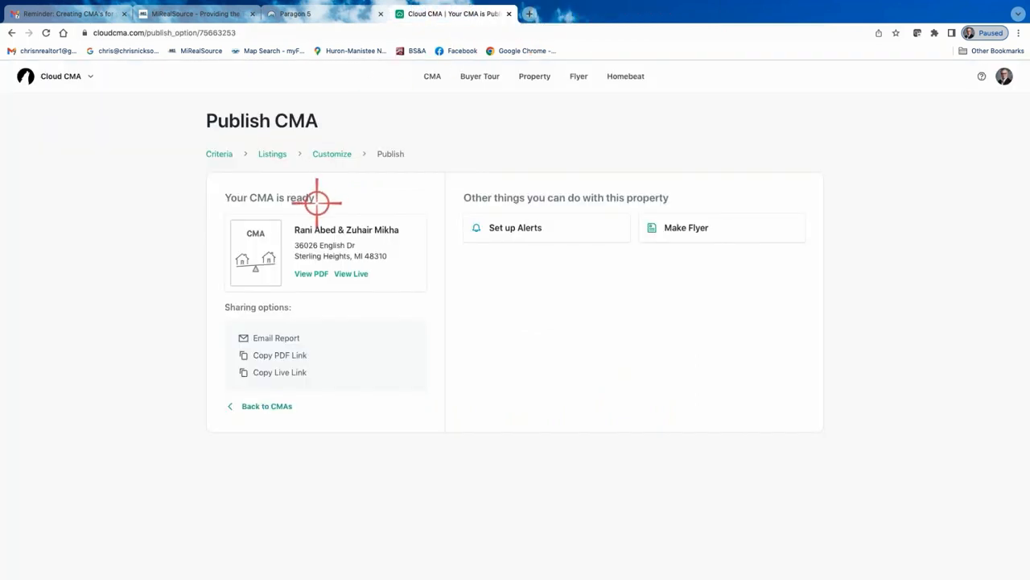
pyautogui.click(215, 155)
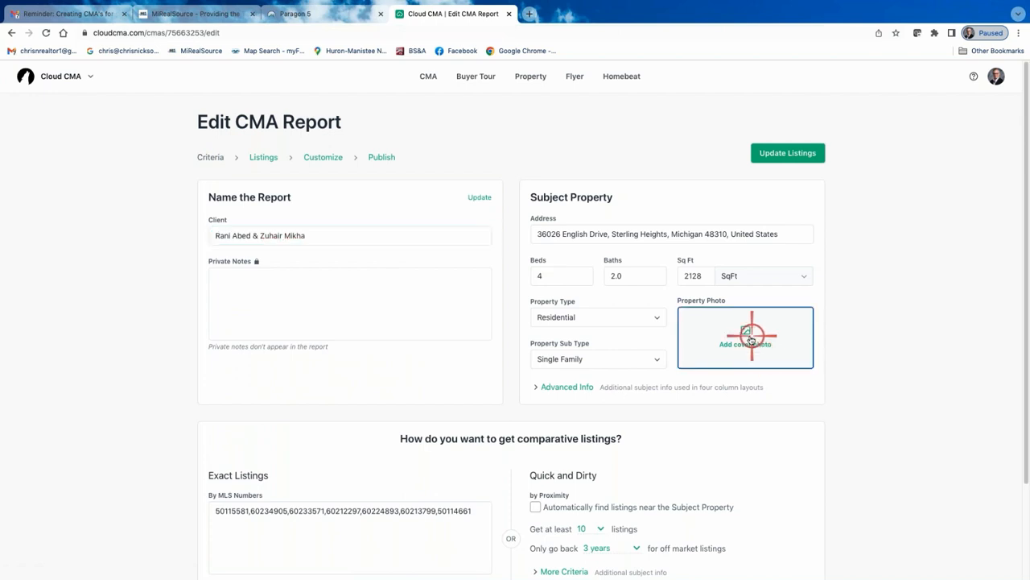
pyautogui.click(748, 338)
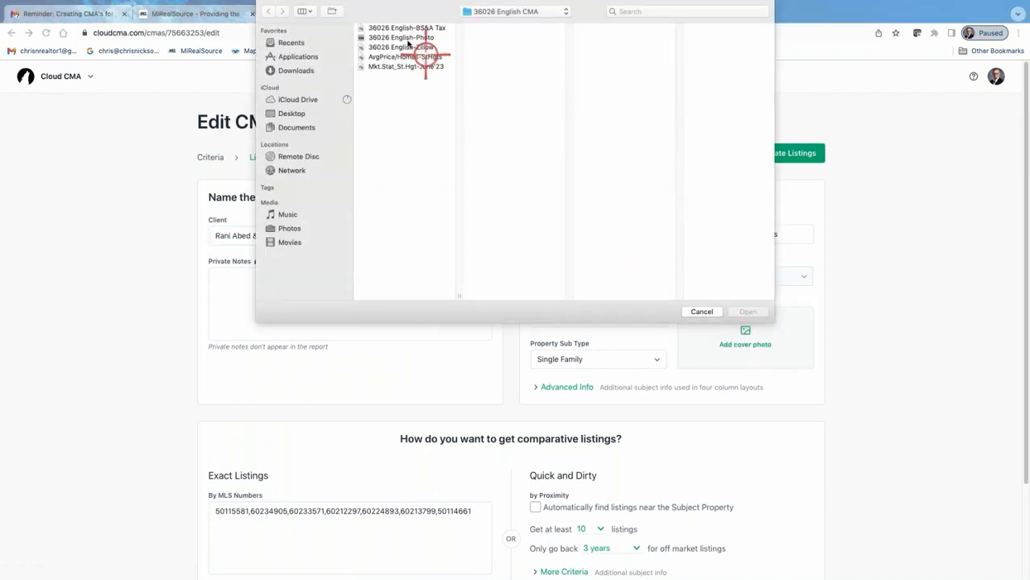
pyautogui.click(394, 38)
pyautogui.click(747, 311)
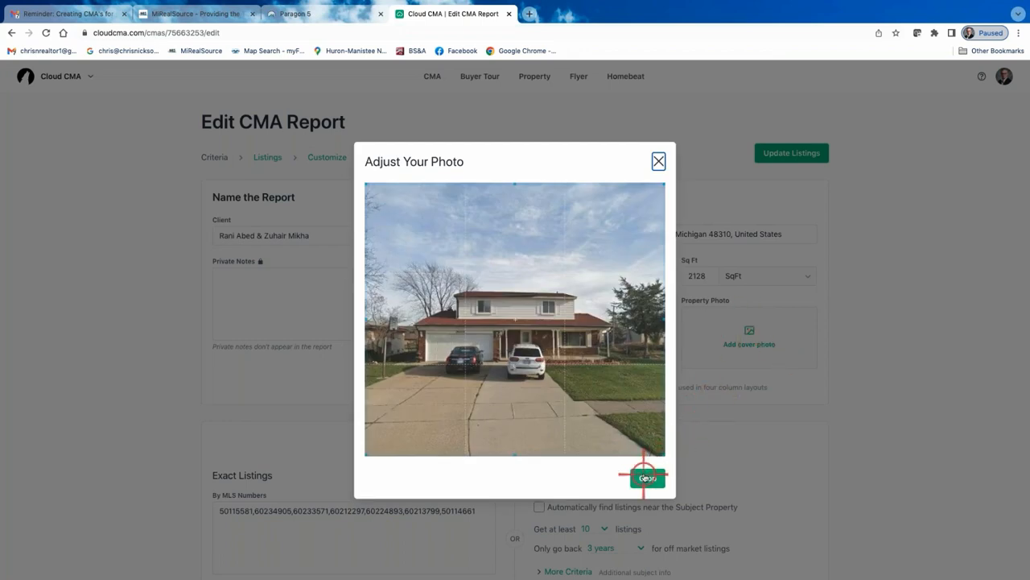
pyautogui.click(646, 477)
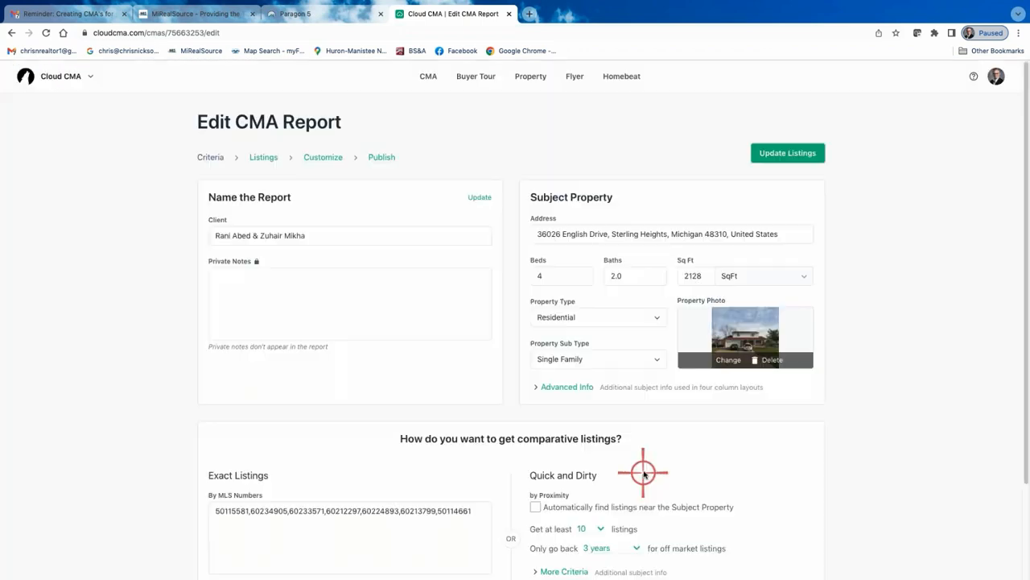
# Set the subject property's advanced Area field to Sterling Heights and update the listings
pyautogui.click(790, 152)
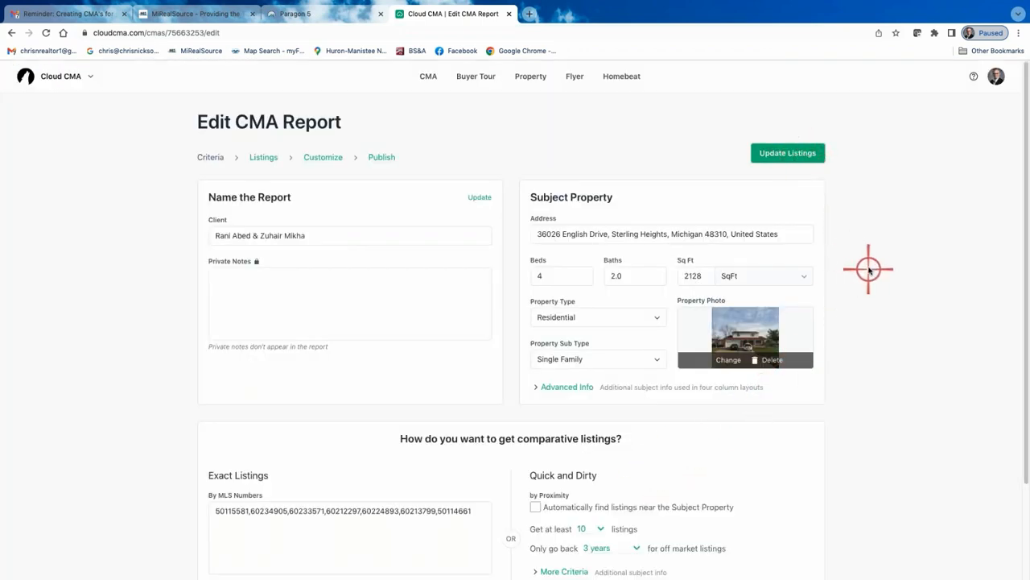
pyautogui.scroll(-2, 805, 306)
pyautogui.click(563, 316)
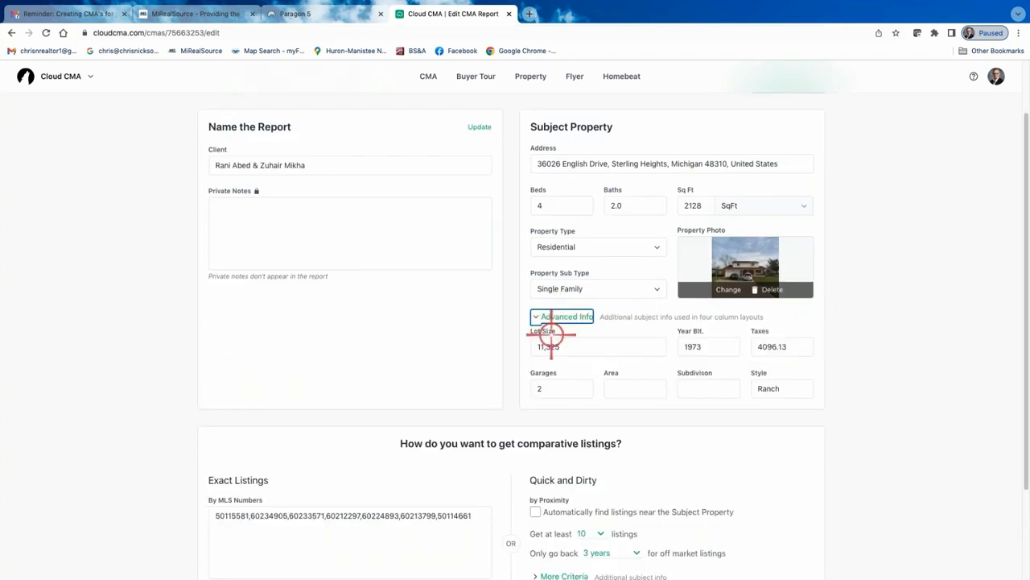
pyautogui.click(648, 390)
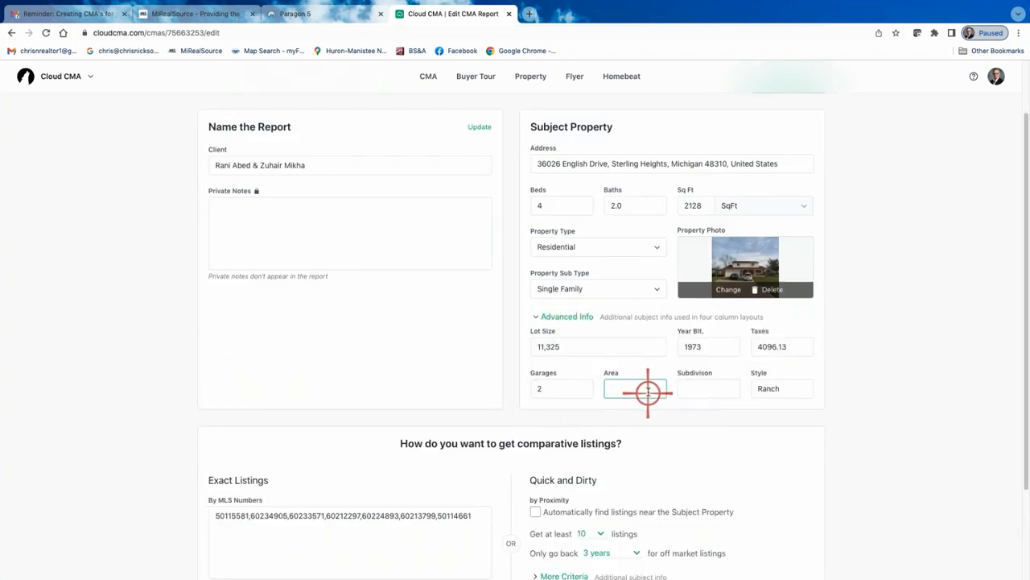
pyautogui.write('Sterling Heights')
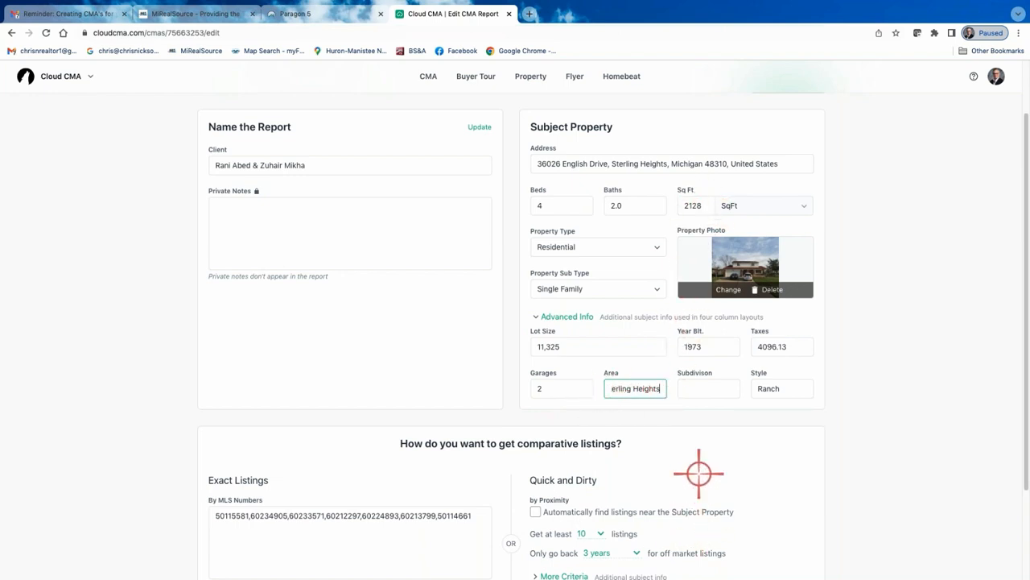
pyautogui.scroll(-3, 699, 473)
pyautogui.click(513, 551)
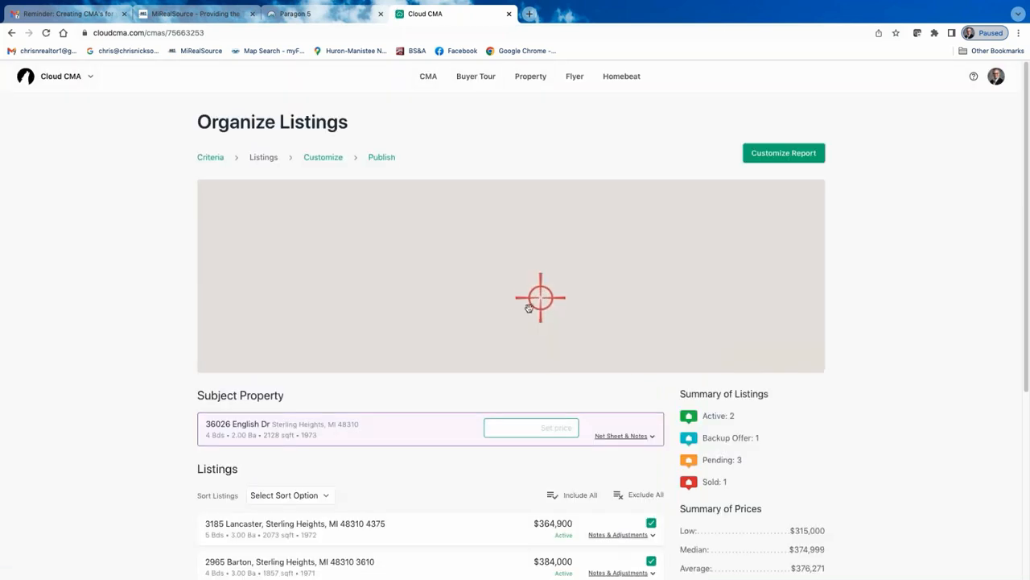
# Go to report customization and change the layout to Four column comparison
pyautogui.click(316, 157)
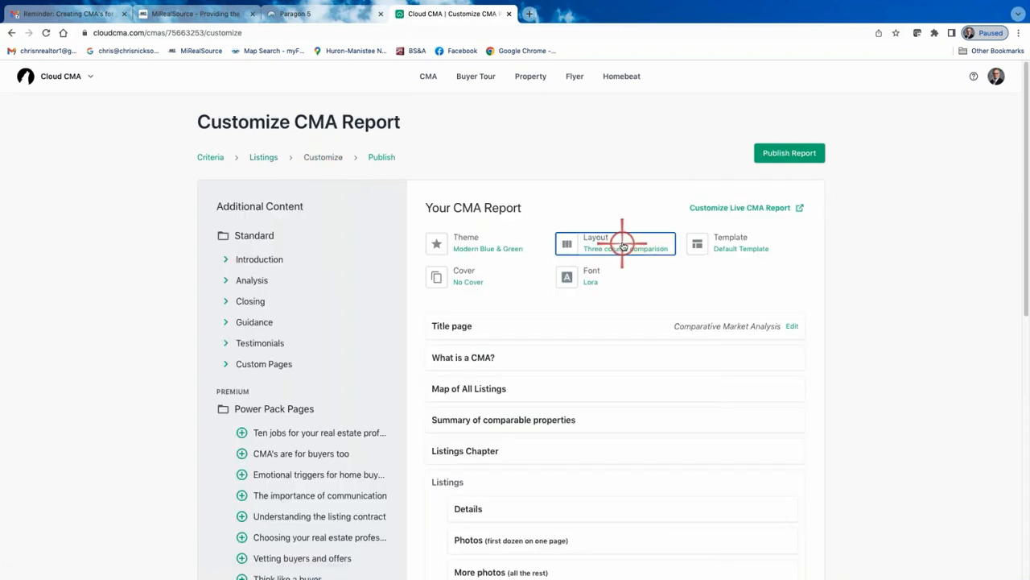
pyautogui.click(634, 243)
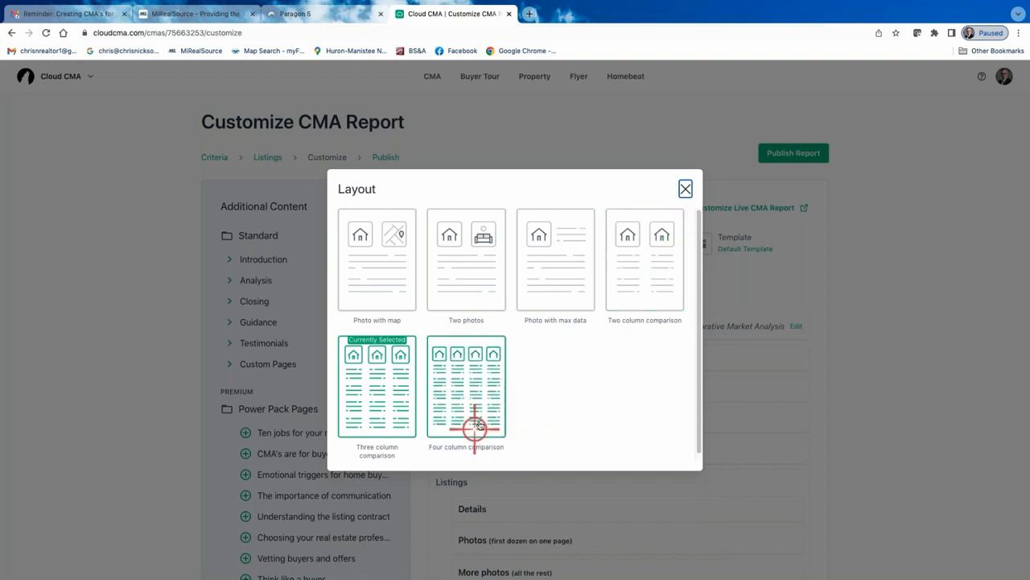
pyautogui.click(469, 382)
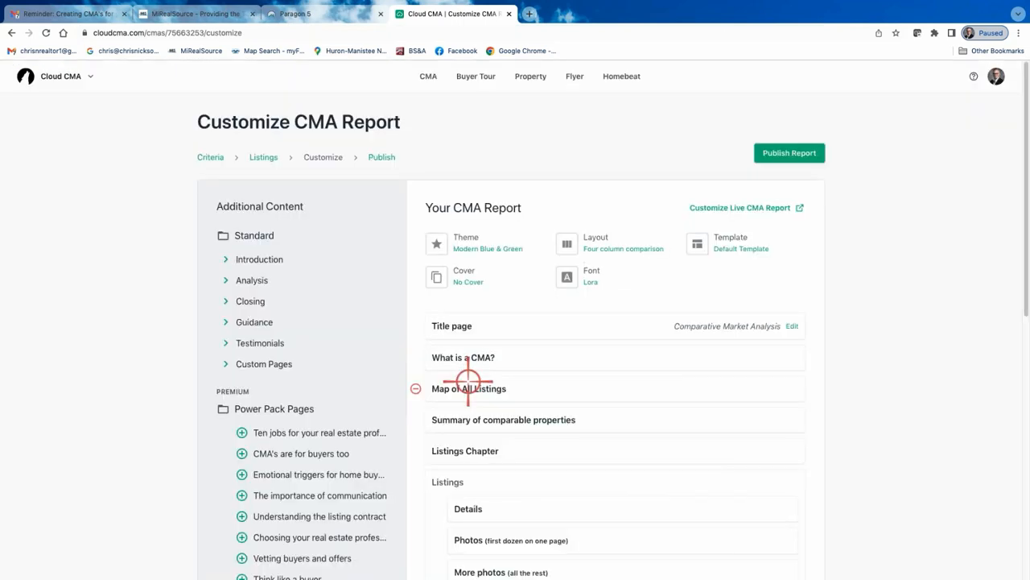
# Remove the Listings Chapter page from the report's page list
pyautogui.click(416, 451)
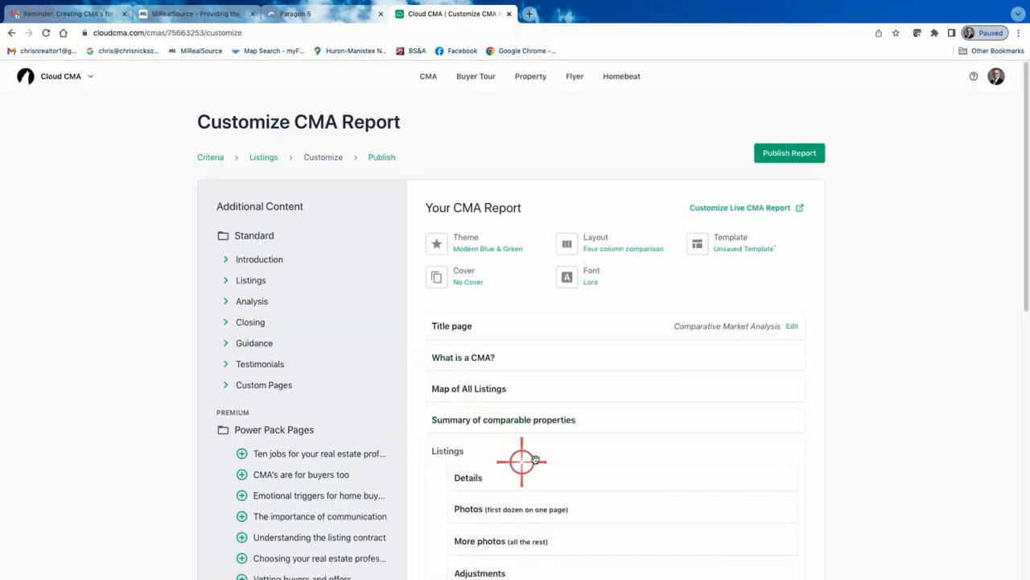
pyautogui.scroll(-5, 535, 460)
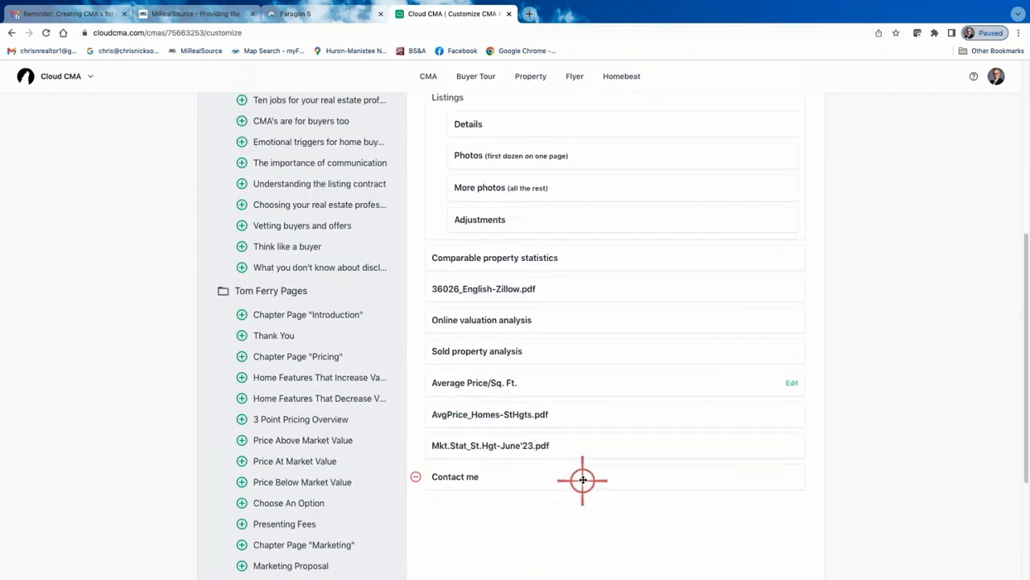
pyautogui.scroll(5, 582, 479)
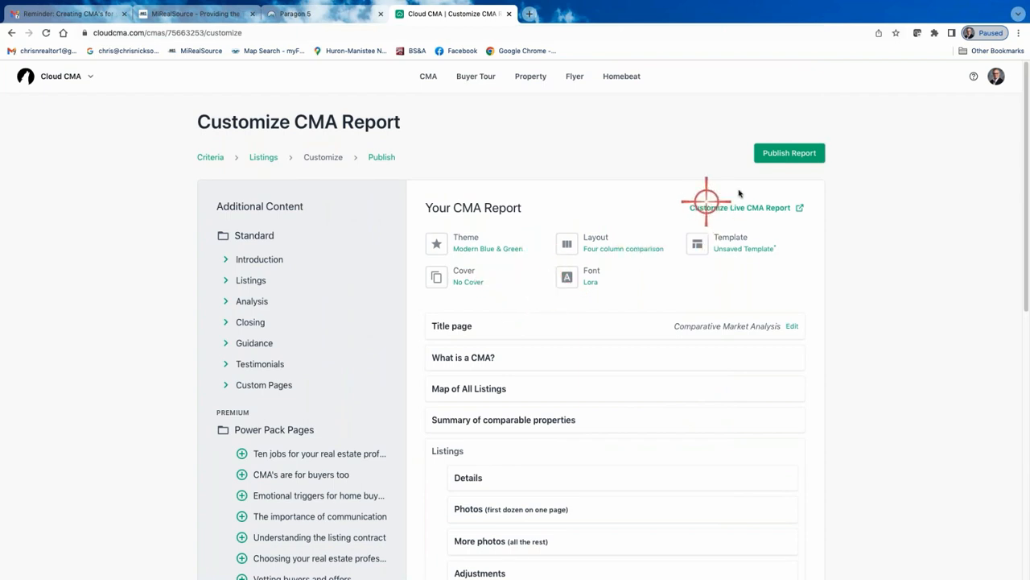
# Republish the updated CMA report and open its PDF version
pyautogui.click(794, 153)
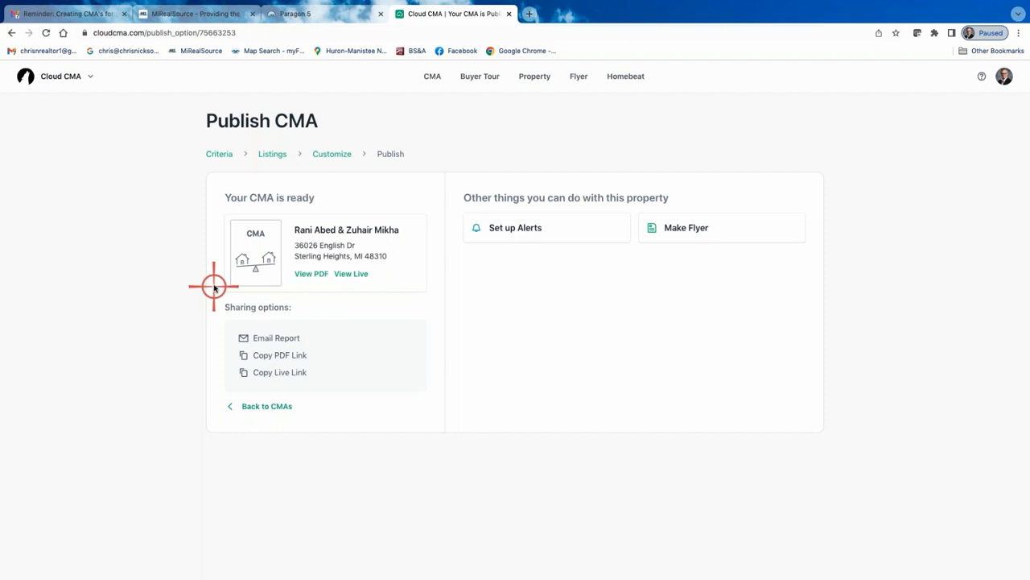
pyautogui.click(311, 274)
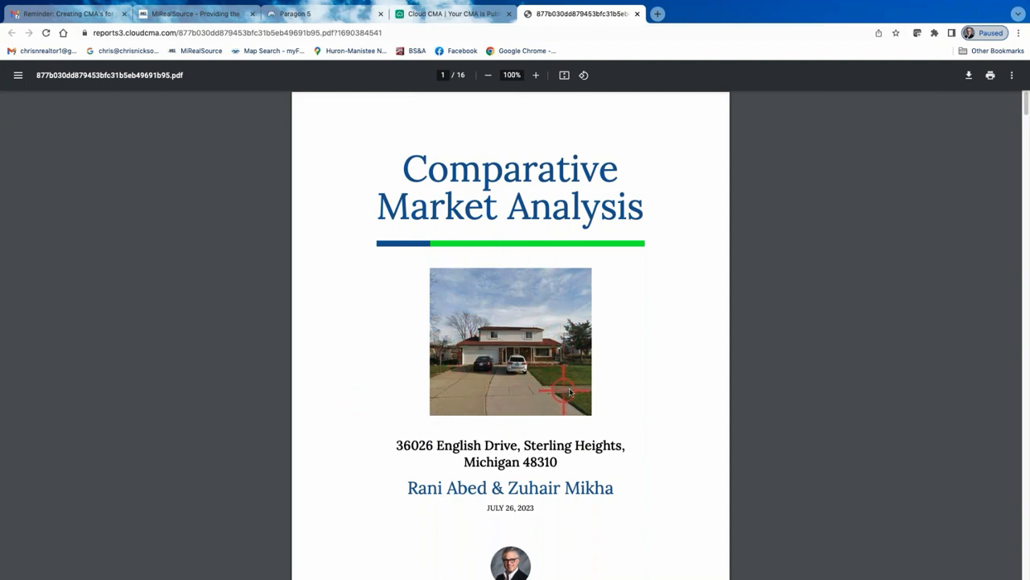
# Scroll through the PDF's cover page, map and comparable properties pages
pyautogui.scroll(-2, 644, 363)
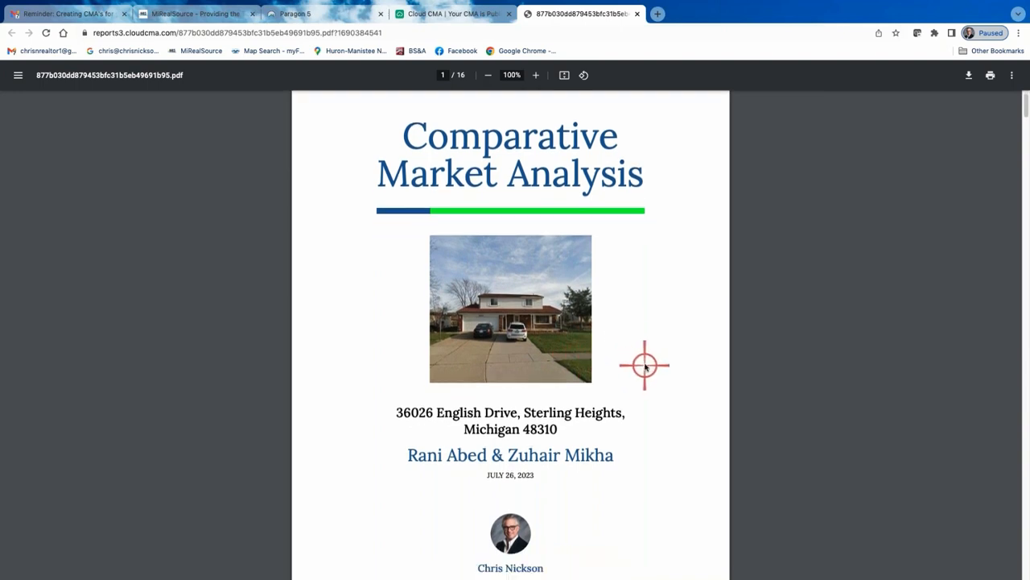
pyautogui.scroll(-6, 648, 419)
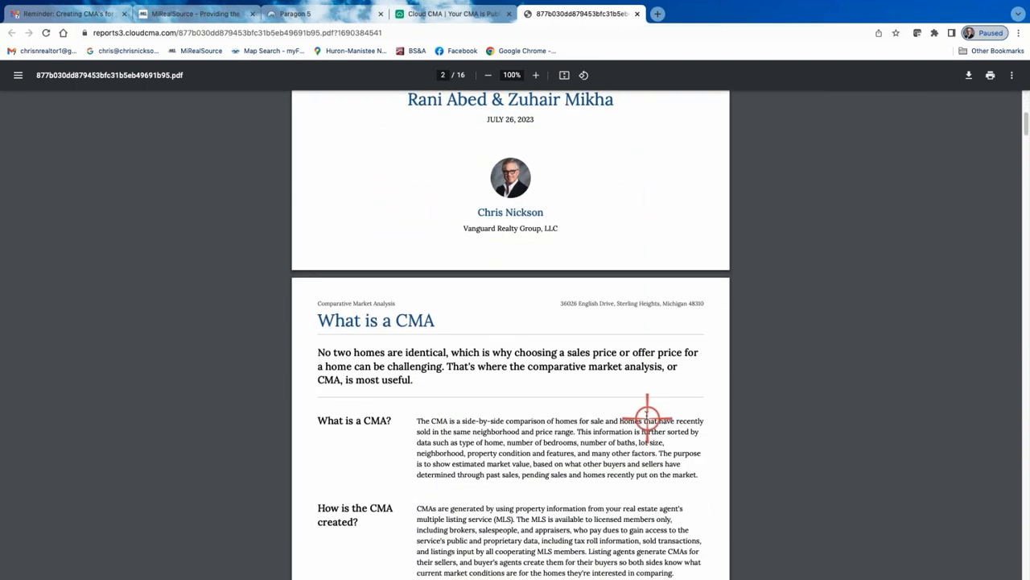
pyautogui.scroll(-5, 636, 410)
pyautogui.scroll(-3, 625, 420)
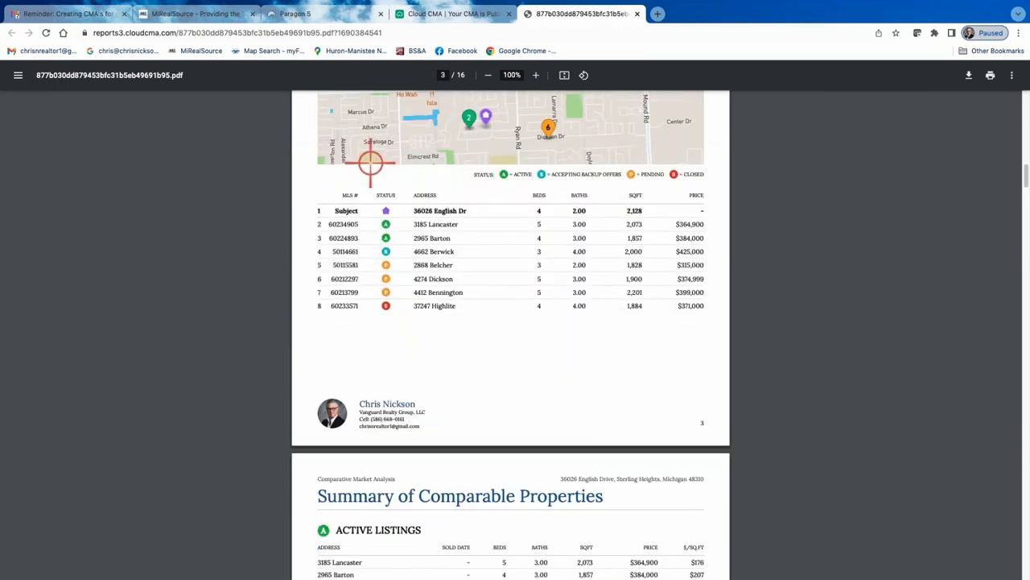
pyautogui.scroll(4, 490, 253)
pyautogui.scroll(-15, 491, 265)
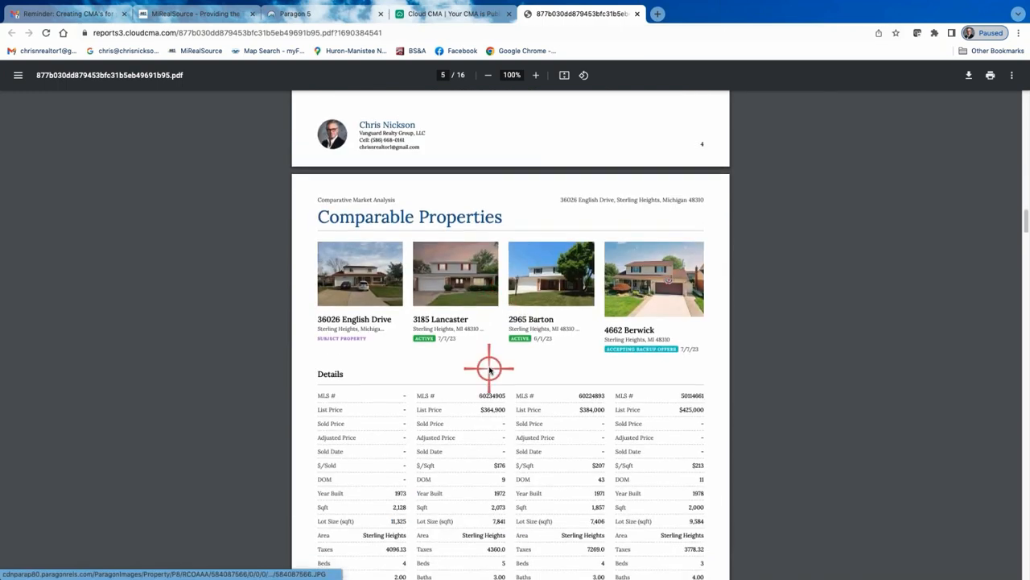
pyautogui.scroll(-2, 539, 322)
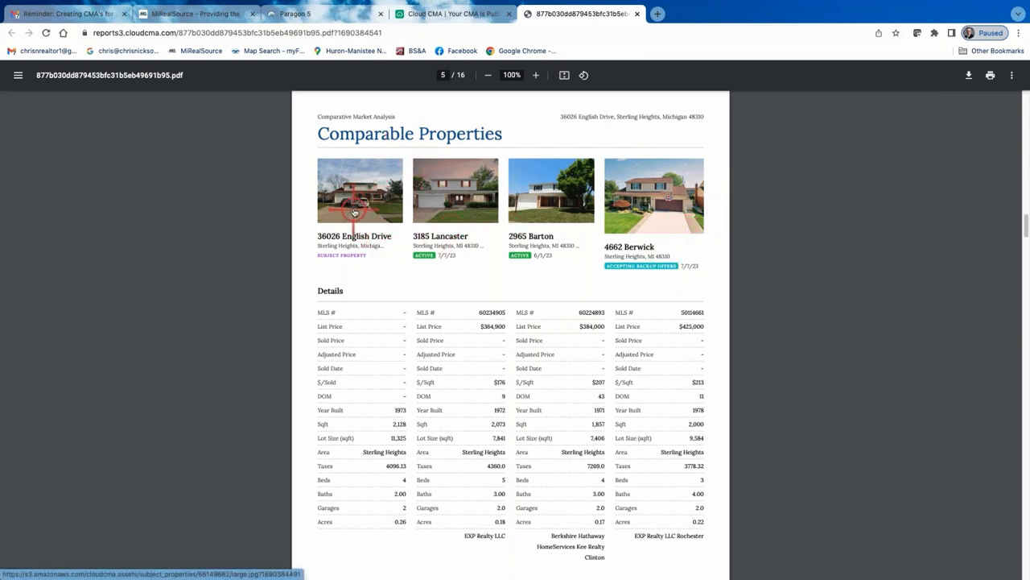
pyautogui.scroll(-1, 354, 212)
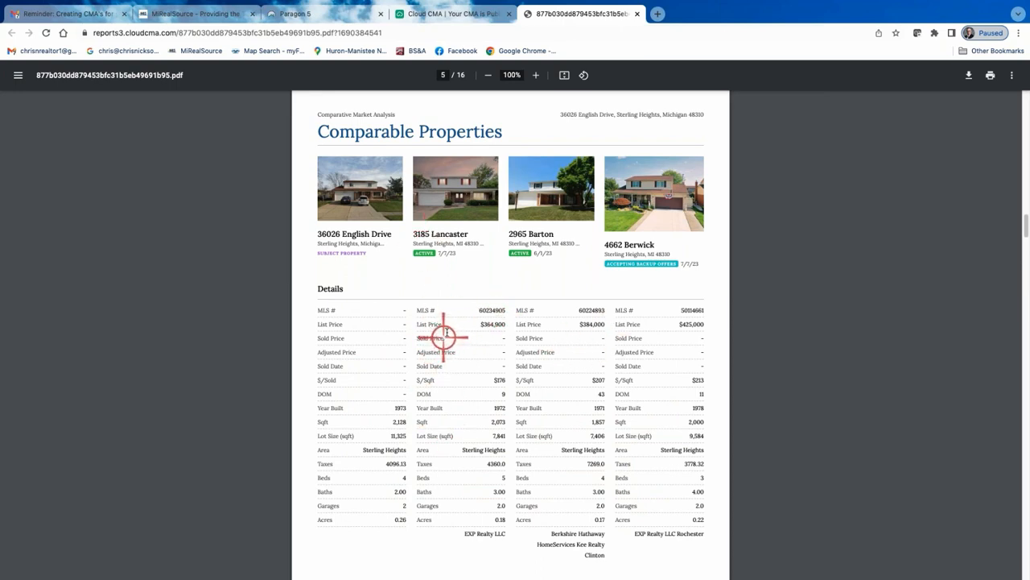
pyautogui.scroll(-5, 494, 324)
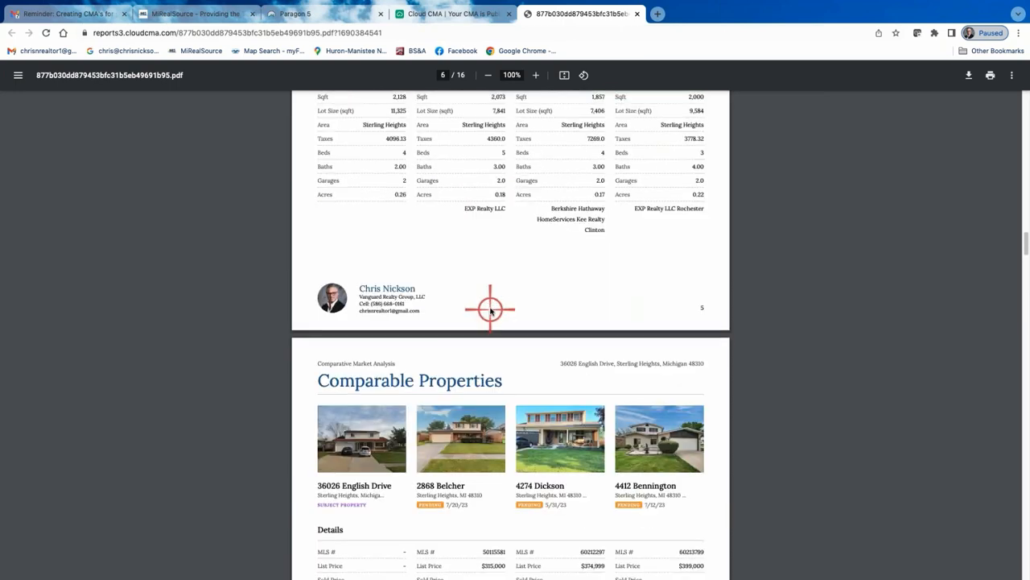
pyautogui.scroll(-1, 488, 306)
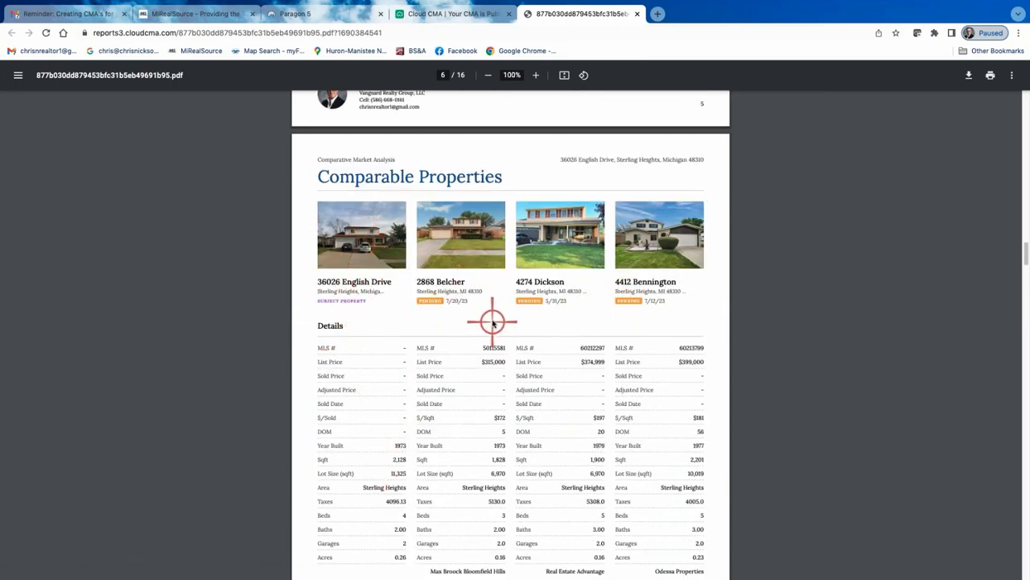
pyautogui.scroll(-5, 494, 322)
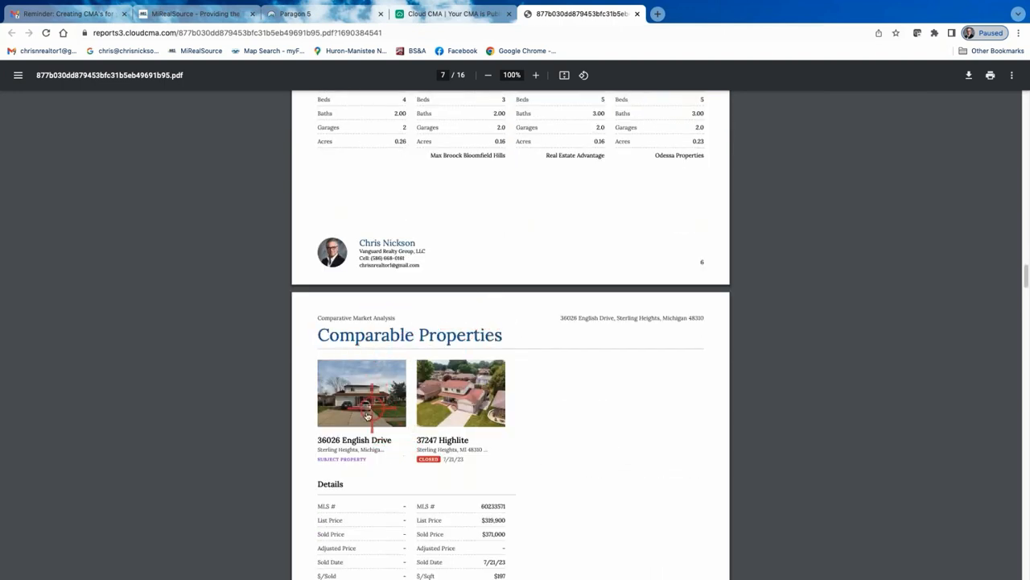
pyautogui.rightClick(361, 468)
pyautogui.click(559, 375)
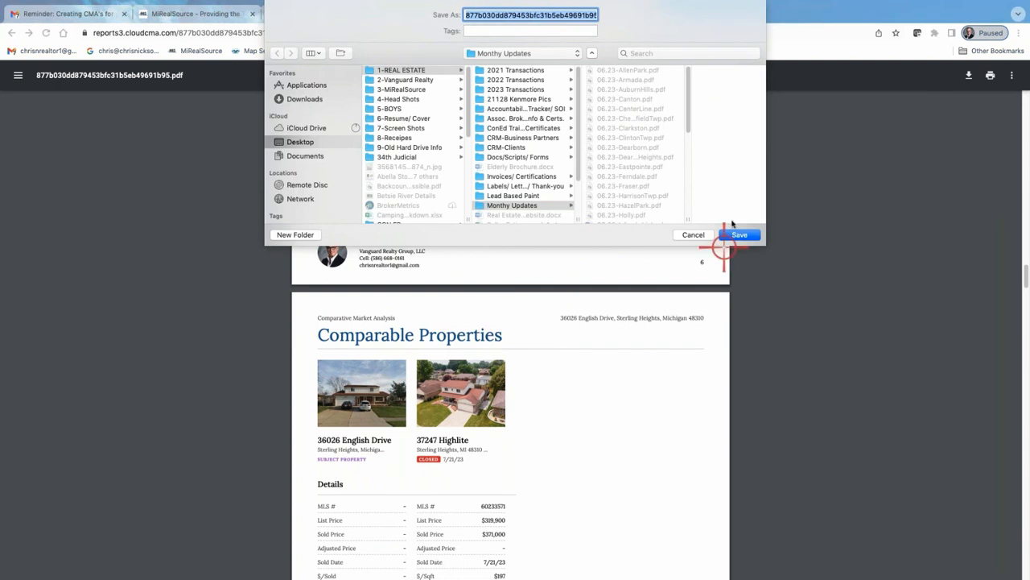
pyautogui.click(695, 235)
# Scroll through the PDF's comparable properties, property statistics, Zillow and online valuation pages
pyautogui.scroll(-4, 555, 261)
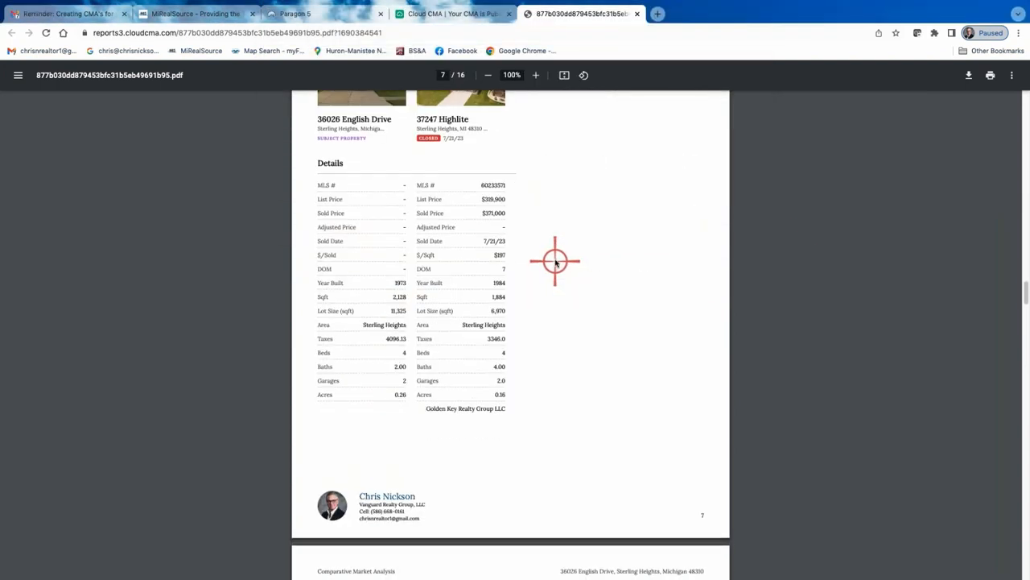
pyautogui.scroll(2, 556, 261)
pyautogui.scroll(4, 555, 261)
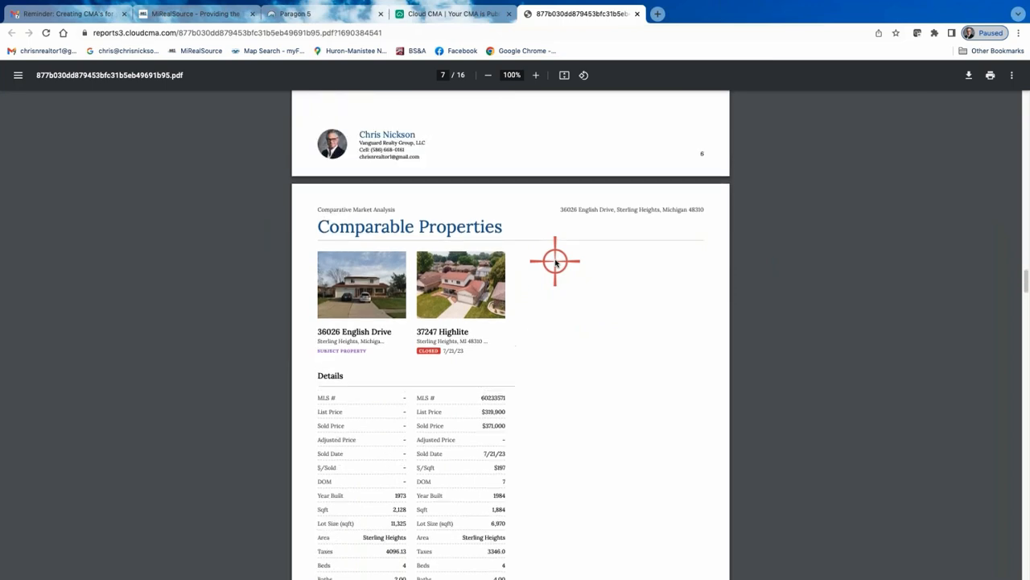
pyautogui.scroll(4, 555, 261)
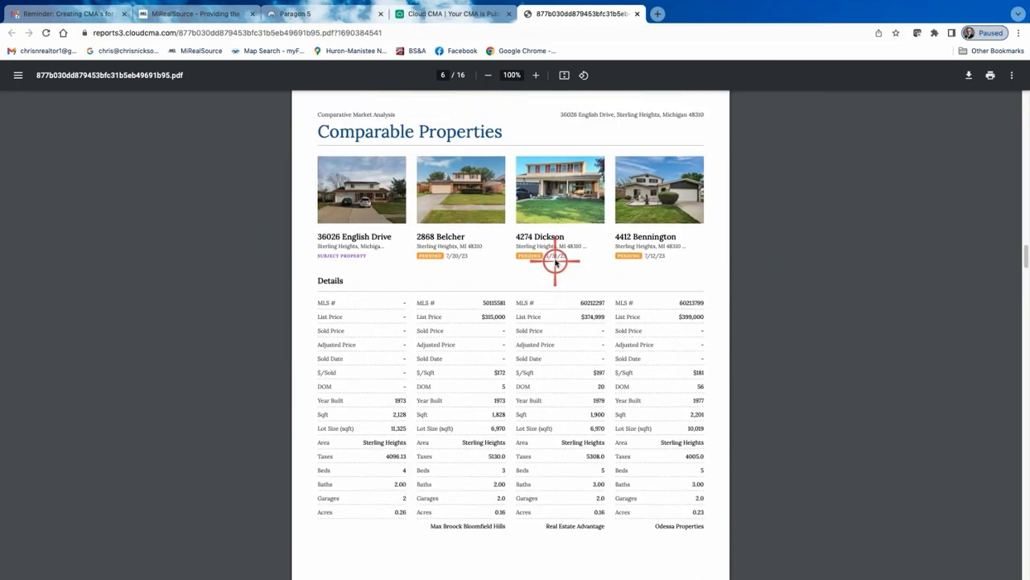
pyautogui.scroll(-2, 555, 261)
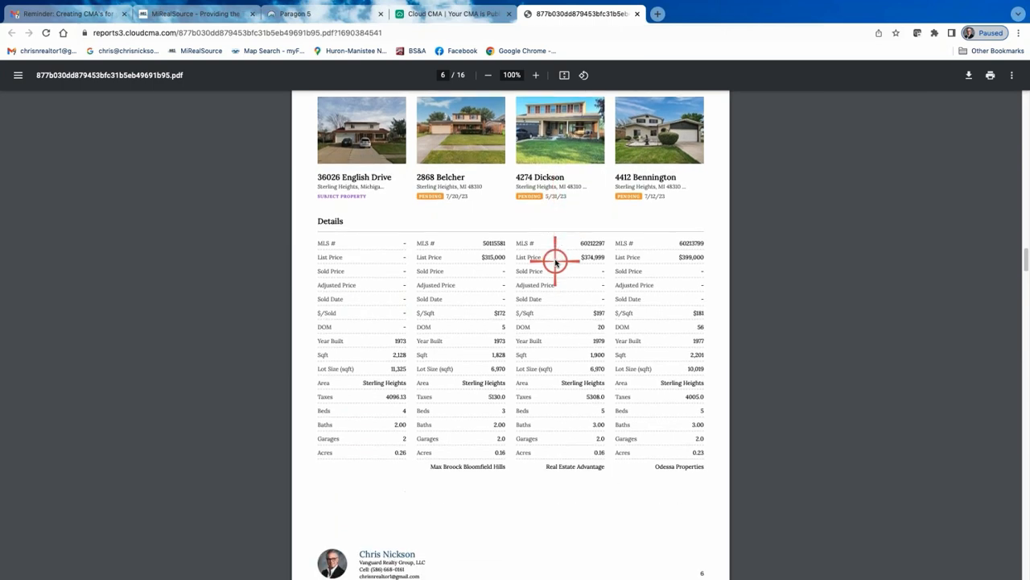
pyautogui.scroll(-10, 555, 260)
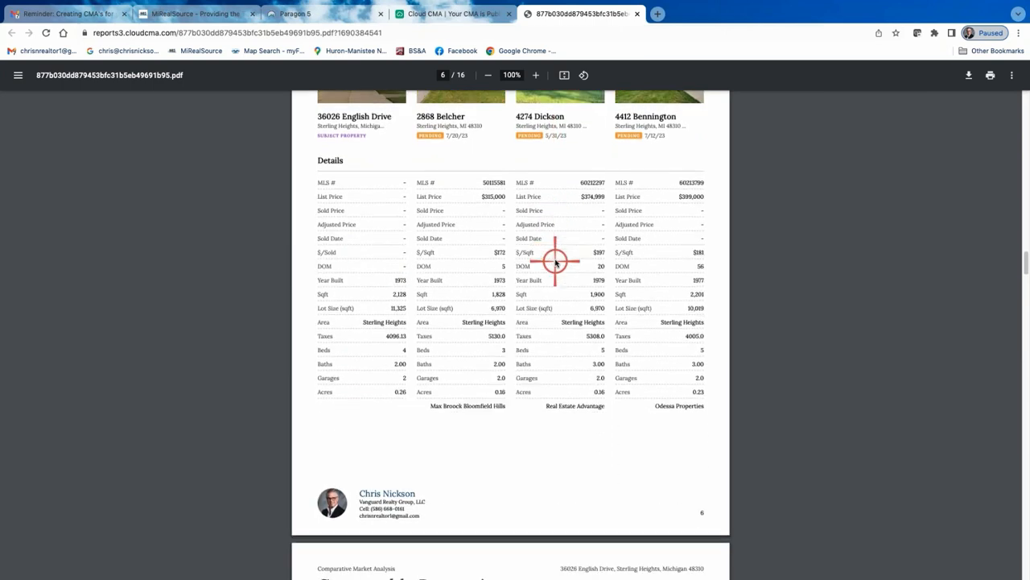
pyautogui.scroll(-4, 555, 261)
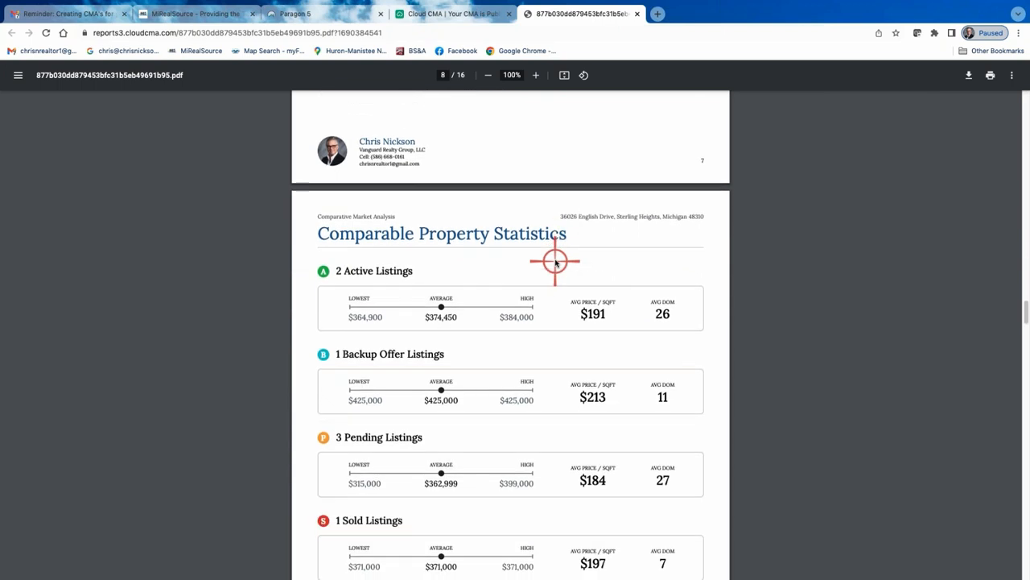
pyautogui.scroll(-1, 556, 261)
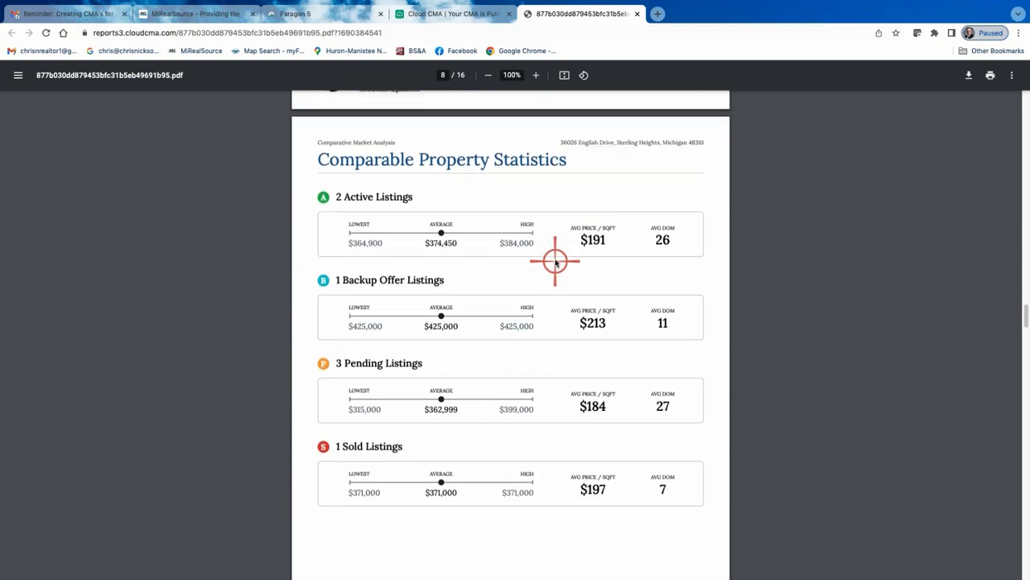
pyautogui.scroll(-15, 555, 261)
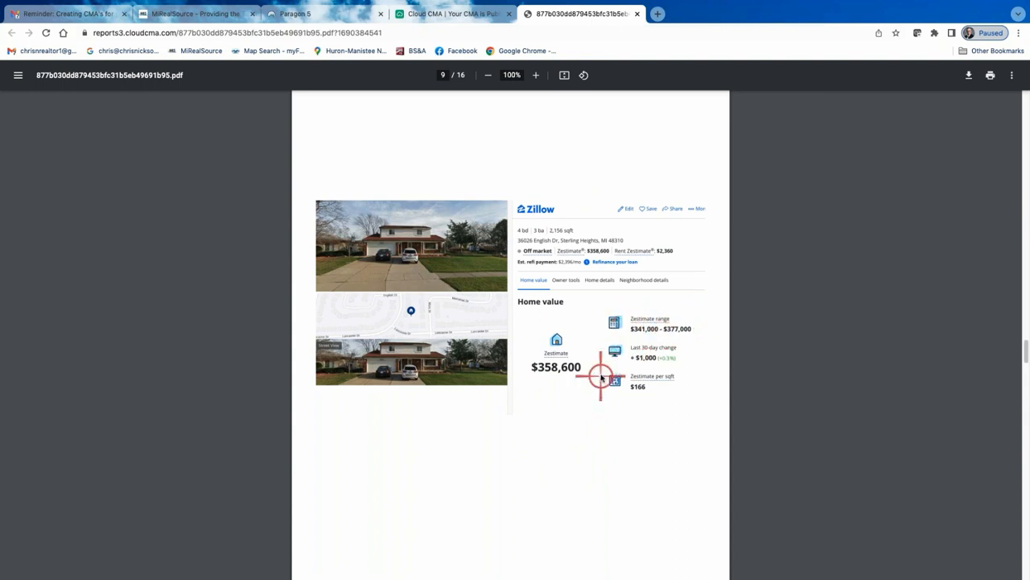
pyautogui.scroll(-1, 602, 375)
pyautogui.scroll(-4, 600, 375)
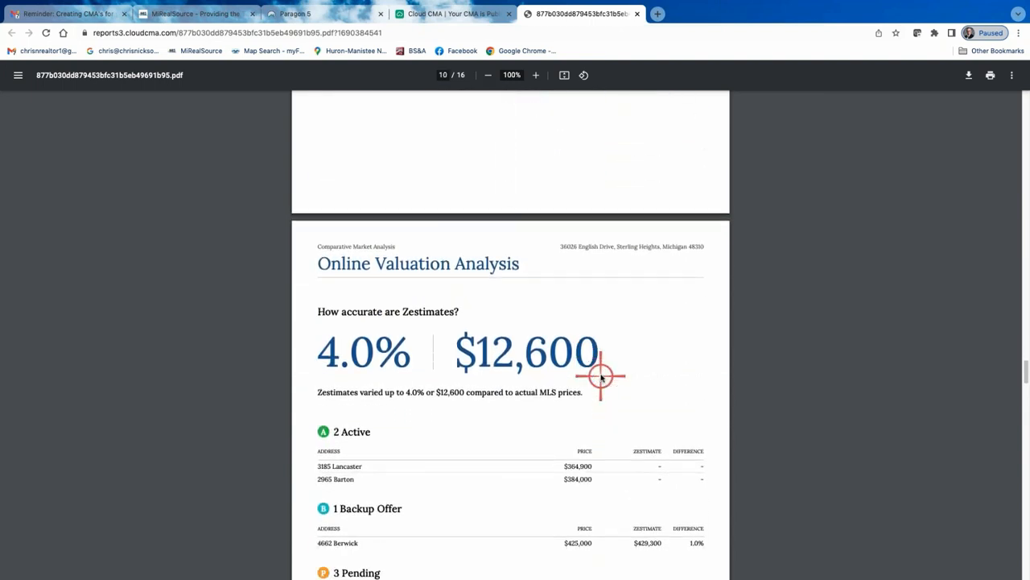
pyautogui.scroll(3, 602, 375)
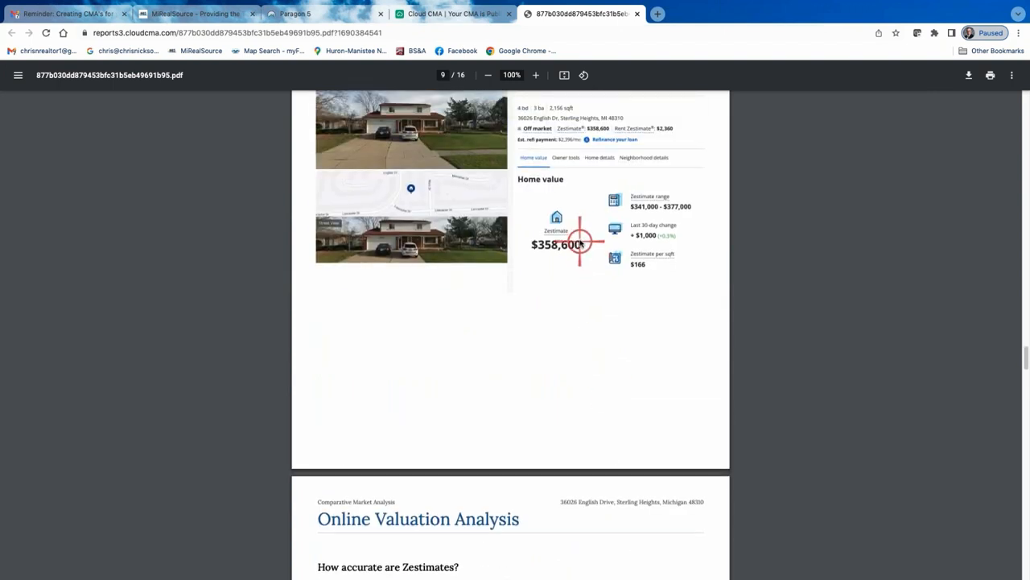
pyautogui.scroll(-5, 581, 243)
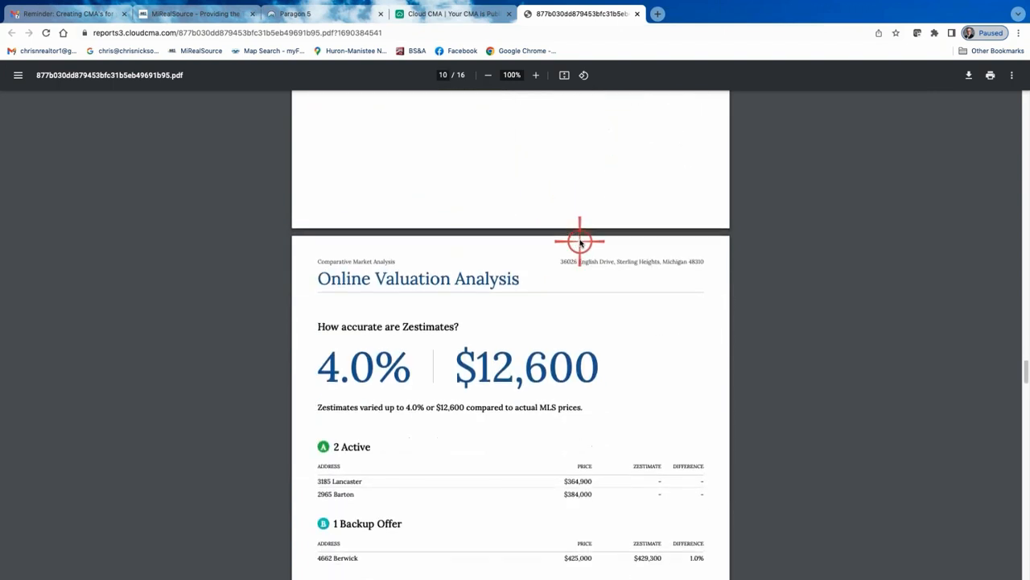
pyautogui.scroll(-13, 580, 243)
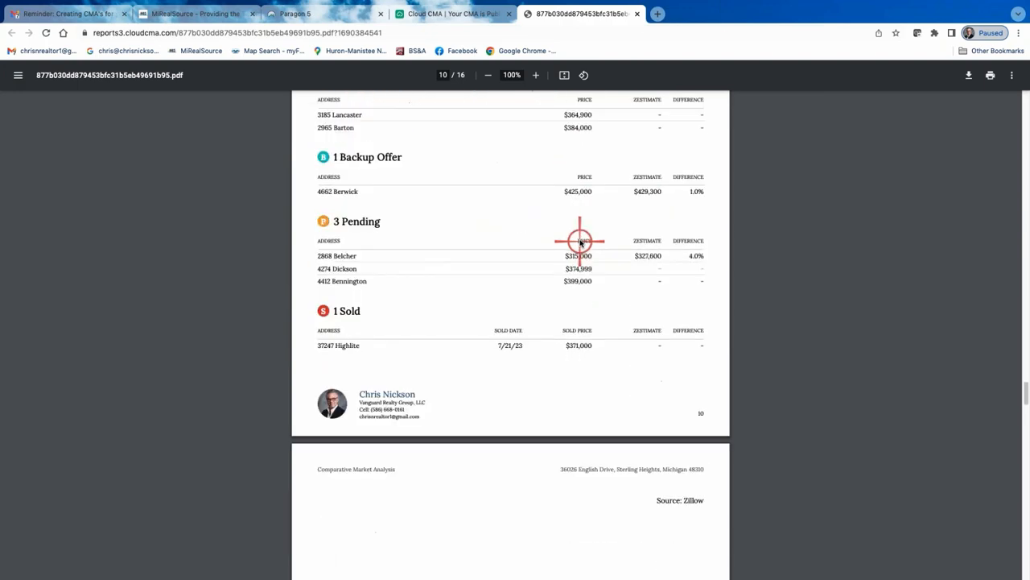
pyautogui.scroll(-5, 581, 243)
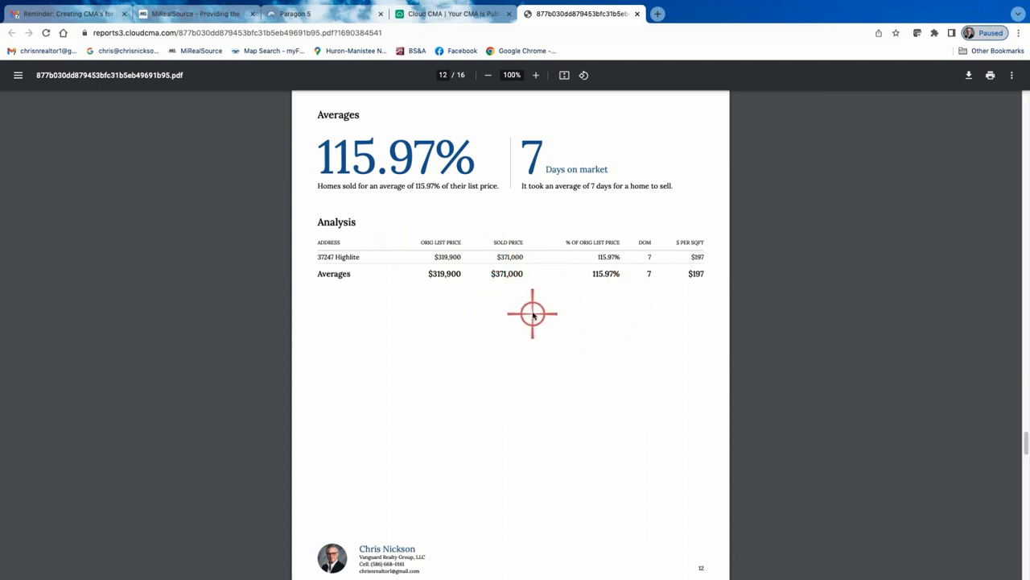
# Review the PDF's sold property analysis, local market update and contact pages
pyautogui.scroll(-1, 532, 314)
pyautogui.scroll(-10, 531, 309)
pyautogui.scroll(-15, 483, 301)
pyautogui.scroll(-11, 512, 305)
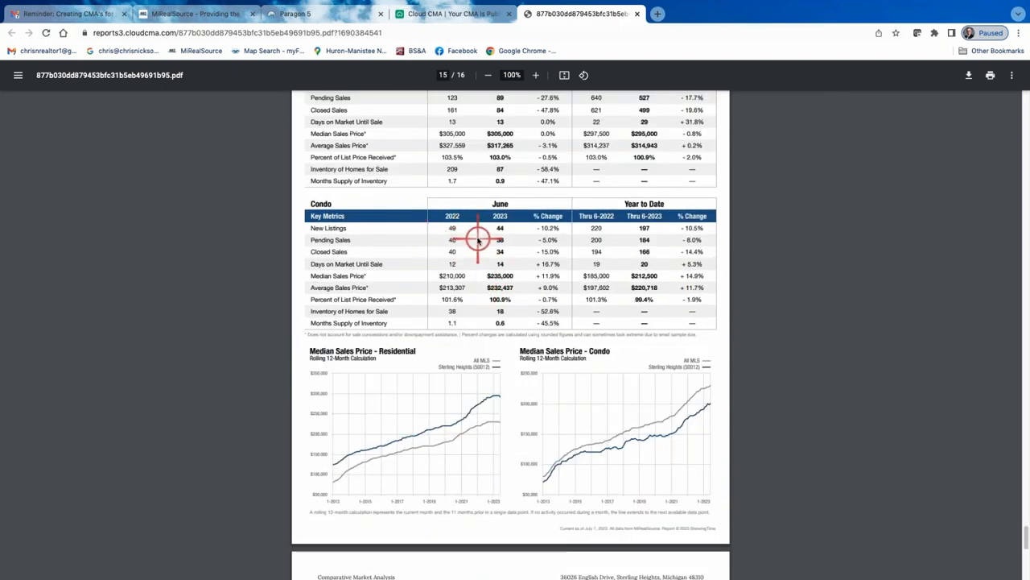
pyautogui.scroll(2, 477, 239)
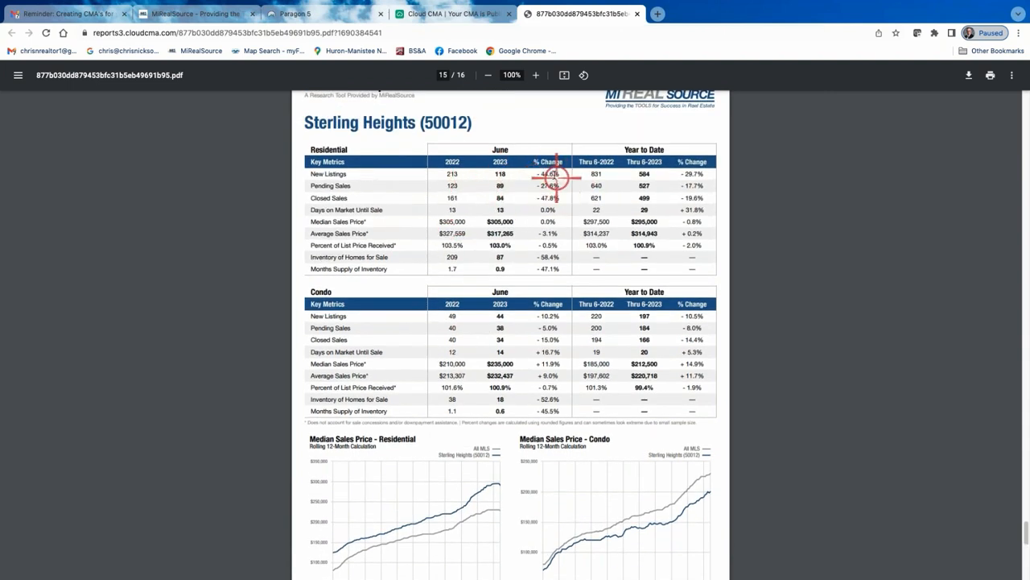
pyautogui.scroll(1, 487, 221)
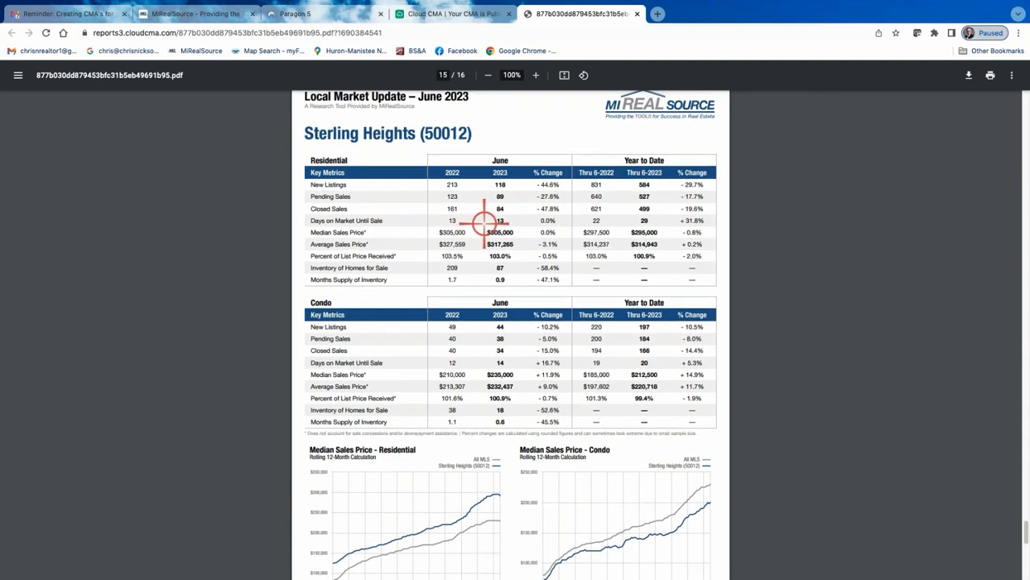
pyautogui.scroll(1, 506, 216)
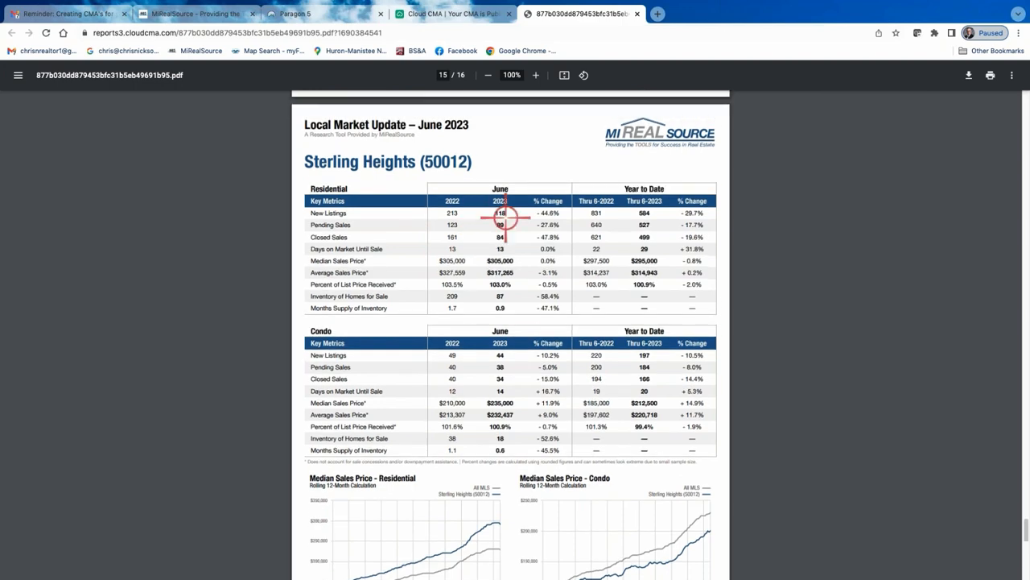
pyautogui.scroll(-7, 506, 235)
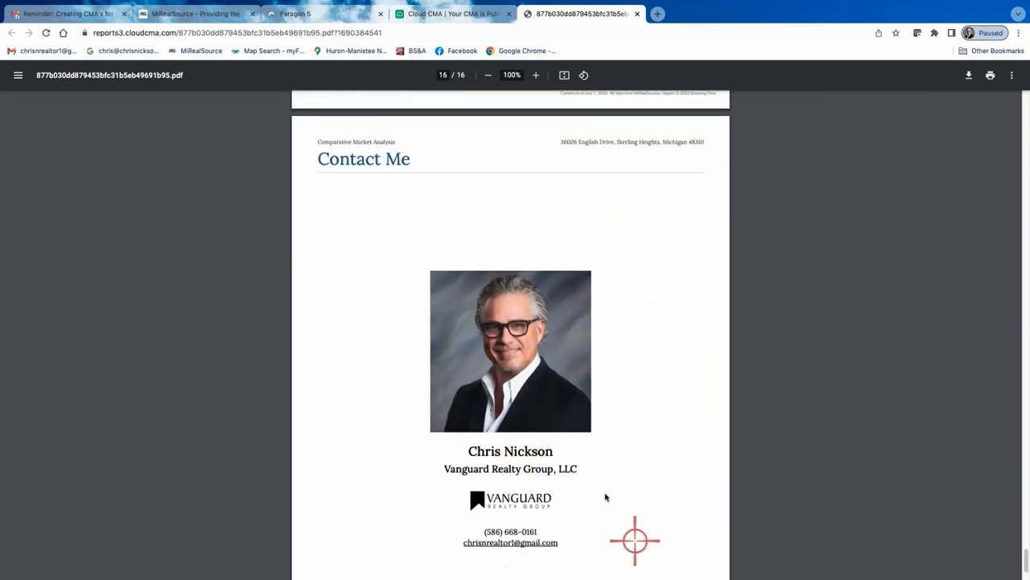
pyautogui.scroll(20, 526, 386)
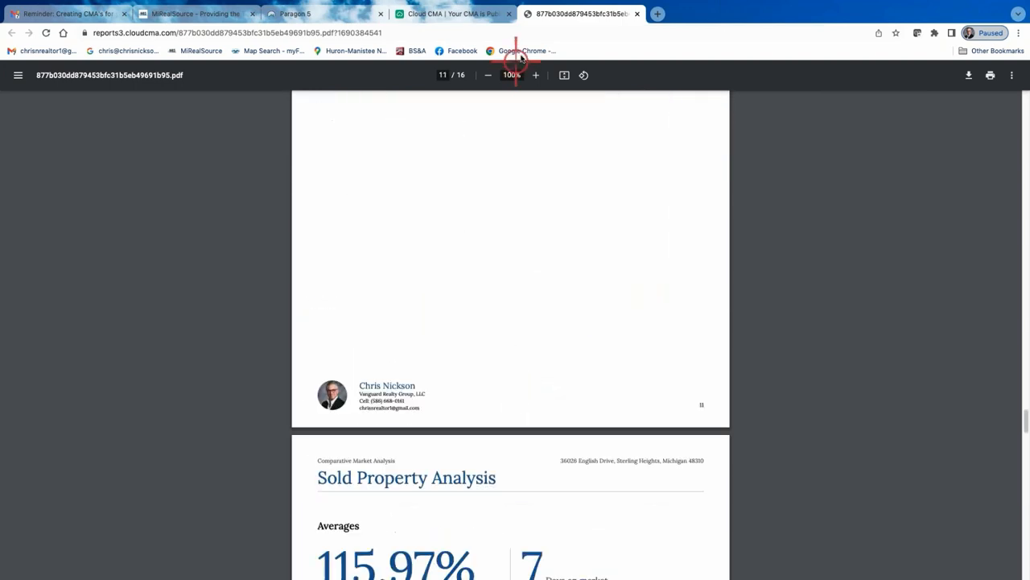
# Open the published report's PDF again in a new tab and review its cover page with the photo
pyautogui.click(465, 14)
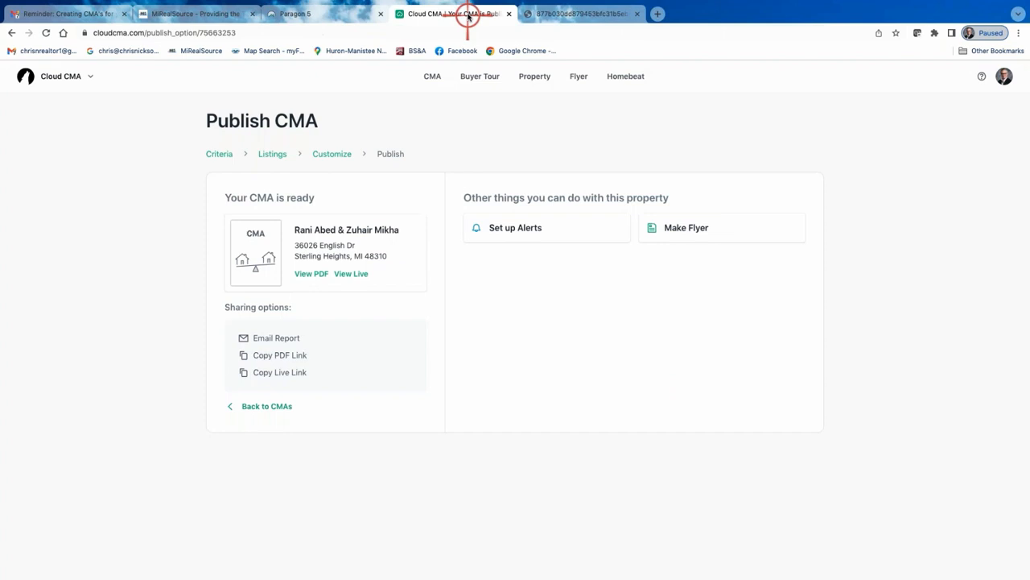
pyautogui.rightClick(310, 275)
pyautogui.click(280, 280)
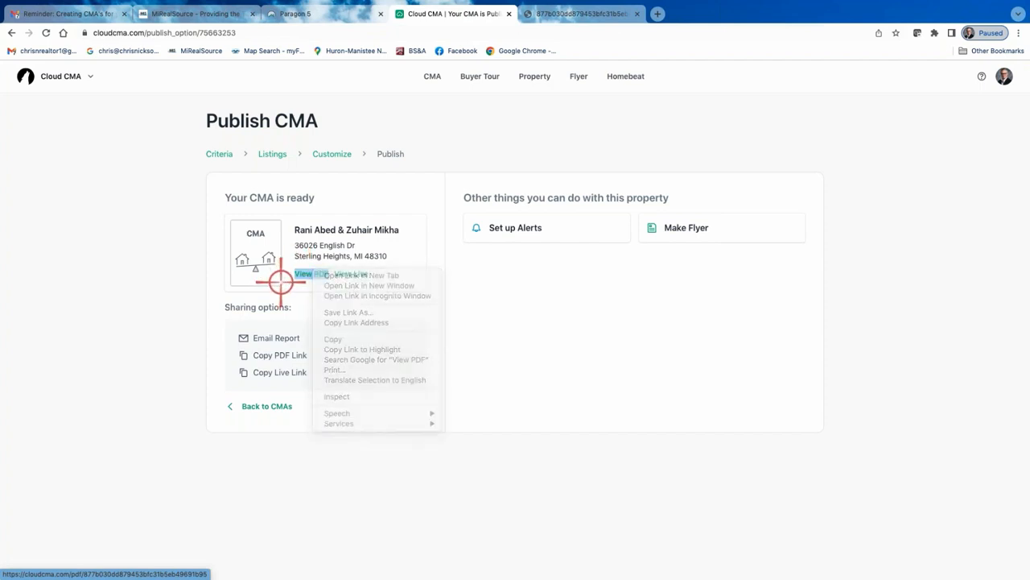
pyautogui.click(298, 274)
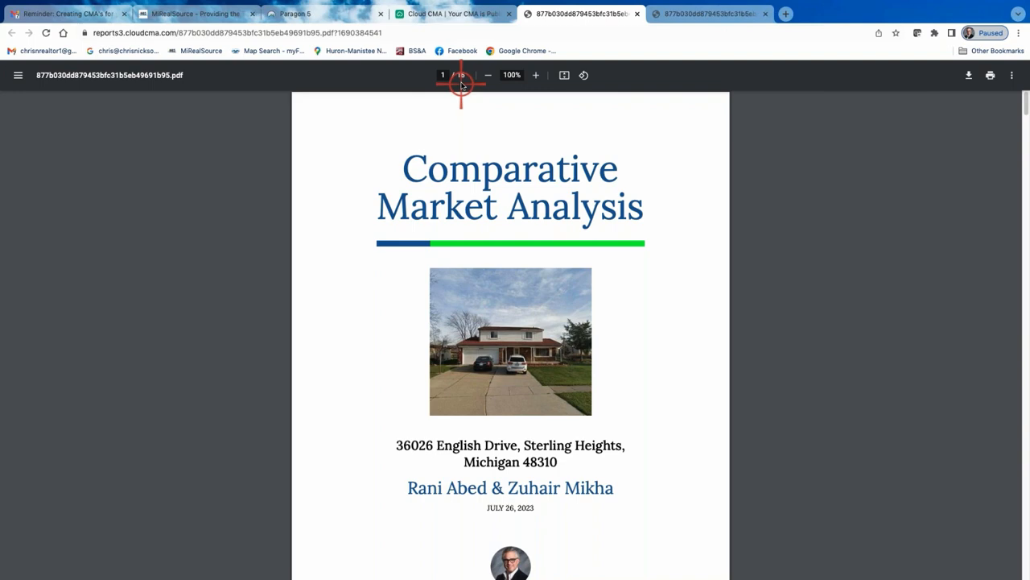
pyautogui.scroll(-3, 518, 284)
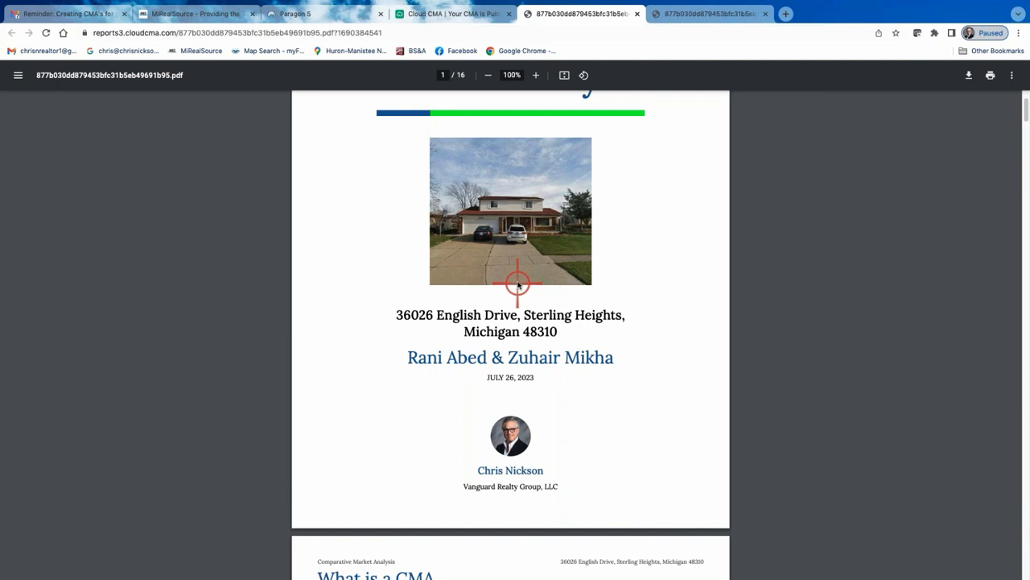
pyautogui.scroll(-1, 519, 286)
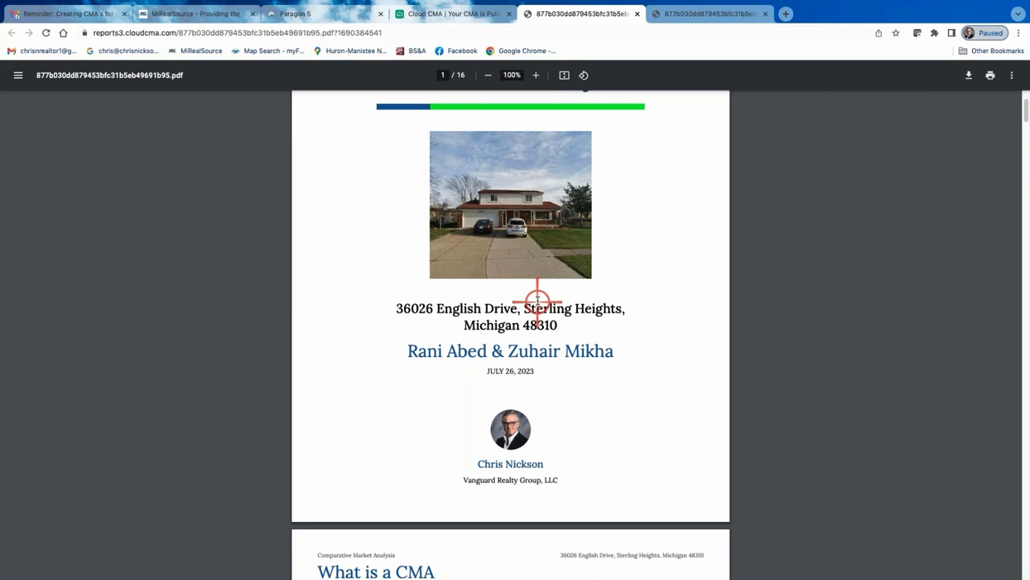
pyautogui.scroll(4, 472, 259)
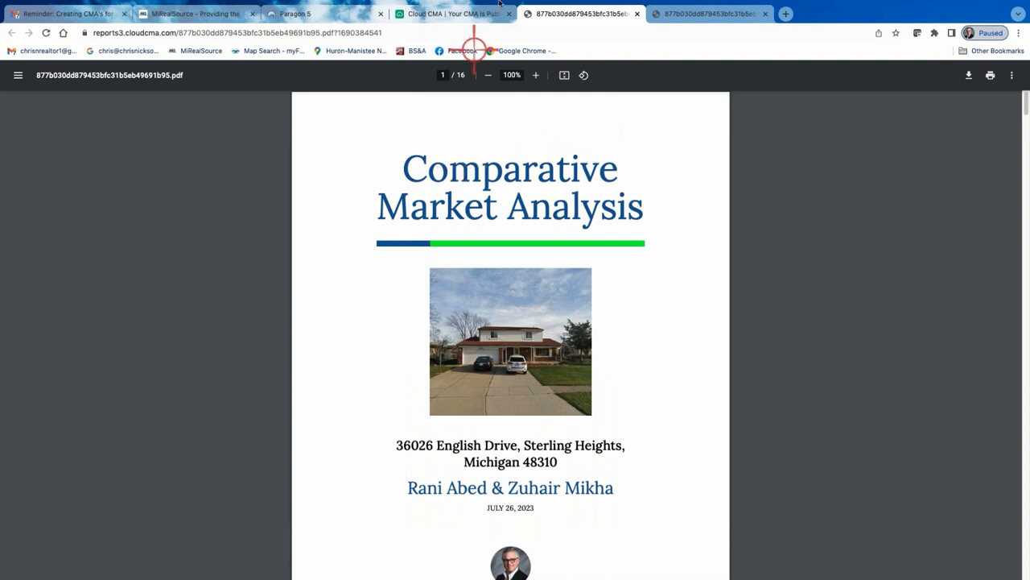
# Close both PDF tabs and return to the Publish CMA page
pyautogui.click(640, 14)
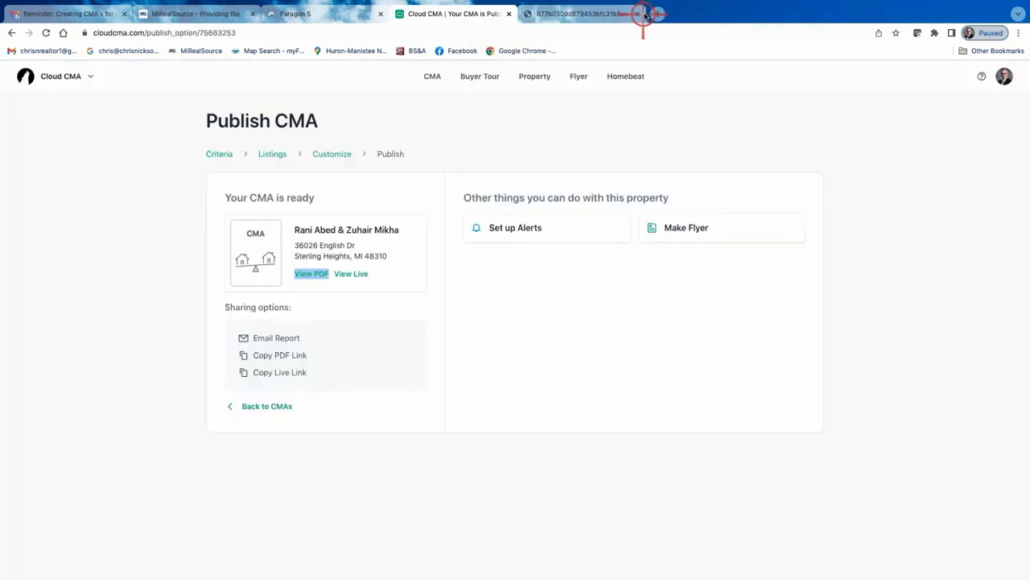
pyautogui.click(639, 14)
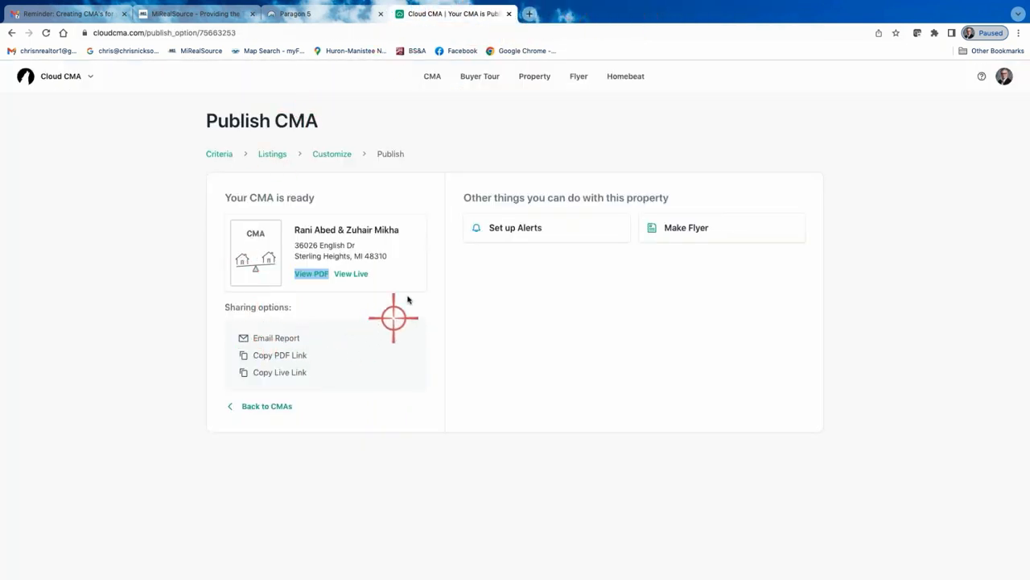
pyautogui.click(462, 152)
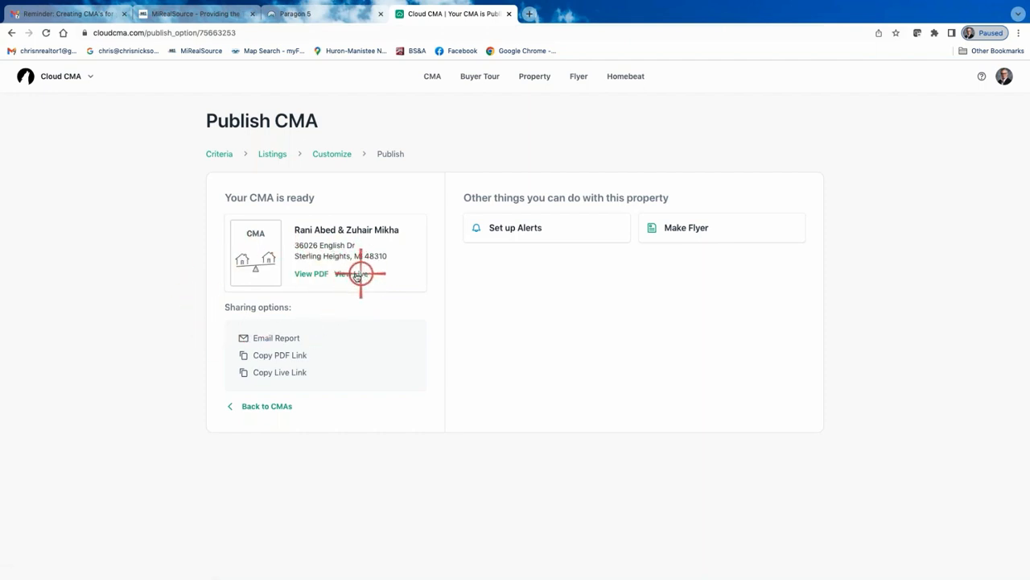
# Open the live version of the report and page through Our Company, MLS, marketing plan and commission sections
pyautogui.click(354, 273)
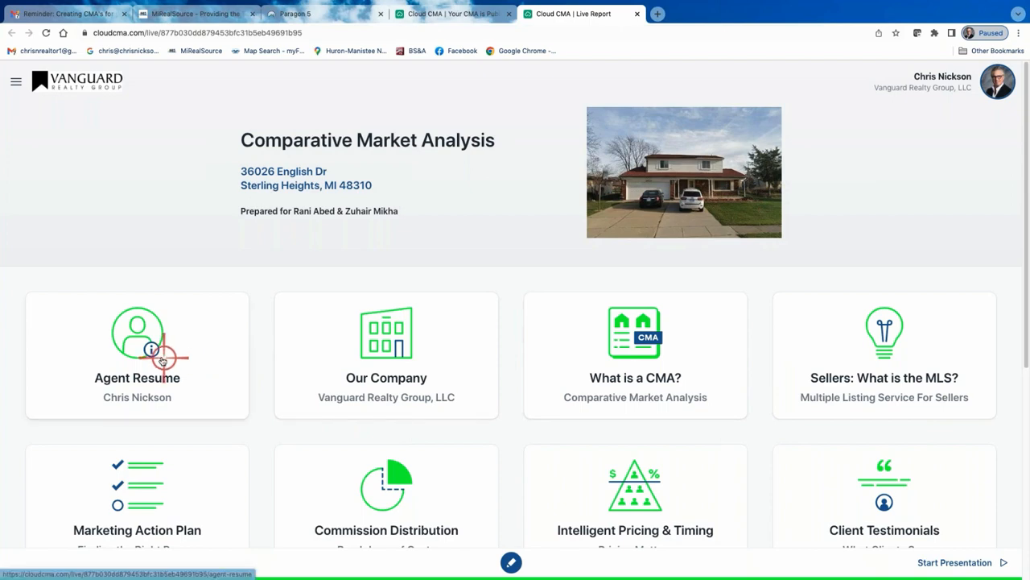
pyautogui.click(420, 382)
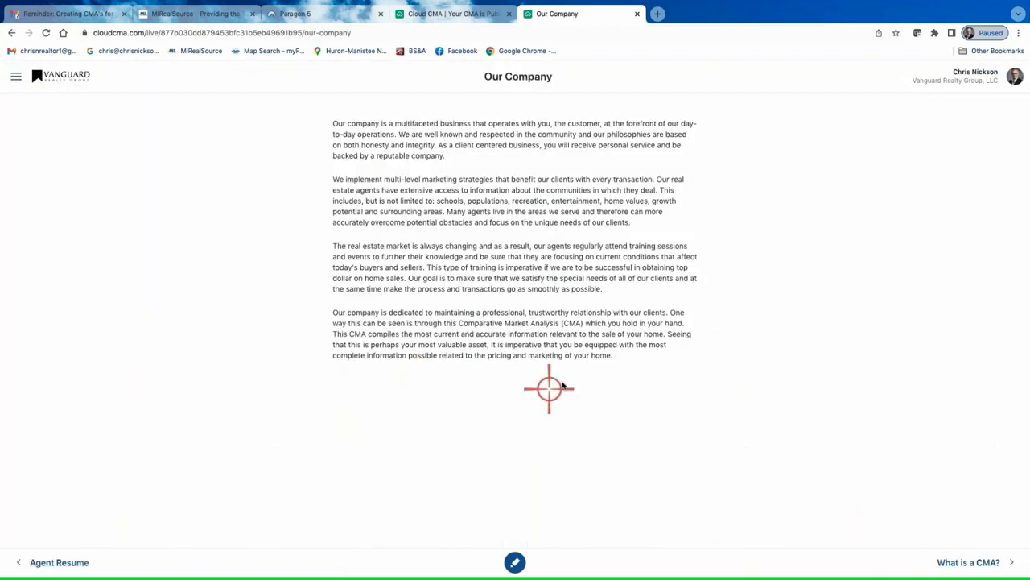
pyautogui.click(984, 564)
pyautogui.click(984, 564)
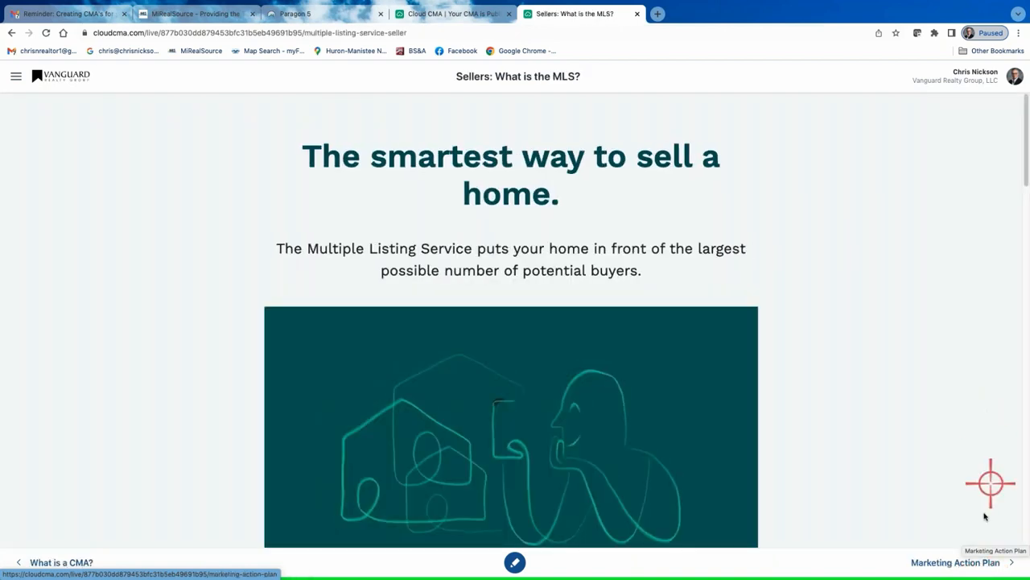
pyautogui.click(991, 557)
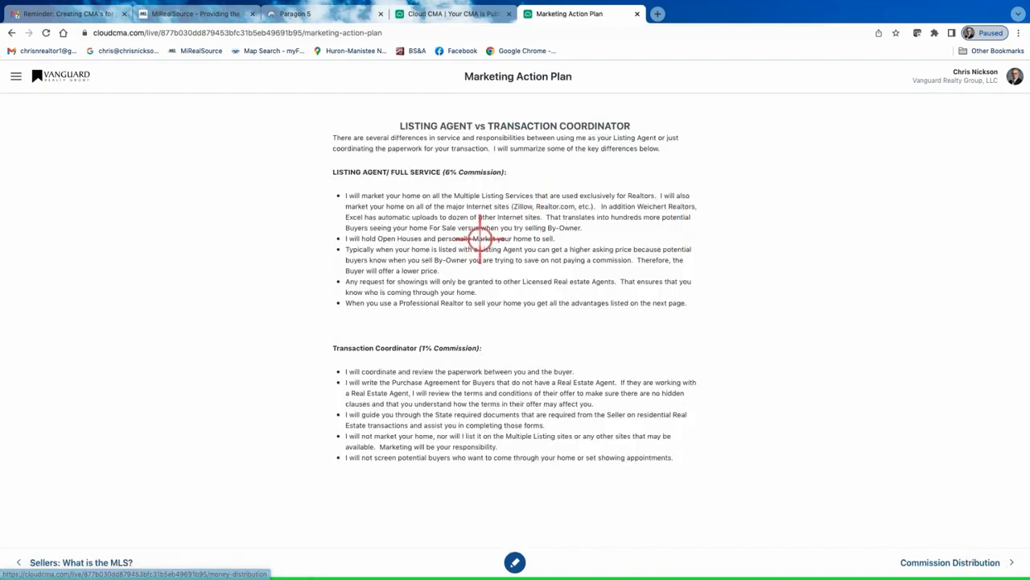
pyautogui.click(949, 562)
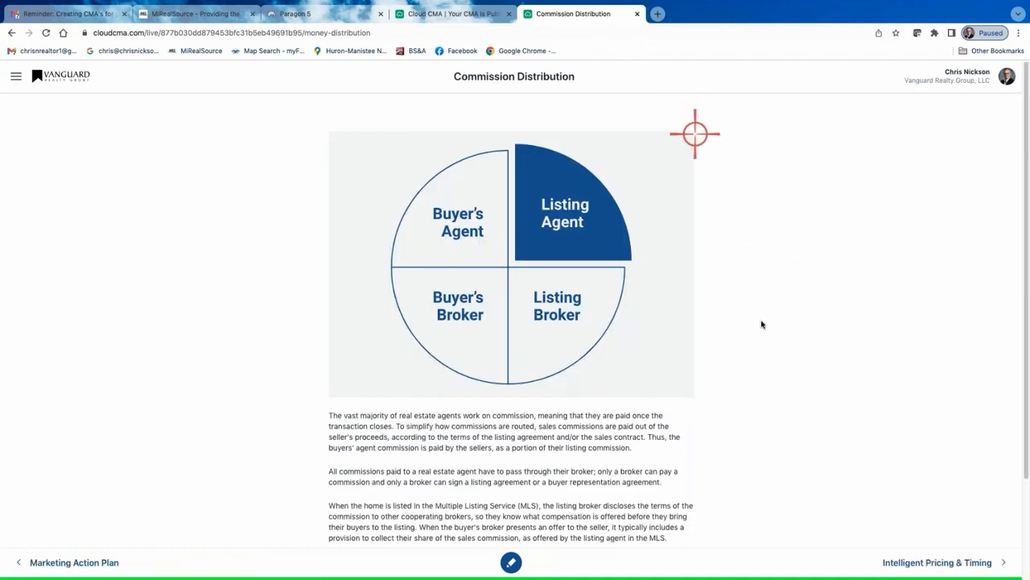
# Close the live report tab and go back to the list of CMA reports
pyautogui.click(636, 15)
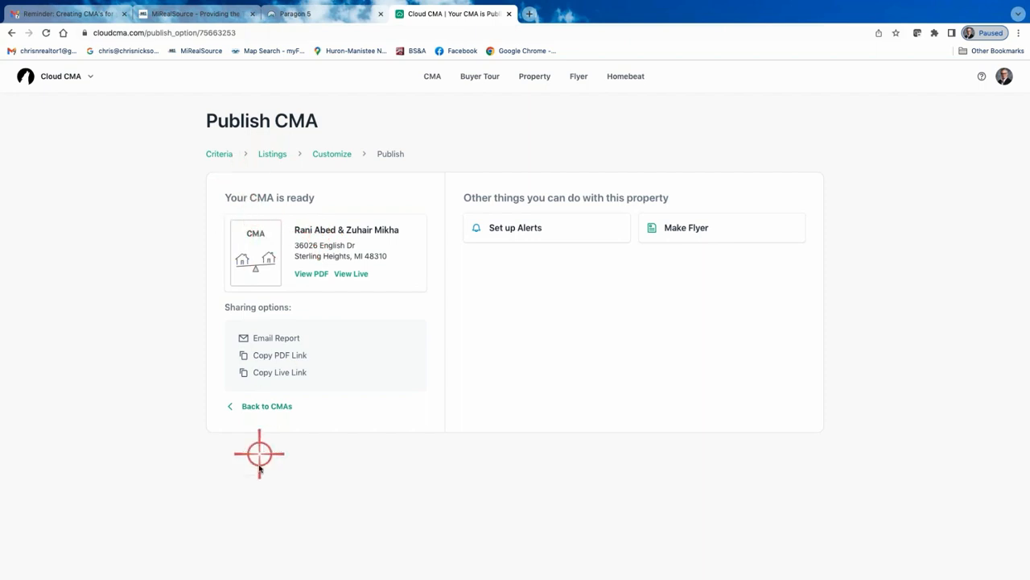
pyautogui.click(261, 406)
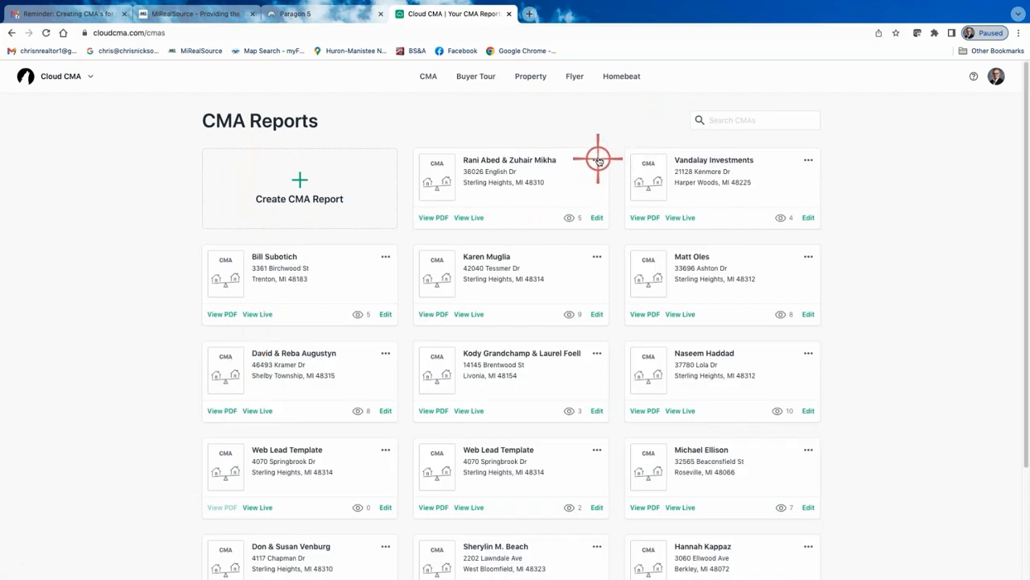
# Open the English Dr report's slideshow and page through the agent, map, comparable and pending home slides, then close it
pyautogui.click(597, 160)
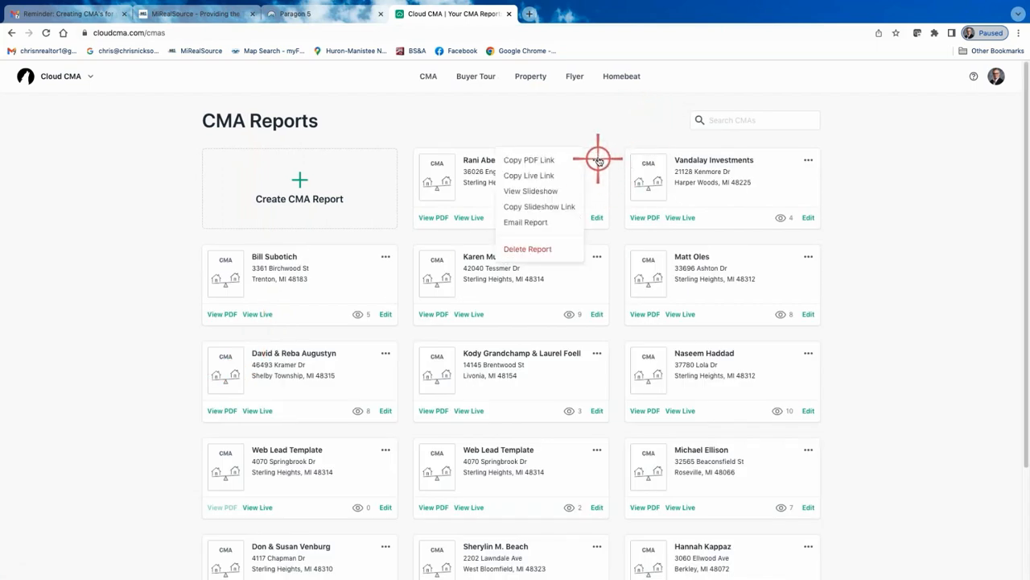
pyautogui.click(541, 192)
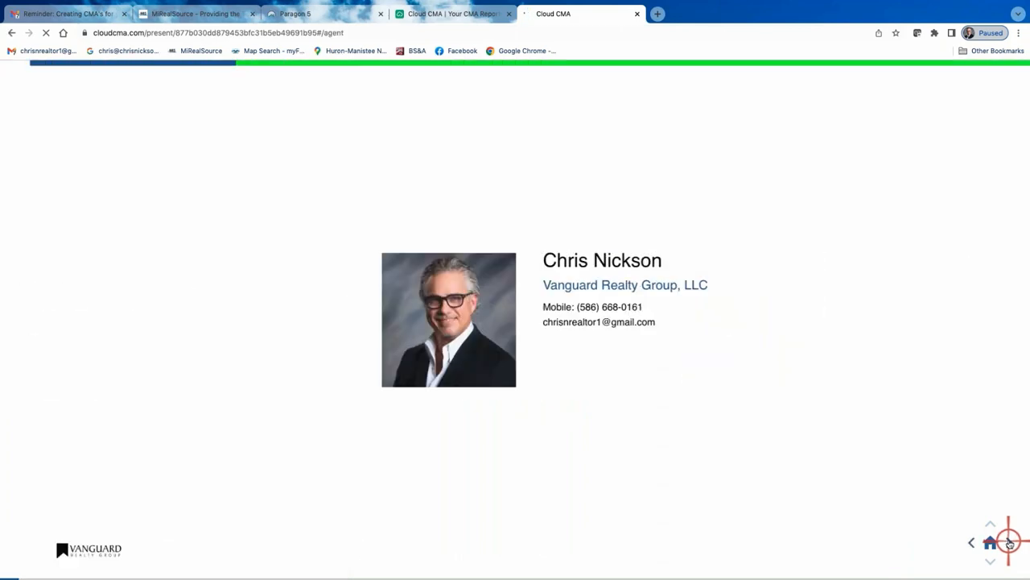
pyautogui.click(1009, 543)
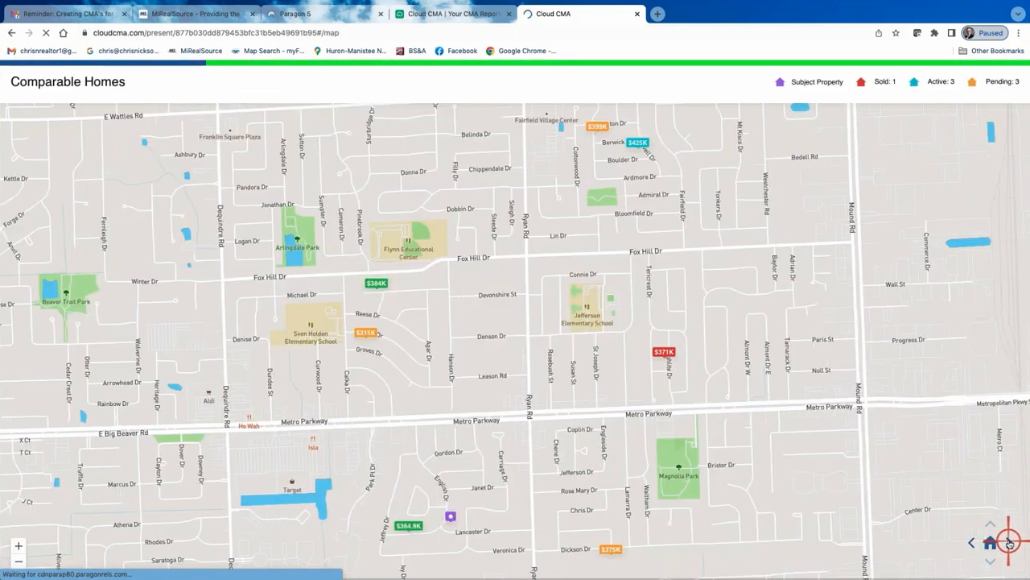
pyautogui.click(1009, 543)
pyautogui.click(1009, 543)
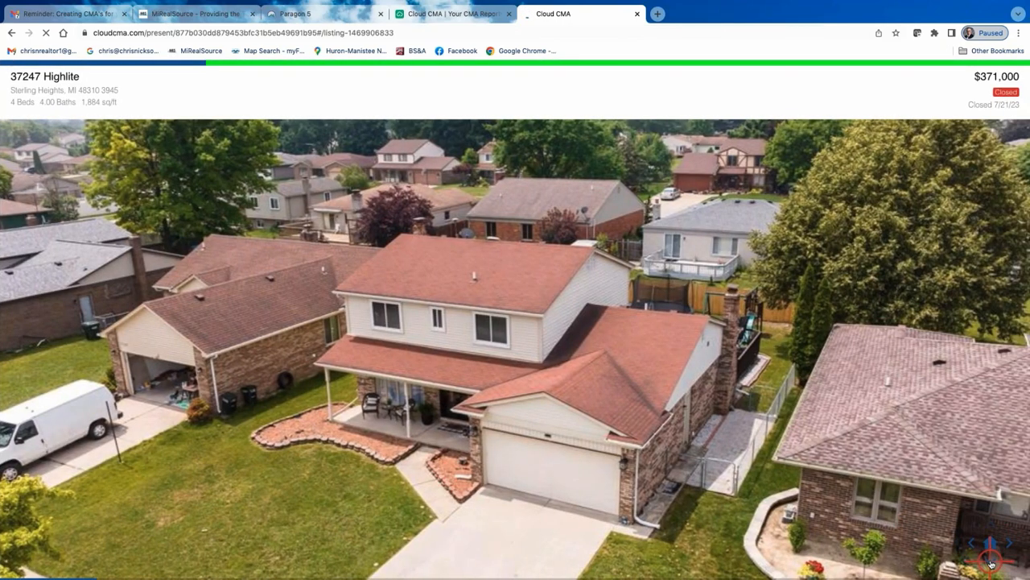
pyautogui.click(991, 562)
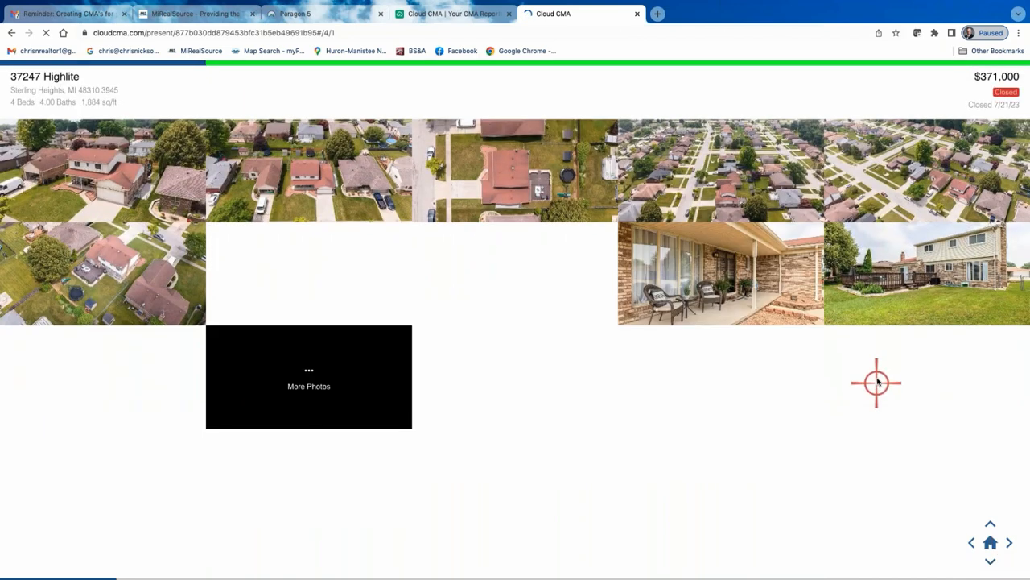
pyautogui.click(1010, 543)
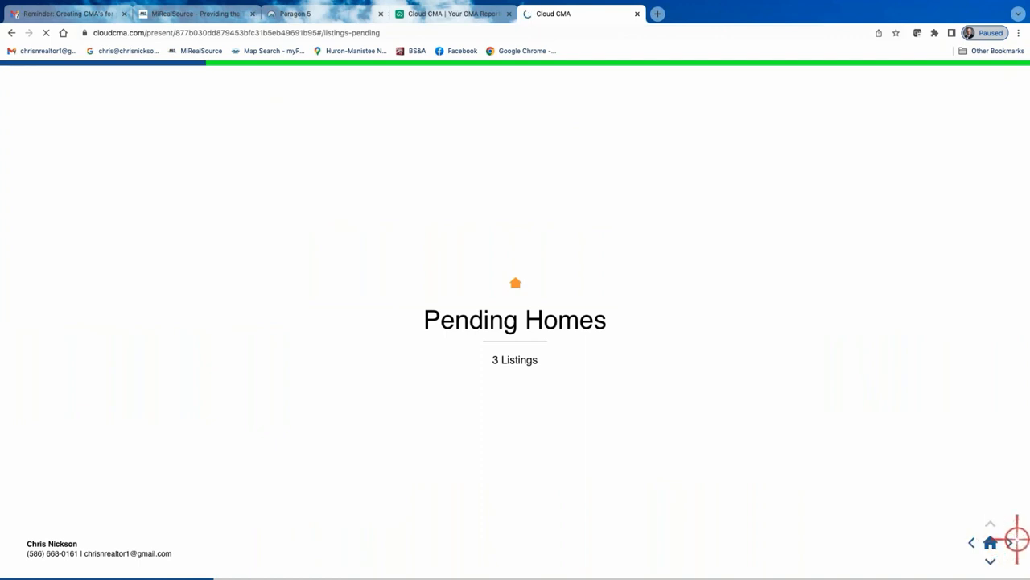
pyautogui.click(1010, 543)
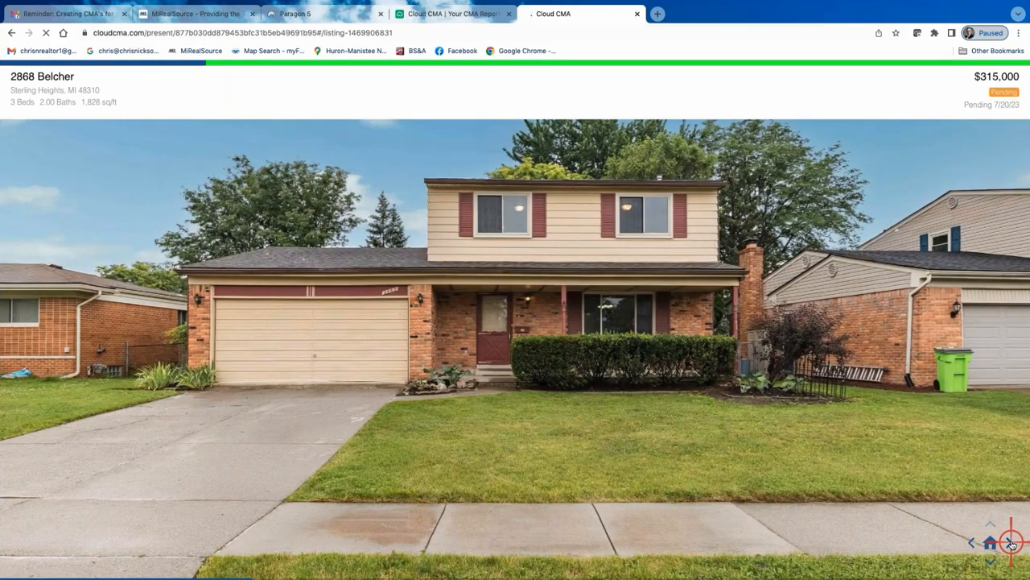
pyautogui.click(1011, 544)
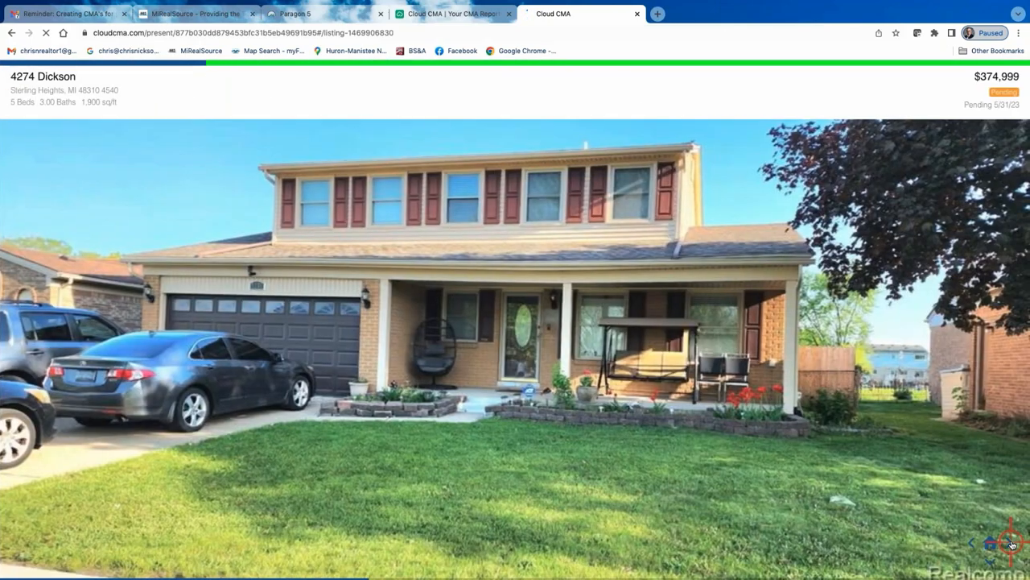
pyautogui.click(1011, 544)
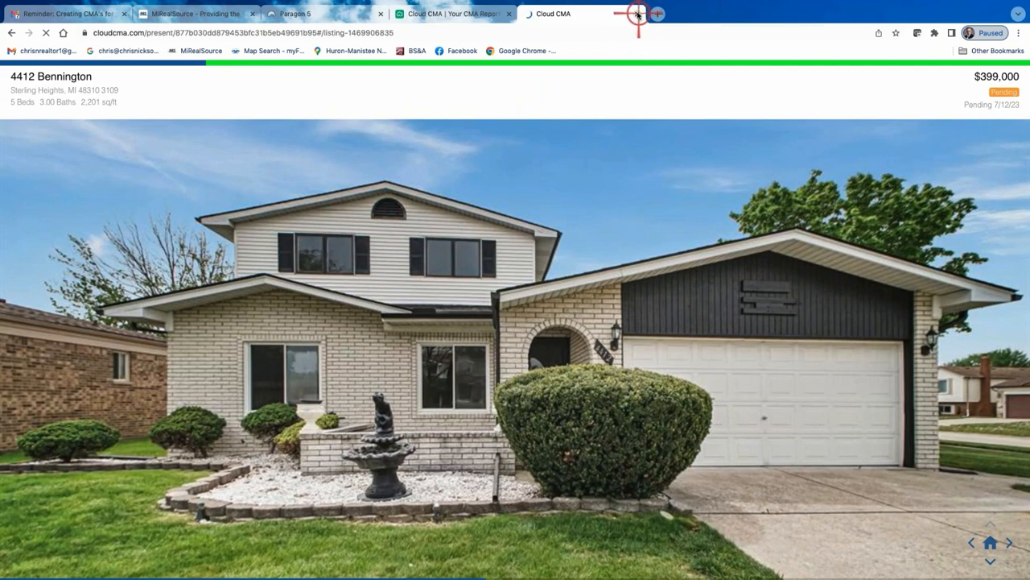
pyautogui.click(638, 14)
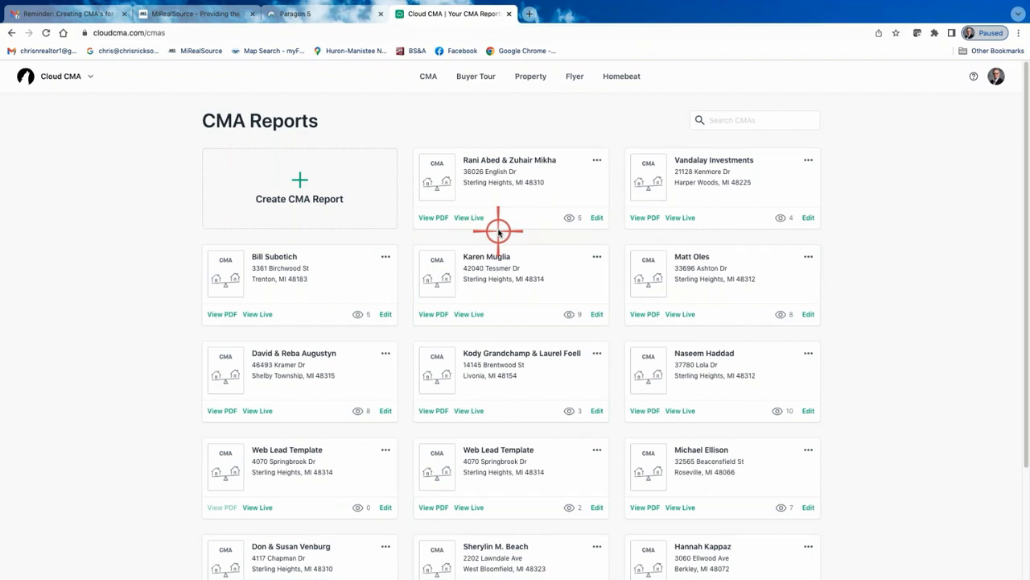
# Go to the Flyers list and open the Muir Open House flyer PDF to review it
pyautogui.click(596, 160)
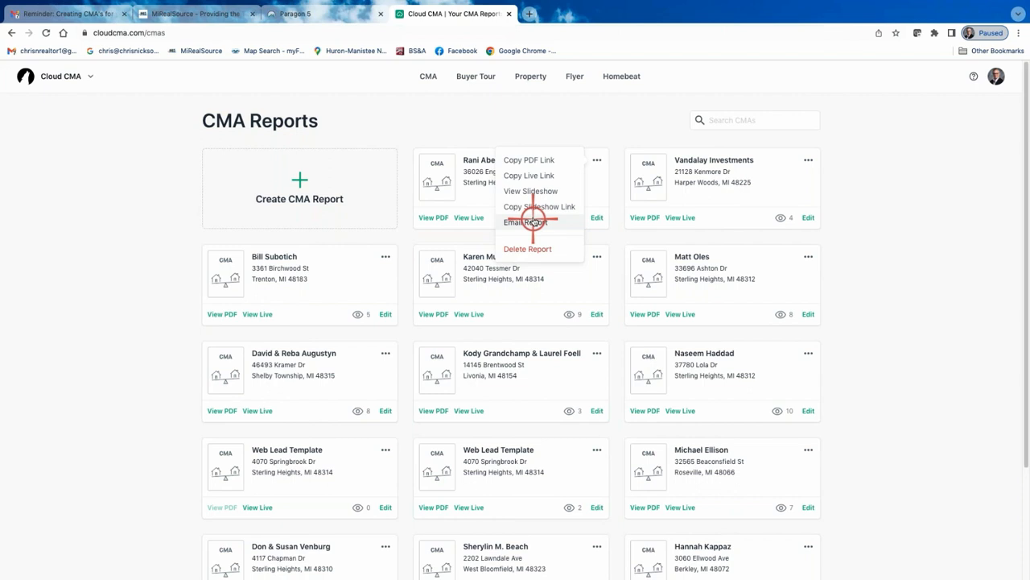
pyautogui.click(427, 143)
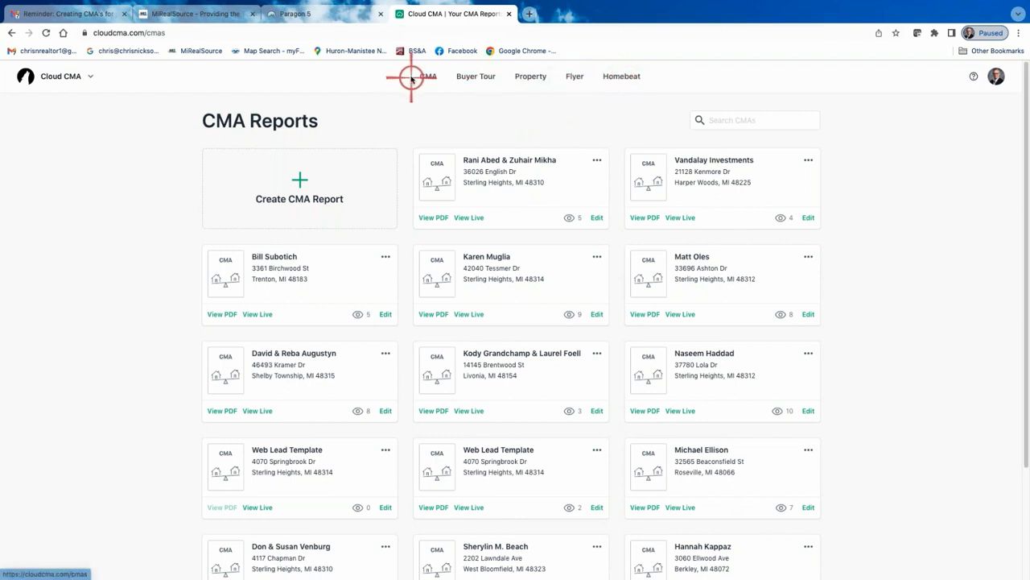
pyautogui.click(574, 77)
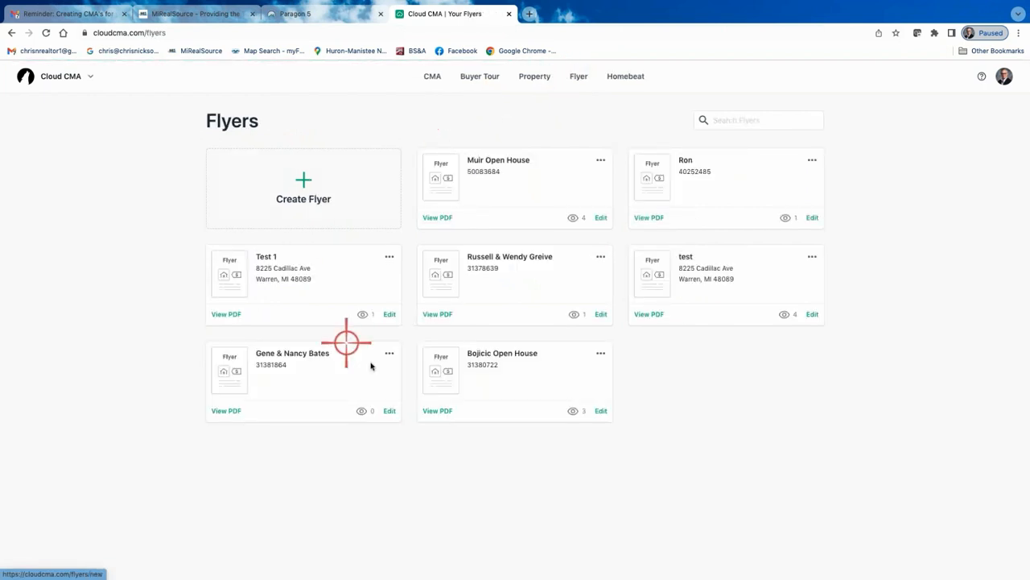
pyautogui.click(434, 216)
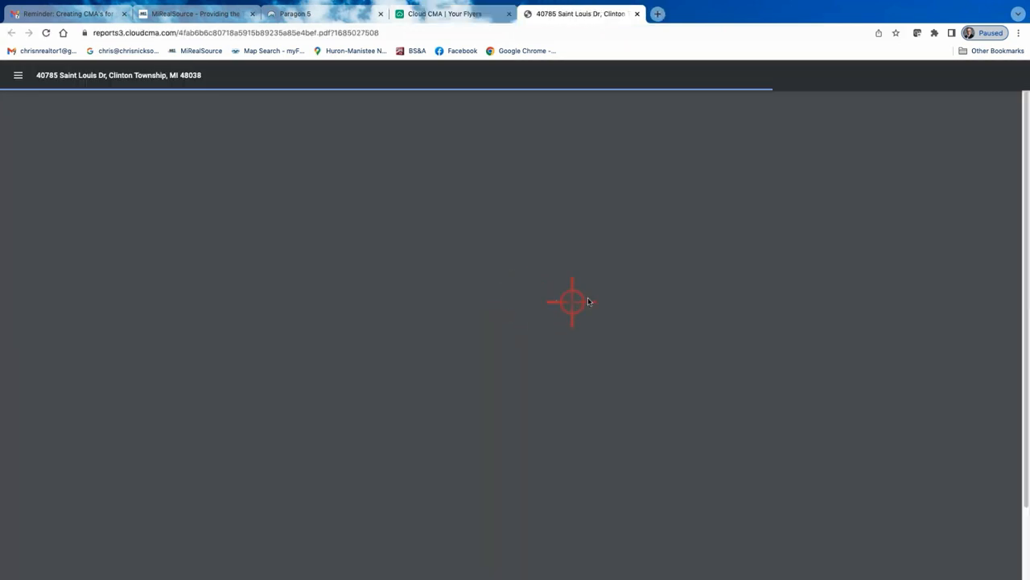
pyautogui.scroll(-1, 556, 301)
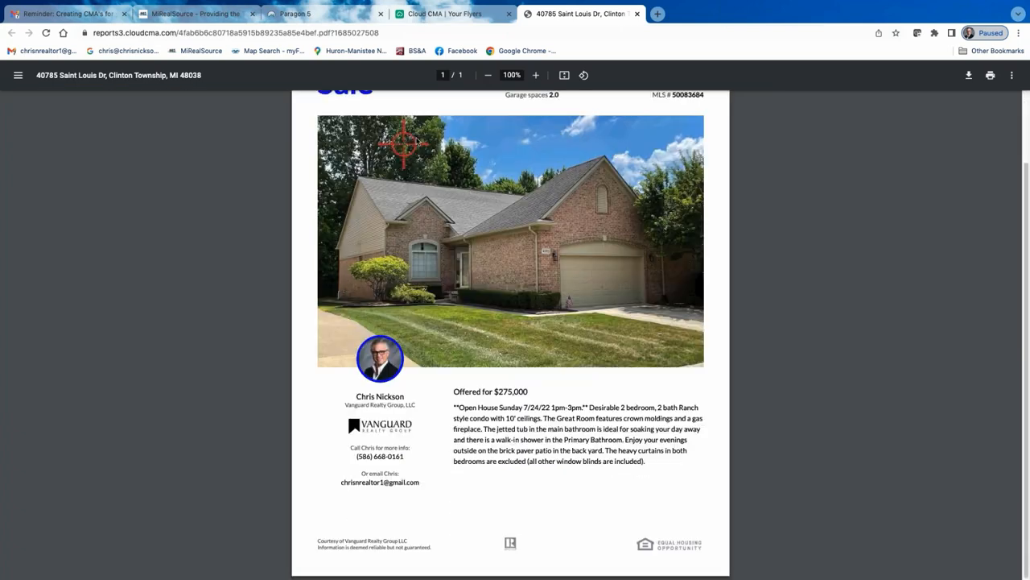
pyautogui.scroll(1, 580, 229)
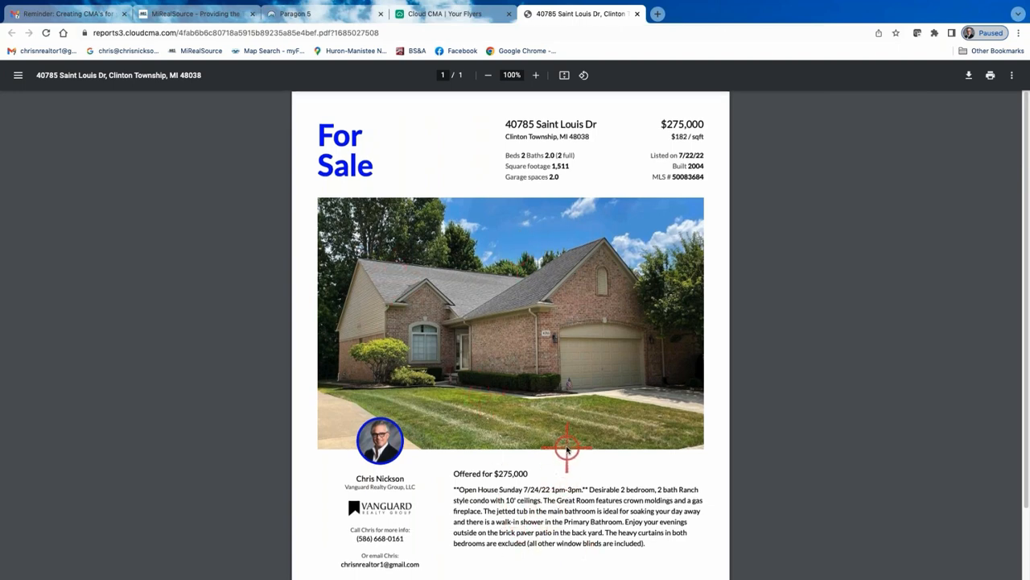
pyautogui.scroll(-1, 515, 499)
pyautogui.scroll(1, 499, 488)
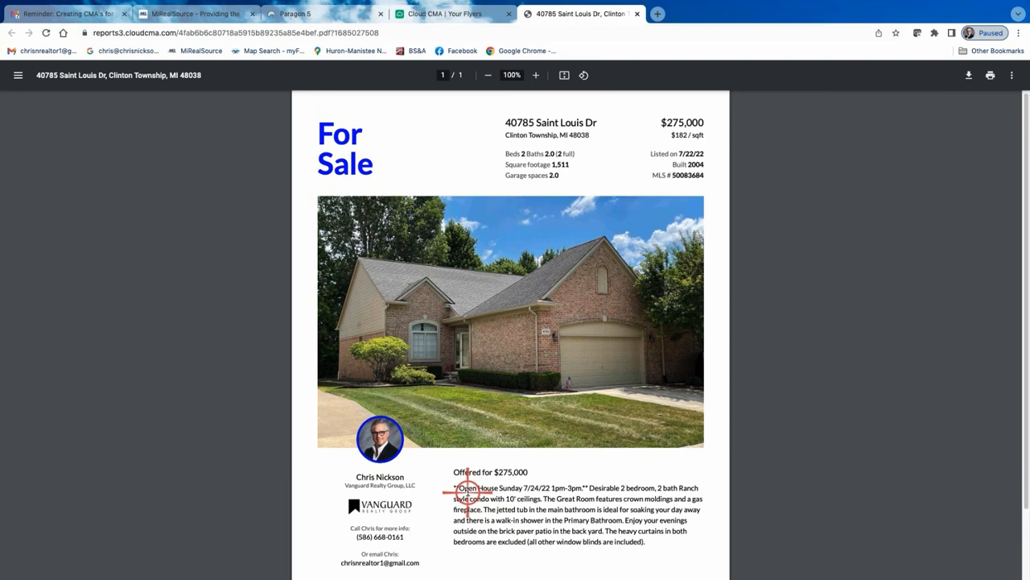
# Return to Cloud CMA, visit the Property Reports page, and open the Create Flyer form
pyautogui.click(460, 13)
pyautogui.click(531, 77)
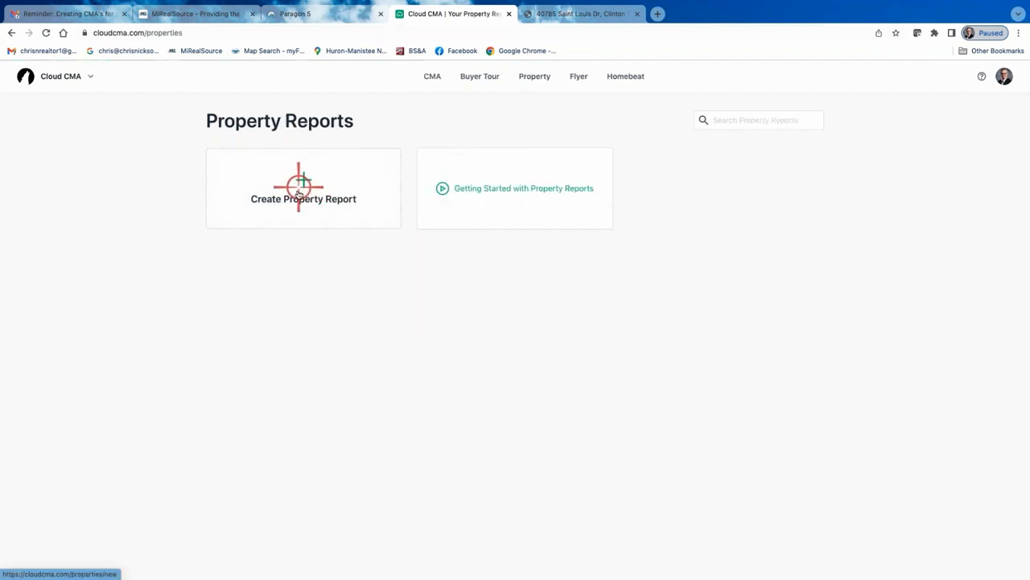
pyautogui.click(581, 78)
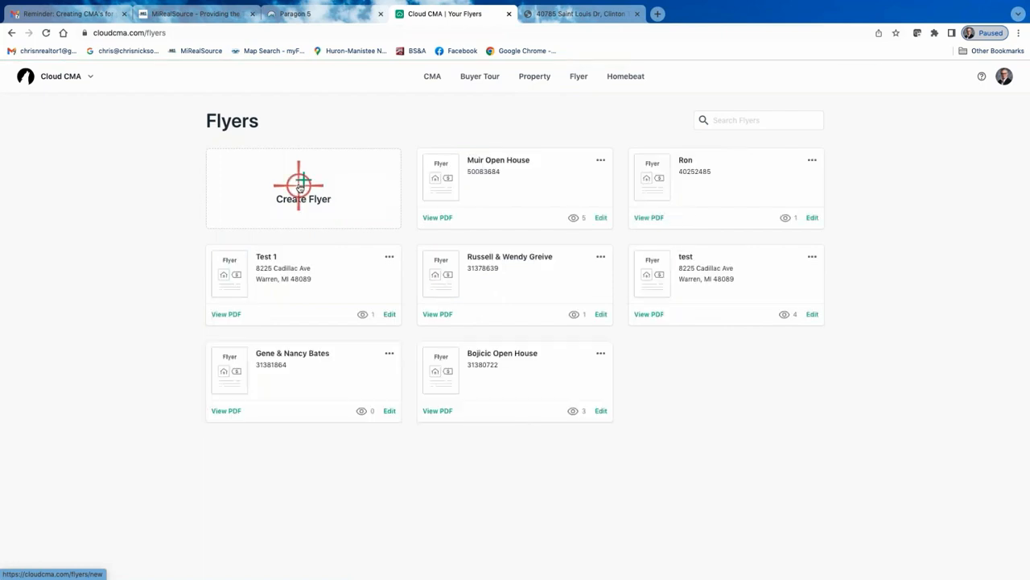
pyautogui.click(299, 187)
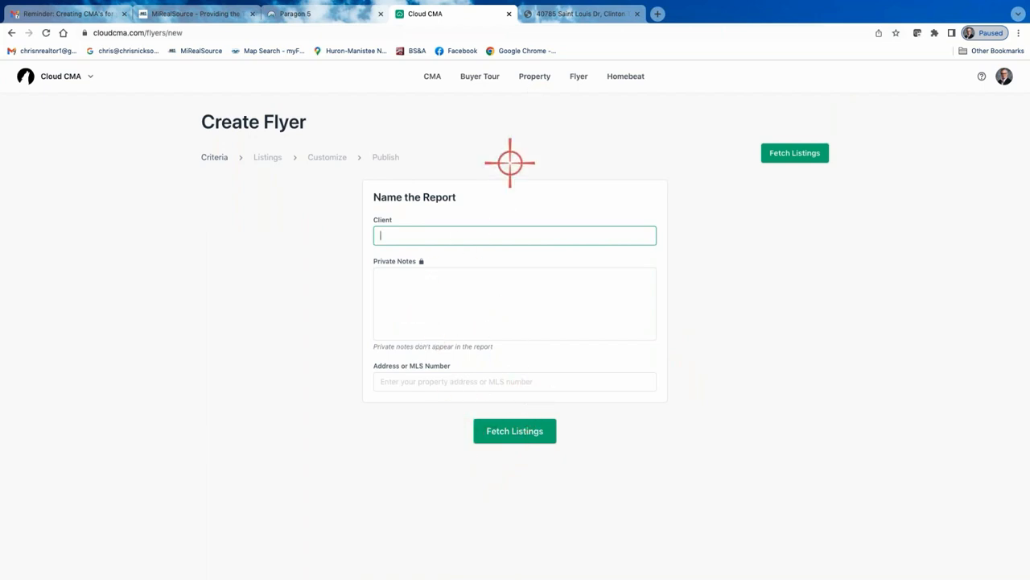
# Switch to Paragon and review the selected listings spreadsheet, the reports panel and the Actions integrated tools dialog
pyautogui.click(339, 16)
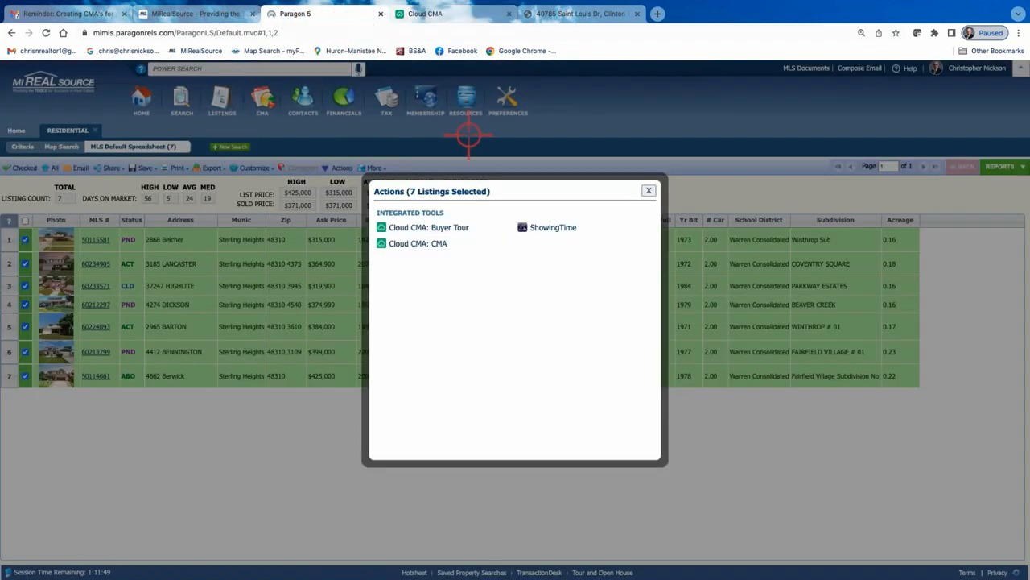
pyautogui.click(652, 192)
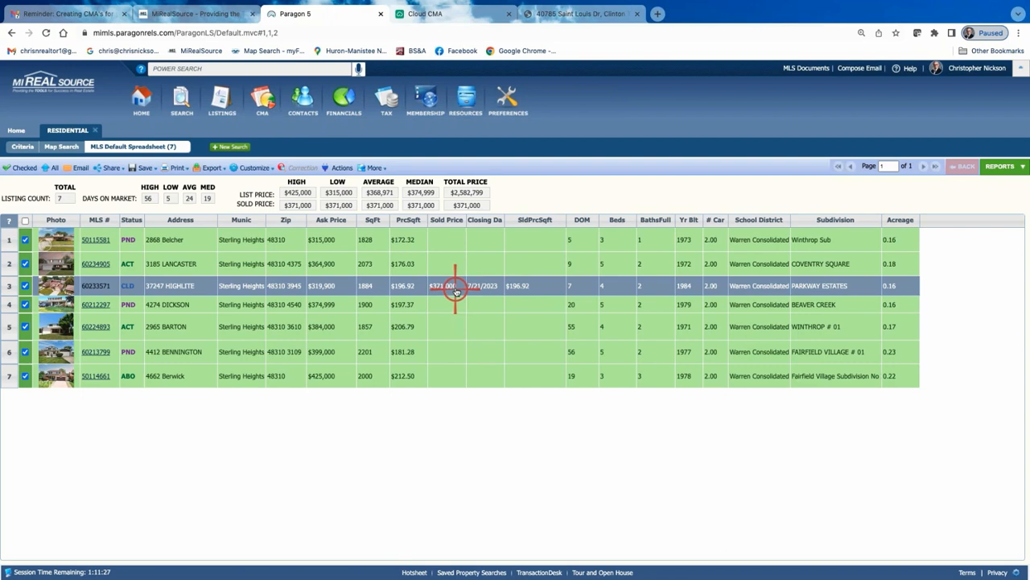
pyautogui.click(23, 148)
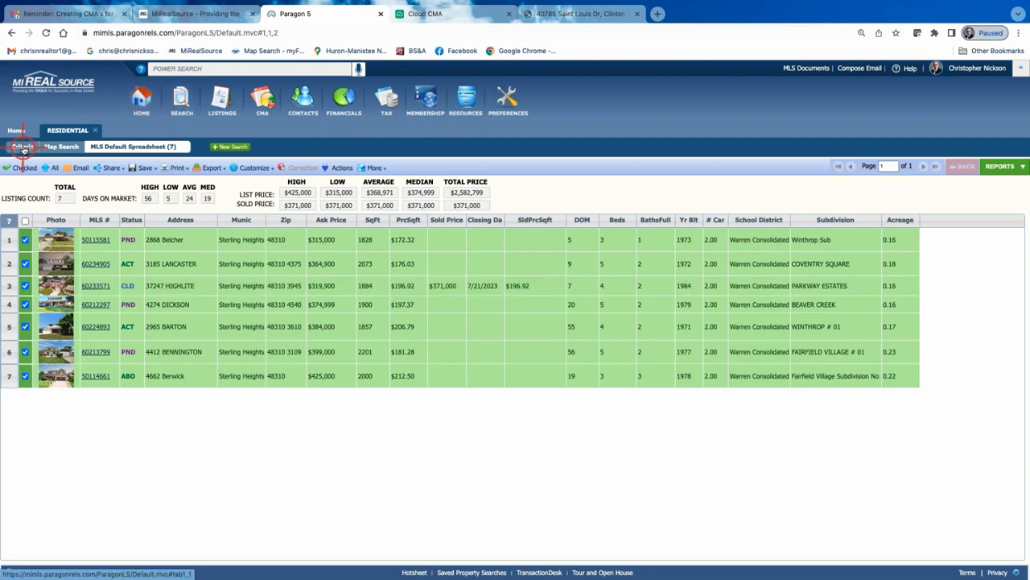
pyautogui.click(386, 104)
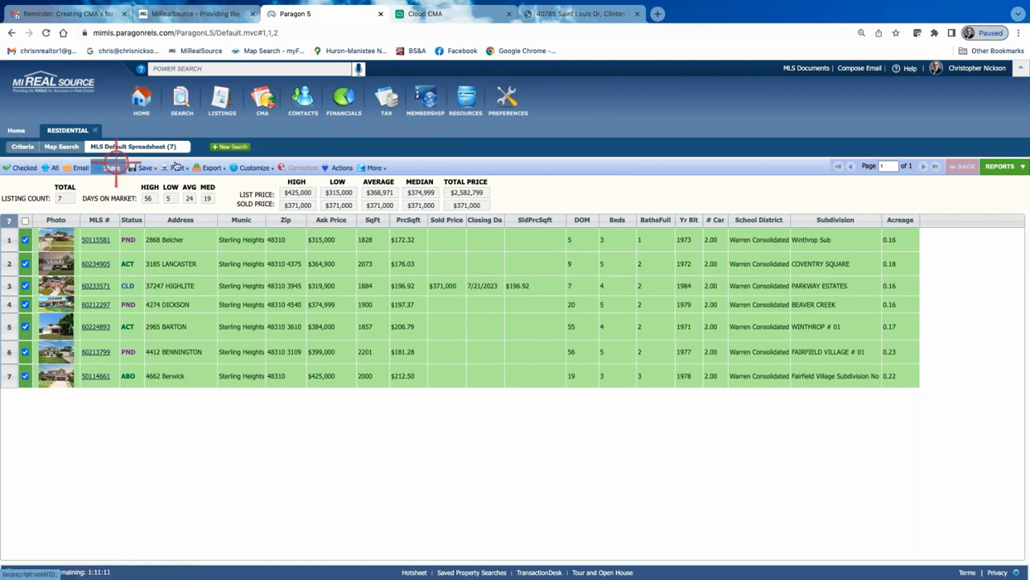
pyautogui.click(44, 286)
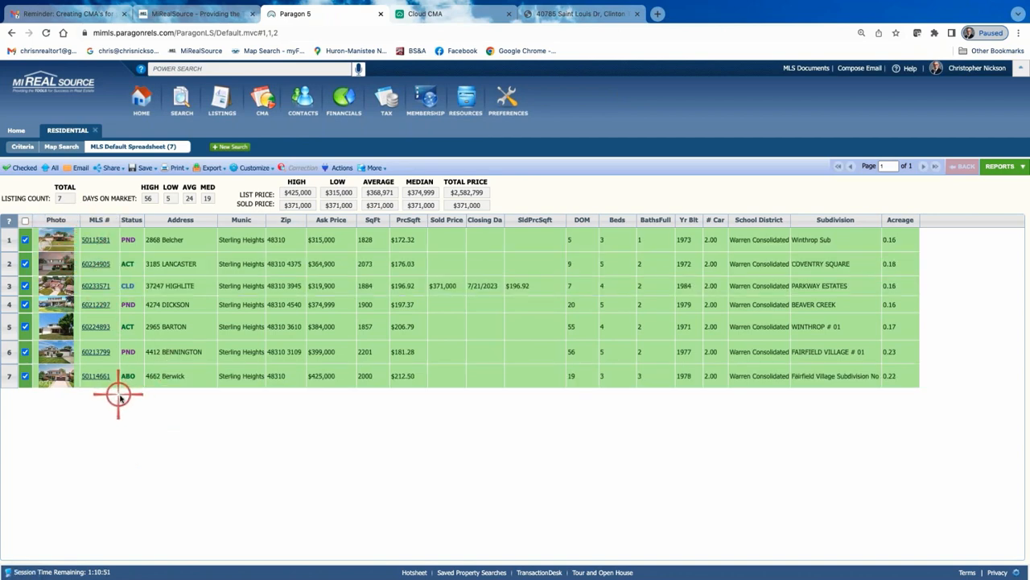
pyautogui.click(1000, 167)
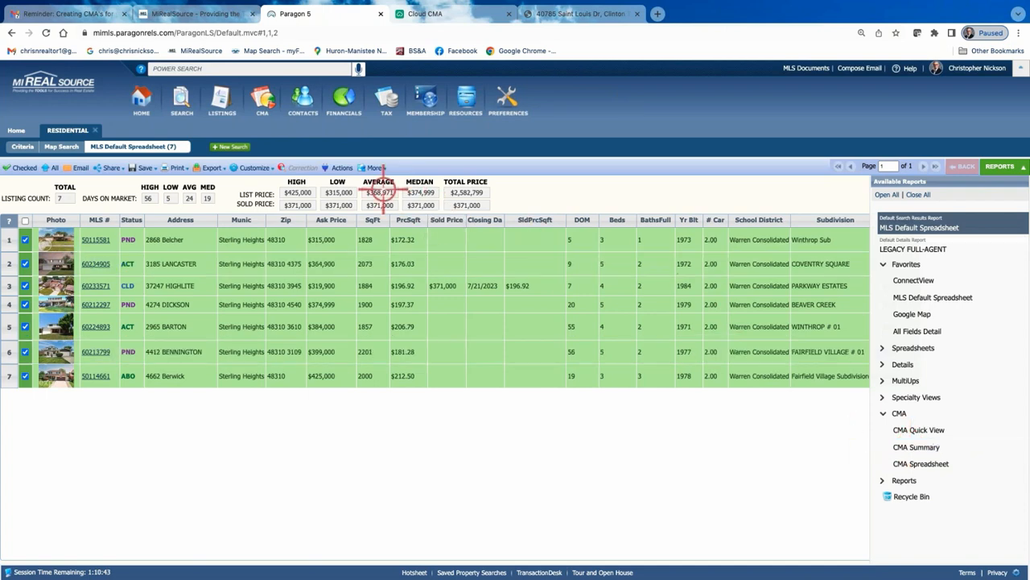
pyautogui.click(335, 167)
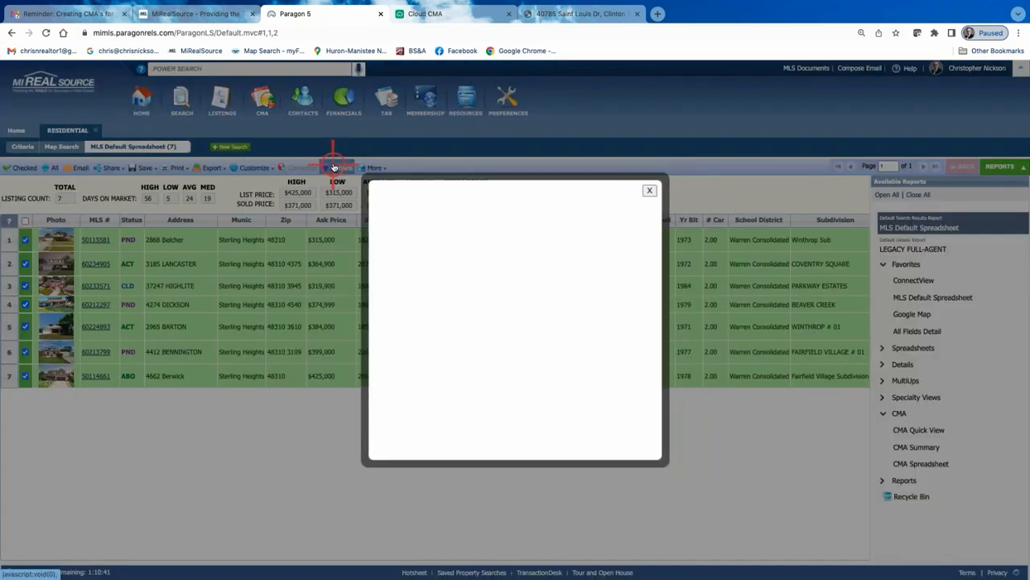
pyautogui.click(431, 245)
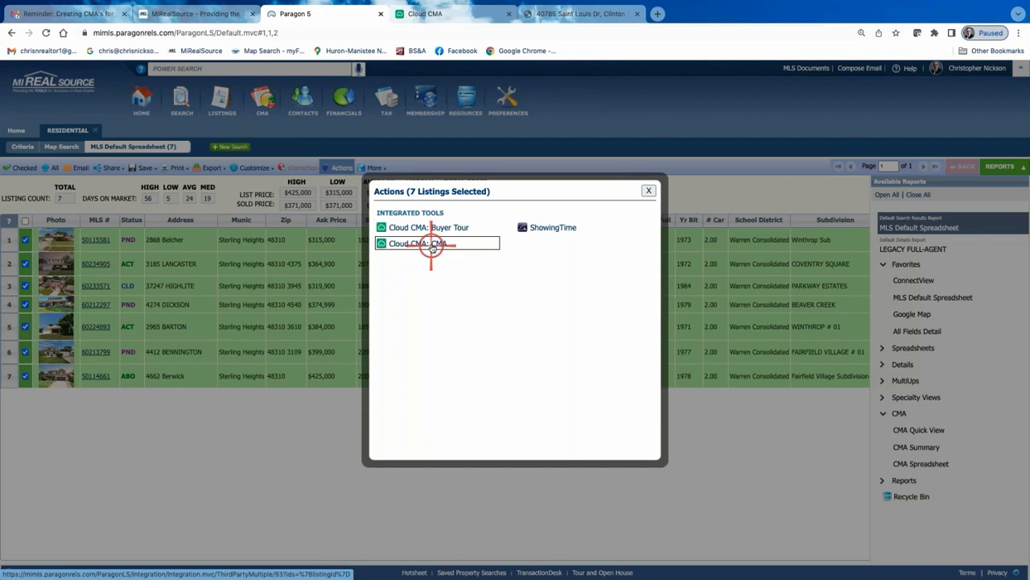
pyautogui.click(649, 191)
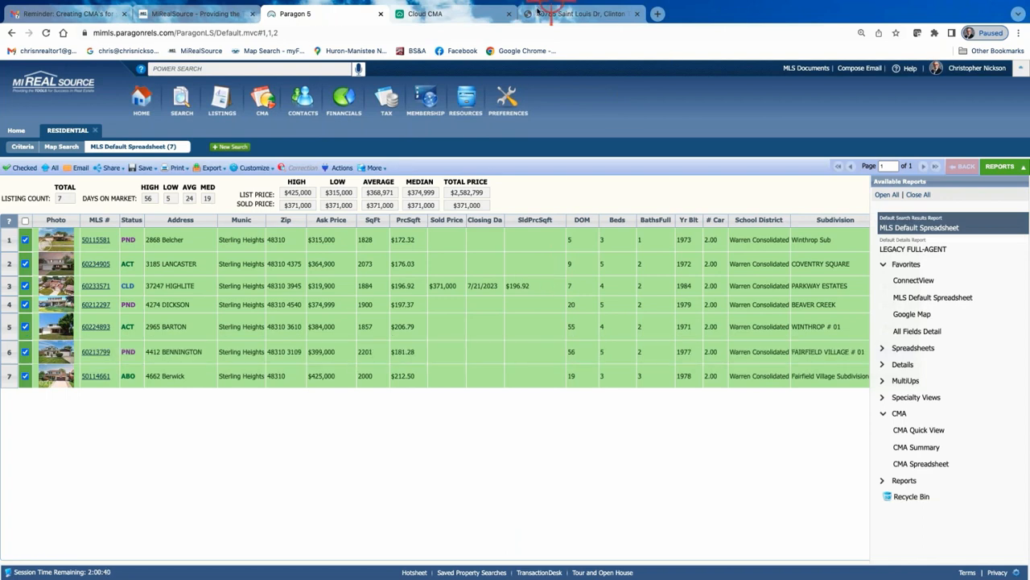
# Return to the CMA reports list and open the English Dr report's PDF to review its comparable properties pages
pyautogui.click(461, 14)
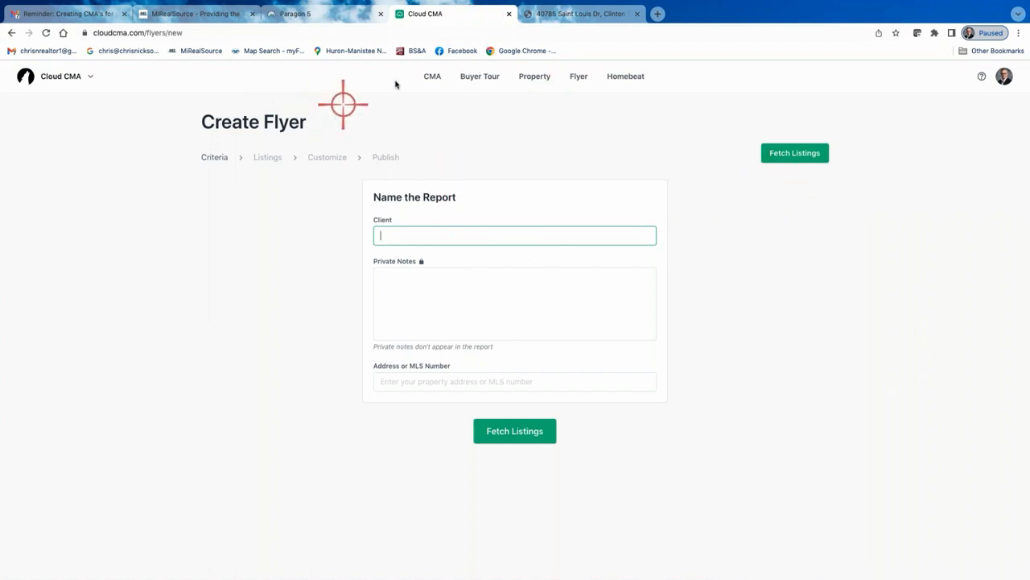
pyautogui.click(432, 78)
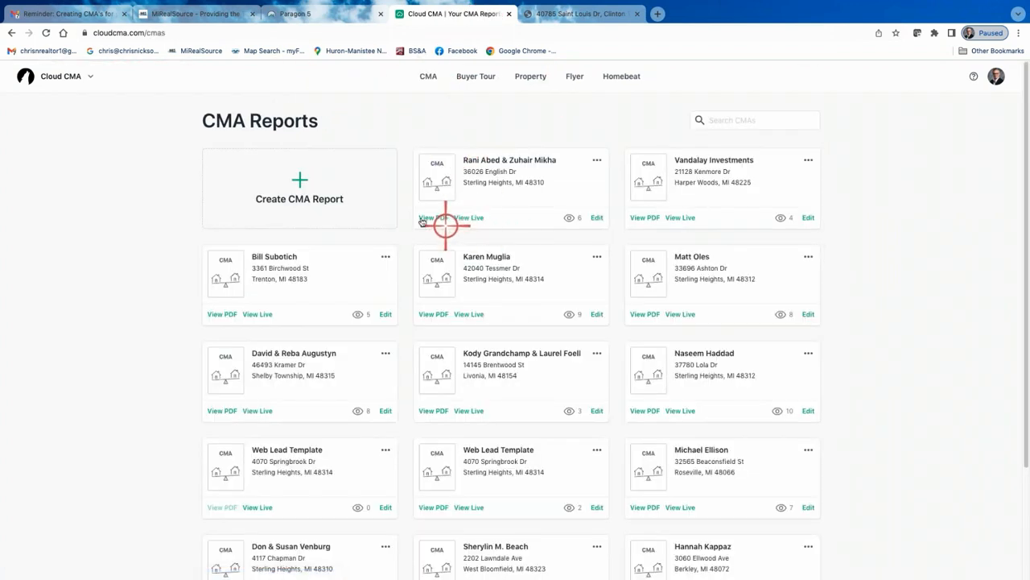
pyautogui.click(429, 216)
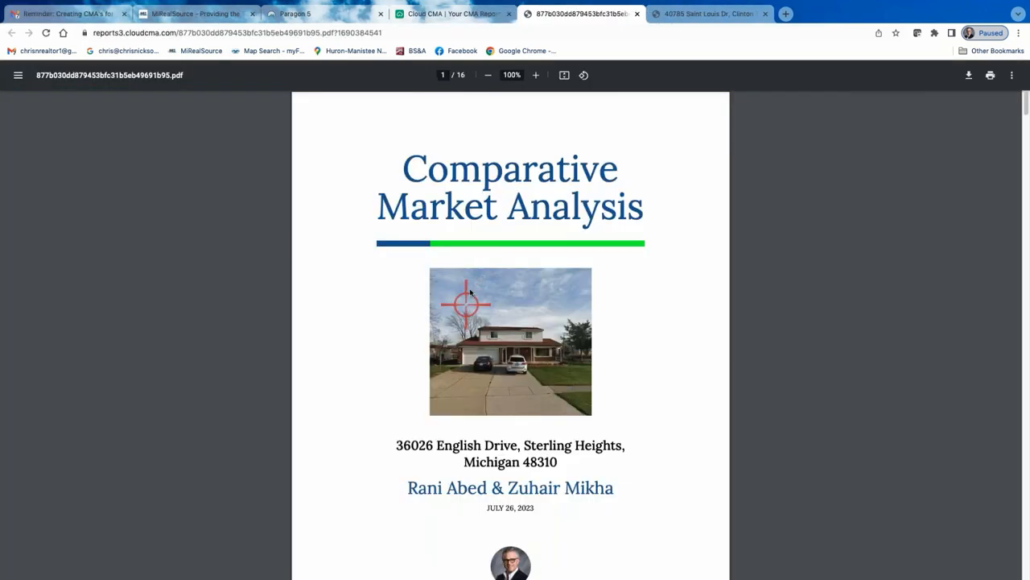
pyautogui.scroll(-10, 463, 198)
pyautogui.scroll(-20, 466, 193)
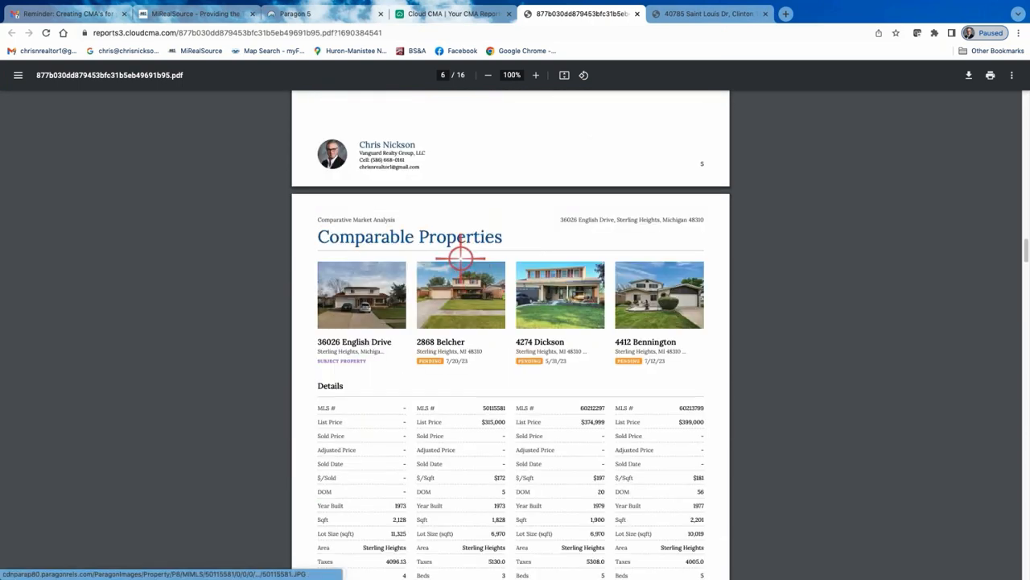
pyautogui.scroll(5, 461, 256)
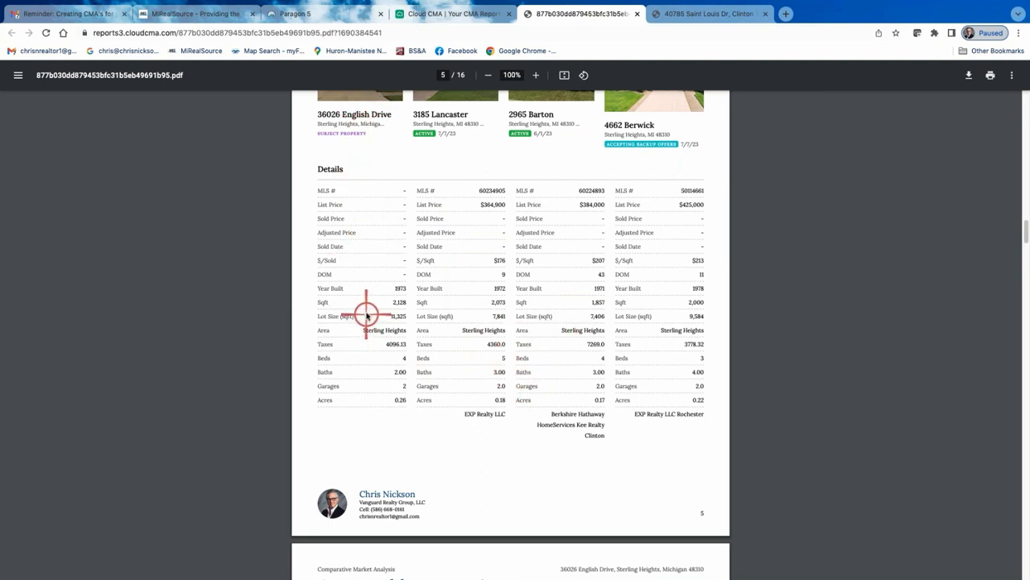
pyautogui.scroll(1, 366, 313)
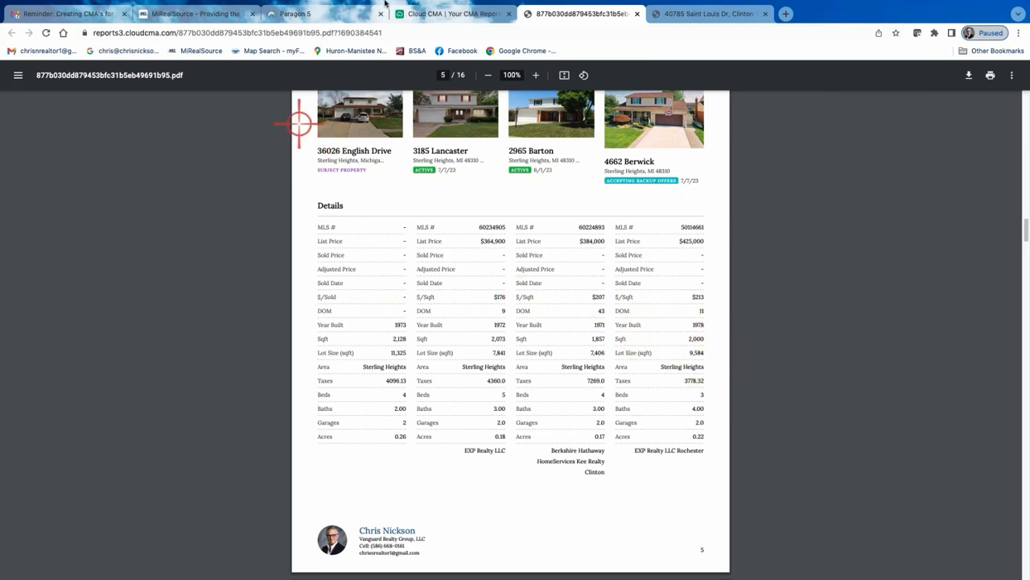
# Switch to Paragon and open the CMA Summary report for the selected listings to review its active, sold and pending sections
pyautogui.click(333, 10)
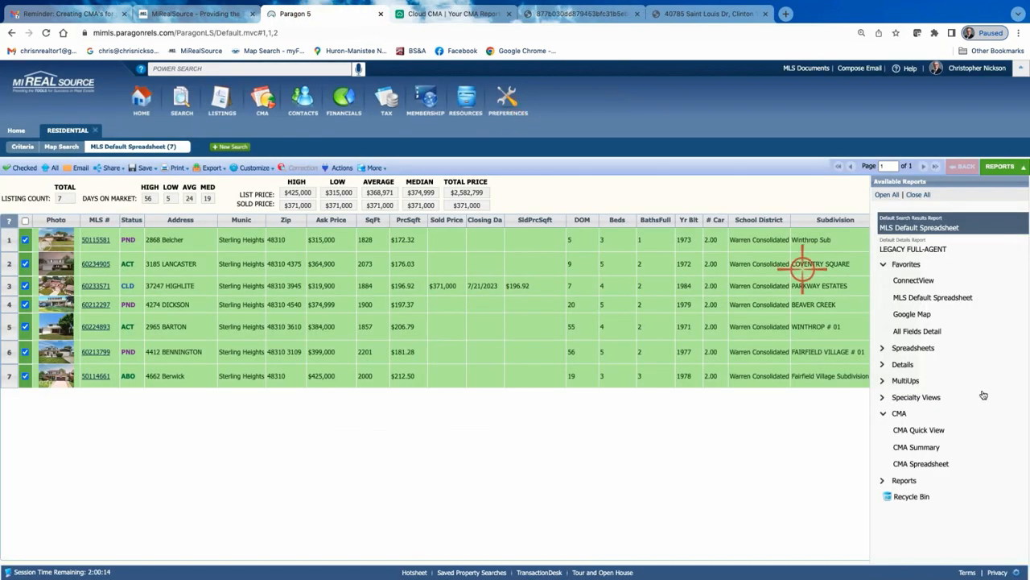
pyautogui.click(925, 447)
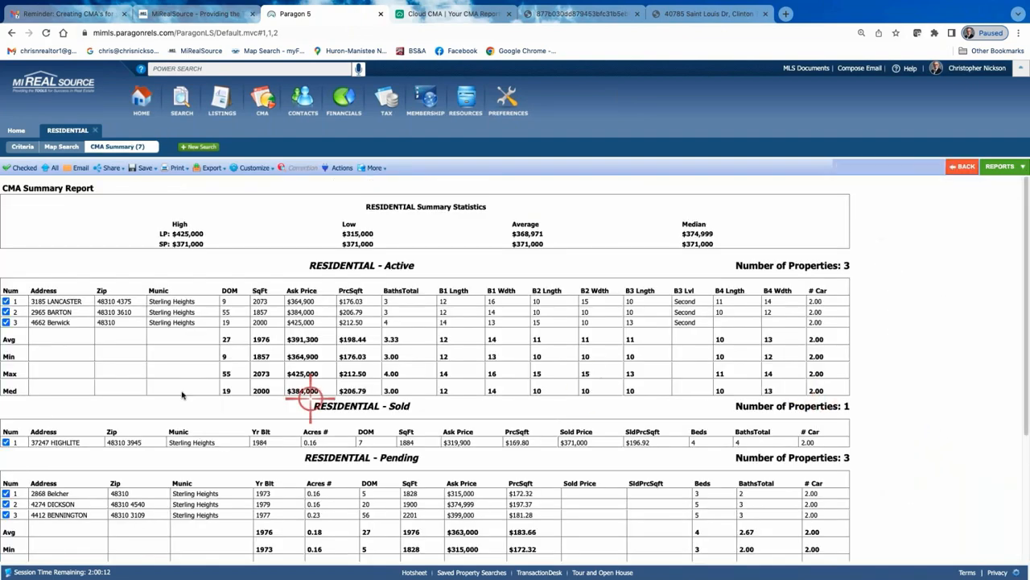
pyautogui.scroll(-3, 451, 359)
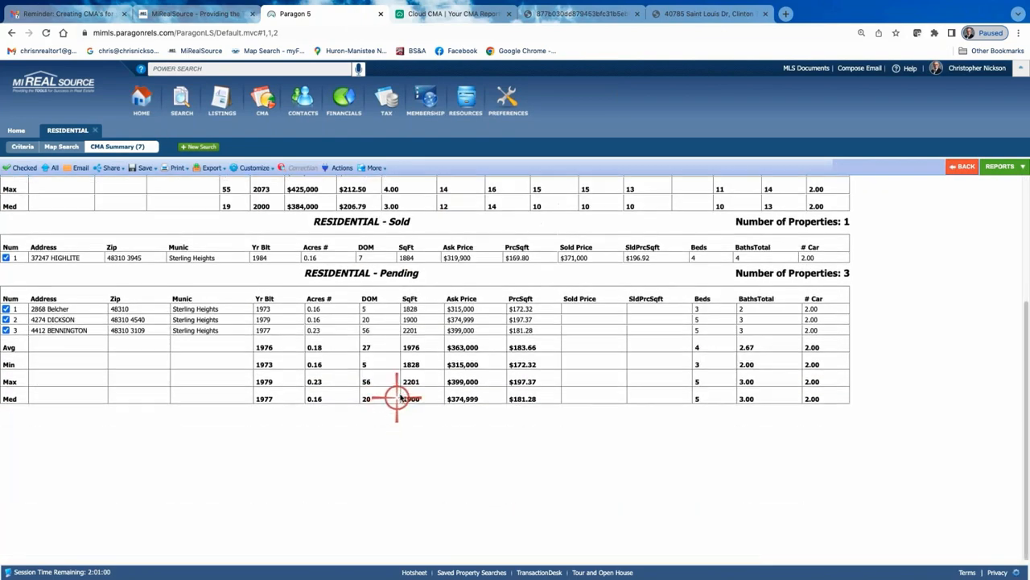
pyautogui.scroll(3, 405, 515)
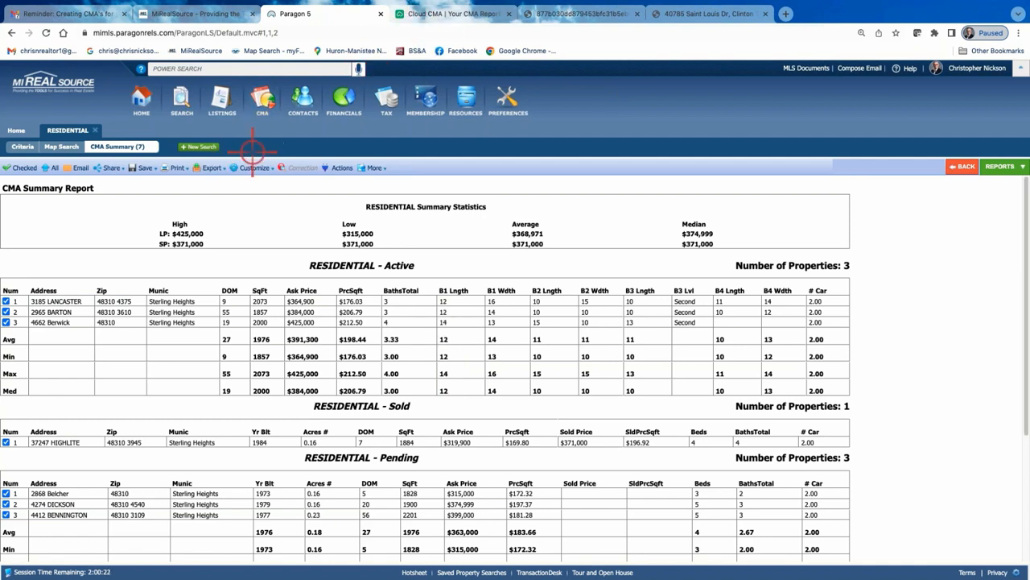
# Go to the Paragon home page and open the MiRealSource YouTube channel from the newsletter's social links
pyautogui.click(141, 101)
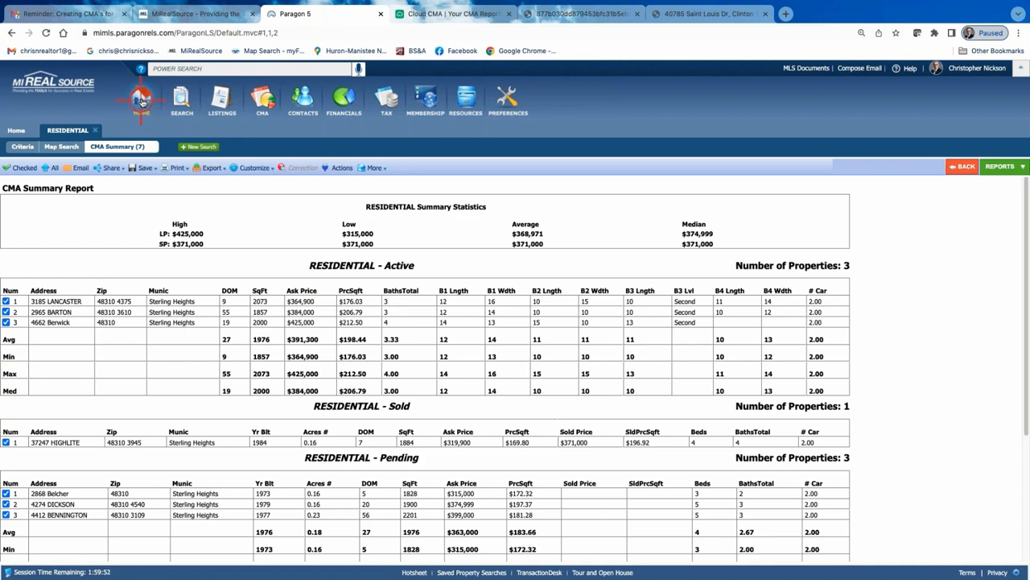
pyautogui.click(141, 103)
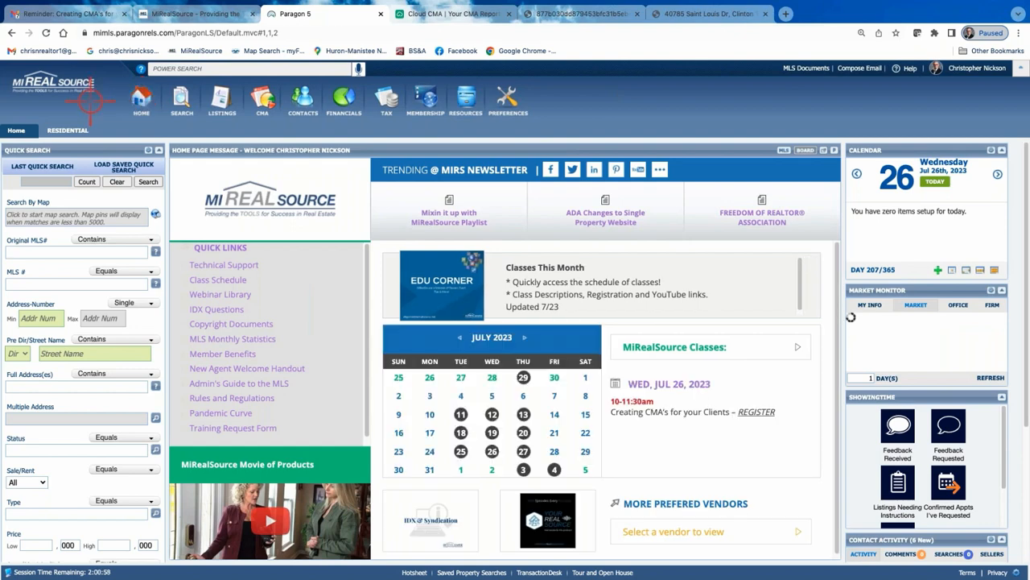
pyautogui.moveTo(701, 212)
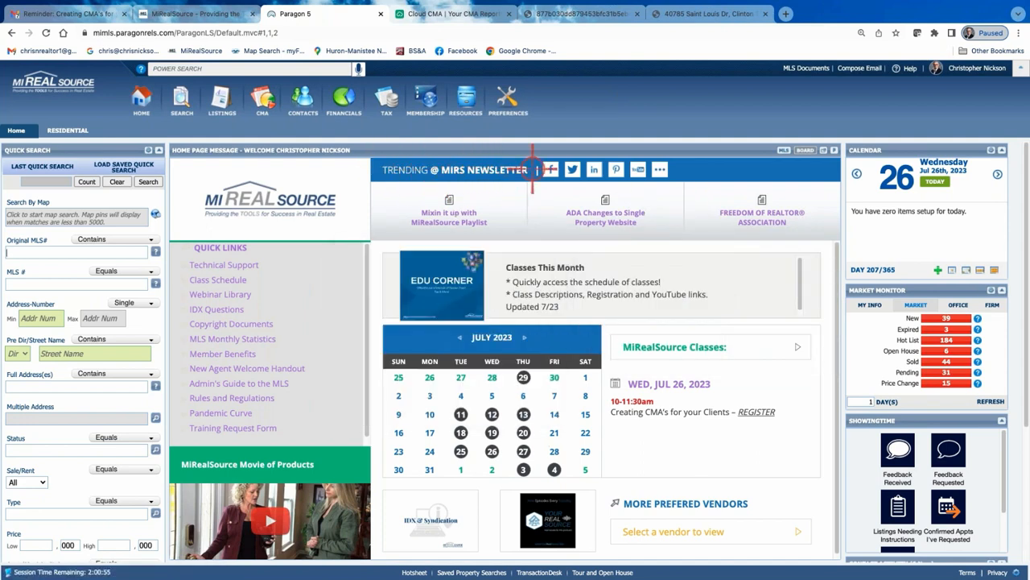
pyautogui.click(638, 169)
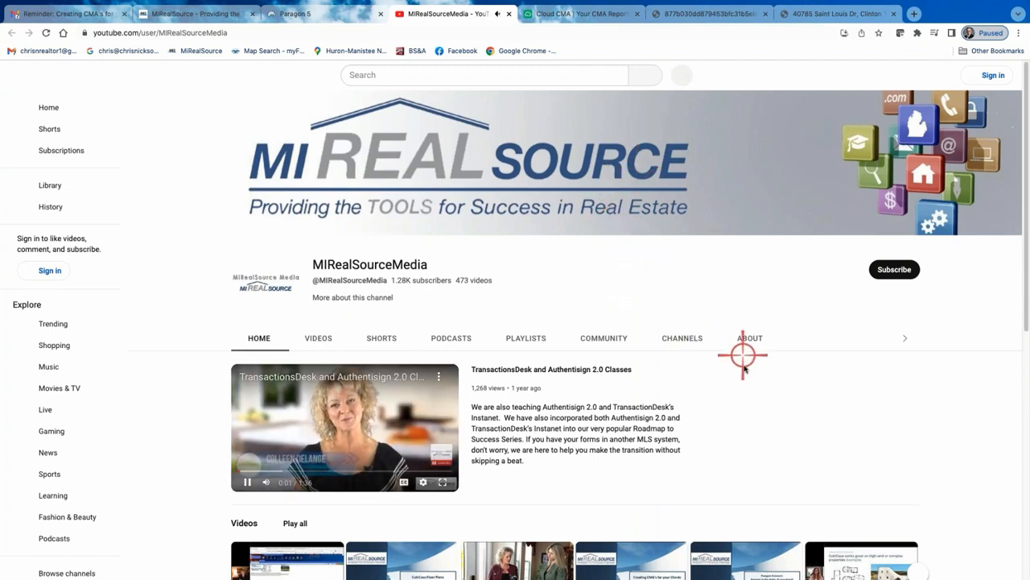
pyautogui.click(247, 482)
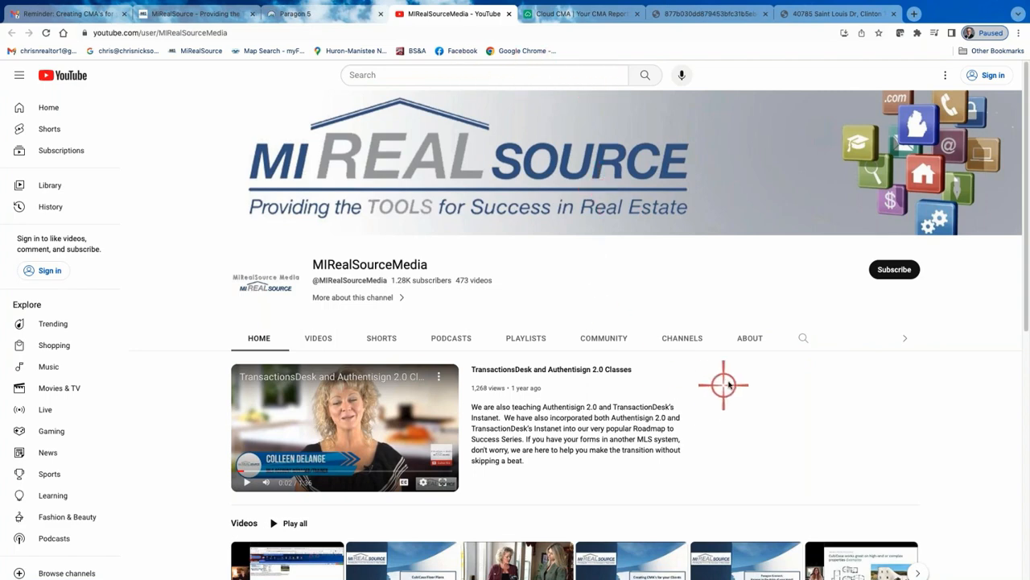
# Open the channel's playlists and browse through all the available training playlists
pyautogui.scroll(-1, 761, 375)
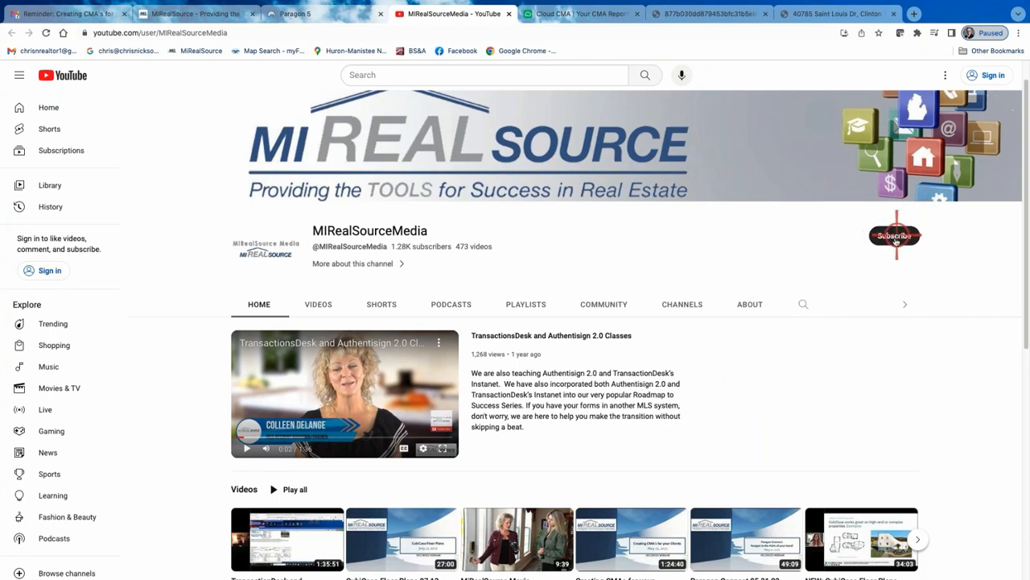
pyautogui.scroll(-2, 863, 302)
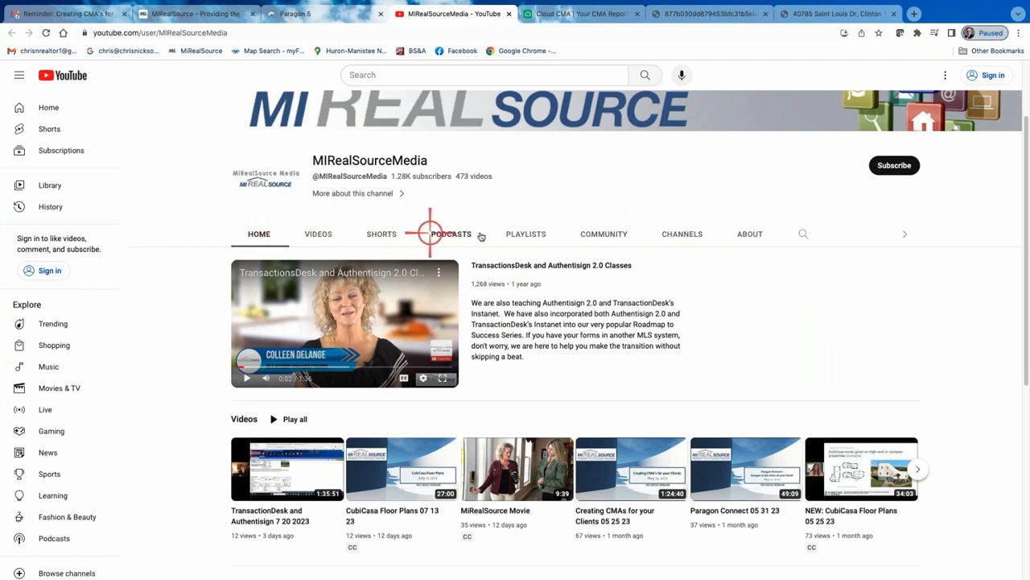
pyautogui.click(529, 235)
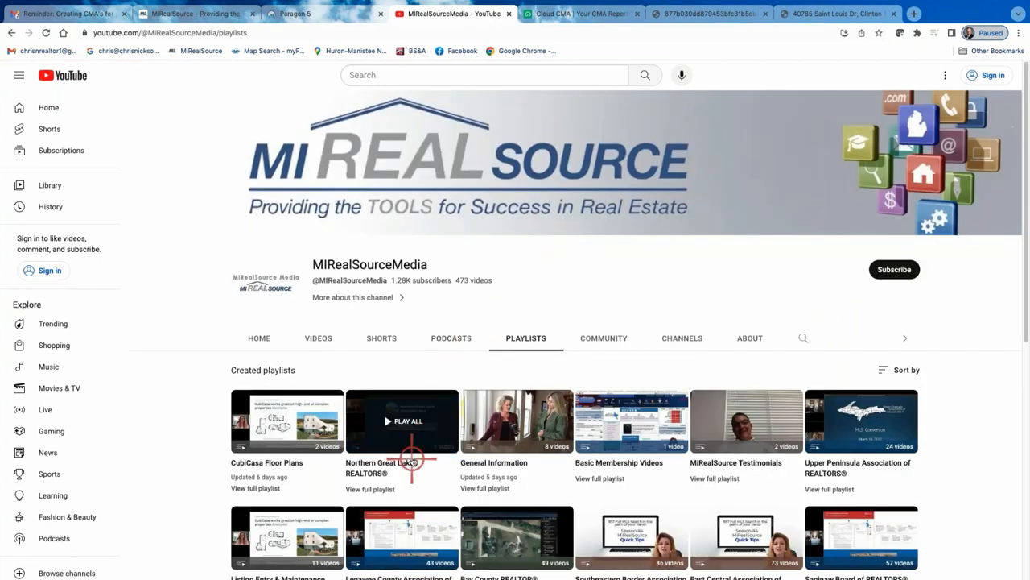
pyautogui.scroll(-3, 412, 459)
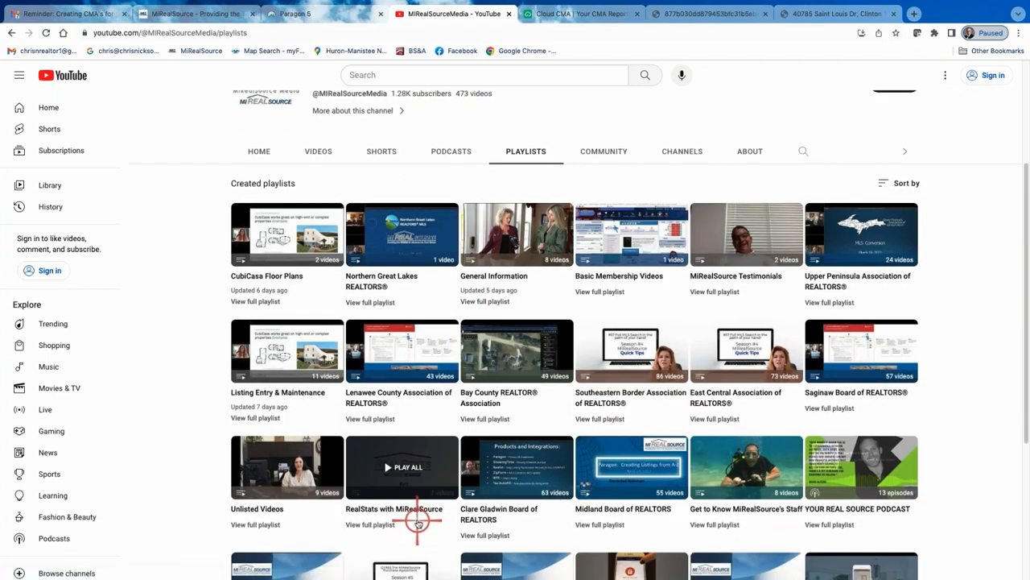
pyautogui.scroll(-4, 418, 522)
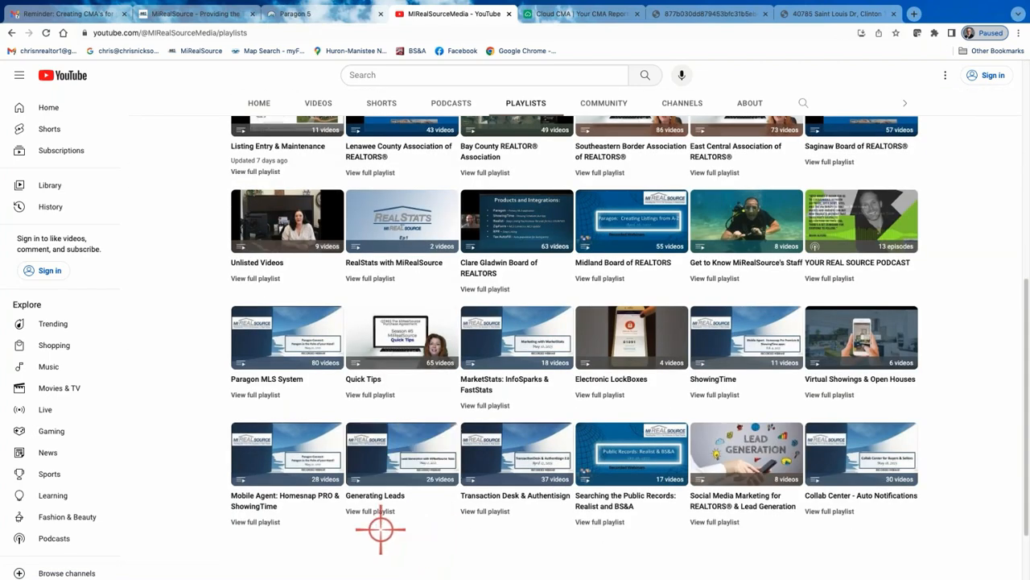
pyautogui.scroll(-1, 435, 483)
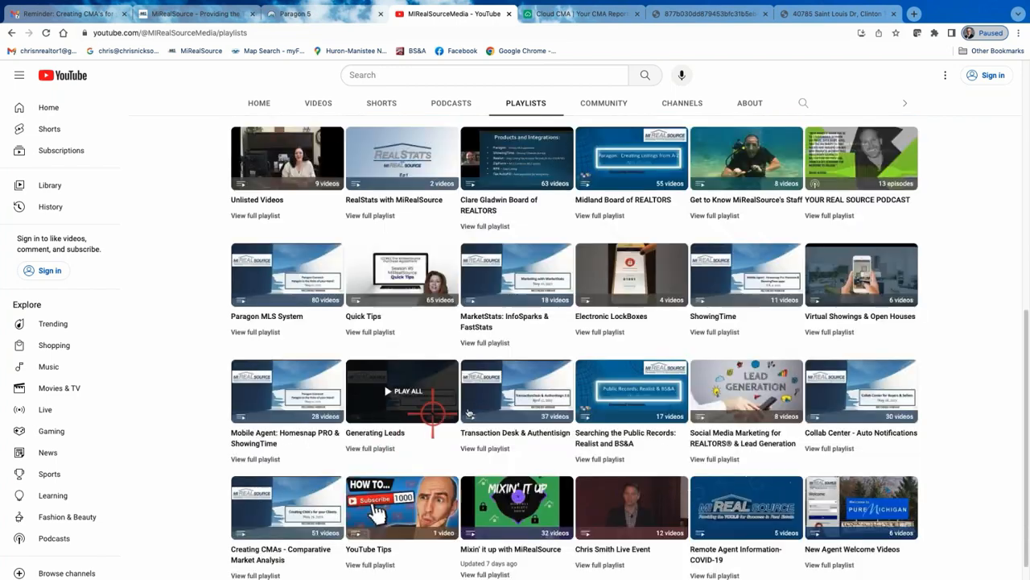
pyautogui.scroll(-1, 813, 433)
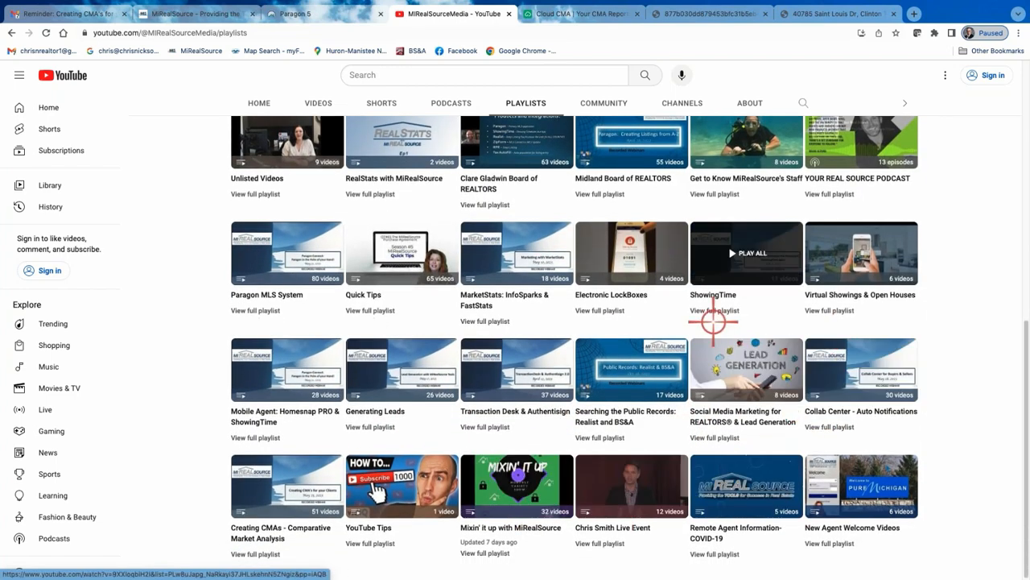
pyautogui.scroll(5, 688, 320)
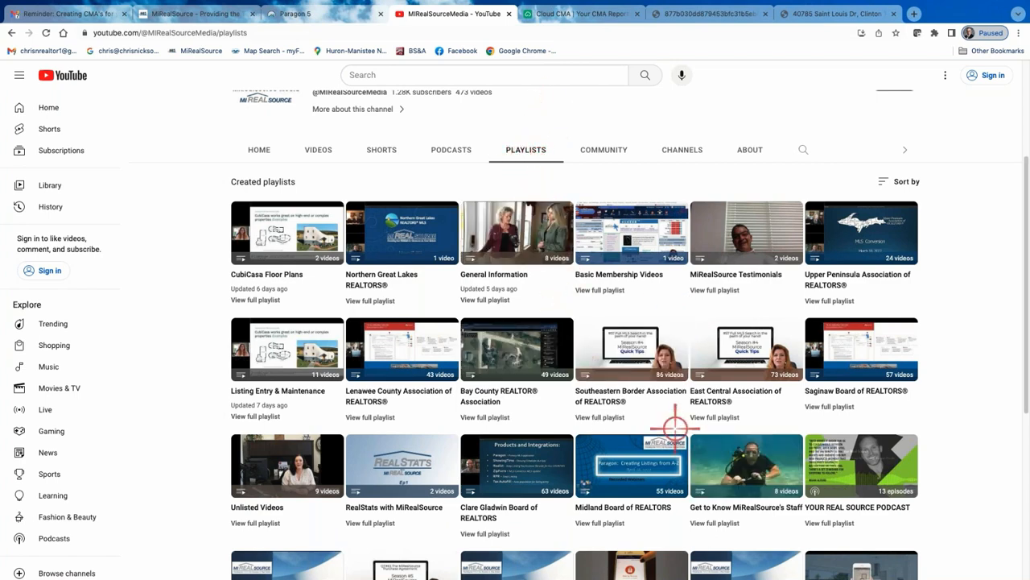
pyautogui.scroll(-5, 673, 417)
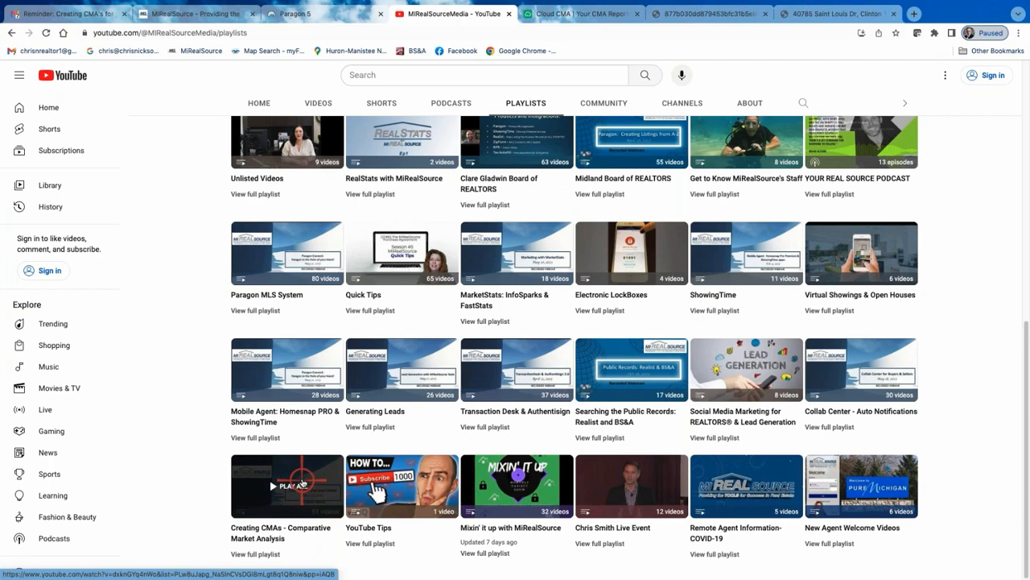
pyautogui.scroll(3, 336, 405)
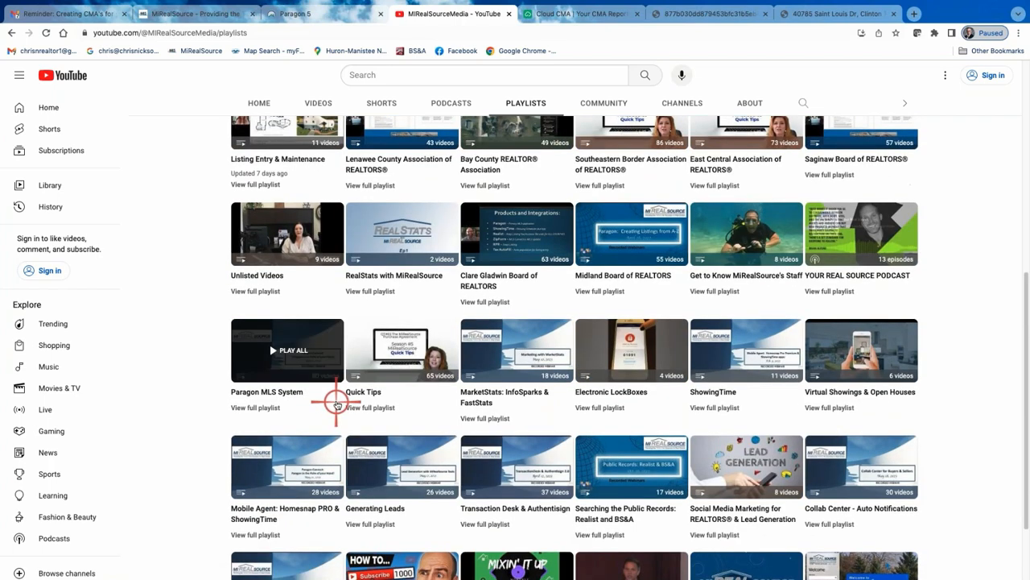
pyautogui.scroll(2, 336, 404)
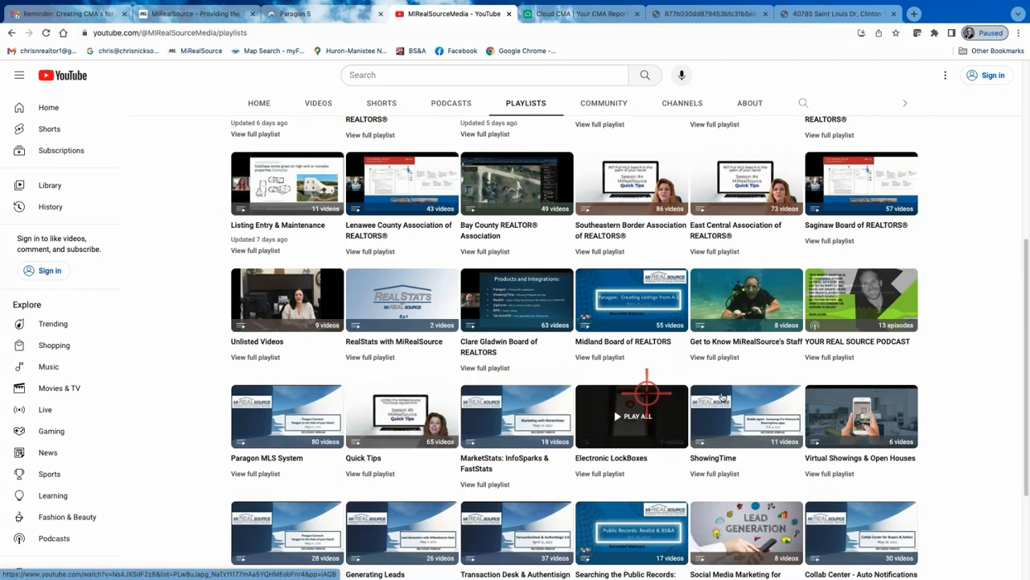
pyautogui.scroll(10, 681, 449)
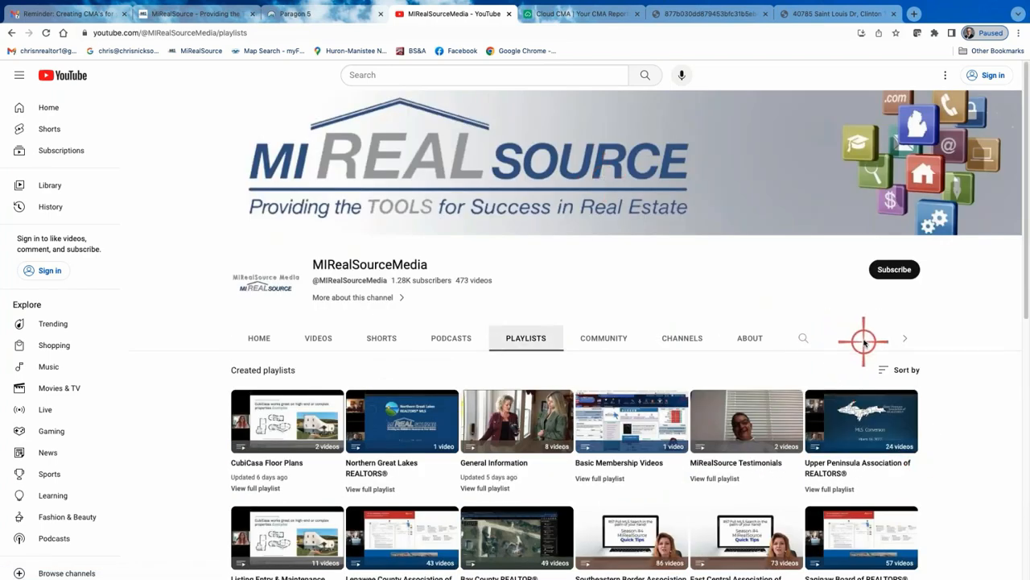
# Search the channel's content for "cuba", then for "cub"
pyautogui.click(833, 340)
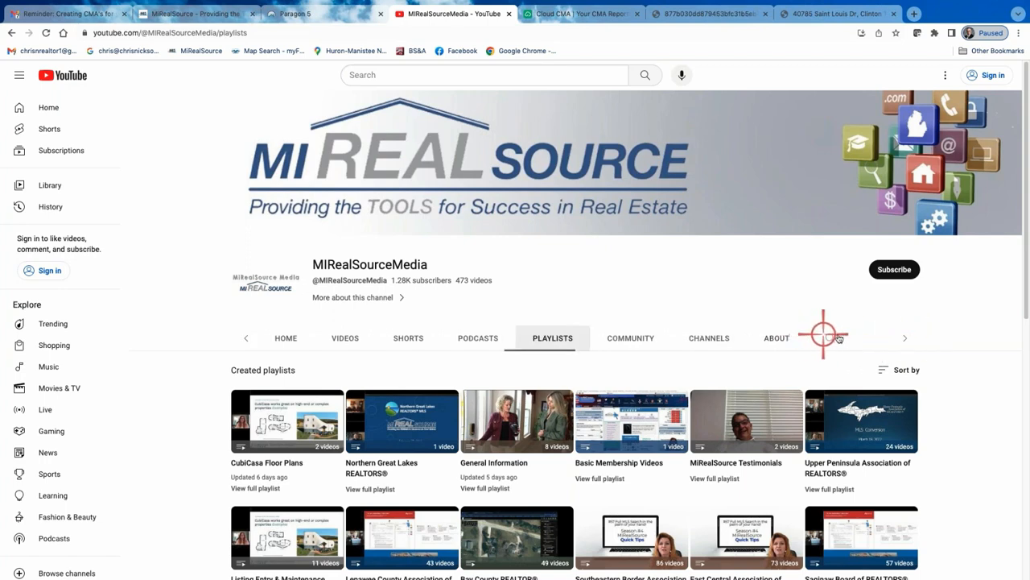
pyautogui.click(824, 338)
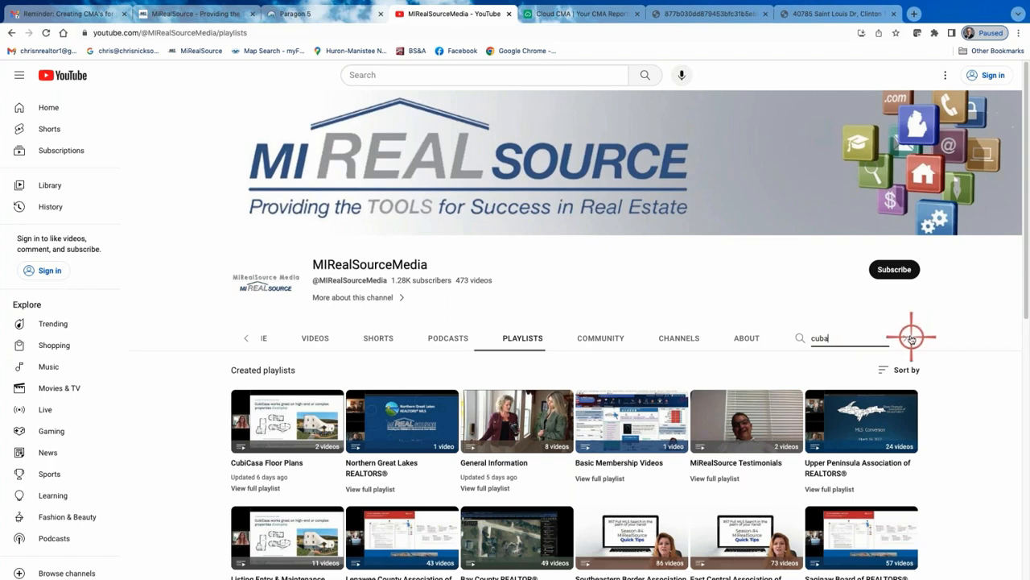
pyautogui.press('Return')
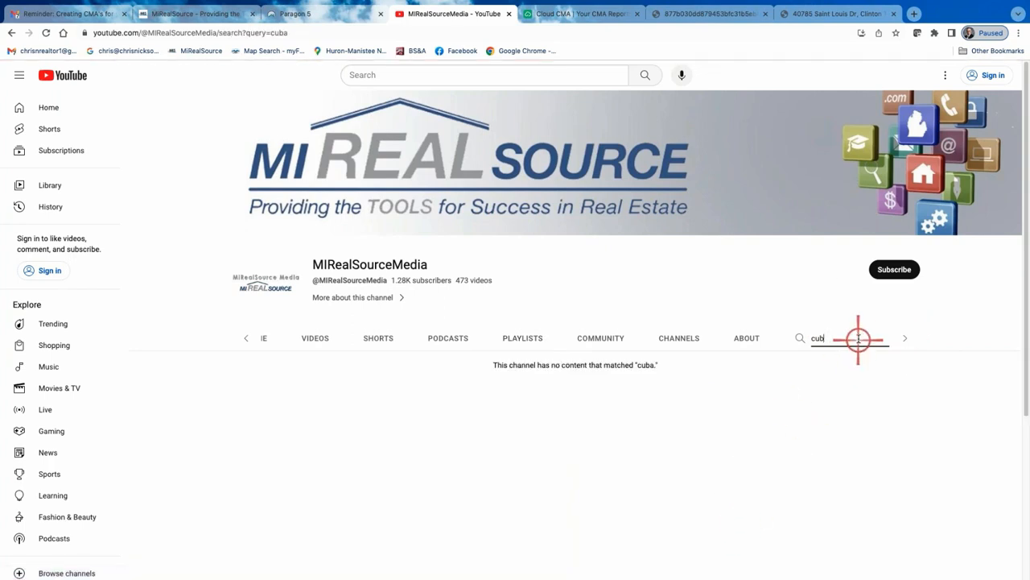
pyautogui.press('Return')
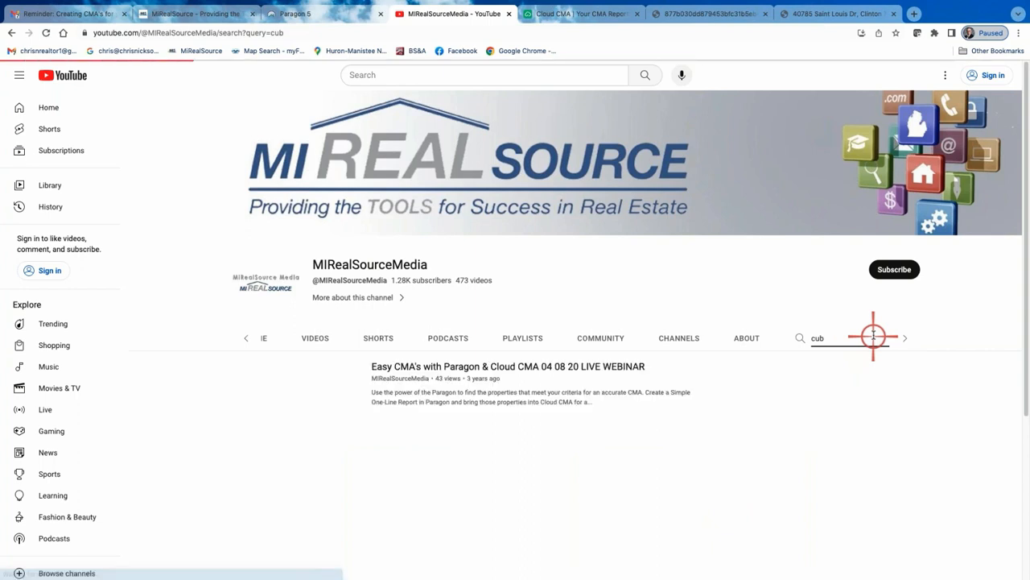
pyautogui.click(811, 338)
# Return to the channel home page and play the featured TransactionsDesk and Authentisign 2.0 Classes video
pyautogui.click(272, 338)
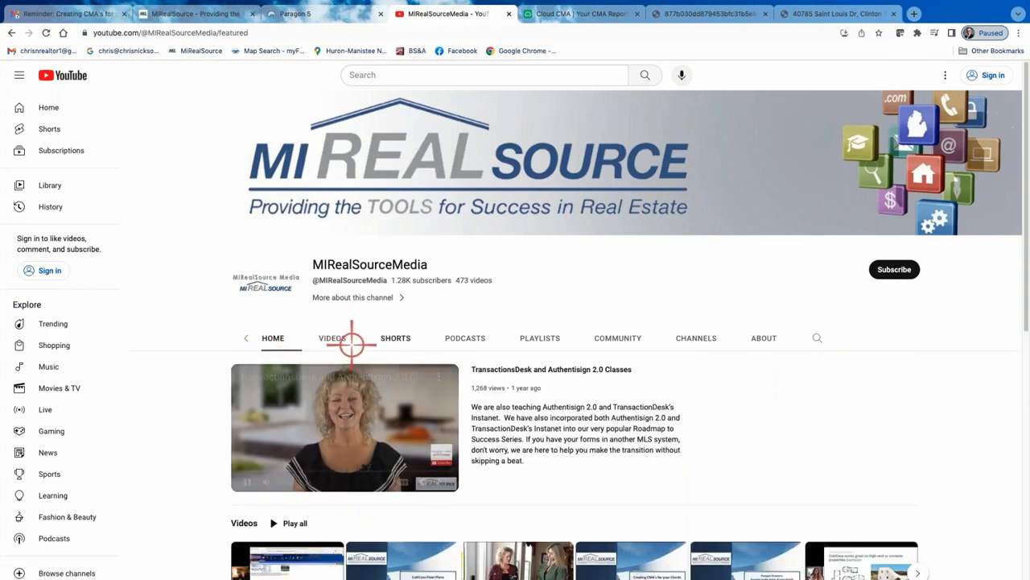
pyautogui.scroll(-2, 327, 437)
pyautogui.click(241, 395)
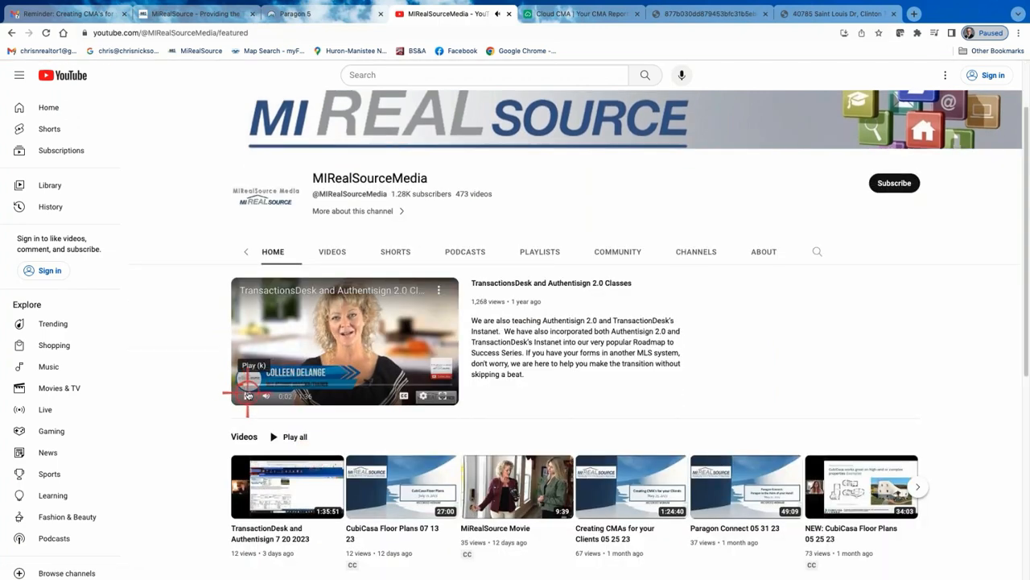
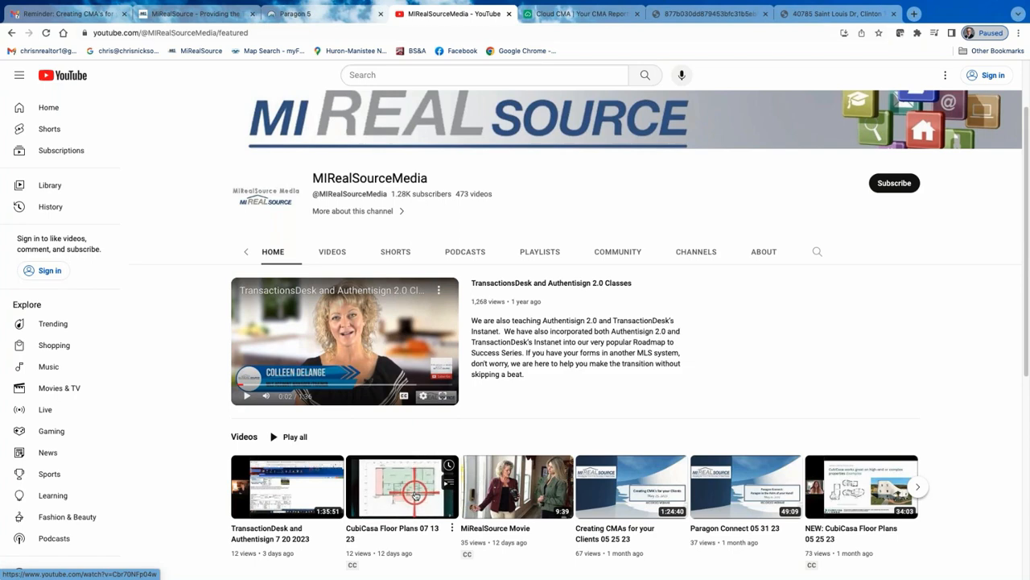
pyautogui.scroll(-1, 415, 494)
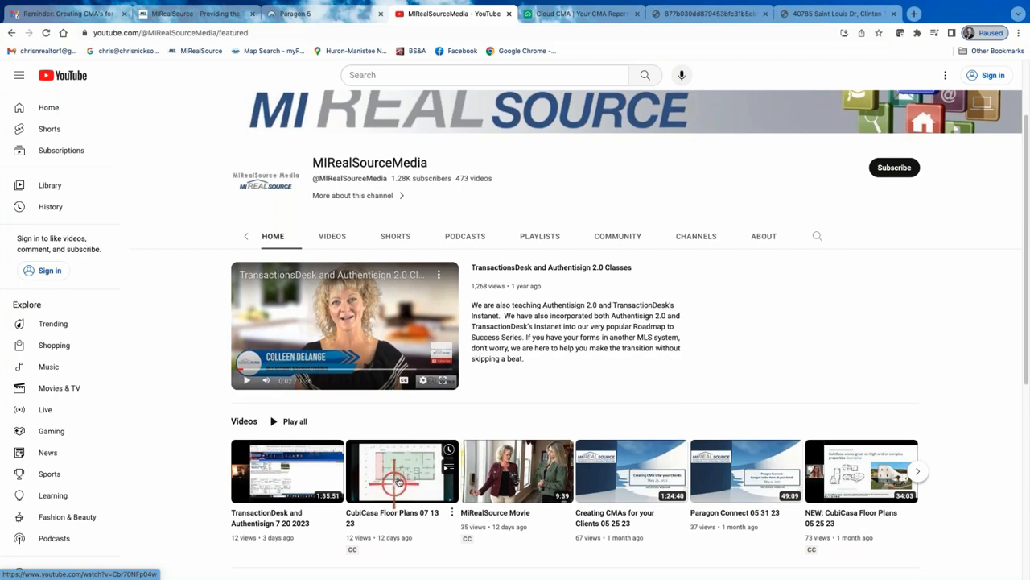
pyautogui.scroll(-1, 412, 481)
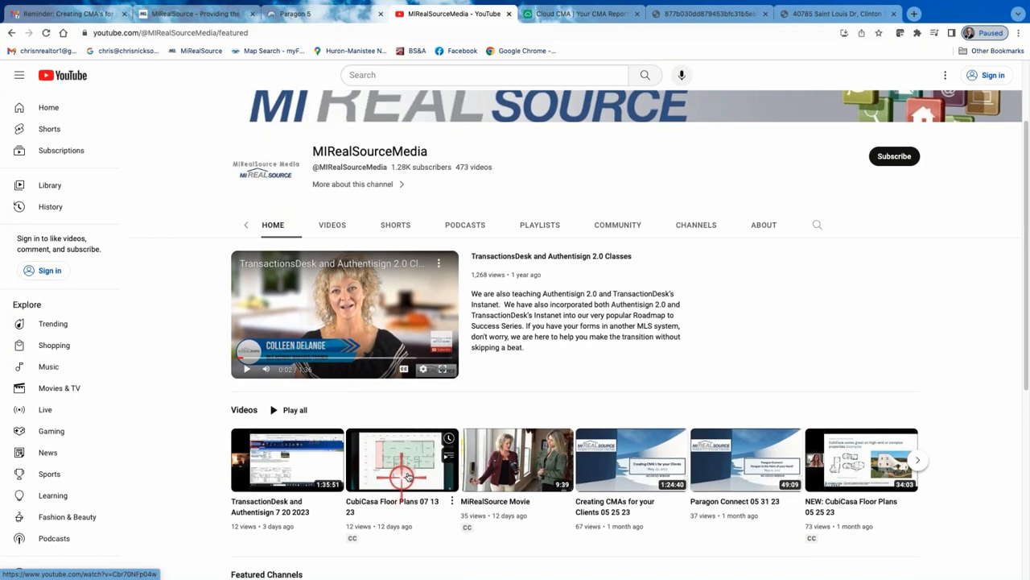
pyautogui.scroll(-1, 407, 463)
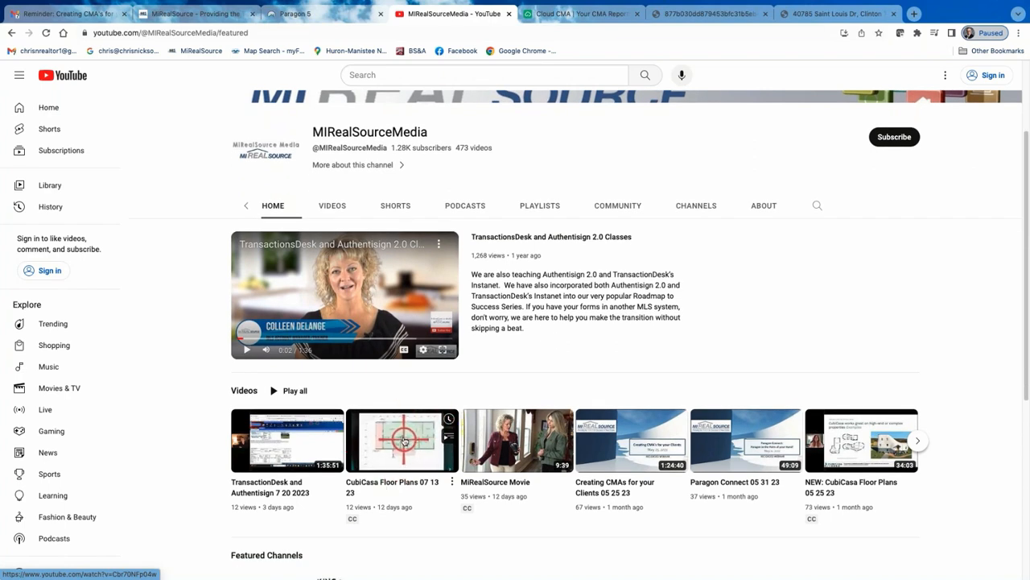
pyautogui.scroll(4, 402, 441)
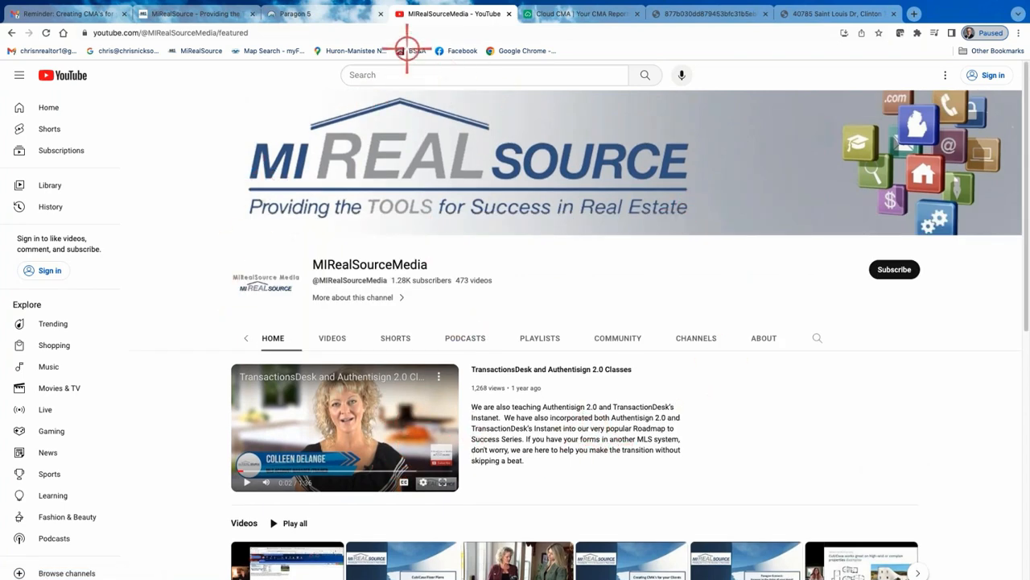
# Switch to the Paragon tab and open the MIRS Education folder in MLS Documents
pyautogui.click(342, 16)
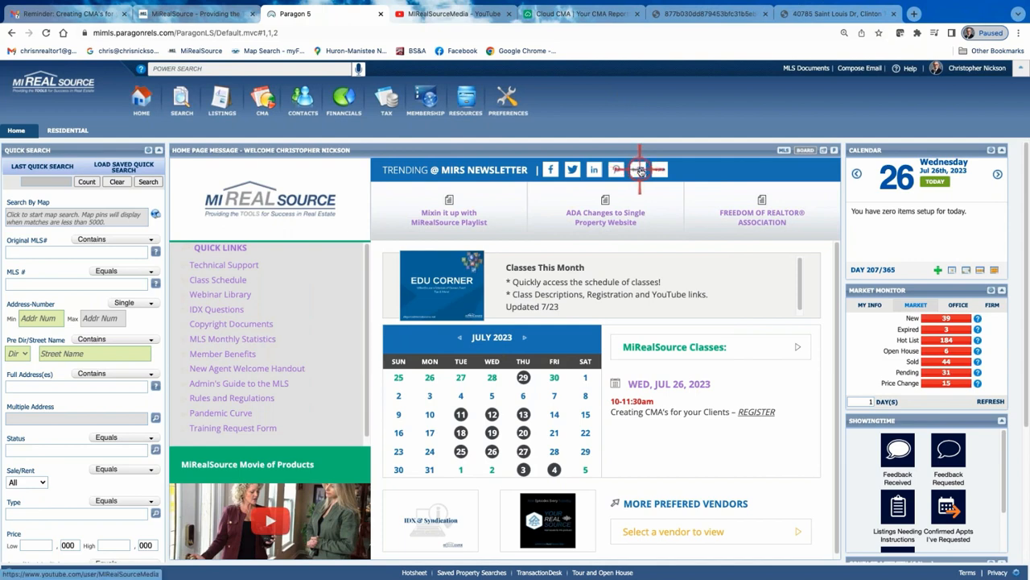
pyautogui.click(803, 68)
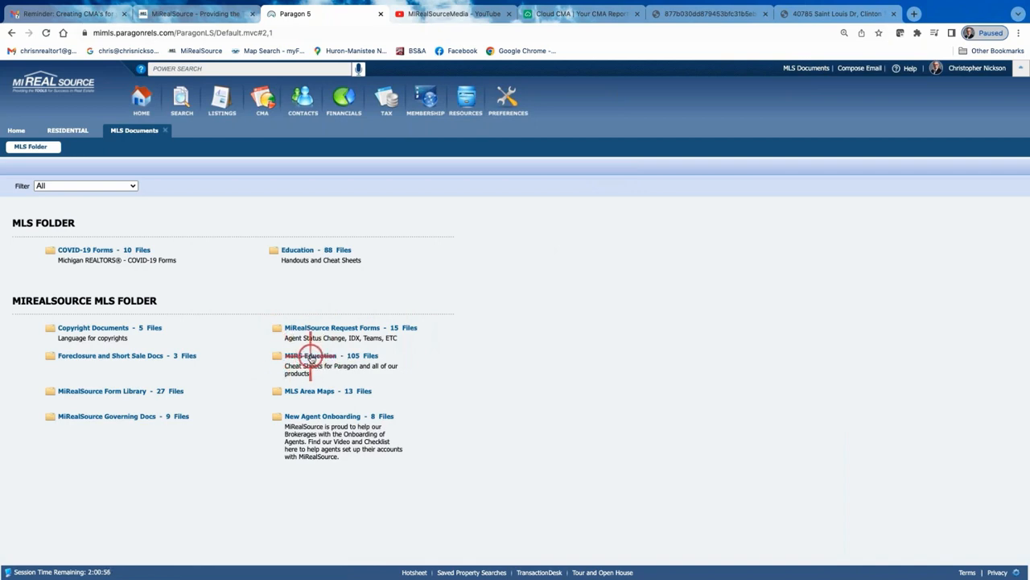
pyautogui.click(311, 357)
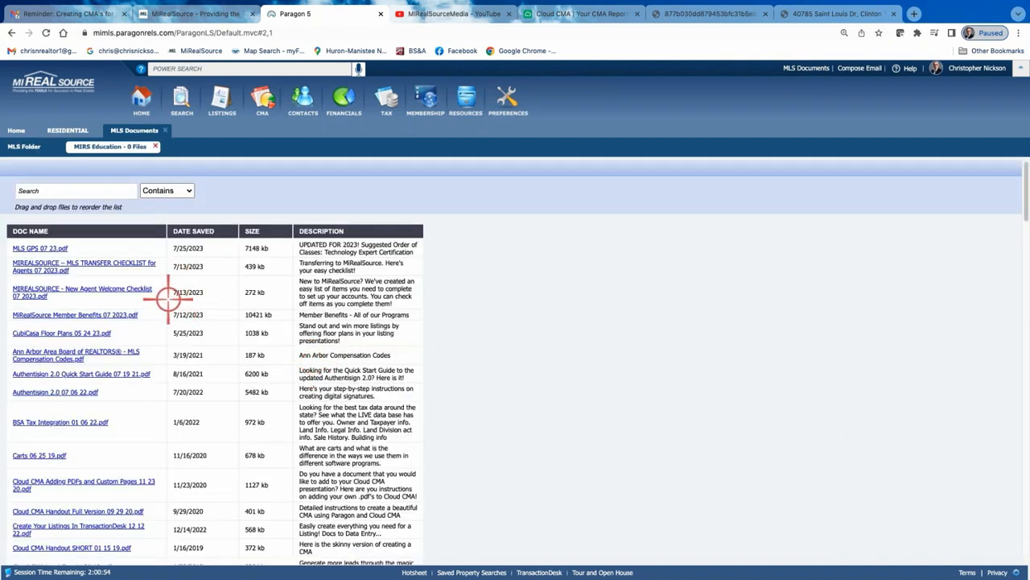
# Search the MIRS Education documents for "cma"
pyautogui.click(41, 190)
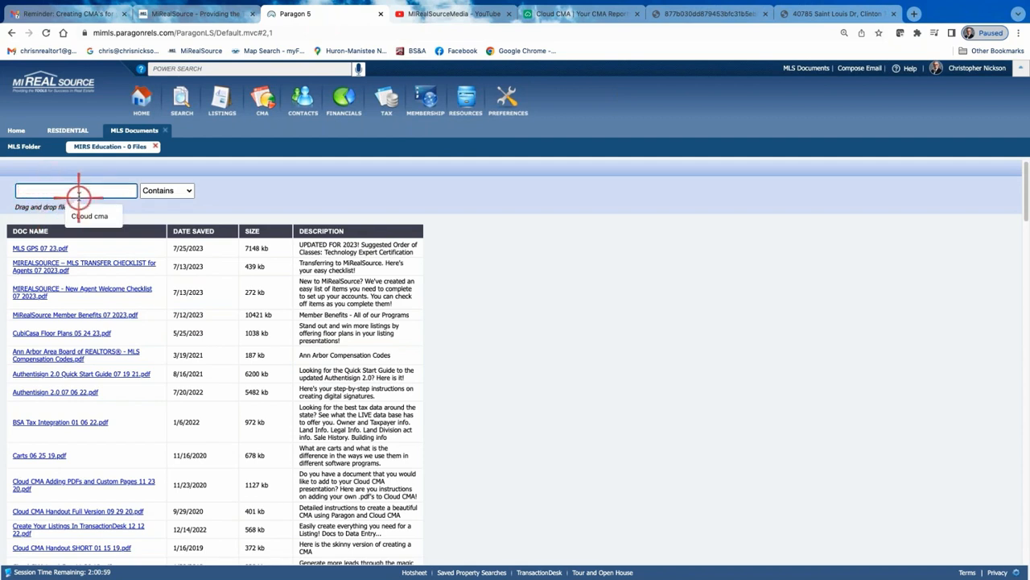
pyautogui.write('cma')
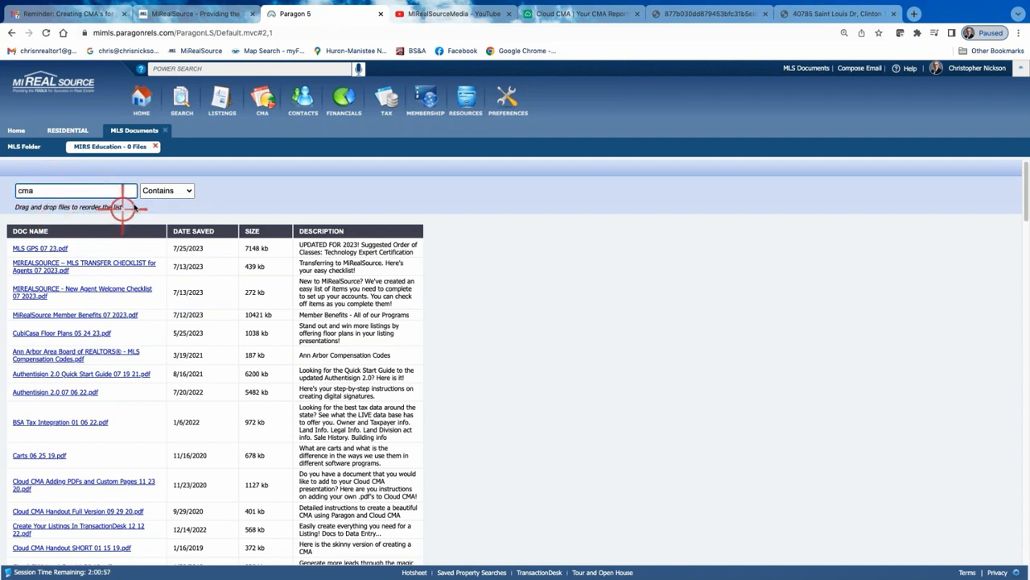
pyautogui.press('Return')
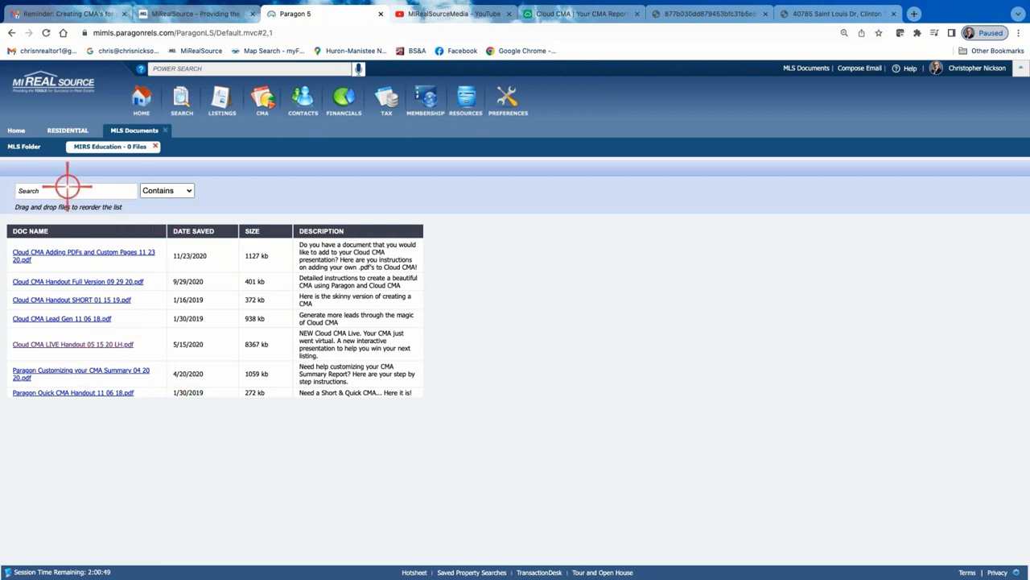
# Return to the Paragon home page and scroll through its quick links
pyautogui.click(17, 130)
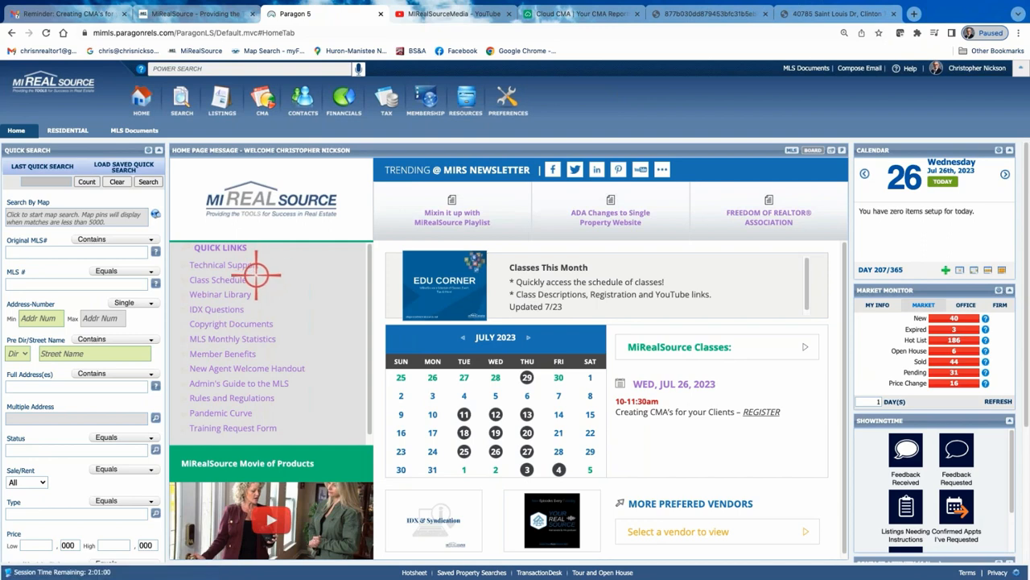
pyautogui.scroll(-1, 297, 376)
pyautogui.scroll(-1, 296, 376)
pyautogui.scroll(2, 306, 359)
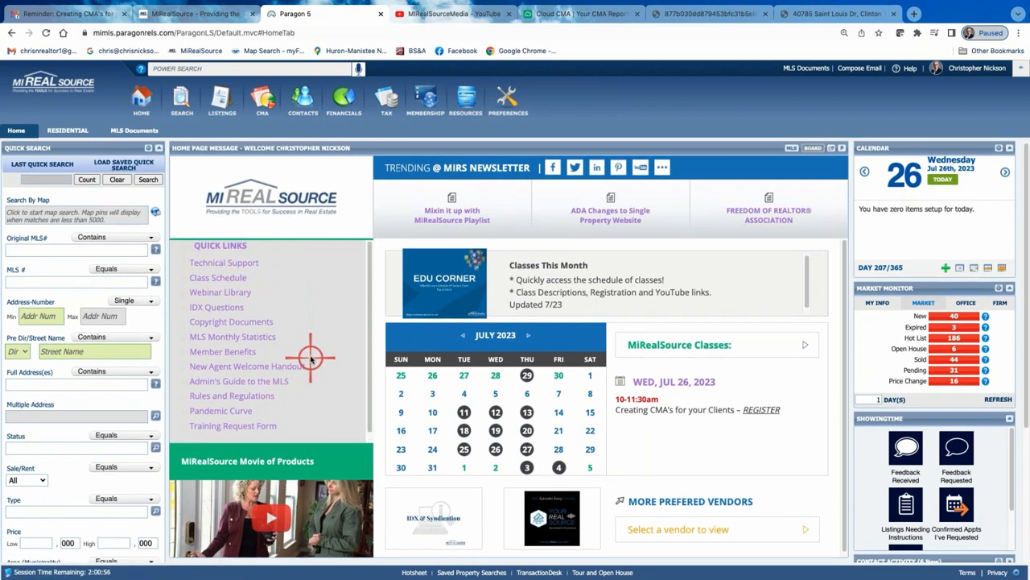